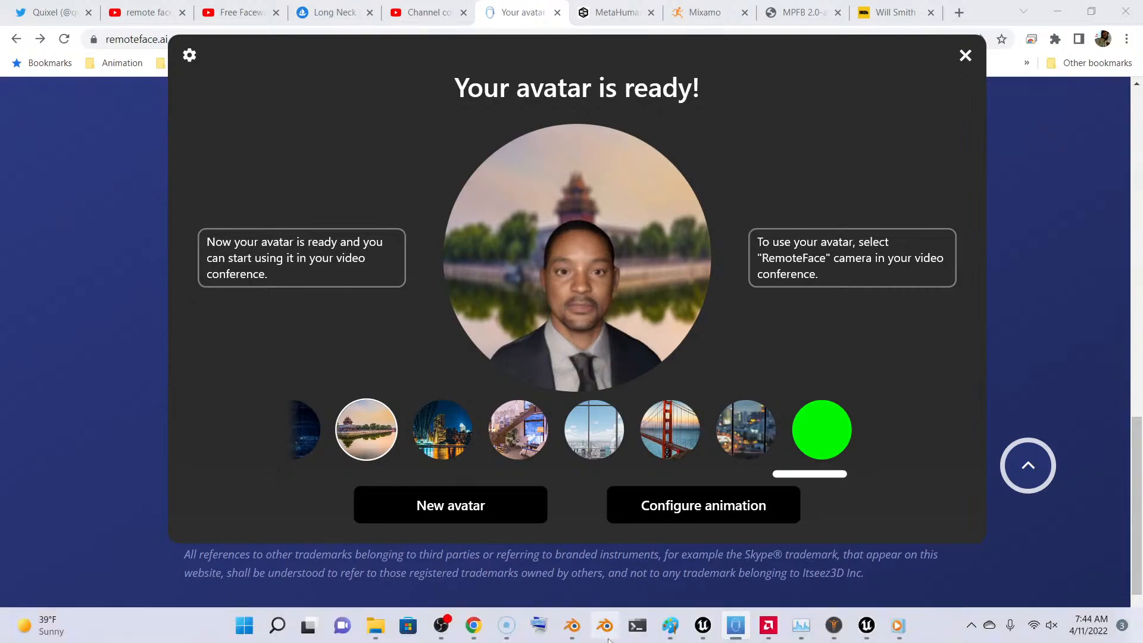
Step: Switch to MakeHuman and look at the bald head model in the viewport
mouse_move(834, 632)
left_click(832, 596)
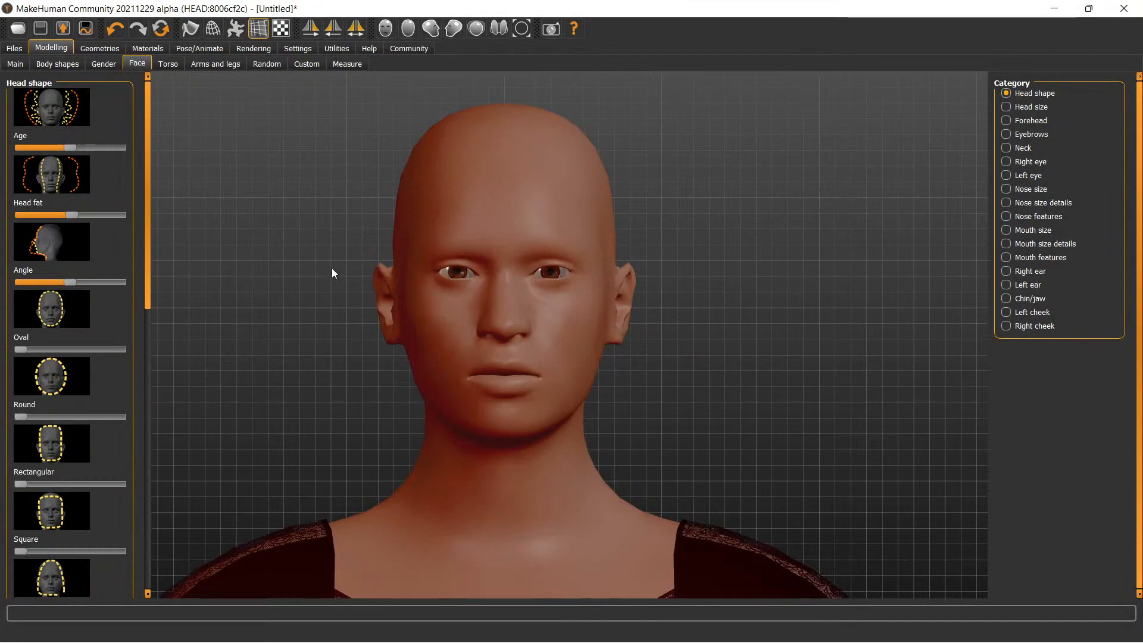
mouse_move(333, 269)
middle_mouse_down()
mouse_move(358, 274)
mouse_move(338, 257)
mouse_move(340, 272)
middle_mouse_up()
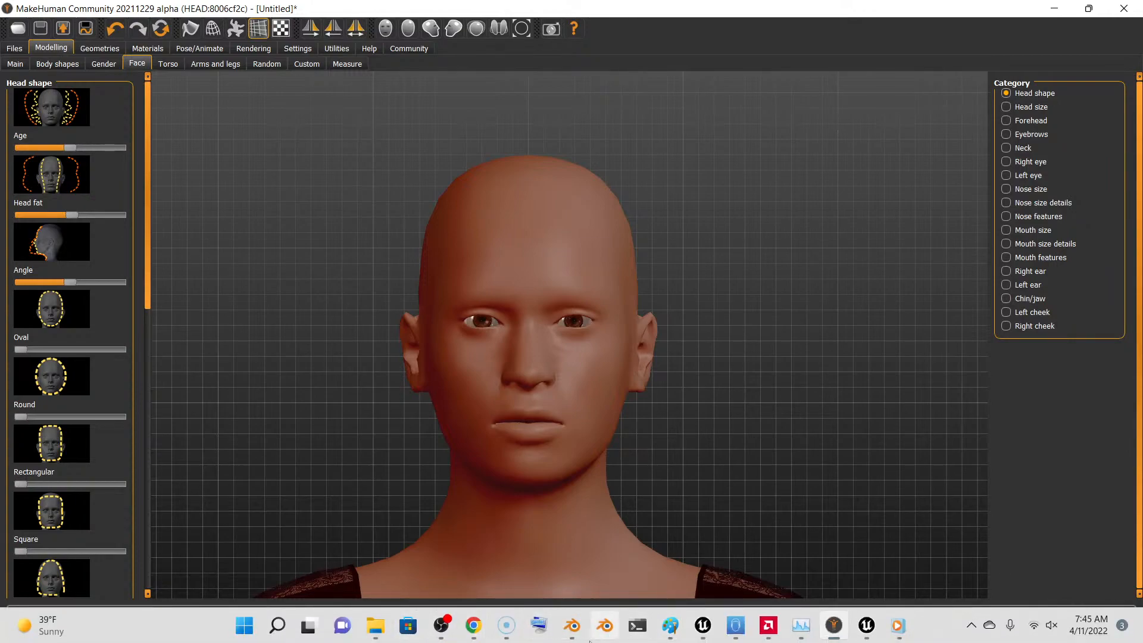
Step: Switch to Blender, enlarge the 3D viewport and examine the running character and the rigged red-haired character
left_click(576, 634)
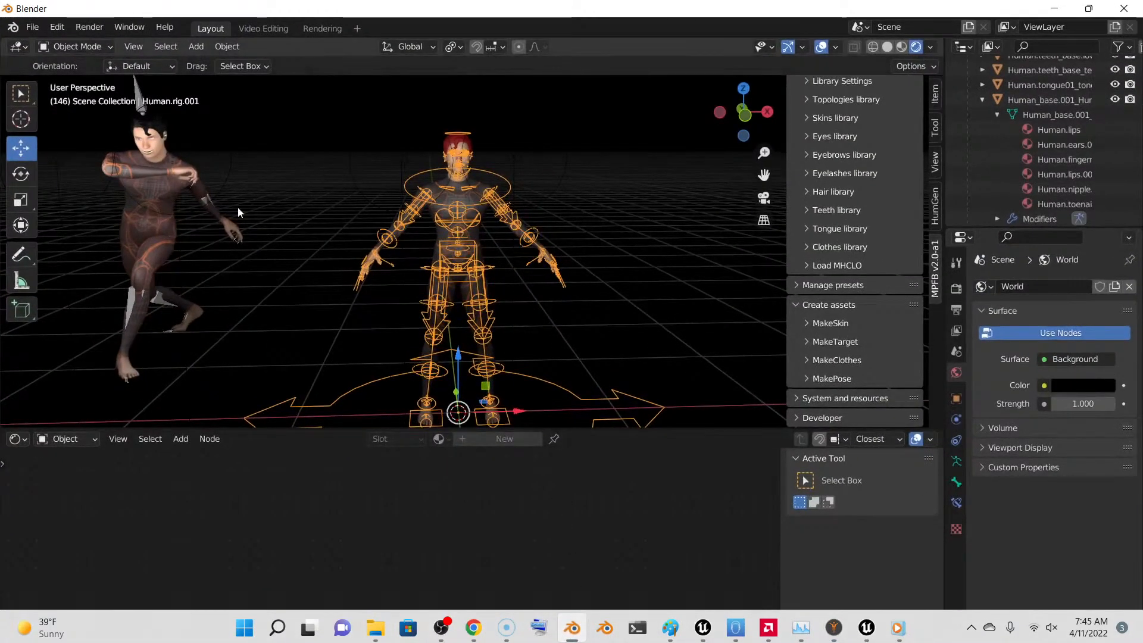
middle_click_drag(266, 243, 340, 250)
left_click_drag(476, 430, 464, 593)
middle_click_drag(480, 539, 501, 410)
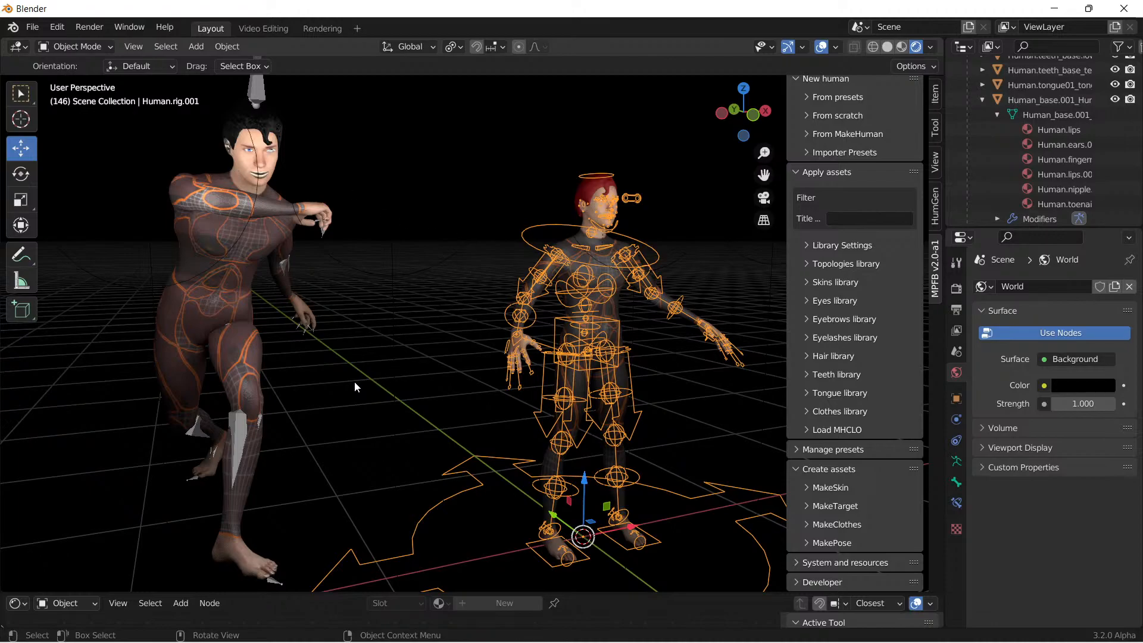
scroll(351, 382, "down", 3)
mouse_move(391, 370)
middle_mouse_down()
mouse_move(316, 376)
mouse_move(403, 366)
middle_mouse_up()
scroll(404, 367, "up", 5)
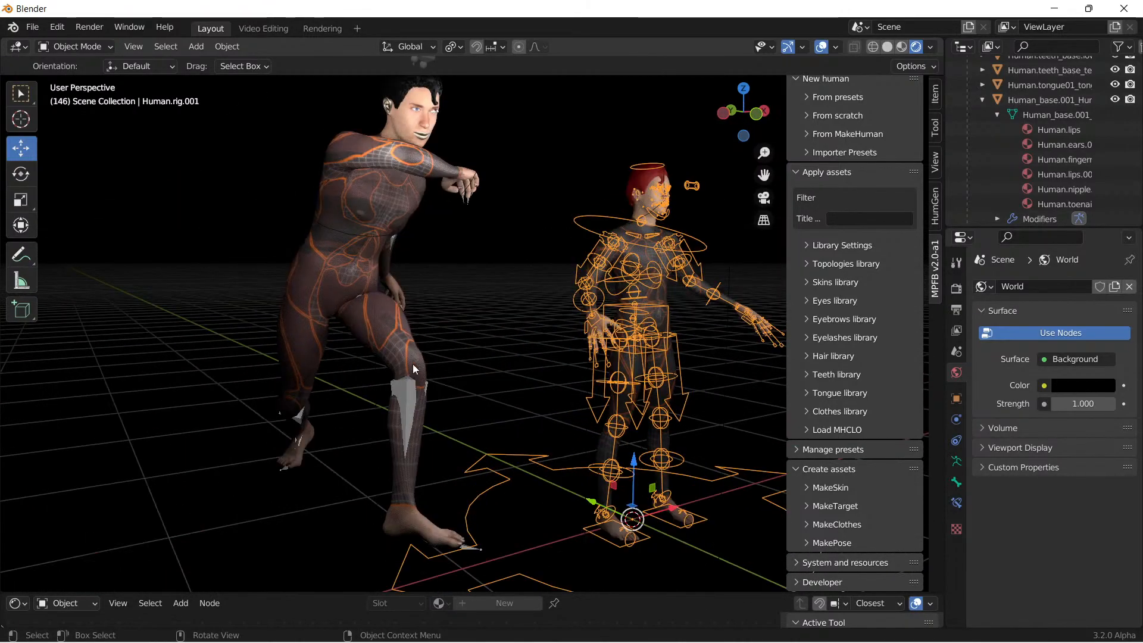
middle_click_drag(521, 347, 486, 345)
scroll(487, 340, "up", 2)
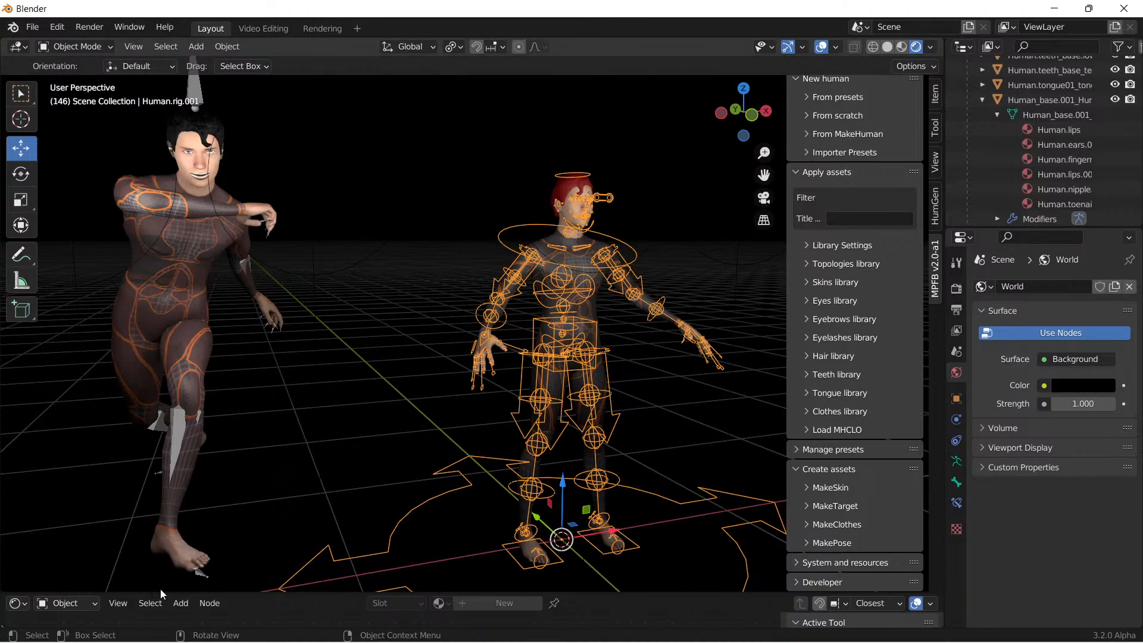
Step: Enlarge the lower editor area and change it from the shader editor to a Timeline
left_click_drag(160, 593, 155, 462)
left_click(21, 472)
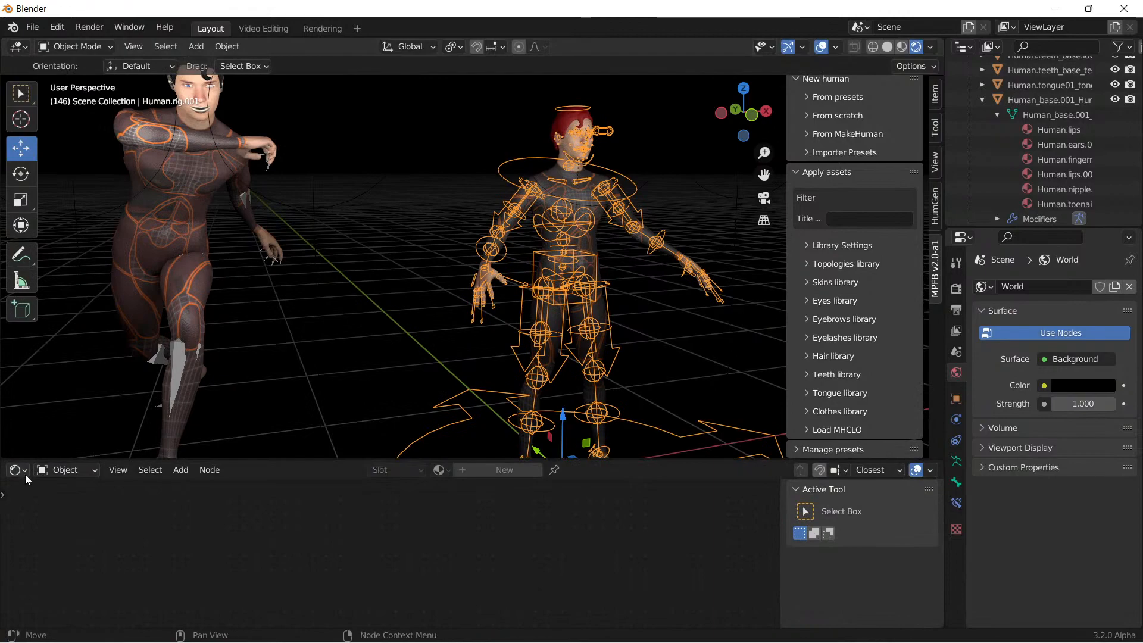
left_click(21, 471)
left_click(208, 356)
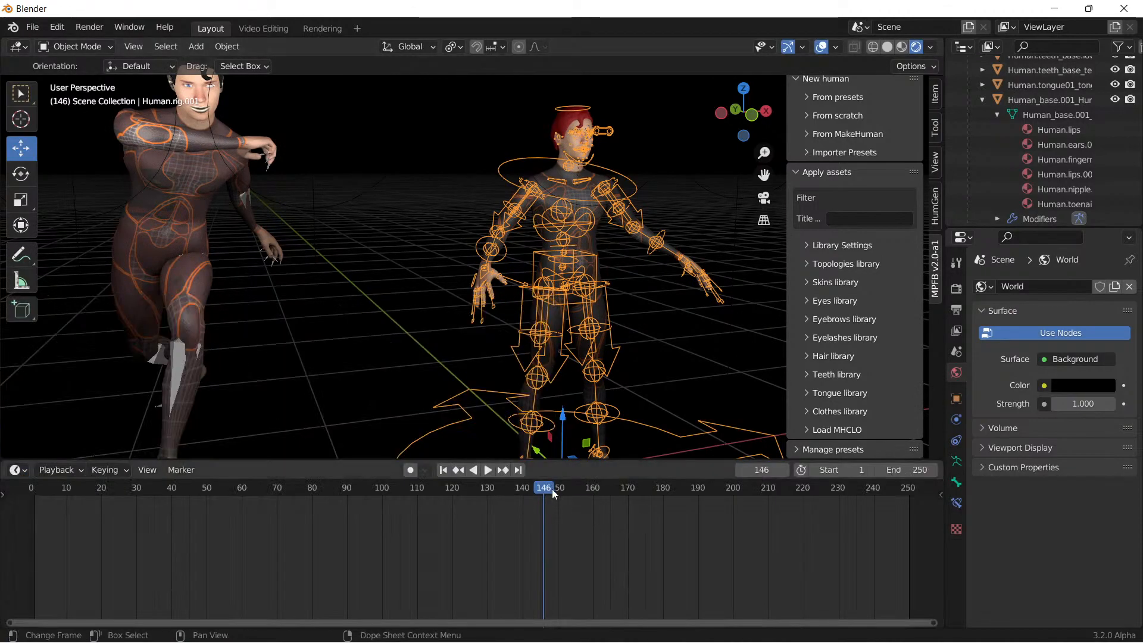
Step: Play the character animation from frame 1, stop it, and shrink the Timeline to enlarge the viewport
left_click(443, 470)
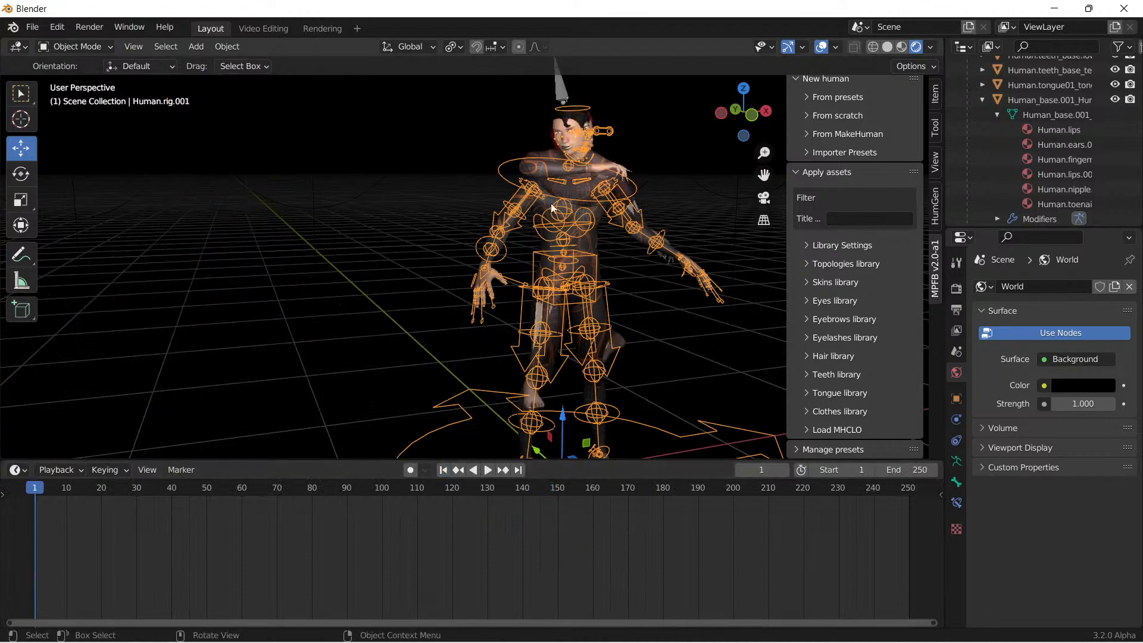
left_click(487, 470)
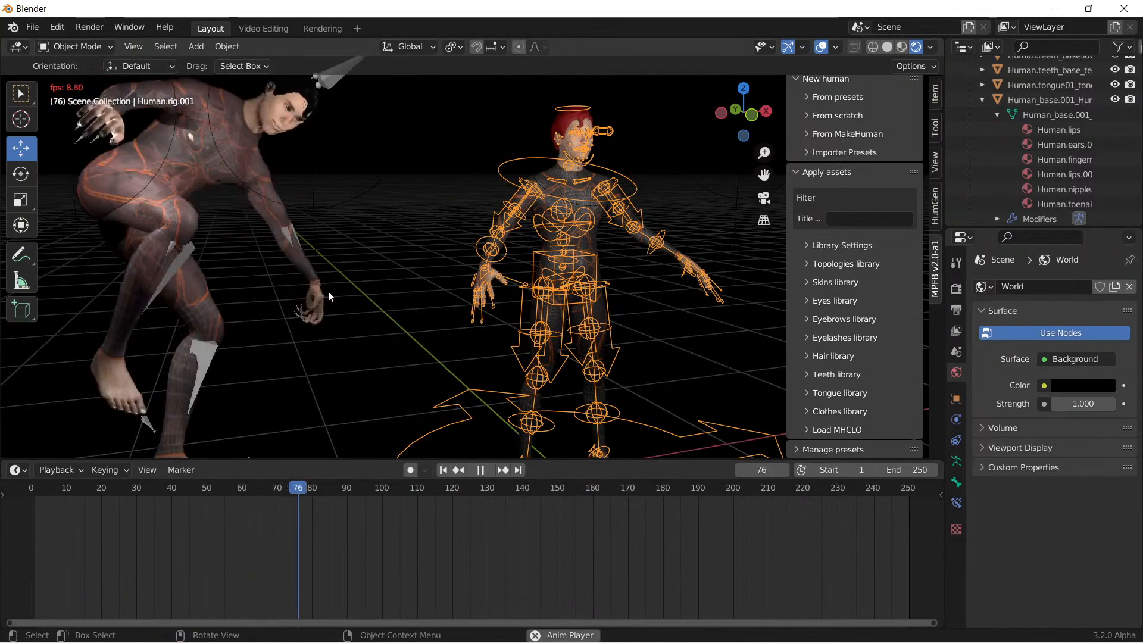
left_click(480, 470)
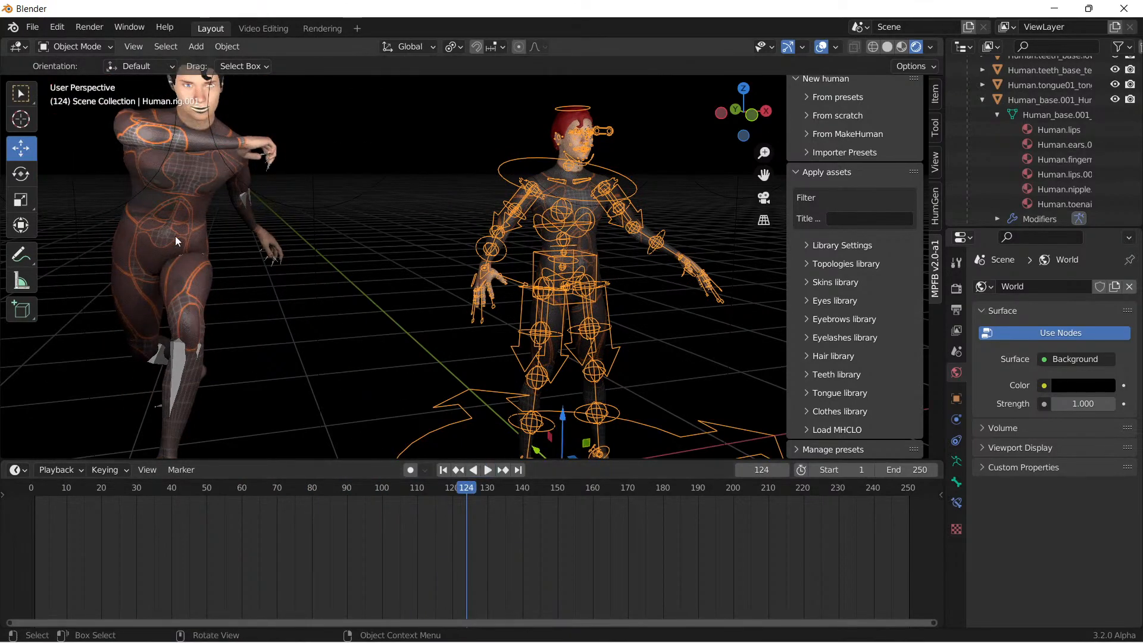
left_click_drag(464, 459, 464, 578)
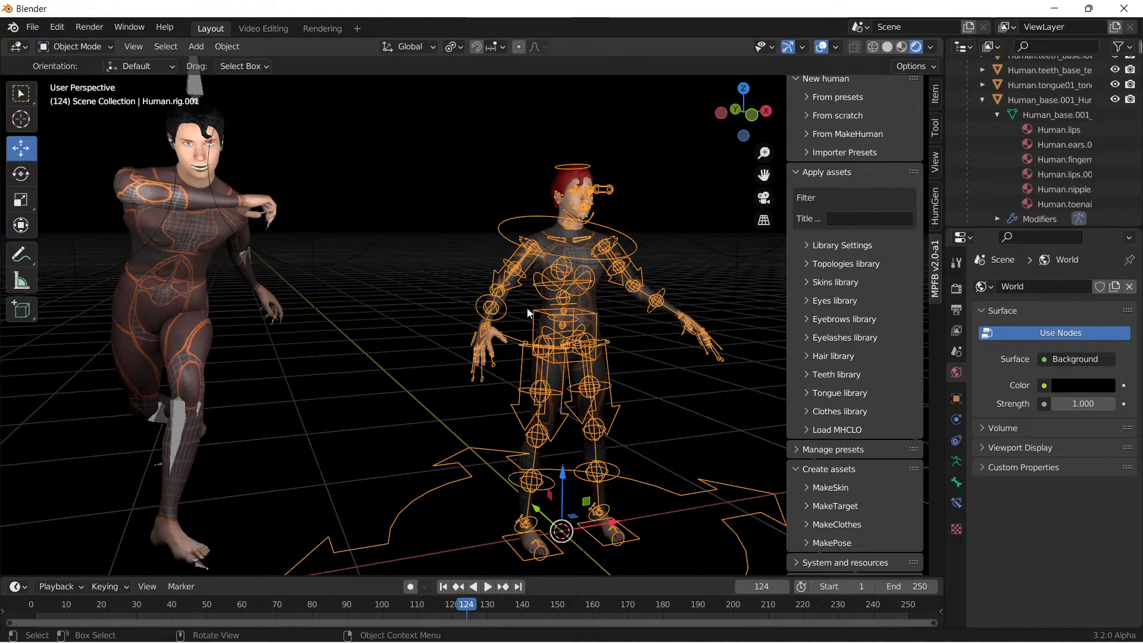
Step: Start a new Blender file from the General template
mouse_move(714, 630)
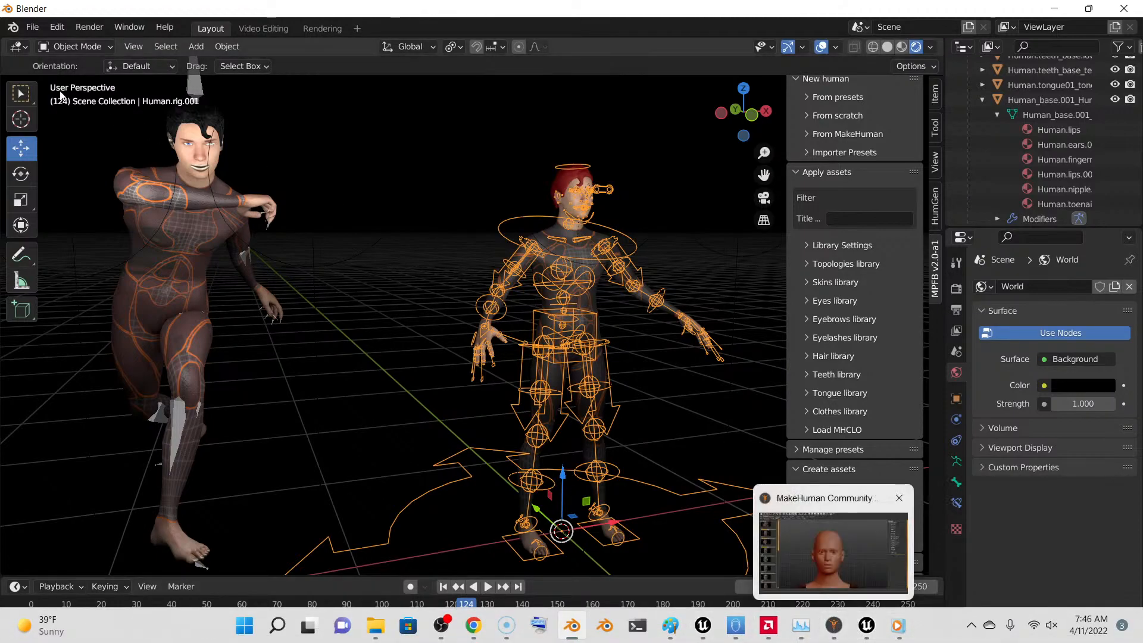
left_click(32, 27)
mouse_move(140, 49)
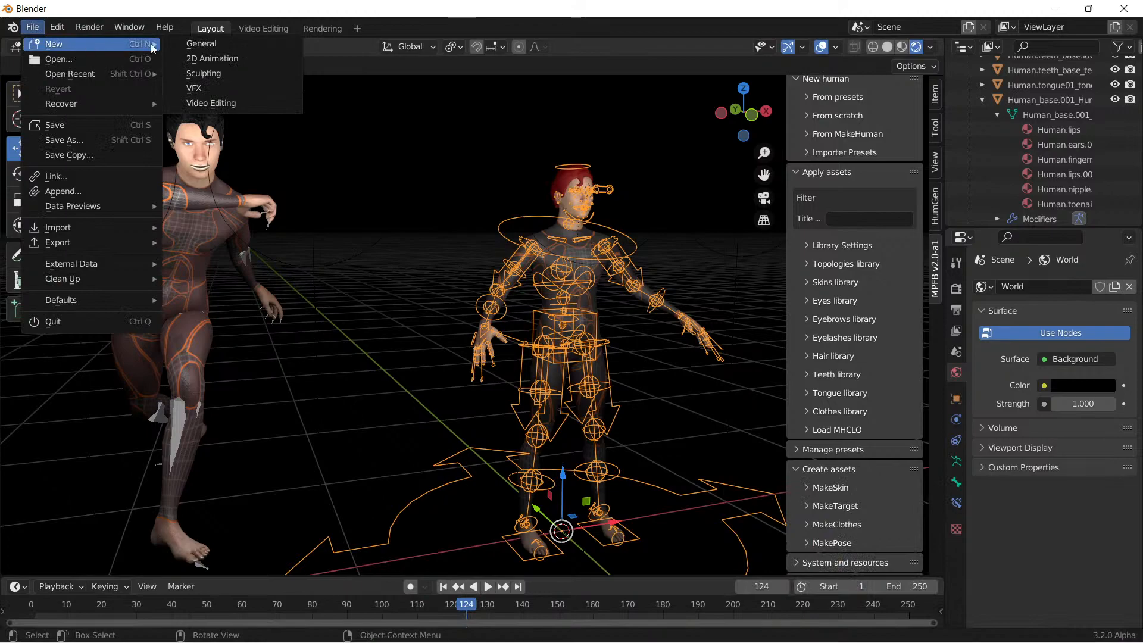
left_click(197, 44)
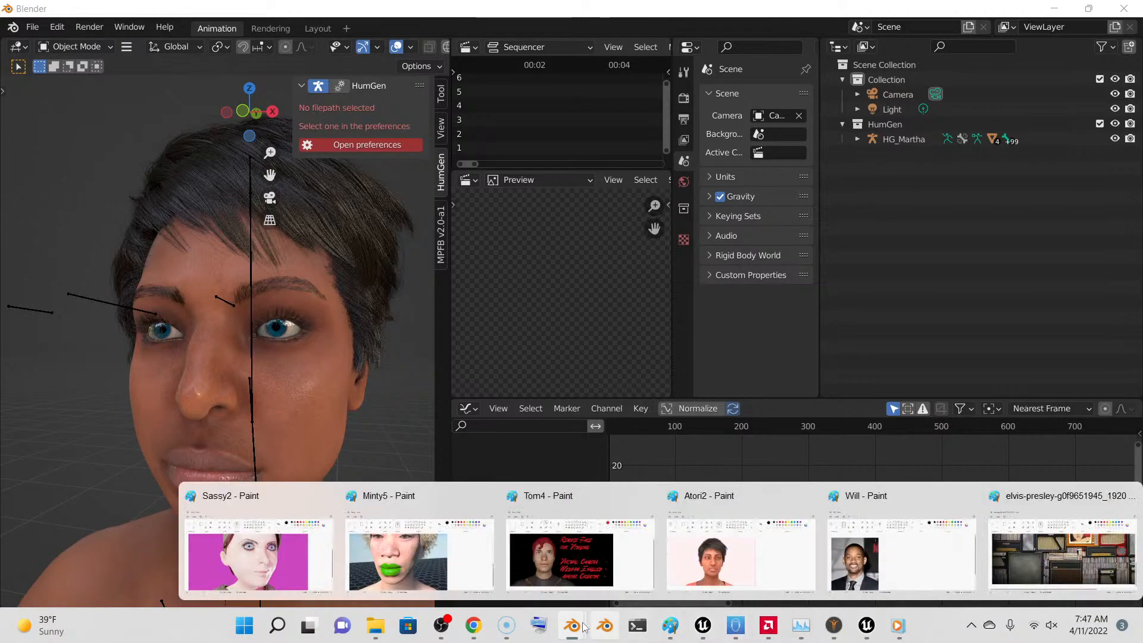
Step: Switch to OBS to check the live stream chat, then return to Blender
mouse_move(441, 631)
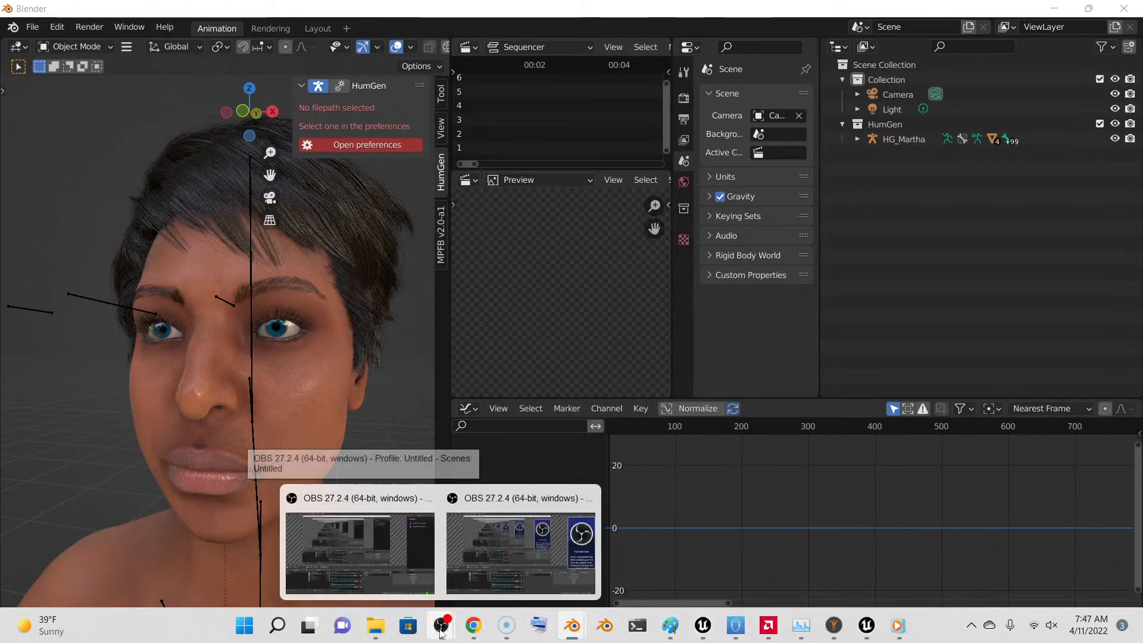
left_click(385, 535)
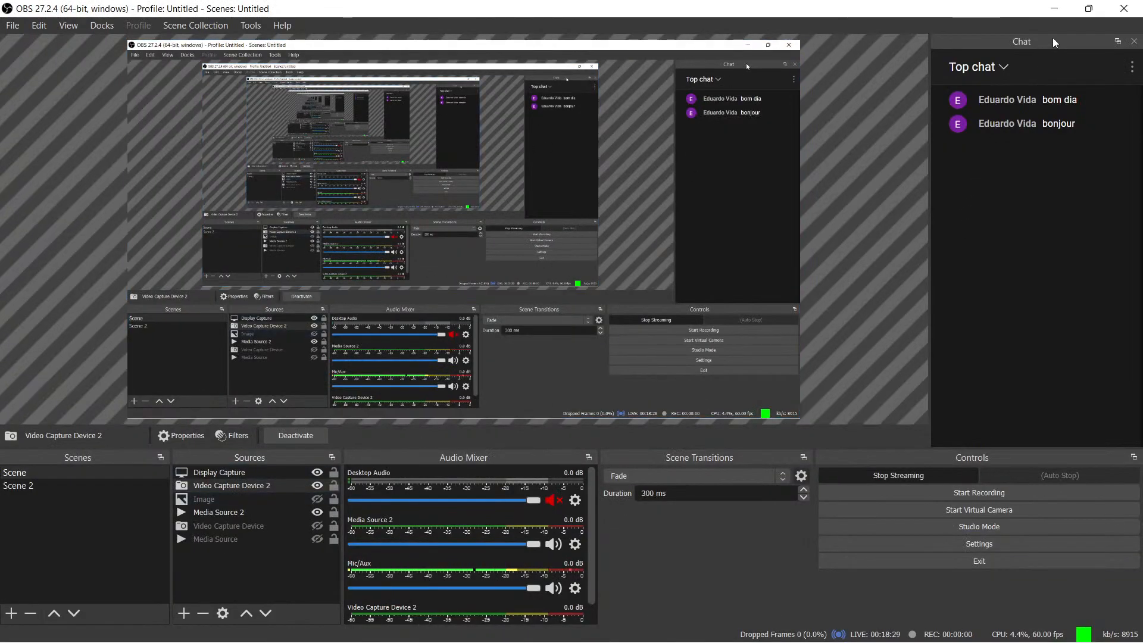
left_click(1054, 9)
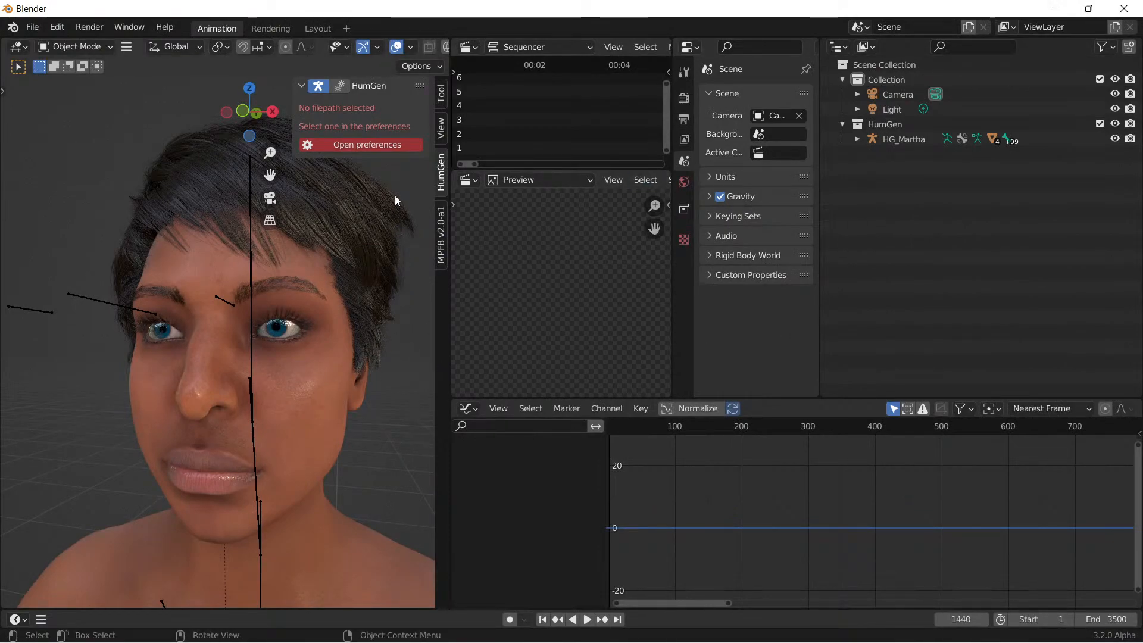
Step: Start a new Blender file from the Video Editing template
left_click(42, 28)
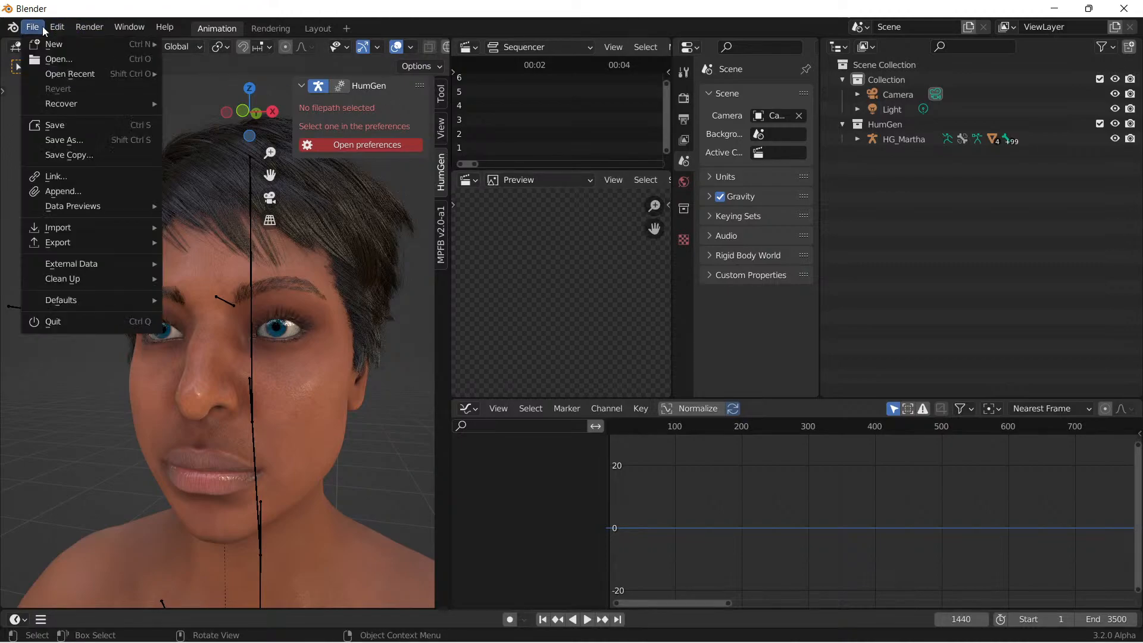
mouse_move(53, 44)
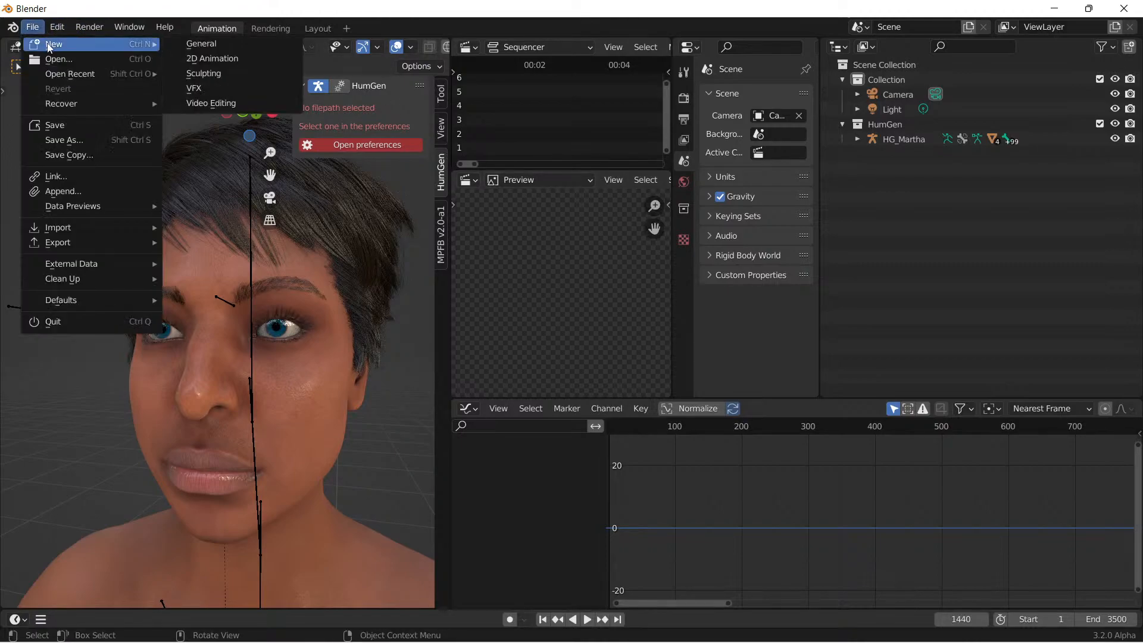
left_click(233, 105)
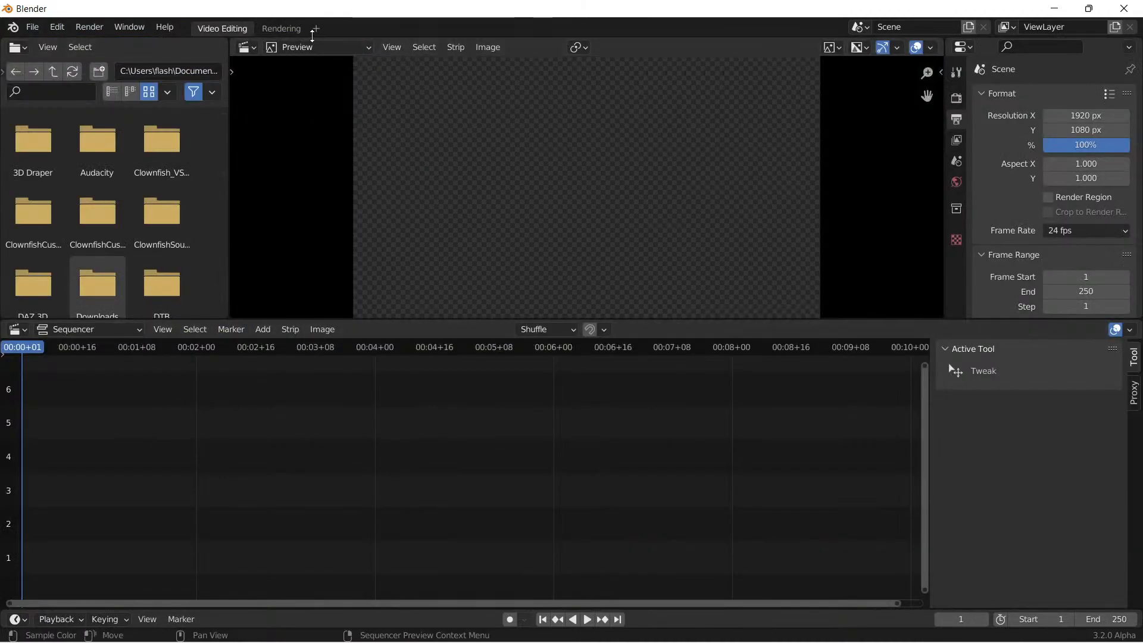
Step: Add the General Layout workspace and reorder it to the front of the workspaces
left_click(317, 29)
mouse_move(286, 57)
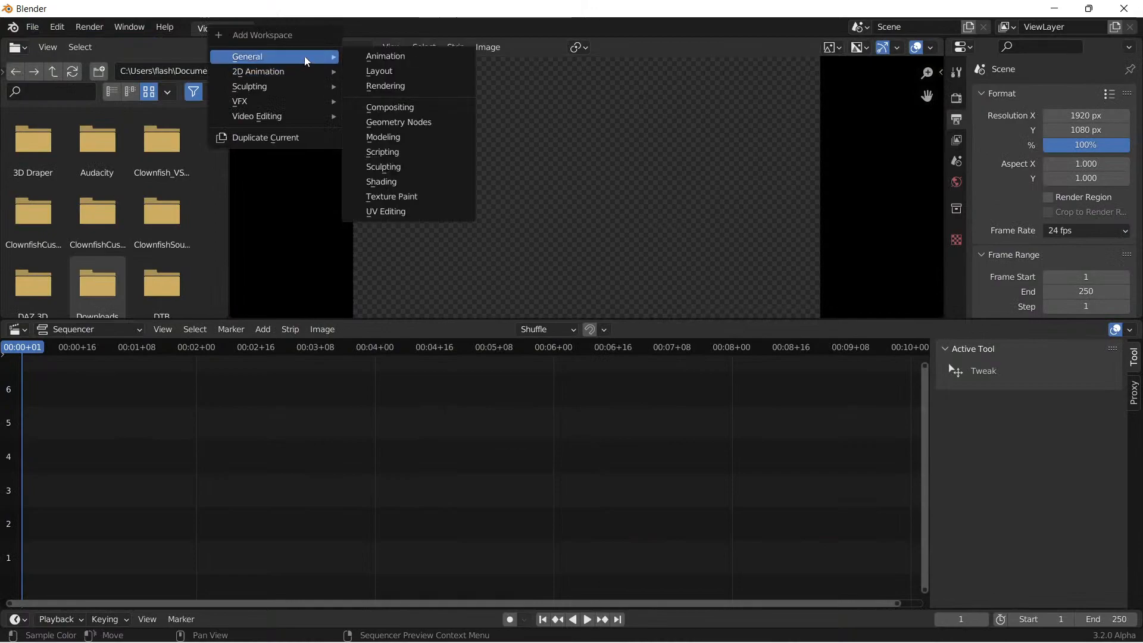
left_click(397, 72)
right_click(333, 34)
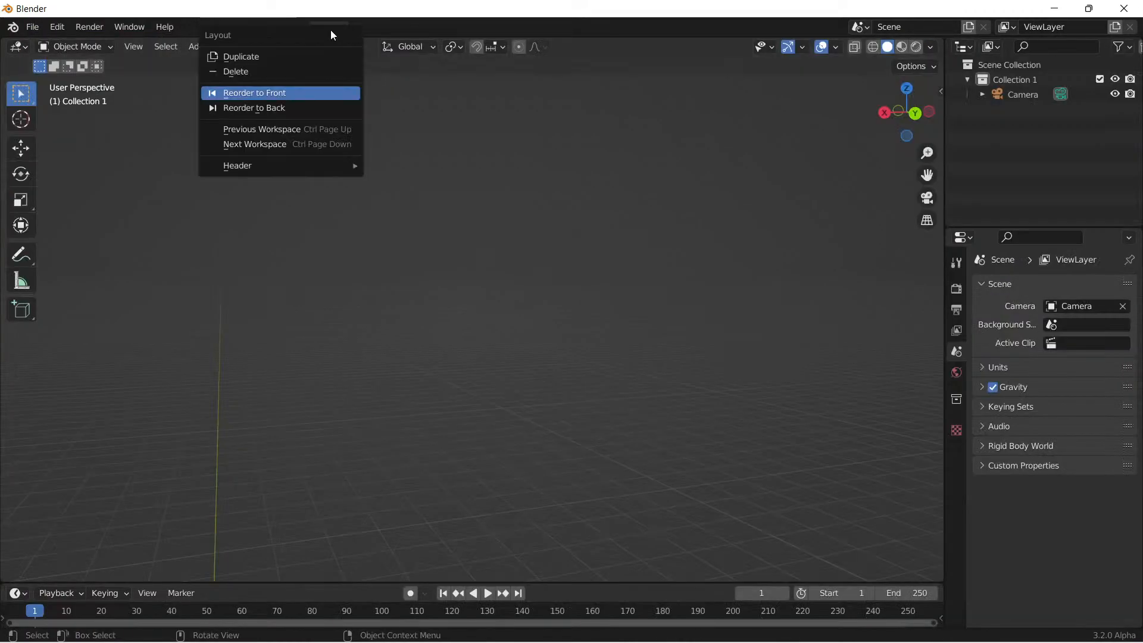
left_click(278, 95)
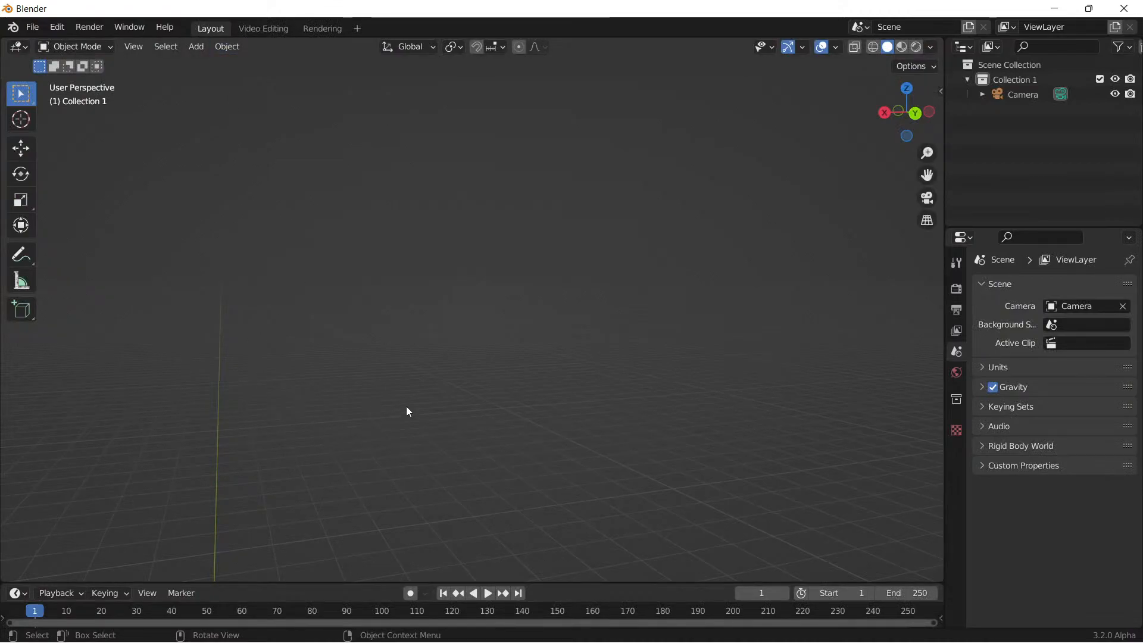
middle_click_drag(395, 403, 450, 354, "shift")
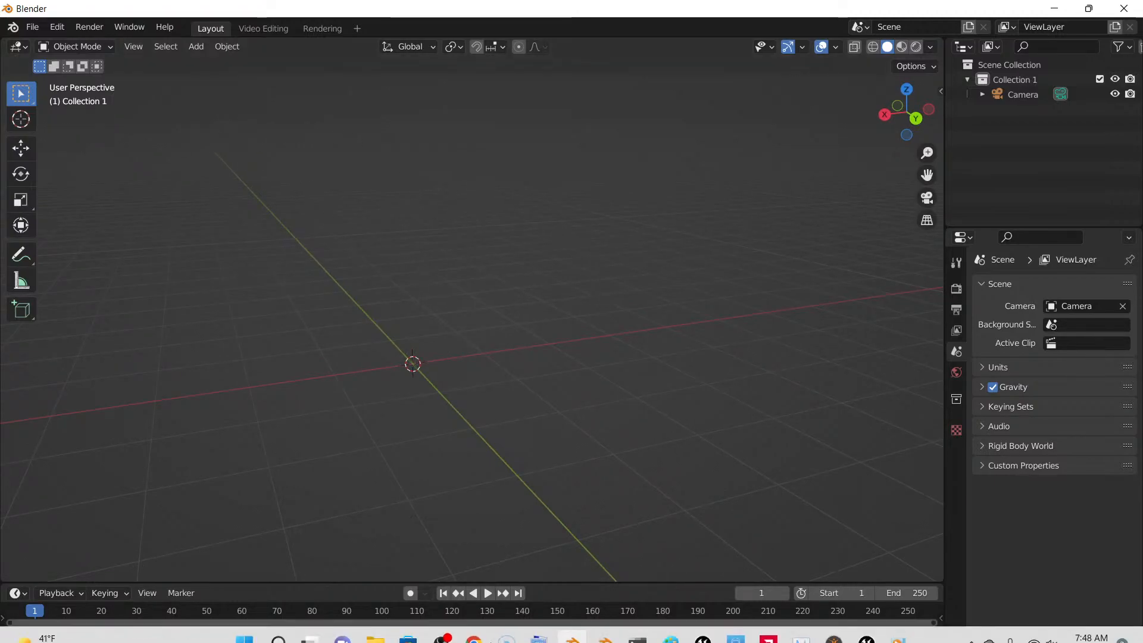
Step: Switch to Chrome and look at the top of the RemoteFace home page and the MetaHuman Creator page
mouse_move(481, 629)
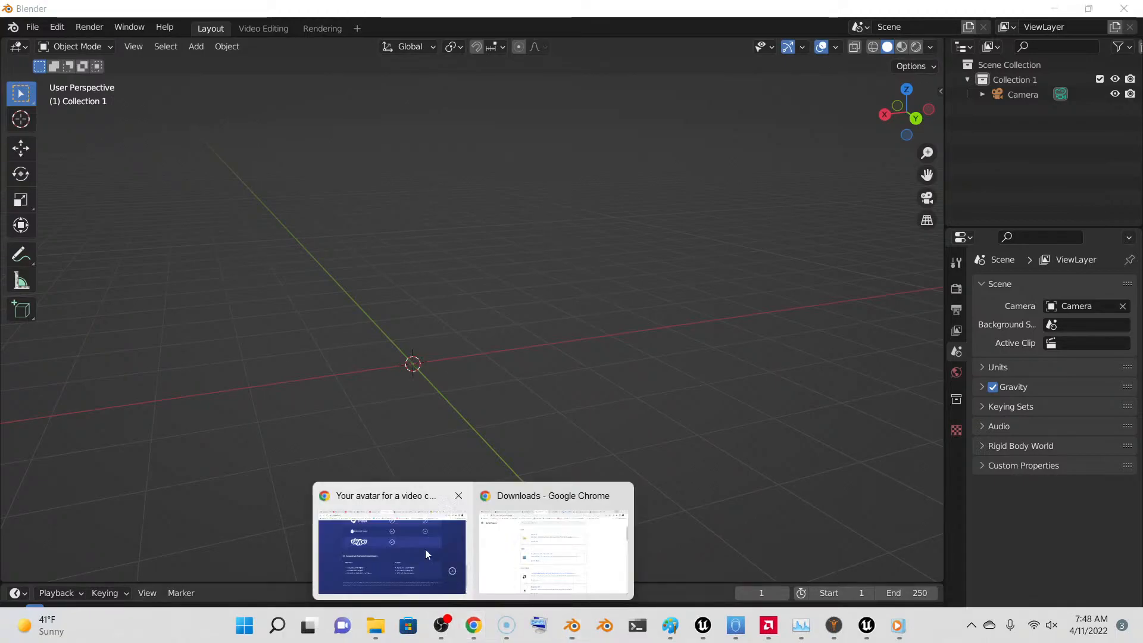
left_click(434, 557)
scroll(509, 222, "up", 6)
scroll(508, 222, "up", 10)
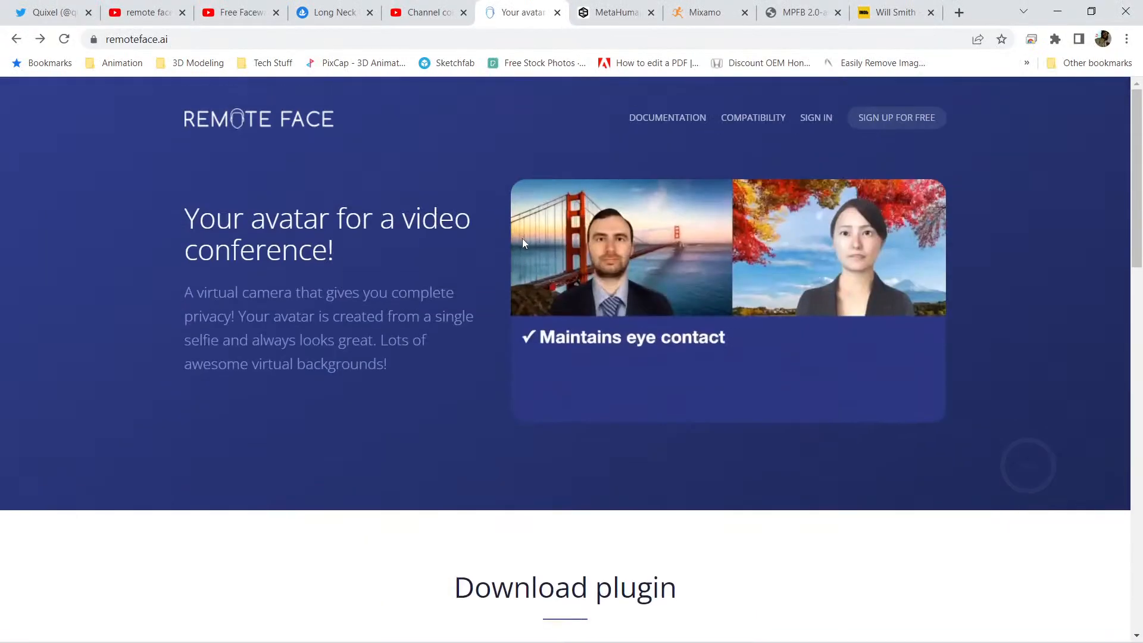
left_click(614, 12)
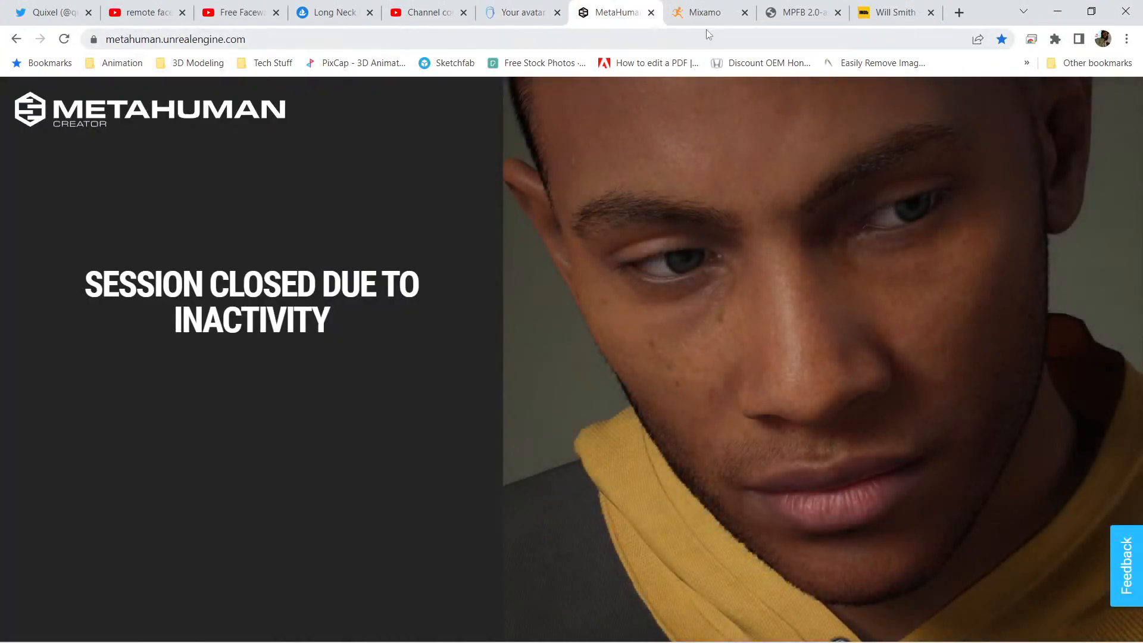
Step: Review the MPFB 2.0-alpha1 release page from new features to known issues, then return to its beginning
left_click(804, 13)
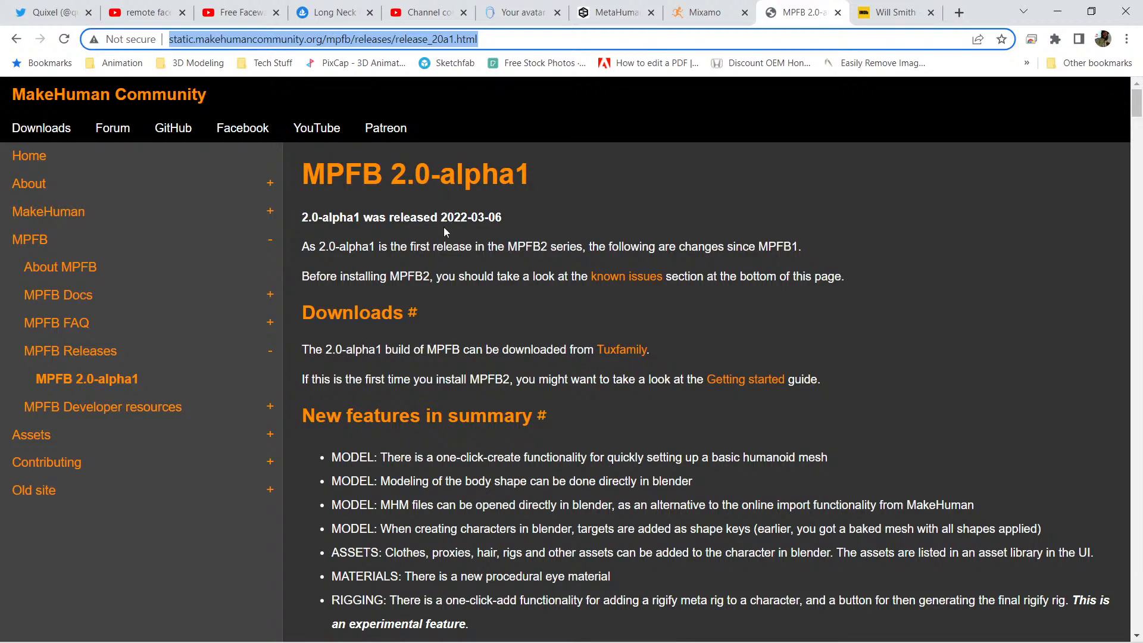
scroll(445, 229, "down", 9)
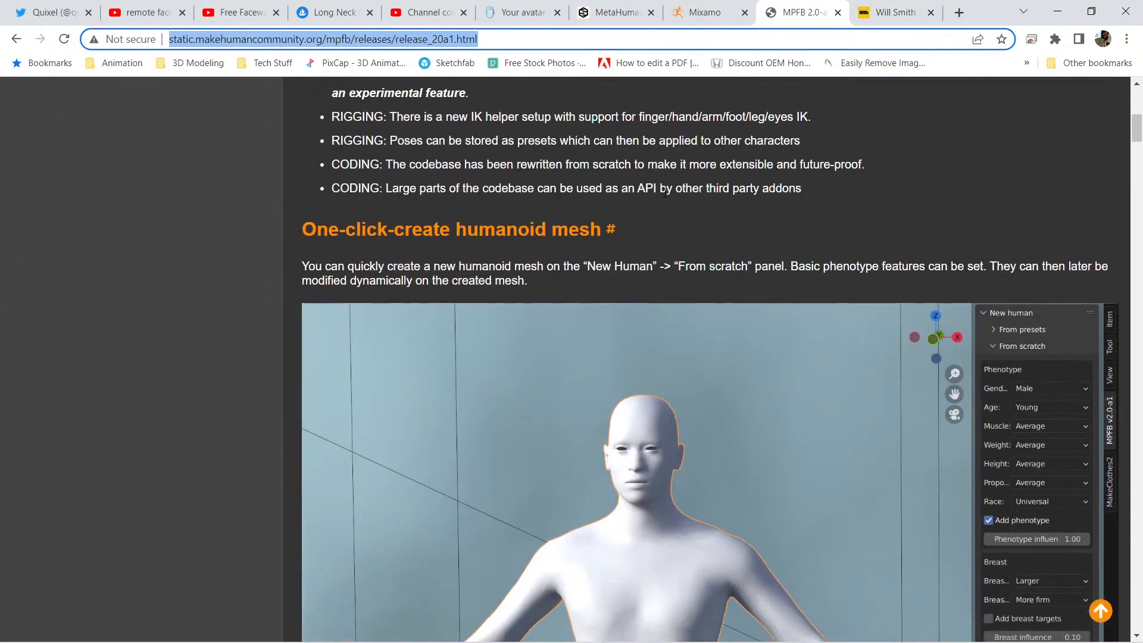
scroll(661, 227, "down", 14)
scroll(613, 286, "down", 5)
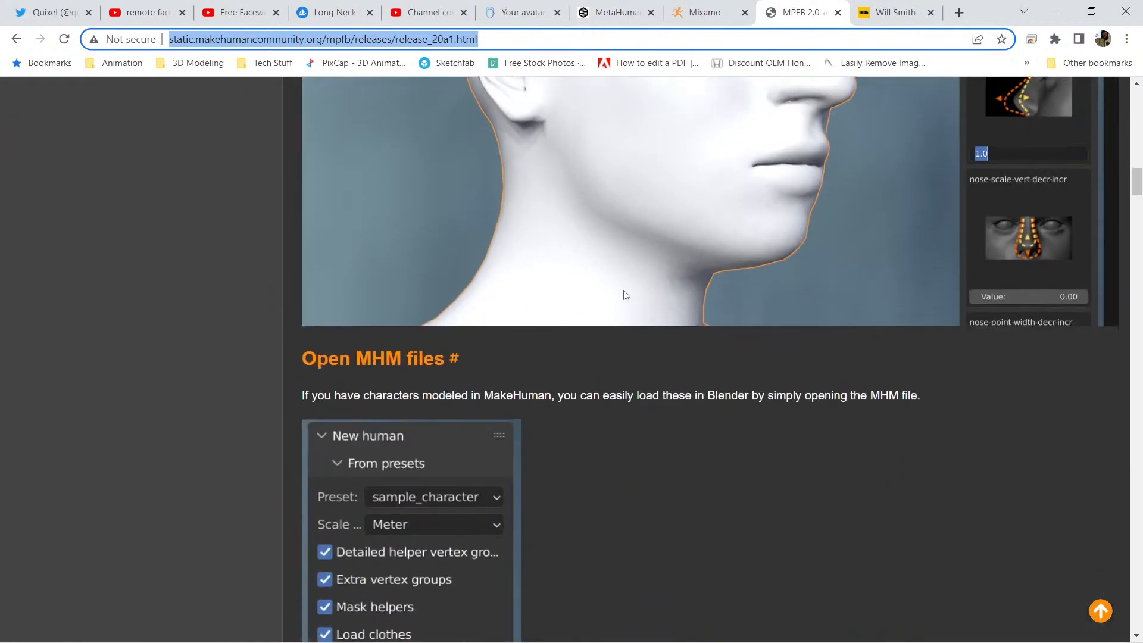
scroll(625, 295, "down", 5)
scroll(669, 295, "up", 1)
scroll(664, 307, "down", 20)
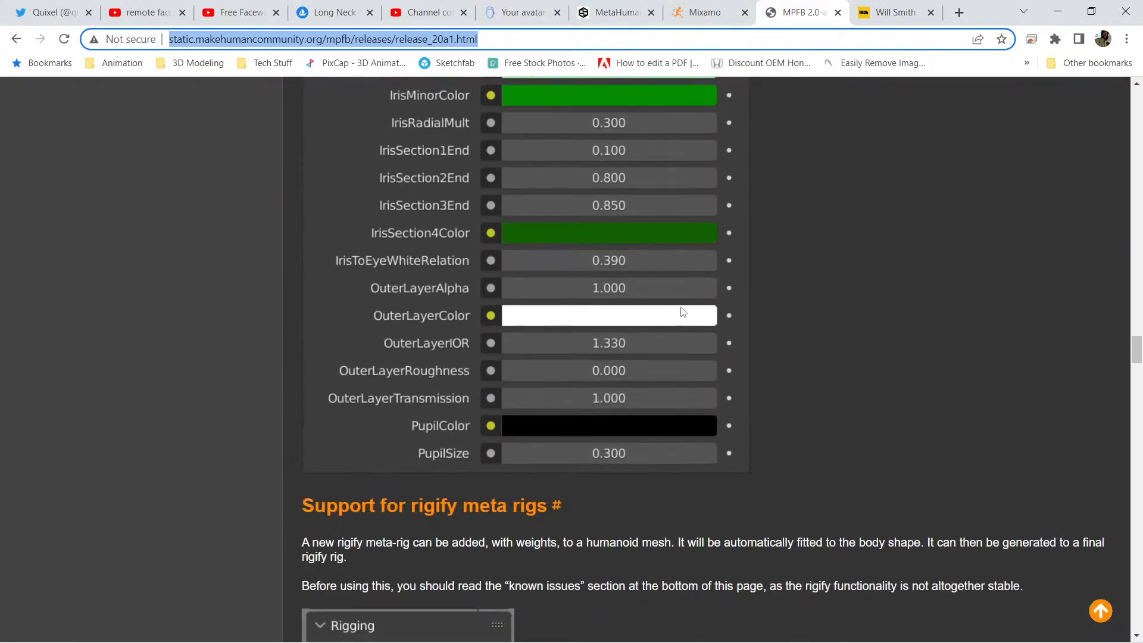
scroll(680, 313, "down", 4)
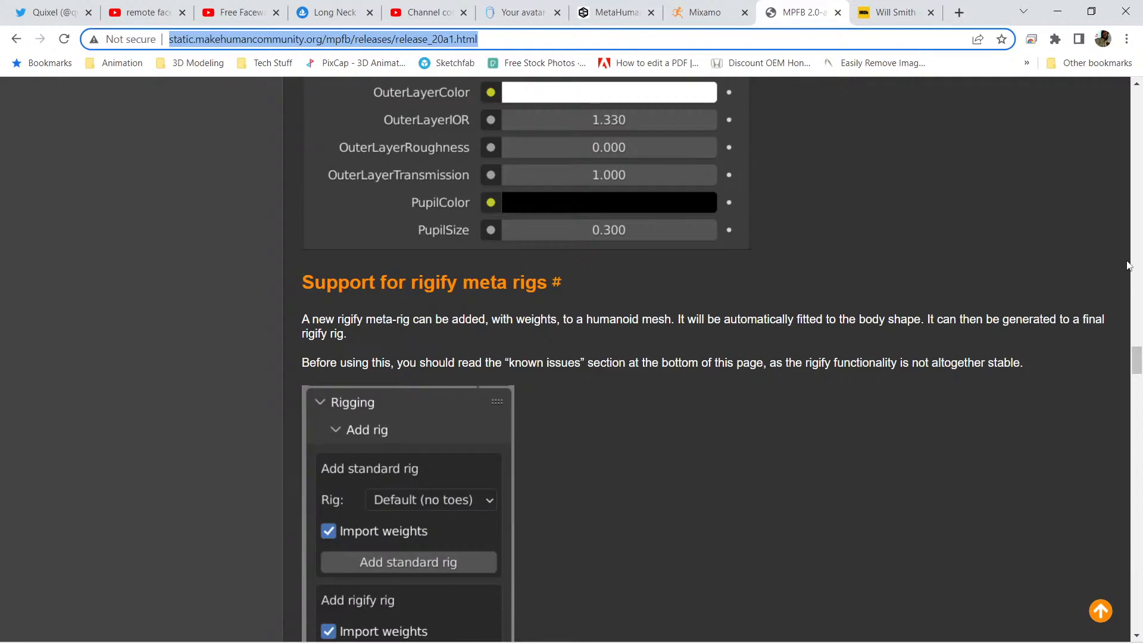
left_click_drag(1136, 358, 1139, 598)
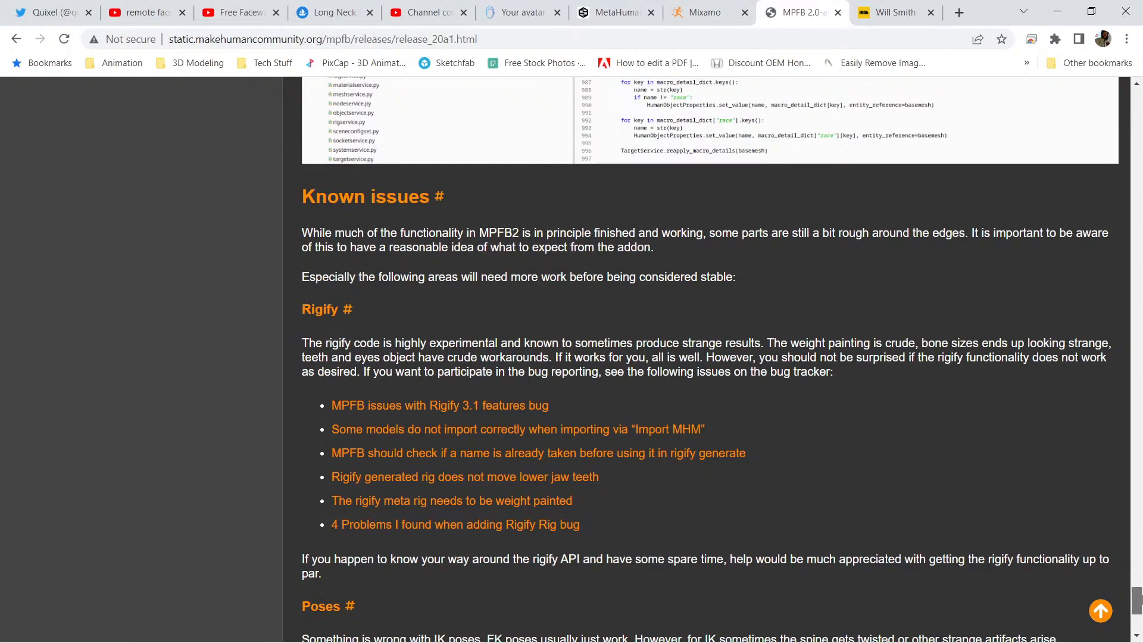
left_click(1100, 611)
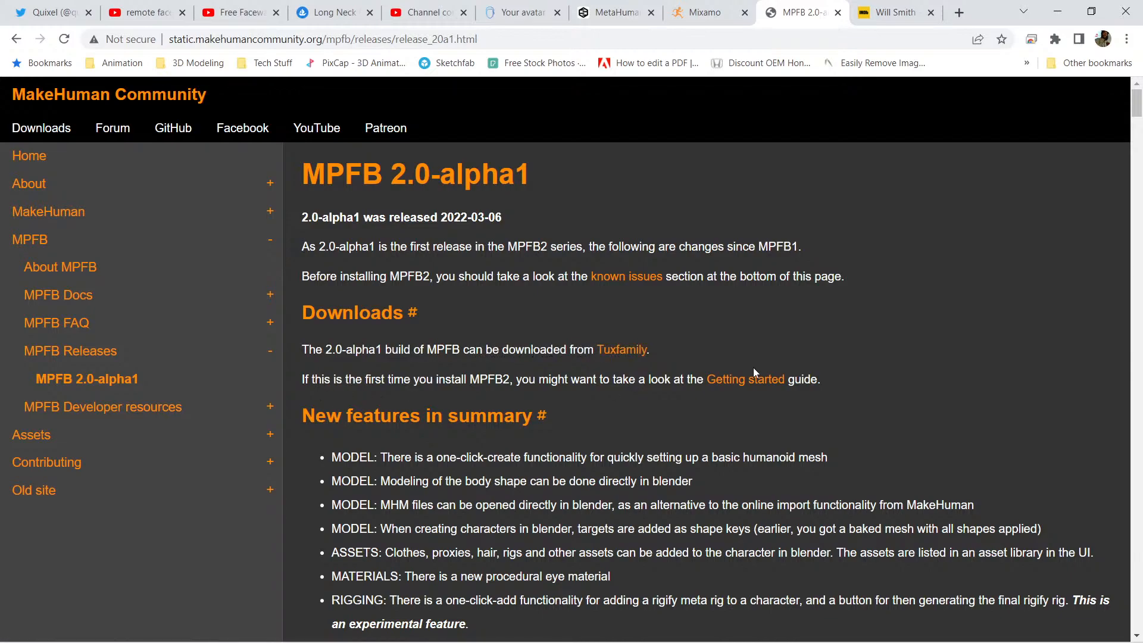
Step: Try to download the MPFB 2.0-alpha1 build as mpfb-2.0.0-a1 into the Blender Add-ons folder, declining to replace the existing file
left_click(622, 351)
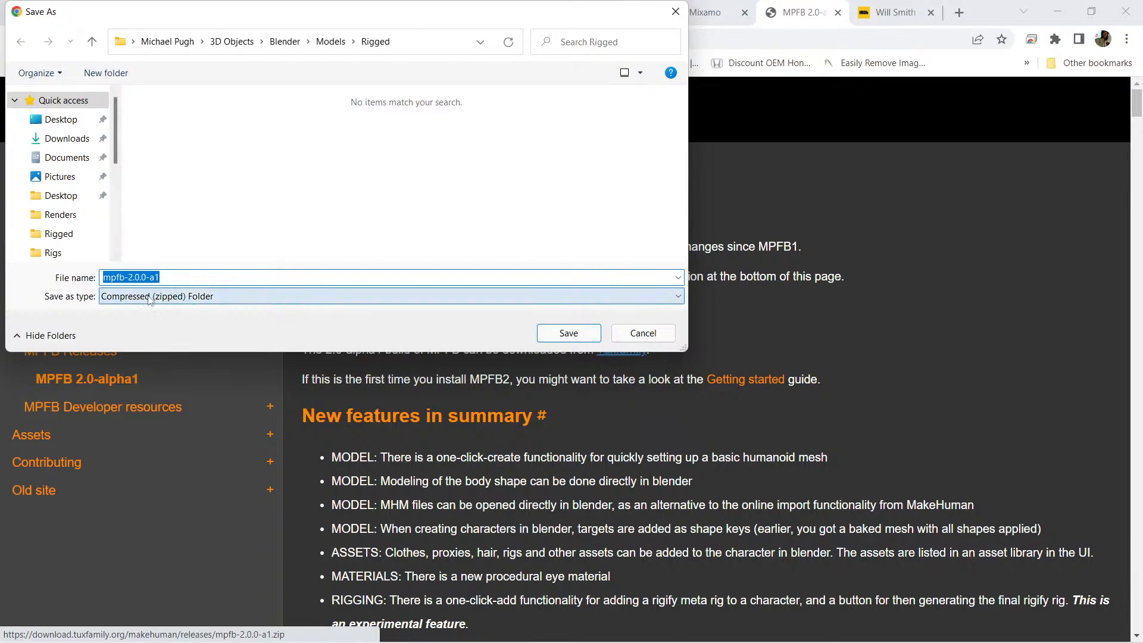
left_click(312, 298)
left_click(313, 300)
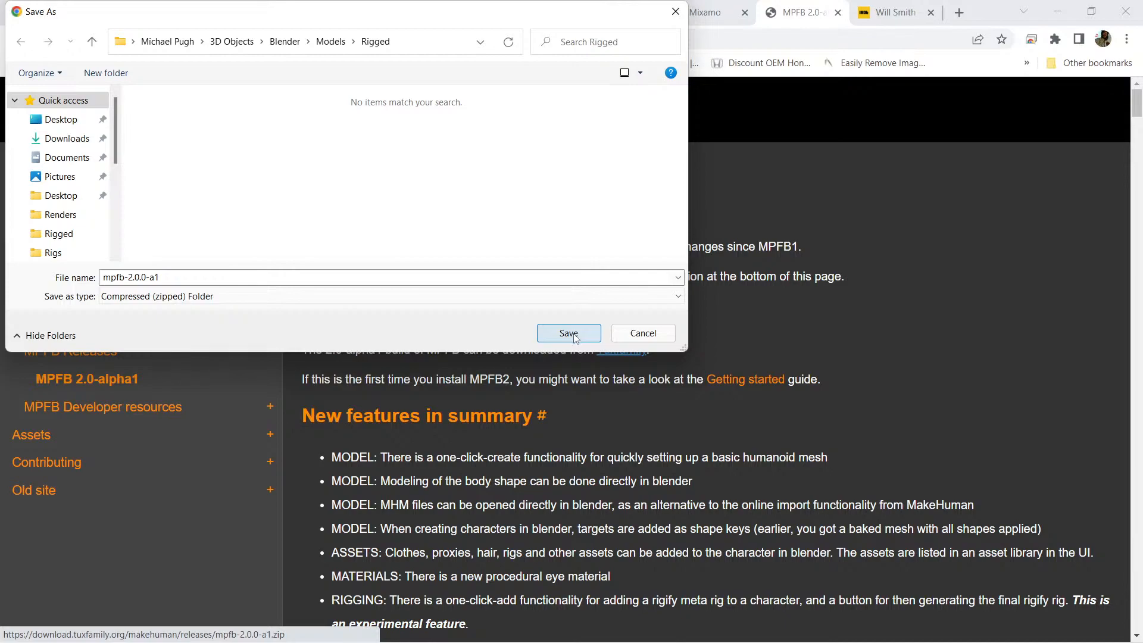
left_click(285, 41)
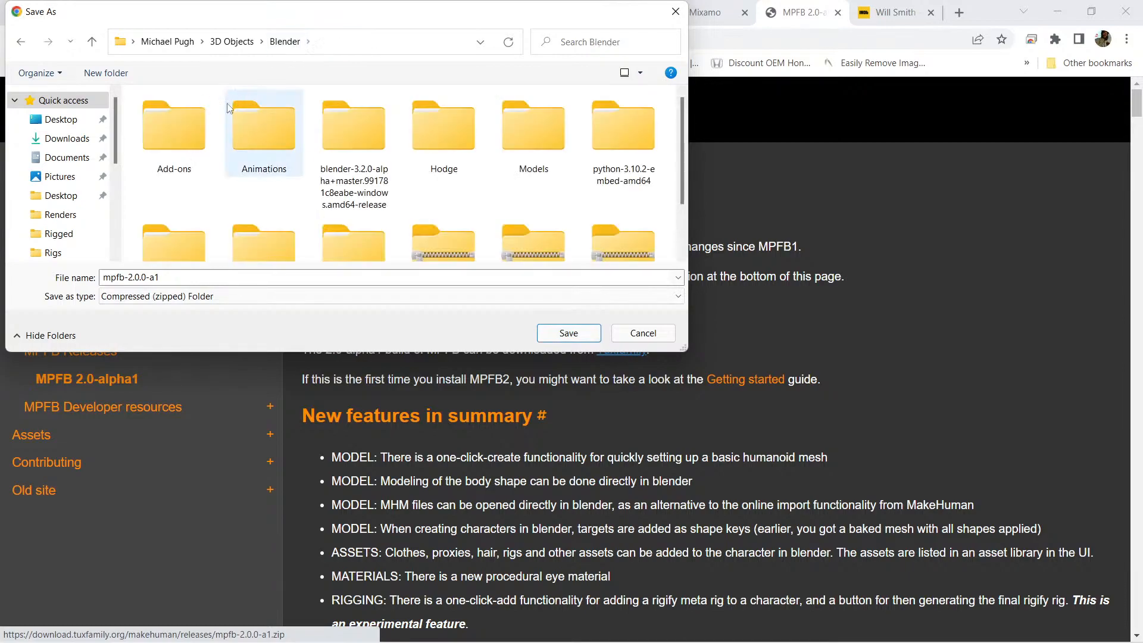
double_click(181, 134)
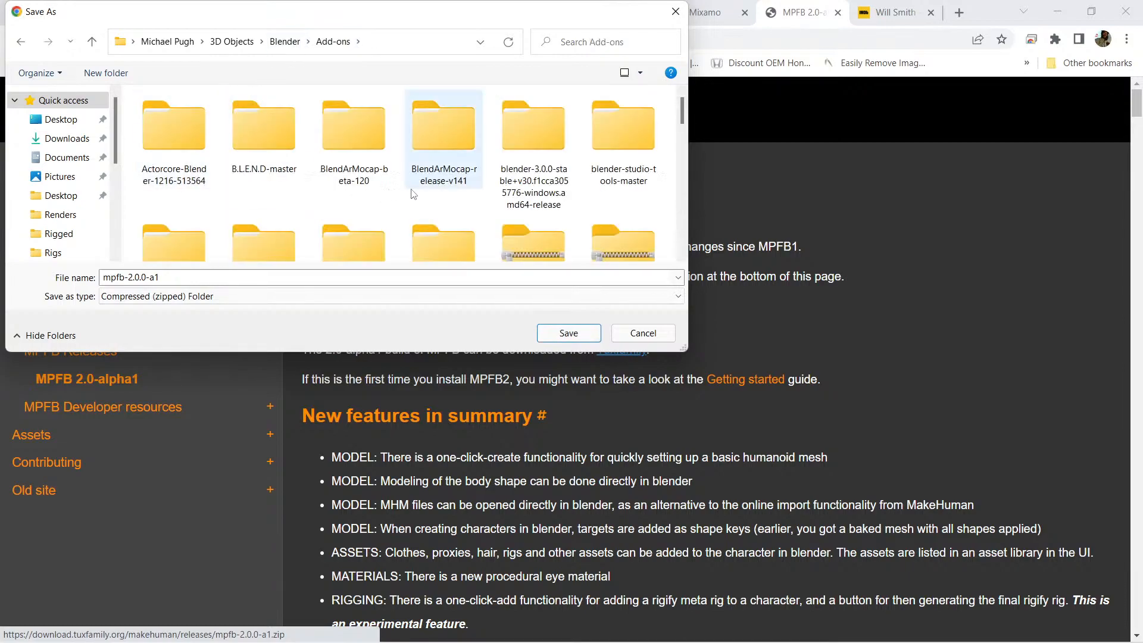
scroll(400, 238, "down", 2)
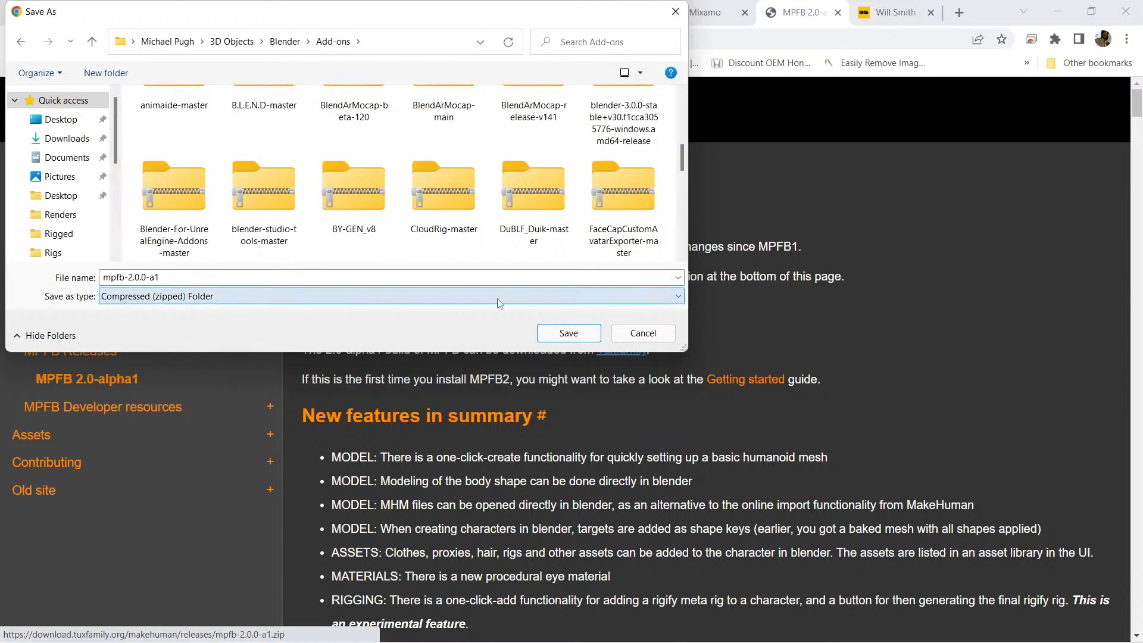
left_click(571, 331)
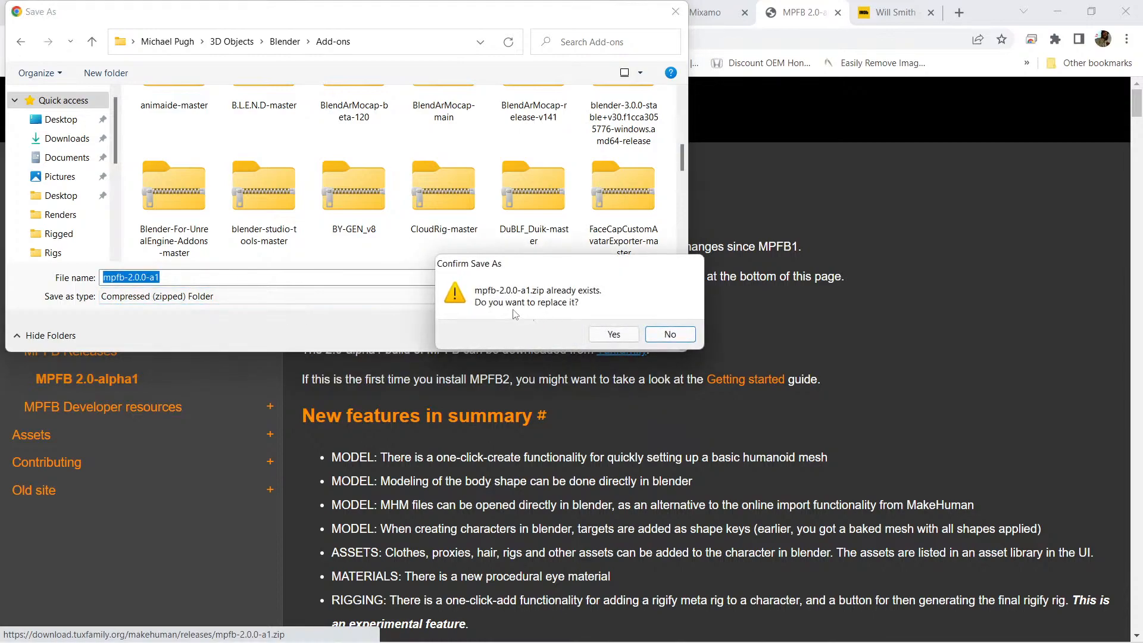
left_click(676, 336)
Step: Look through the Add-ons folder for the existing mpfb archives and folders, and cancel the download
scroll(408, 208, "up", 1)
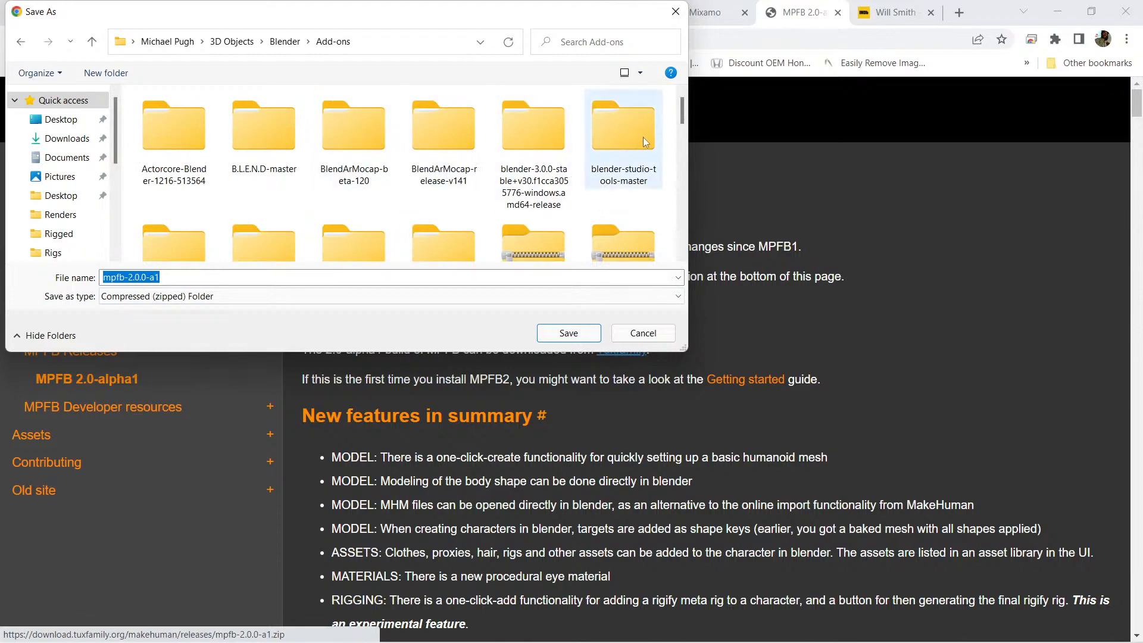
left_click_drag(681, 118, 665, 204)
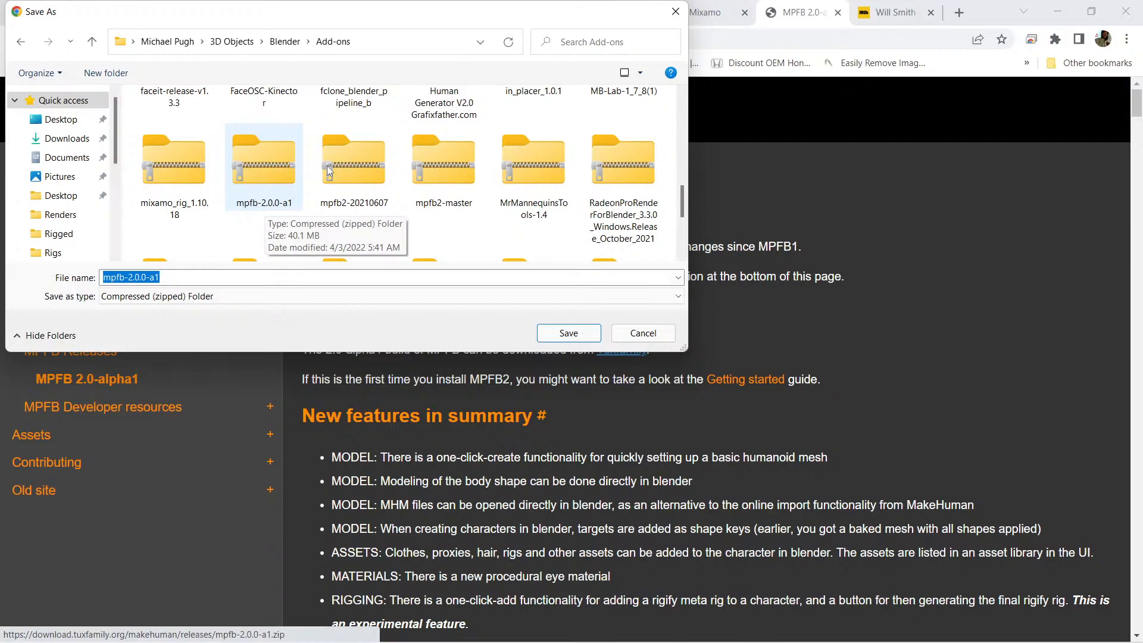
scroll(310, 173, "up", 5)
scroll(310, 198, "down", 1)
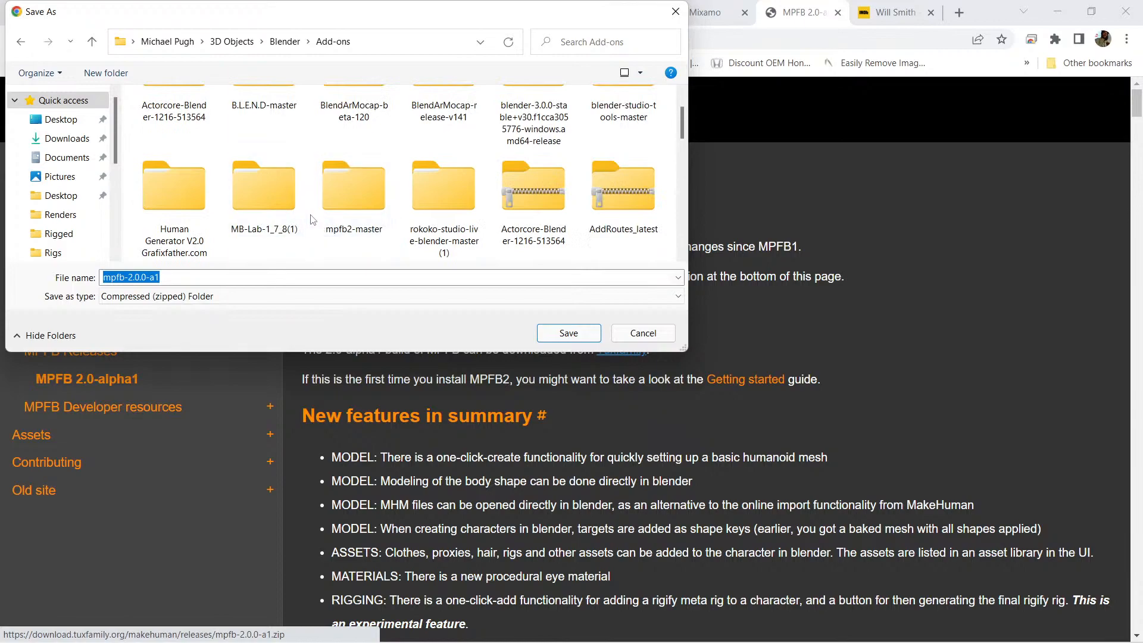
scroll(369, 215, "down", 1)
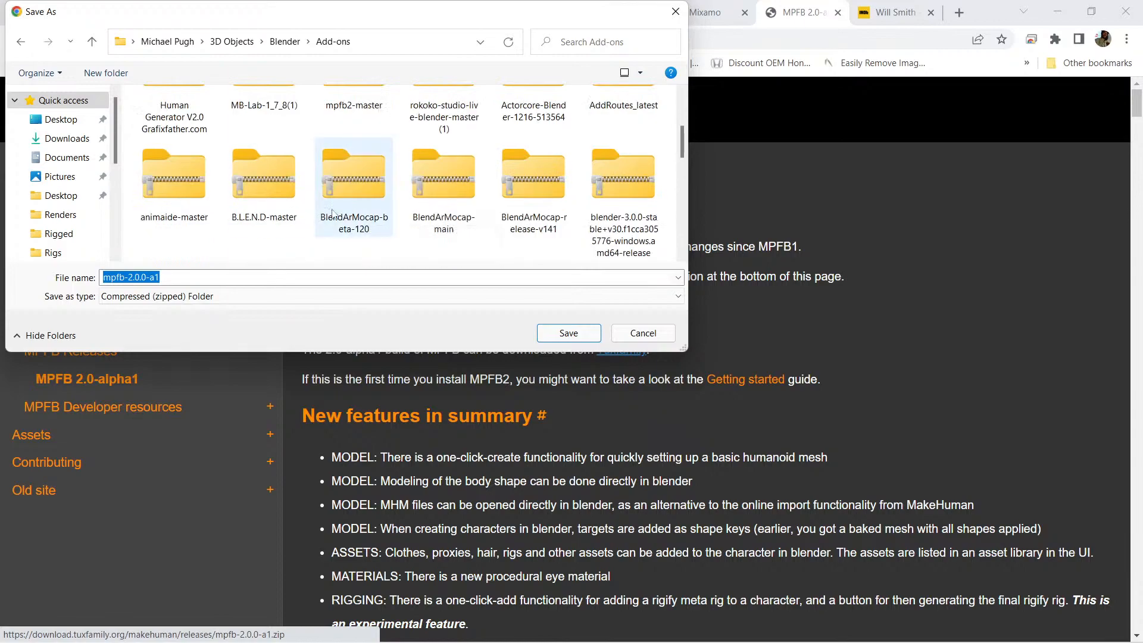
scroll(346, 187, "up", 1)
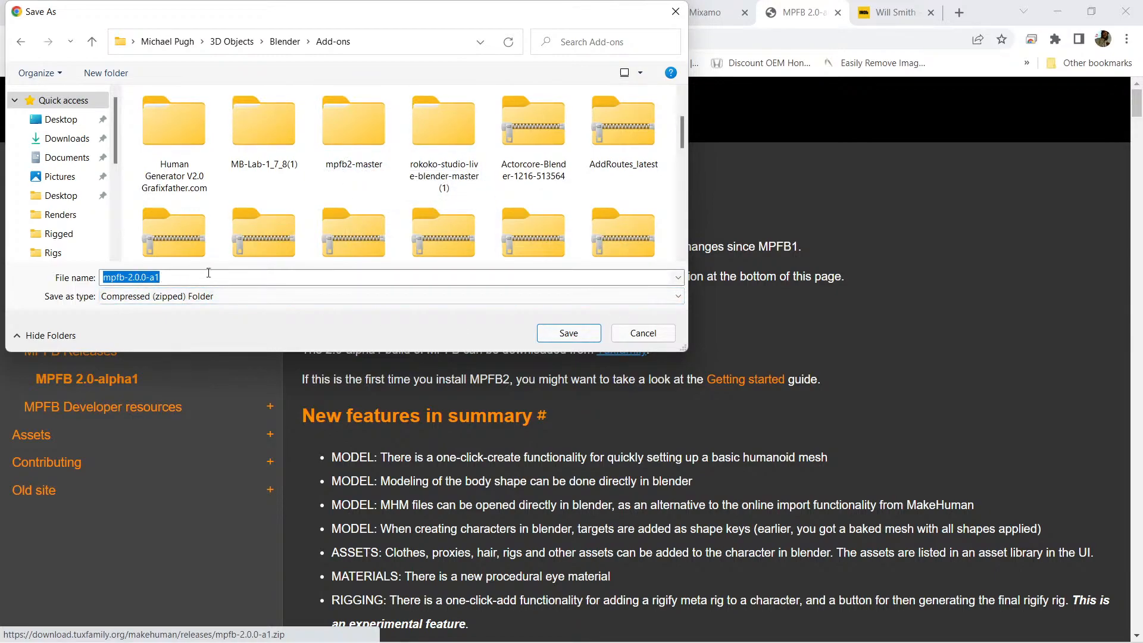
left_click(643, 333)
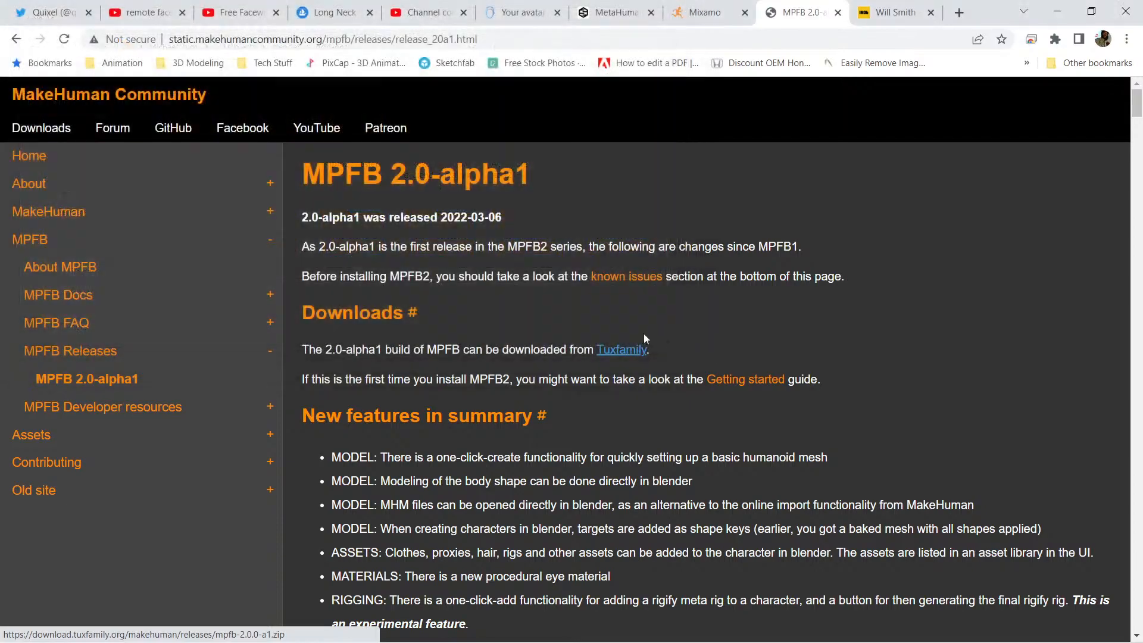
Step: Switch to Blender and open the add-on preferences
left_click(1057, 12)
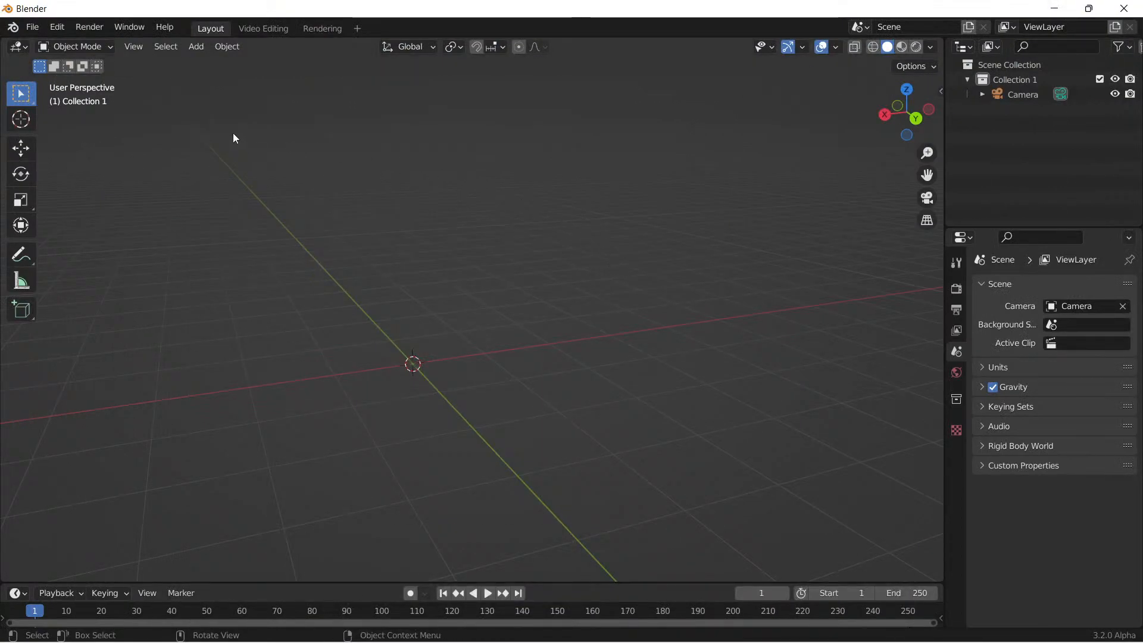
left_click(65, 30)
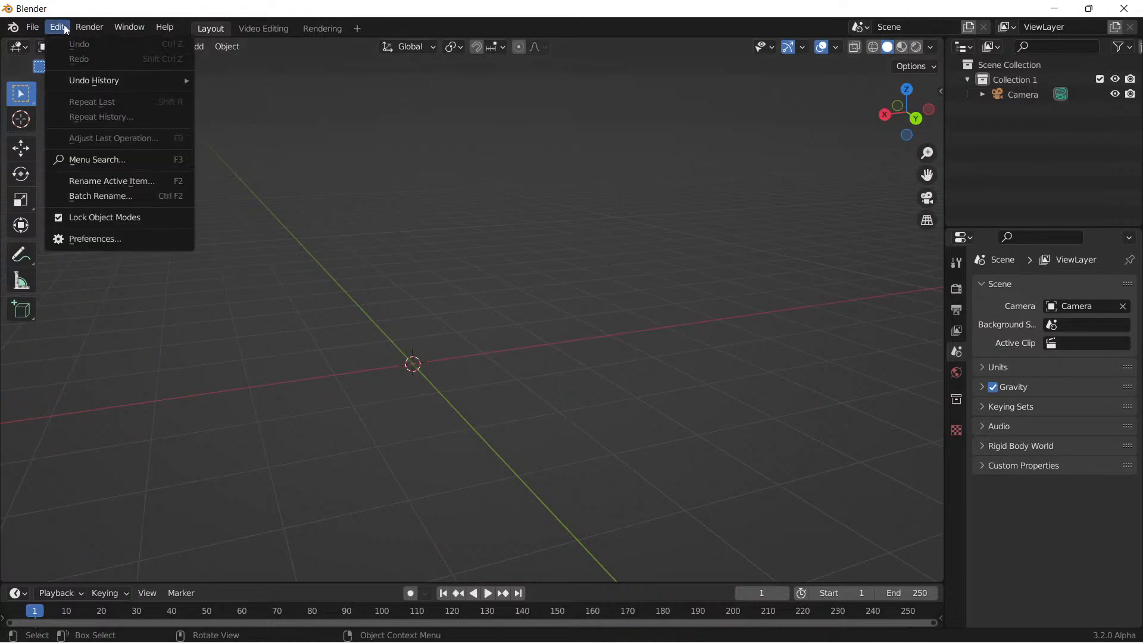
left_click(94, 238)
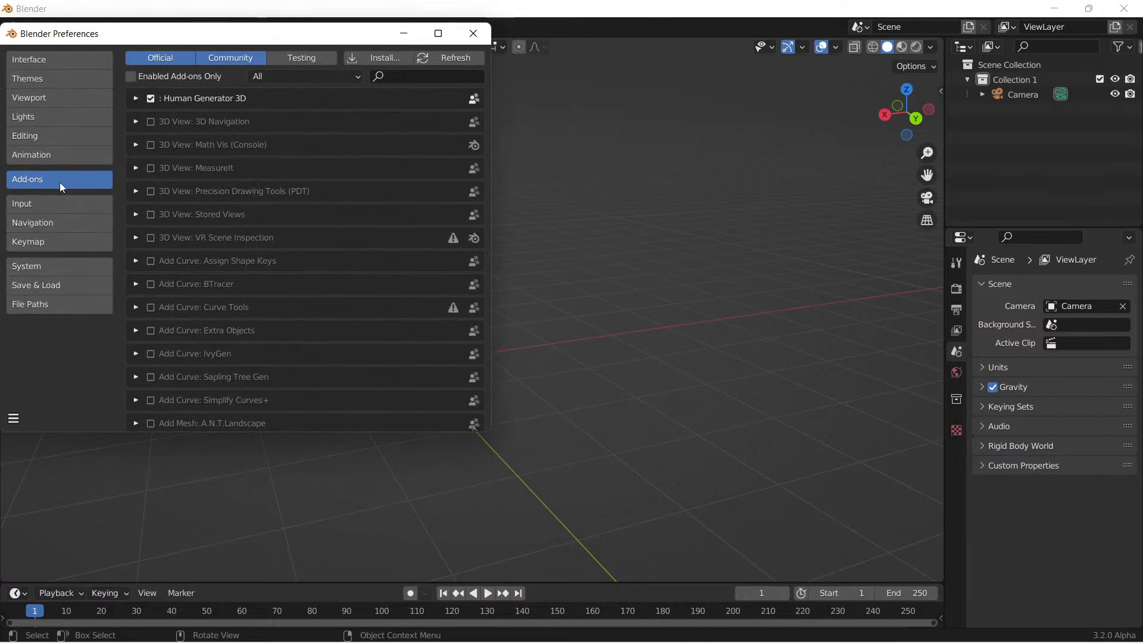
Step: Start an add-on installation from file and browse to the 3D Objects\Blender\Add-ons folder
left_click(384, 55)
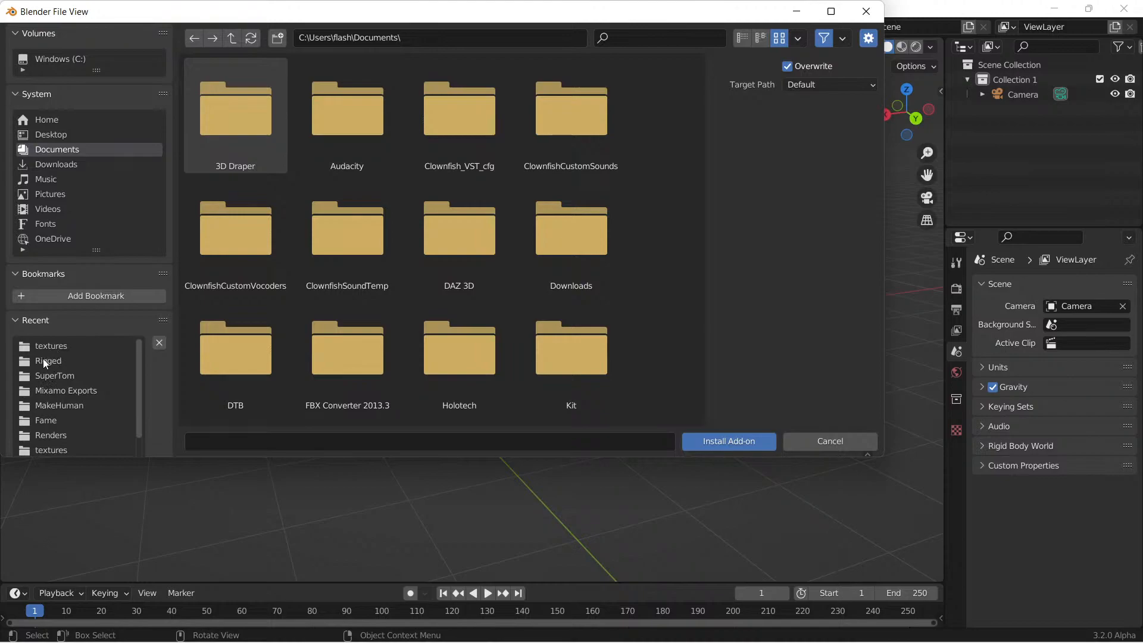
left_click(51, 344)
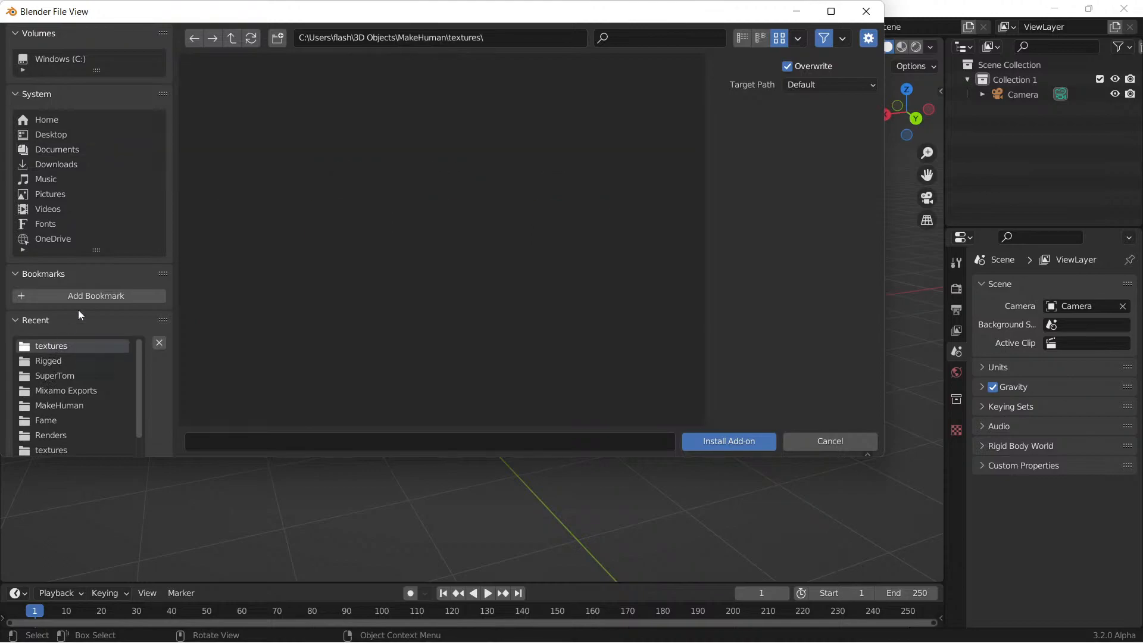
left_click(232, 38)
left_click(232, 37)
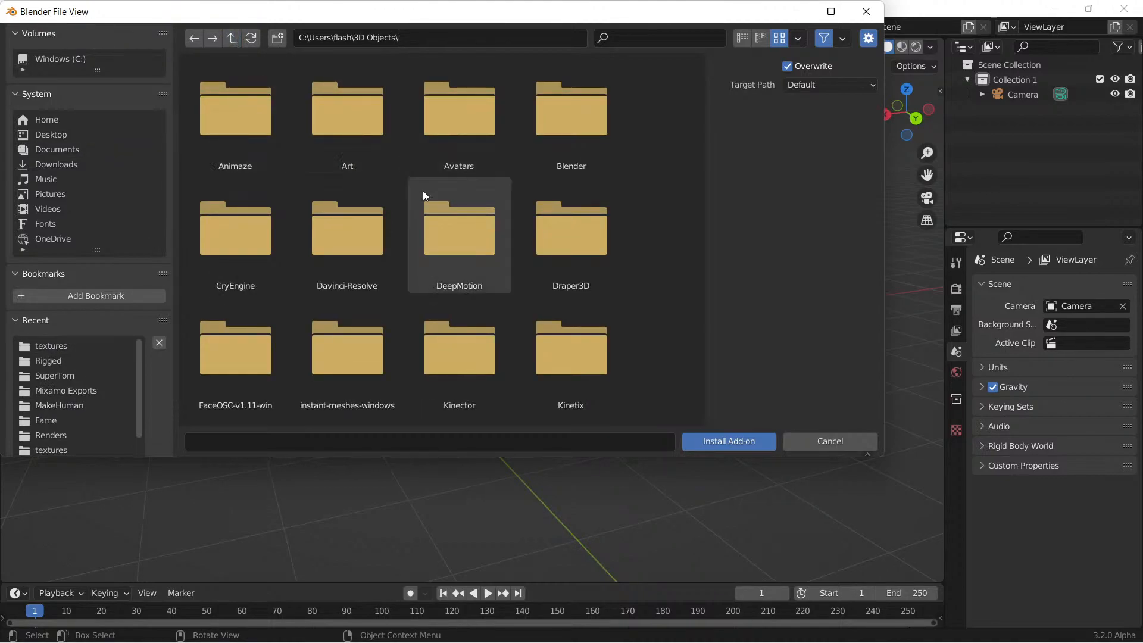
double_click(556, 120)
double_click(238, 122)
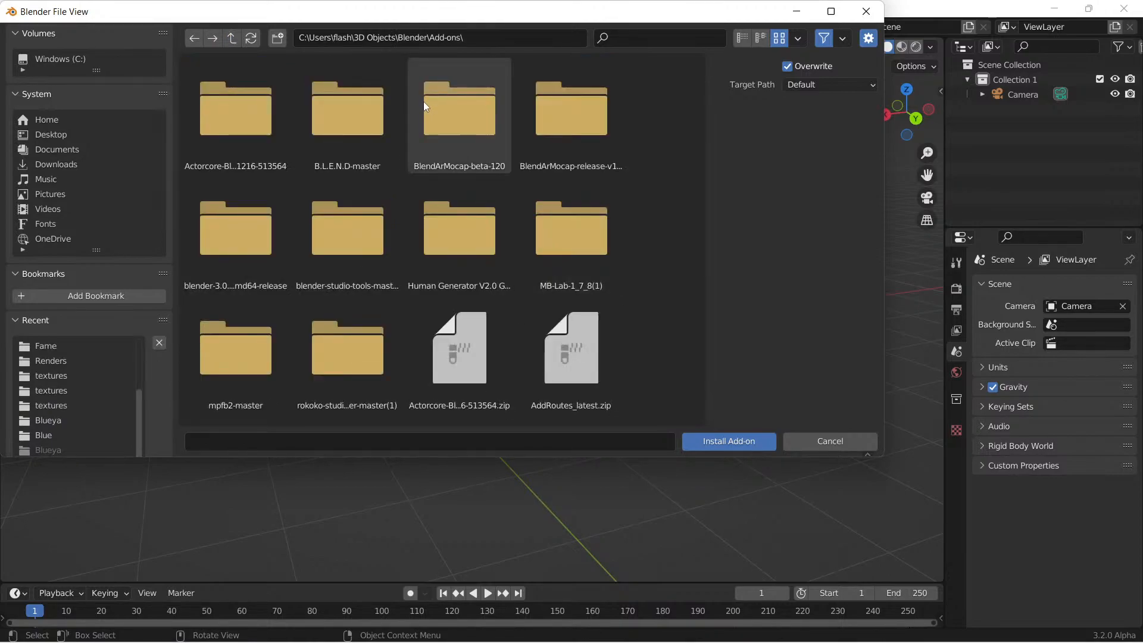
Step: Look through the Add-ons folder for the mpfb-2.0.0-a1.zip archive and cancel the installation
scroll(428, 232, "down", 3)
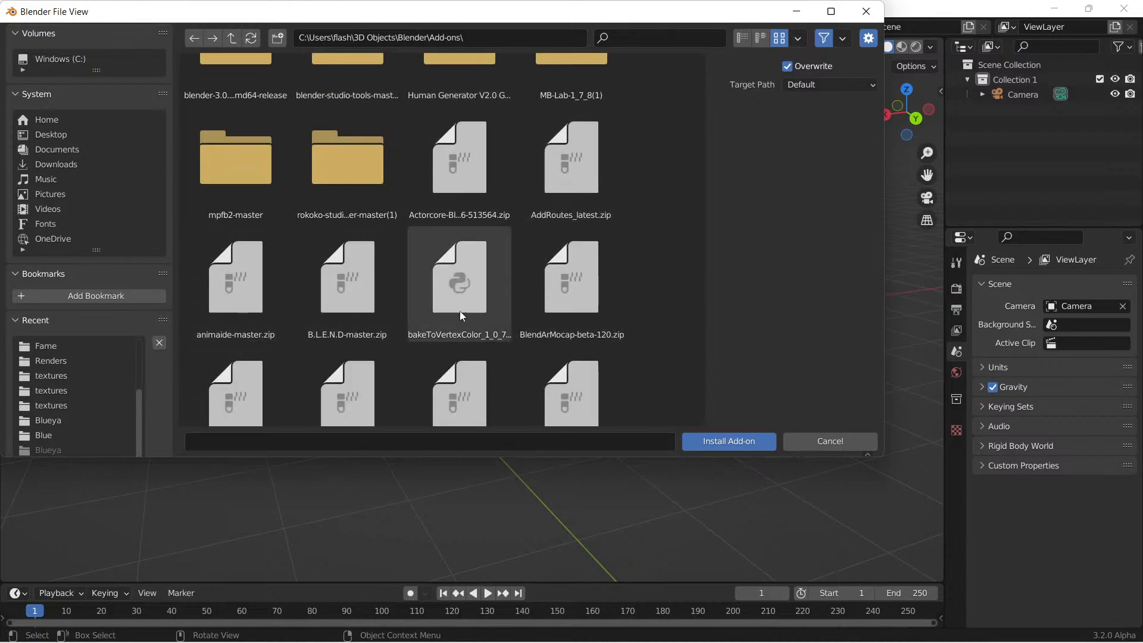
scroll(467, 313, "down", 4)
scroll(463, 319, "down", 3)
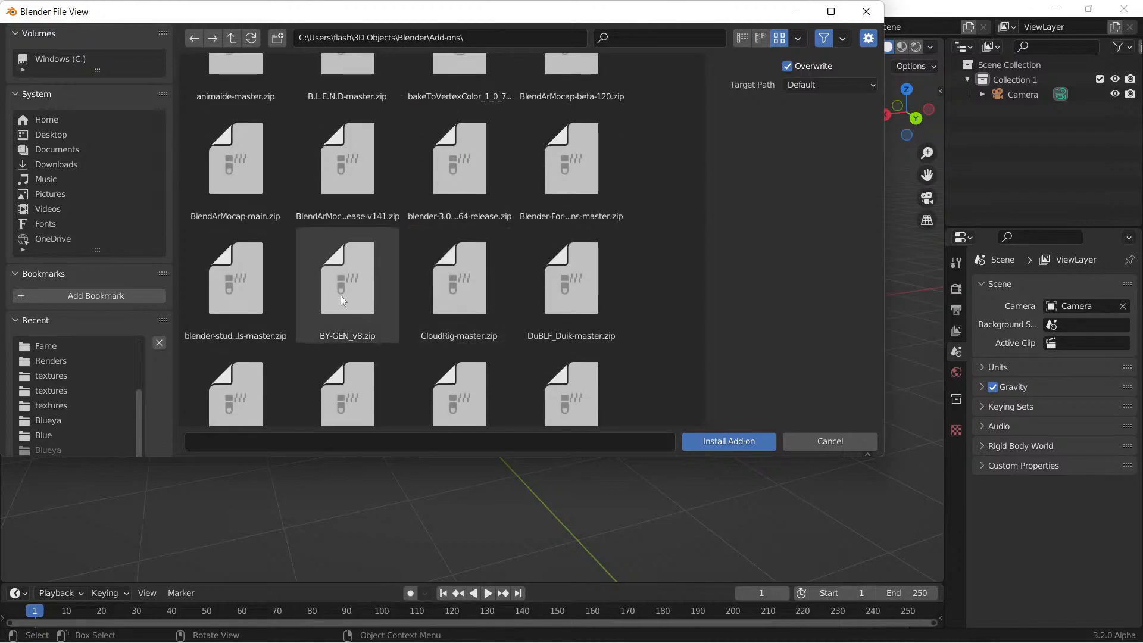
scroll(455, 285, "down", 3)
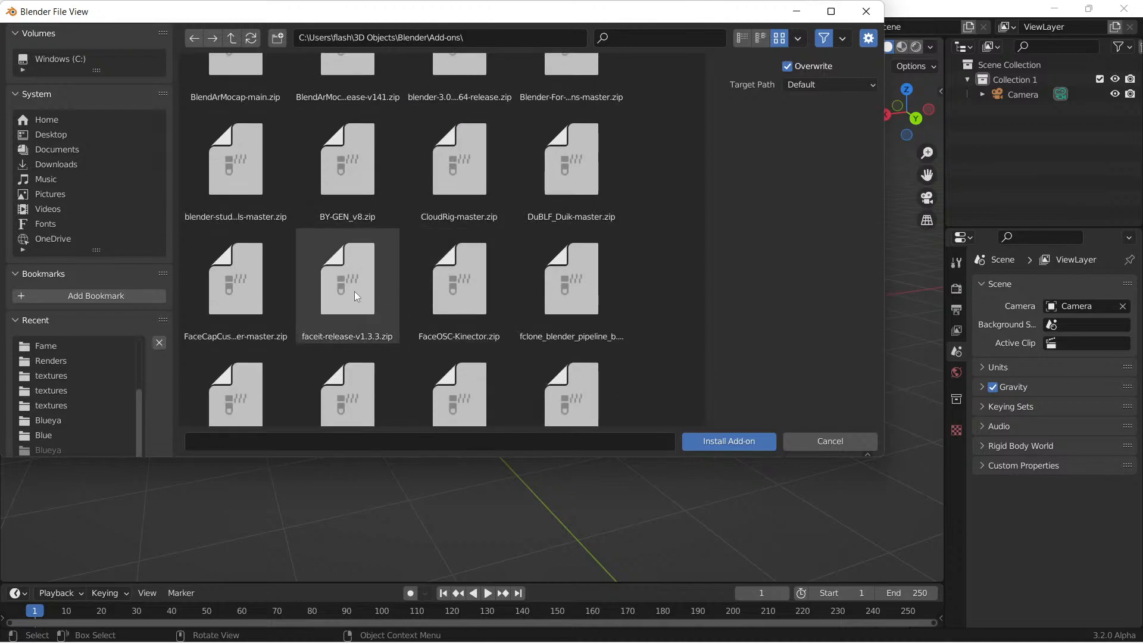
scroll(352, 273, "down", 4)
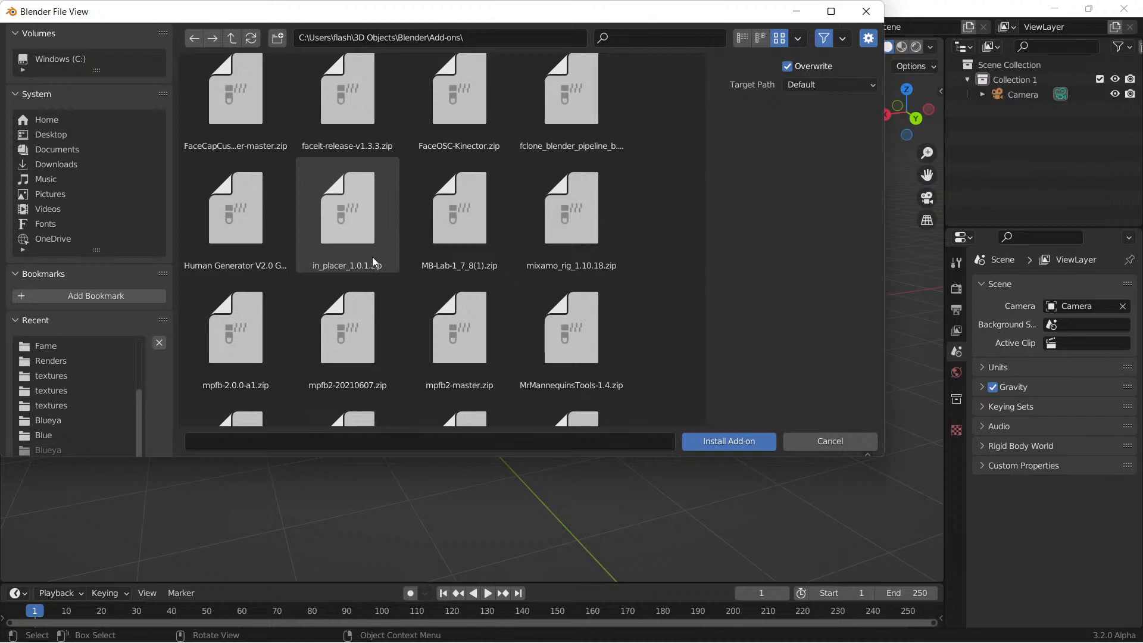
scroll(398, 247, "down", 5)
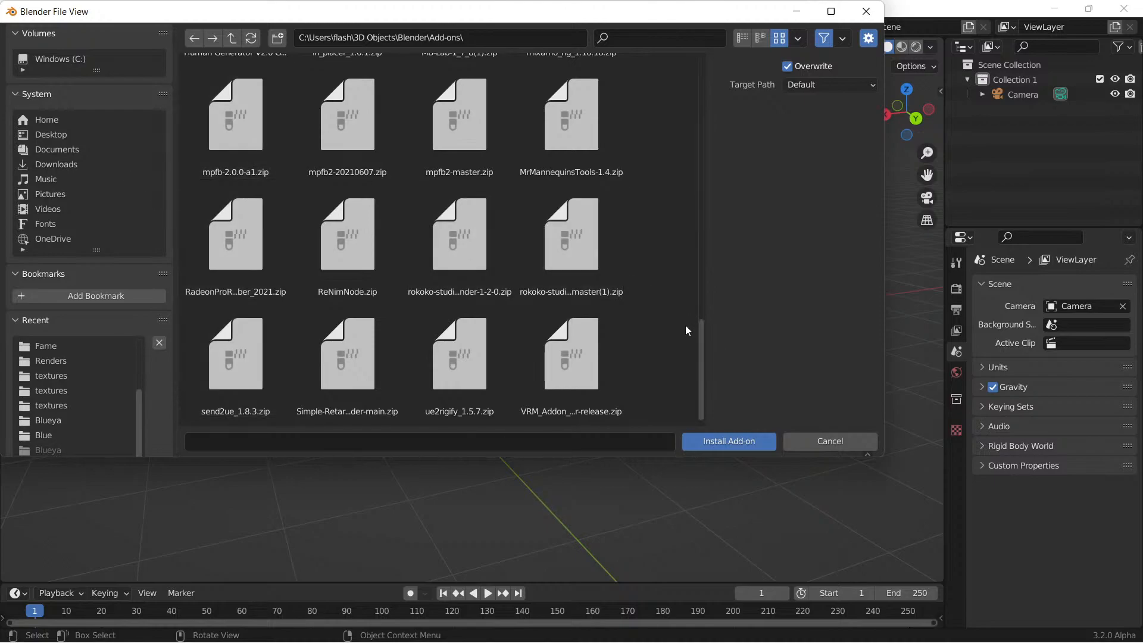
scroll(297, 231, "up", 15)
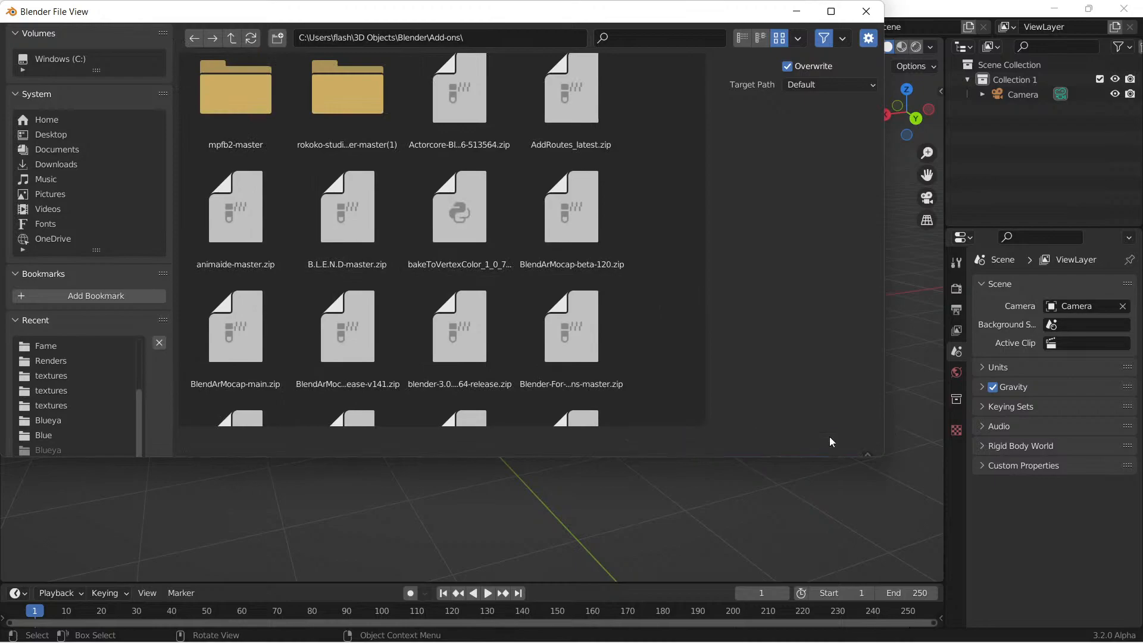
left_click(830, 439)
Step: Find the MakeHuman: mpfb add-on in the add-on list and expand its details
scroll(220, 179, "down", 15)
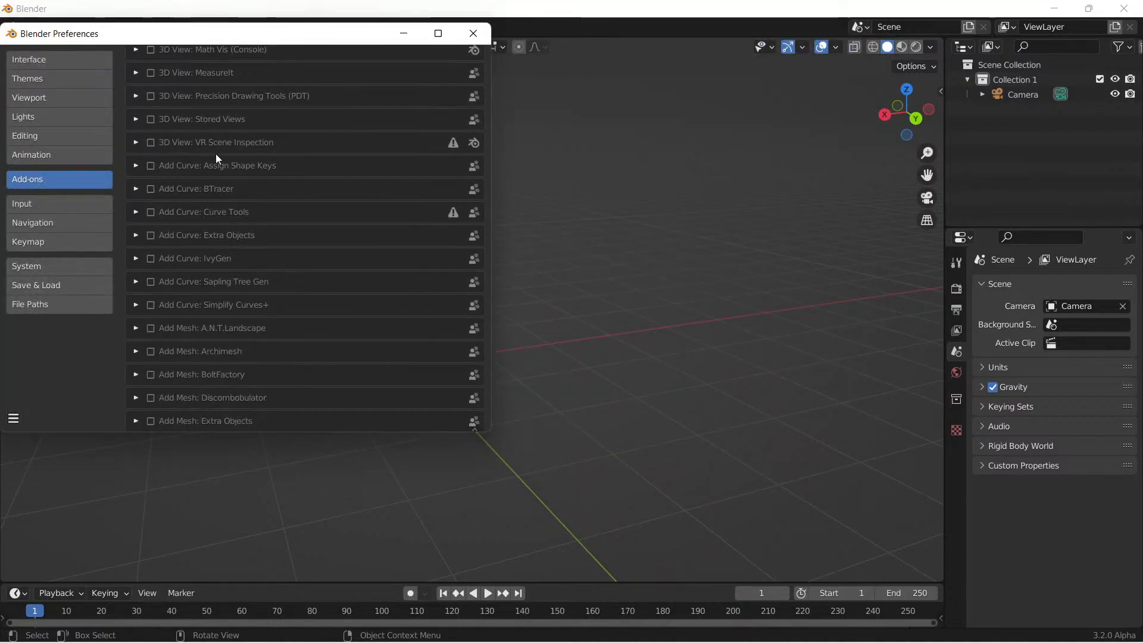
scroll(228, 231, "down", 10)
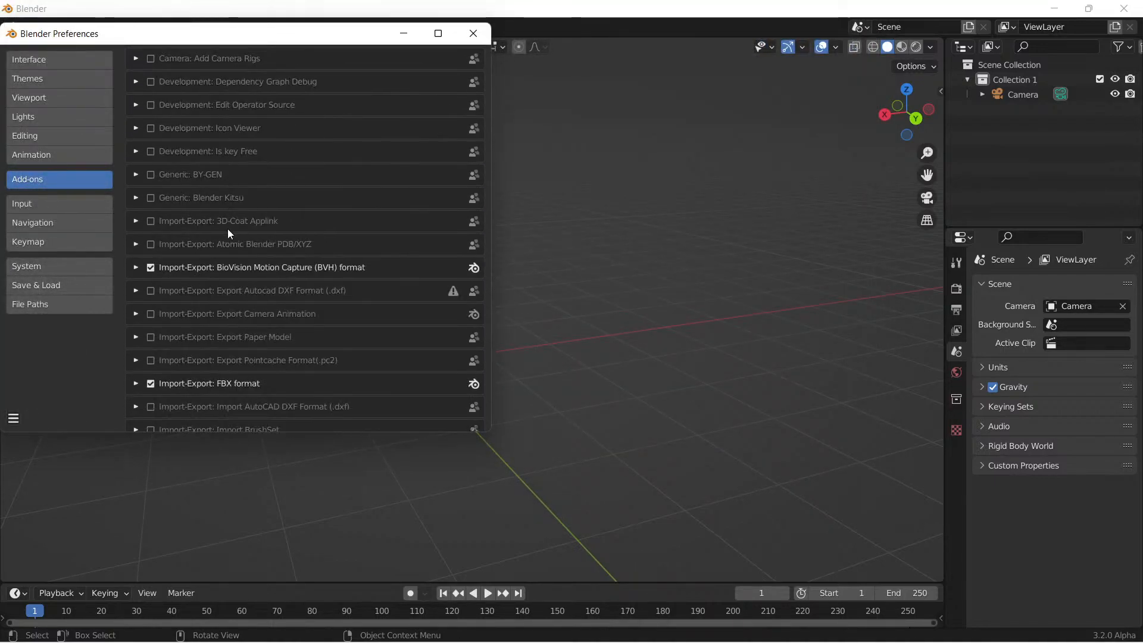
scroll(228, 236, "down", 11)
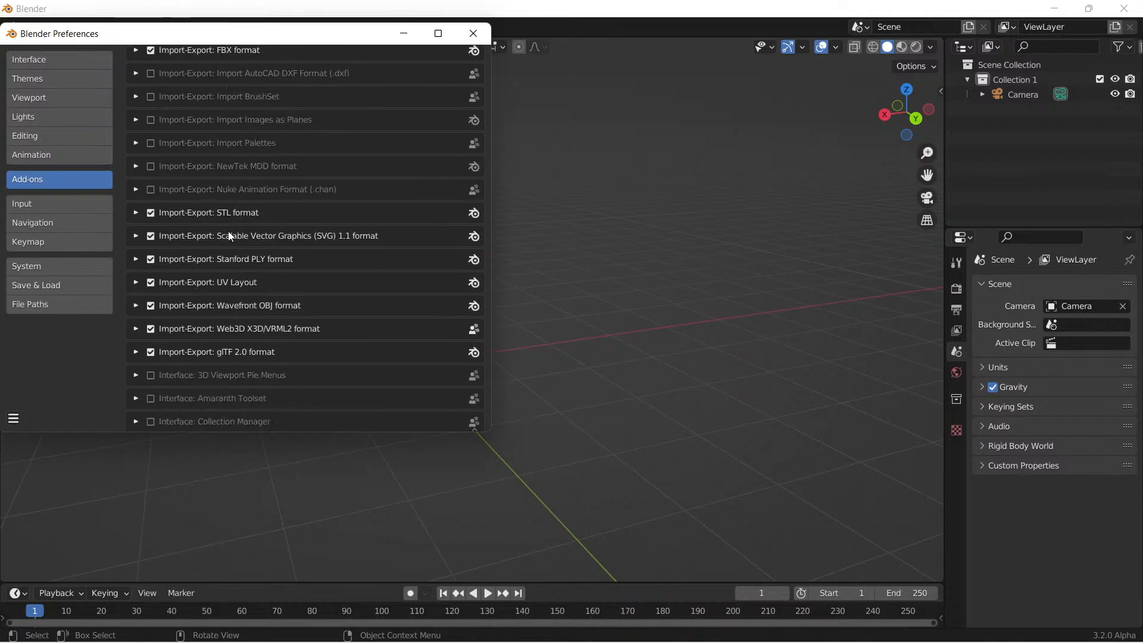
scroll(225, 313, "down", 8)
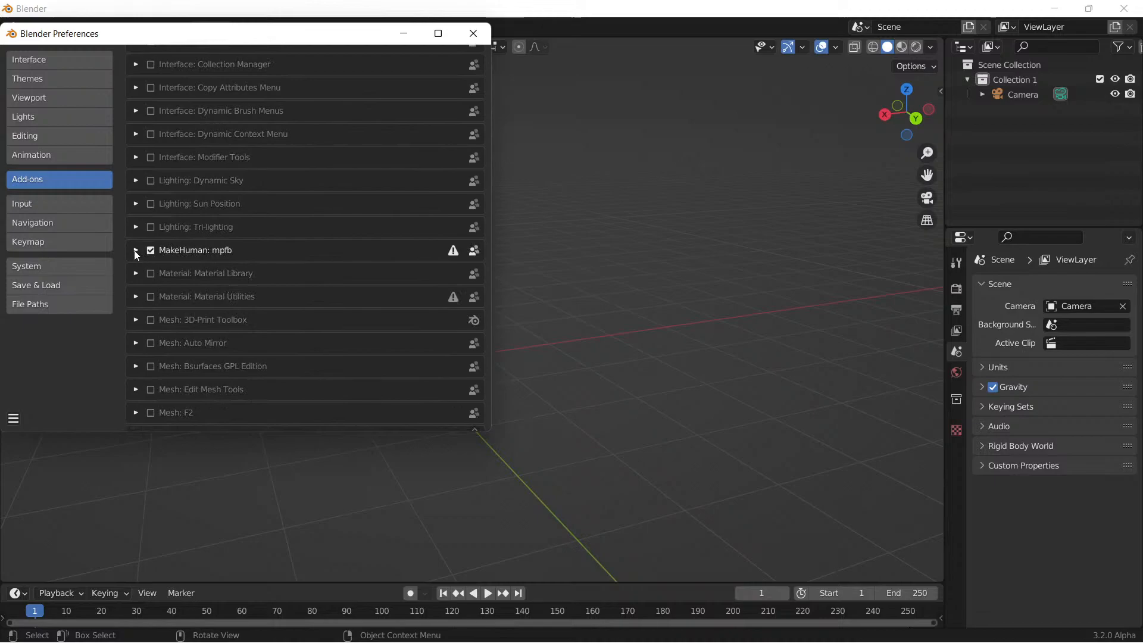
left_click(136, 251)
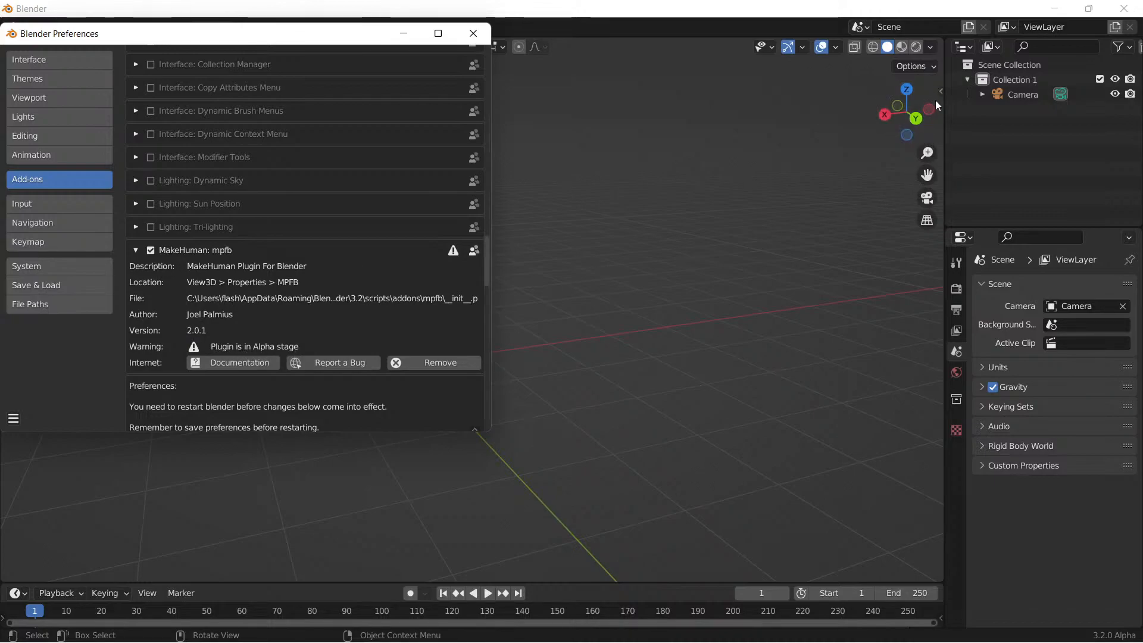
Step: Show the MPFB v2.0-a1 tools in the 3D viewport's sidebar
key("n")
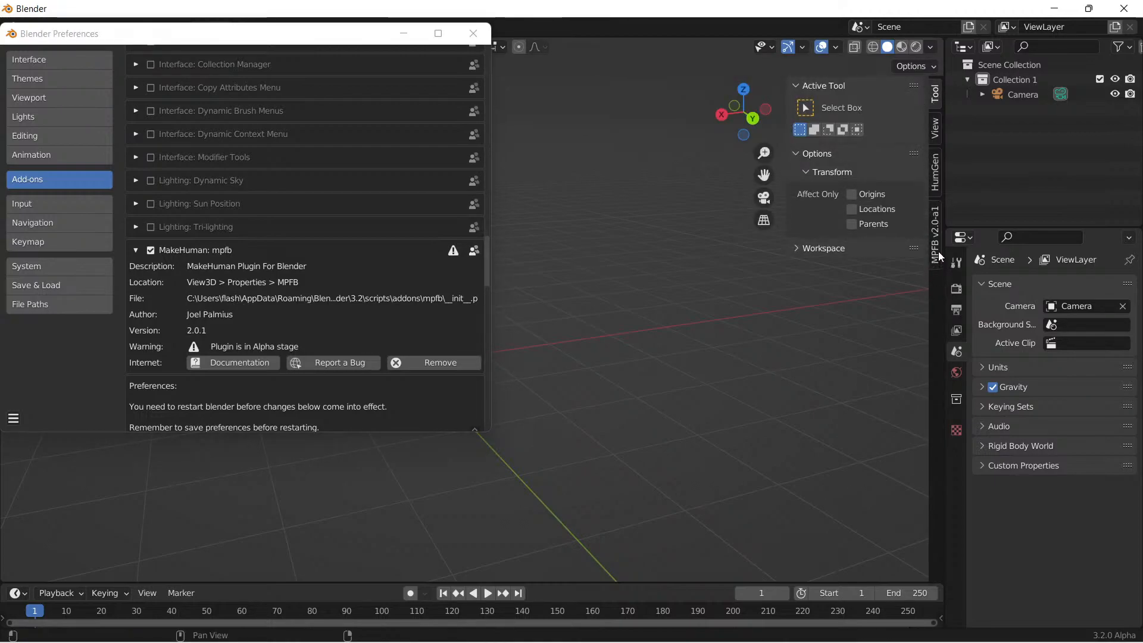
left_click(938, 211)
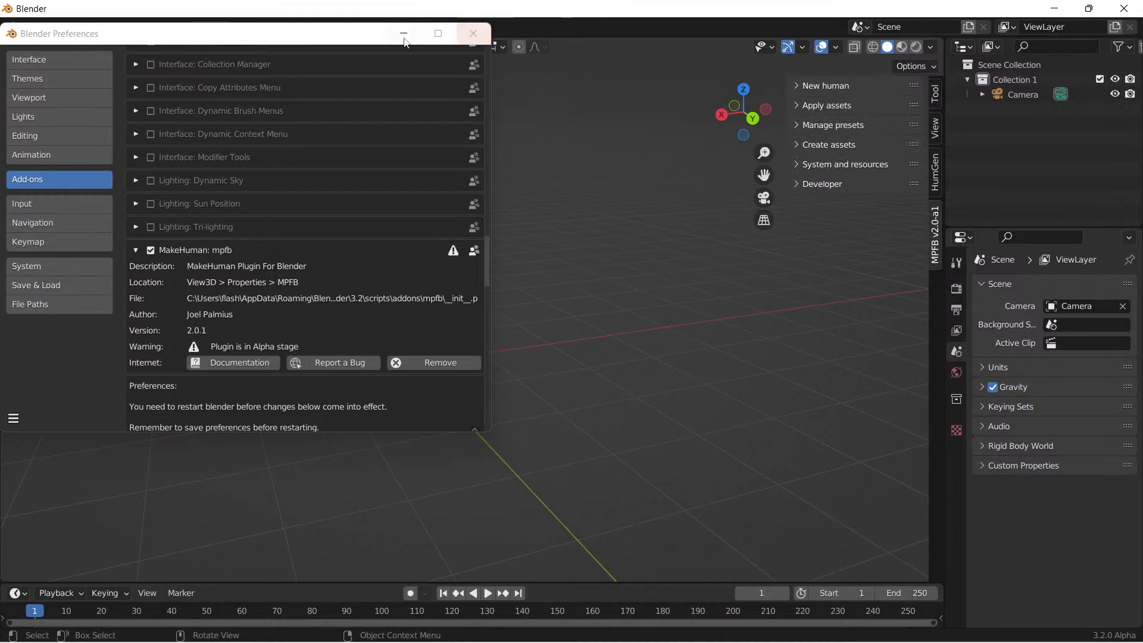
Step: Save the preferences with the mpfb add-on enabled and widen the Preferences window to show its full user data path
scroll(305, 245, "down", 5)
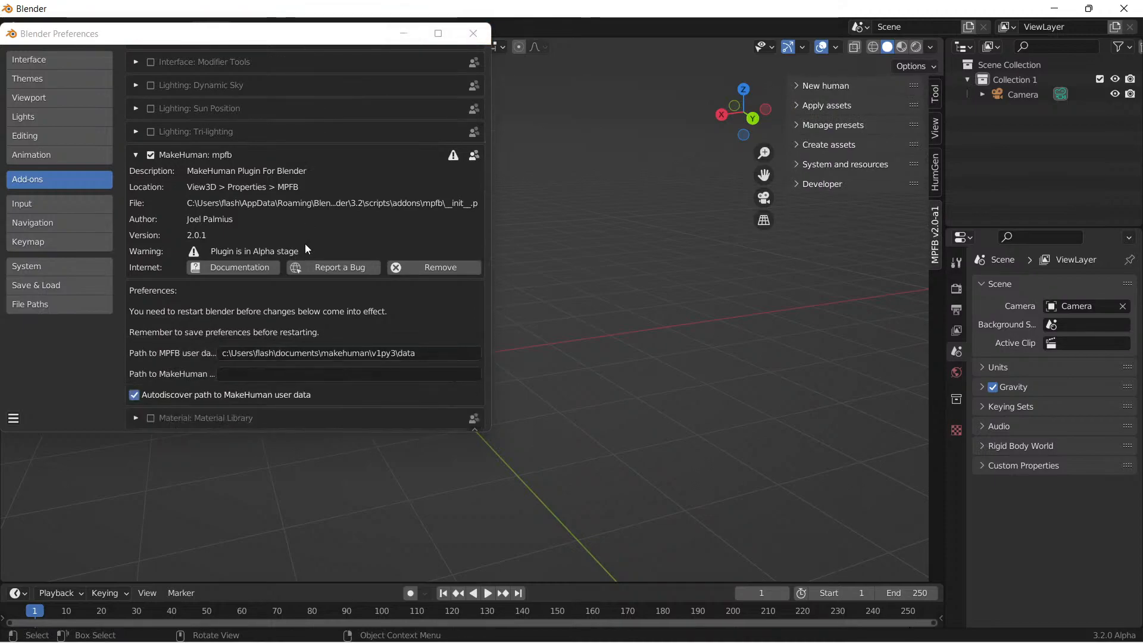
scroll(302, 249, "down", 1)
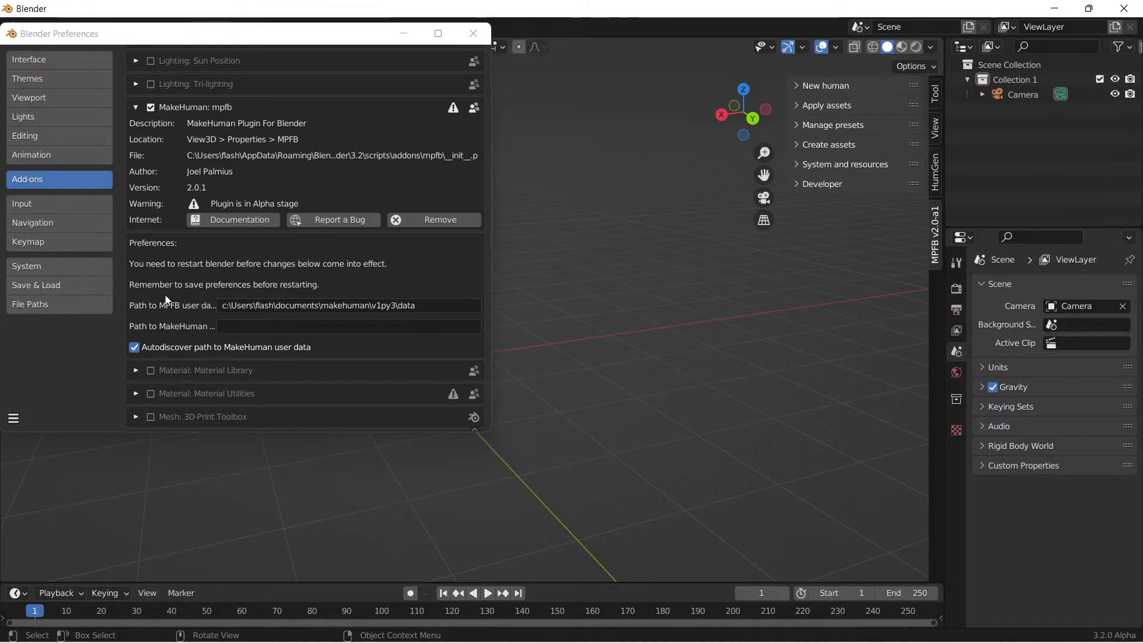
left_click(13, 421)
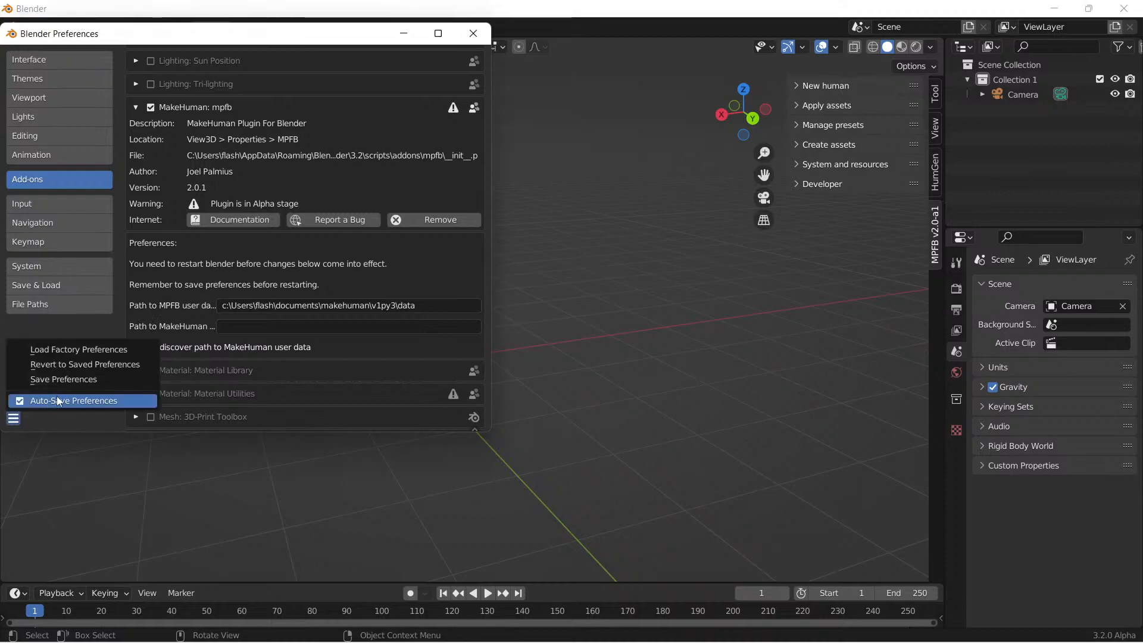
left_click(73, 381)
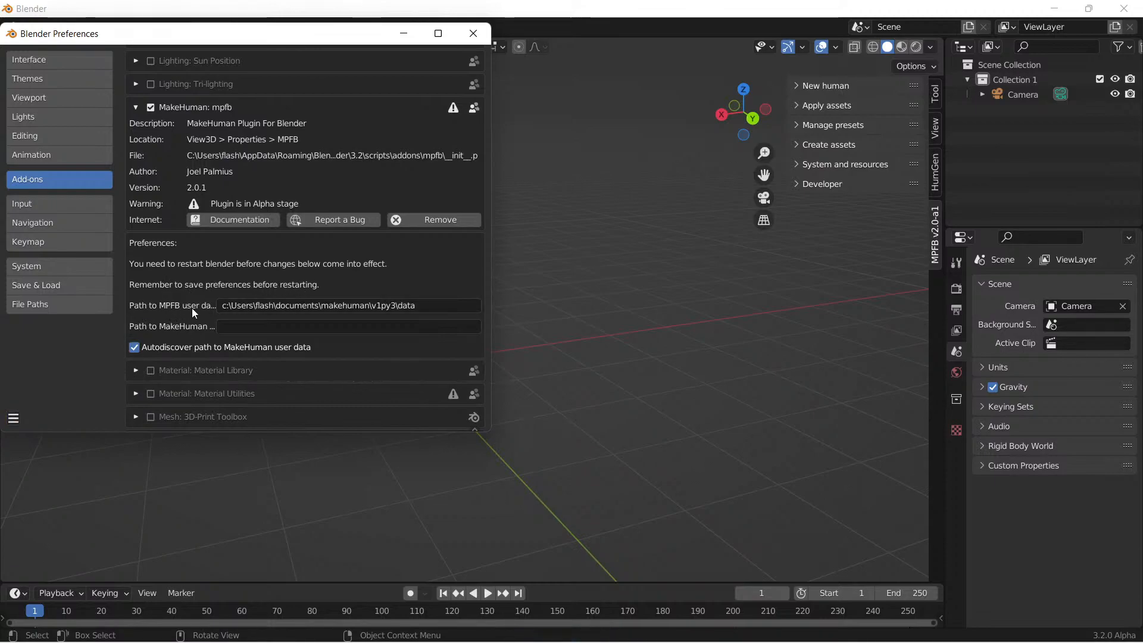
left_click_drag(492, 277, 672, 277)
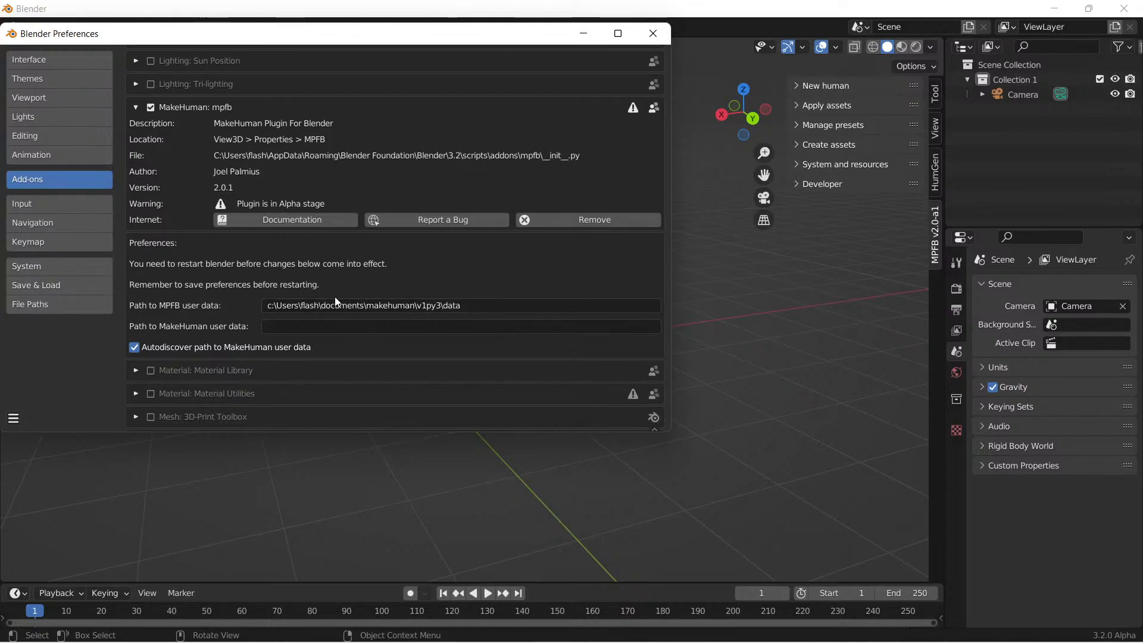
Step: Switch to File Explorer and open the Documents\makehuman\v1py3\data folder
left_click(363, 635)
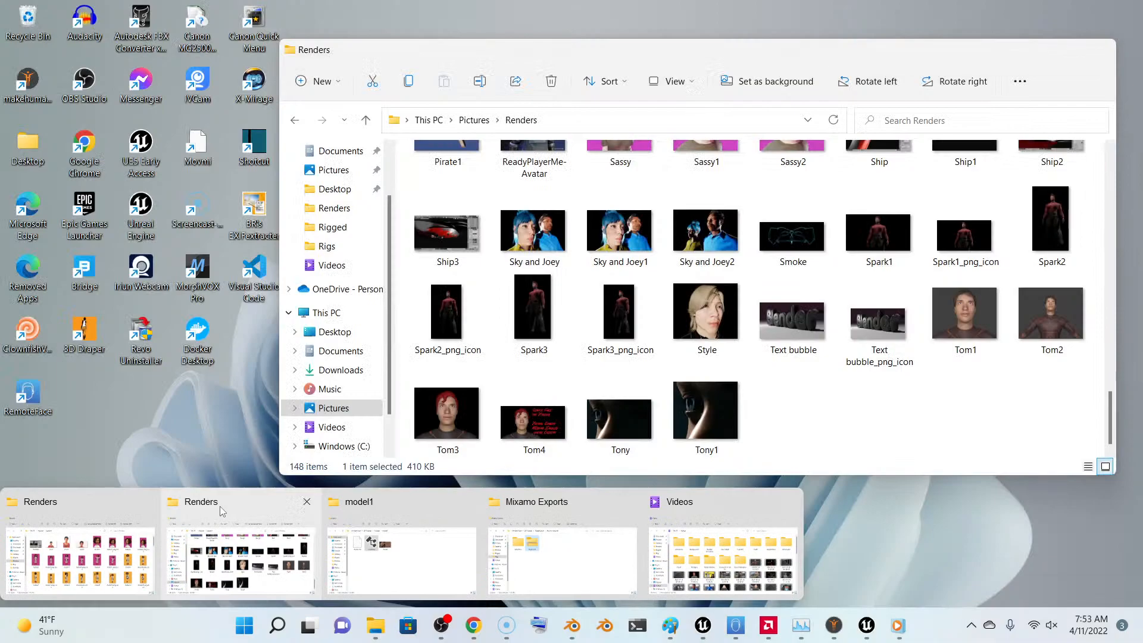
left_click(224, 507)
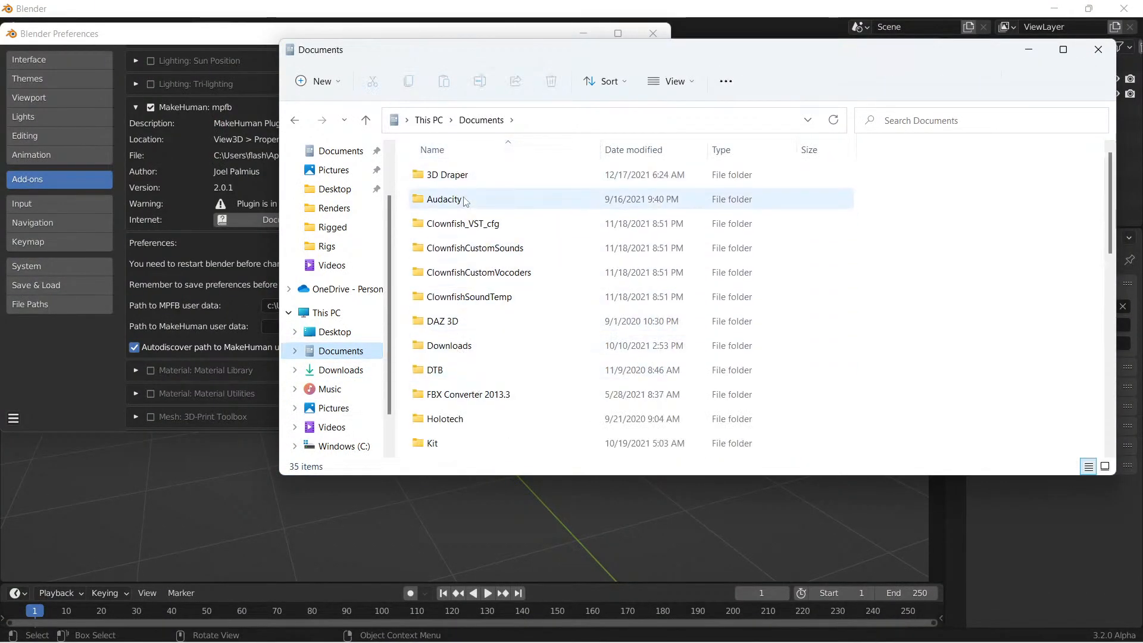
scroll(453, 352, "down", 4)
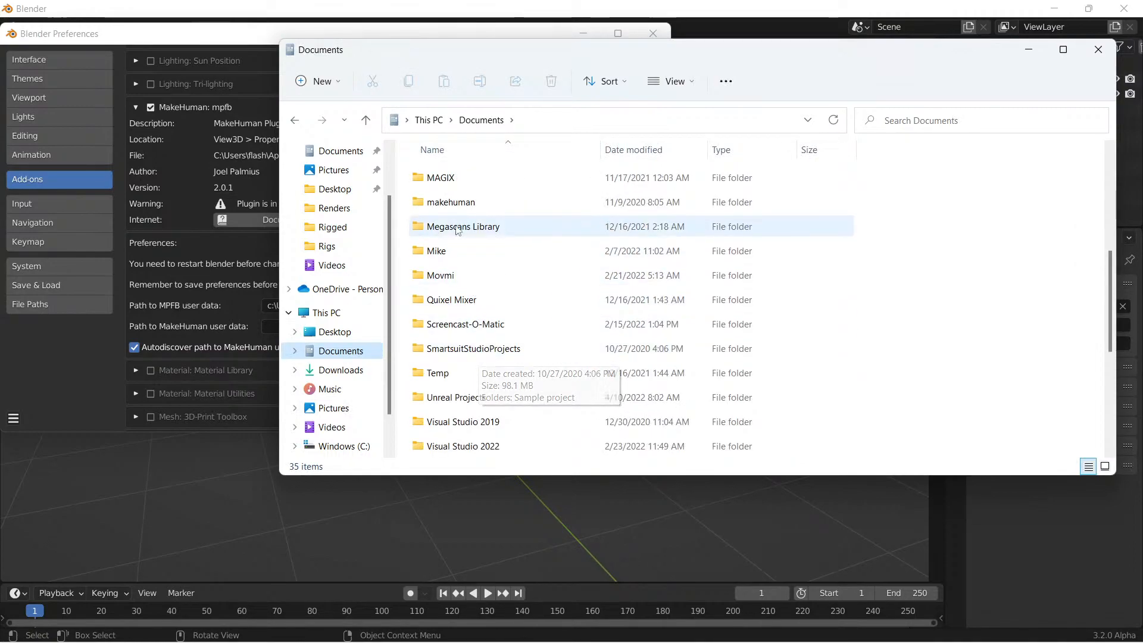
double_click(486, 205)
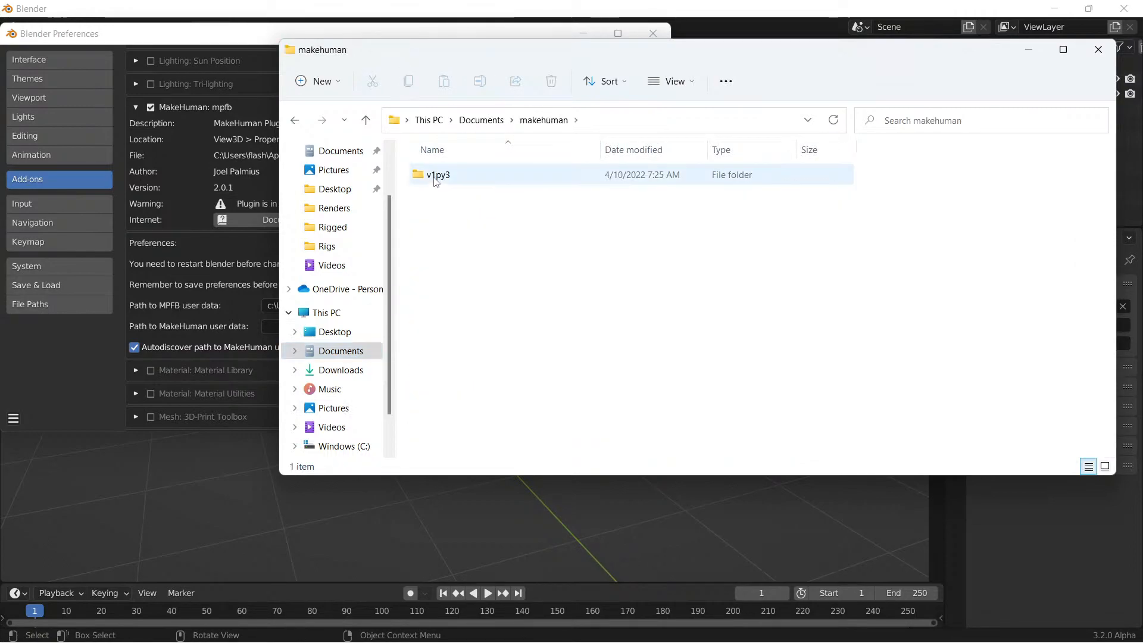
double_click(480, 180)
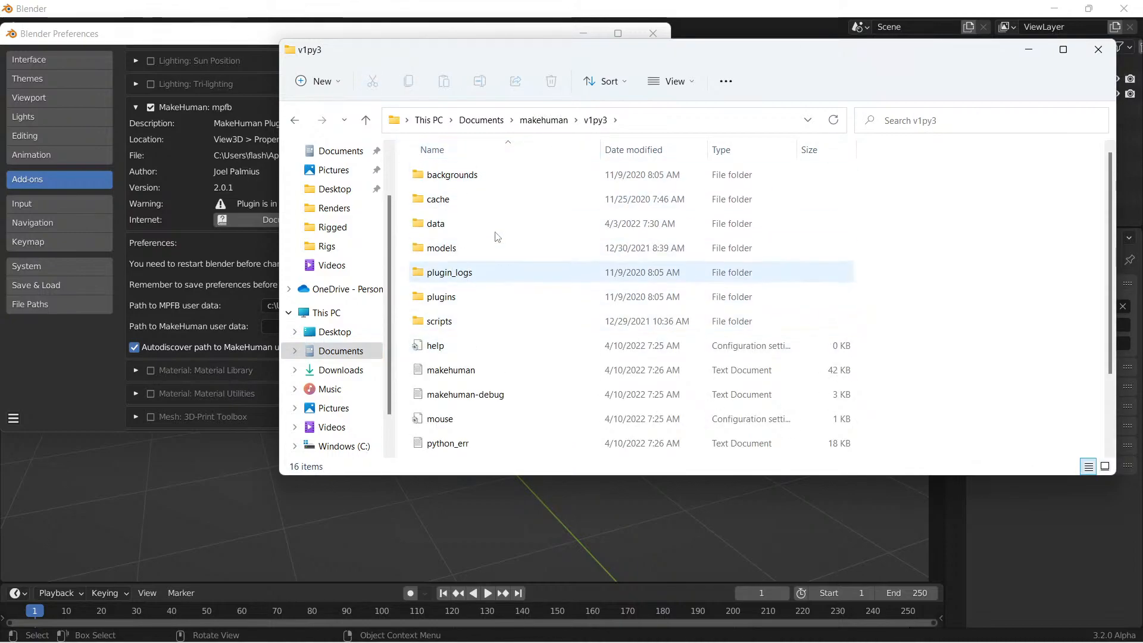
double_click(433, 224)
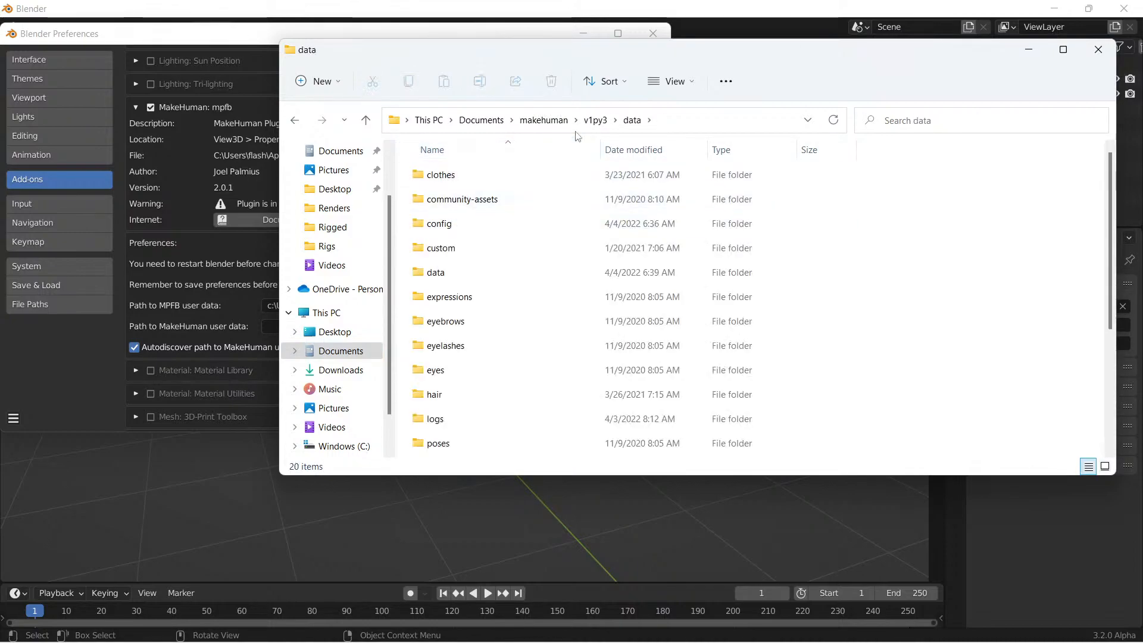
Step: Look through the asset subfolders of the MakeHuman data folder and return to Blender
scroll(466, 334, "down", 3)
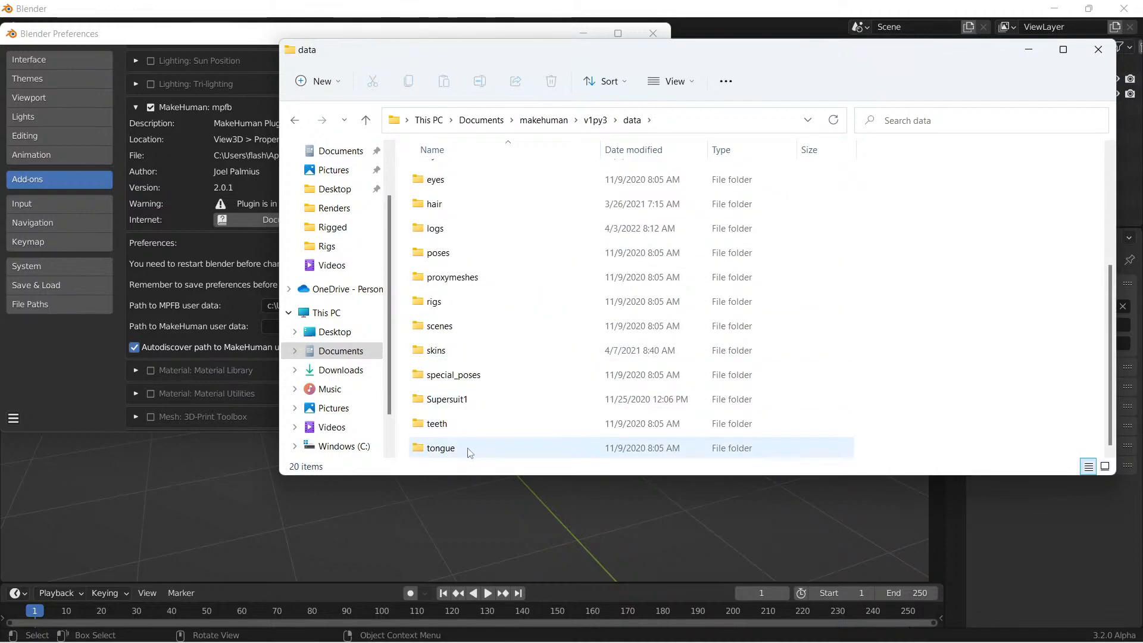
scroll(476, 300, "up", 3)
scroll(478, 324, "down", 3)
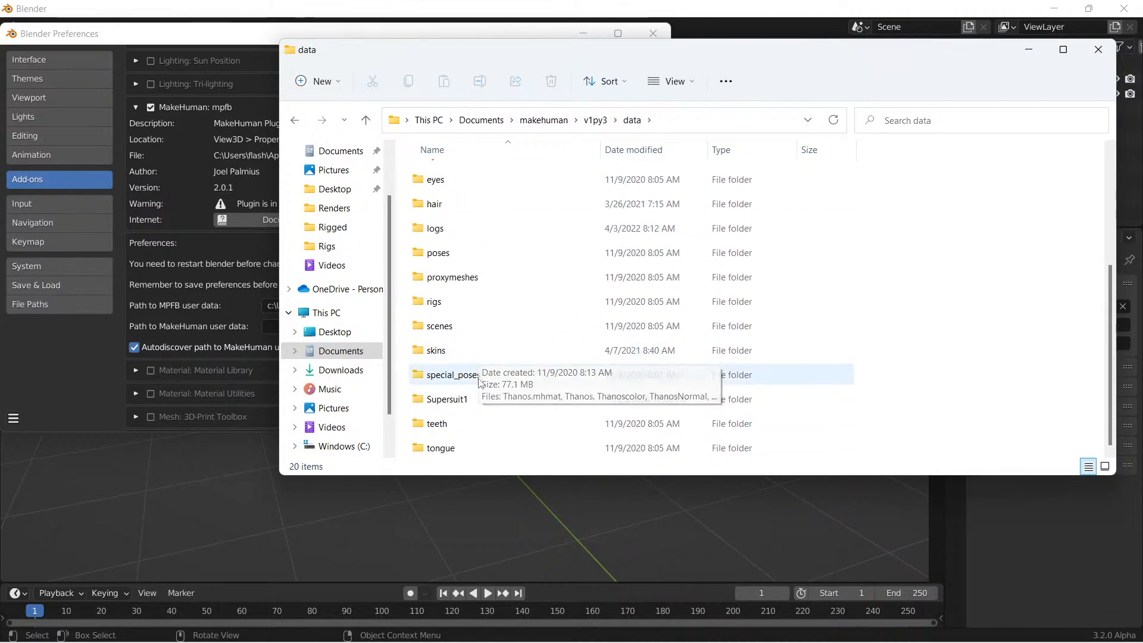
scroll(476, 218, "up", 3)
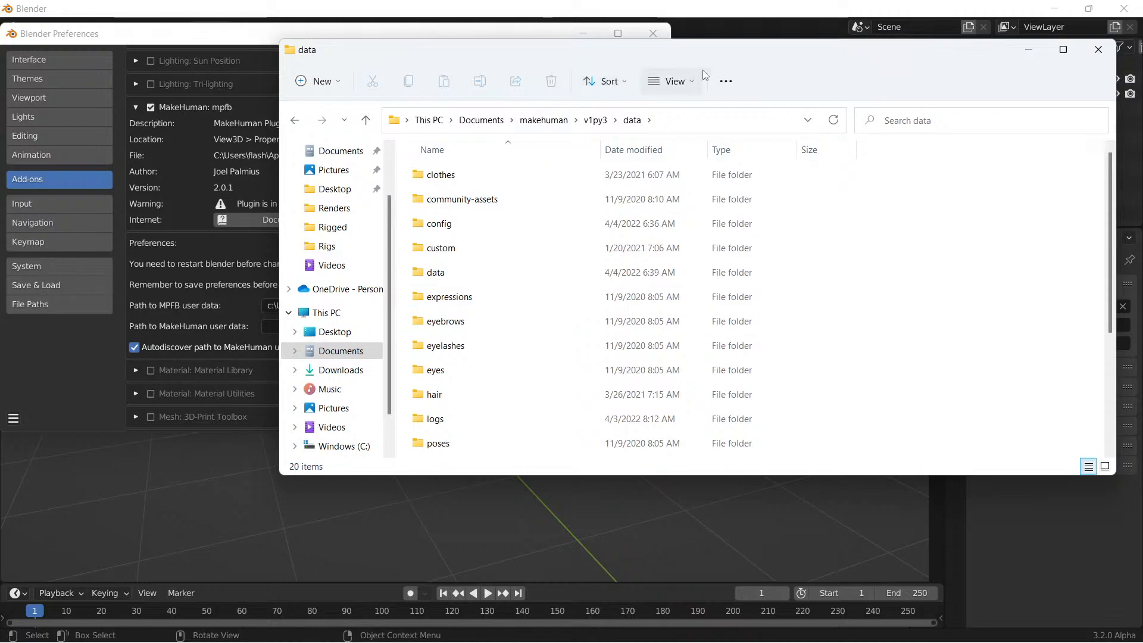
left_click(1029, 48)
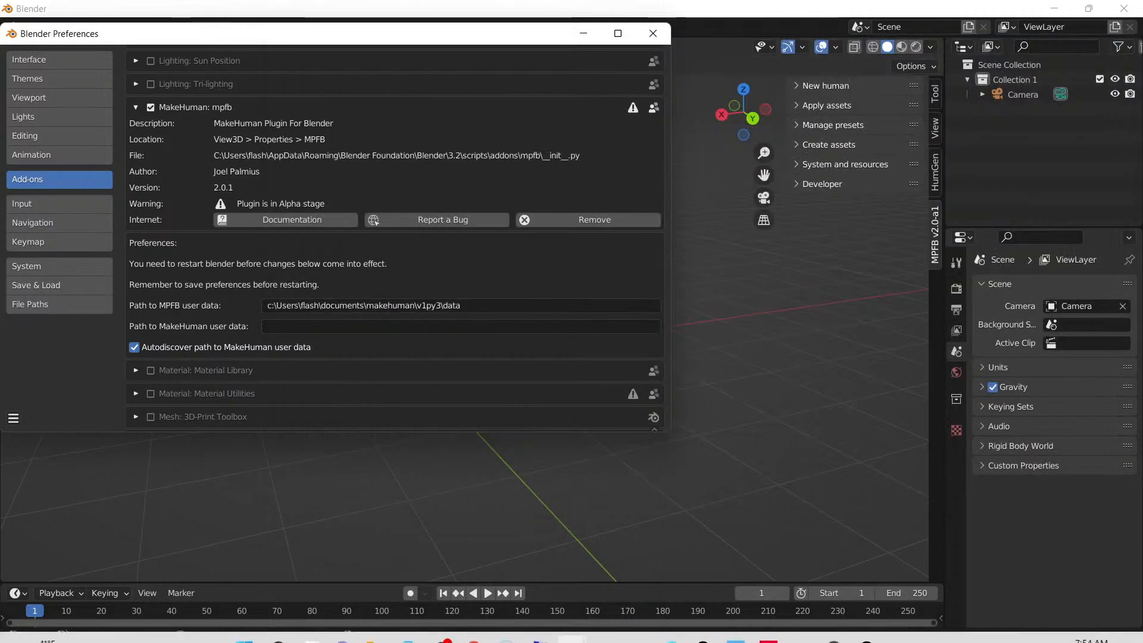
Step: Switch to Chrome, open makehumancommunity.org in a new tab and find the MakeHuman 1.2.0 (final) release post
mouse_move(474, 634)
left_click(381, 536)
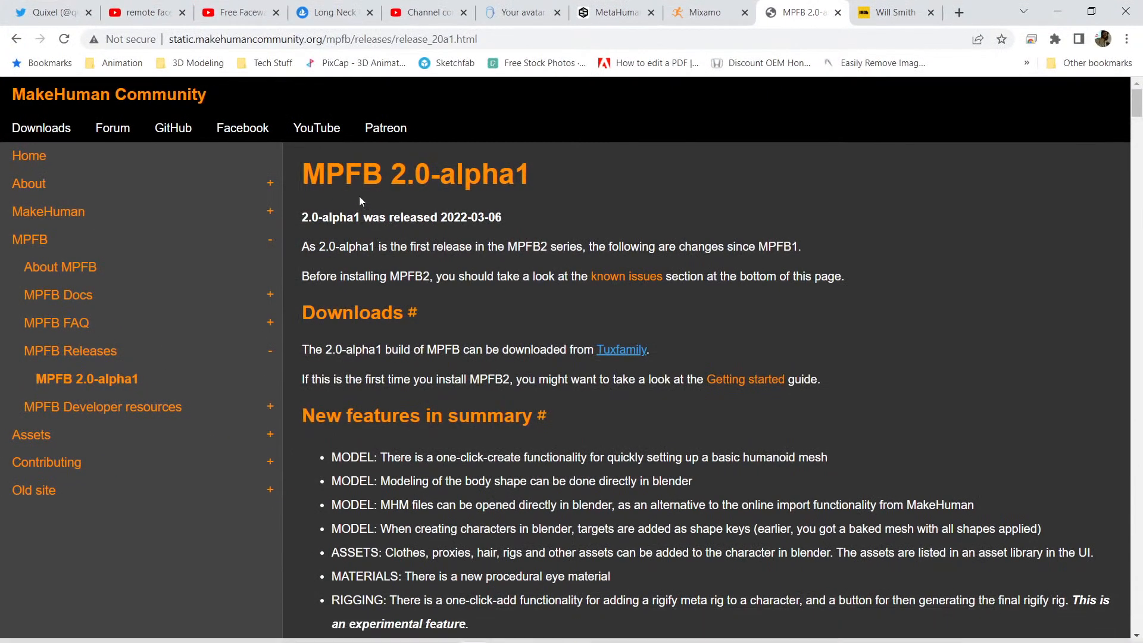
left_click(959, 12)
left_click(783, 44)
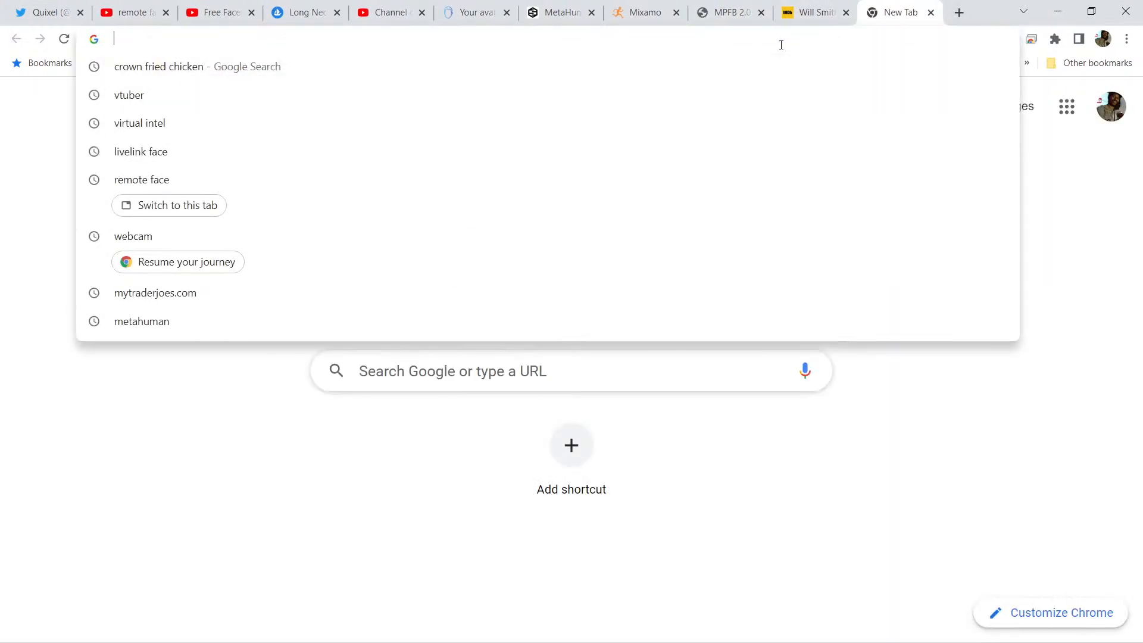
type("makehumancommunity.org")
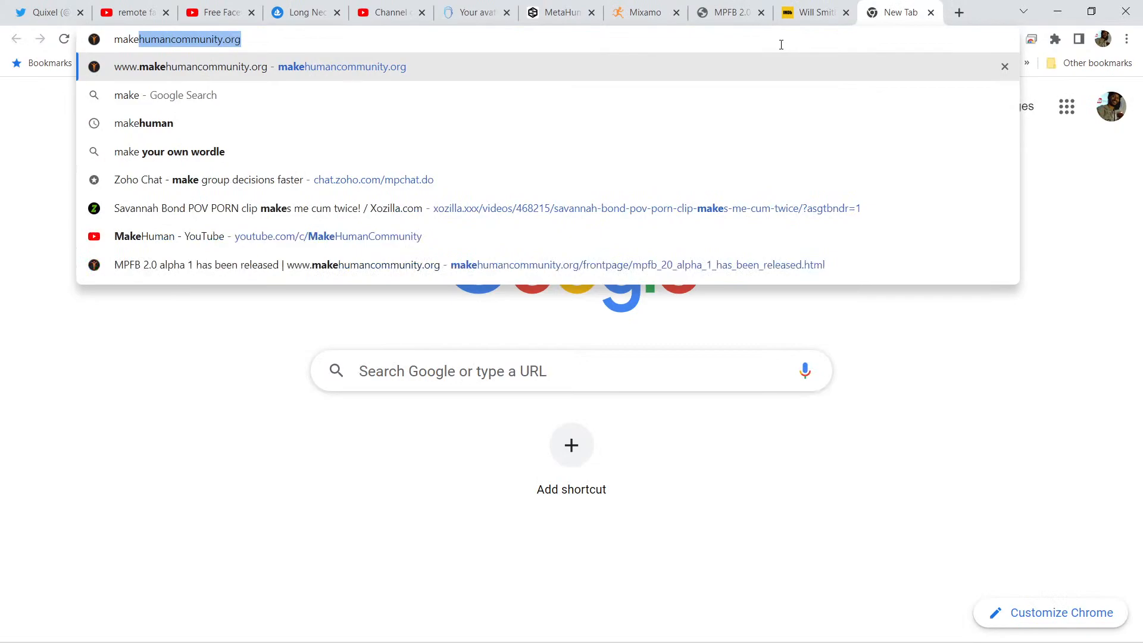
key("Return")
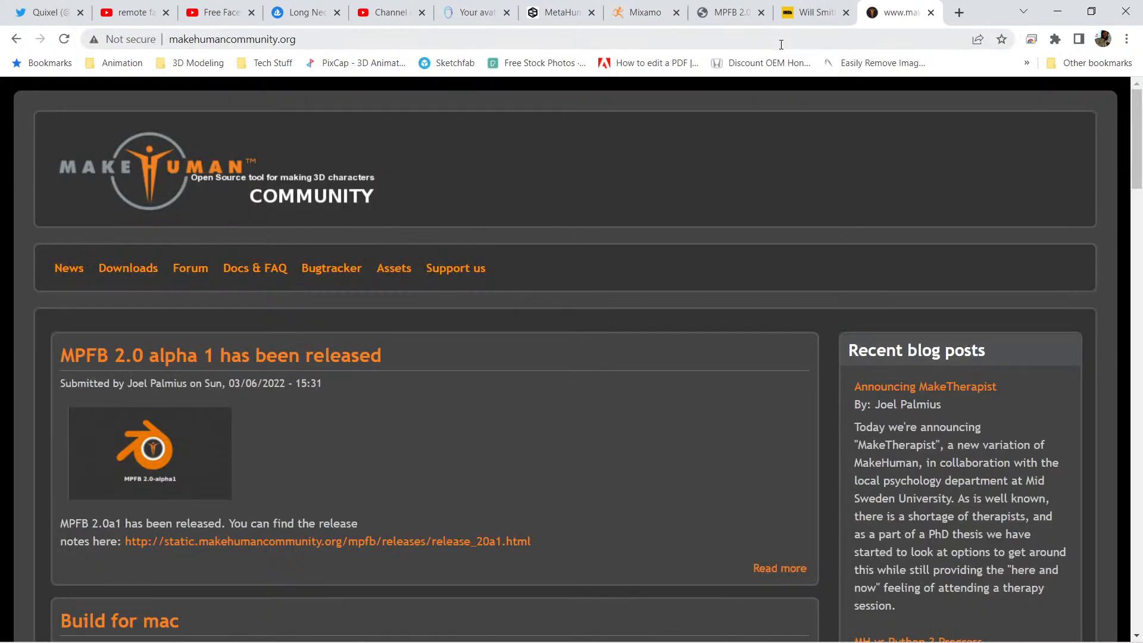
scroll(185, 333, "down", 10)
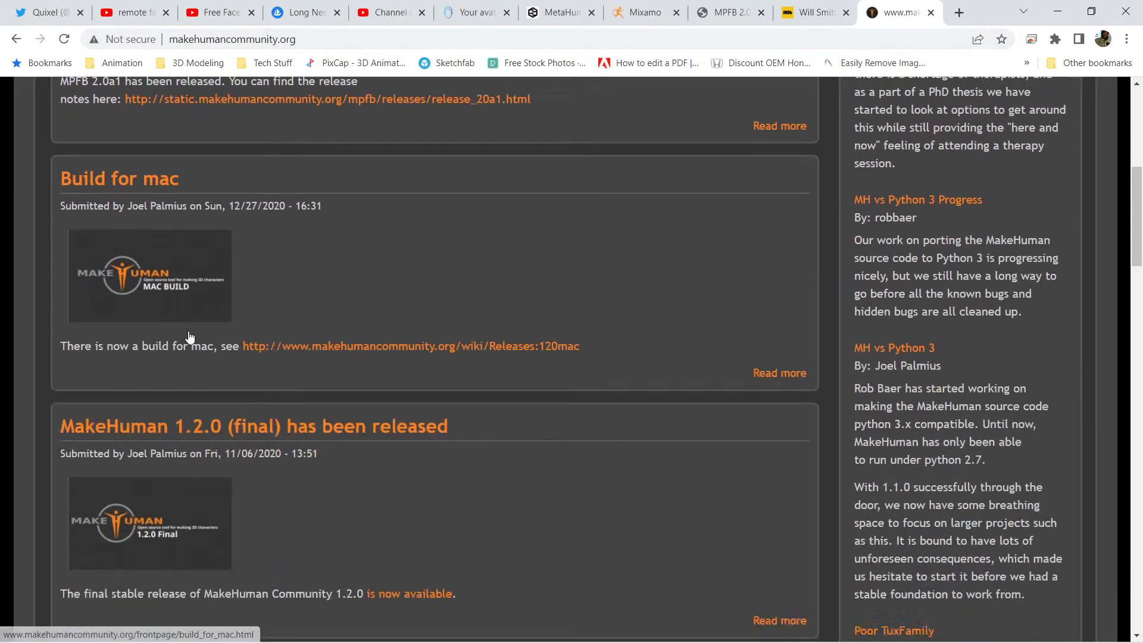
scroll(189, 338, "down", 2)
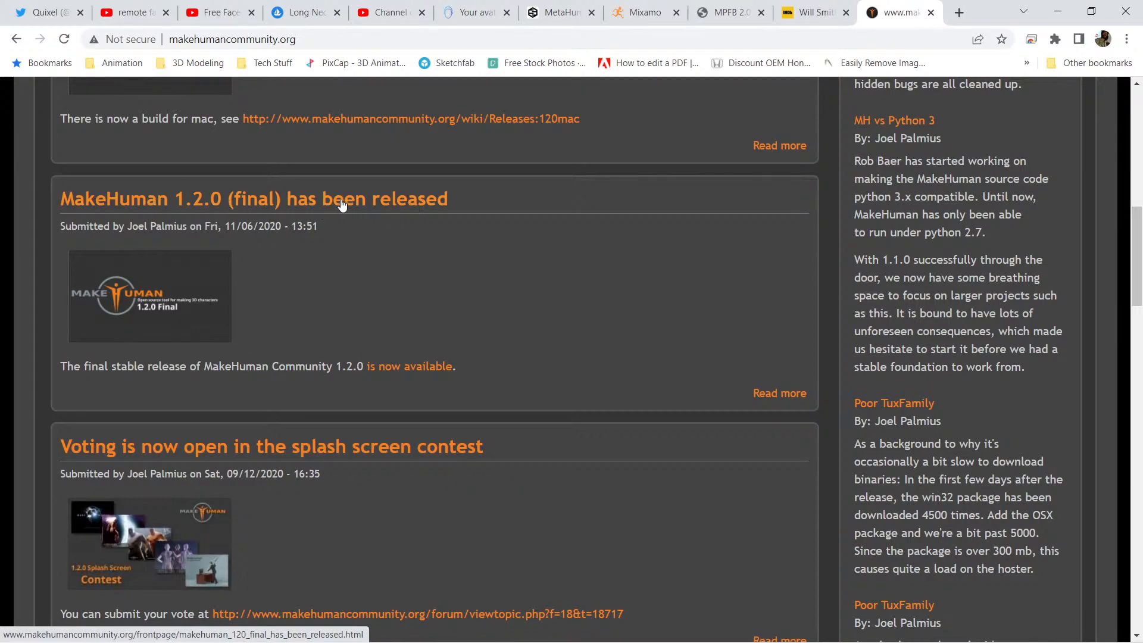
Step: Show the MakeHuman application with its face modelling options and return to Blender
mouse_move(526, 641)
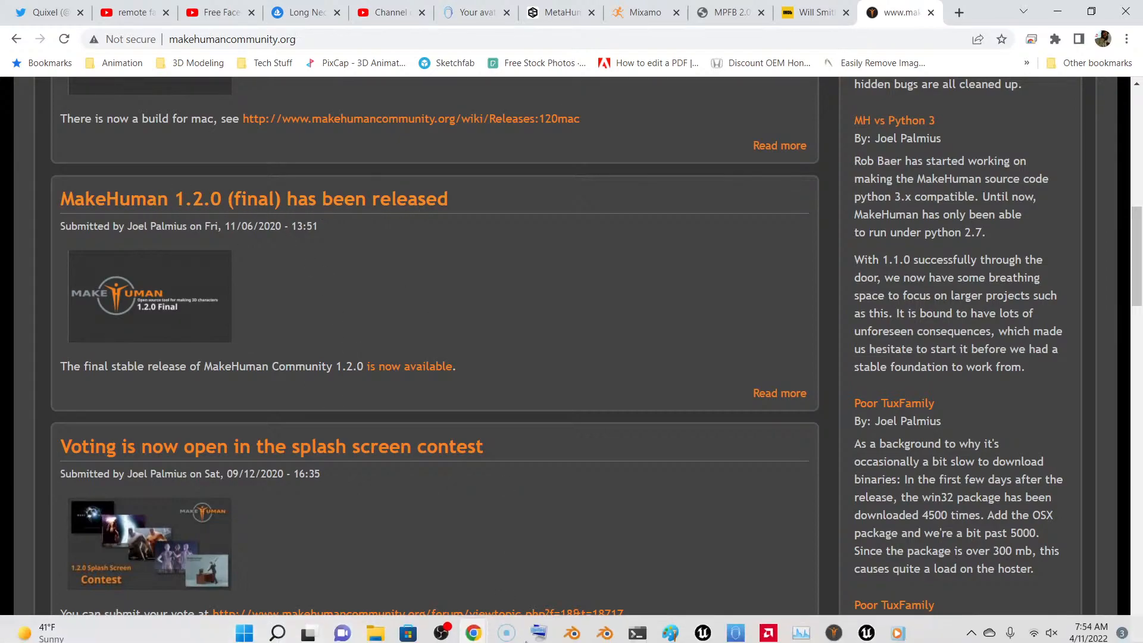
left_click(834, 631)
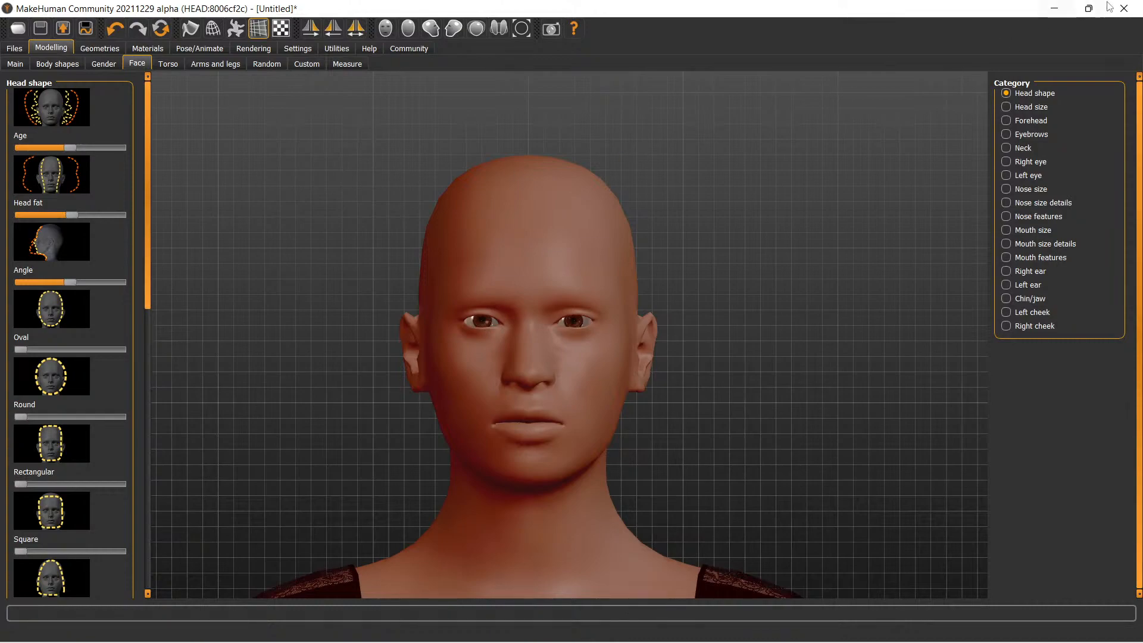
left_click(1054, 8)
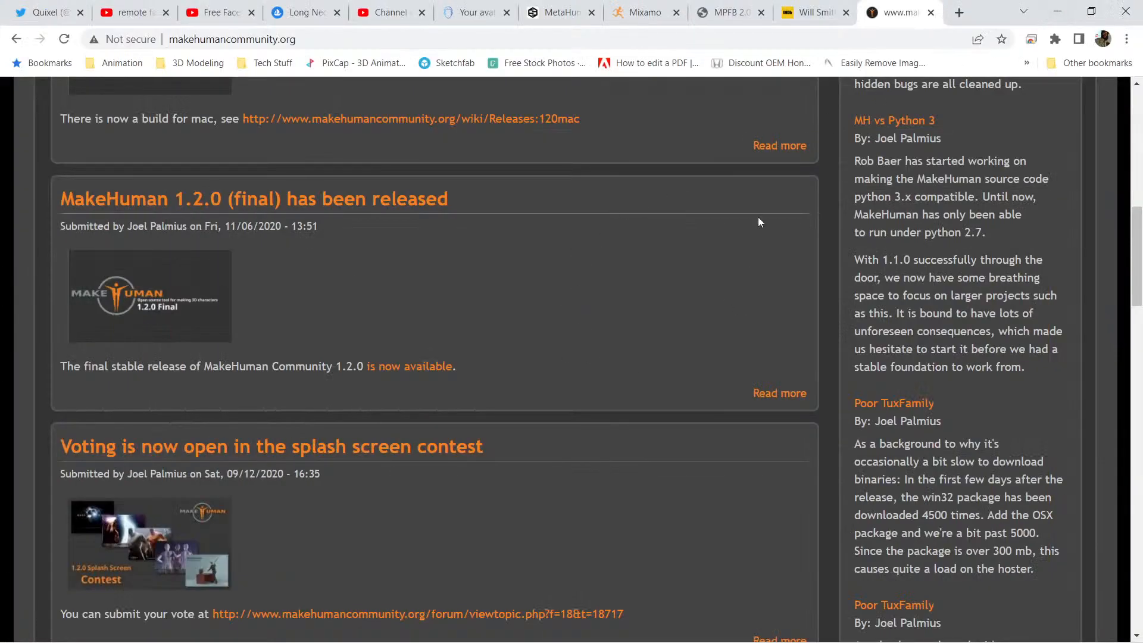
left_click(1058, 11)
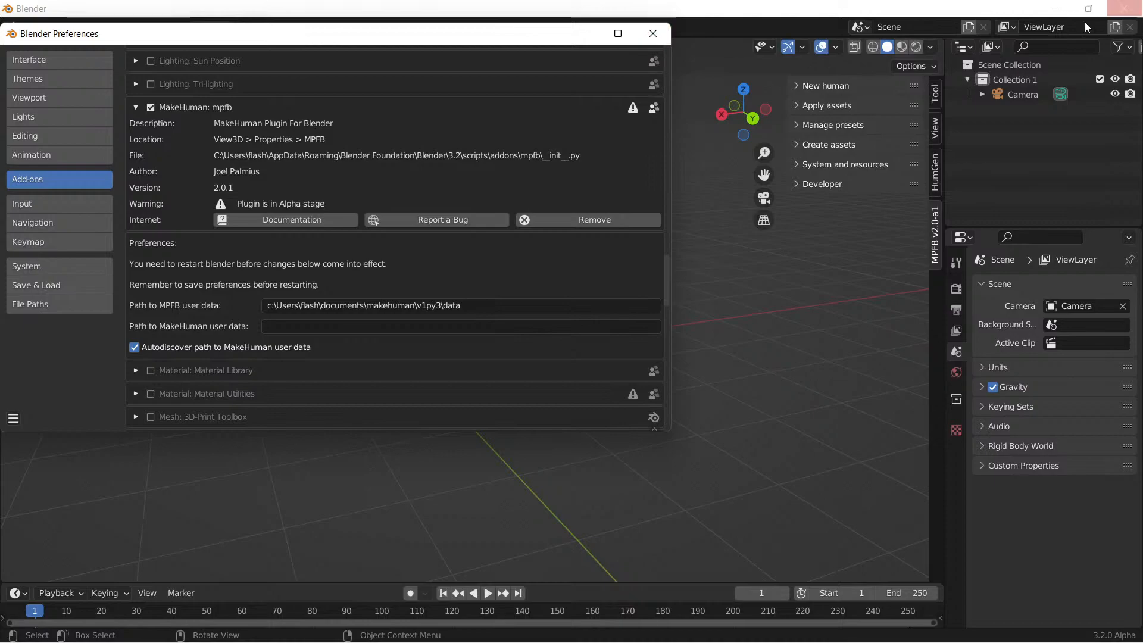
Step: Close the Preferences window and expand the From MakeHuman import settings under New human
left_click(653, 34)
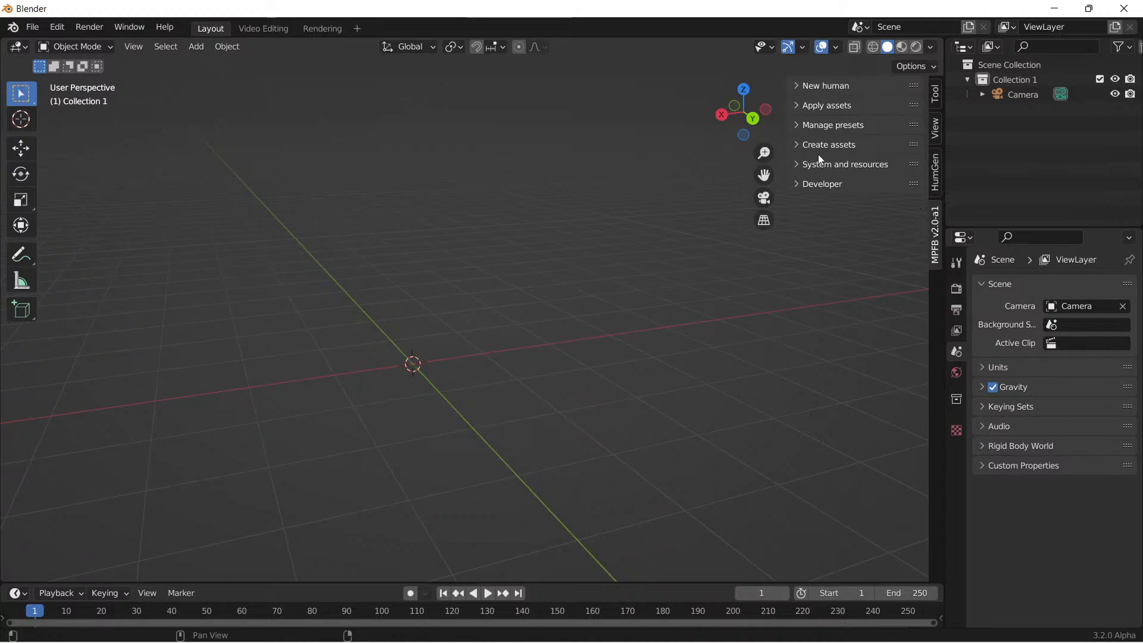
left_click(801, 88)
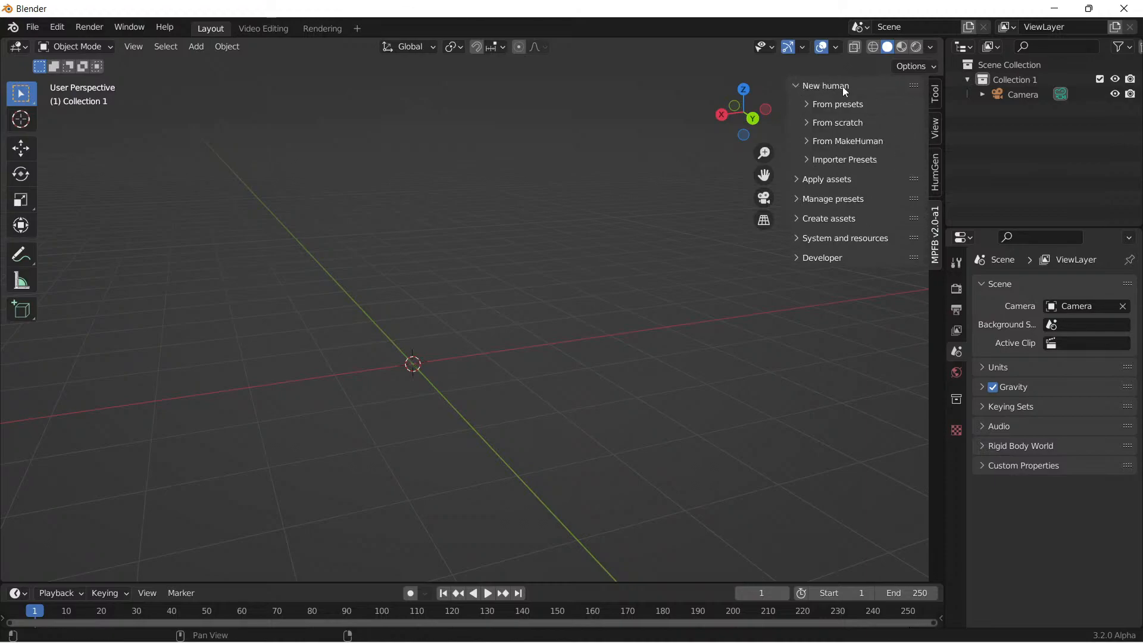
left_click(811, 141)
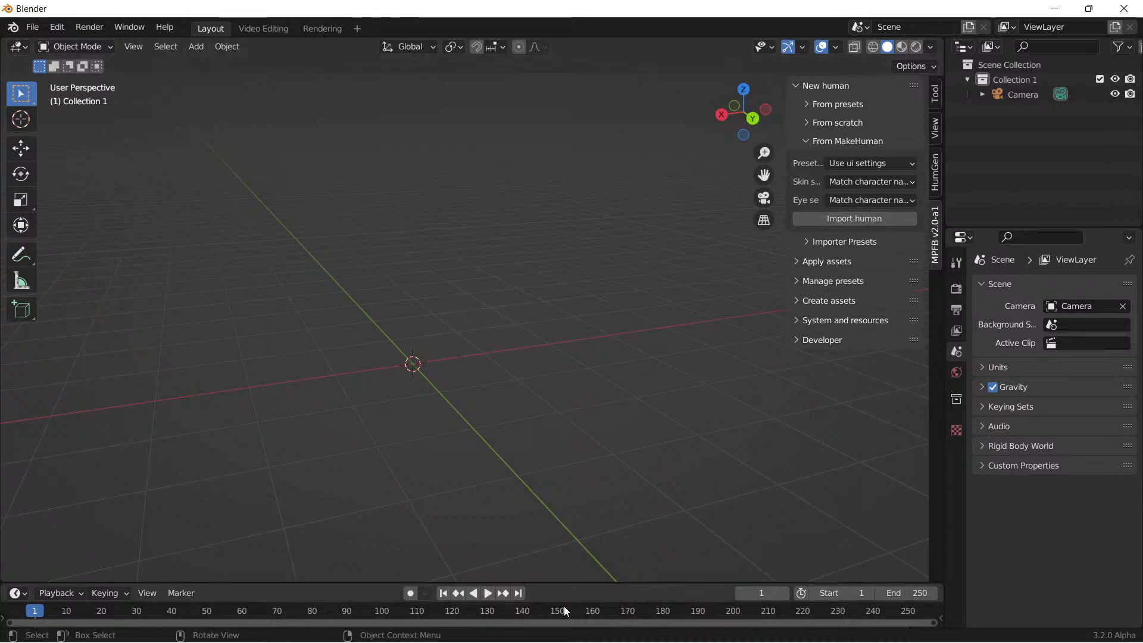
Step: Switch to MakeHuman and give the character the Braid01 hair and the Teeth base geometry
mouse_move(661, 634)
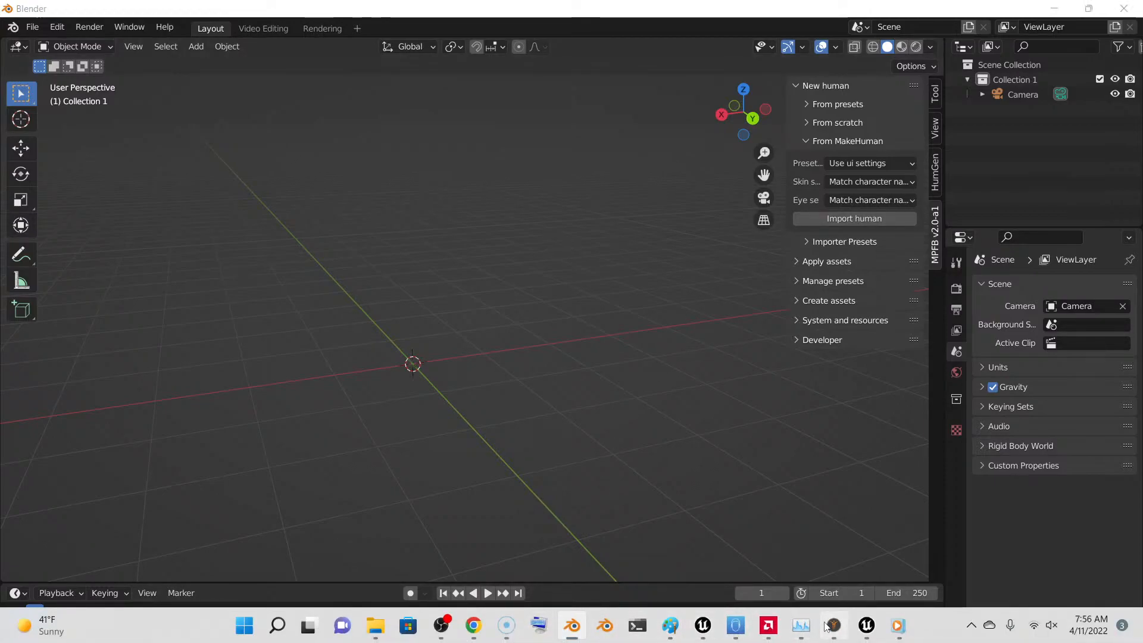
left_click(828, 626)
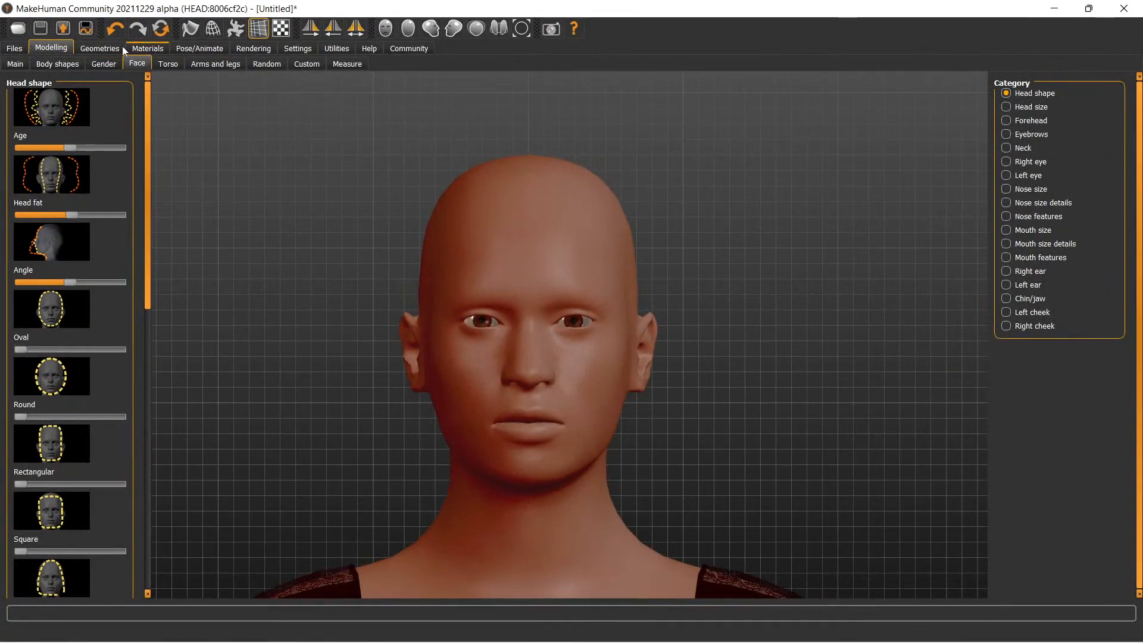
left_click(102, 48)
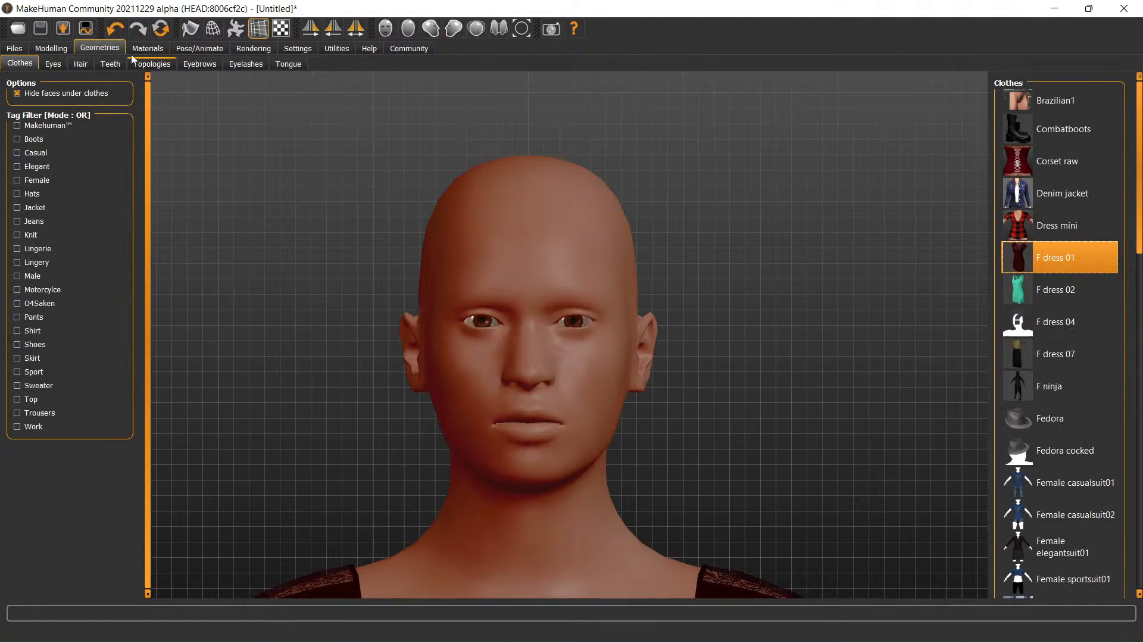
left_click(52, 66)
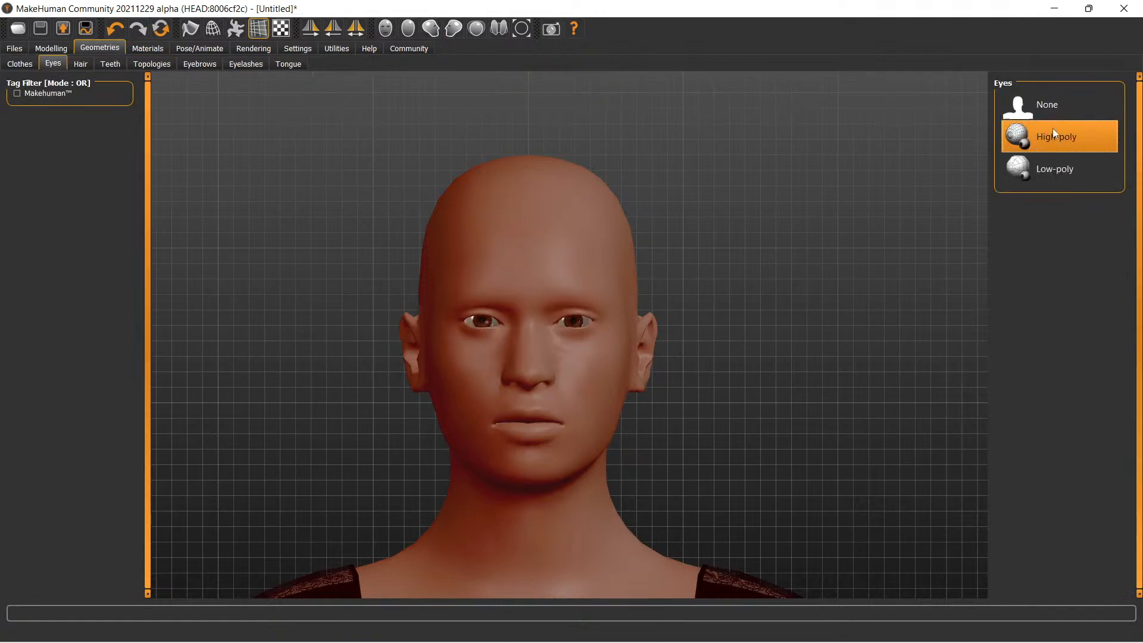
left_click(81, 64)
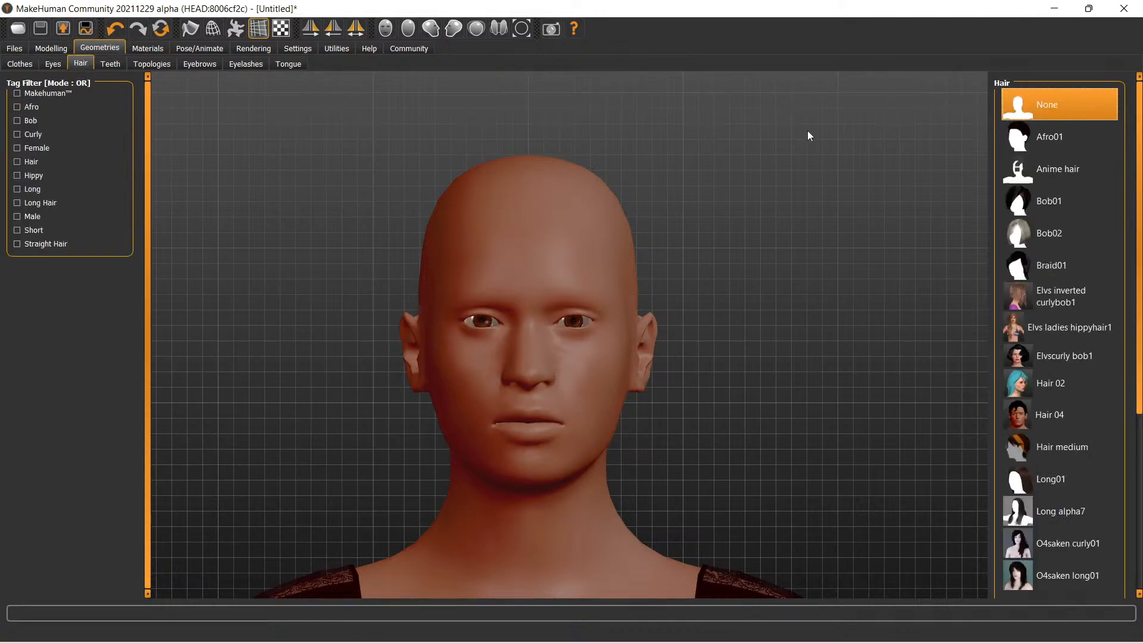
left_click(1070, 266)
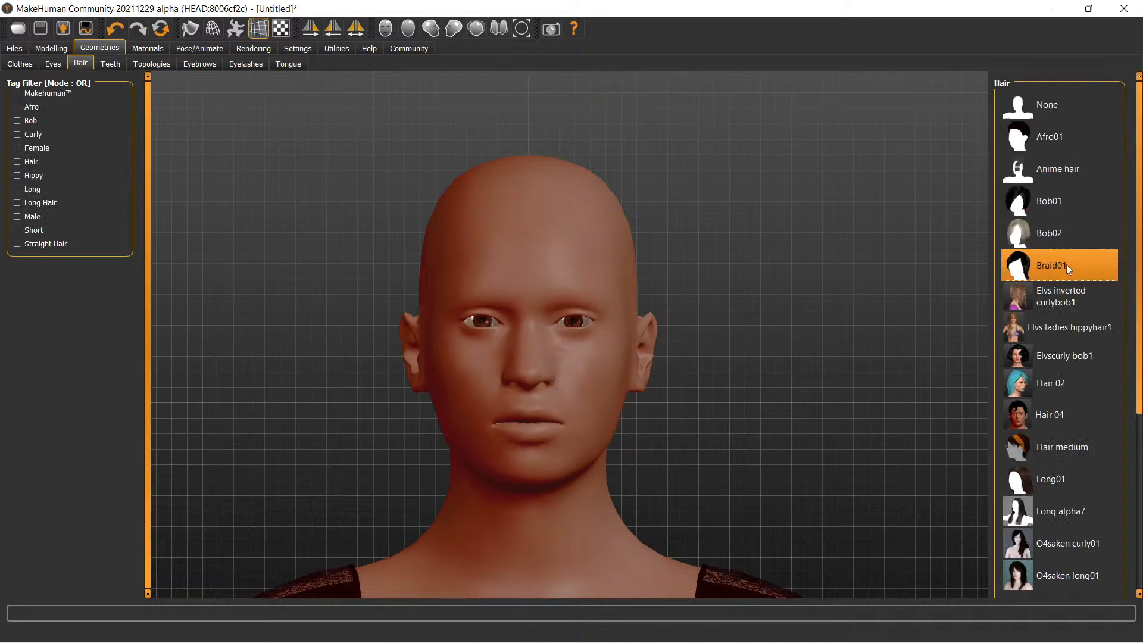
left_click(110, 64)
left_click(1077, 136)
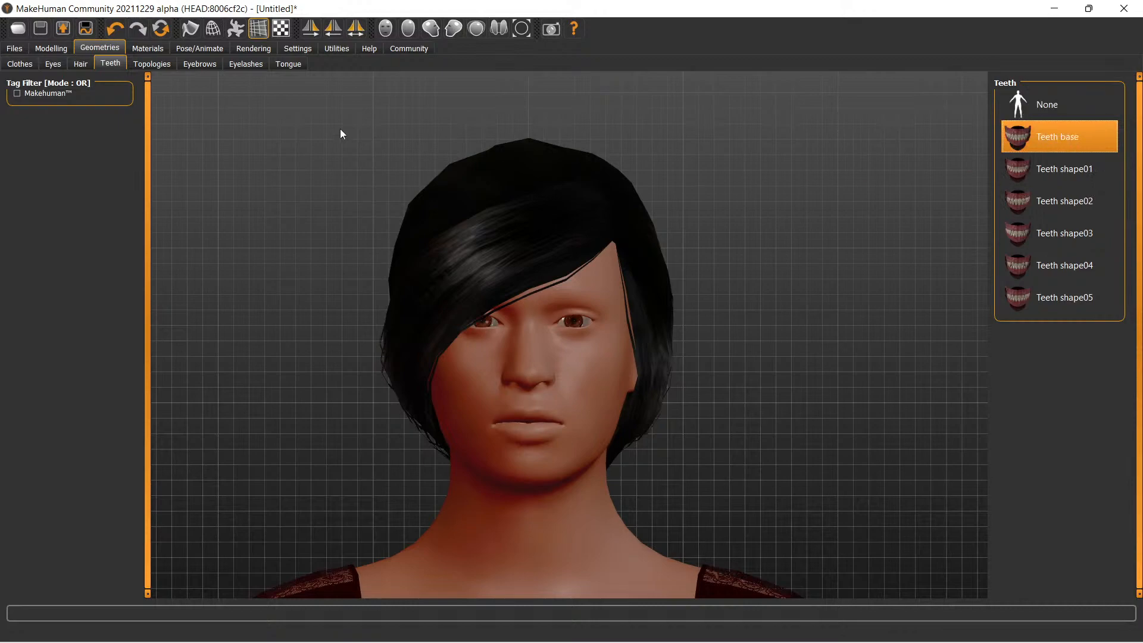
Step: Give the character the Eyebrow001 eyebrows, Eyelashes04 eyelashes and Tongue01 tongue
left_click(156, 64)
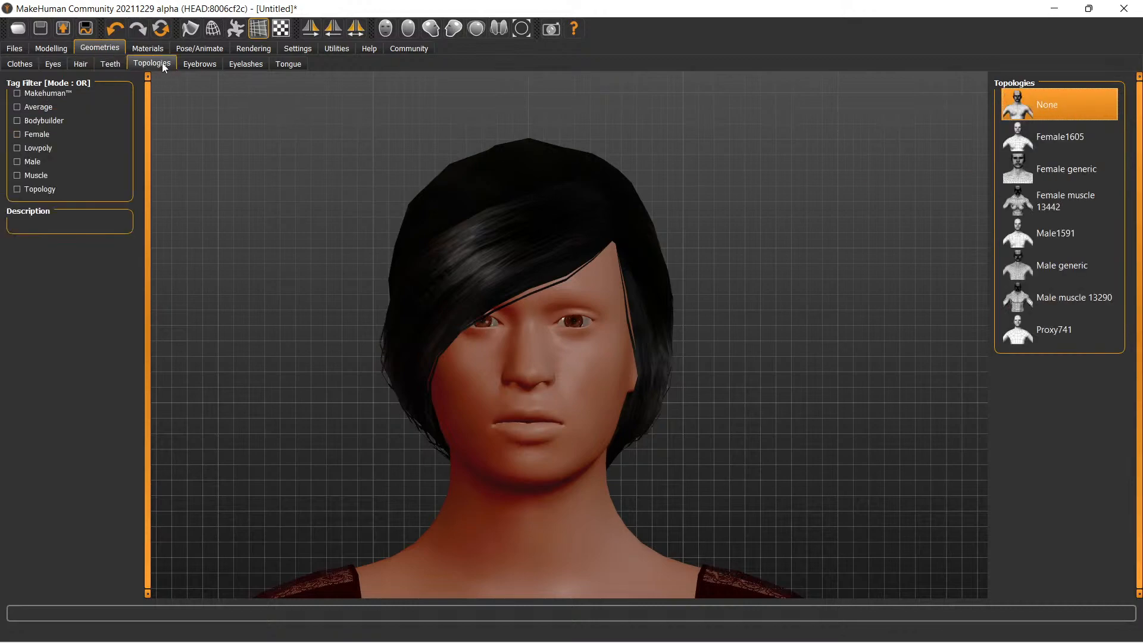
left_click(196, 64)
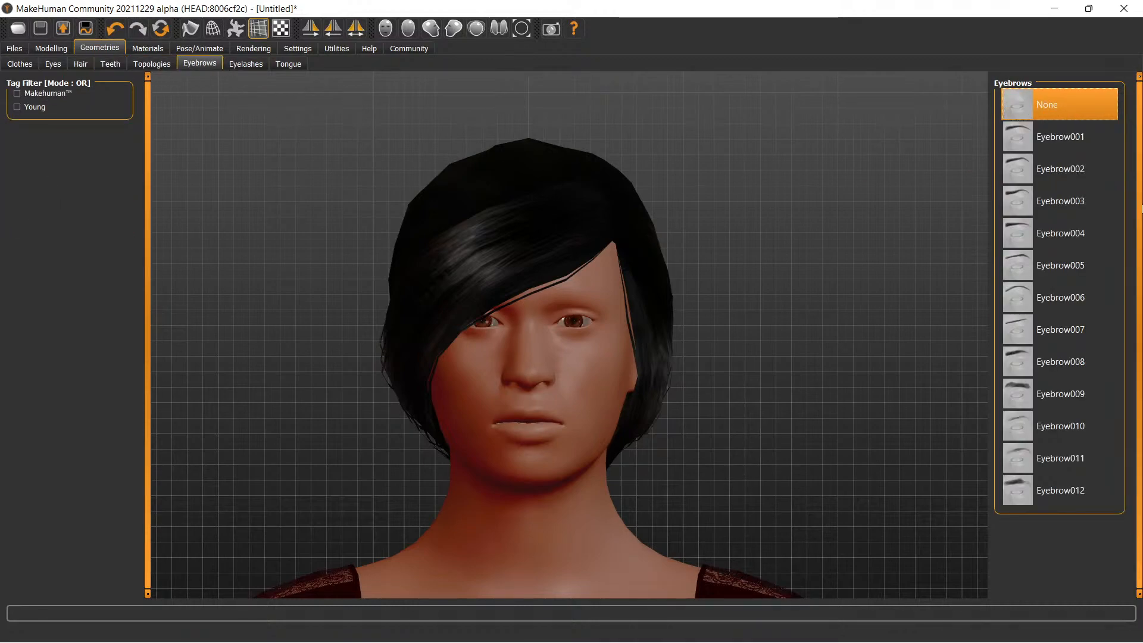
left_click(1081, 147)
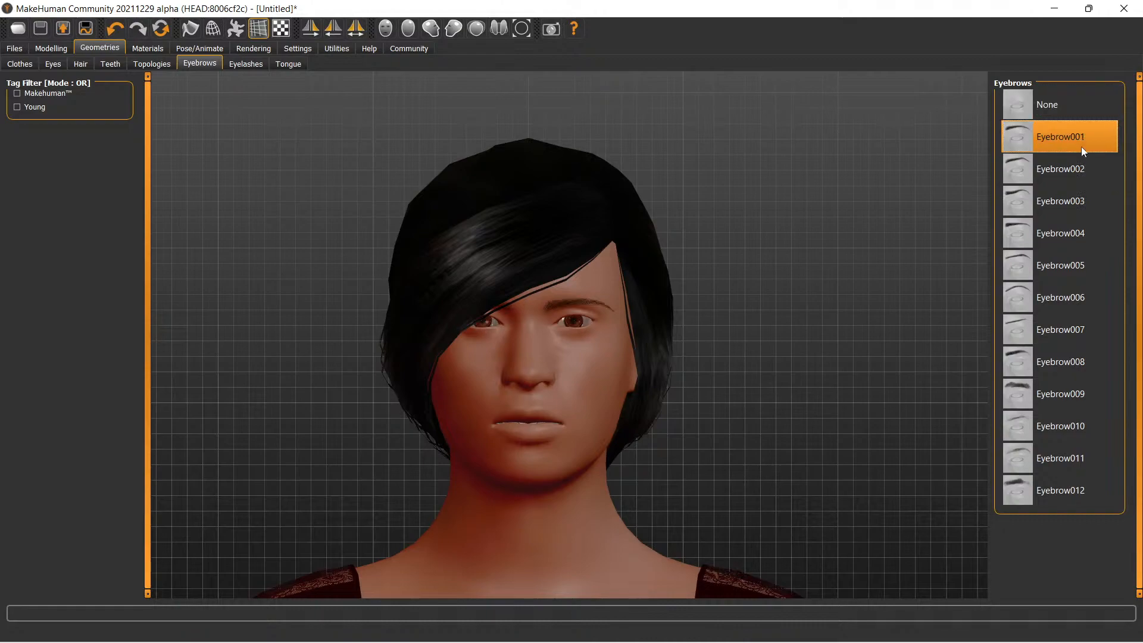
left_click(235, 63)
left_click(1067, 231)
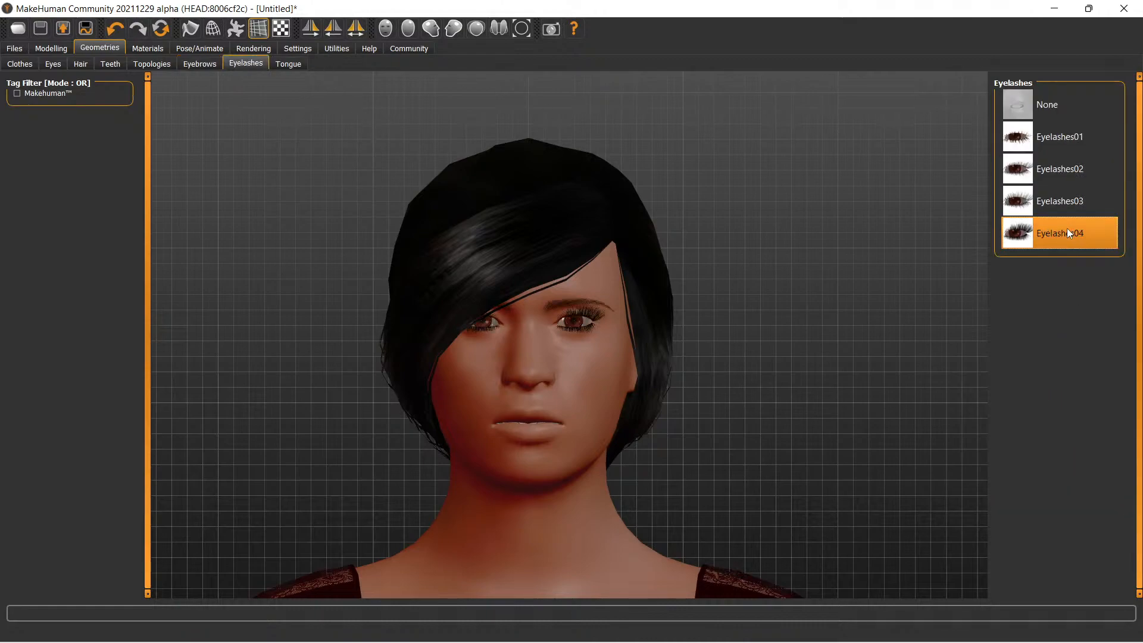
left_click(288, 66)
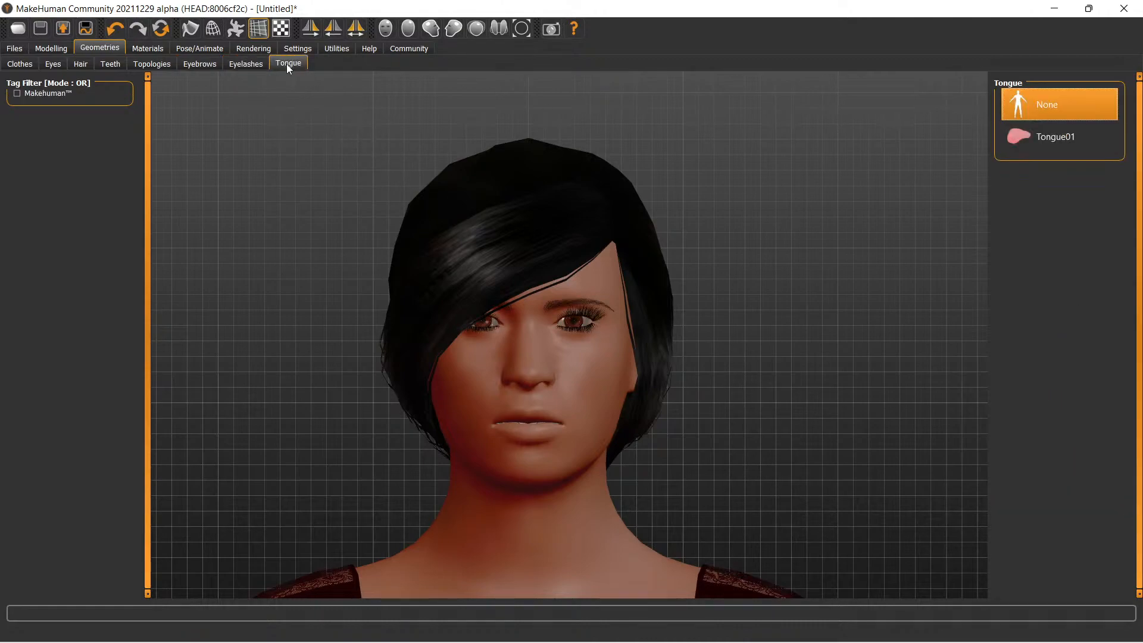
left_click(1057, 149)
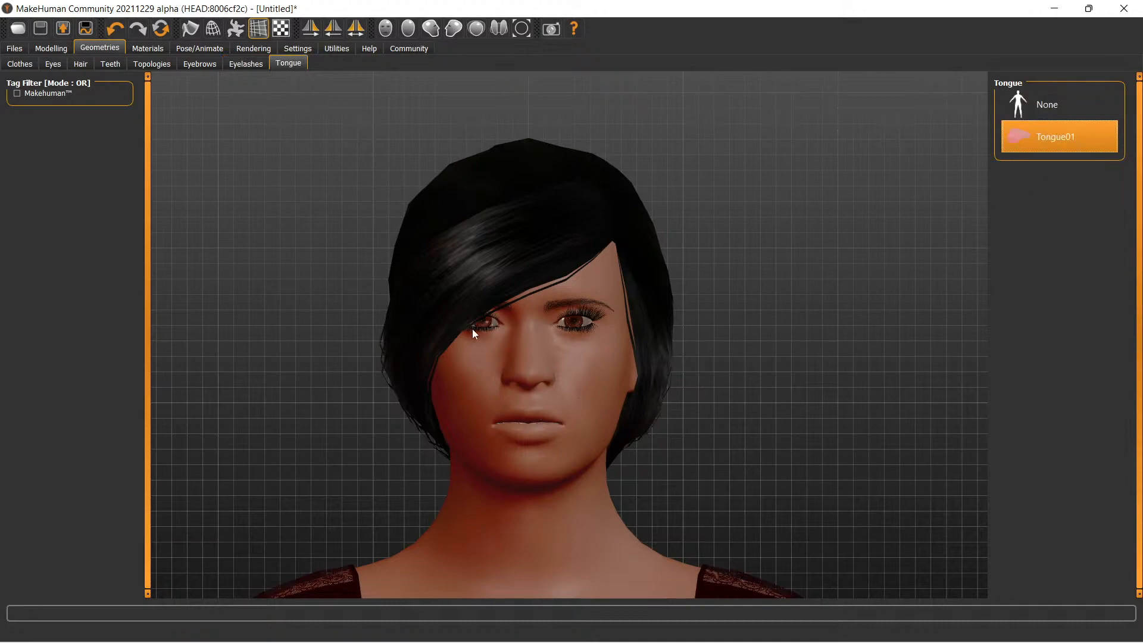
Step: Put the character into the Sit01 pose
left_click(196, 48)
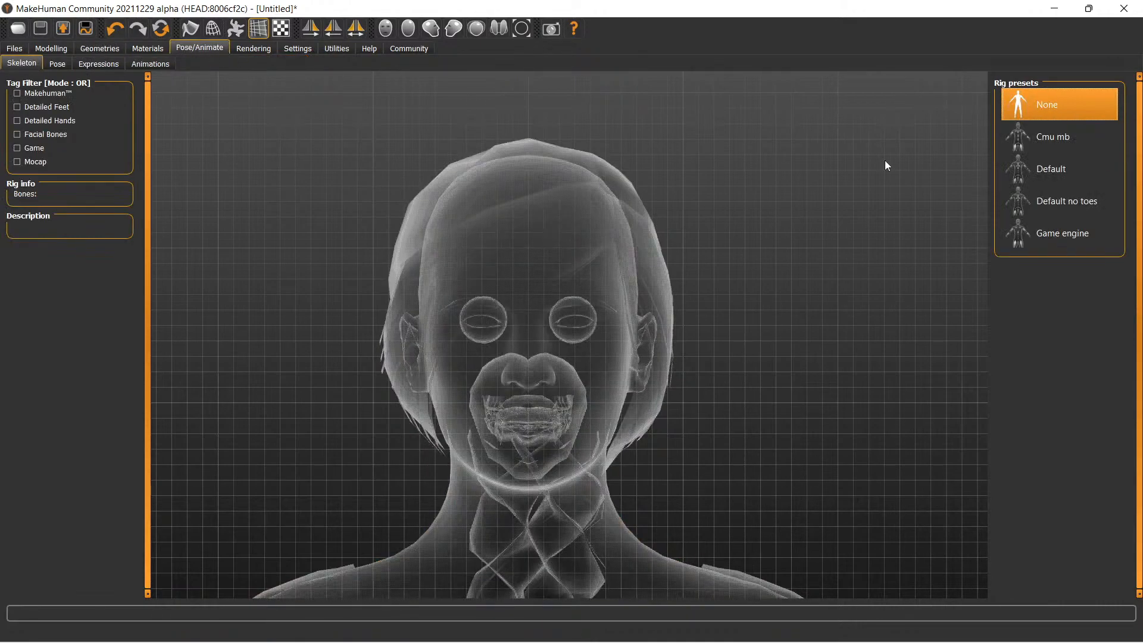
left_click(145, 63)
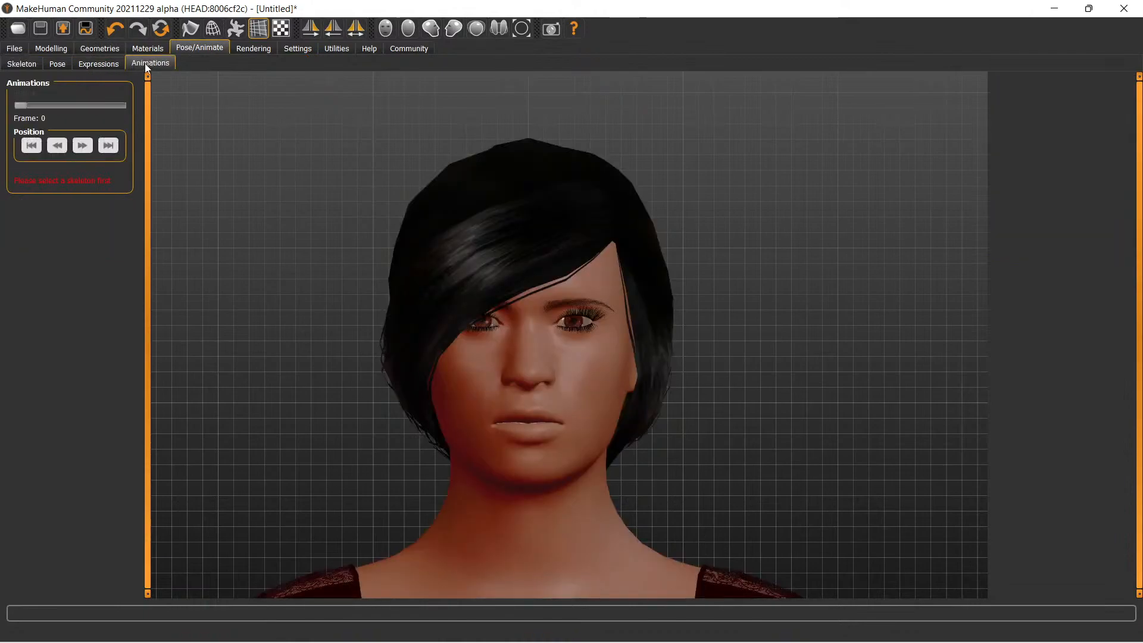
left_click(98, 65)
left_click(57, 64)
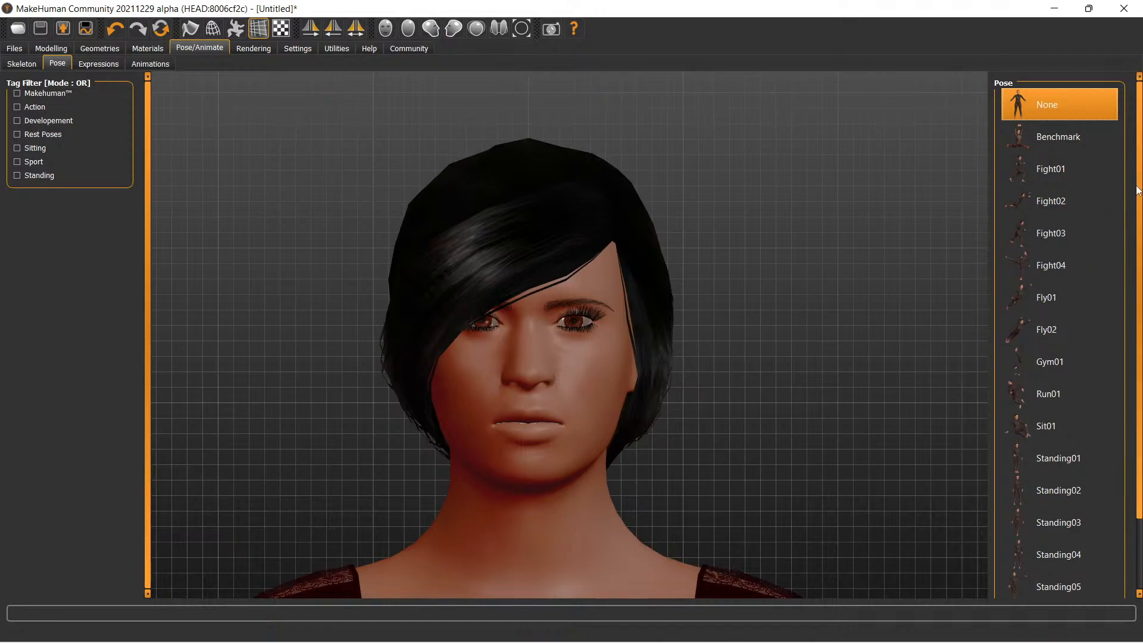
left_click(1047, 424)
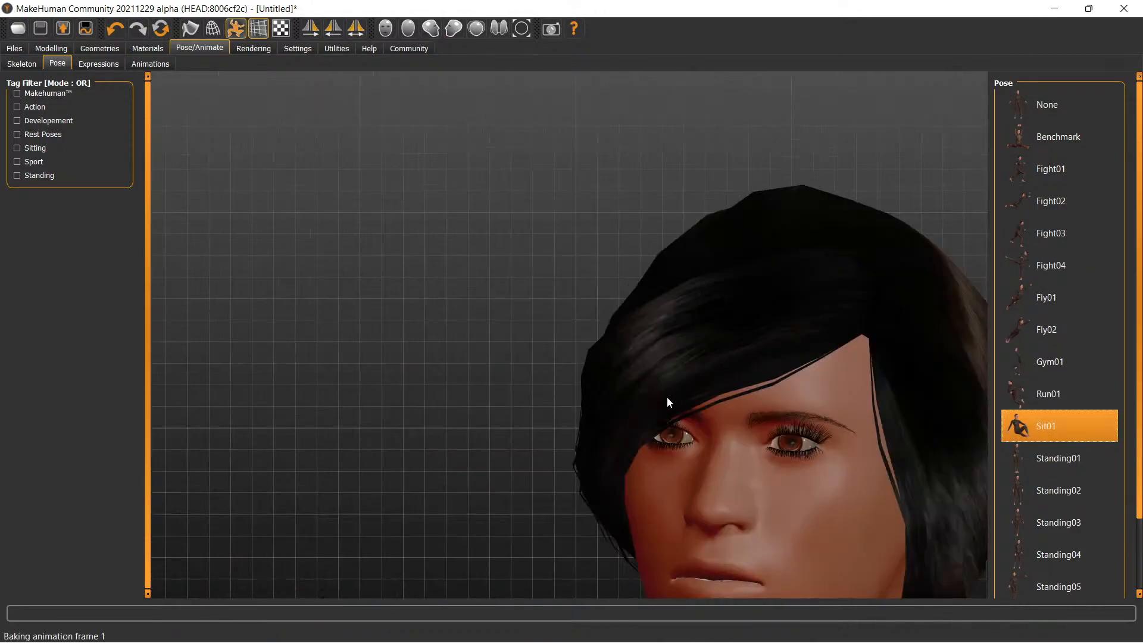
scroll(656, 401, "down", 6)
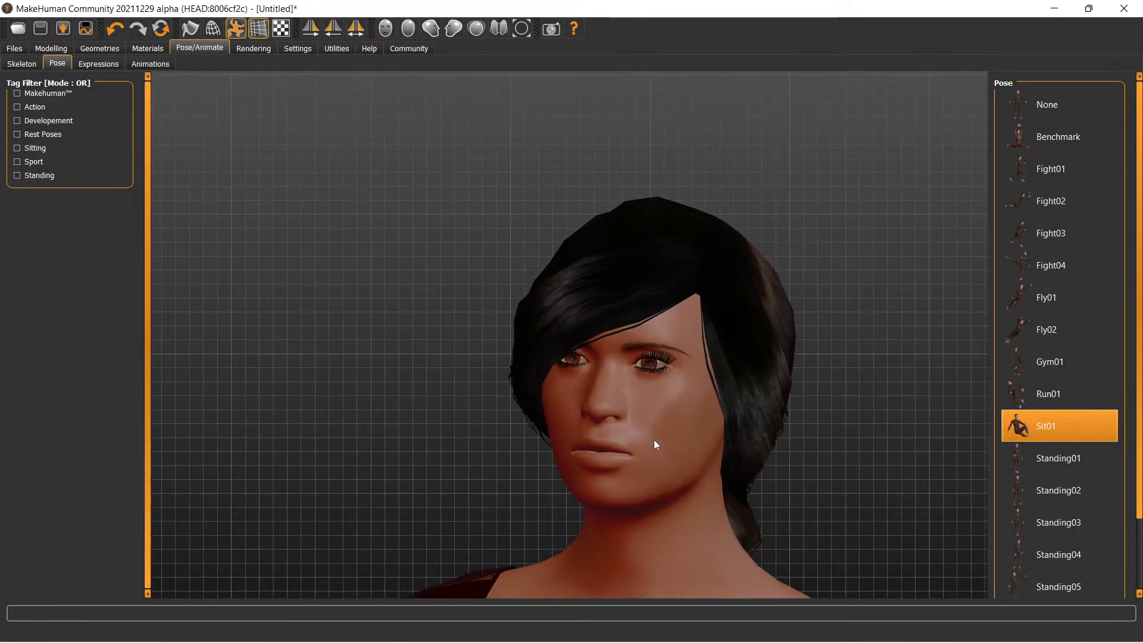
scroll(651, 439, "down", 3)
left_click_drag(585, 353, 609, 363)
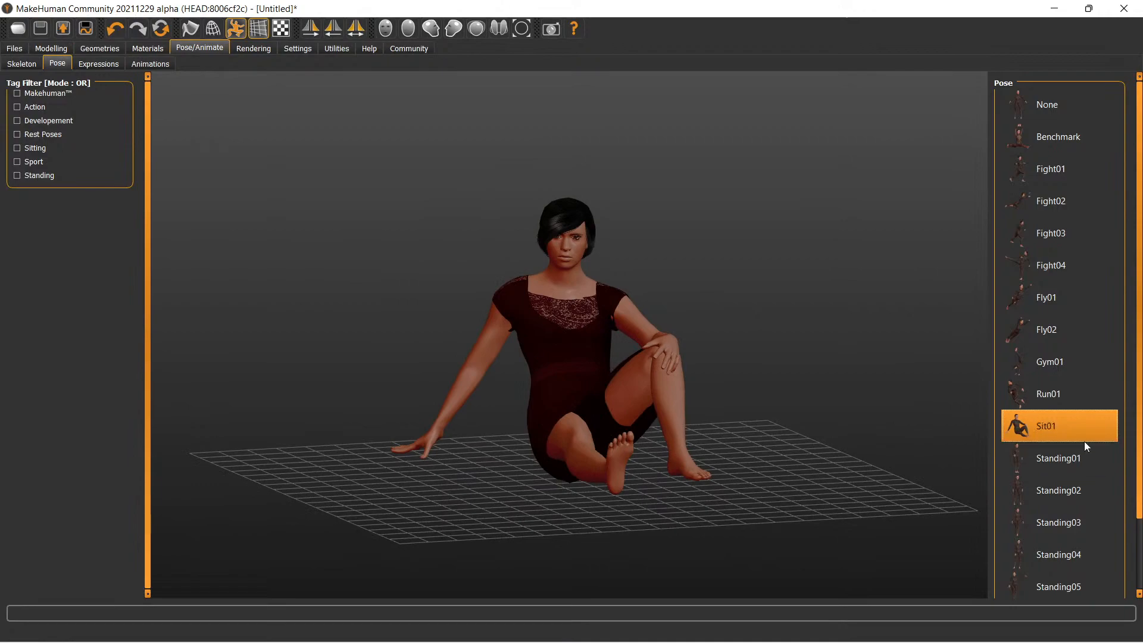
Step: Try the Effort01, Effort02, Effort03, Fear01 and Fear02 facial expressions on the seated character
left_click(97, 64)
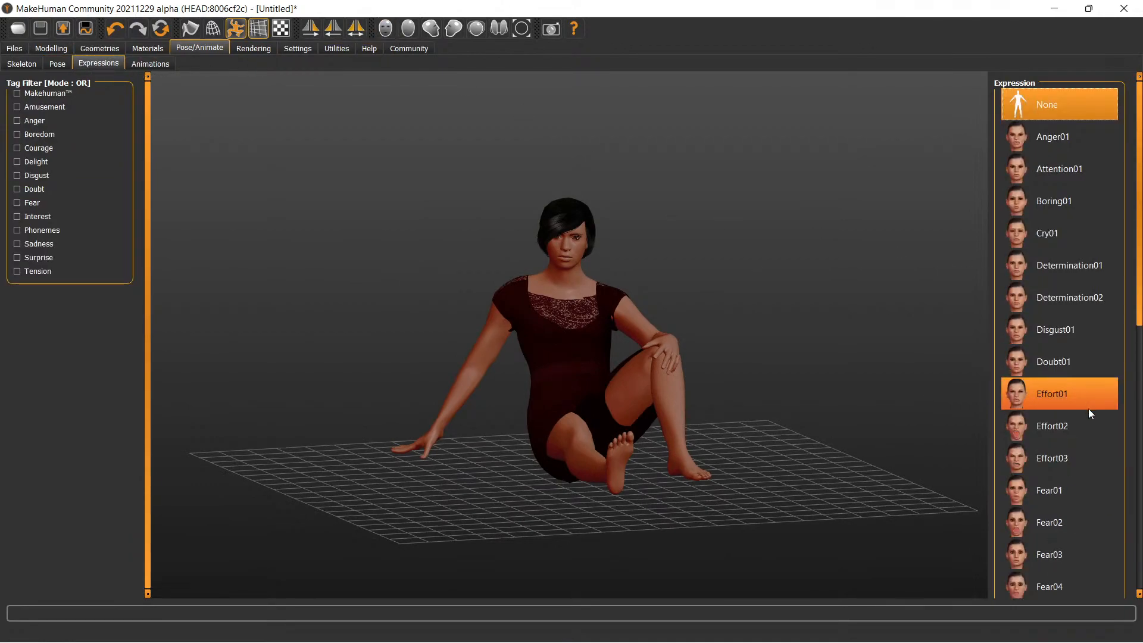
left_click(1056, 399)
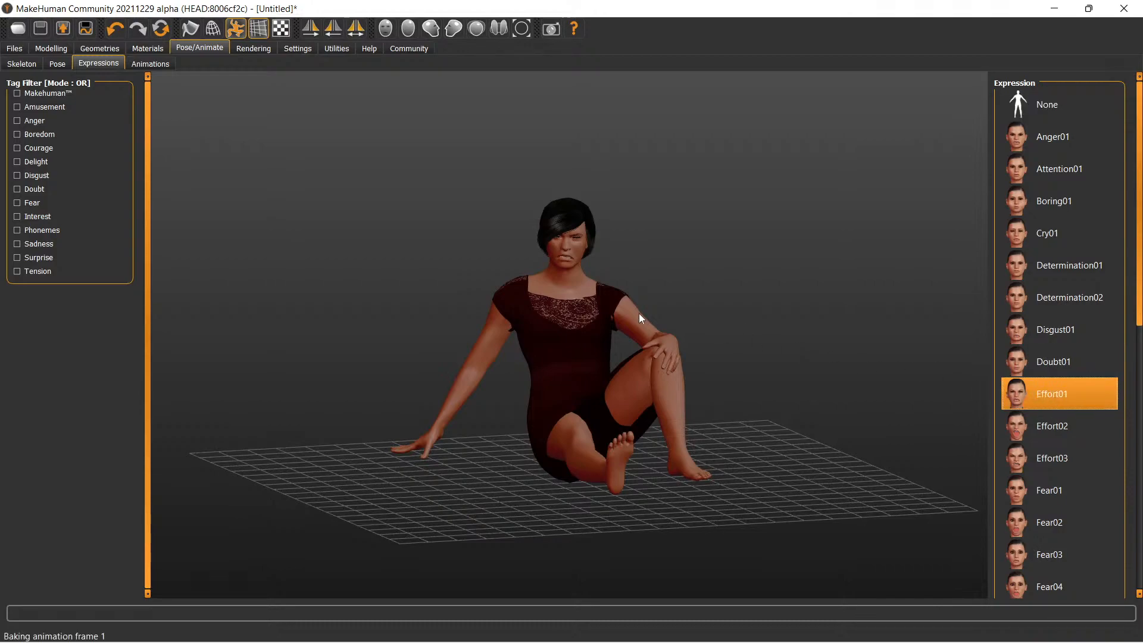
scroll(601, 290, "up", 6)
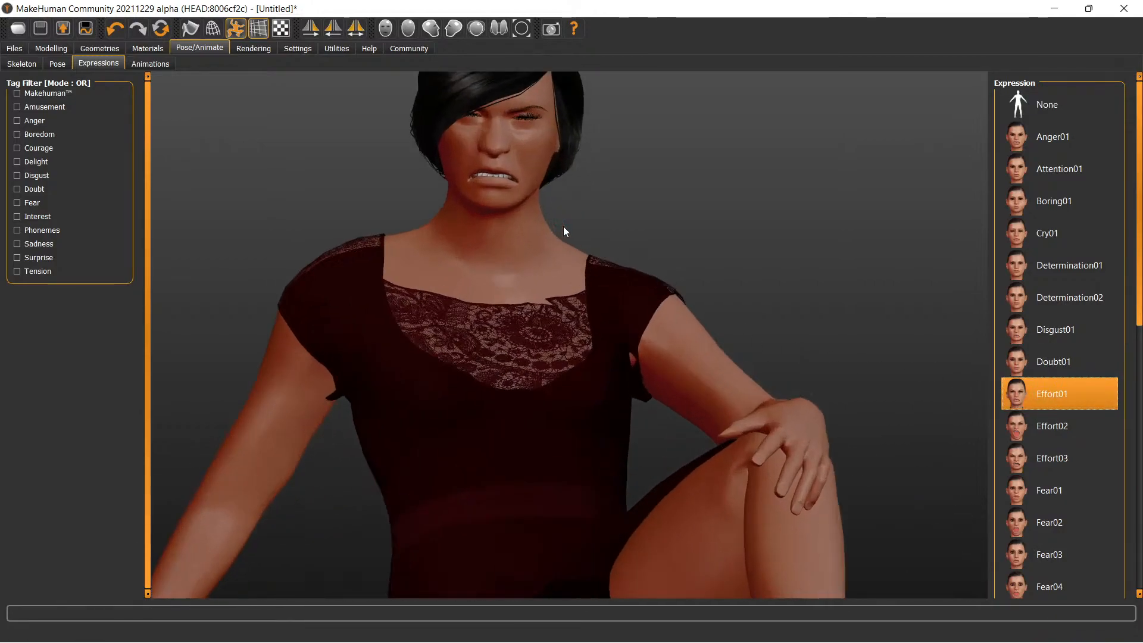
right_click_drag(549, 216, 555, 237)
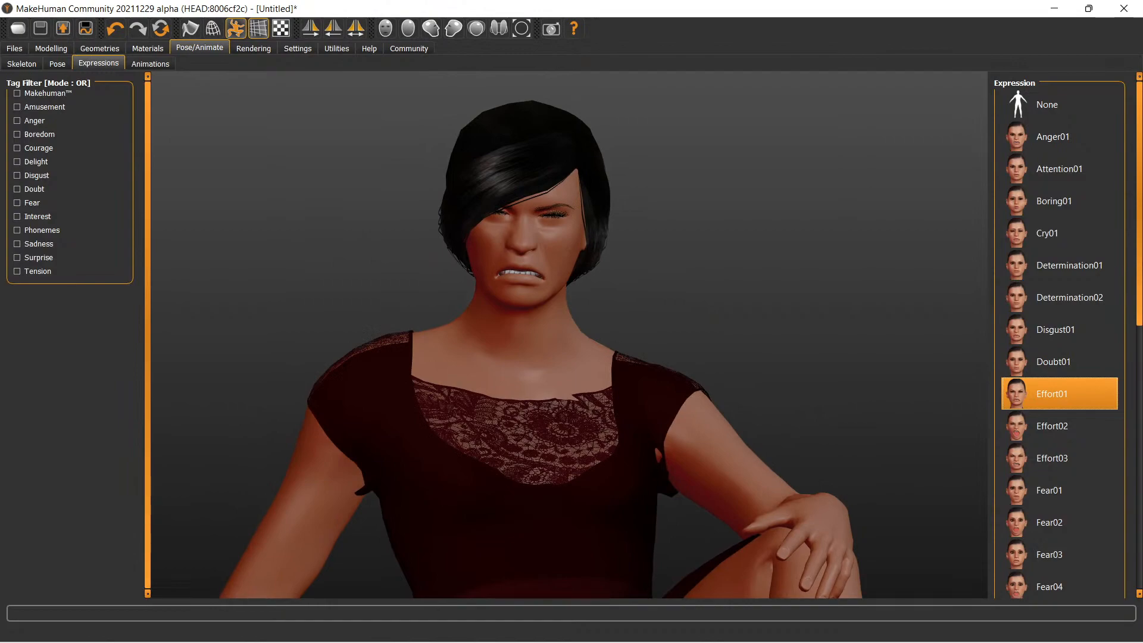
left_click(1064, 419)
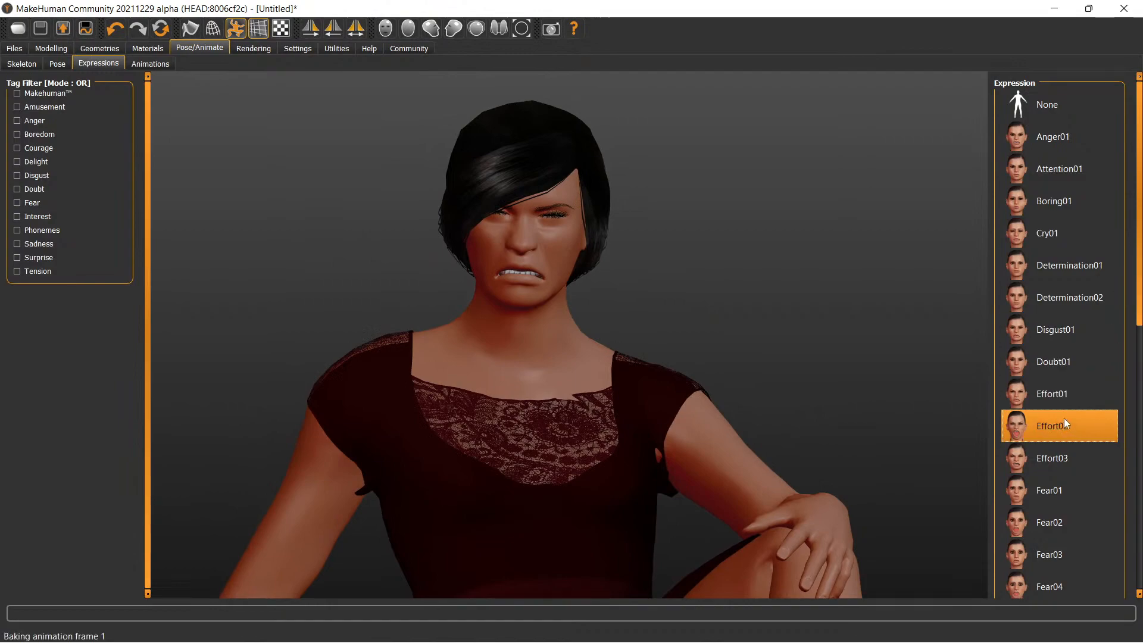
left_click(1056, 463)
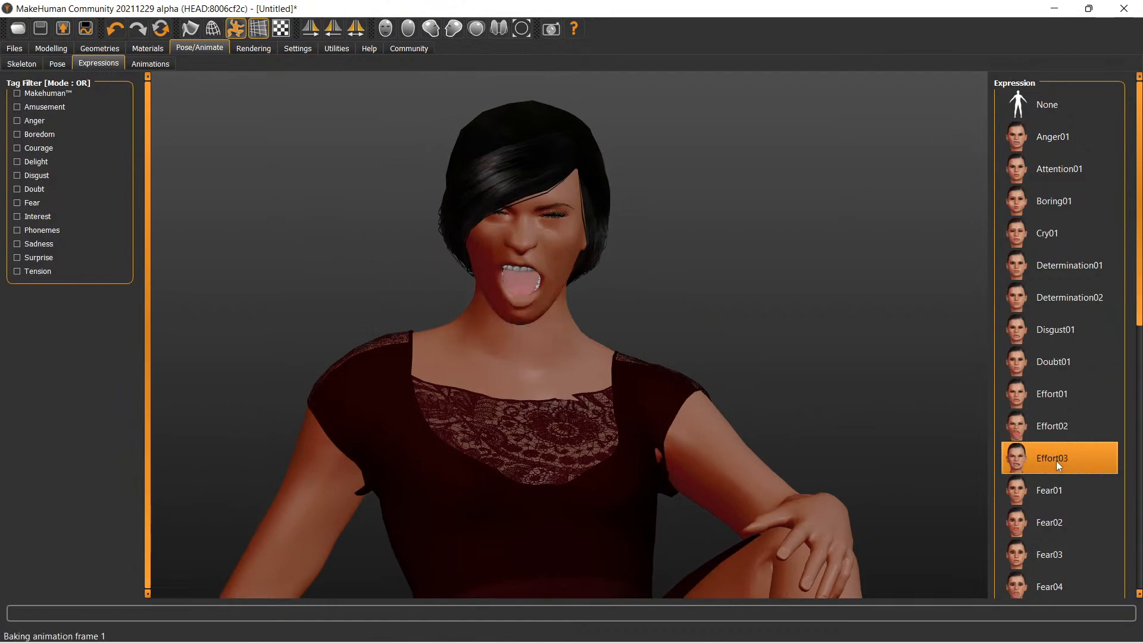
left_click(1058, 495)
left_click(1055, 525)
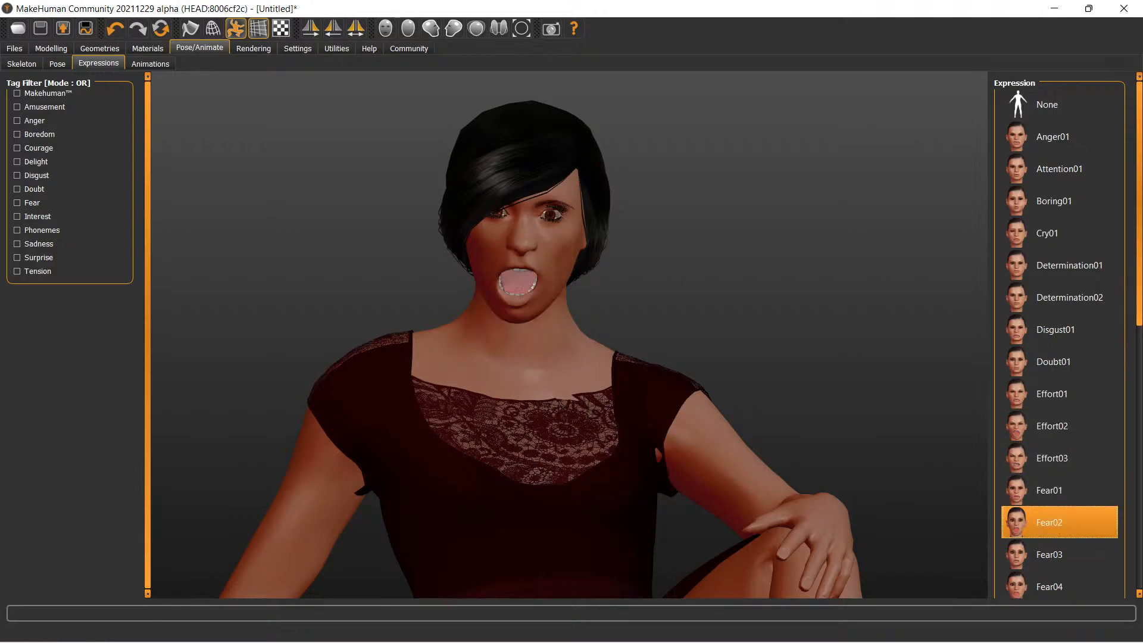
Step: Set the character's facial expression to Laugh02
left_click_drag(1140, 280, 1141, 407)
scroll(1049, 222, "down", 2)
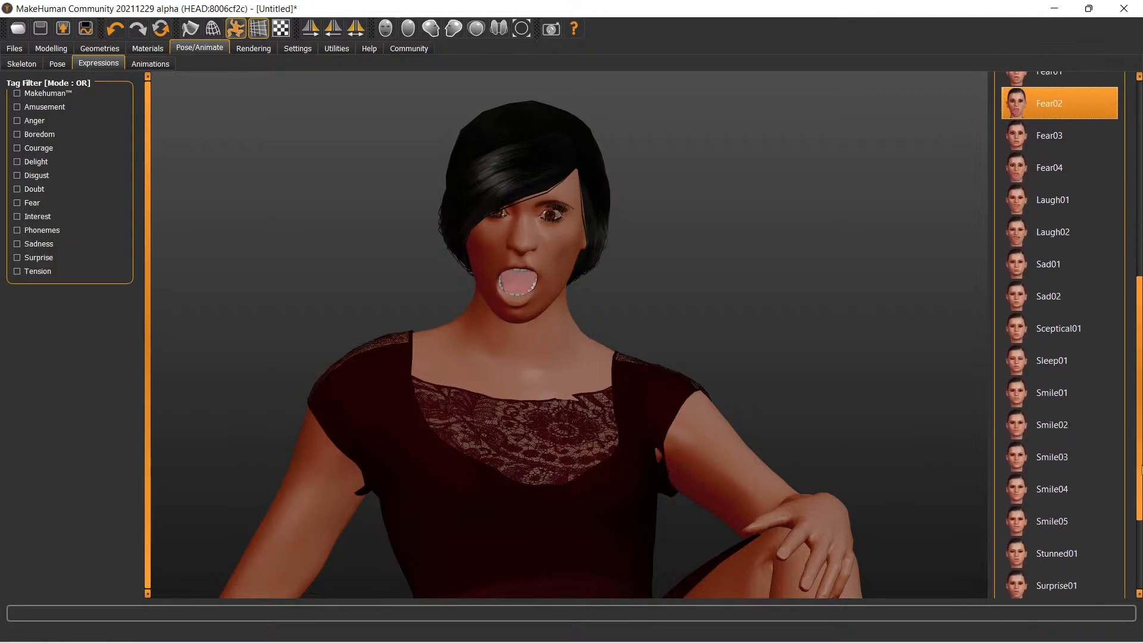
left_click(1050, 221)
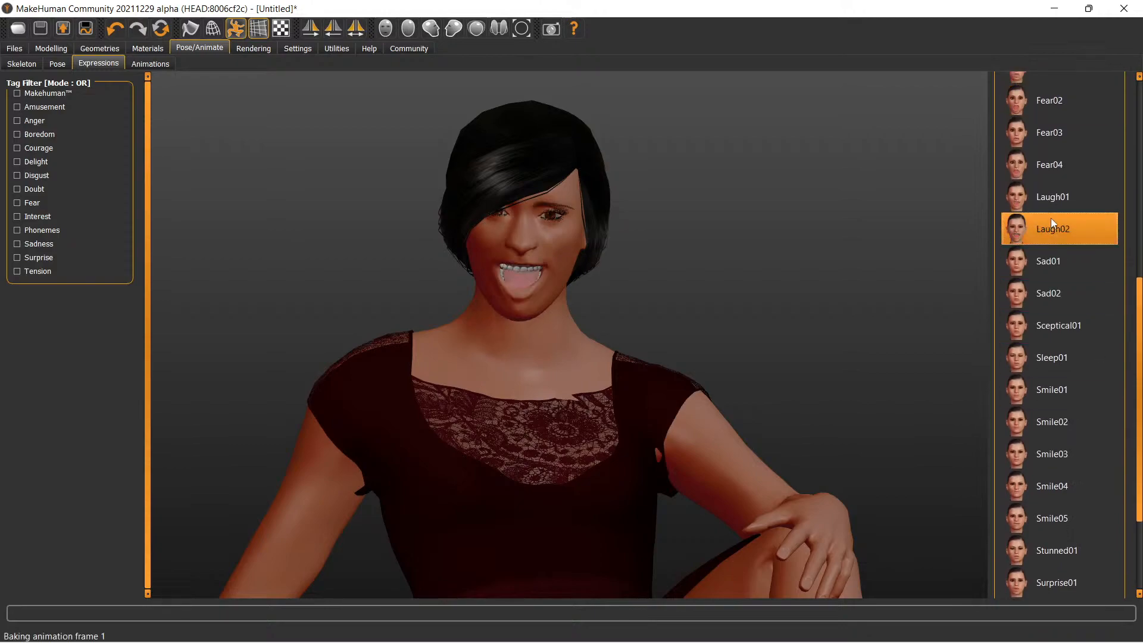
scroll(466, 280, "down", 4)
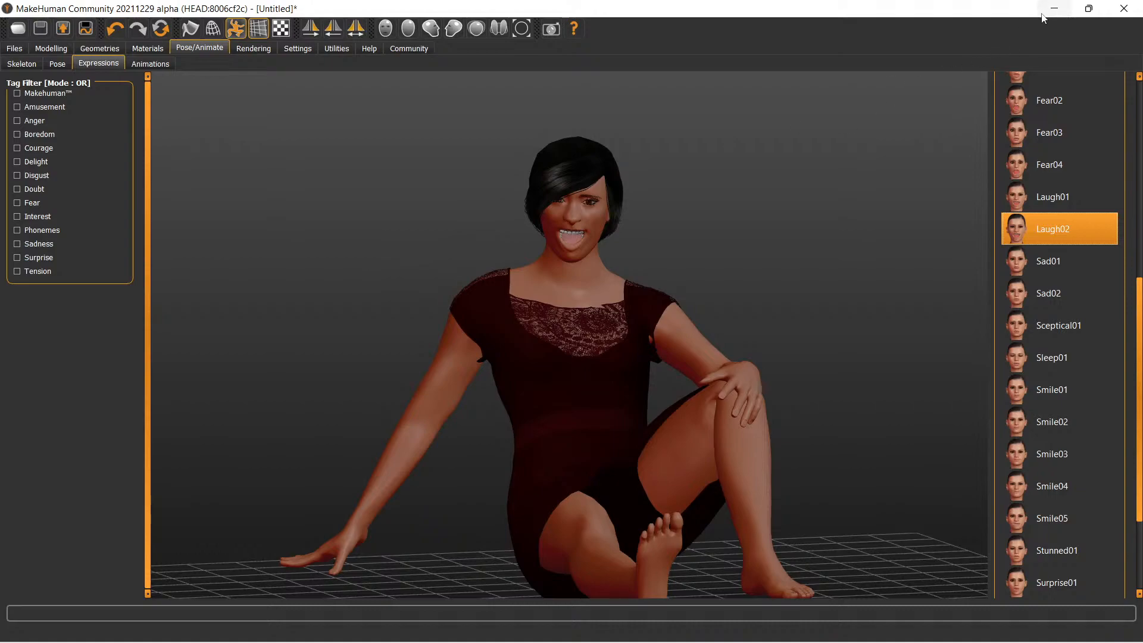
Step: Switch to Blender and import the MakeHuman character with the Use ui settings preset
left_click(1060, 10)
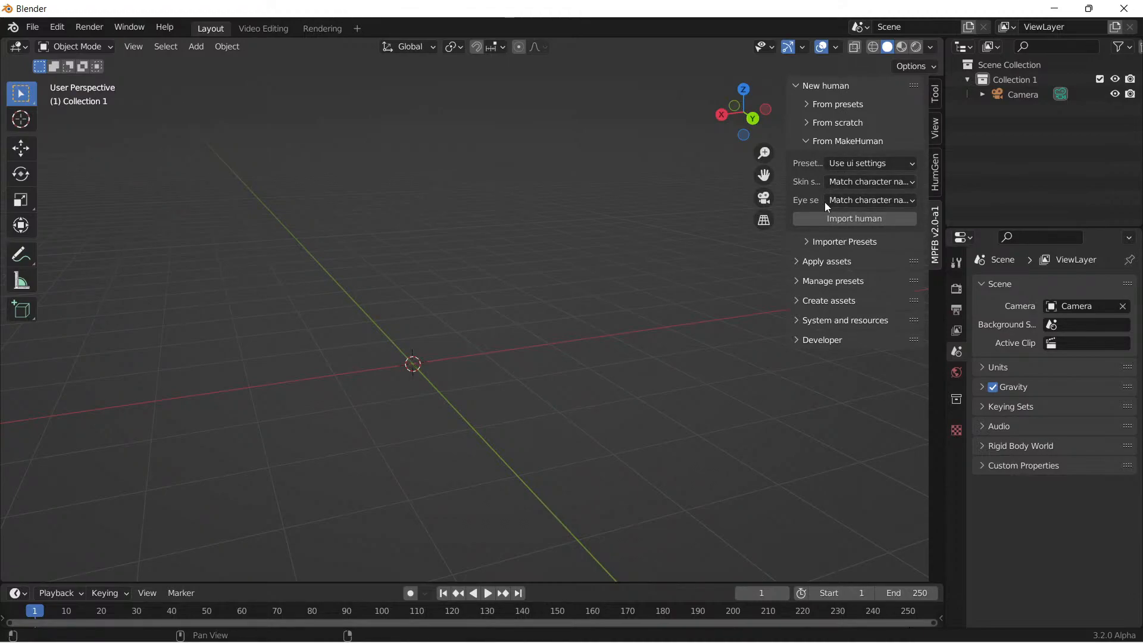
left_click(856, 220)
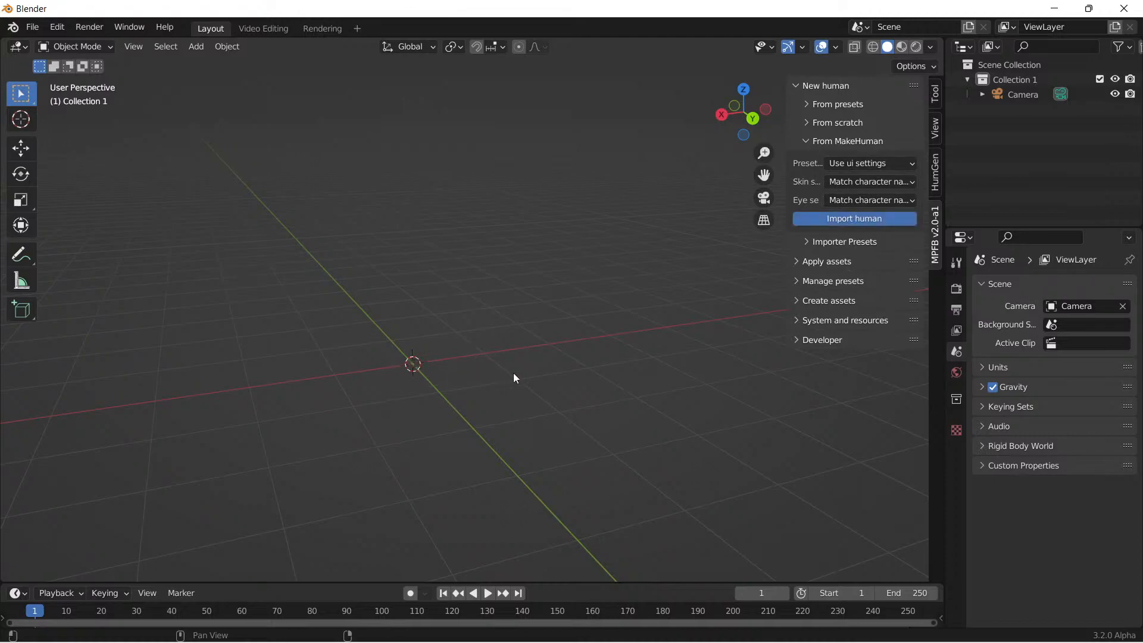
middle_click_drag(366, 332, 756, 198)
left_click_drag(764, 174, 670, 217)
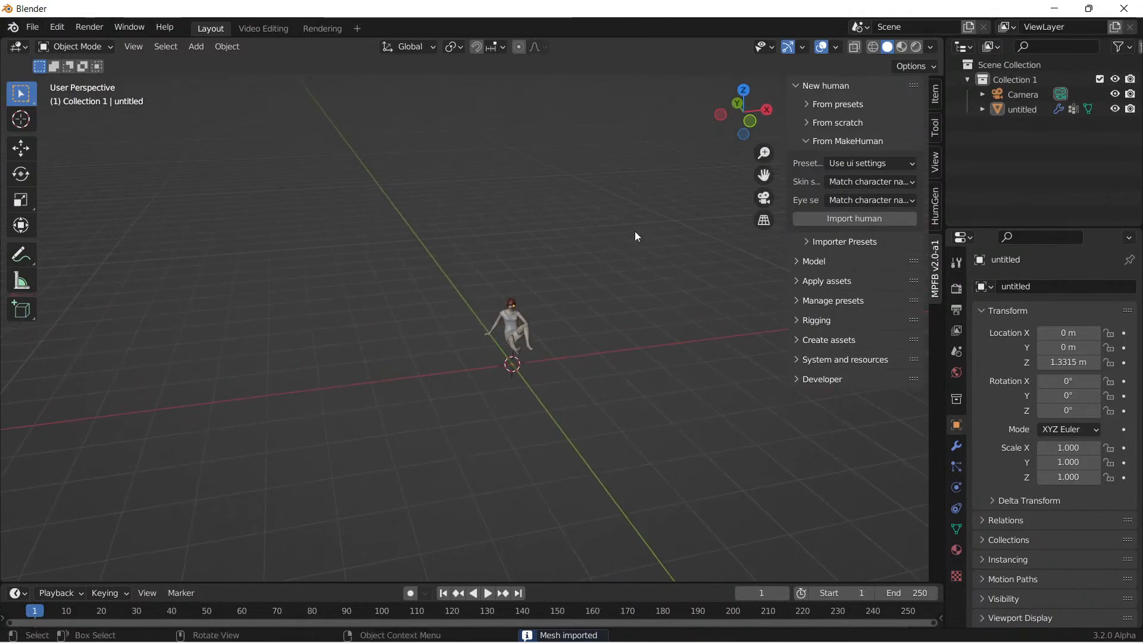
scroll(570, 296, "up", 5)
mouse_move(592, 248)
middle_mouse_down()
mouse_move(434, 237)
mouse_move(577, 275)
mouse_move(587, 244)
middle_mouse_up()
scroll(590, 241, "up", 3)
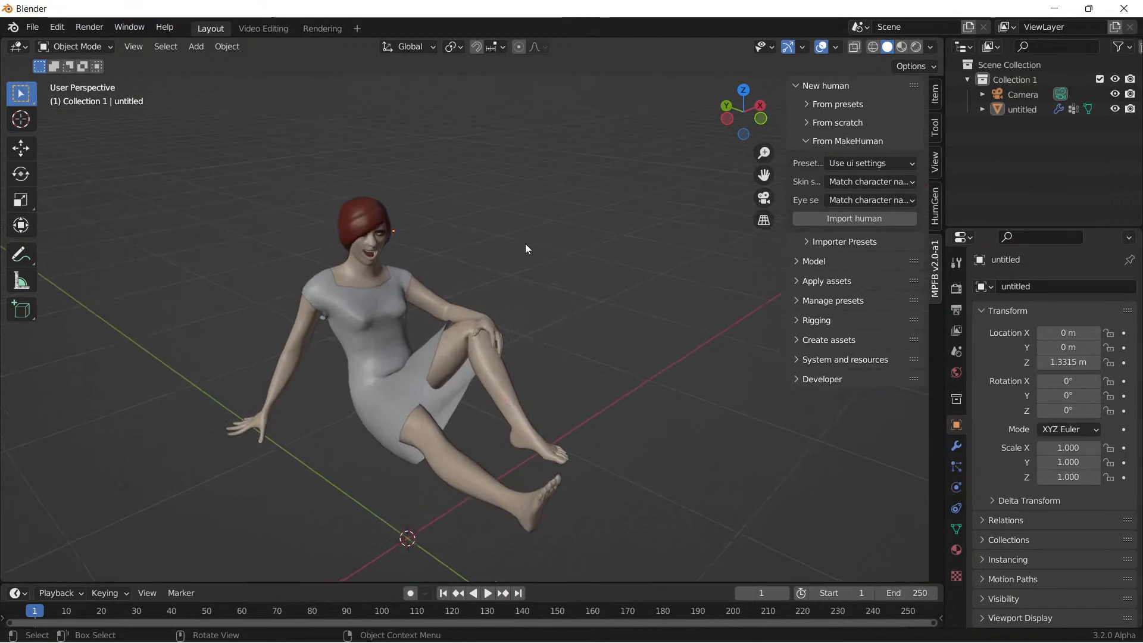
Step: Frame the imported character's body mesh in the 3D viewport and deselect it
left_click(375, 262)
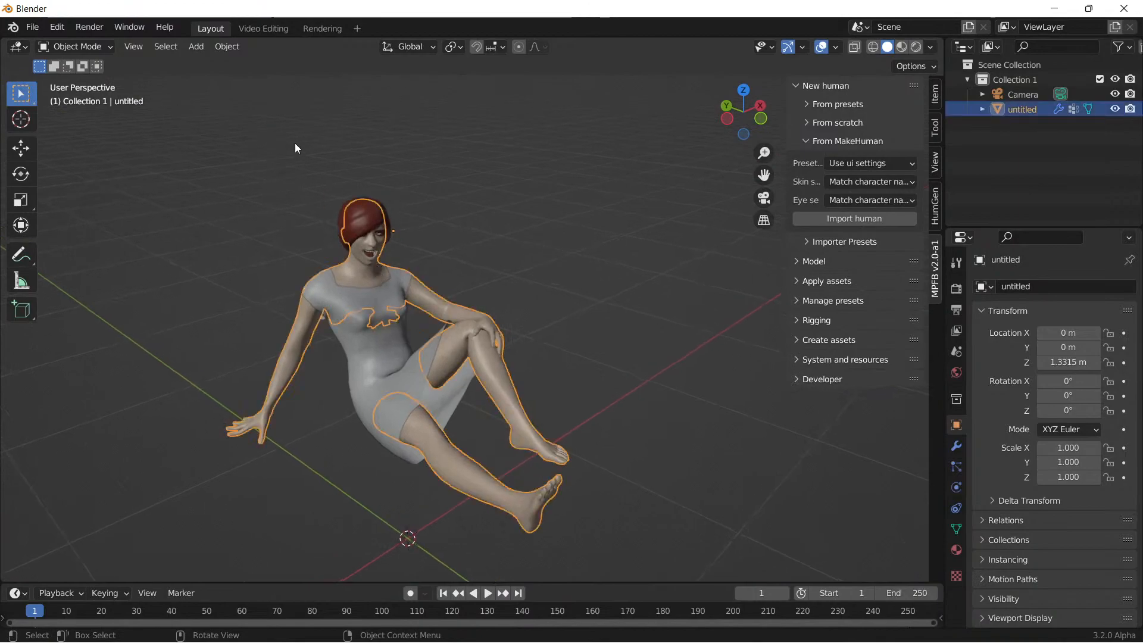
left_click(141, 47)
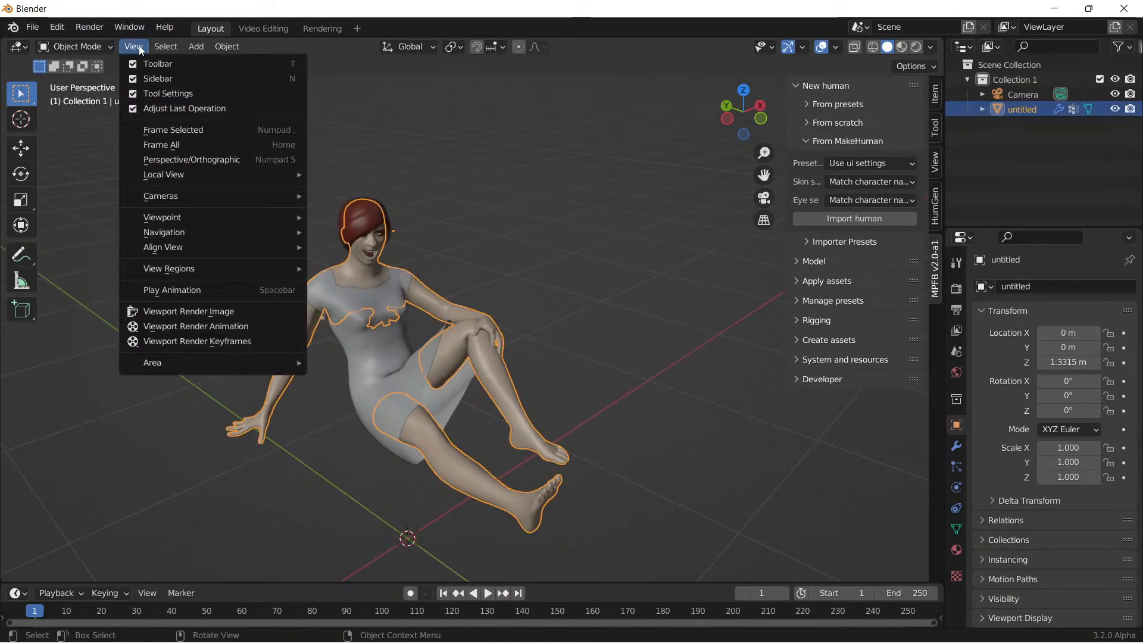
left_click(186, 130)
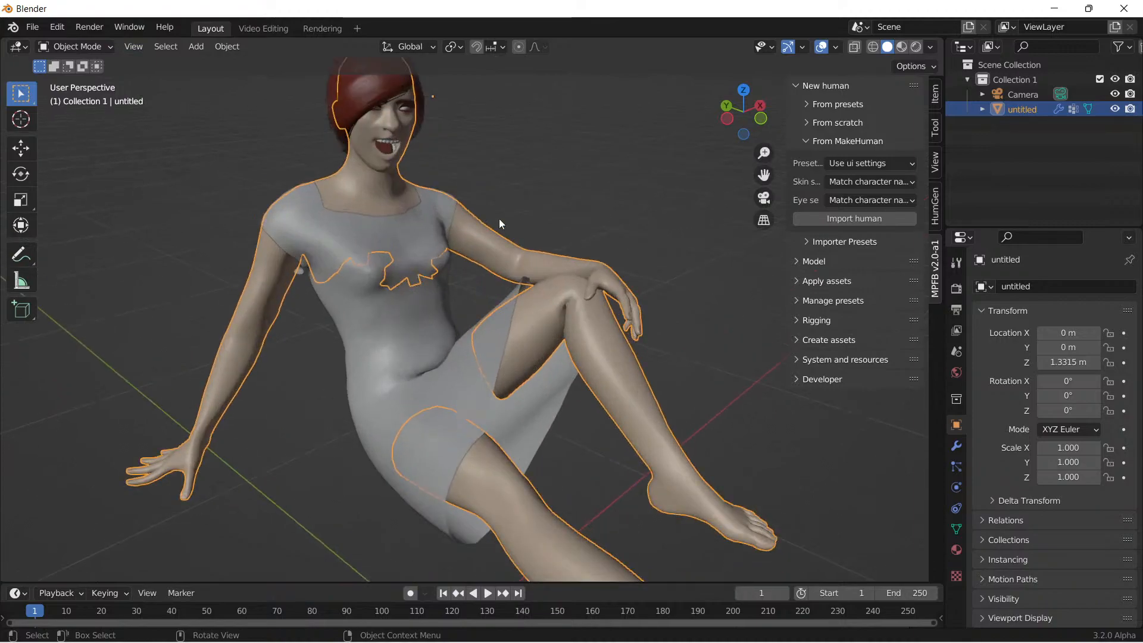
left_click(528, 188)
scroll(530, 185, "down", 2)
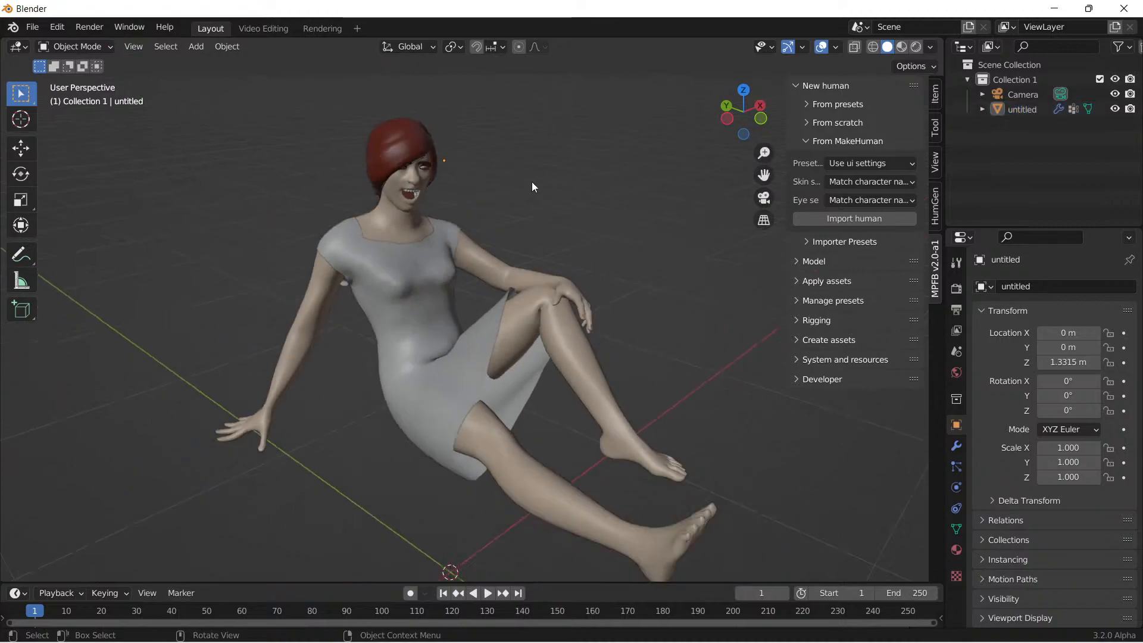
Step: Change the viewport shading to Rendered and inspect the imported character from the side
left_click(915, 48)
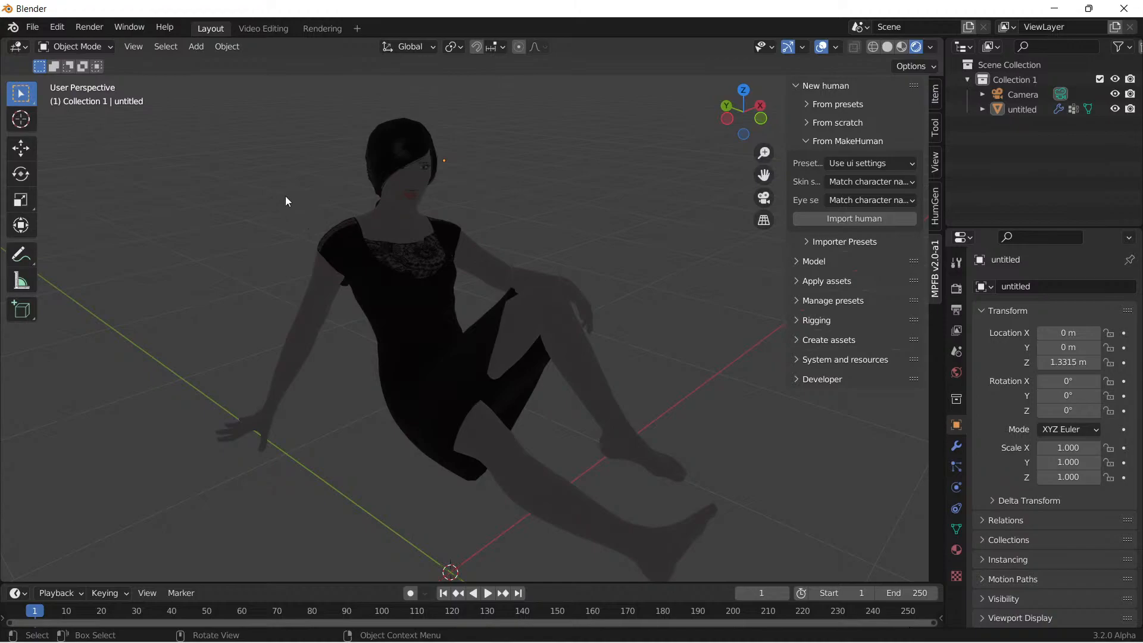
scroll(214, 131, "down", 10)
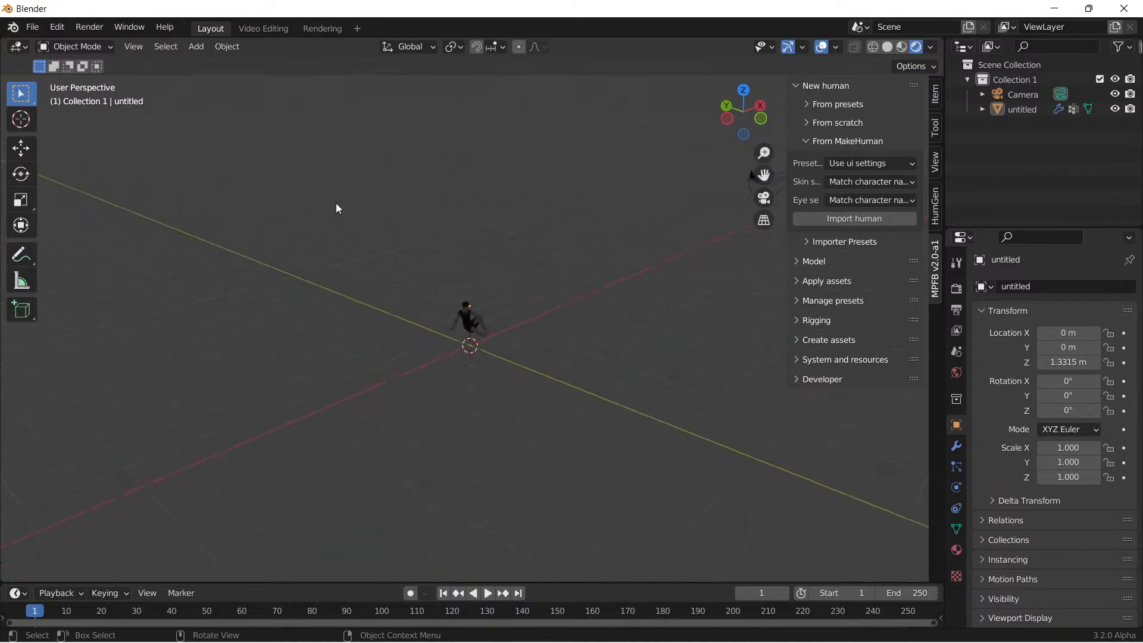
scroll(598, 247, "up", 5)
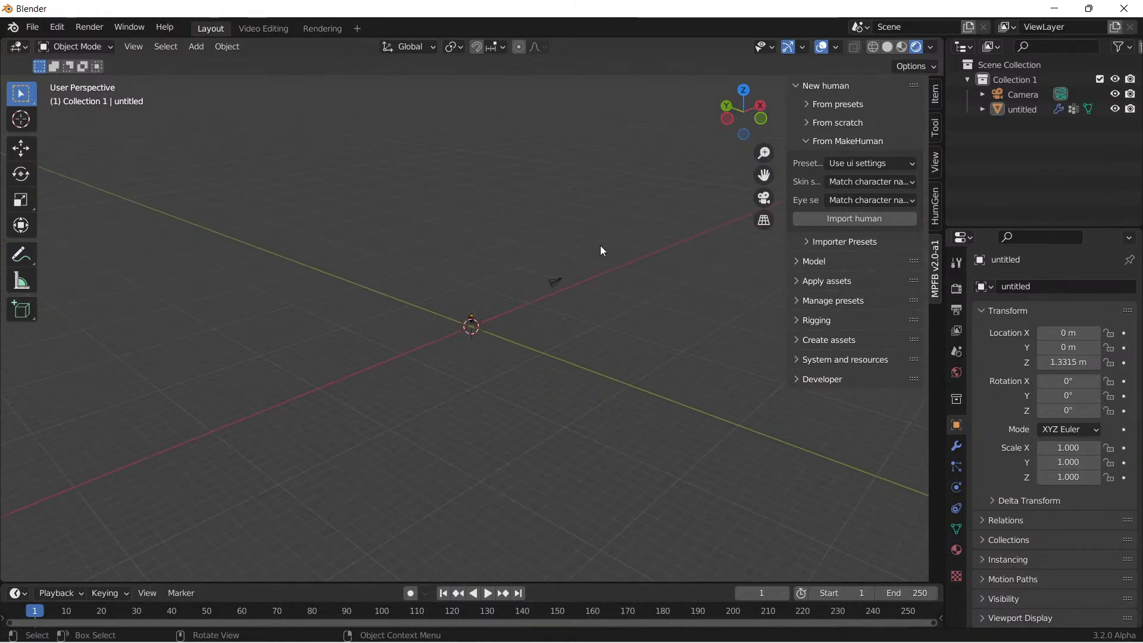
scroll(599, 256, "up", 4)
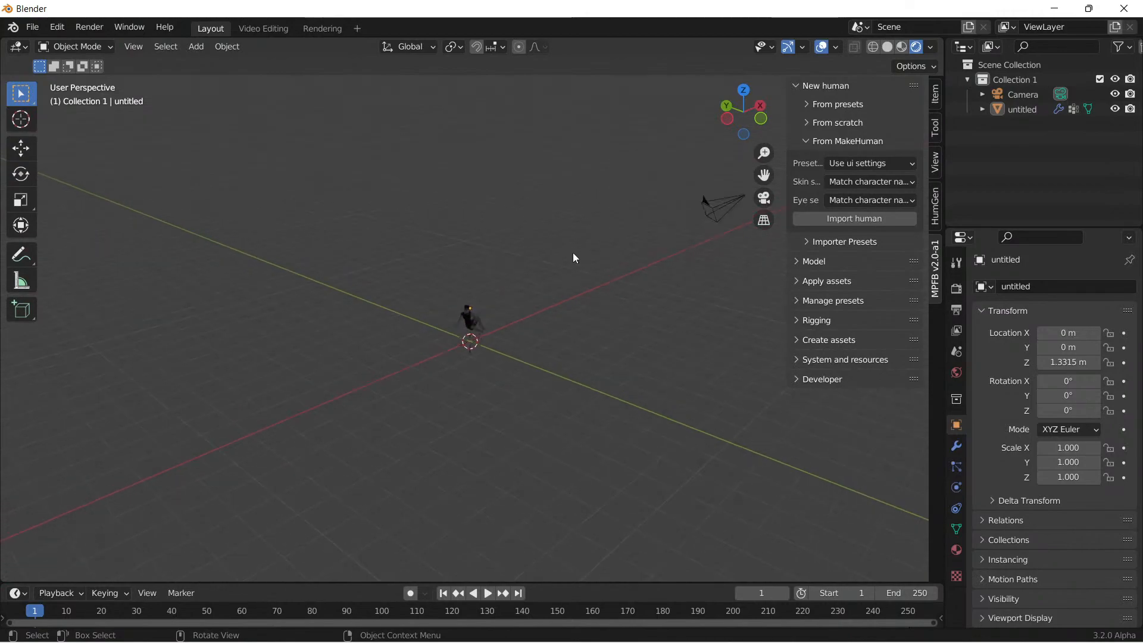
scroll(572, 262, "up", 3)
middle_click_drag(431, 393, 501, 351)
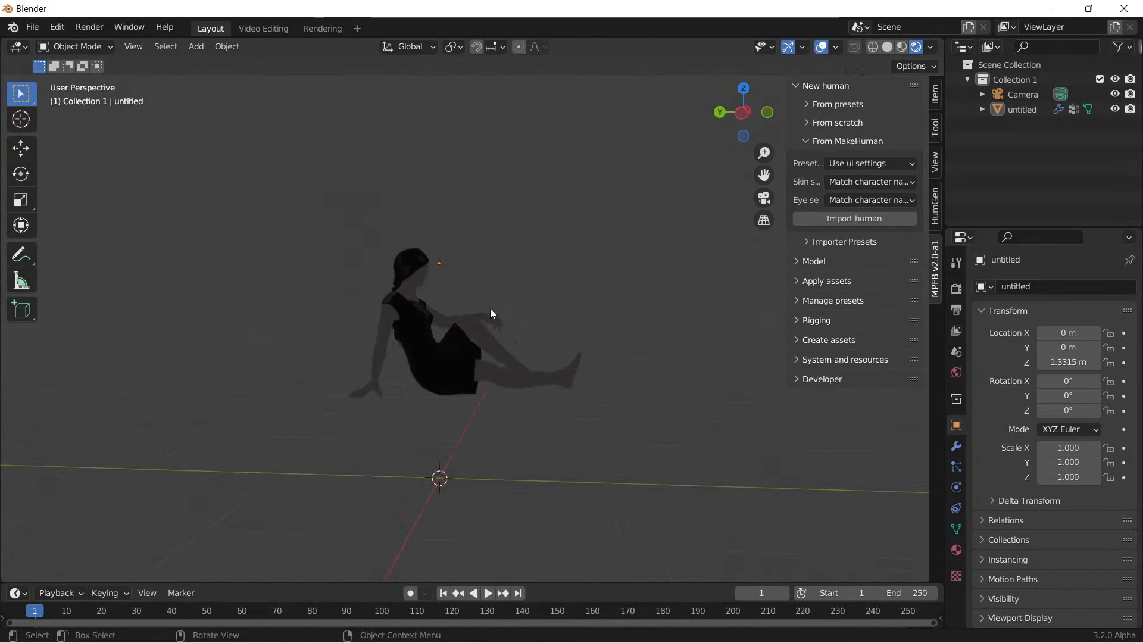
Step: Place the 3D cursor in front of the character beside her head and add a point light there
left_click(21, 120)
left_click(522, 261)
middle_click_drag(605, 286, 437, 302)
left_click(402, 255)
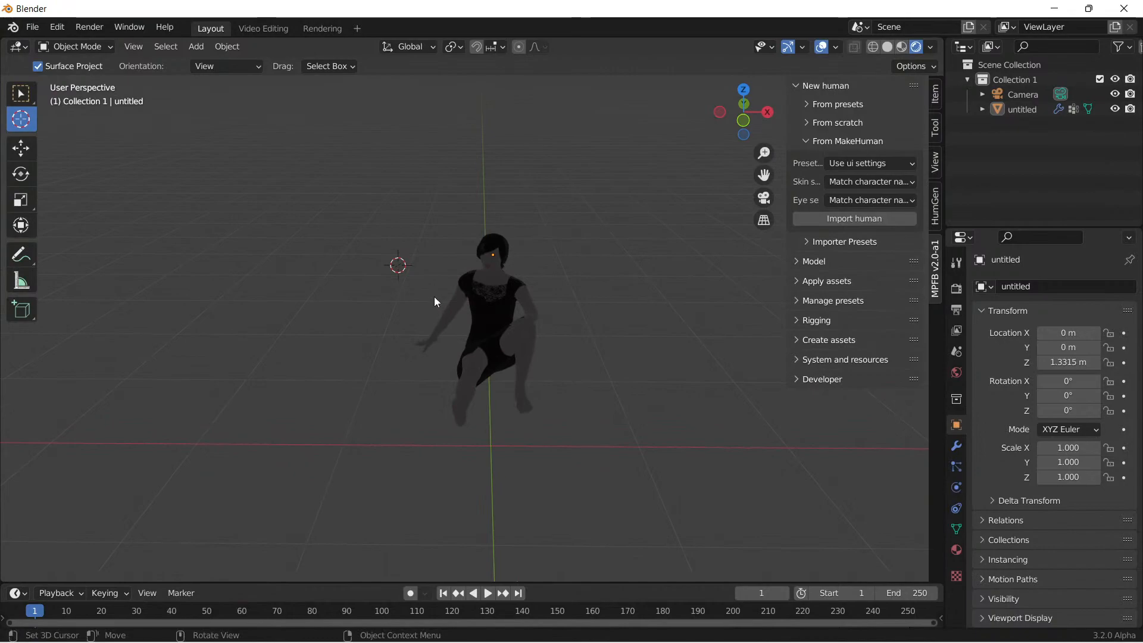
left_click(196, 47)
mouse_move(229, 249)
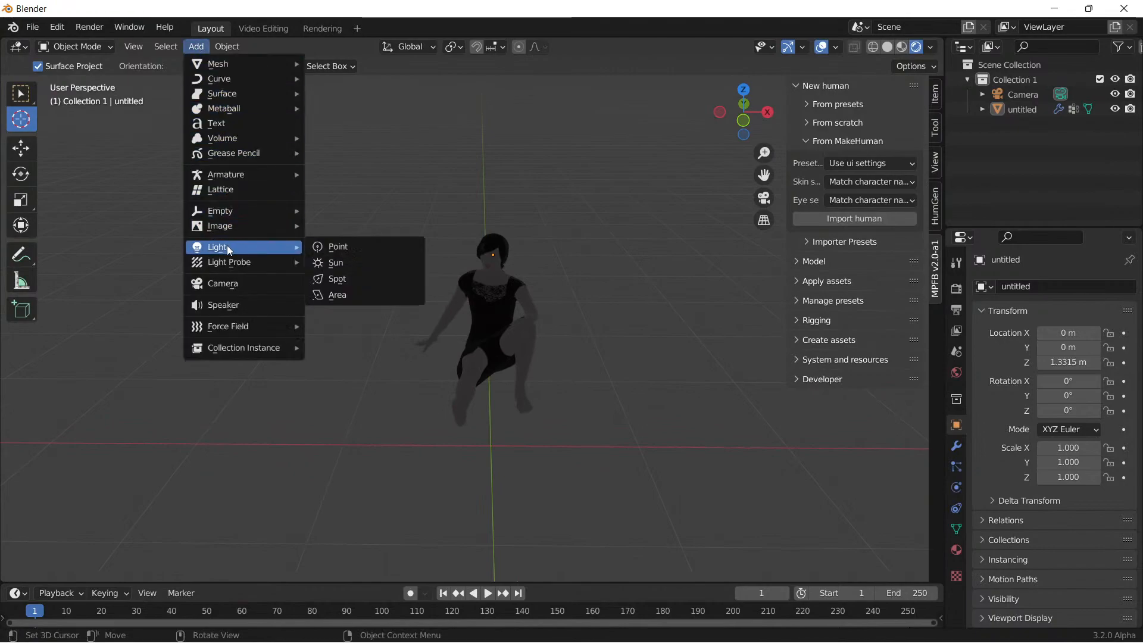
left_click(348, 246)
Step: Inspect the lit character up close from the front and at an angle
scroll(443, 276, "up", 4)
scroll(445, 276, "up", 3)
middle_click_drag(447, 274, 462, 177)
scroll(500, 223, "down", 2)
scroll(484, 228, "up", 2)
scroll(484, 228, "down", 3)
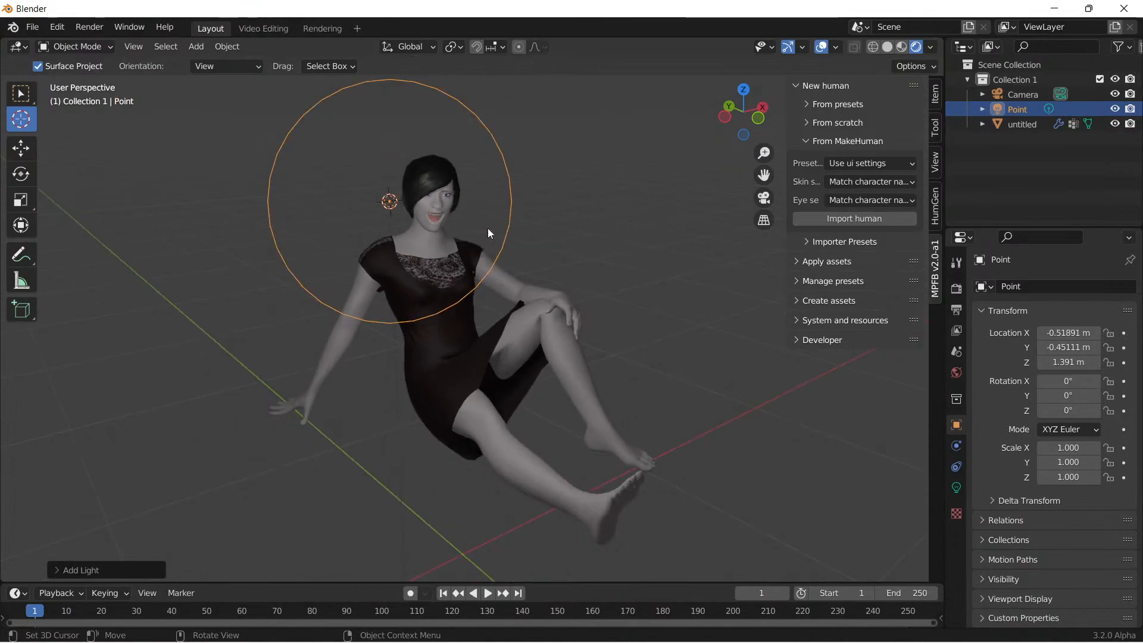
scroll(487, 227, "up", 1)
middle_click_drag(633, 222, 585, 224)
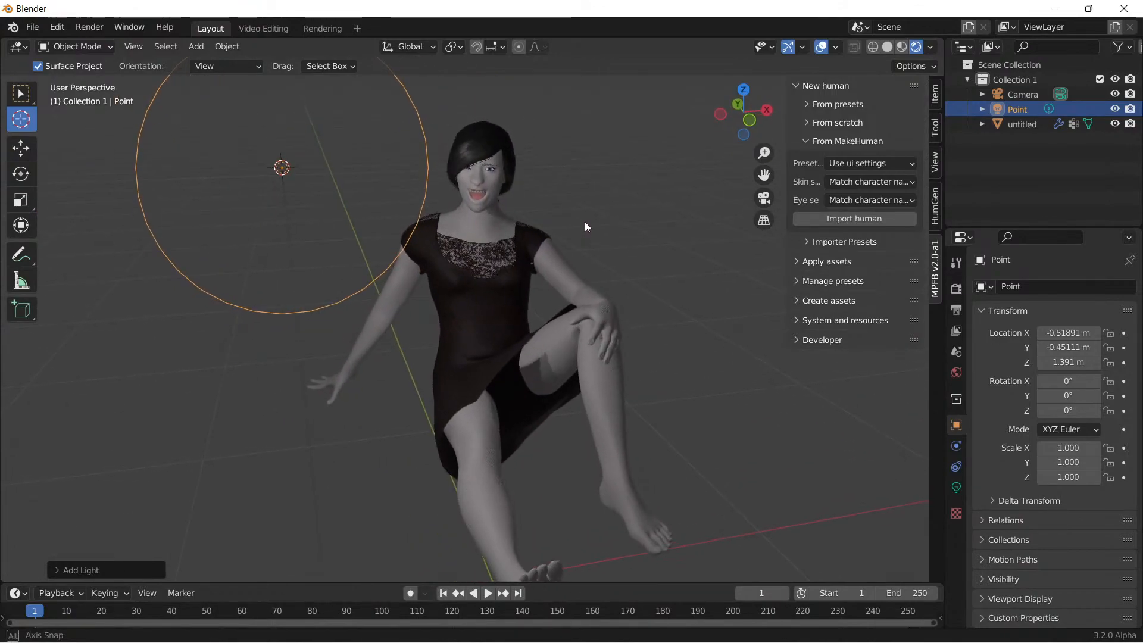
scroll(584, 222, "up", 1)
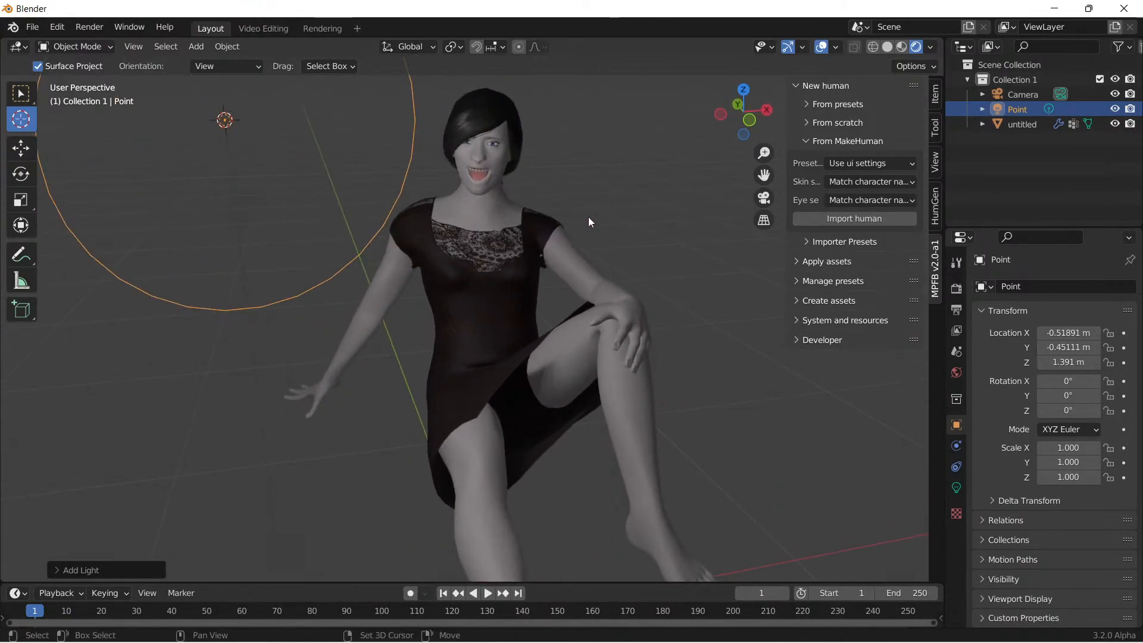
Step: Duplicate the point light twice, placing one copy across the character's front and the other behind her at about Y 1.25 m
key("shift+d")
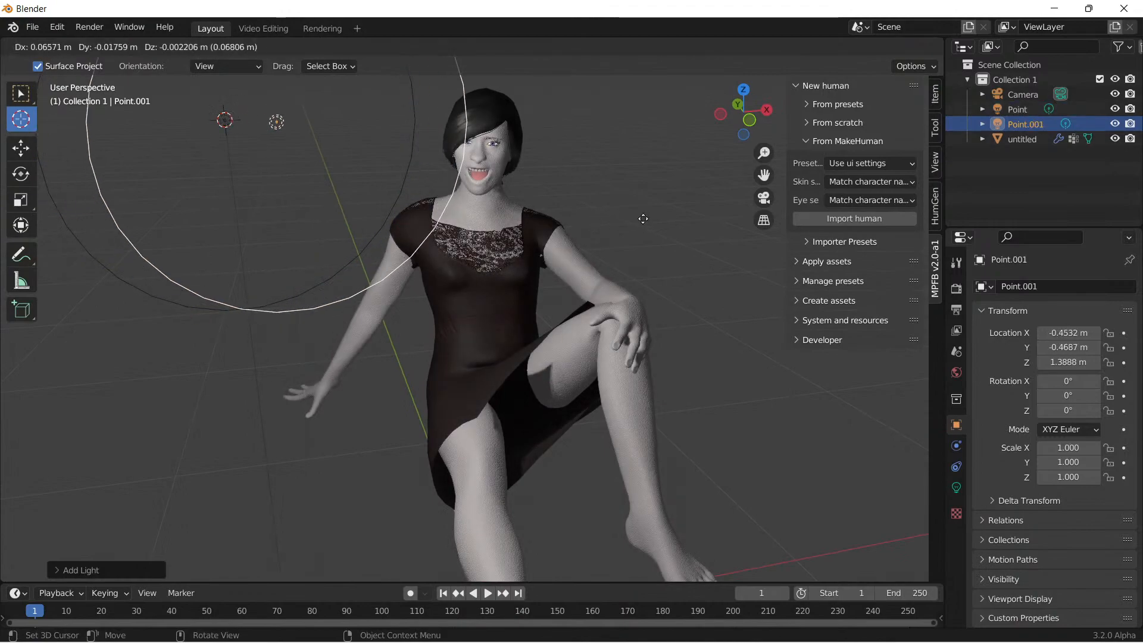
left_click(302, 222)
middle_click_drag(98, 324, 481, 310)
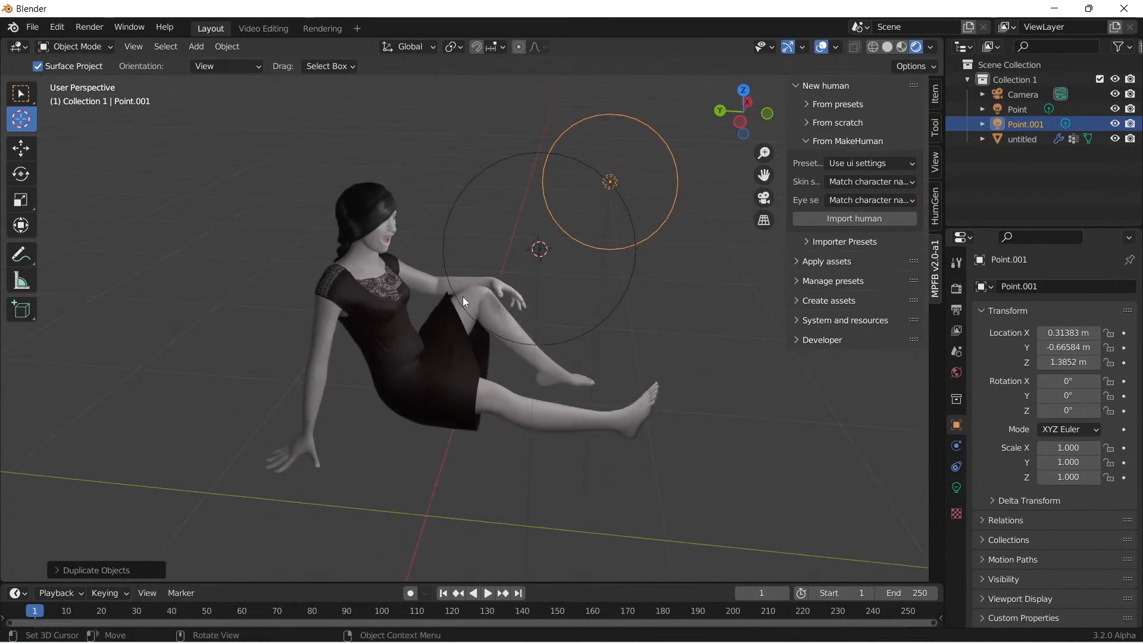
key("shift+d")
key("Return")
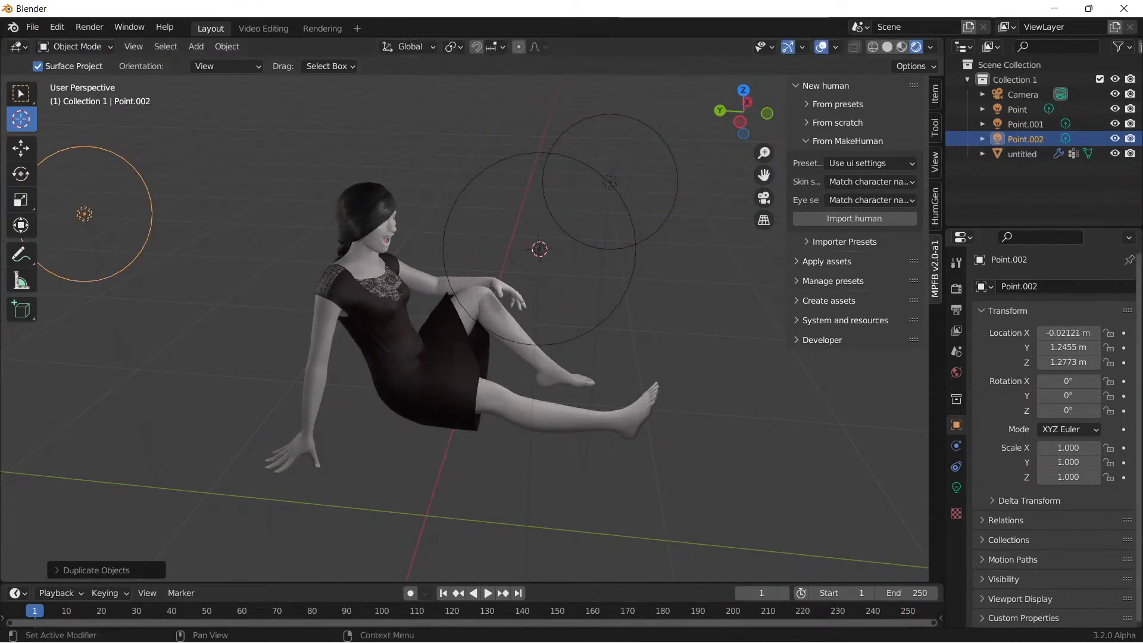
Step: Switch back to the select tool and return the 3D cursor to the world origin
middle_click_drag(577, 222, 481, 200)
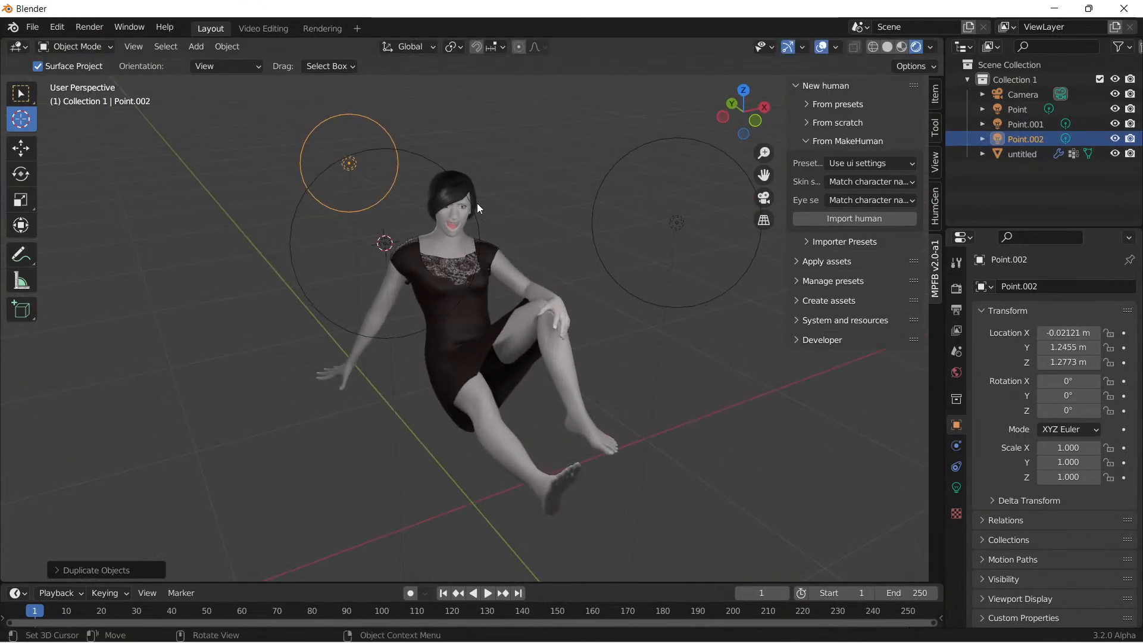
left_click(475, 209)
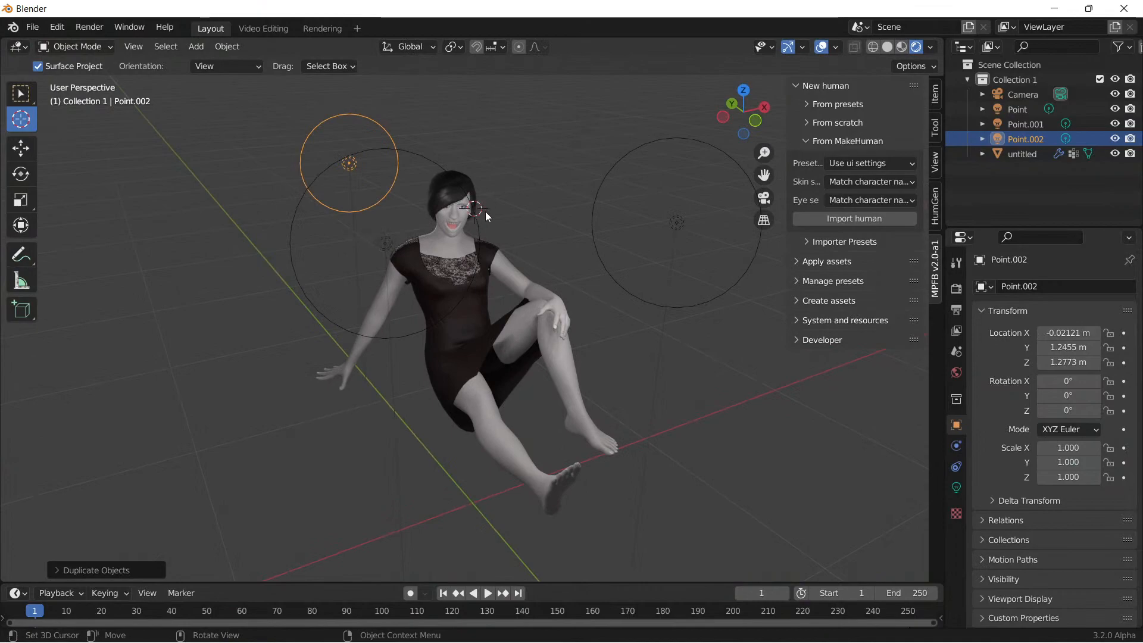
left_click(21, 93)
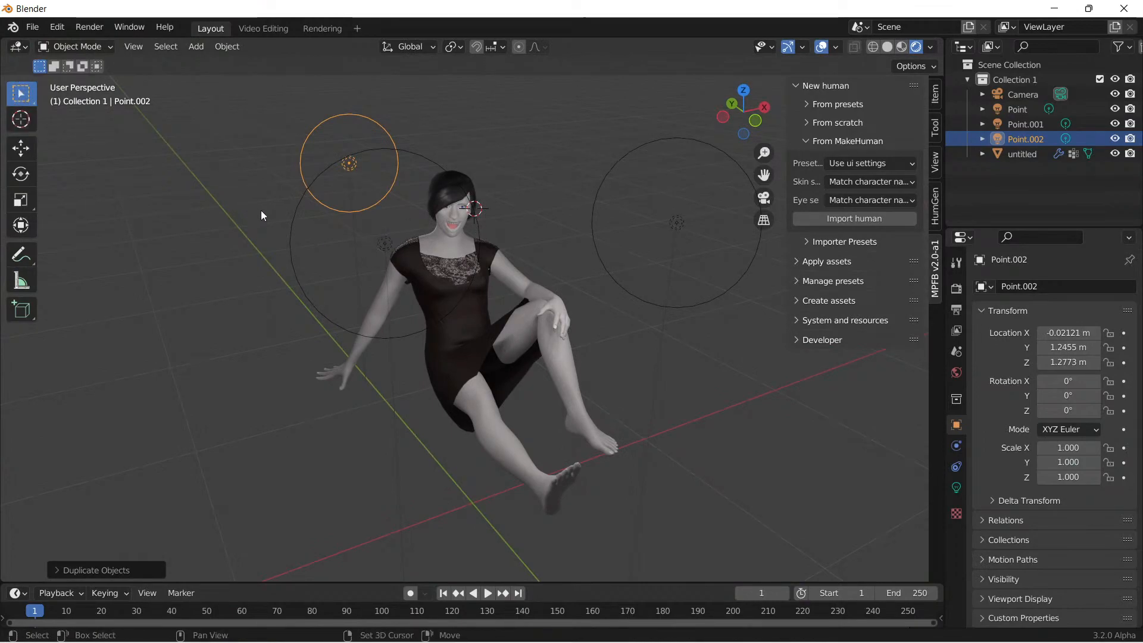
key("shift+s")
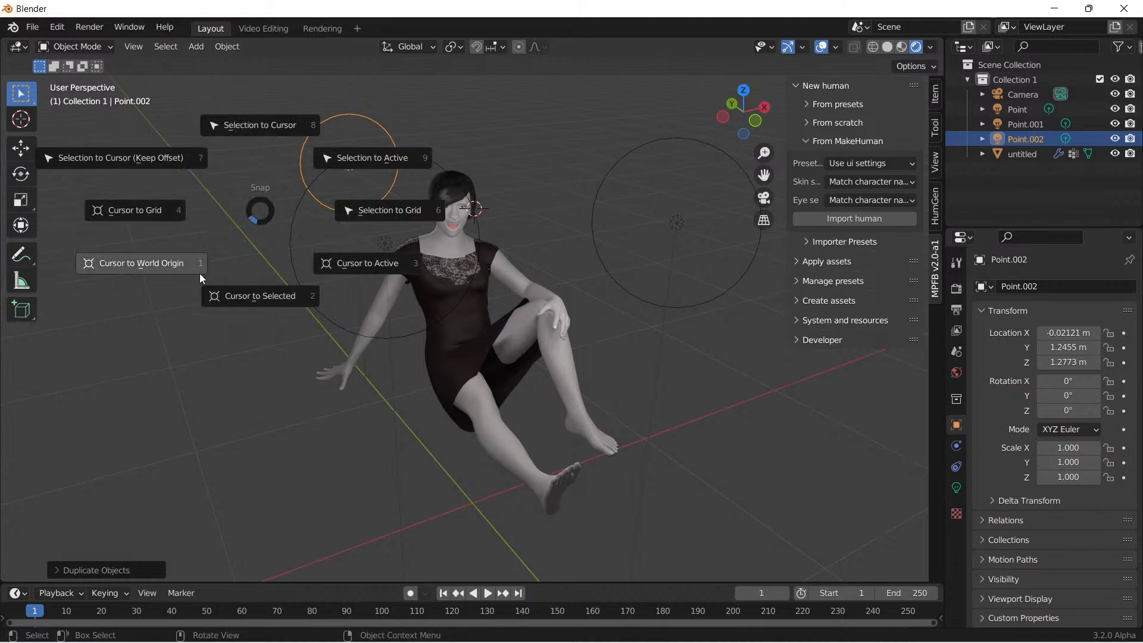
left_click(162, 262)
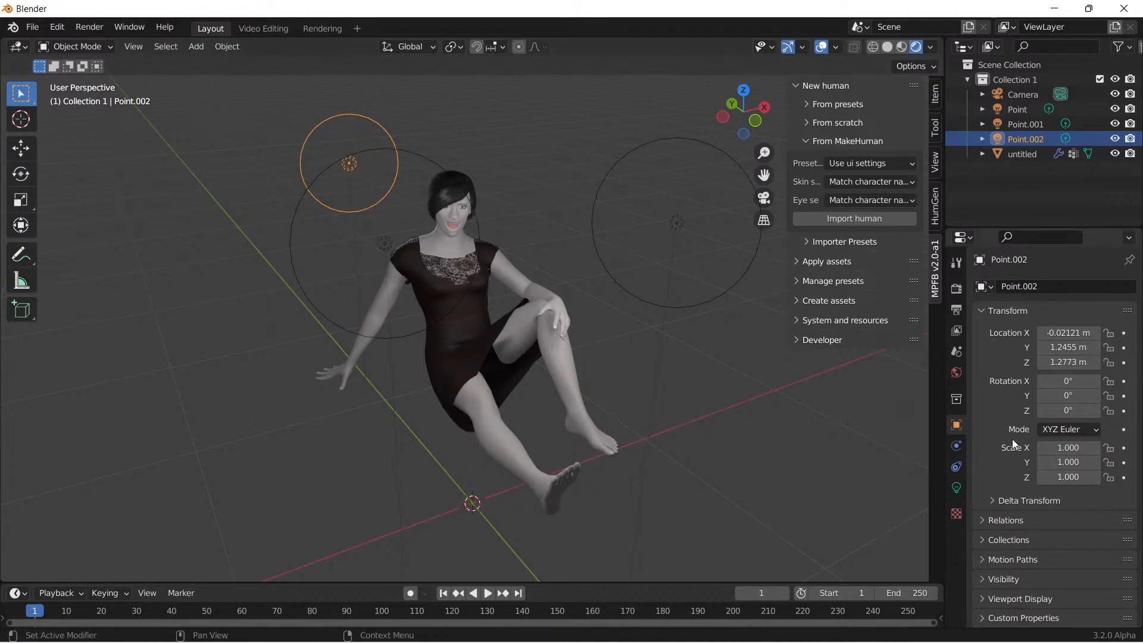
Step: Select the two point lights in front of the character and raise the active light's power to 49.4 W
middle_click_drag(455, 266, 400, 224)
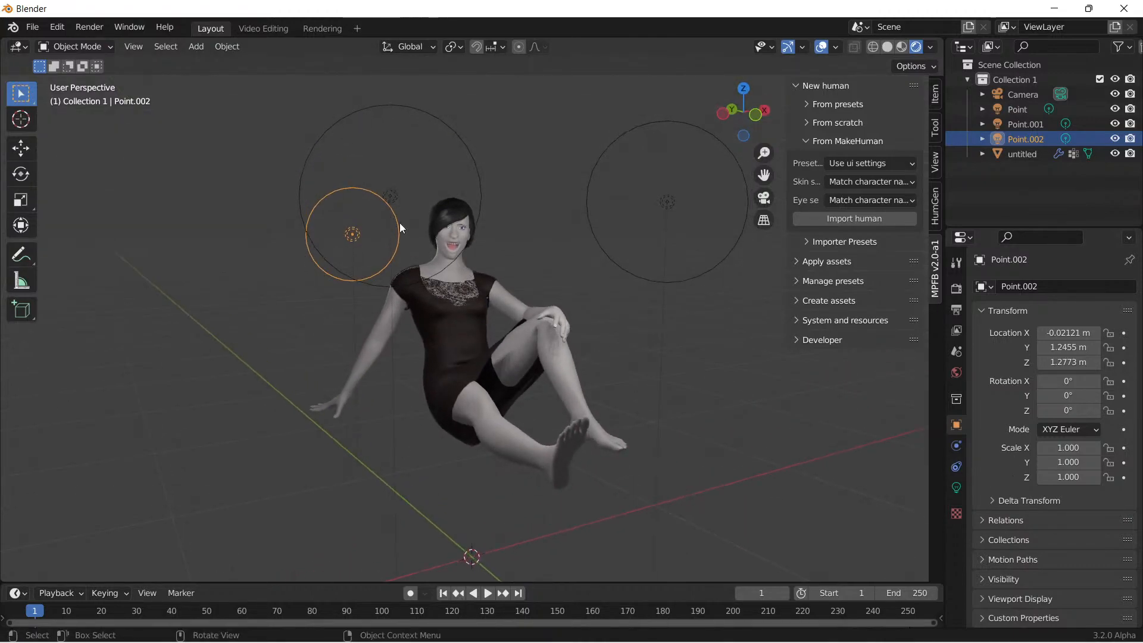
left_click(395, 200)
middle_click_drag(460, 200, 620, 229)
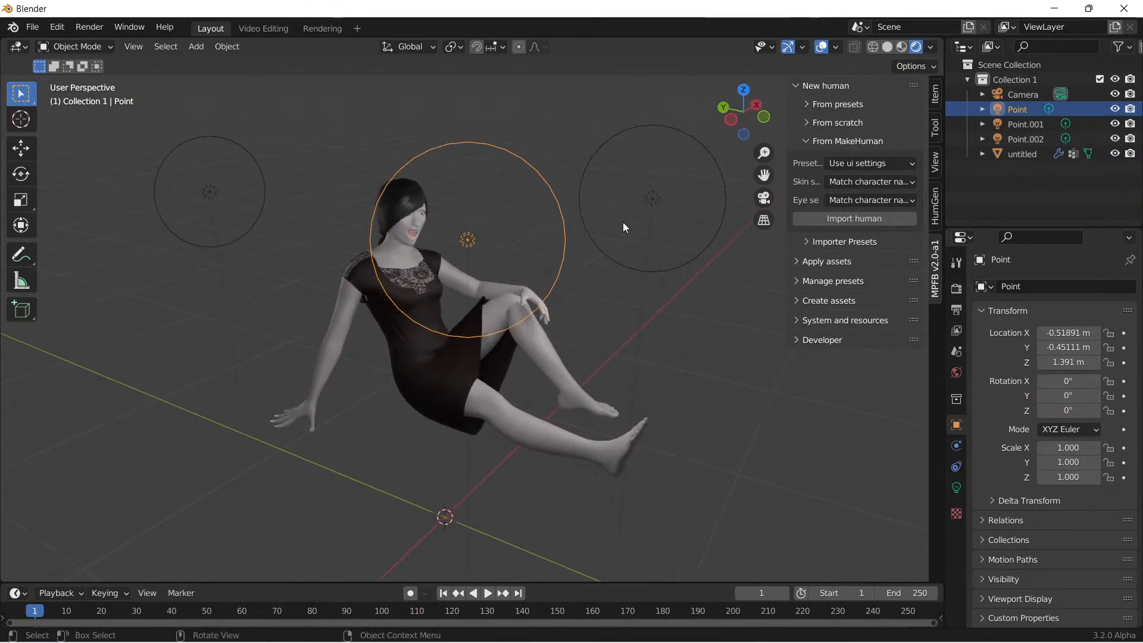
left_click(662, 199, "shift")
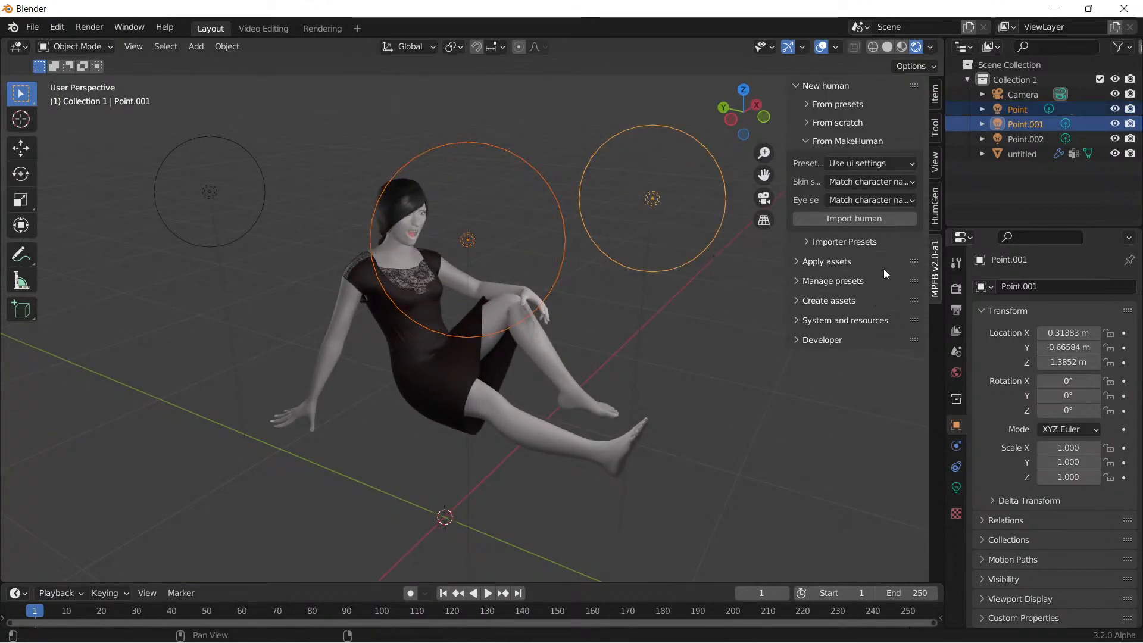
left_click(957, 487)
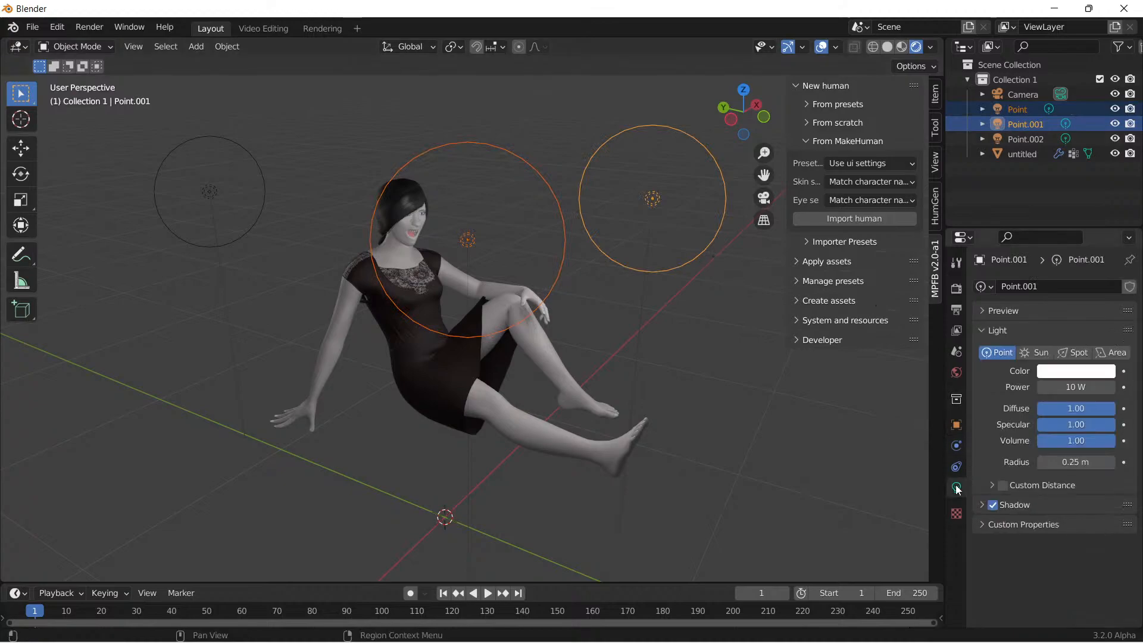
left_click_drag(1072, 387, 1125, 387)
Step: Examine the character's face, skin, hair and lace dress in close-up under the brighter lighting
scroll(355, 373, "up", 4)
middle_click_drag(356, 373, 397, 287)
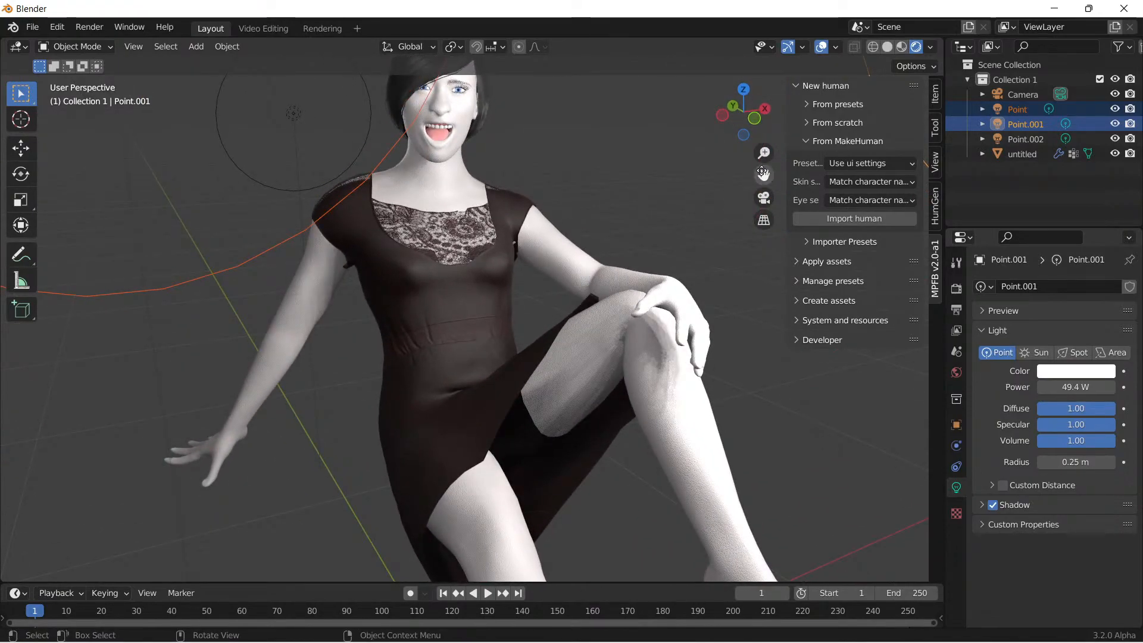
scroll(492, 263, "up", 5)
scroll(533, 200, "up", 1)
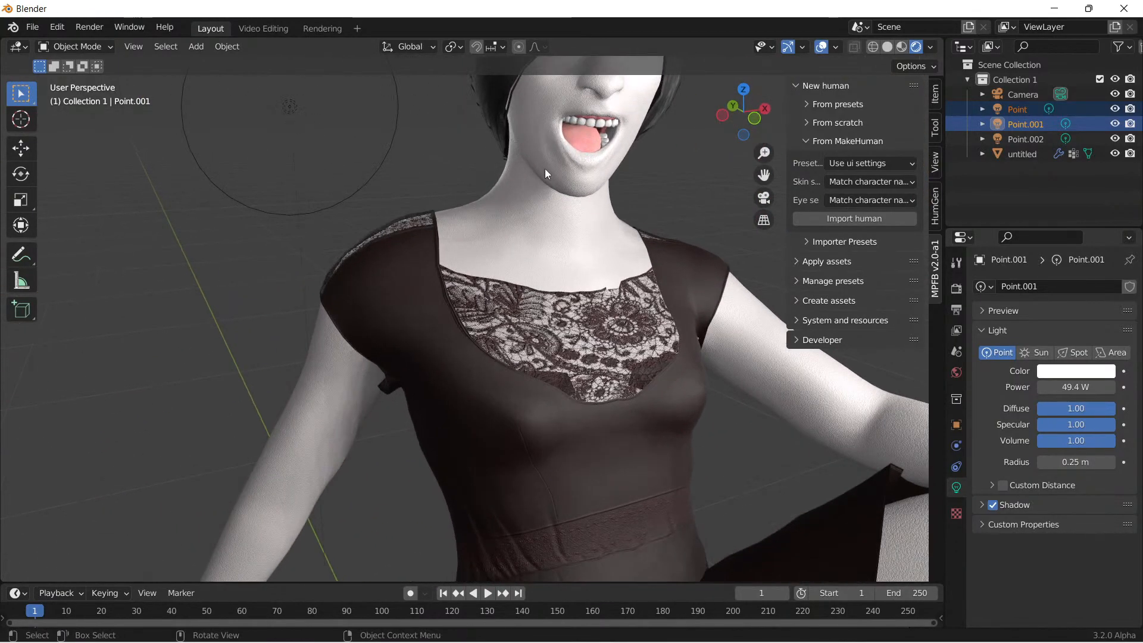
middle_click_drag(734, 193, 571, 173)
left_click_drag(764, 174, 583, 54)
middle_click_drag(489, 357, 569, 289)
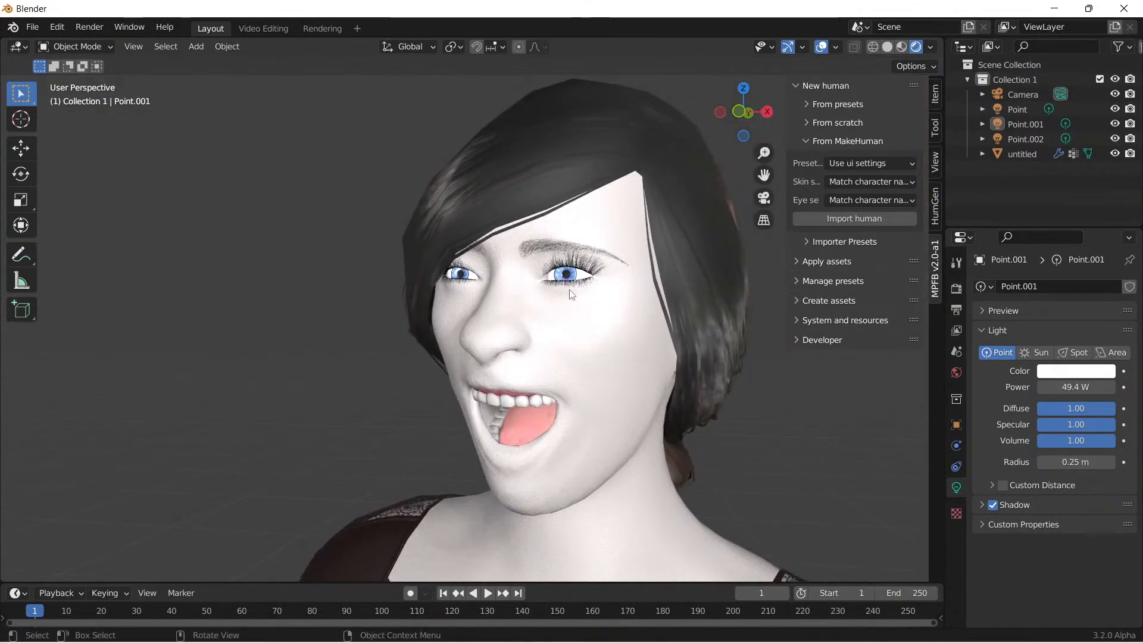
left_click_drag(755, 189, 535, 306)
middle_click_drag(532, 264, 620, 297)
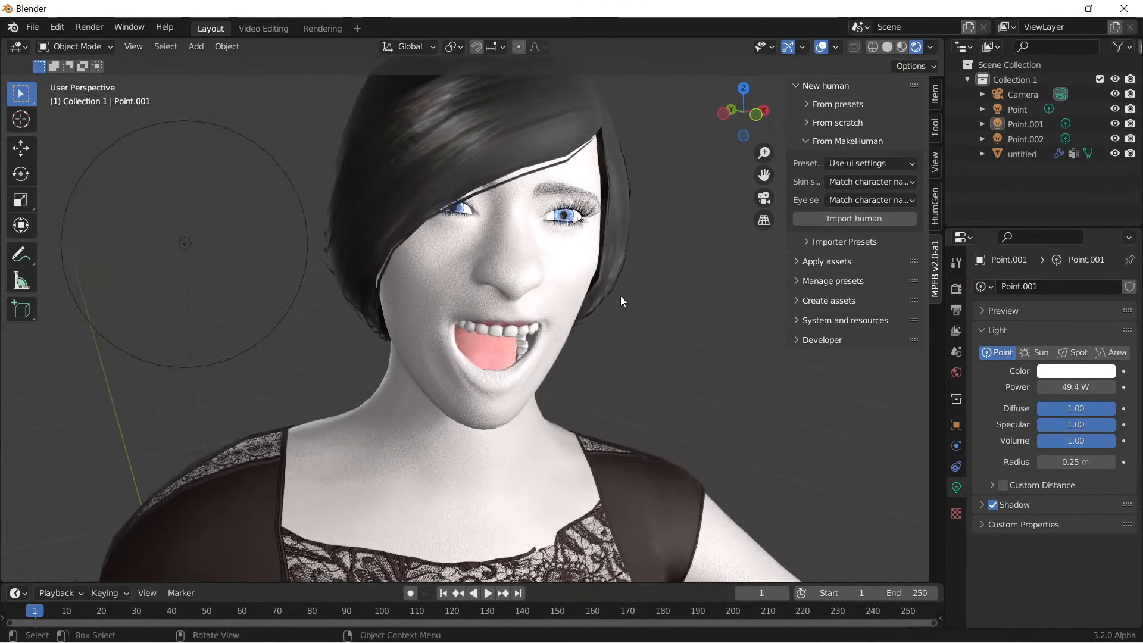
mouse_move(595, 640)
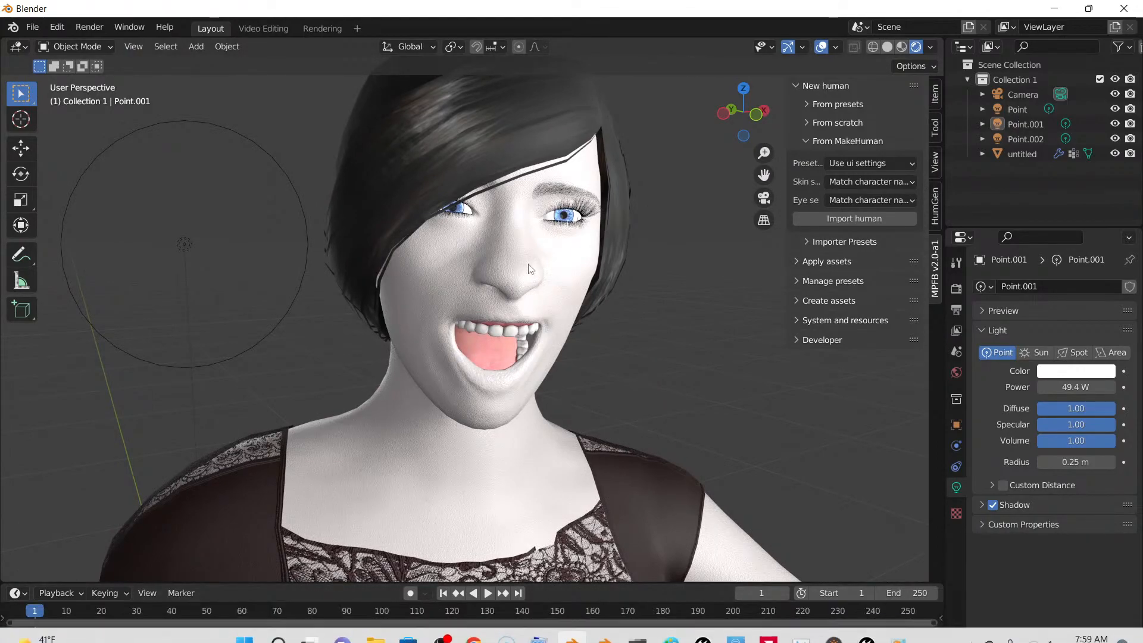
middle_click_drag(661, 259, 649, 315)
scroll(620, 309, "down", 5)
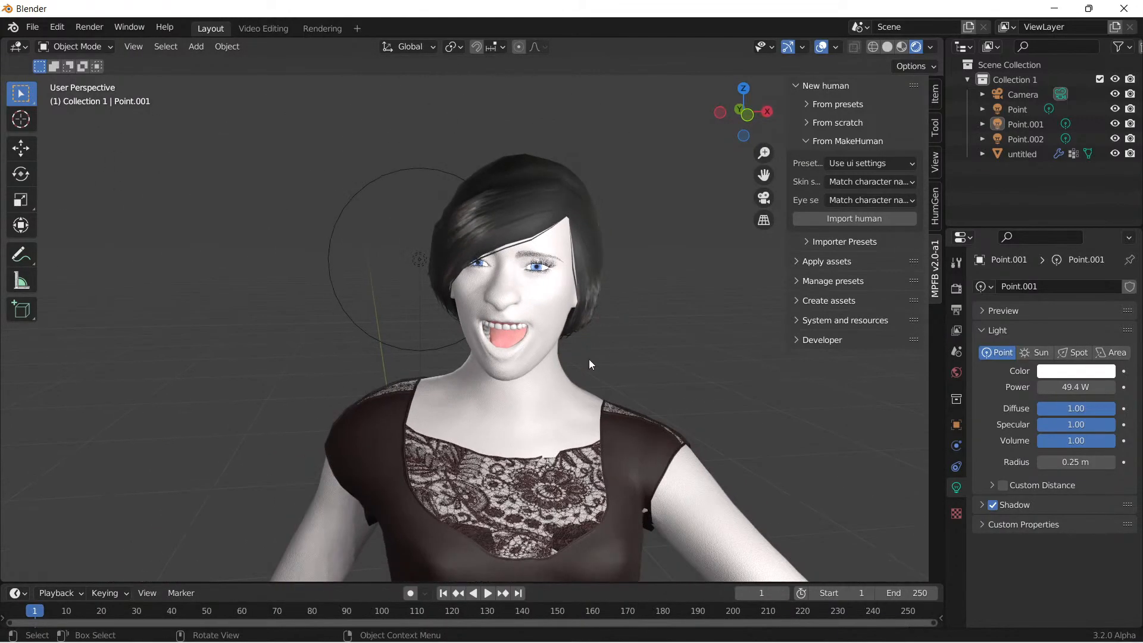
Step: Switch to MakeHuman, set the character's skin material to Old caucasian female and check it on the face
left_click(844, 632)
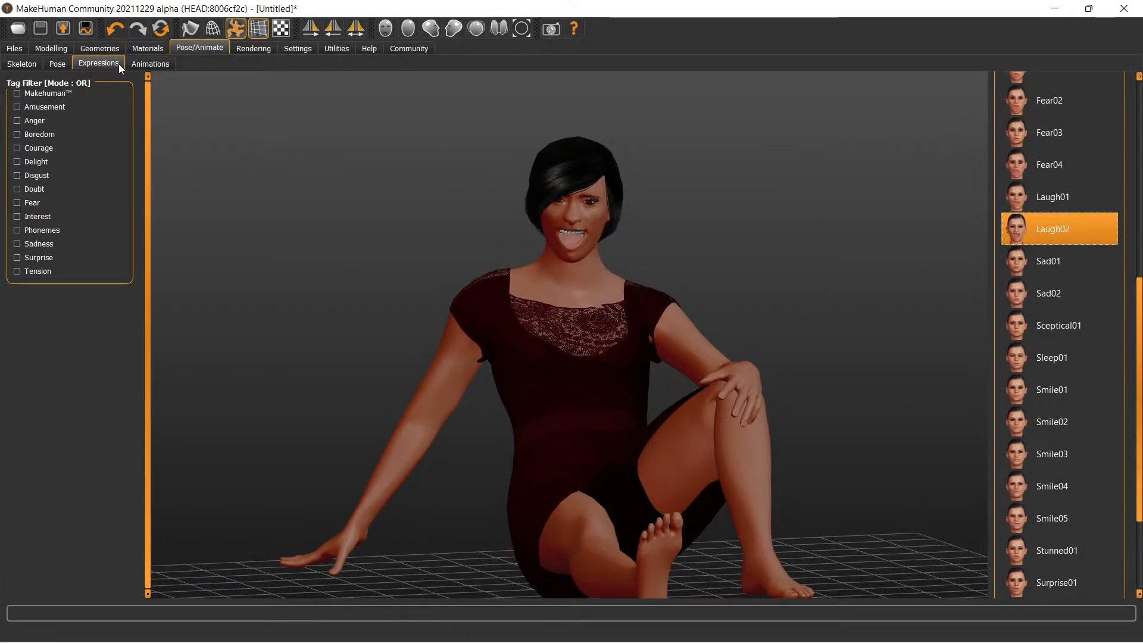
left_click(156, 51)
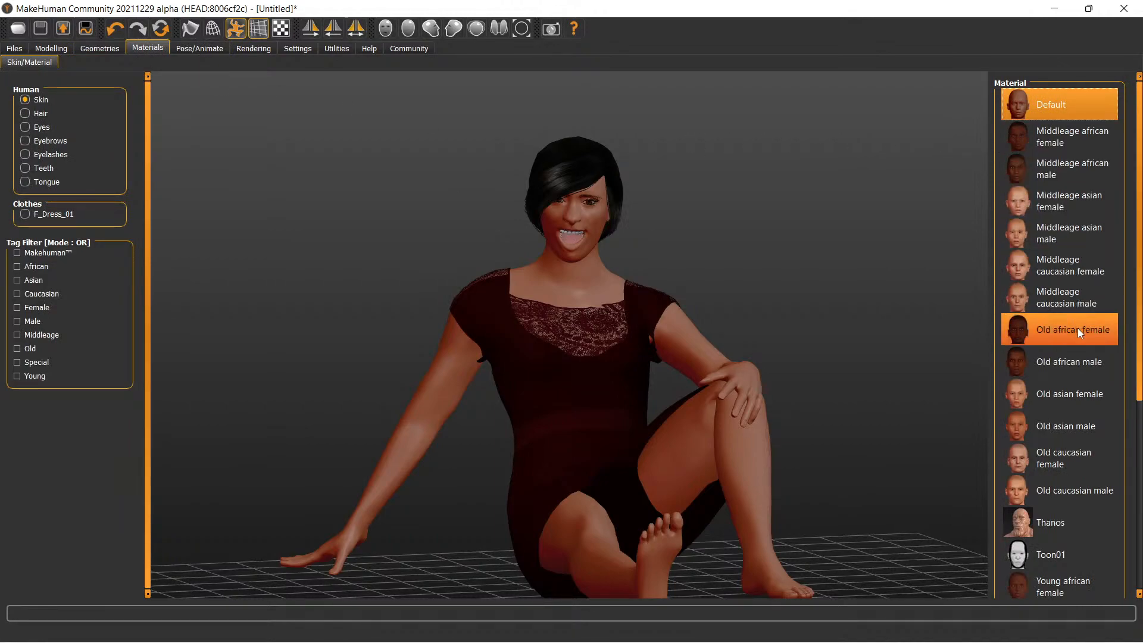
left_click(1084, 437)
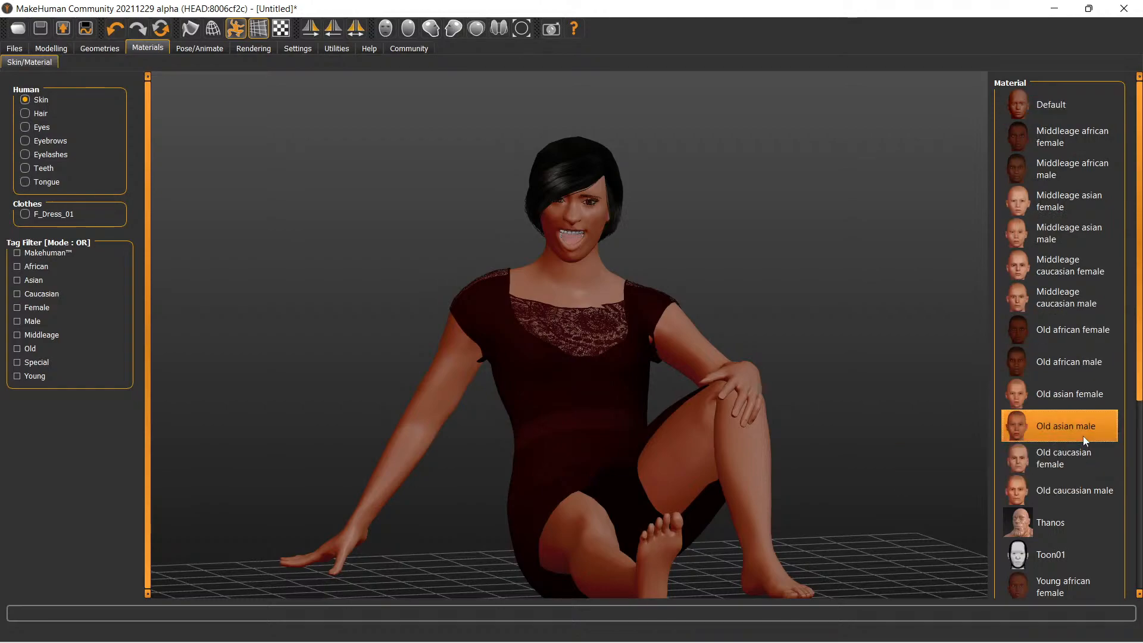
left_click(1080, 456)
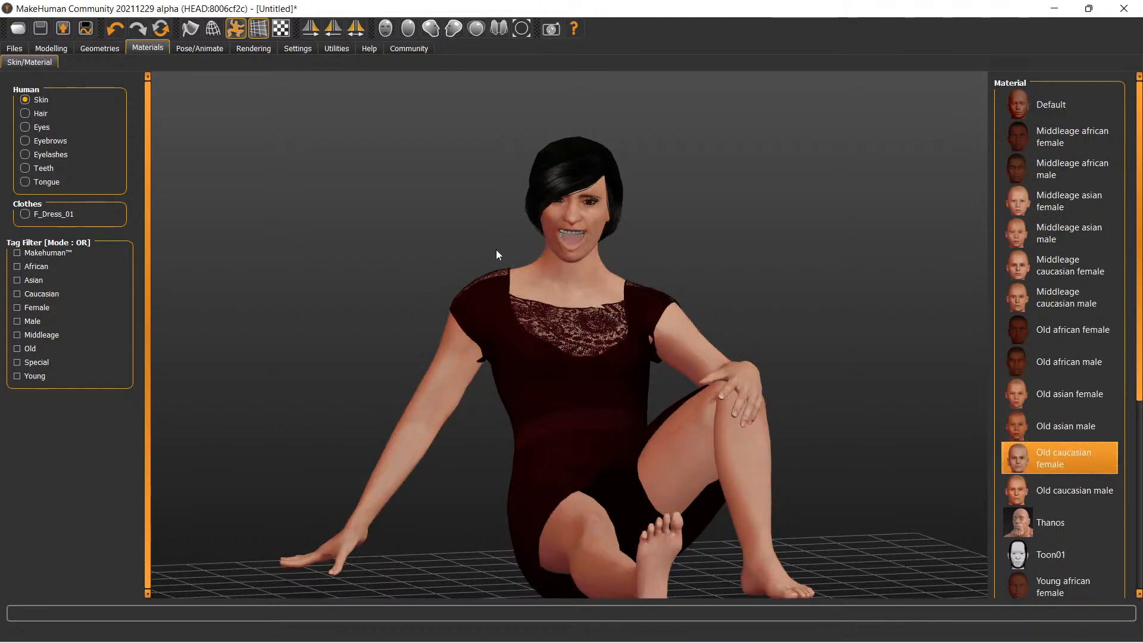
scroll(497, 245, "down", 3)
scroll(502, 239, "up", 8)
scroll(505, 236, "up", 2)
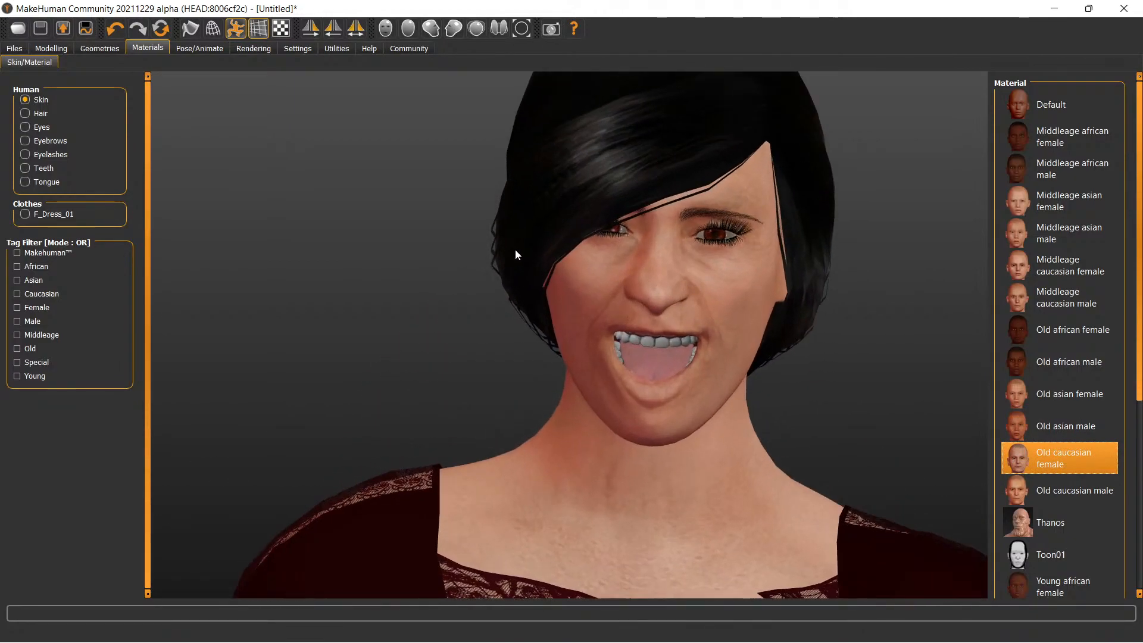
left_click_drag(722, 271, 699, 273)
Step: Switch back to Blender and review the Importer Presets options for the MakeHuman import
left_click(1054, 9)
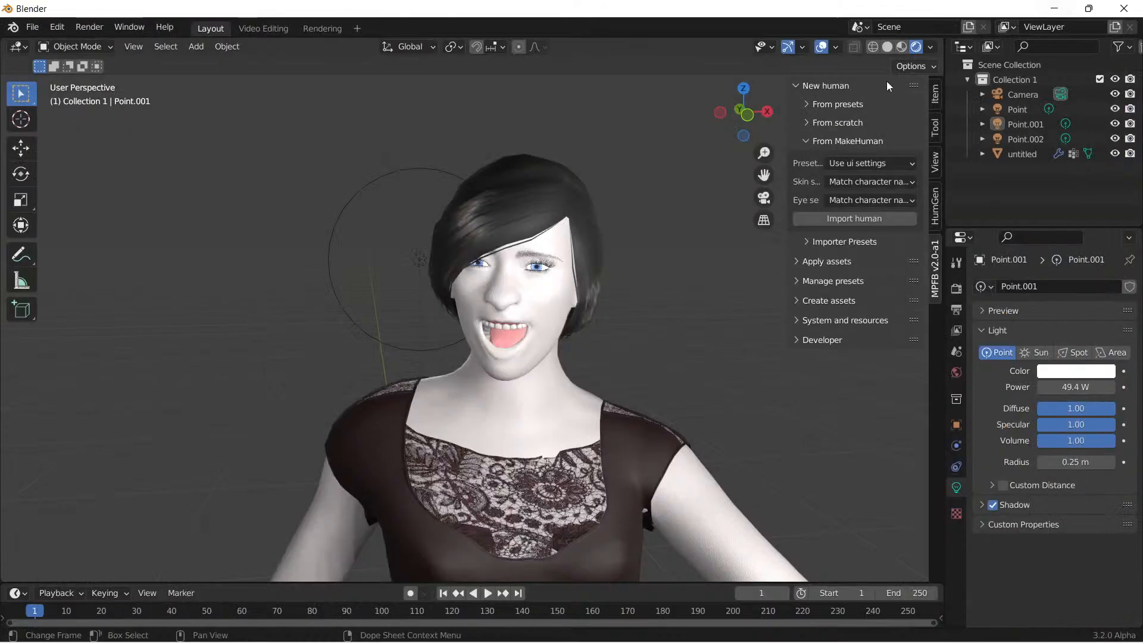
left_click(805, 241)
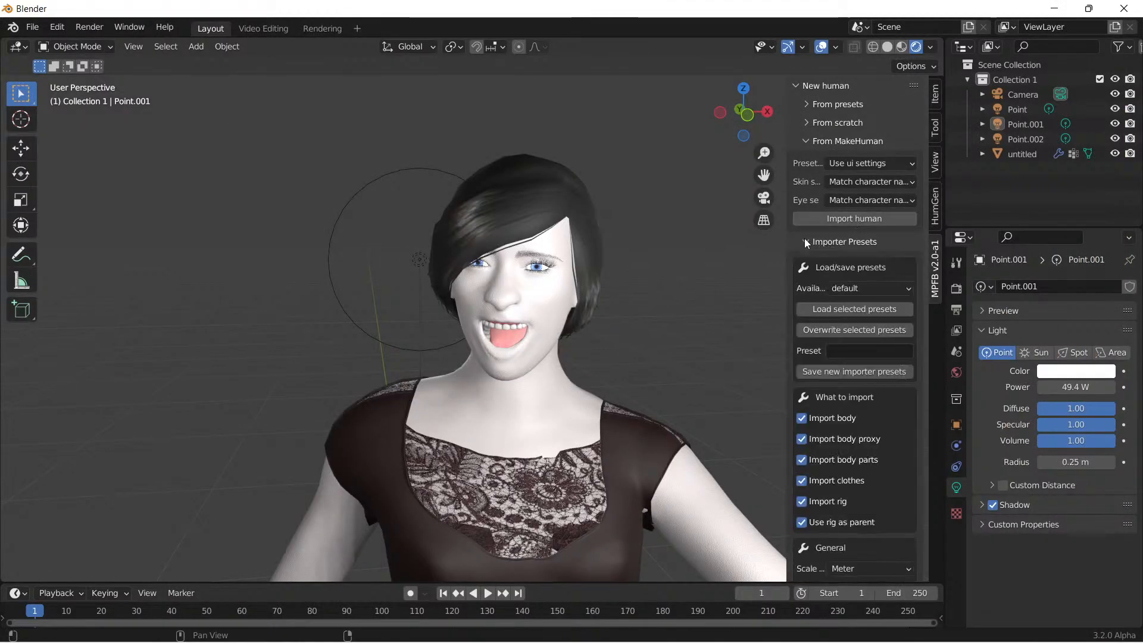
left_click(805, 240)
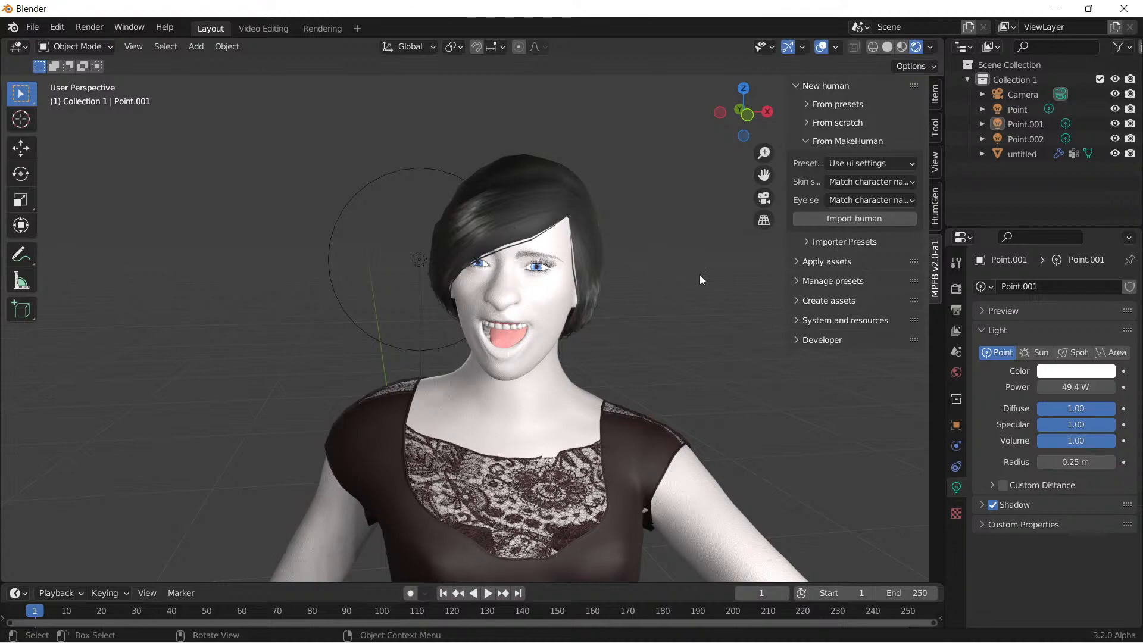
left_click(853, 218)
Step: Delete the imported character's body, hair and lace dress from the scene
scroll(564, 258, "down", 4)
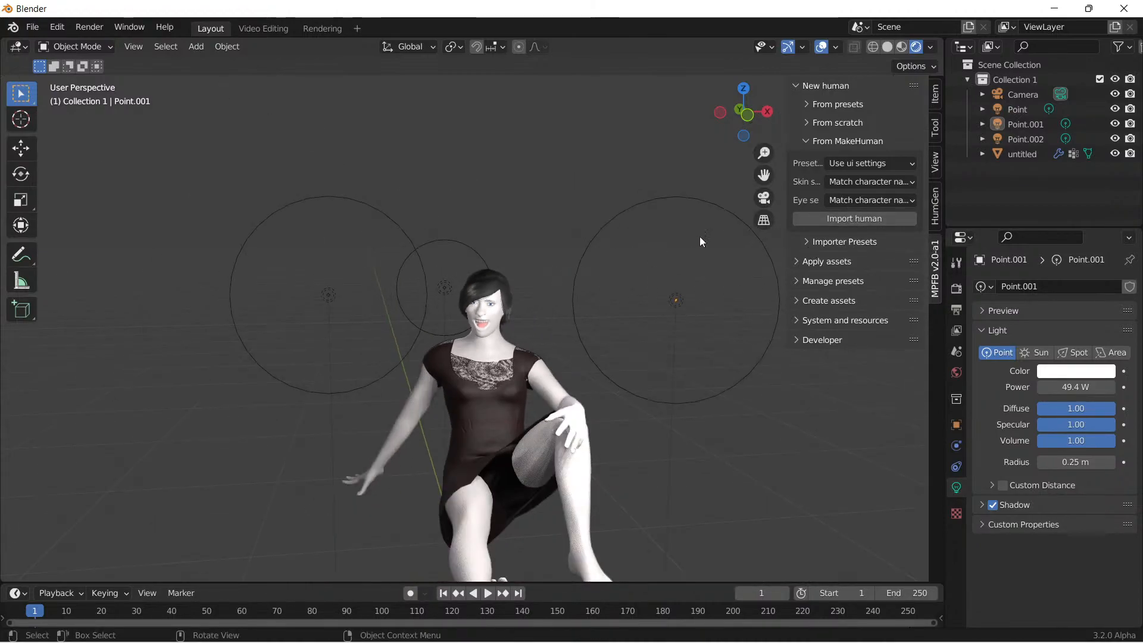
left_click(502, 325)
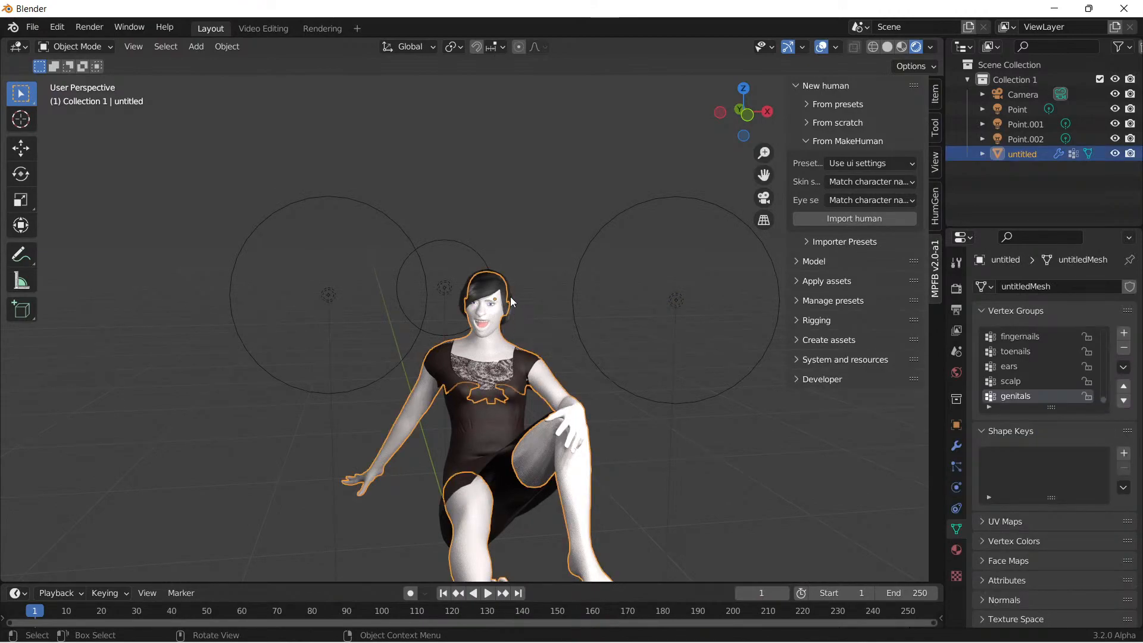
left_click(510, 296, "shift")
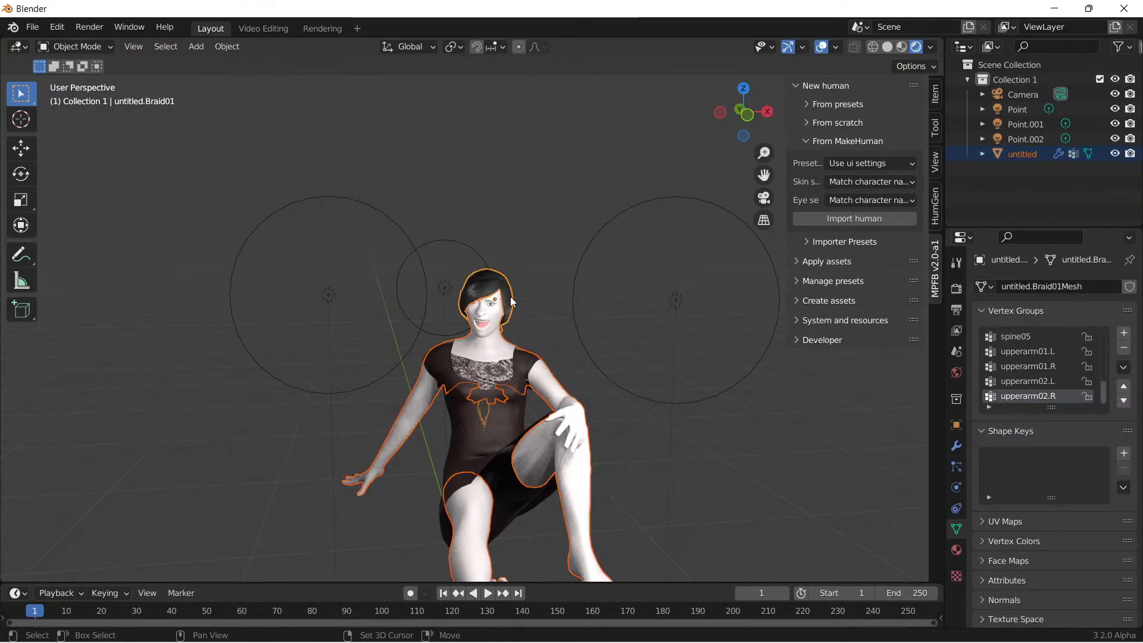
left_click(577, 444, "shift")
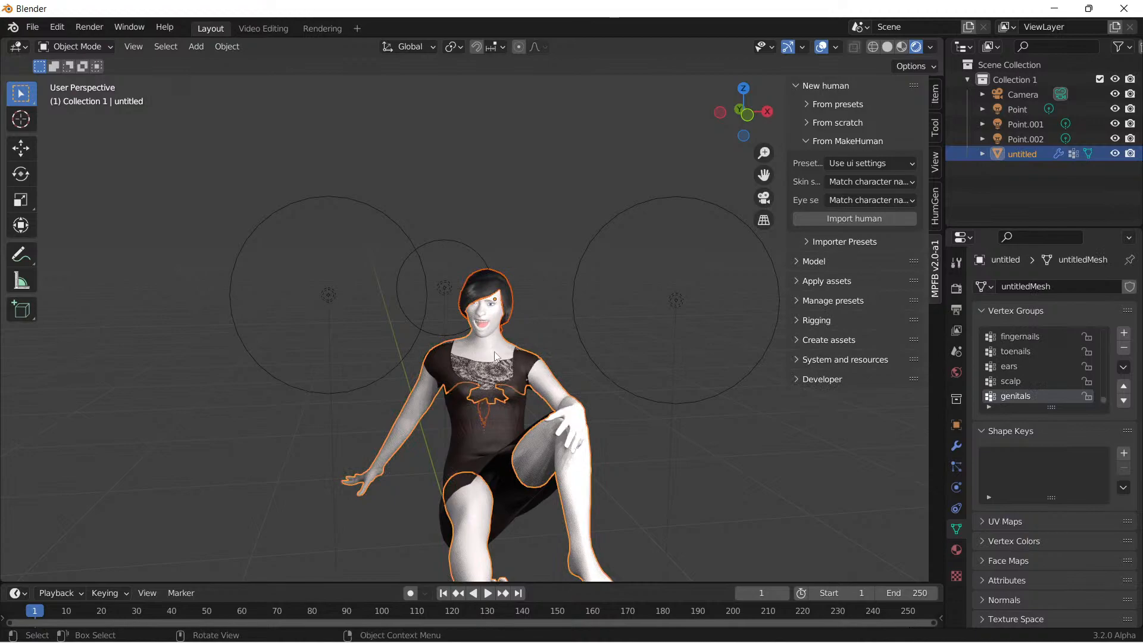
scroll(499, 399, "down", 3)
left_click(499, 397, "shift")
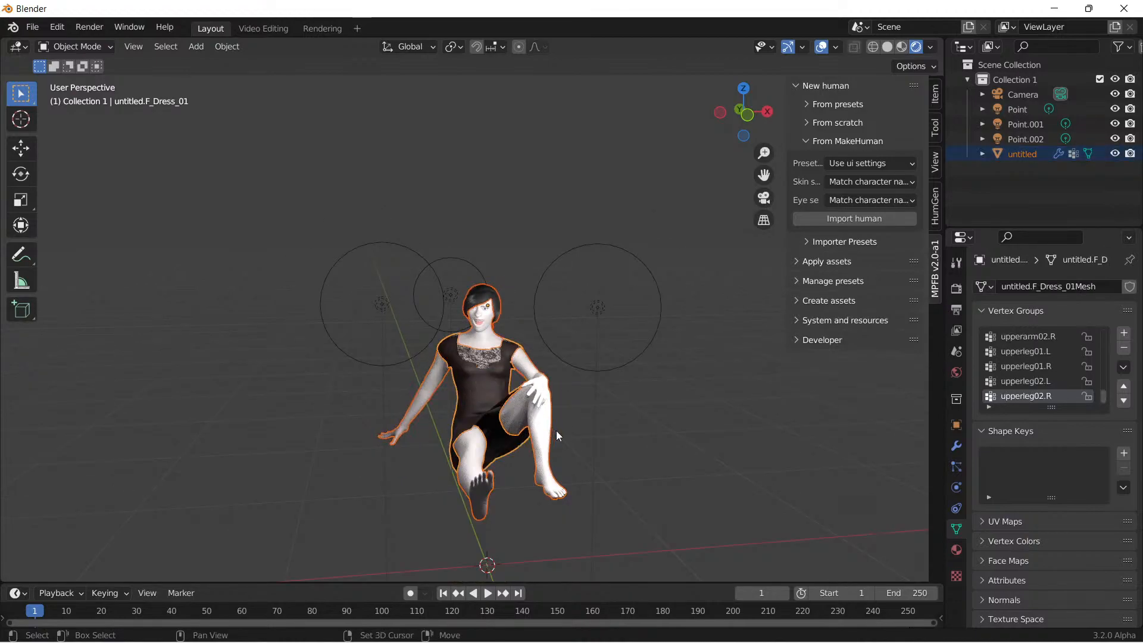
key("Delete")
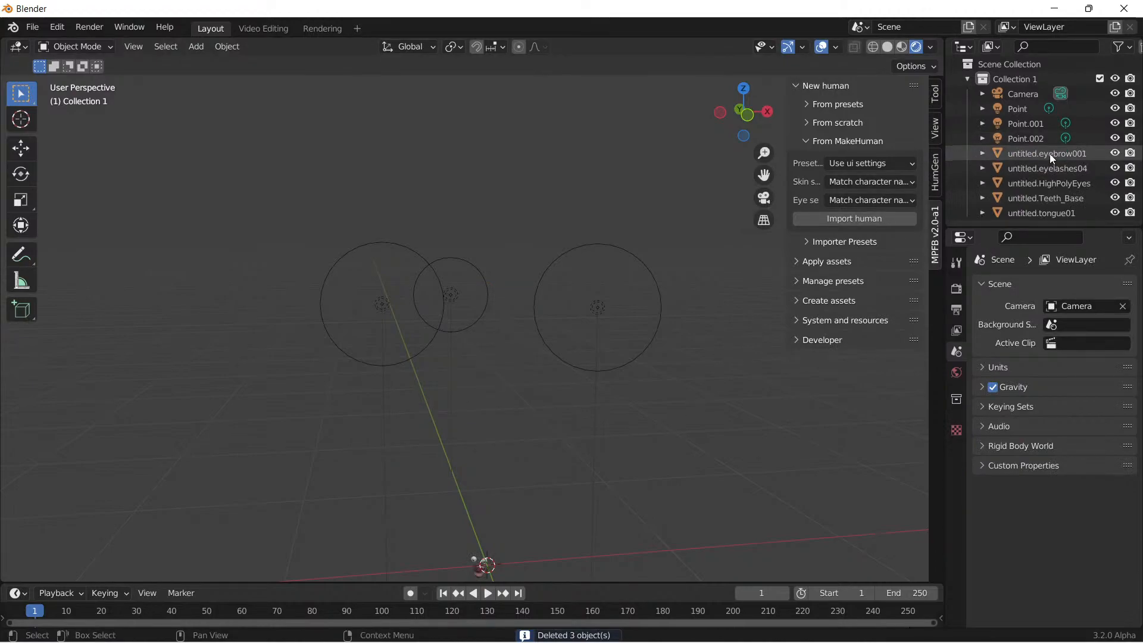
Step: Delete the leftover eyebrow, eyelashes, eyes, teeth and tongue meshes, keeping the camera and the three point lights
left_click(1025, 152)
left_click(1030, 167, "shift")
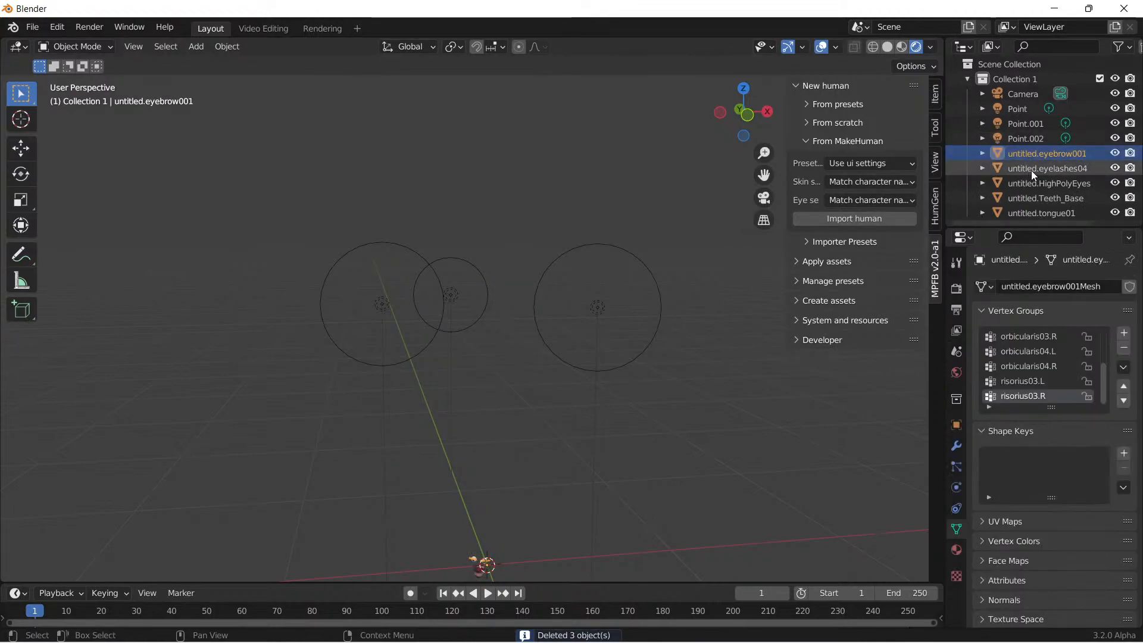
left_click(1034, 183, "shift")
left_click(1033, 198, "shift")
left_click(1033, 212, "shift")
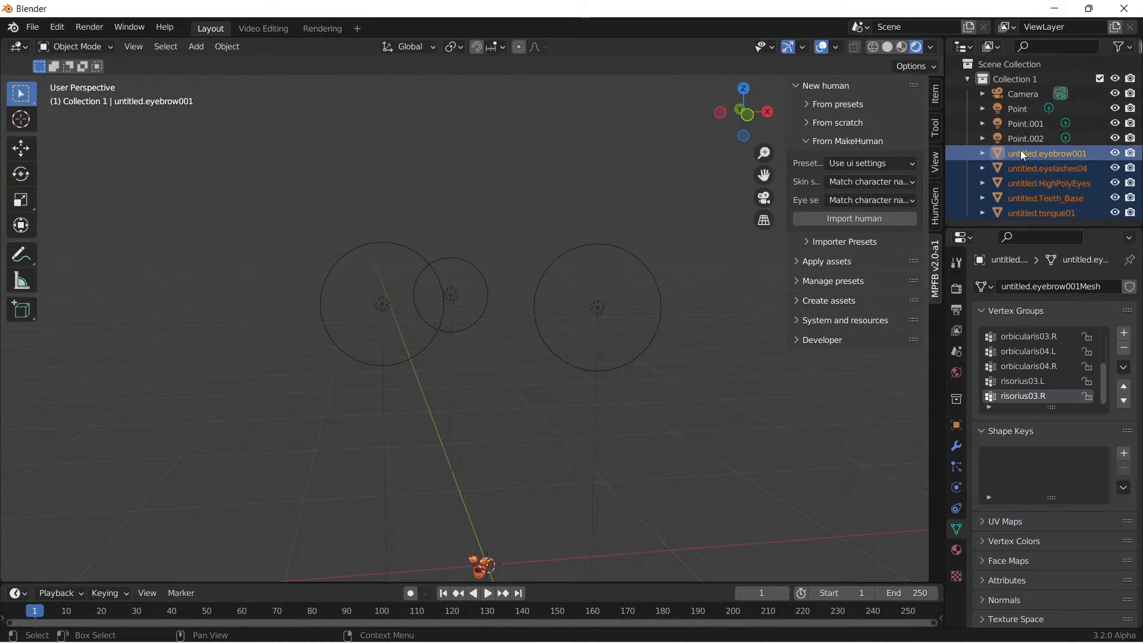
key("Delete")
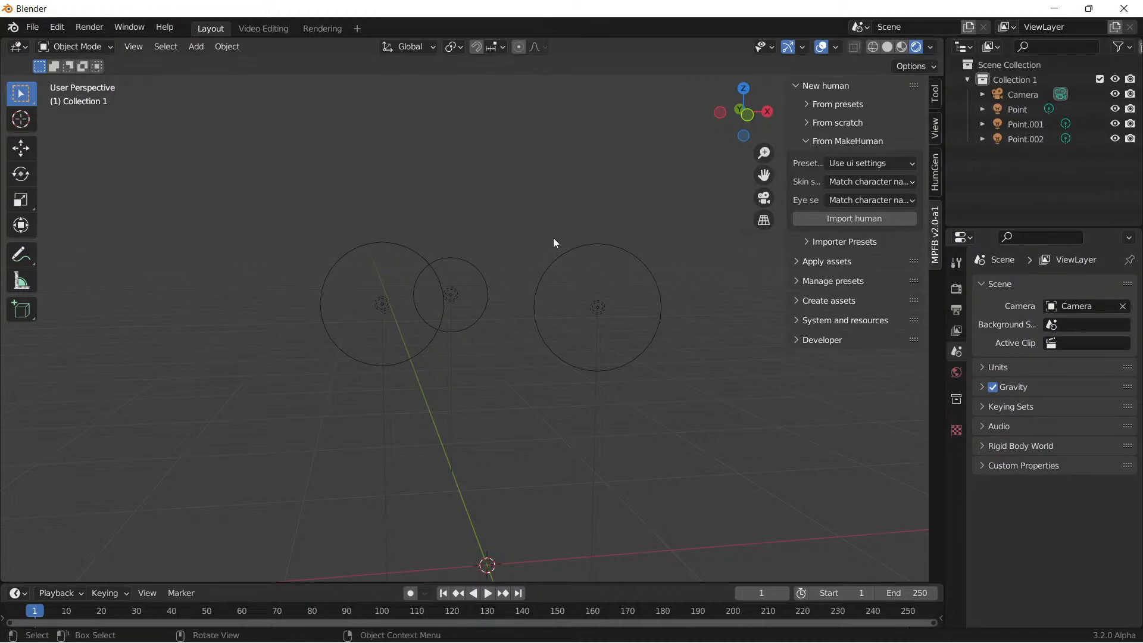
Step: Import the human from MakeHuman again with the UI settings preset and check the face in close-up
left_click(847, 220)
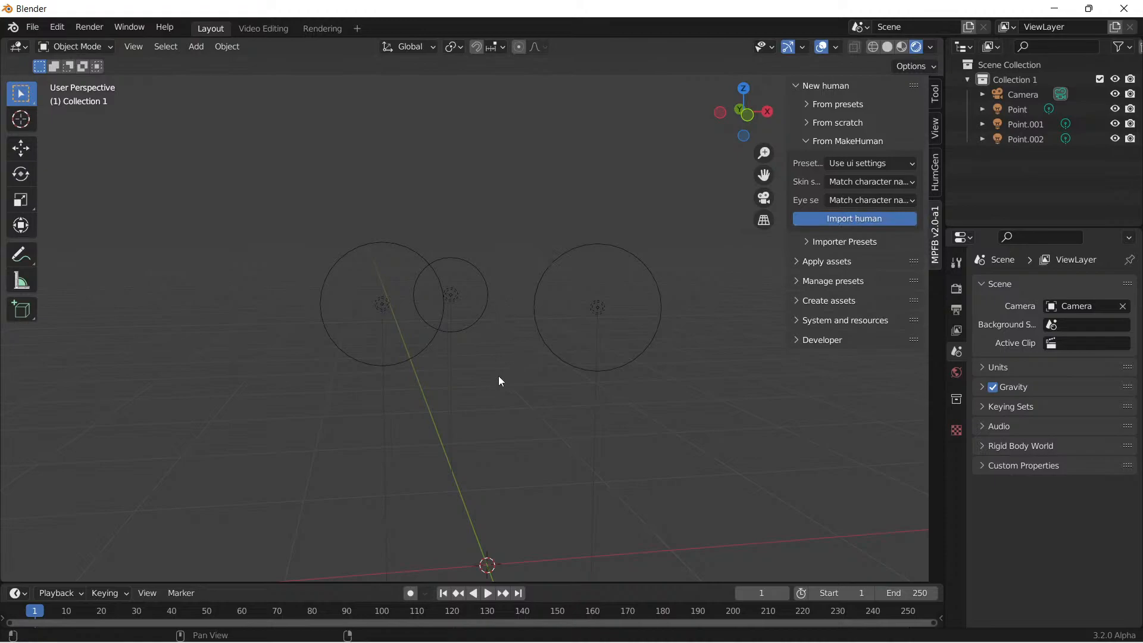
scroll(492, 373, "up", 8)
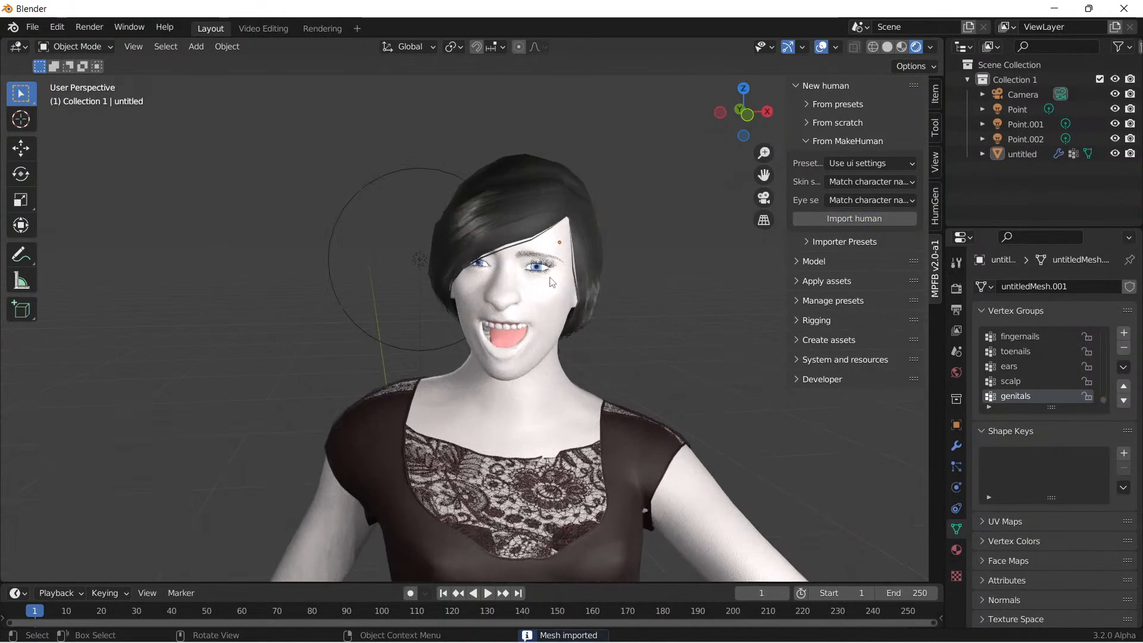
scroll(577, 474, "down", 2)
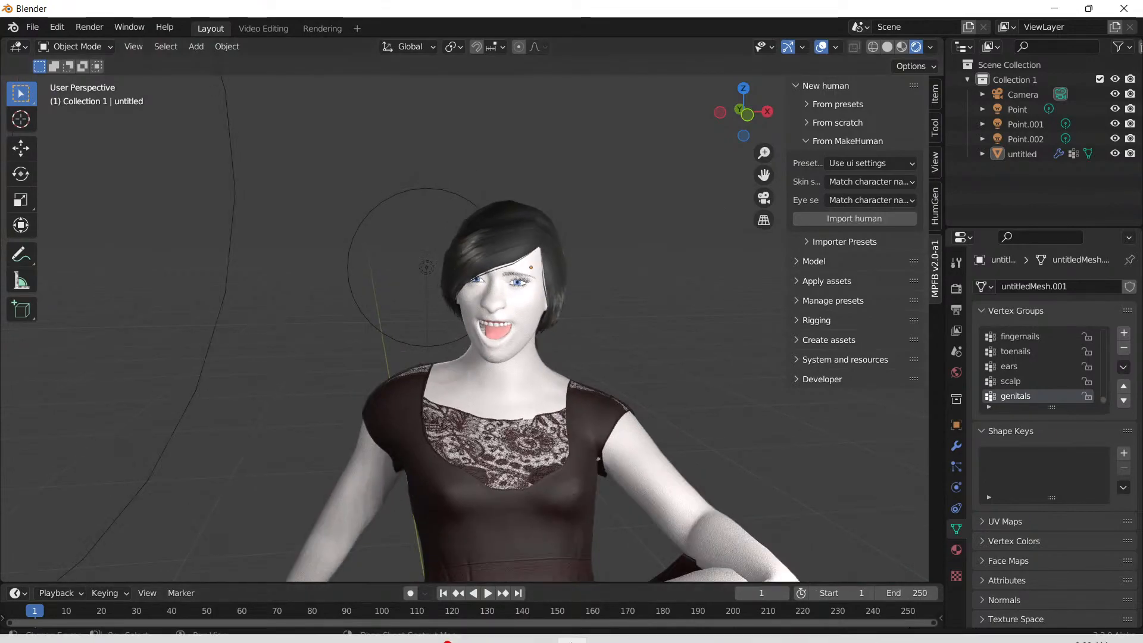
Step: Switch to MakeHuman to compare the Old caucasian female skin on the face, and return to Blender
mouse_move(868, 630)
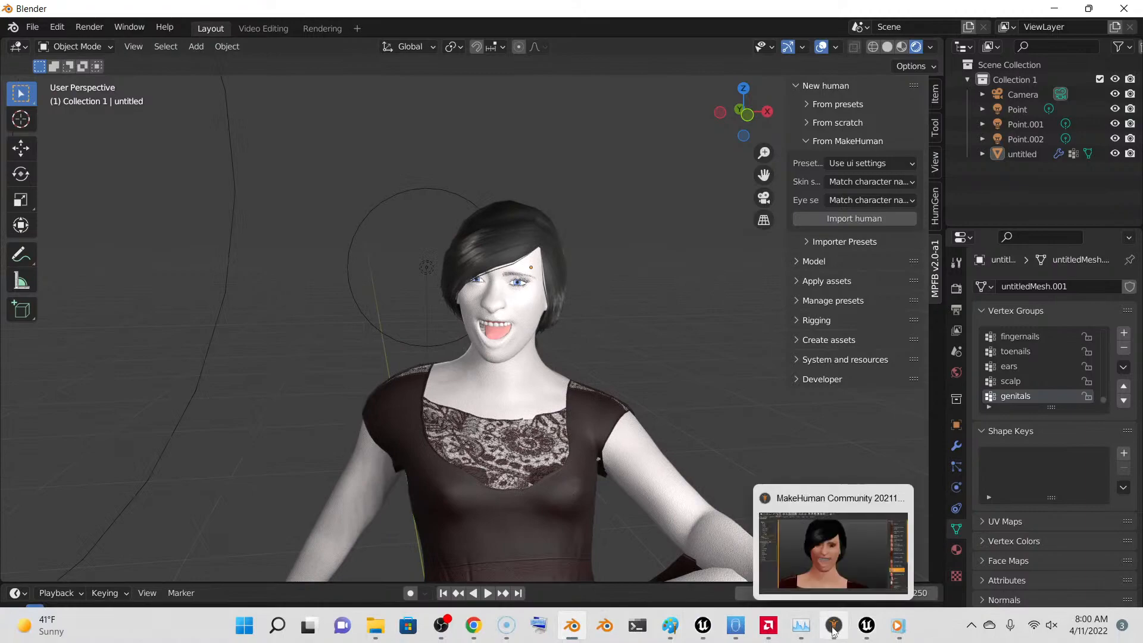
left_click(834, 630)
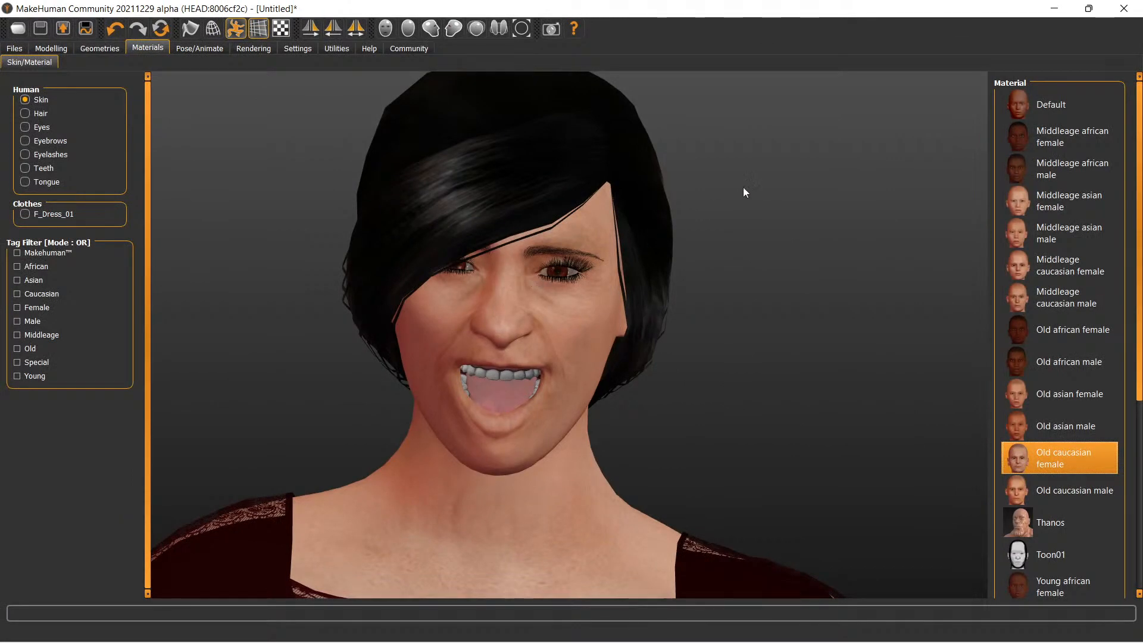
left_click(1054, 9)
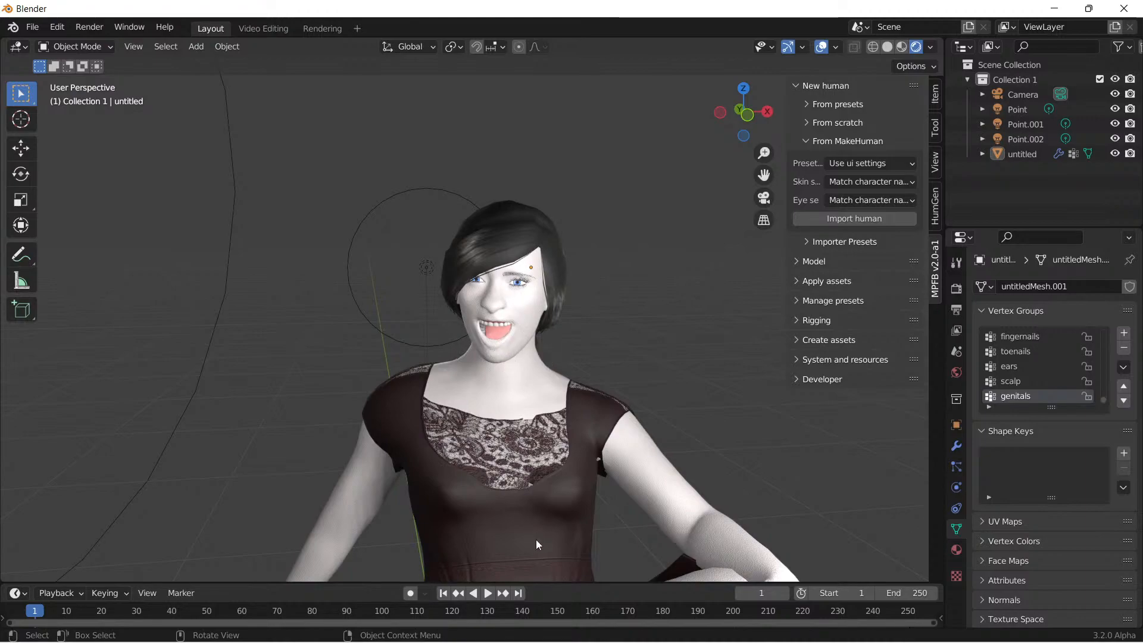
Step: Enlarge the timeline area, select the character's body and change that area to the Shader Editor
left_click_drag(559, 582, 77, 384)
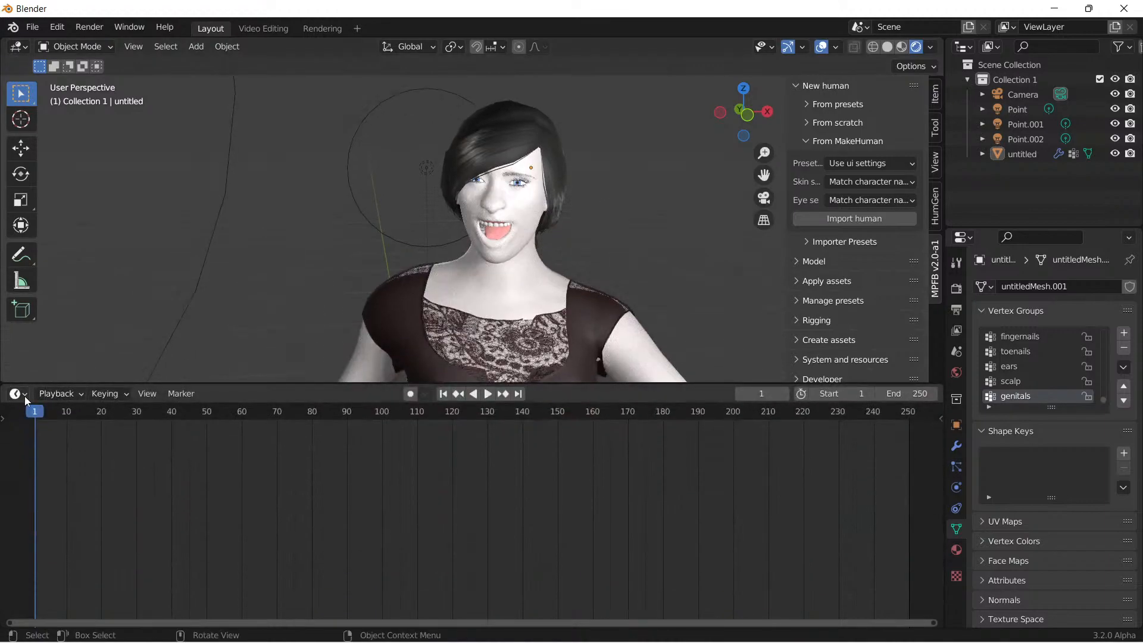
left_click(529, 199)
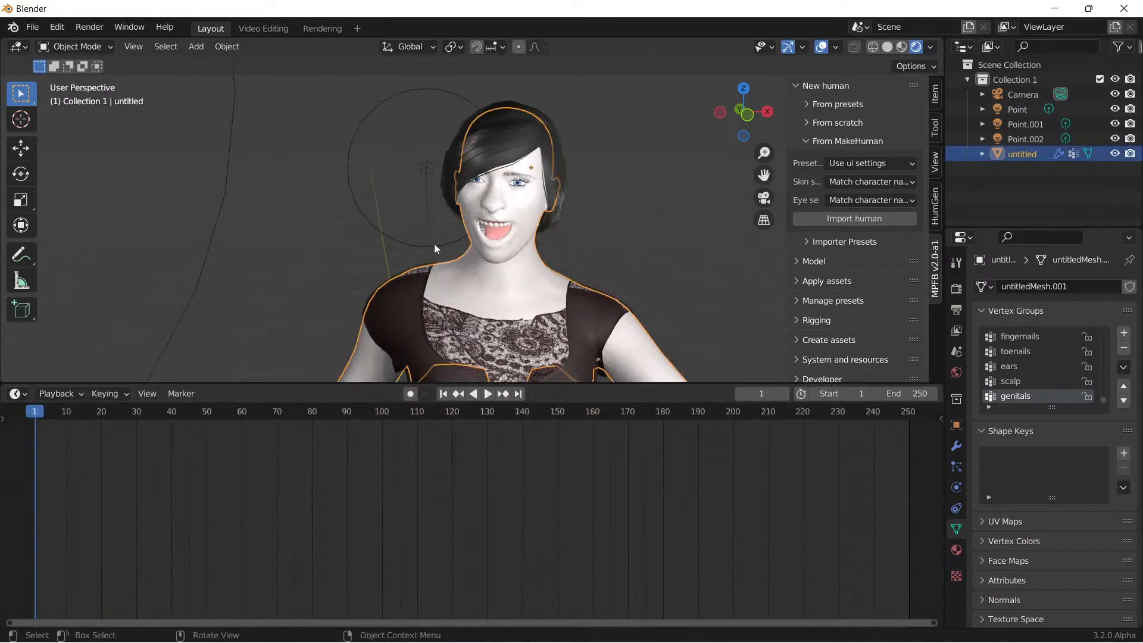
left_click(18, 394)
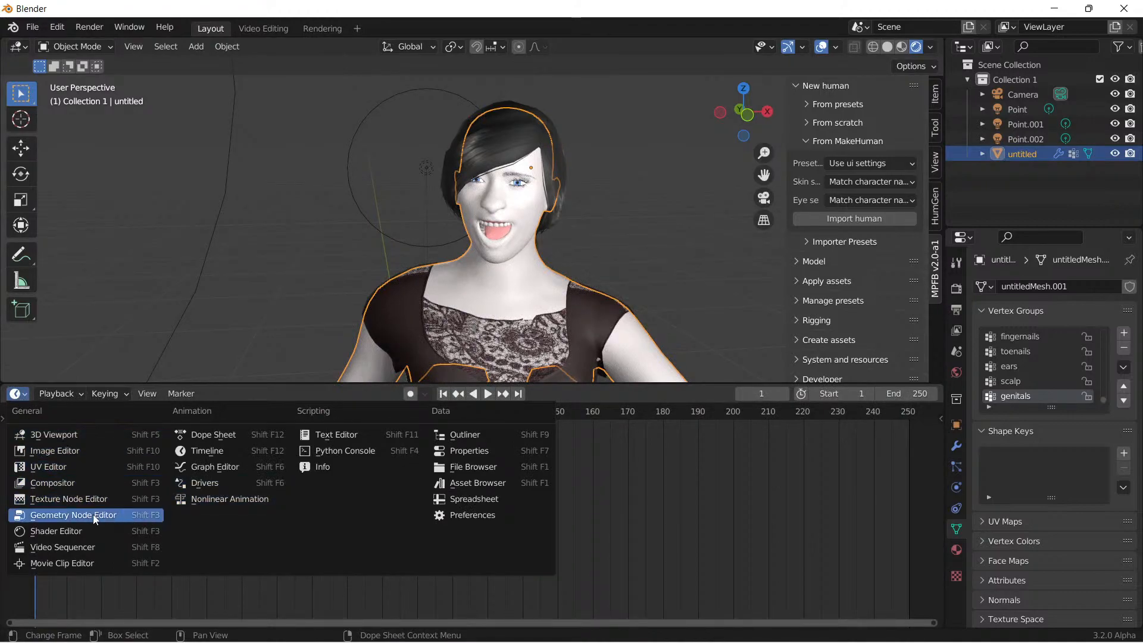
left_click(98, 530)
middle_click_drag(412, 524, 486, 451)
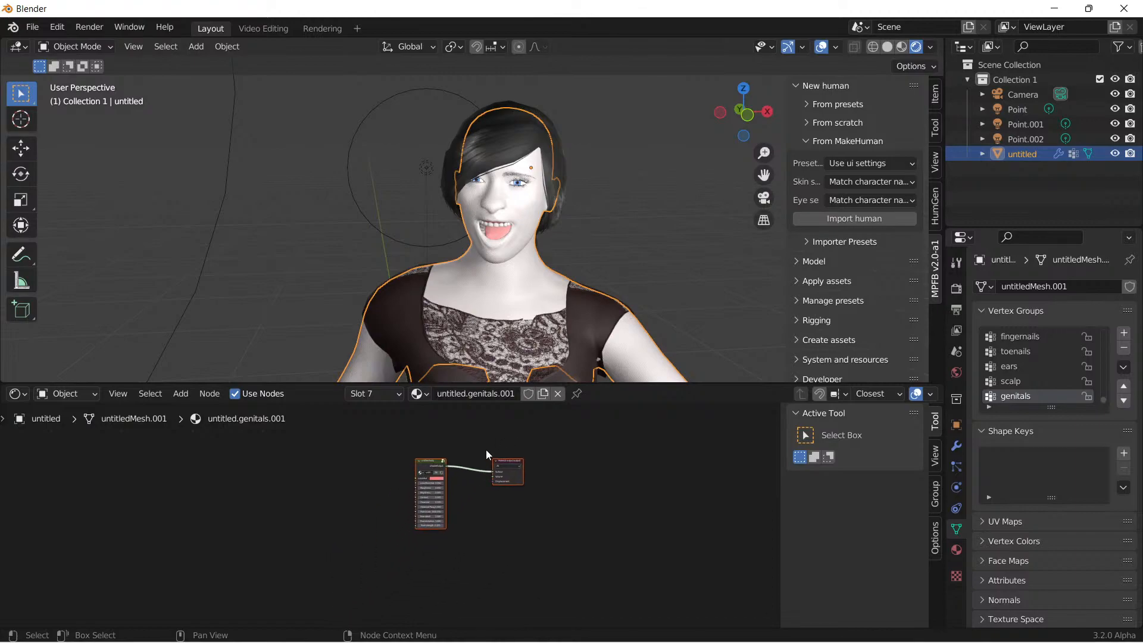
Step: Browse the available materials, trying untitled.F_Dress_01, and assign untitled.body to the body's material slot 7
left_click(418, 394)
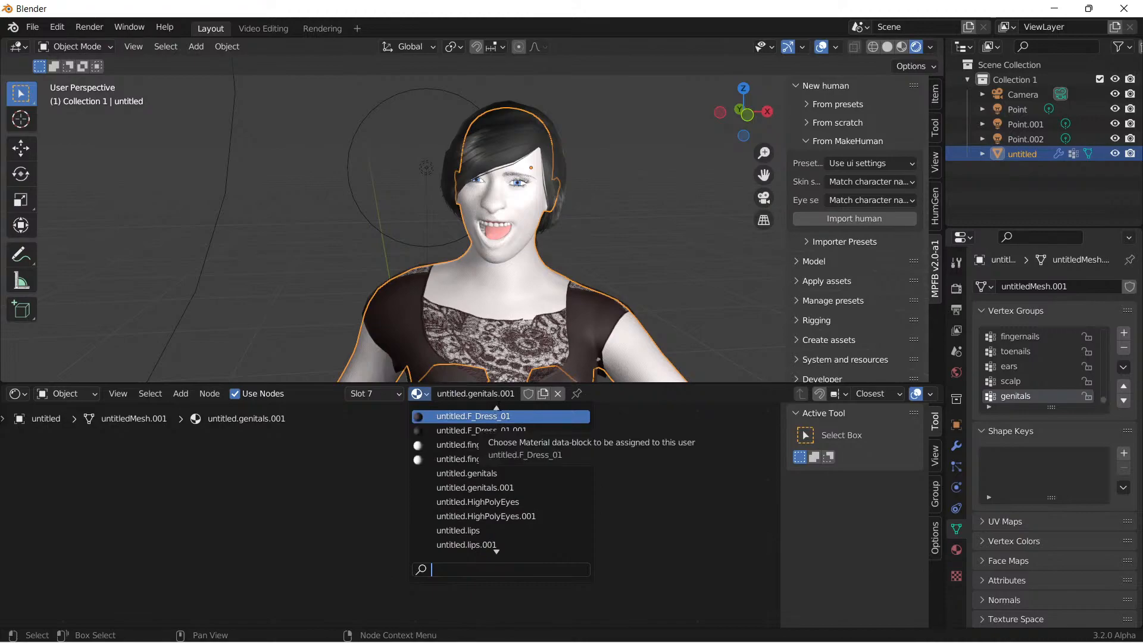
left_click(473, 415)
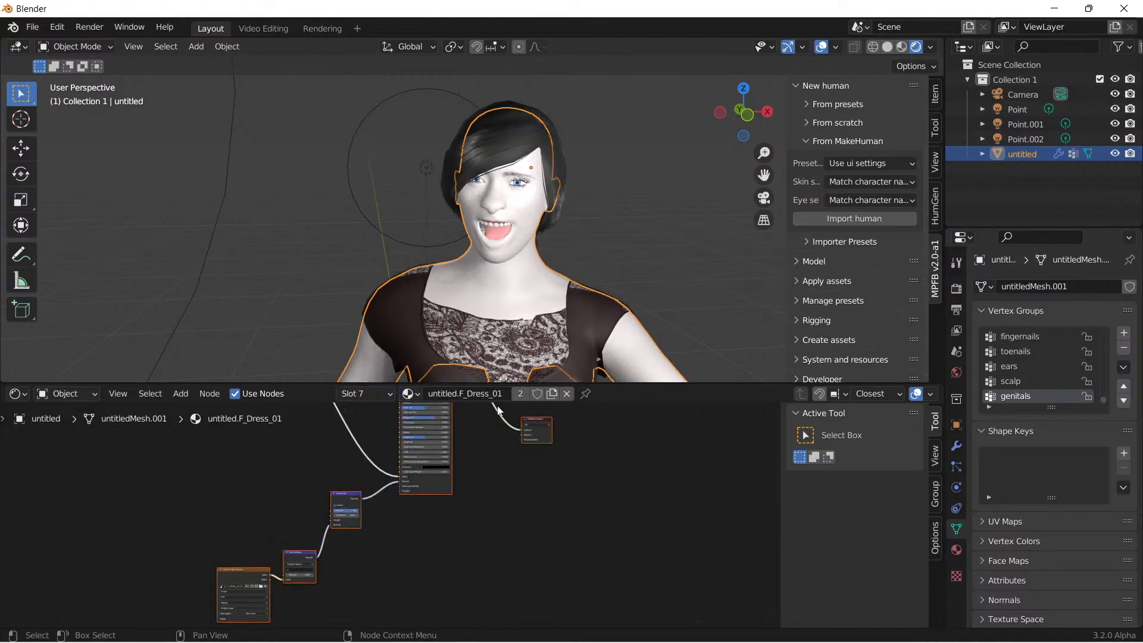
left_click(419, 393)
scroll(490, 545, "down", 9)
scroll(485, 544, "up", 12)
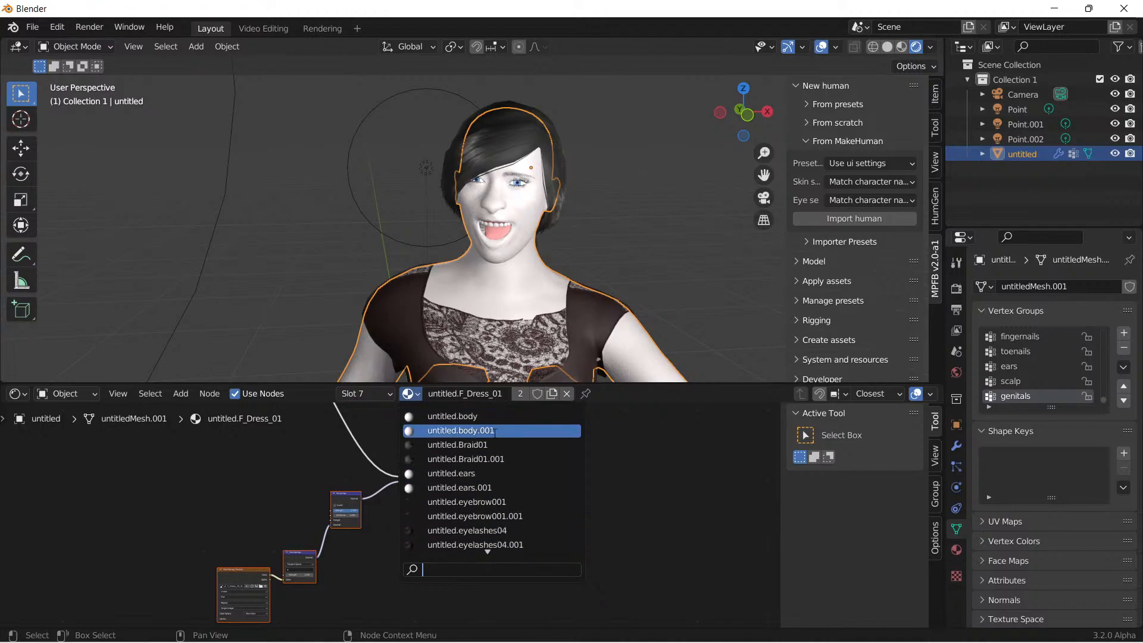
left_click(456, 417)
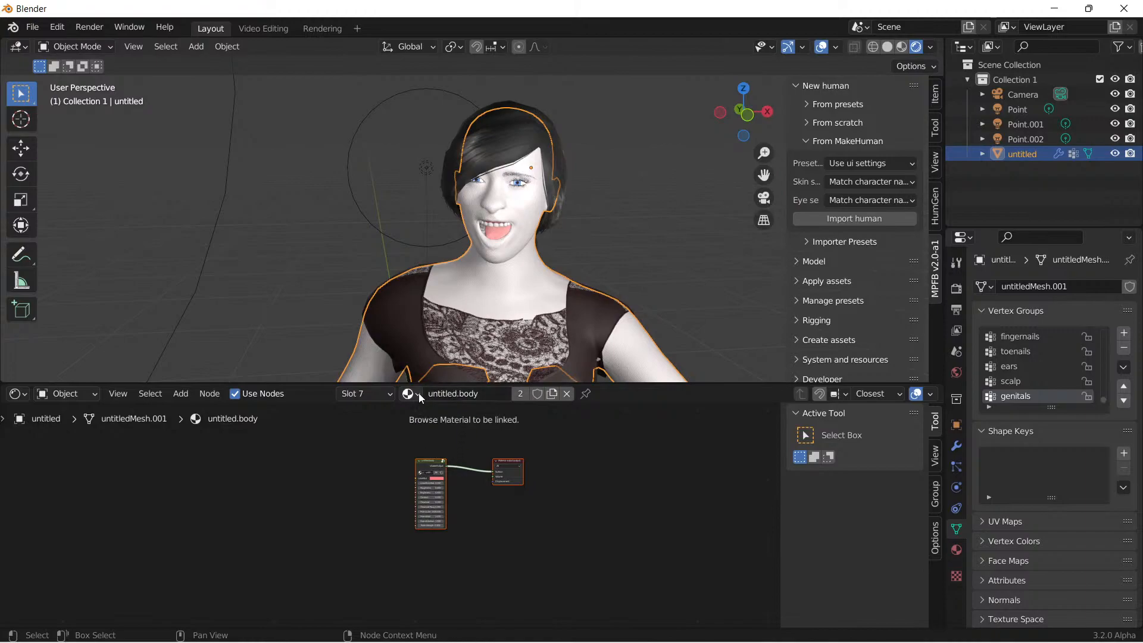
scroll(420, 501, "up", 8)
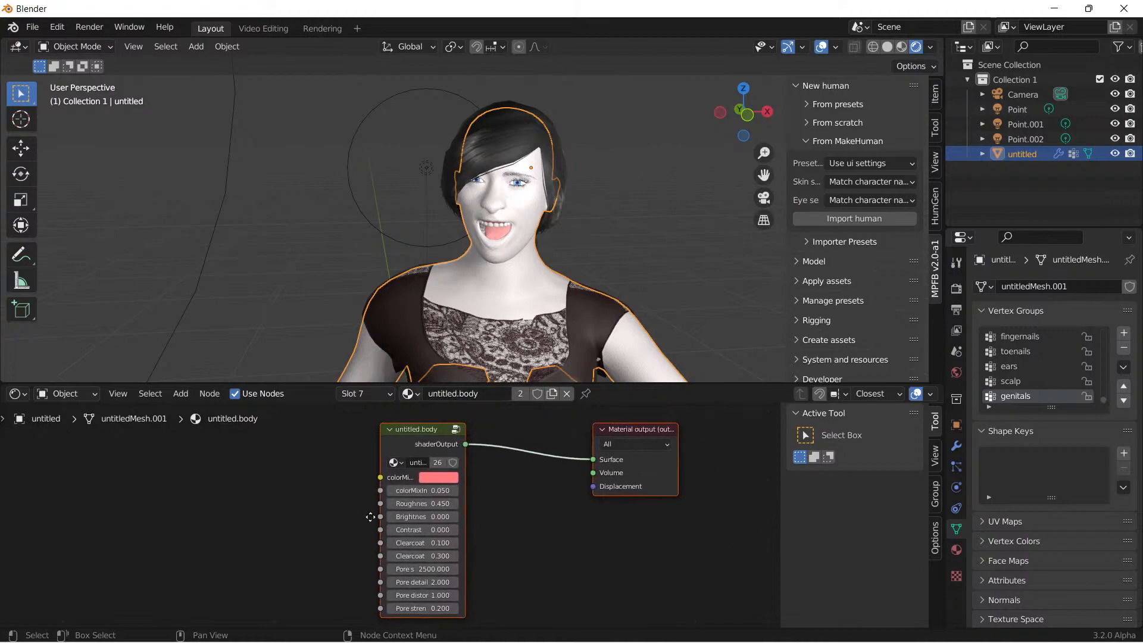
scroll(352, 533, "up", 2)
scroll(343, 508, "down", 5)
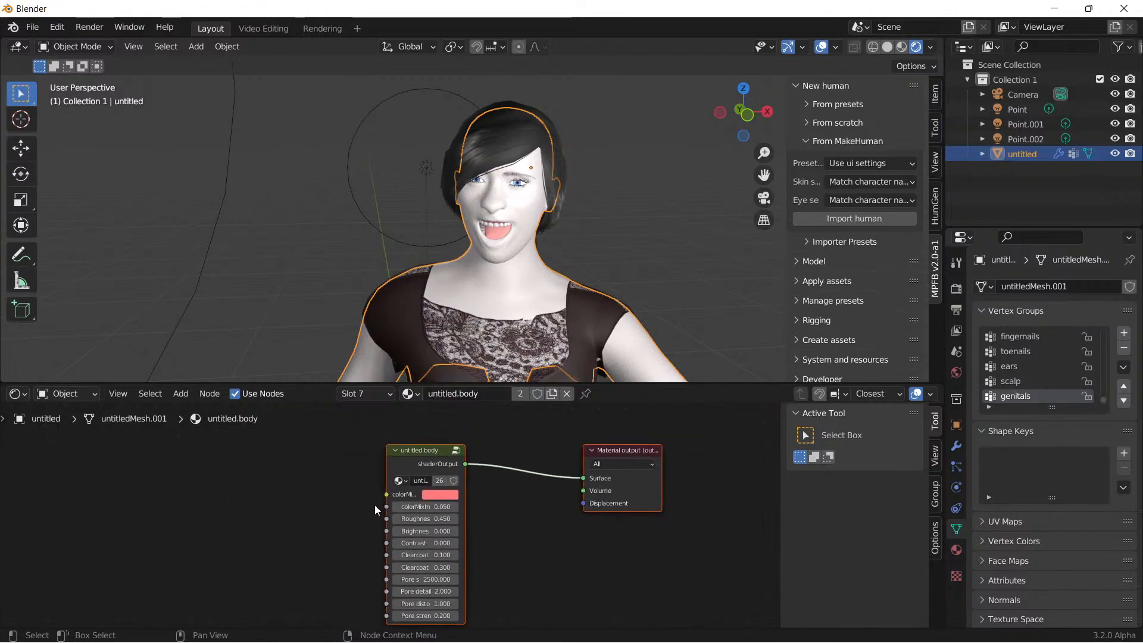
Step: Add an Image Texture node and connect its Color output to the untitled.body group's colorMixIn input
left_click(180, 394)
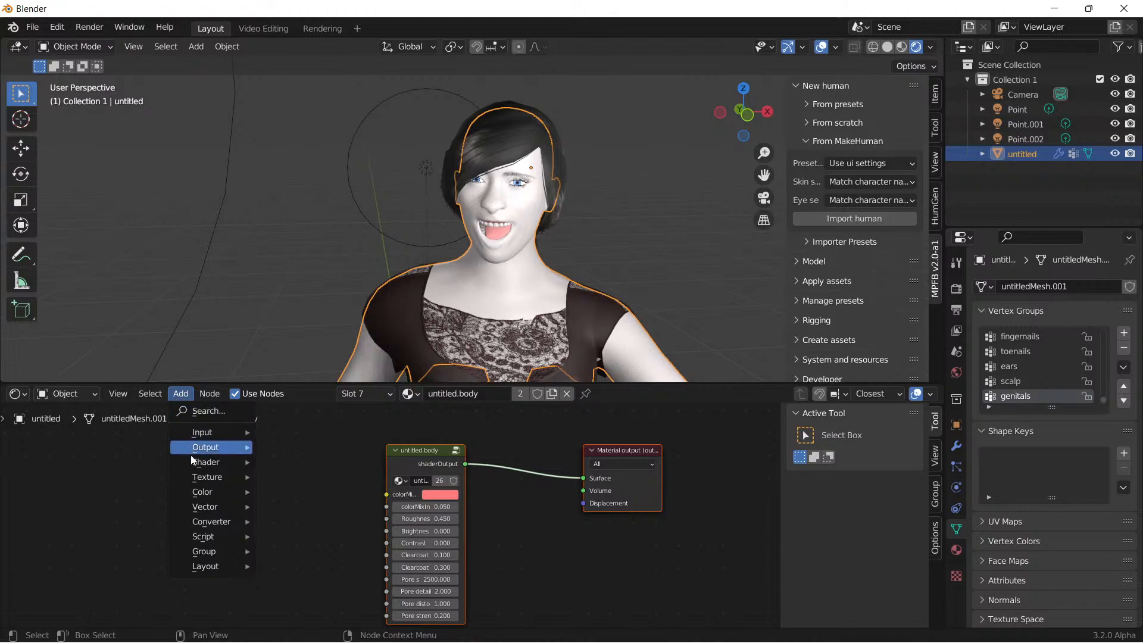
mouse_move(200, 480)
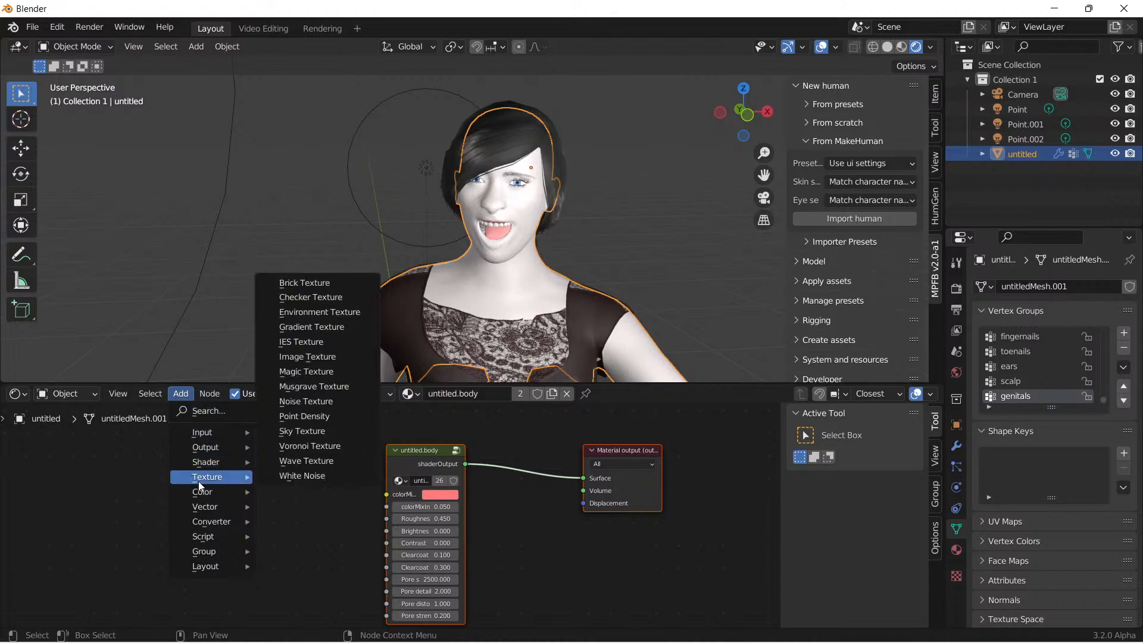
left_click(341, 355)
left_click(342, 479)
left_click_drag(340, 477, 386, 495)
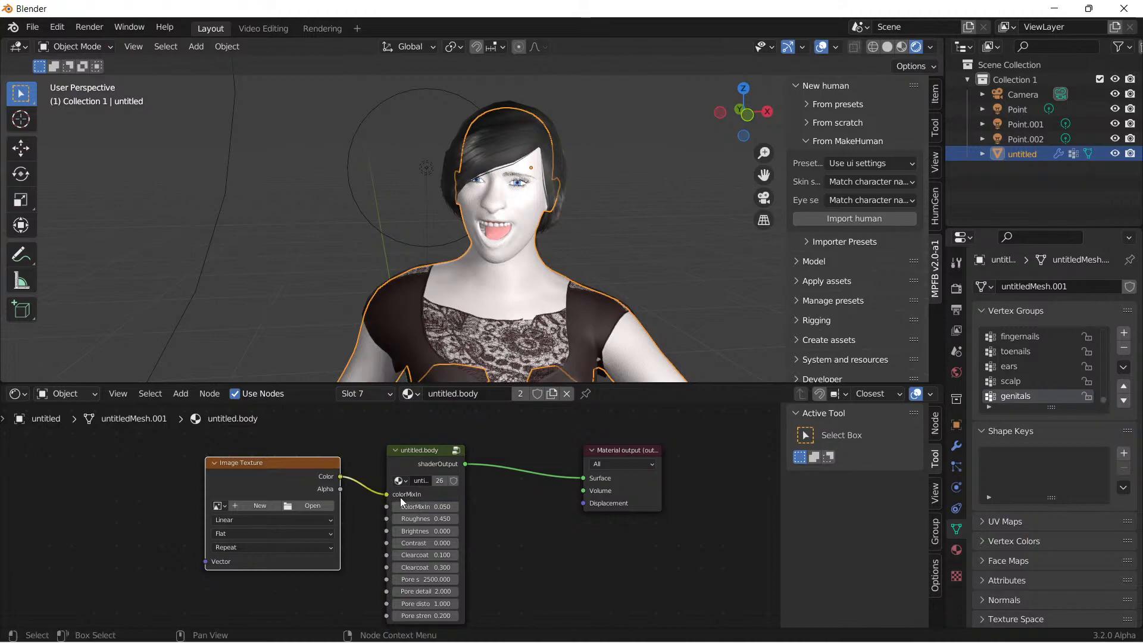
Step: Load young_lightskinned_male_diffuse3.png from the MakeHuman textures folder into the Image Texture node
left_click(314, 506)
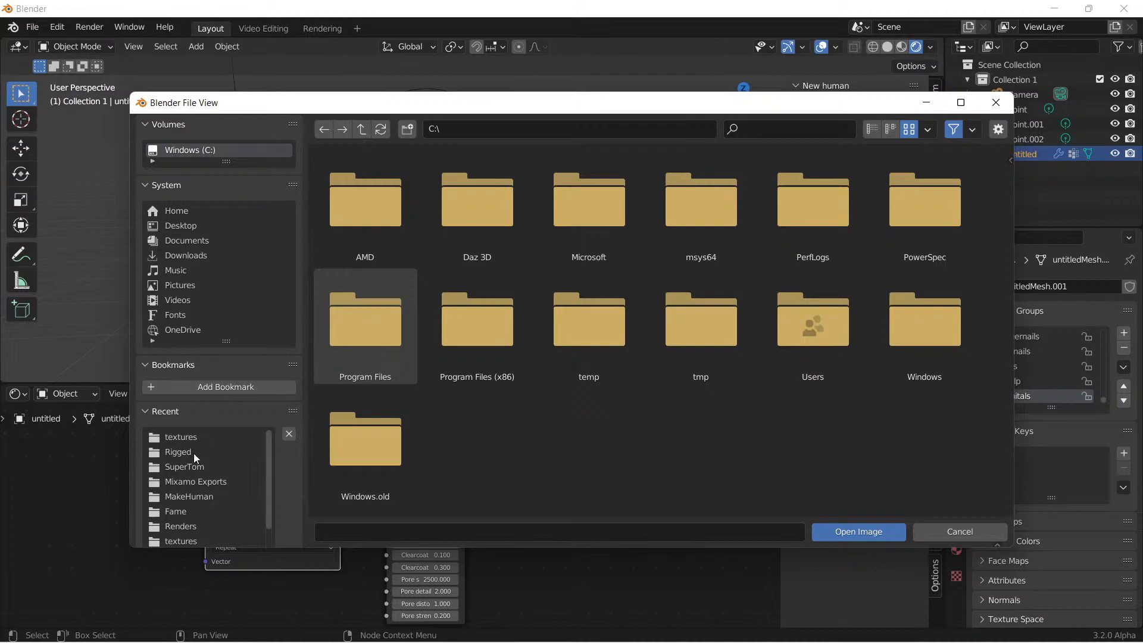
left_click(188, 435)
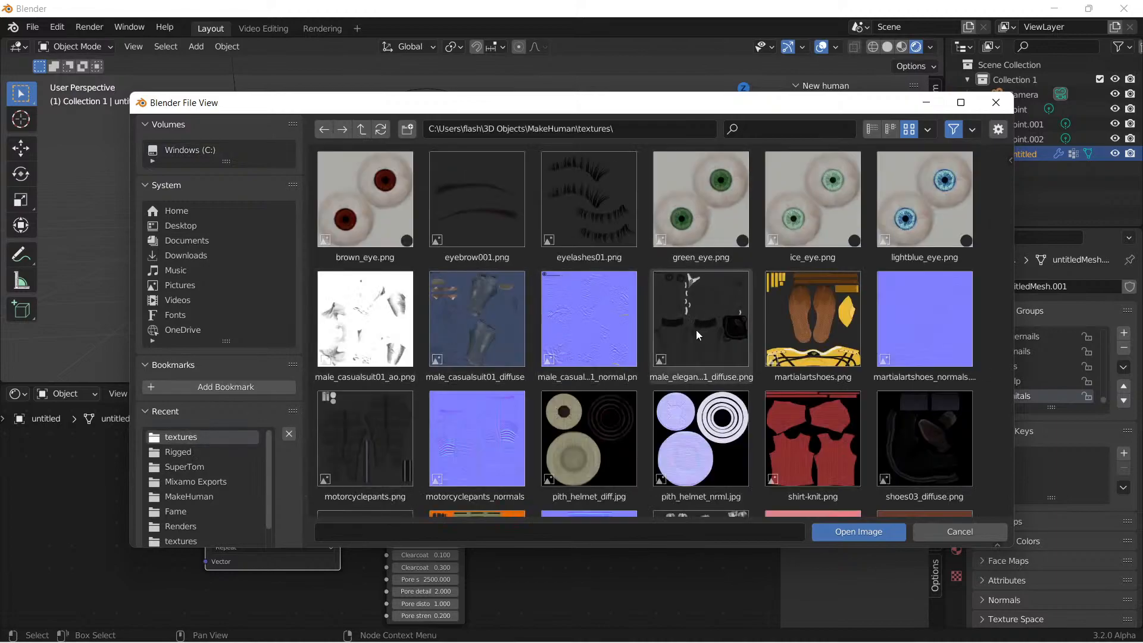
scroll(685, 351, "down", 2)
scroll(685, 351, "down", 3)
left_click(493, 432)
left_click(857, 531)
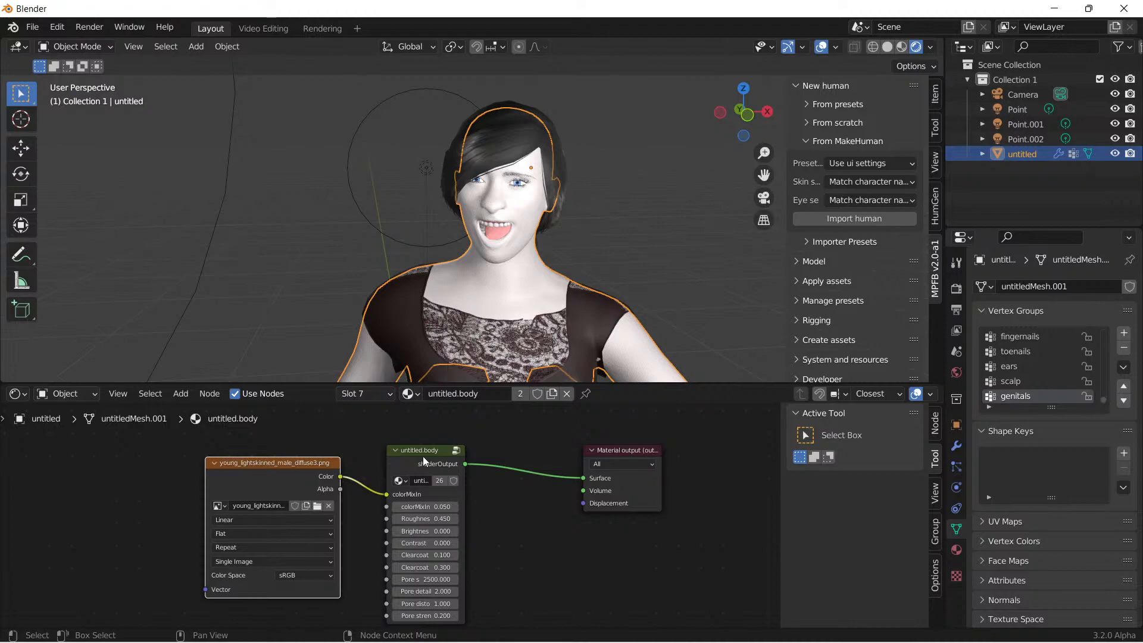
Step: Move the image texture node farther from the untitled.body group node and delete that group node
middle_click_drag(476, 487, 532, 475)
key("g")
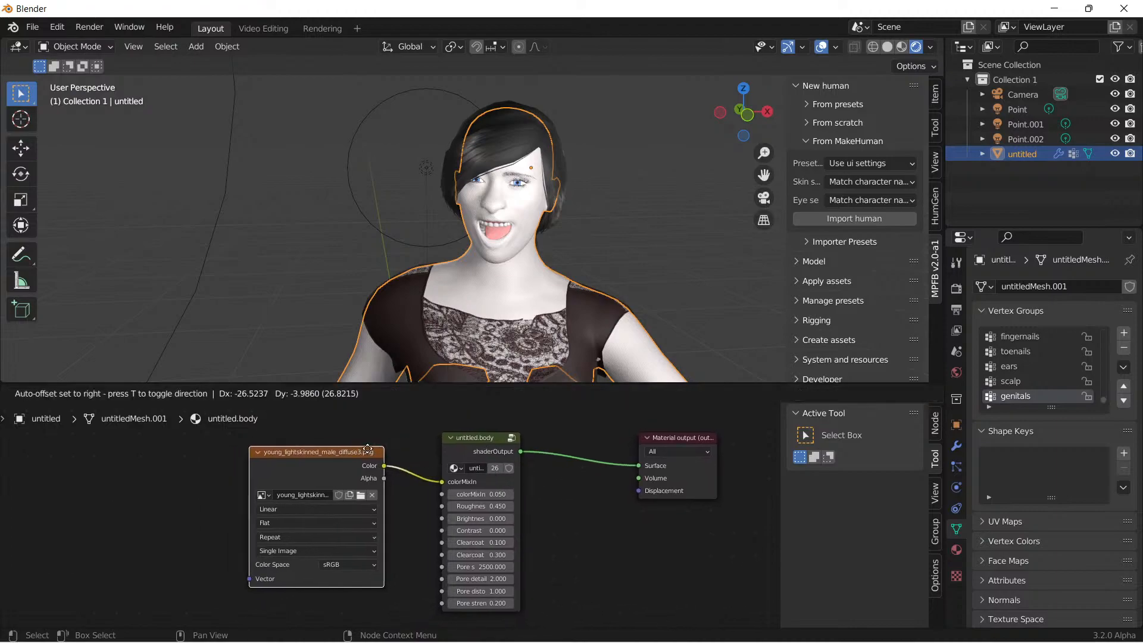
left_click(492, 446)
left_click(489, 439)
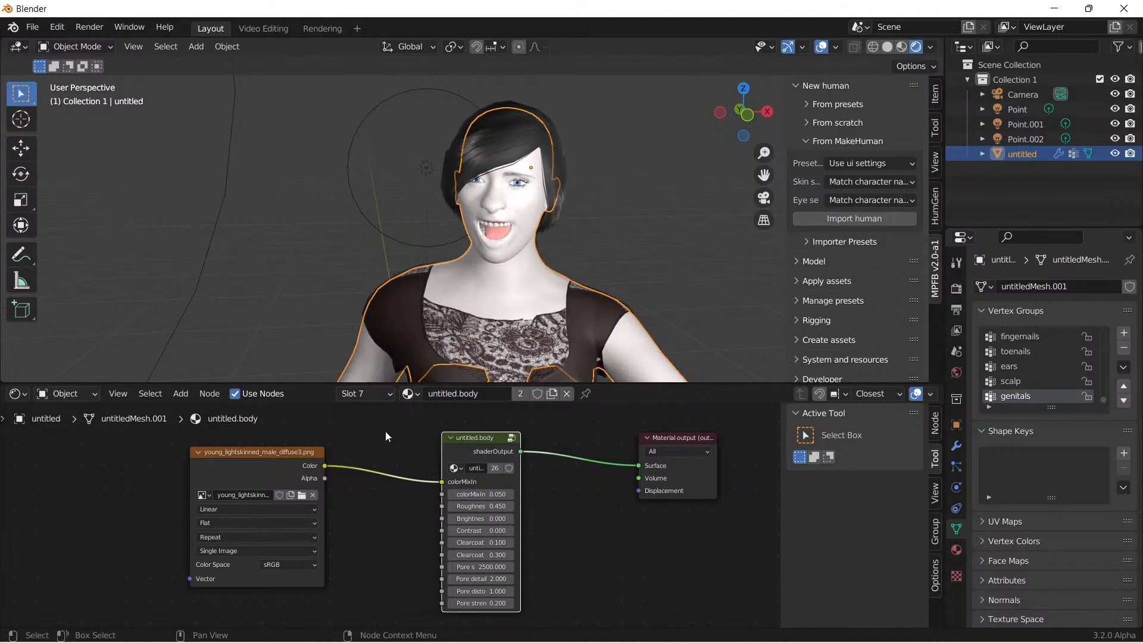
key("Delete")
Step: Add a Principled BSDF node, linking the image texture's Color to its Base Color and its BSDF output to the material output's Surface
left_click(181, 393)
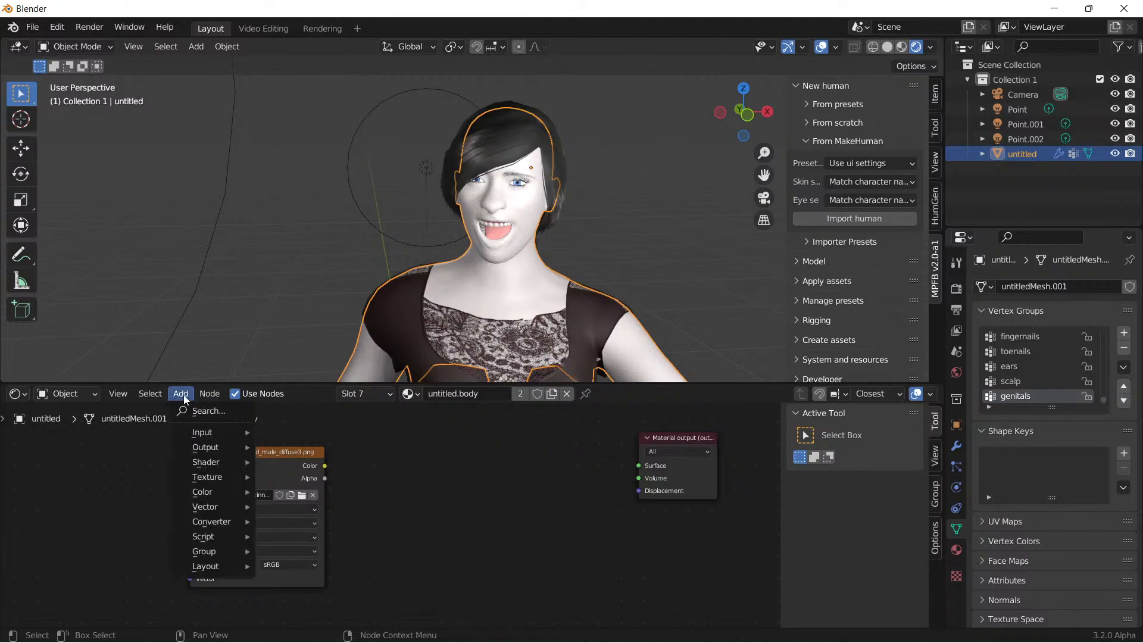
mouse_move(212, 476)
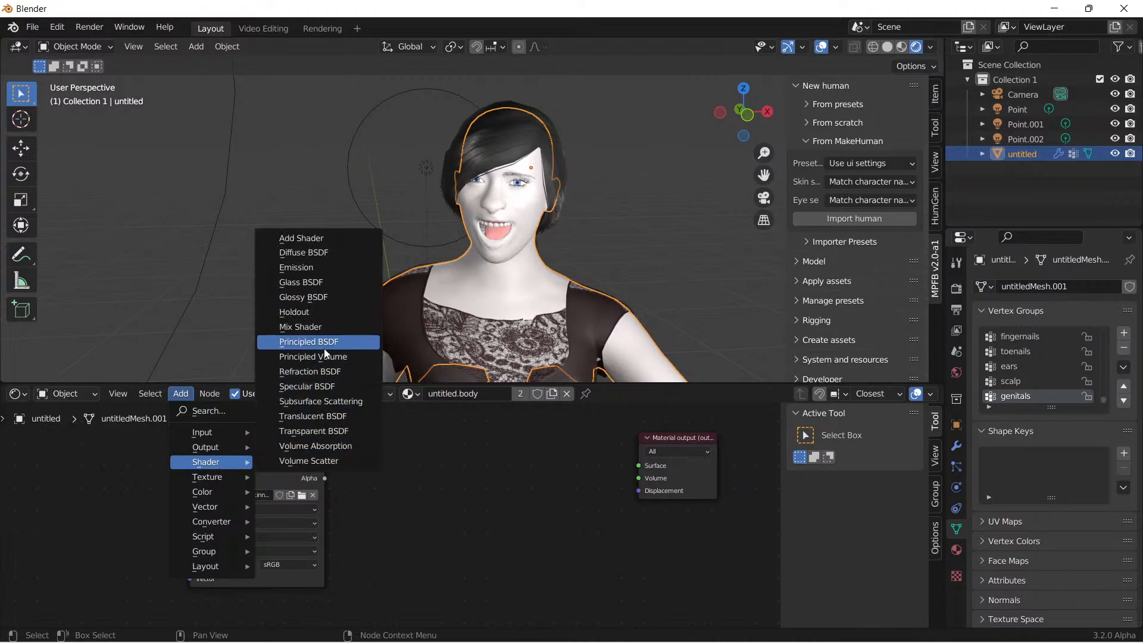
left_click(315, 342)
left_click(340, 466)
left_click_drag(324, 466, 412, 501)
left_click_drag(547, 456, 641, 469)
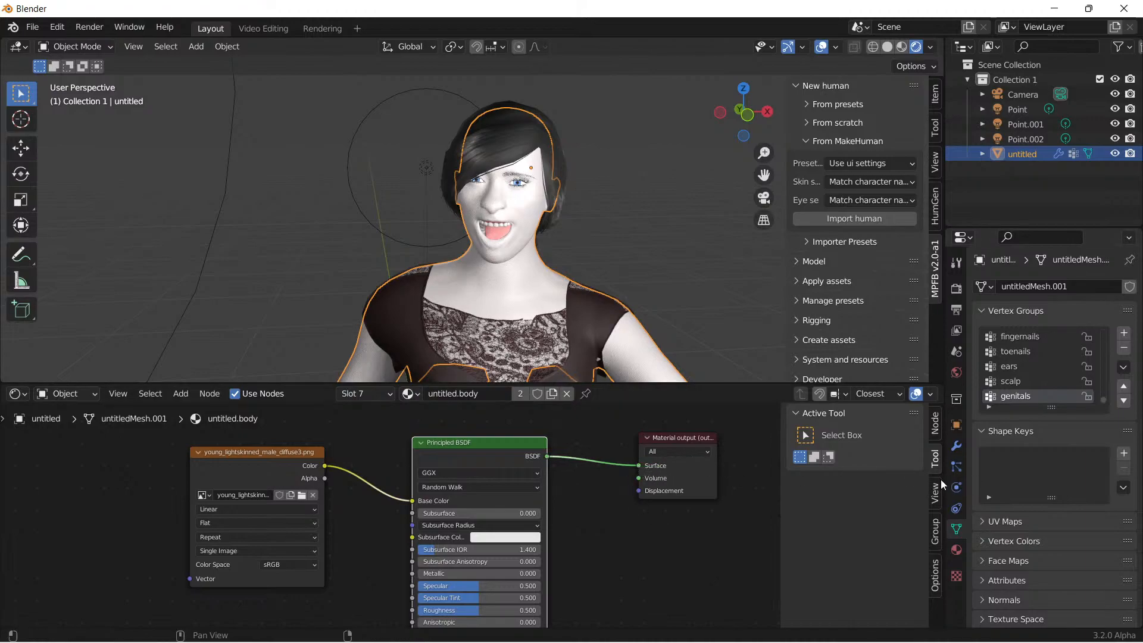
Step: Turn off node-based shading for the untitled.body material in the material properties
left_click(957, 550)
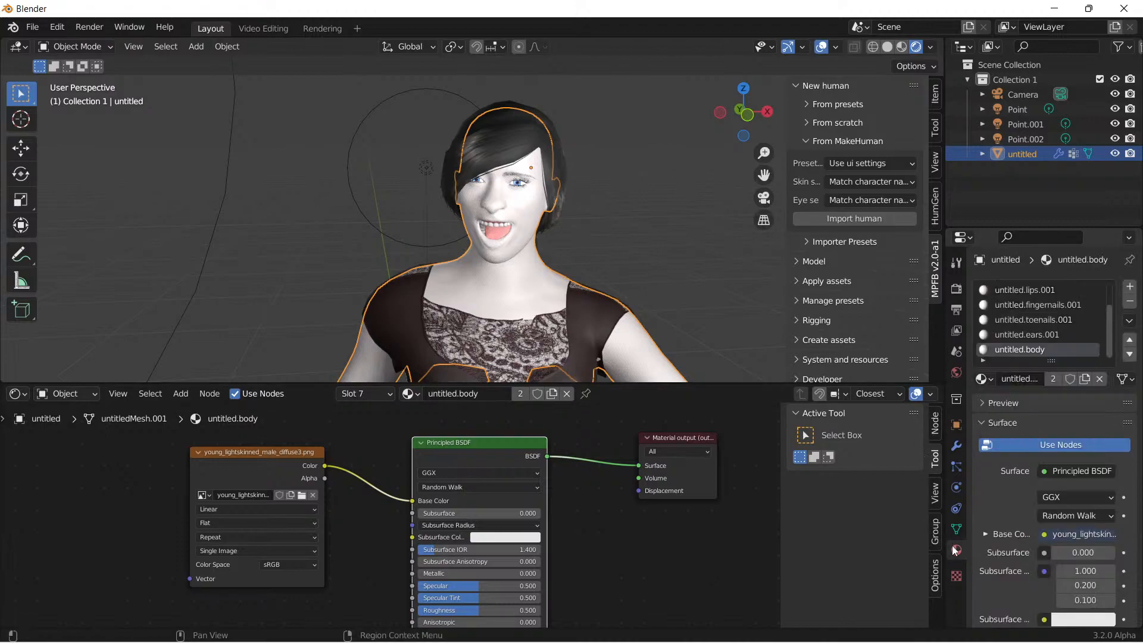
left_click(1057, 445)
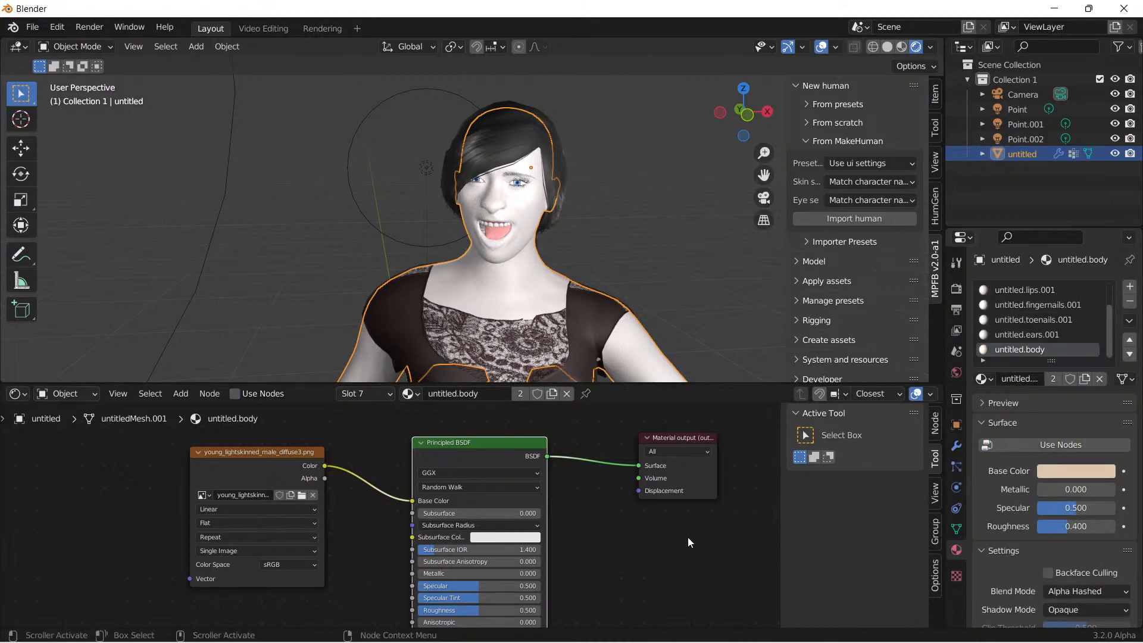
scroll(685, 533, "down", 3)
middle_click_drag(662, 534, 658, 497)
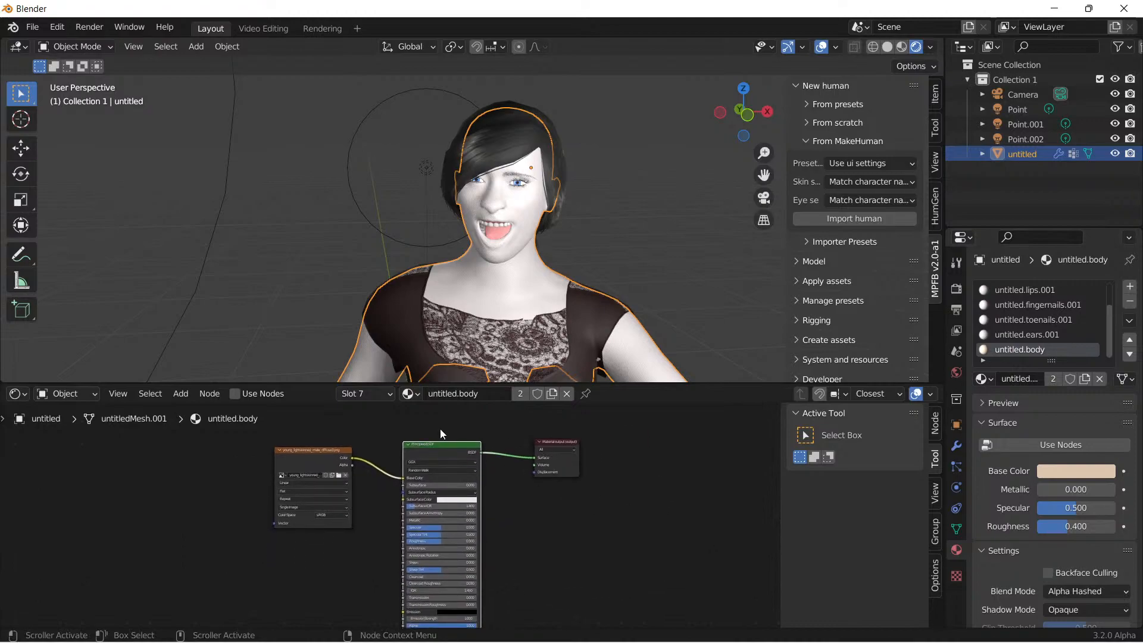
Step: Try untitled.body.001 in material slot 7 and switch the slot back to untitled.body
left_click(411, 393)
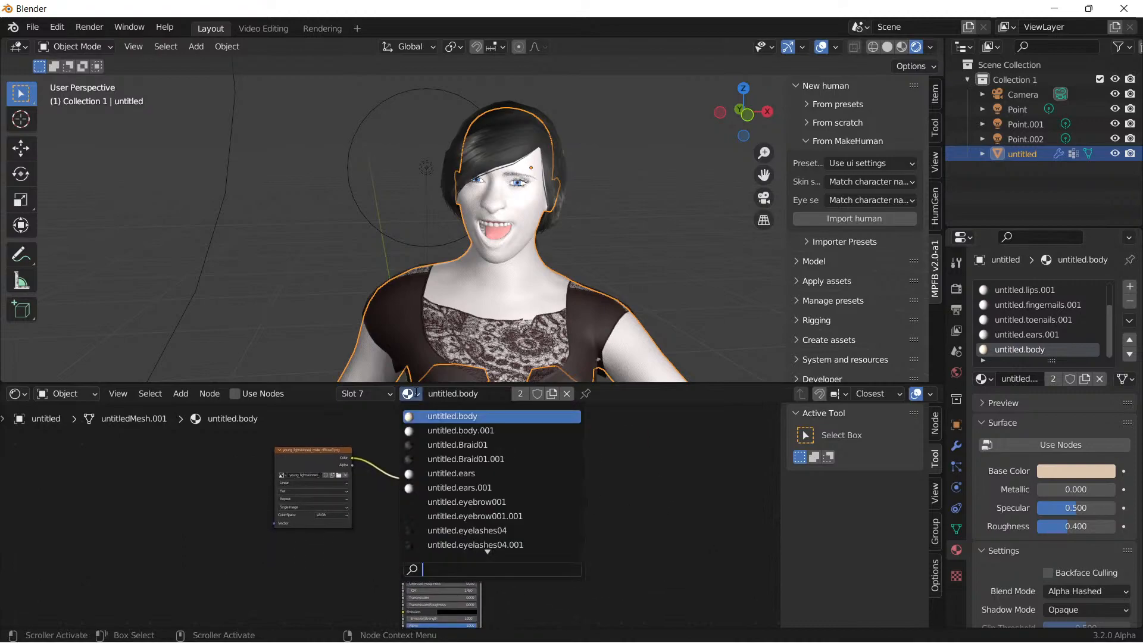
left_click(431, 431)
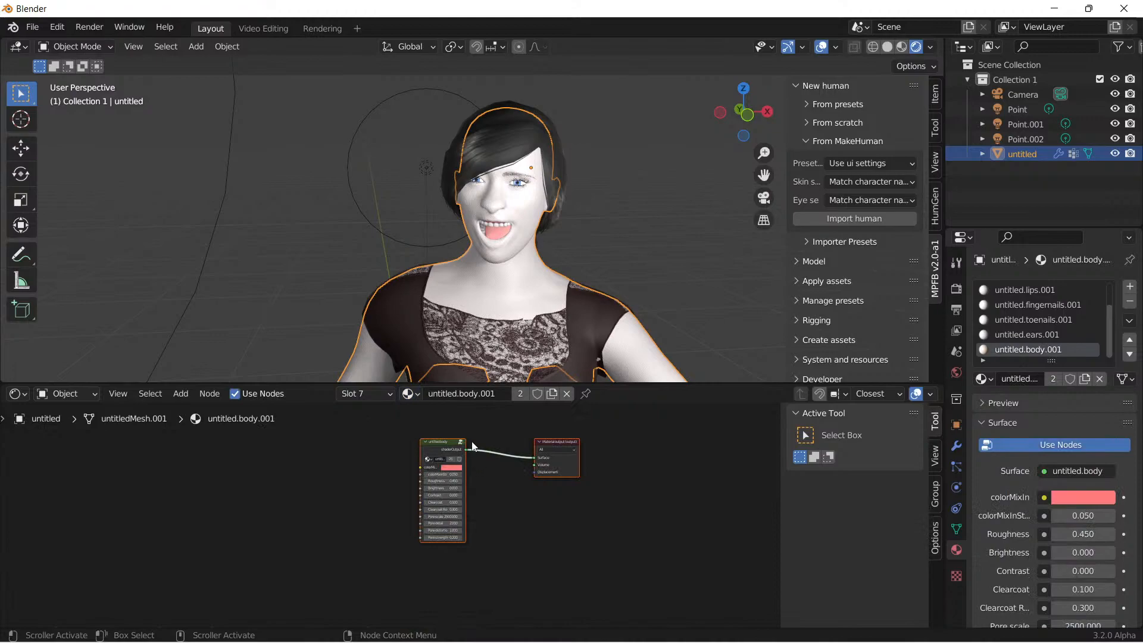
left_click(418, 395)
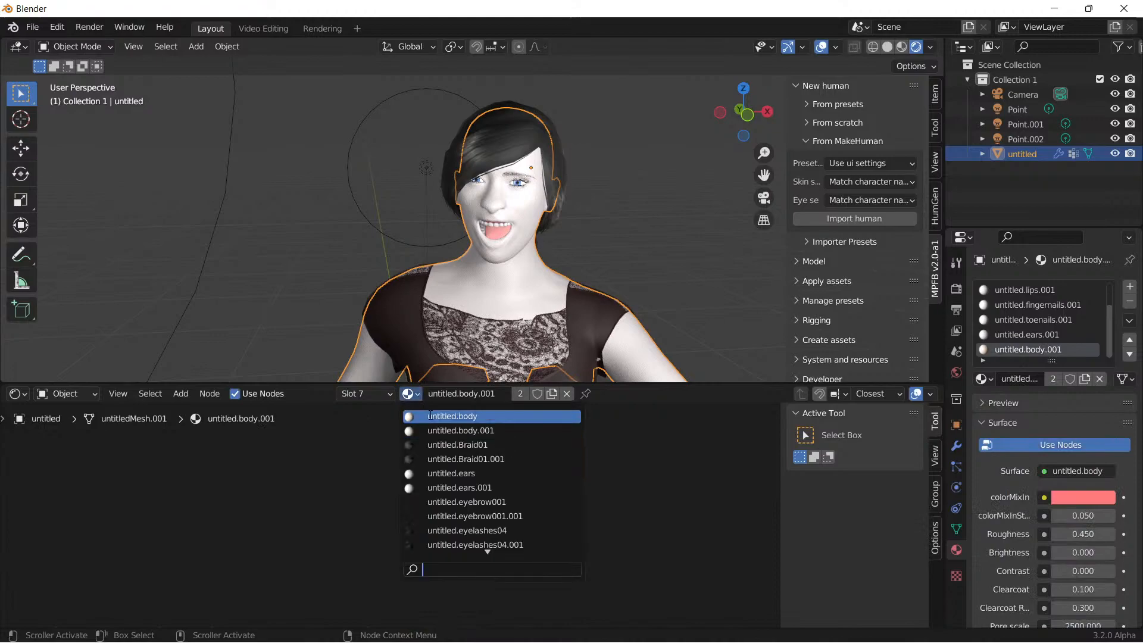
left_click(430, 417)
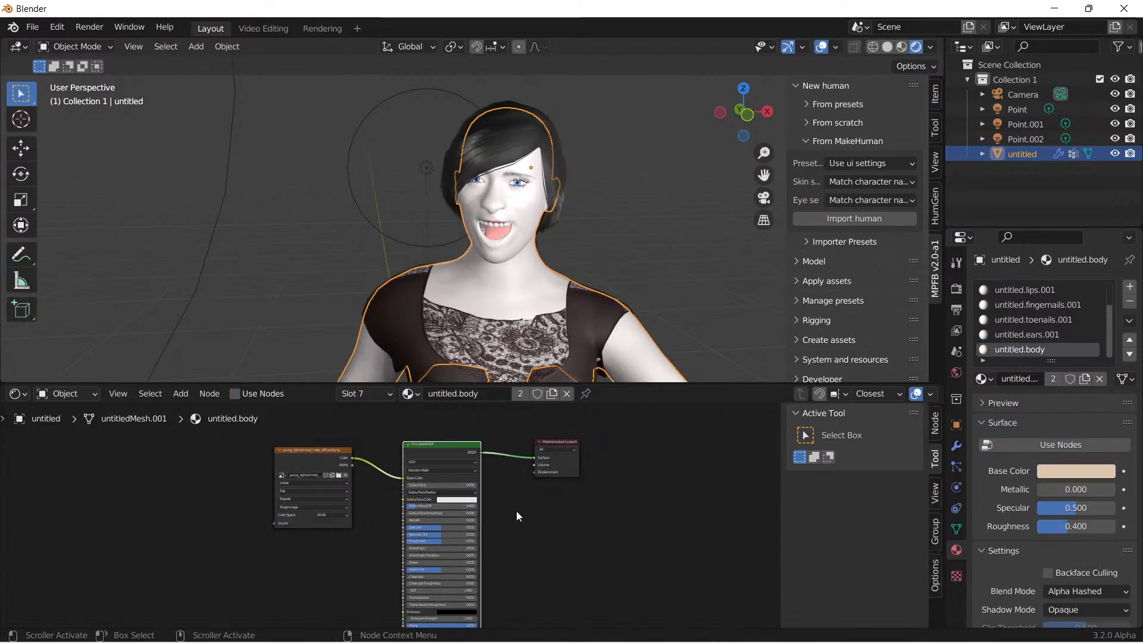
Step: Expand the untitled character and its mesh in the outliner and examine its material list and the untitled.body.001 nodes
left_click(983, 154)
scroll(998, 188, "down", 3)
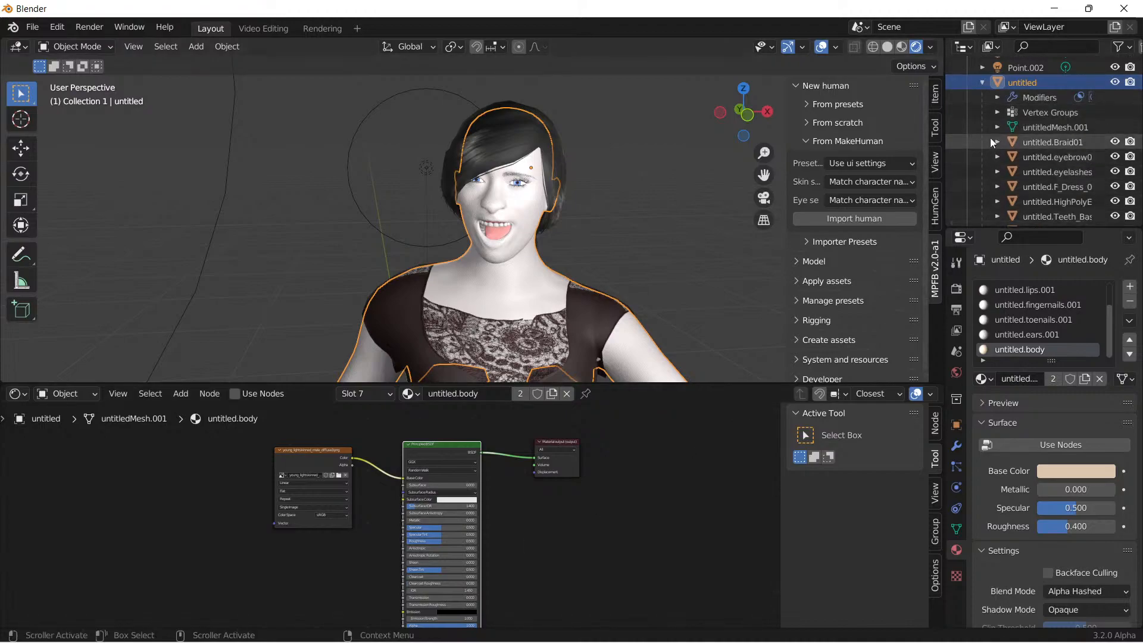
scroll(998, 129, "down", 1)
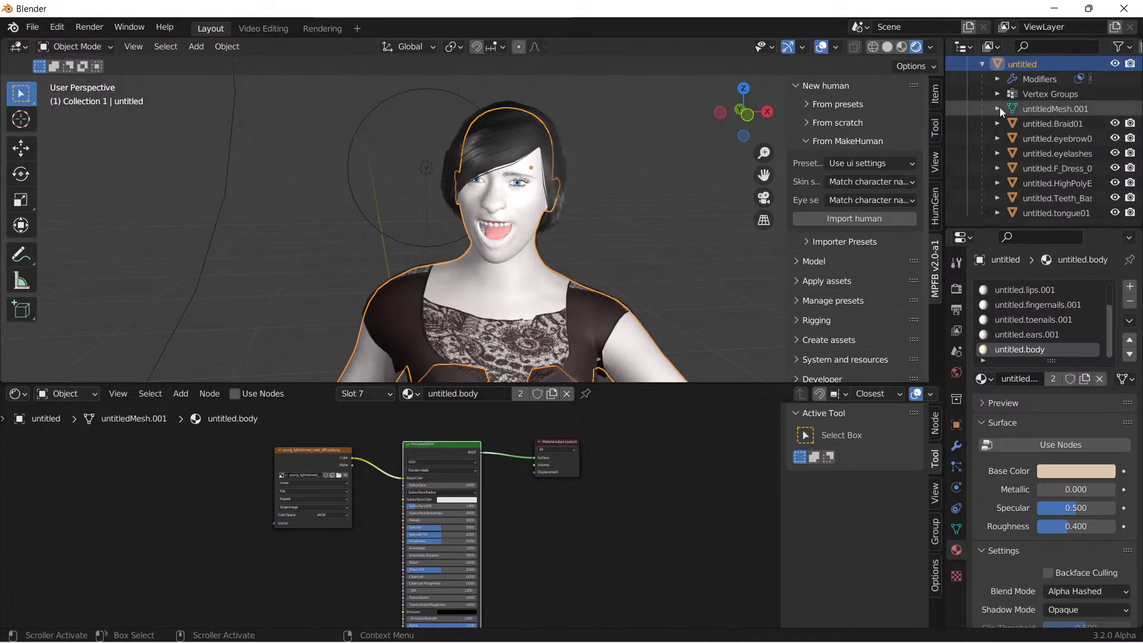
left_click(998, 109)
left_click(1049, 121)
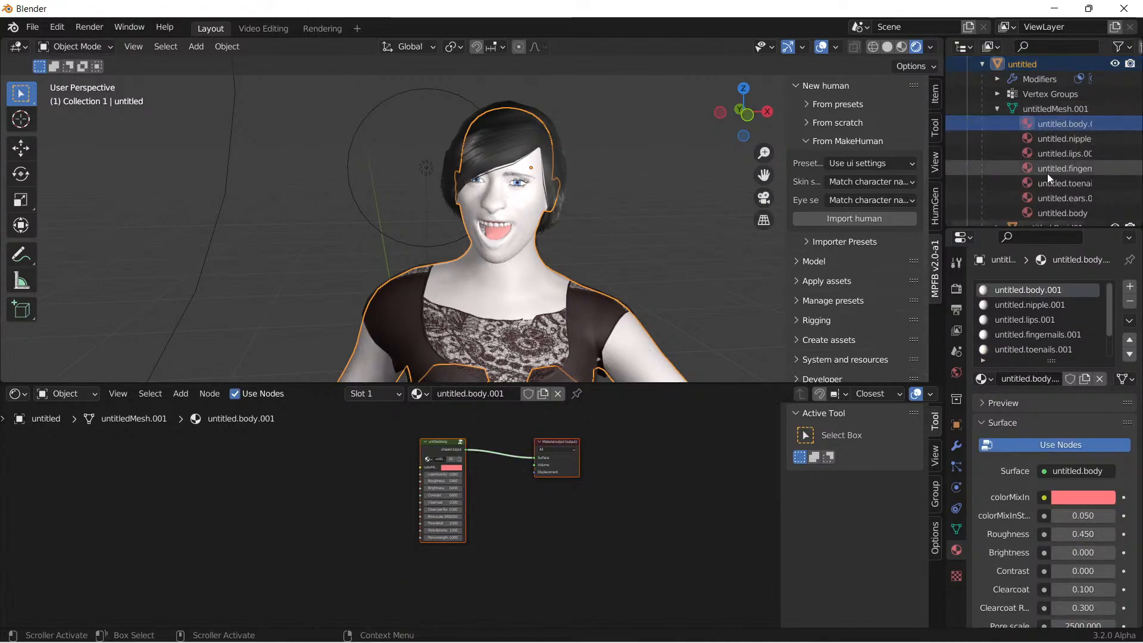
scroll(1072, 163, "down", 3)
scroll(1072, 163, "up", 4)
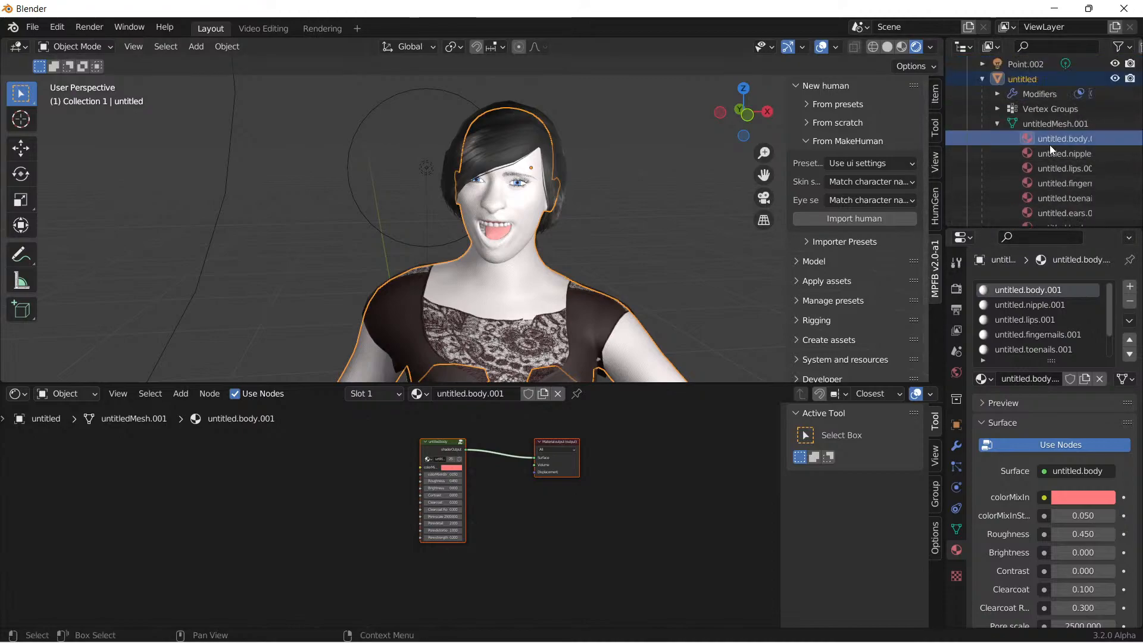
scroll(1050, 156, "down", 3)
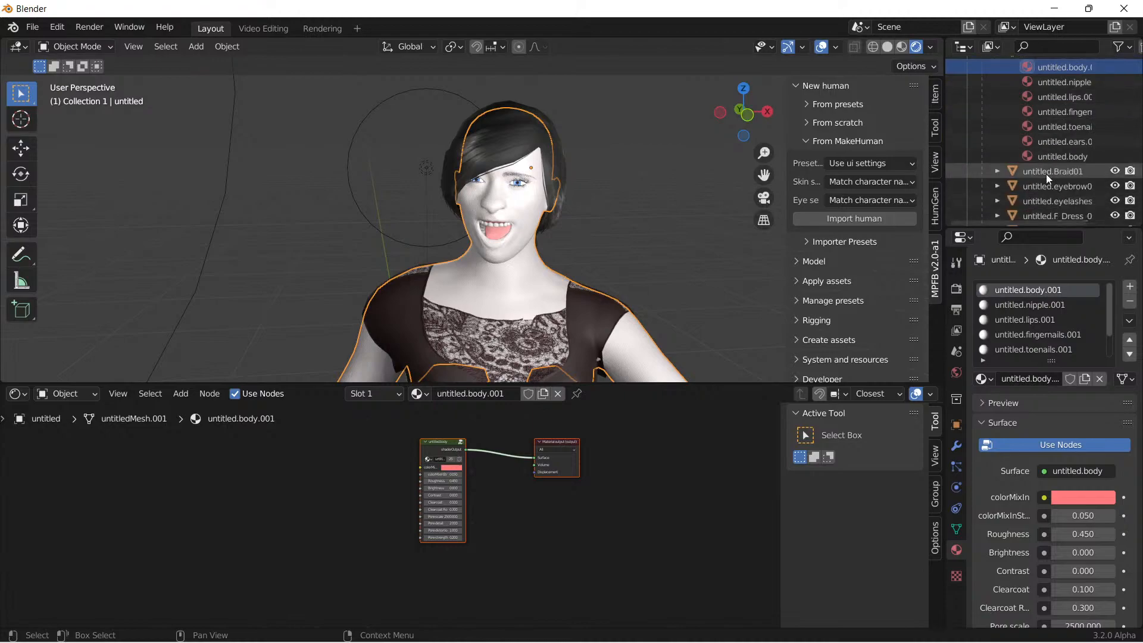
Step: Copy the image texture and Principled BSDF nodes from the untitled.body material
left_click(1055, 156)
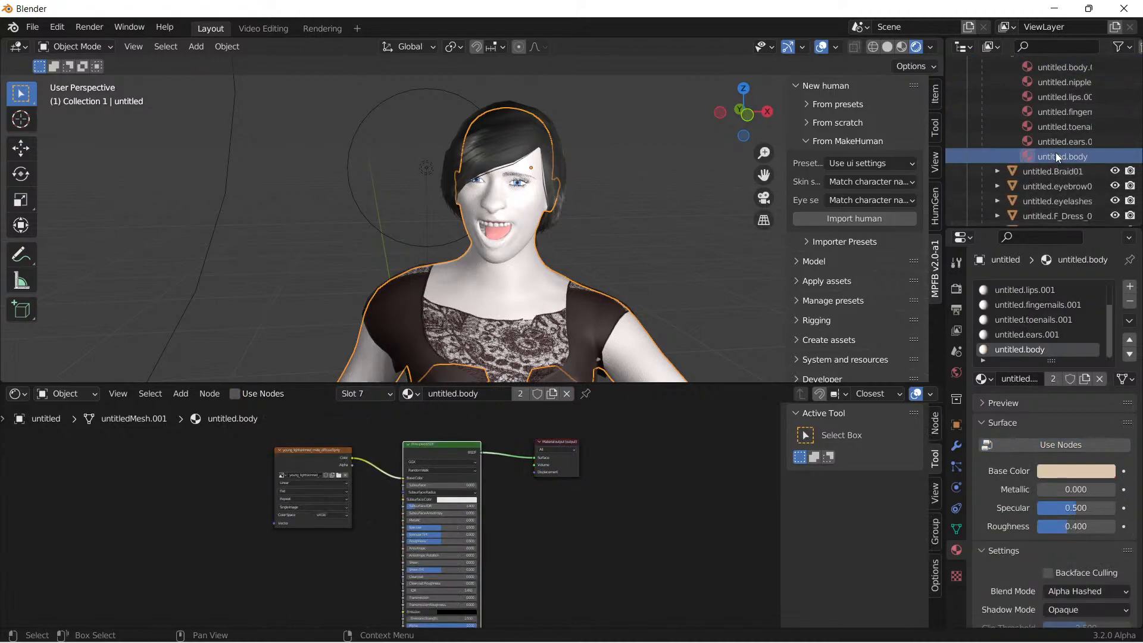
left_click_drag(533, 589, 258, 442)
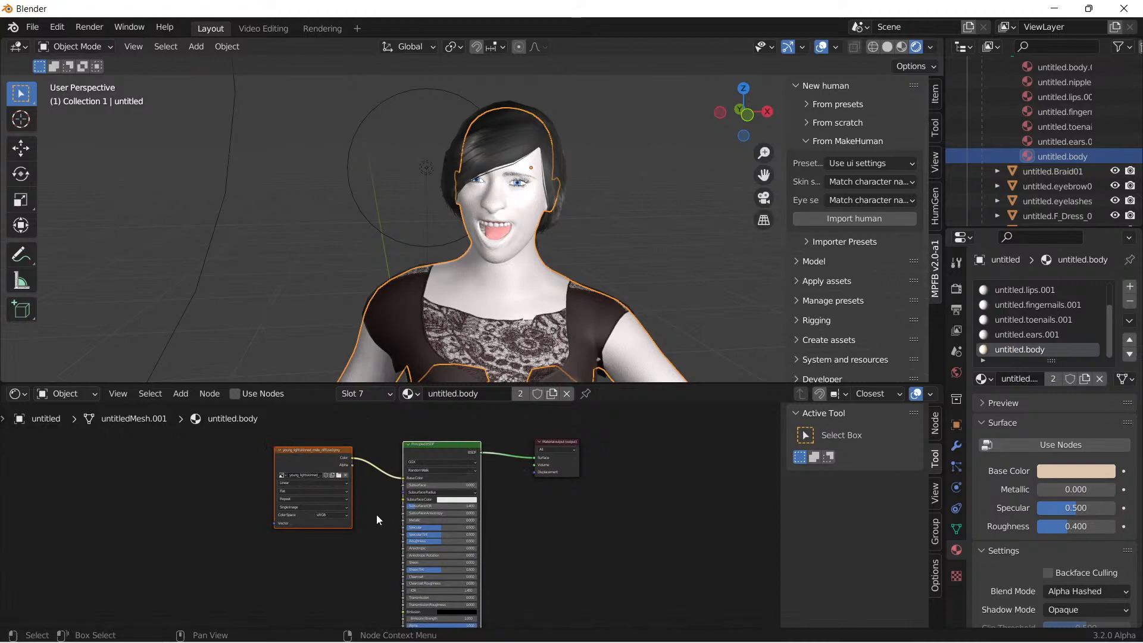
left_click_drag(530, 543, 232, 429)
right_click(289, 461)
left_click(269, 398)
Step: Widen the outliner and paste the copied texture and Principled BSDF nodes into the untitled.body.001 material
scroll(1060, 112, "up", 5)
left_click(1057, 138)
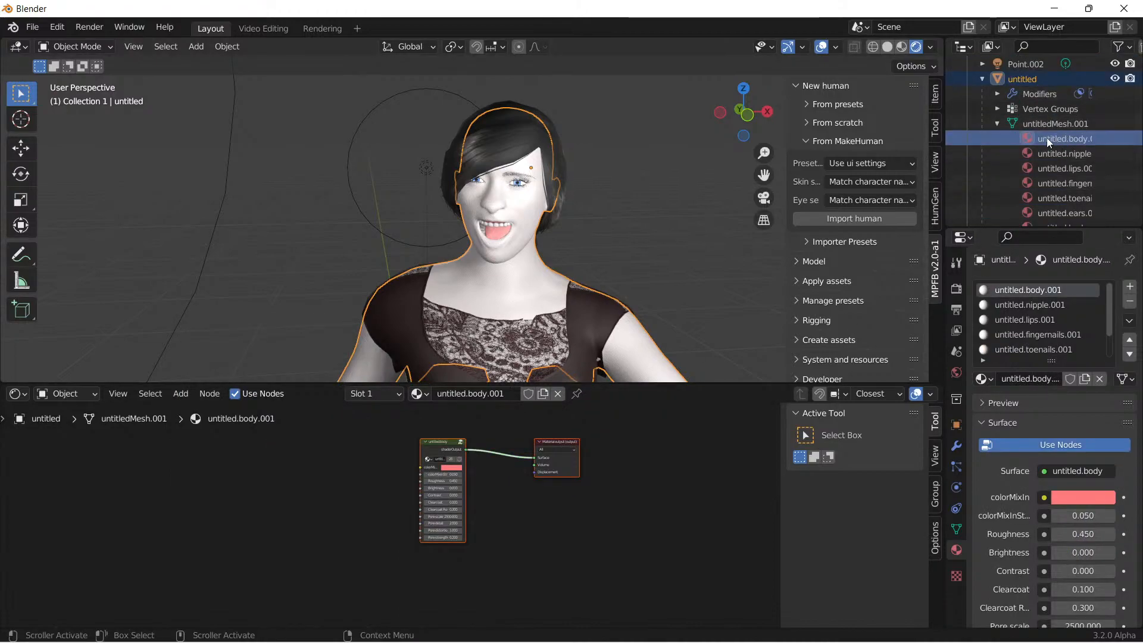
left_click_drag(946, 138, 852, 138)
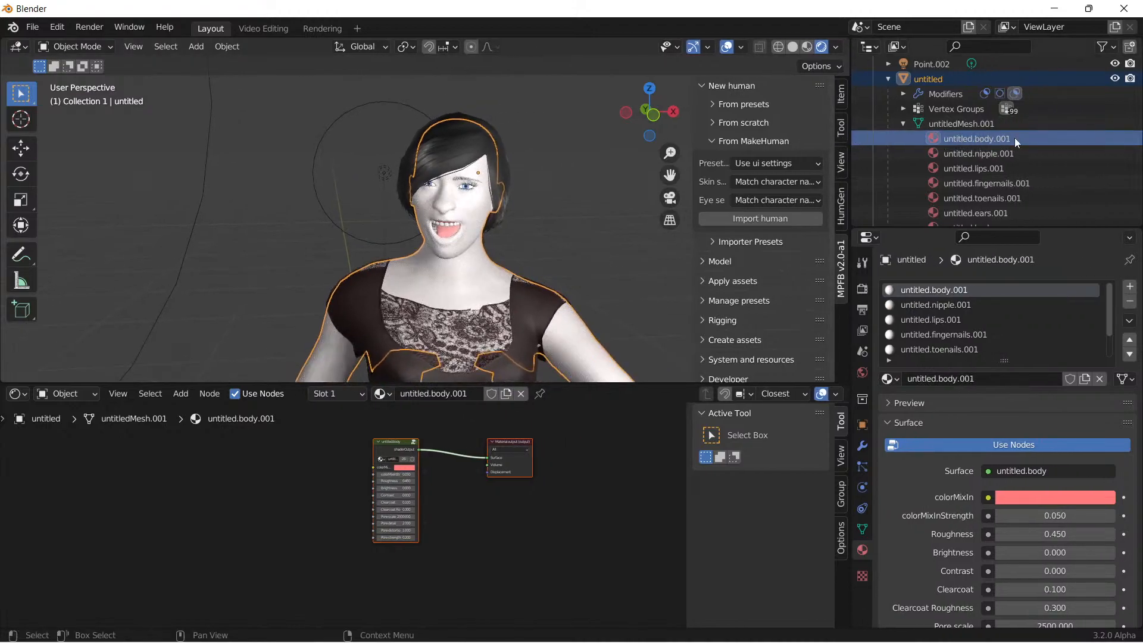
right_click(265, 470)
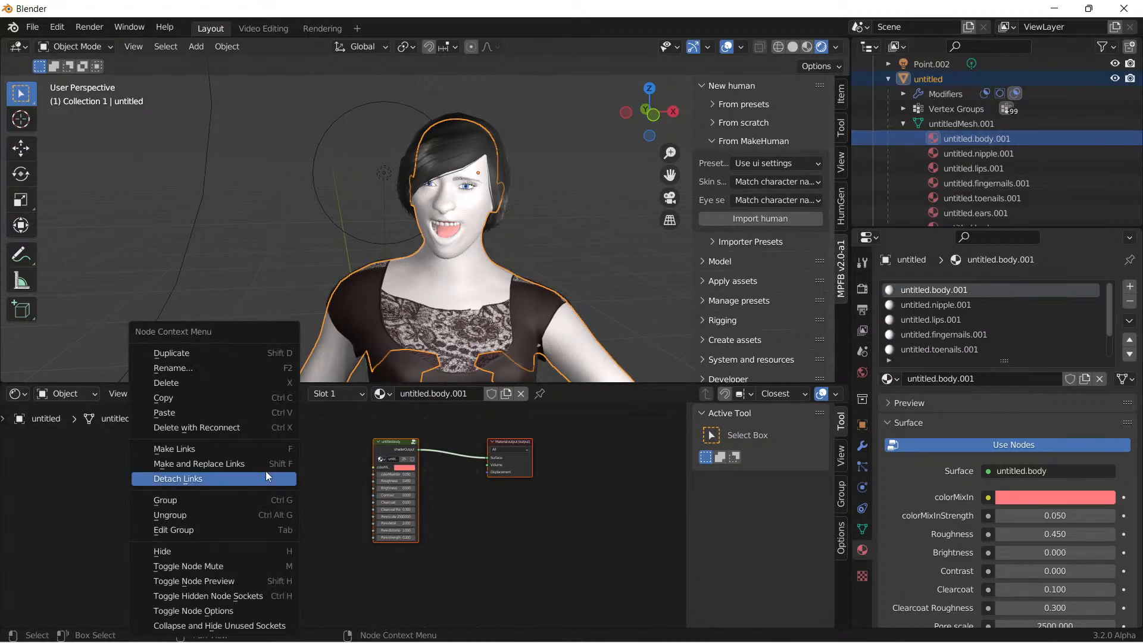
left_click(242, 410)
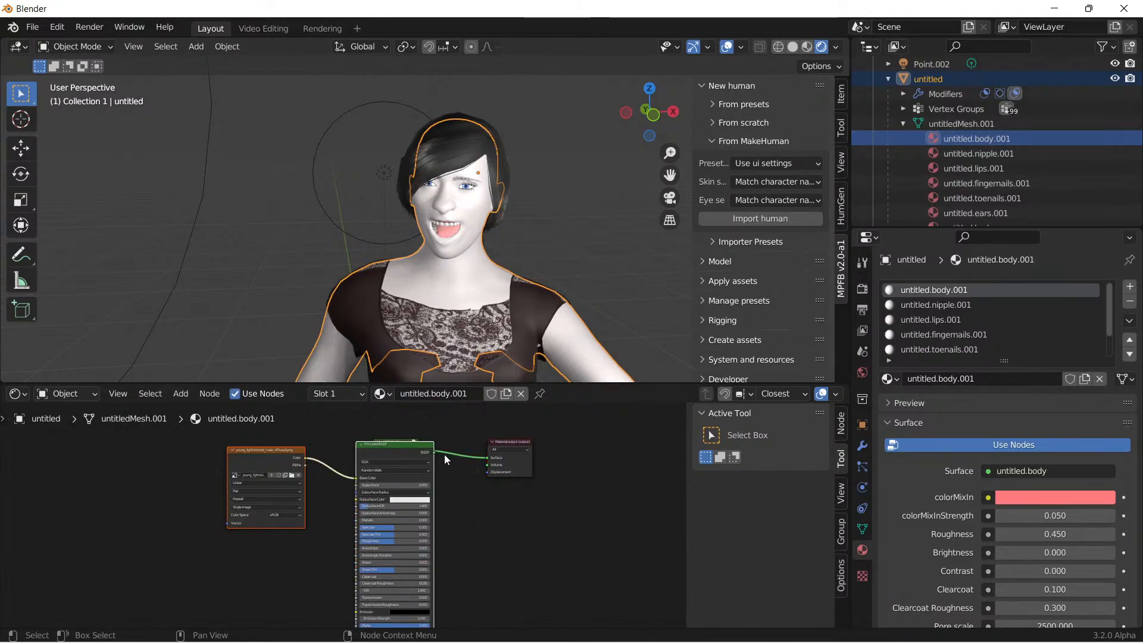
key("ctrl+v")
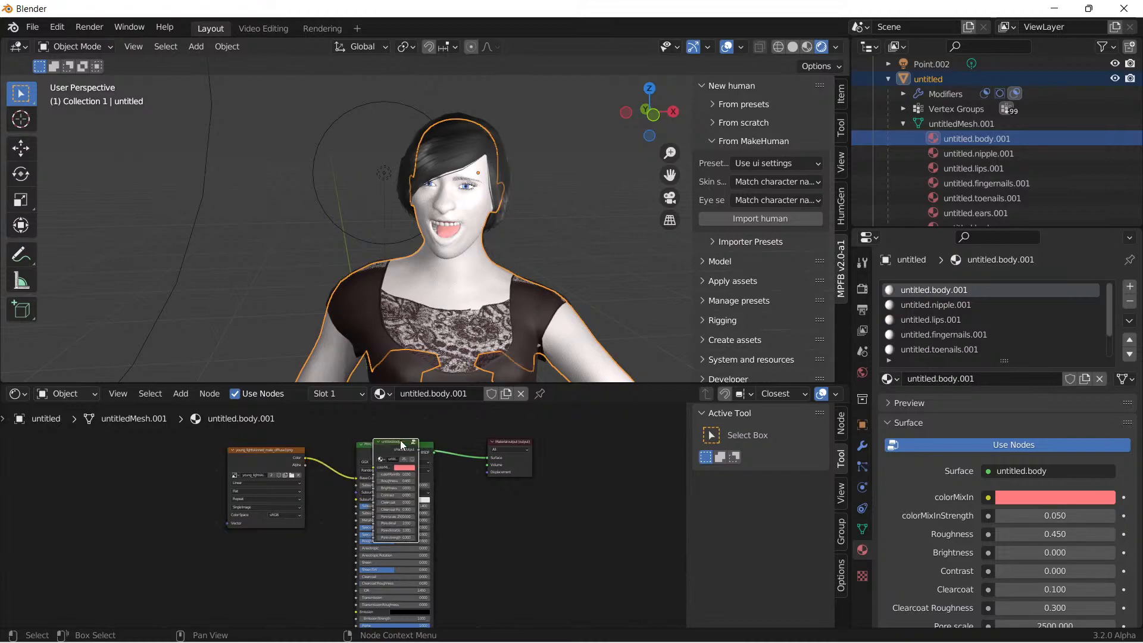
Step: Move the Principled BSDF node aside and link the image texture's Color to the untitled.body group's colorMixIn input
left_click_drag(357, 478, 105, 471)
left_click(390, 443)
left_click_drag(305, 457, 374, 467)
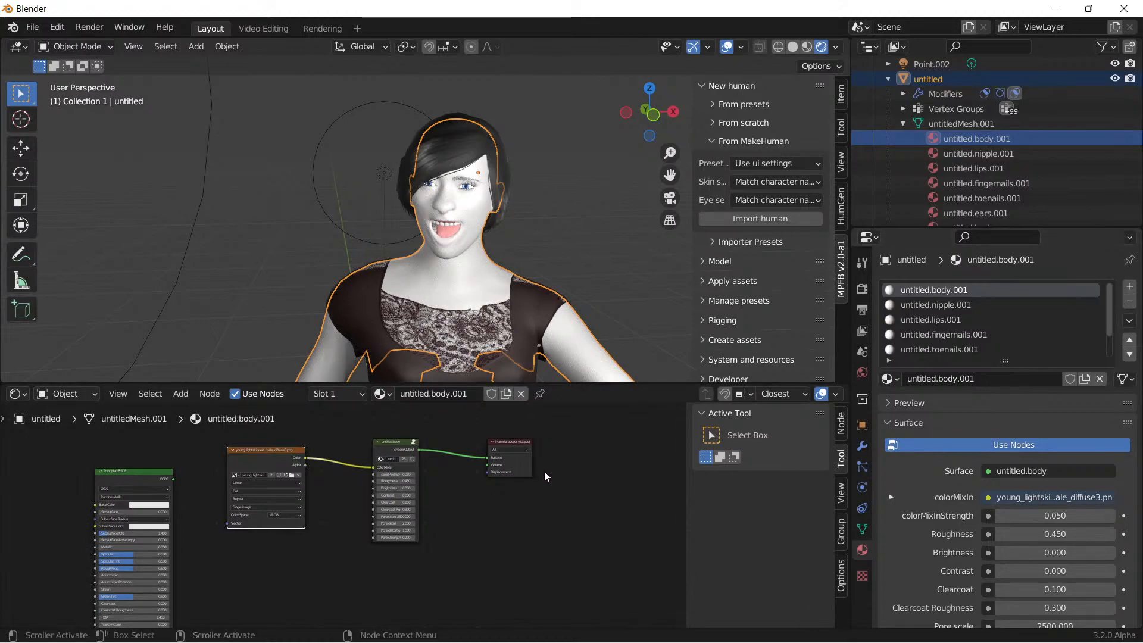
Step: Turn off node-based shading for untitled.body.001, and detach and relink the texture's Color to the group's colorMixIn input
left_click(1012, 445)
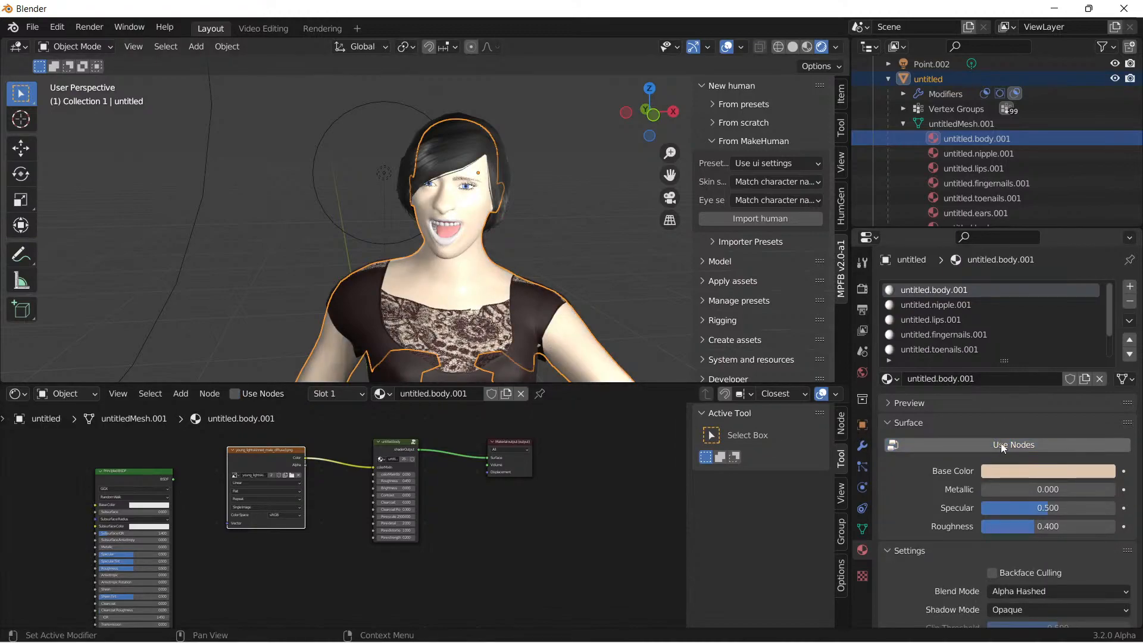
scroll(415, 502, "up", 3)
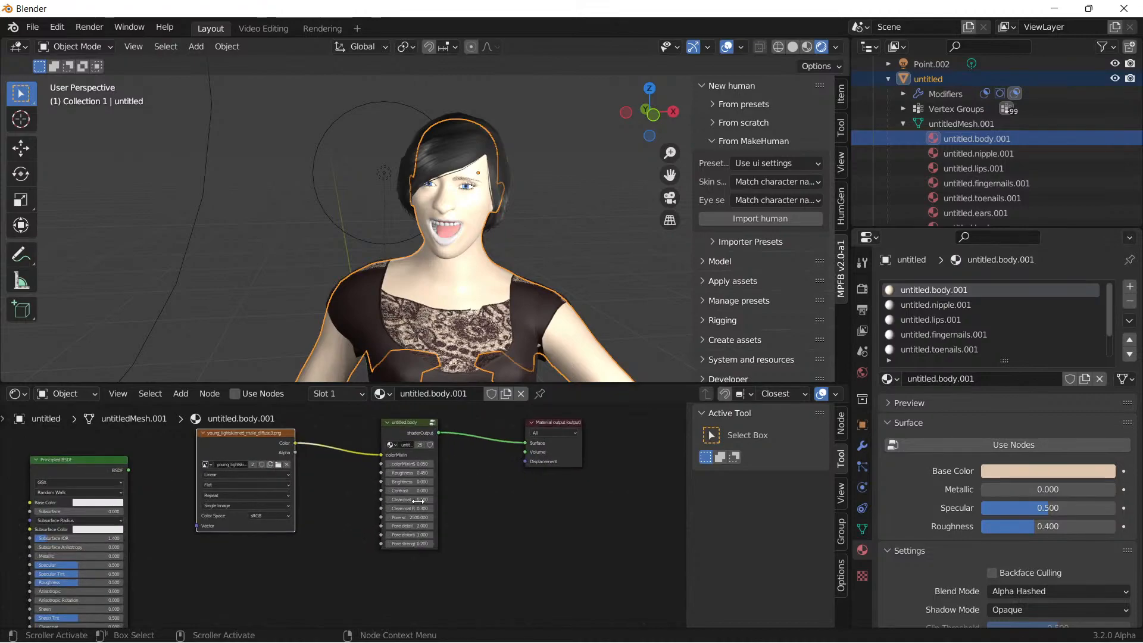
left_click_drag(386, 449, 292, 432)
left_click_drag(316, 440, 387, 450)
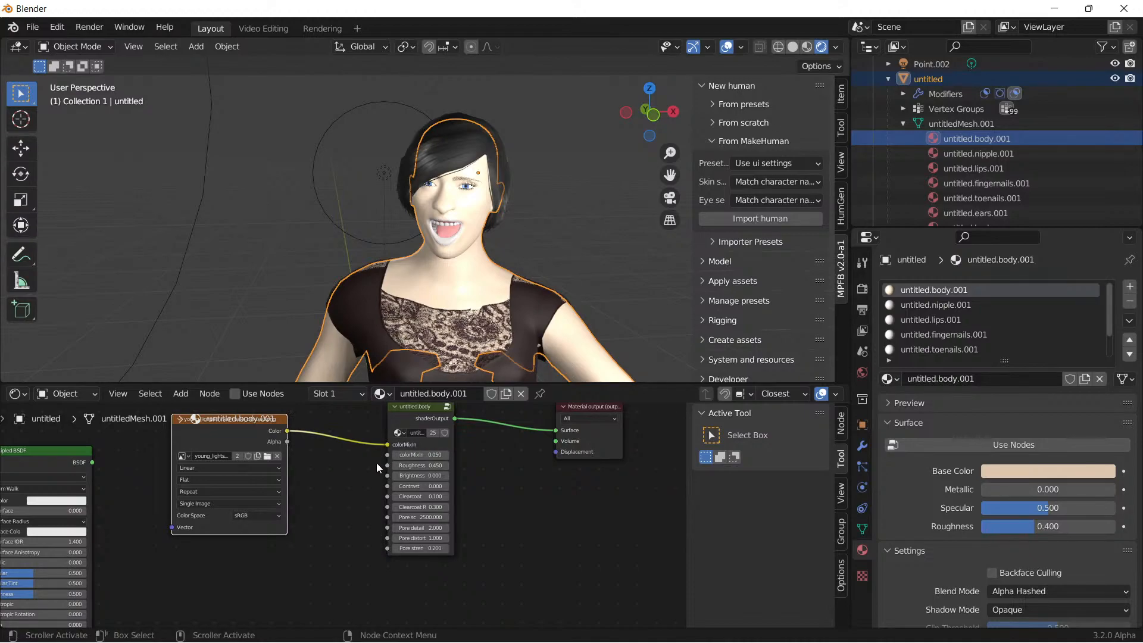
Step: Compare the face's skin up close with shader nodes on and off, and change untitled.body.001's plain Base Color to pink
scroll(415, 323, "up", 5)
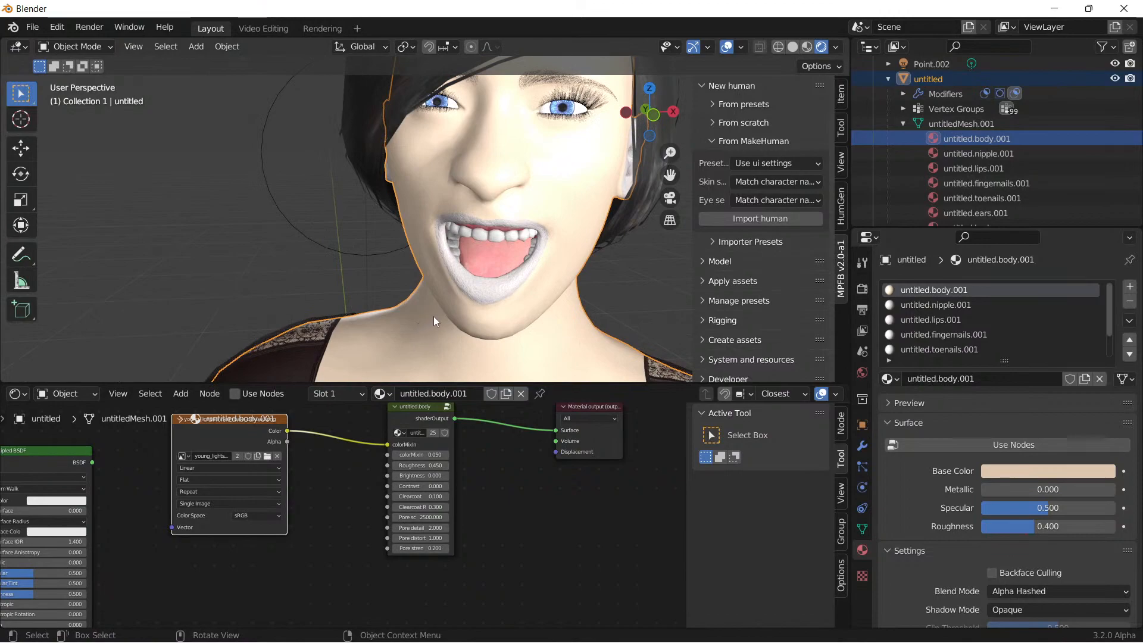
scroll(435, 316, "down", 2)
middle_click_drag(458, 317, 566, 299)
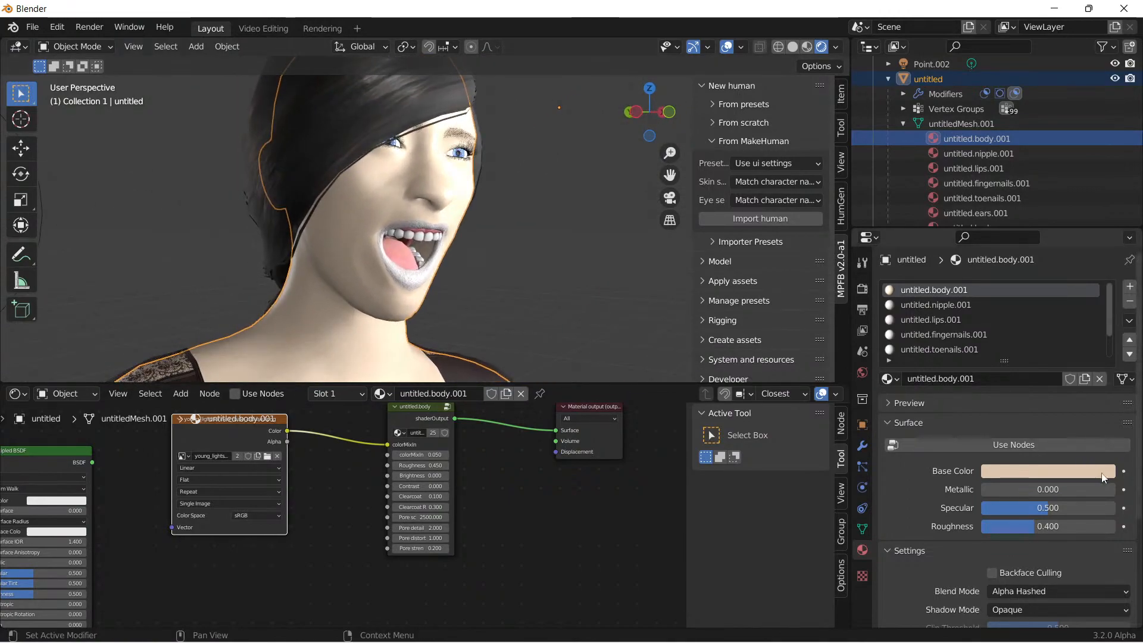
left_click(1037, 447)
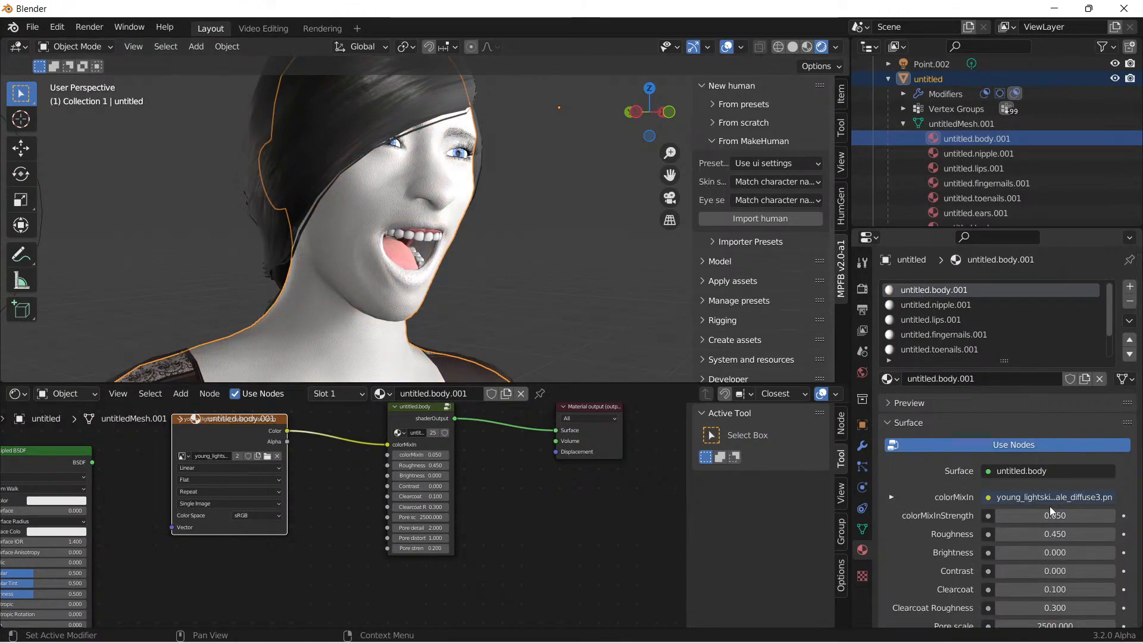
left_click(1042, 445)
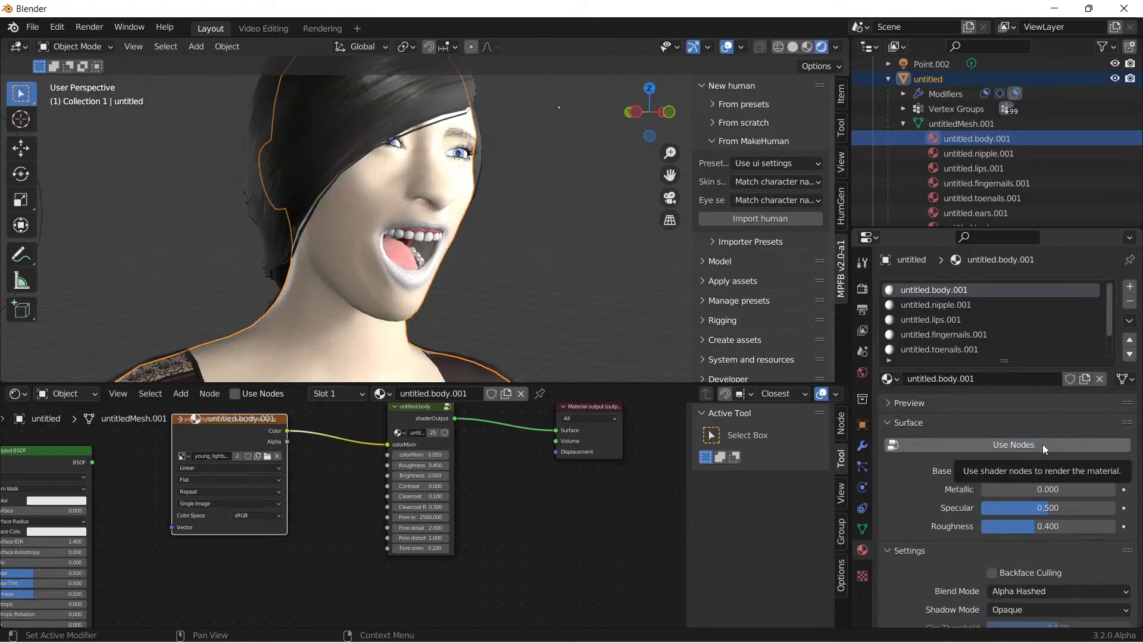
left_click(1051, 475)
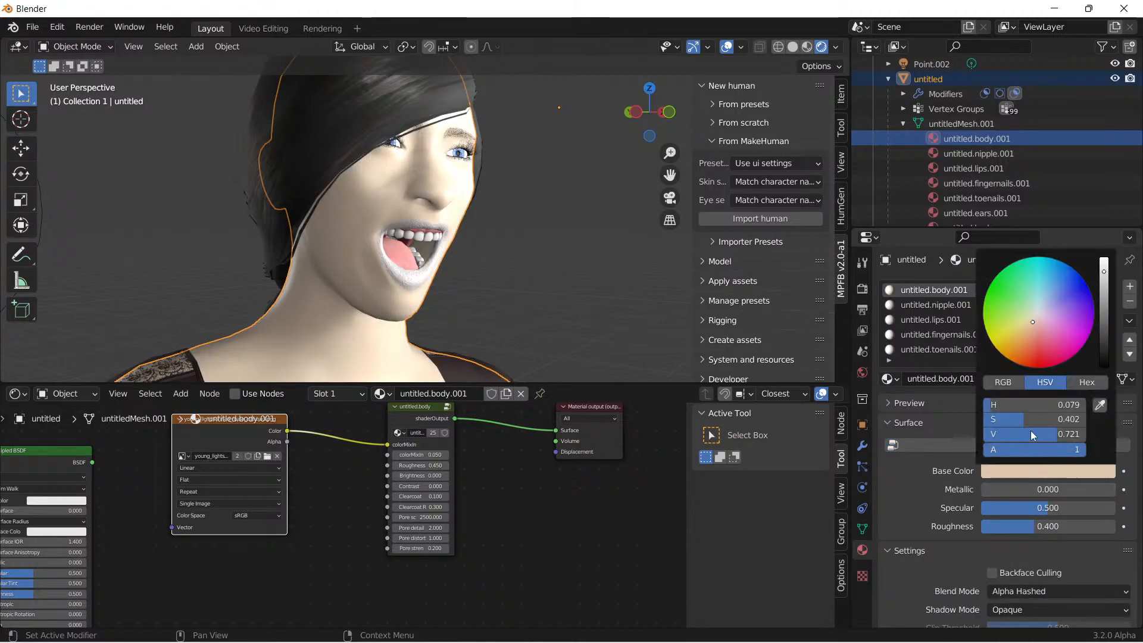
mouse_move(1034, 346)
left_mouse_down()
mouse_move(1019, 337)
mouse_move(1031, 325)
left_mouse_up()
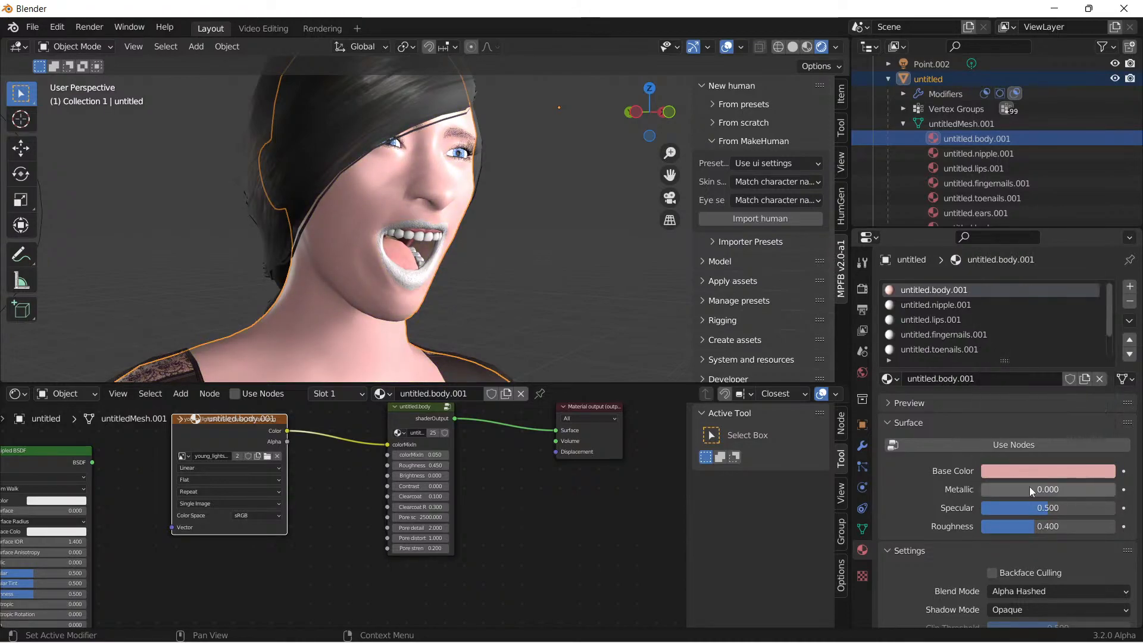
Step: Re-enable nodes for untitled.body.001 and wire the Principled BSDF between the image texture's Color and the material output's Surface
left_click(1029, 445)
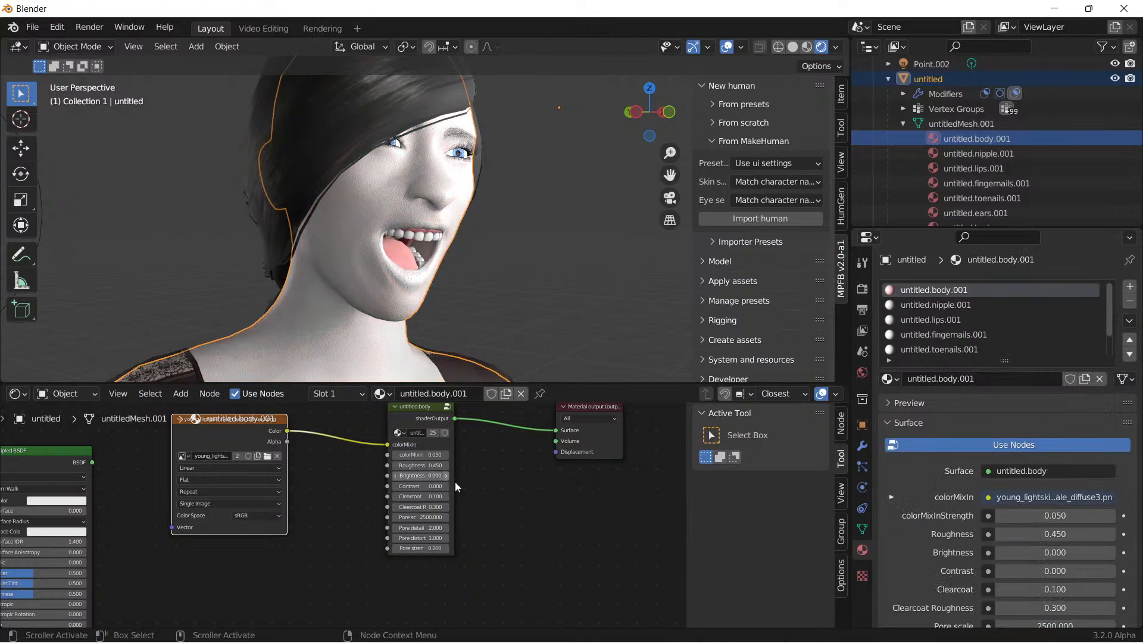
scroll(449, 480, "down", 2)
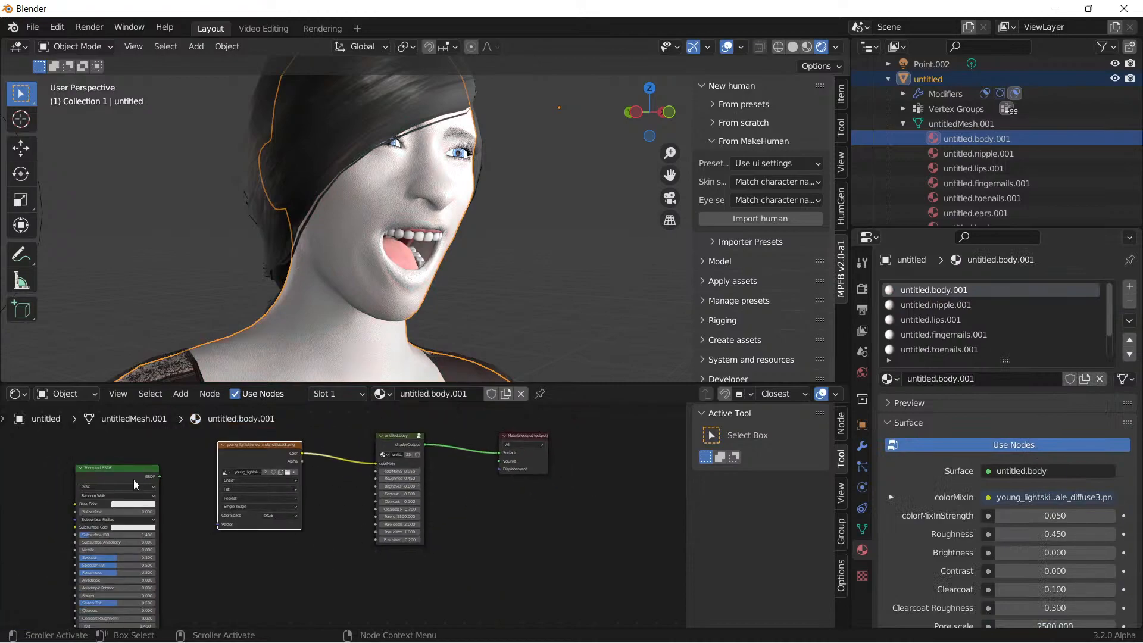
left_click_drag(120, 467, 585, 576)
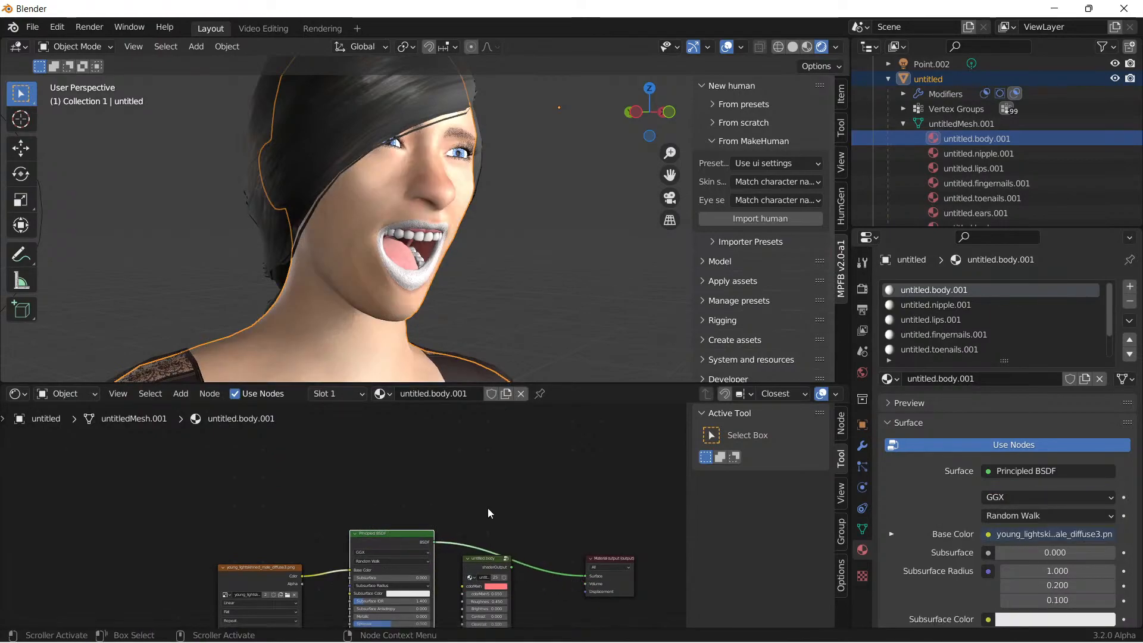
Step: Move the untitled.body group node clear of the Principled BSDF and relink BSDF to the untitled.body.001 output's Surface
left_click_drag(487, 559, 517, 450)
scroll(561, 513, "up", 2)
middle_click_drag(561, 513, 400, 531)
left_click_drag(338, 534, 577, 586)
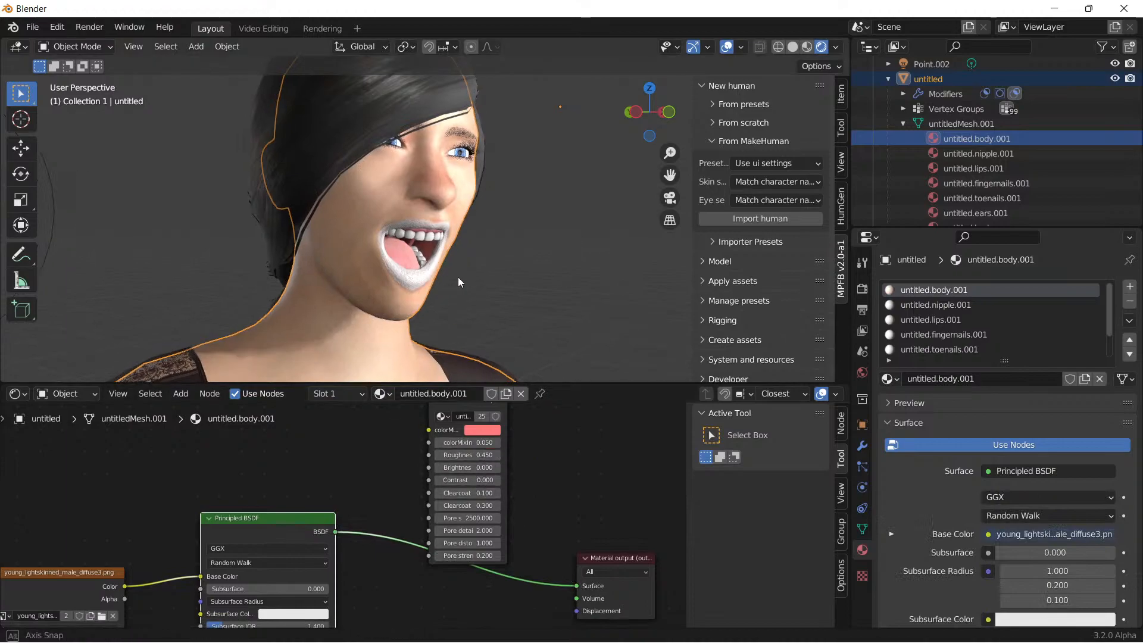
Step: Examine the face and lips from several angles, and look through the untitled.lips.001 node setup and the other material slots
middle_click_drag(459, 277, 427, 284)
scroll(427, 281, "up", 3)
scroll(430, 279, "up", 2)
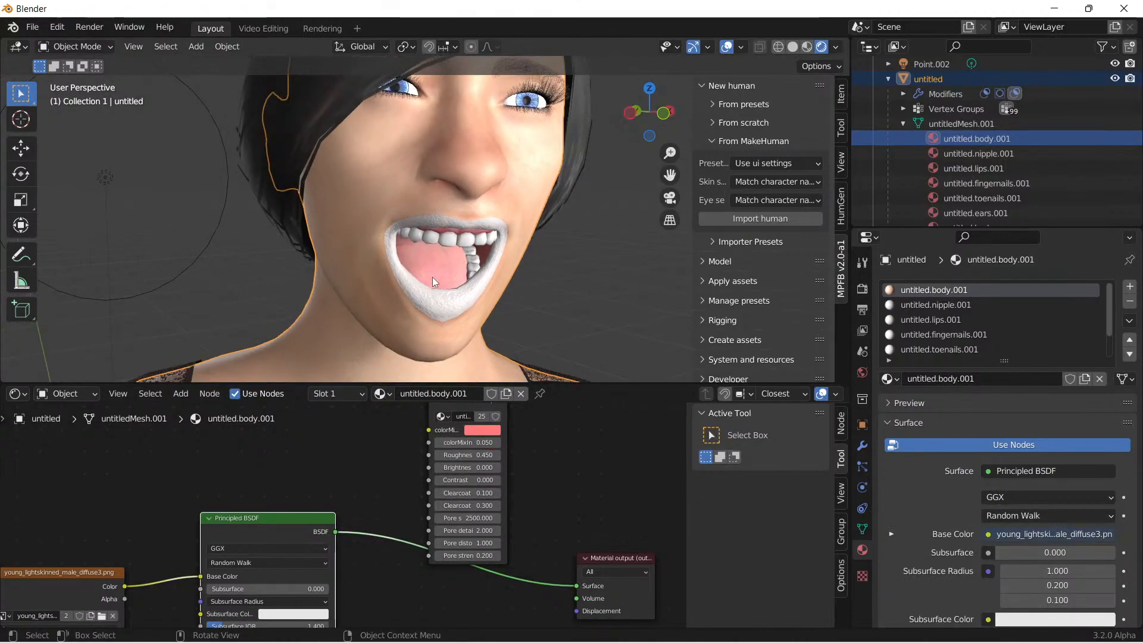
left_click(938, 320)
middle_click_drag(398, 535, 501, 448)
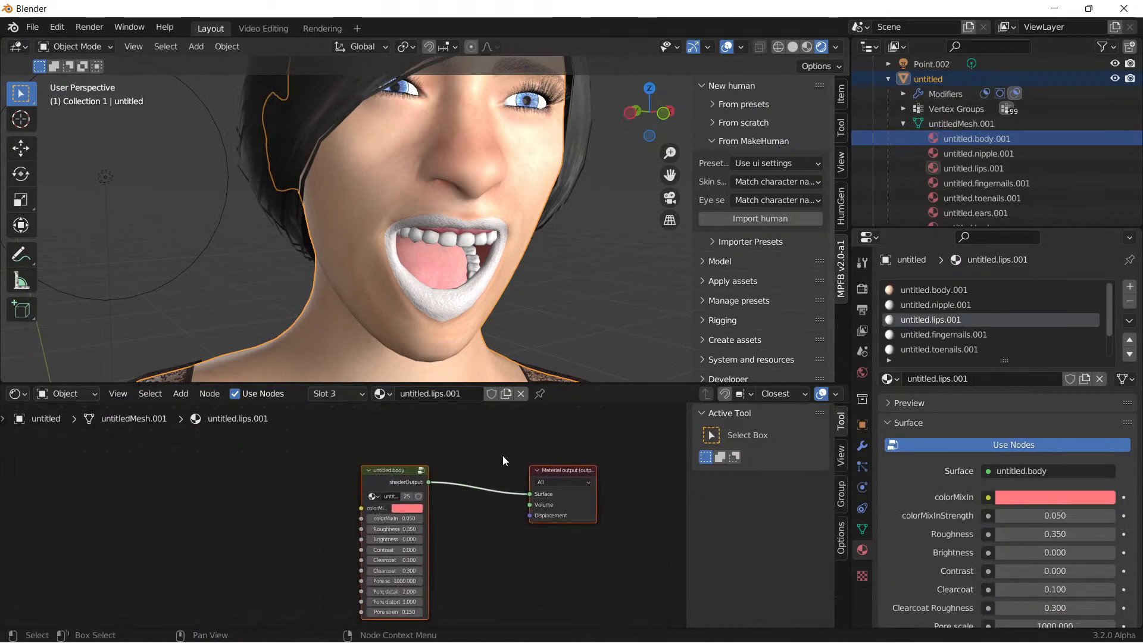
middle_click_drag(473, 526, 538, 512)
middle_click_drag(532, 230, 488, 196)
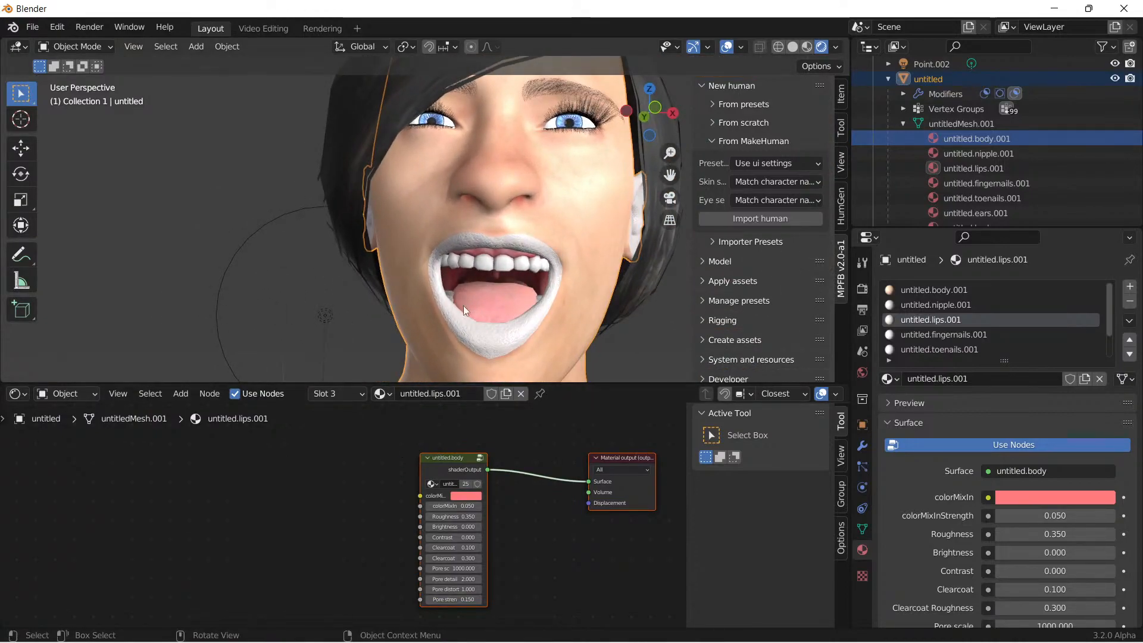
scroll(475, 269, "down", 7)
scroll(469, 302, "up", 1)
middle_click_drag(545, 316, 490, 309)
scroll(489, 310, "up", 6)
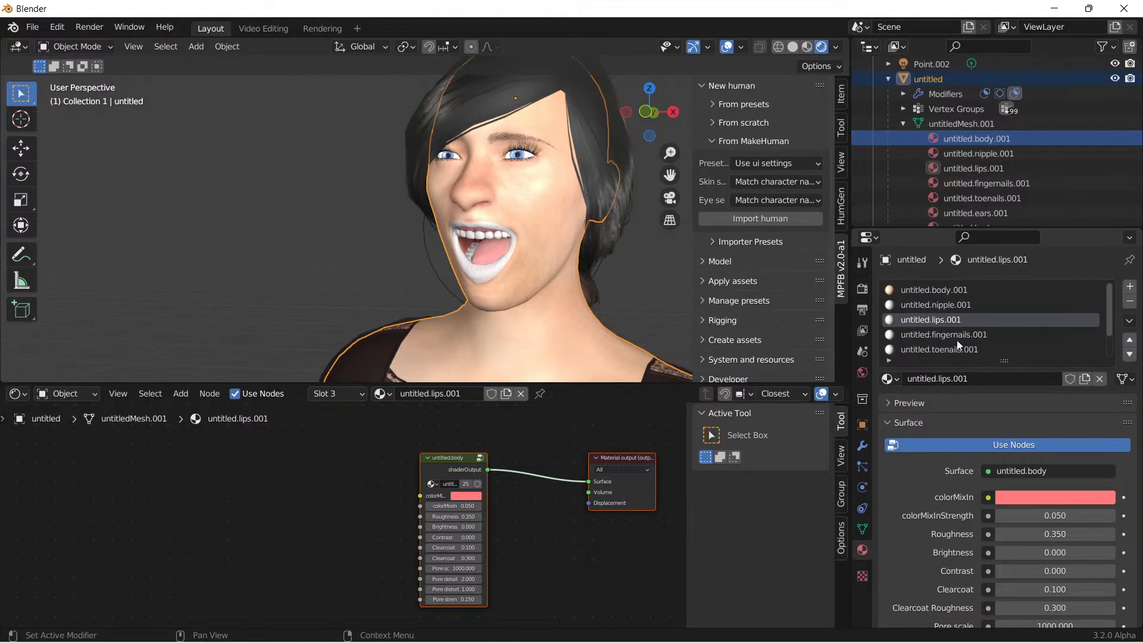
scroll(933, 357, "down", 2)
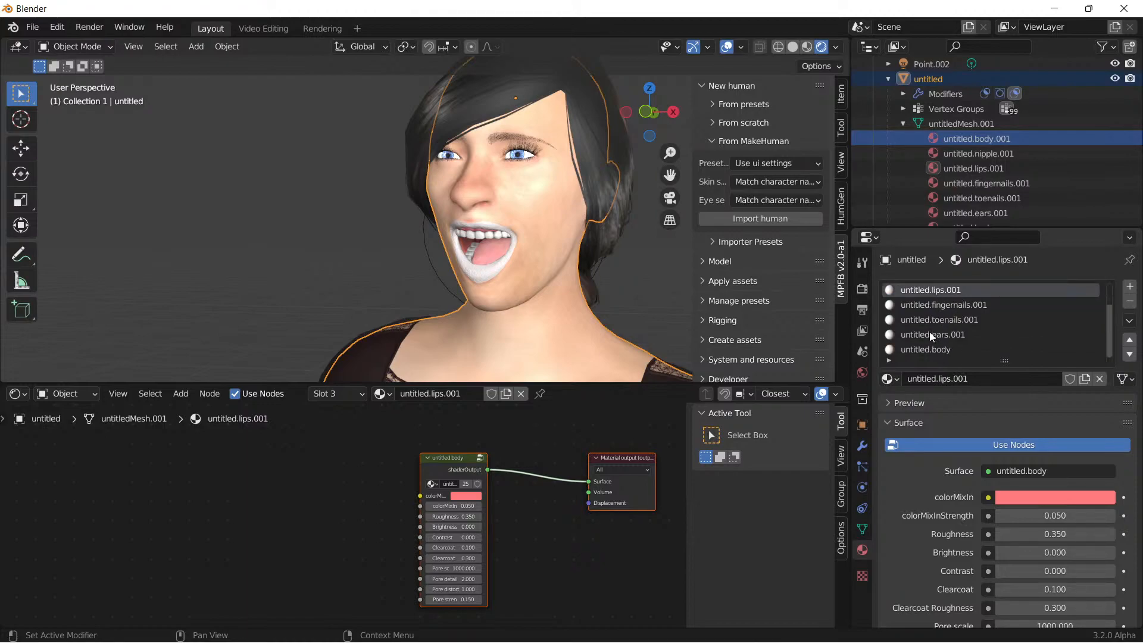
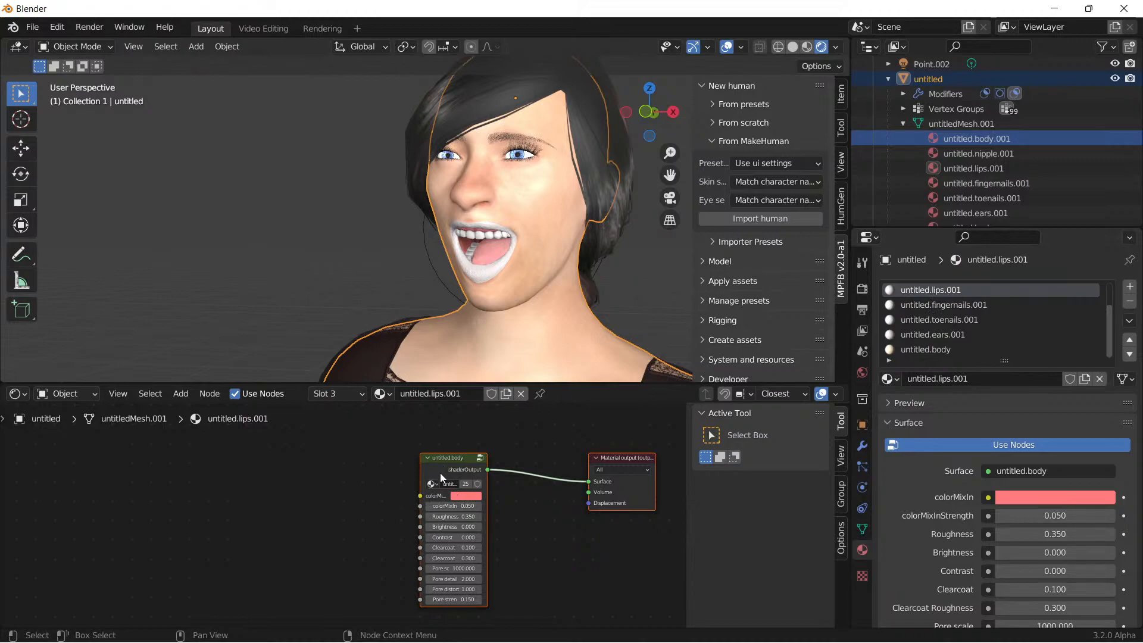
scroll(442, 524, "up", 3)
middle_click_drag(462, 502, 342, 503)
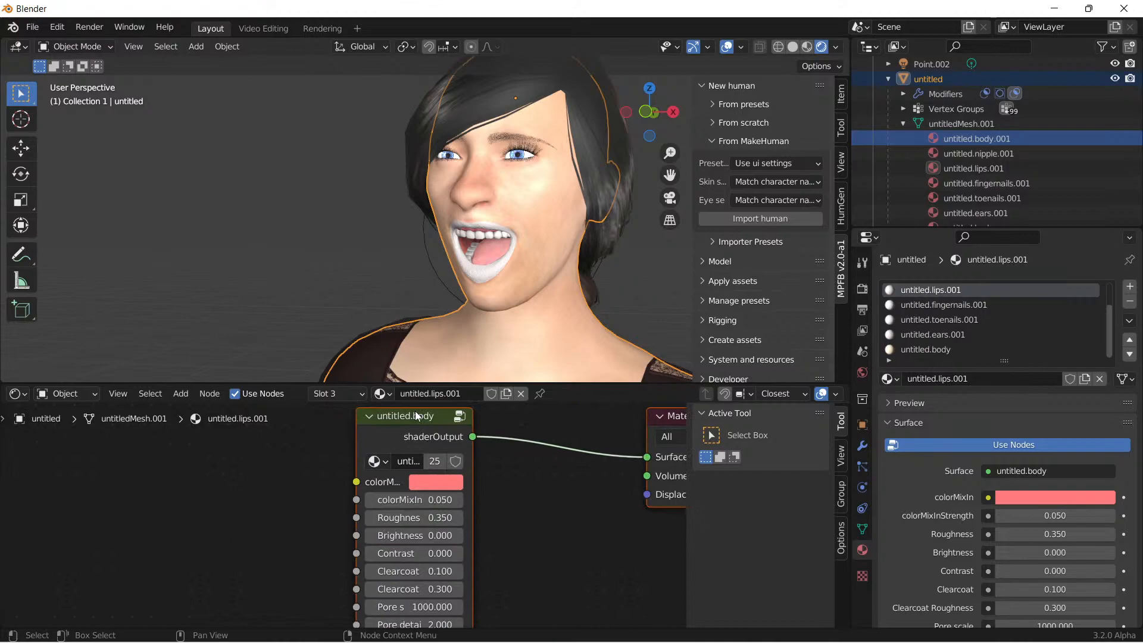
key("x")
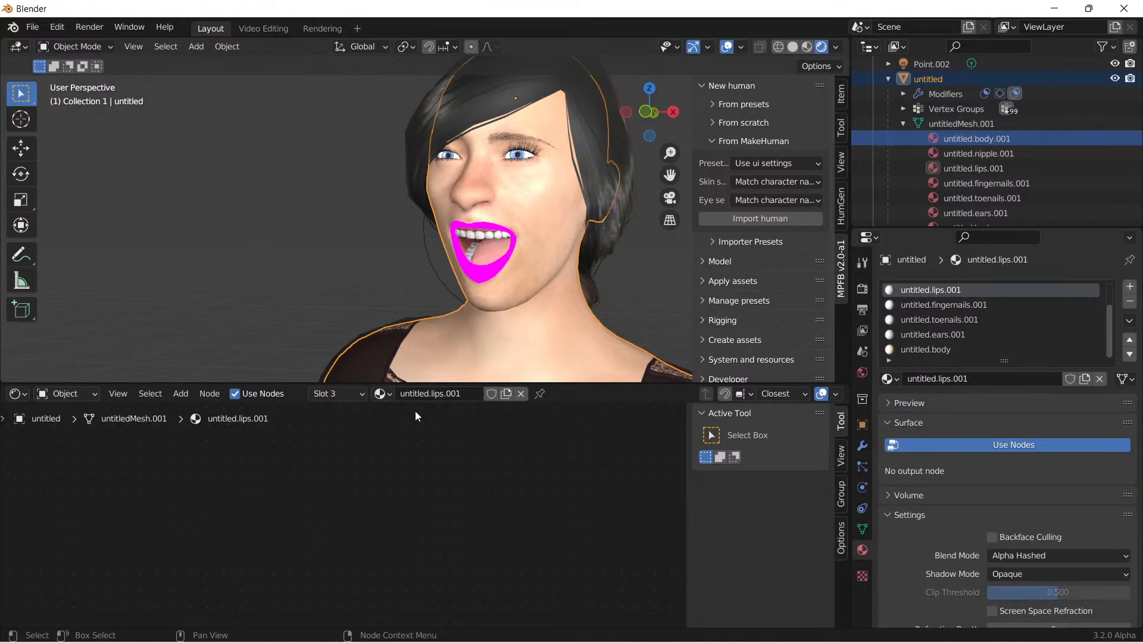
left_click(58, 27)
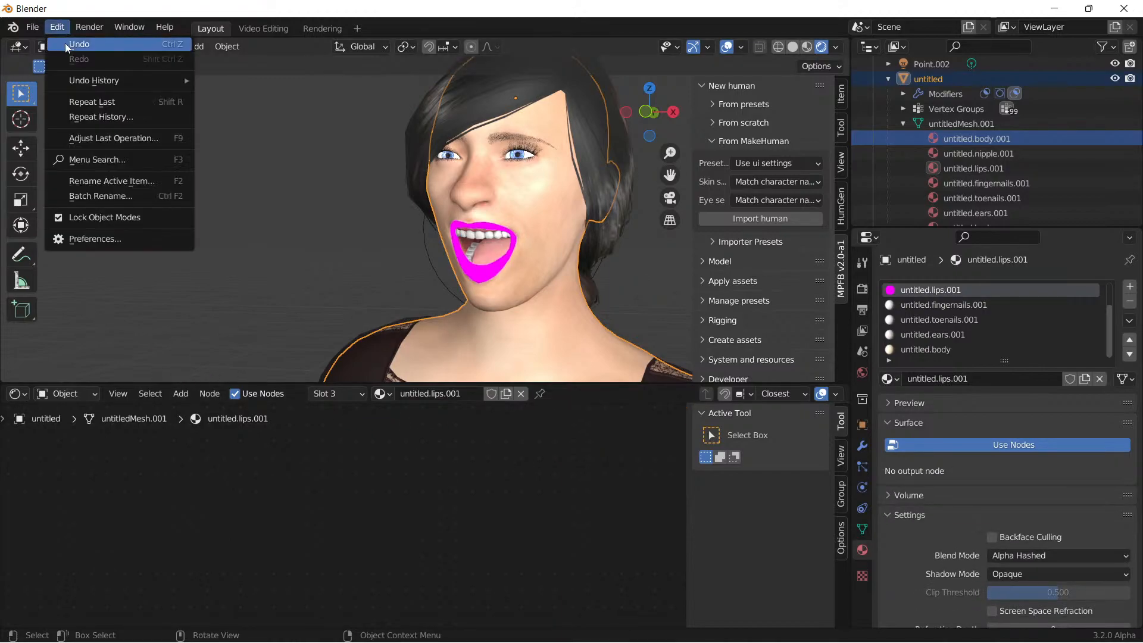
left_click(66, 44)
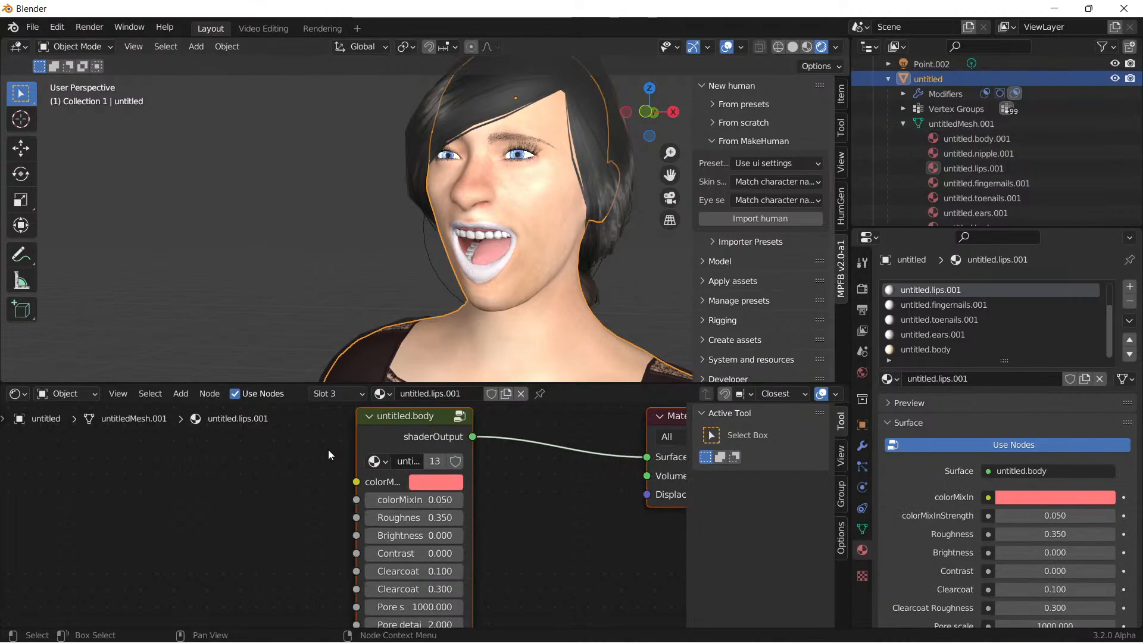
Step: Replace the untitled.body group in untitled.lips.001 with the copied image texture and Principled BSDF nodes, linking BSDF to Surface
left_click(407, 419)
key("x")
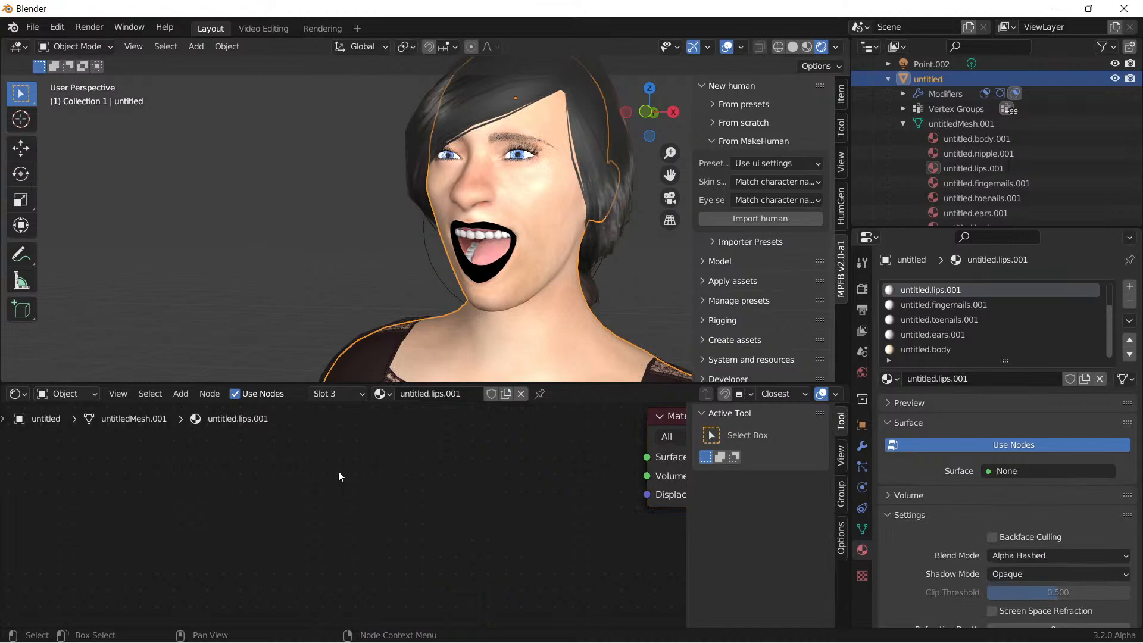
right_click(294, 459)
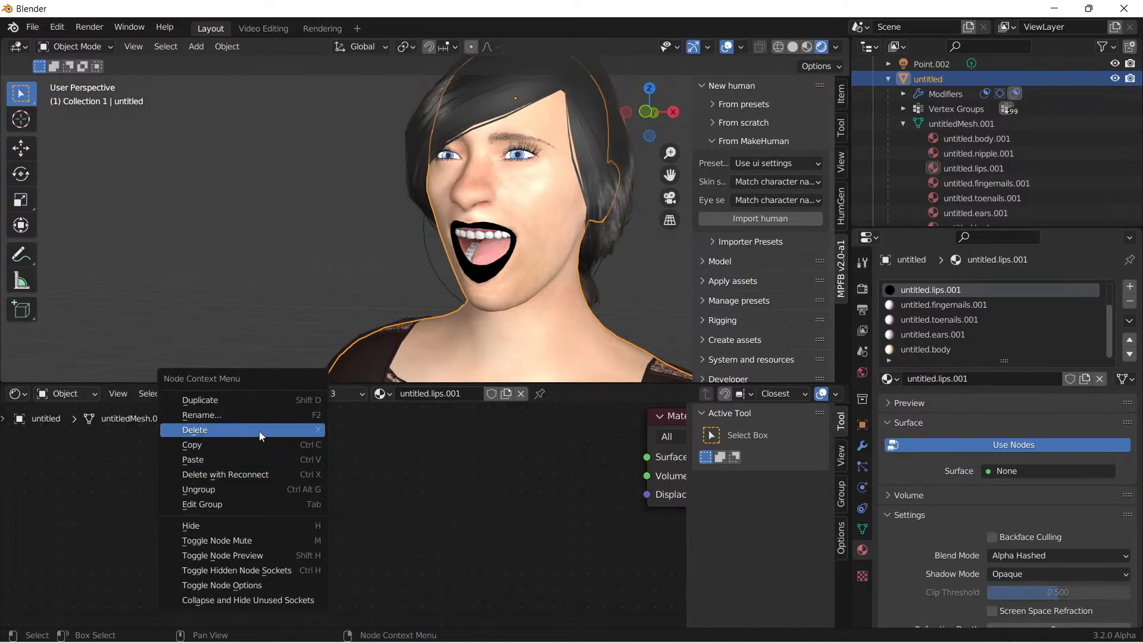
left_click(256, 457)
left_click_drag(510, 445, 645, 460)
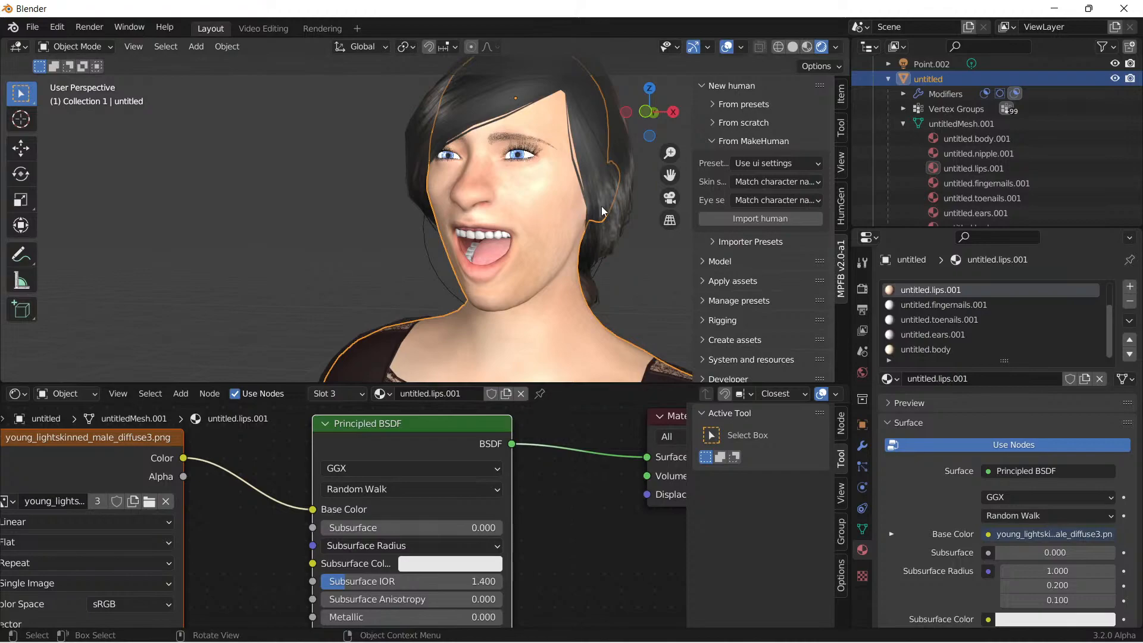
Step: Open the untitled.ears.001 material, detach its untitled.body group from the material output and move the group lower
left_click(940, 335)
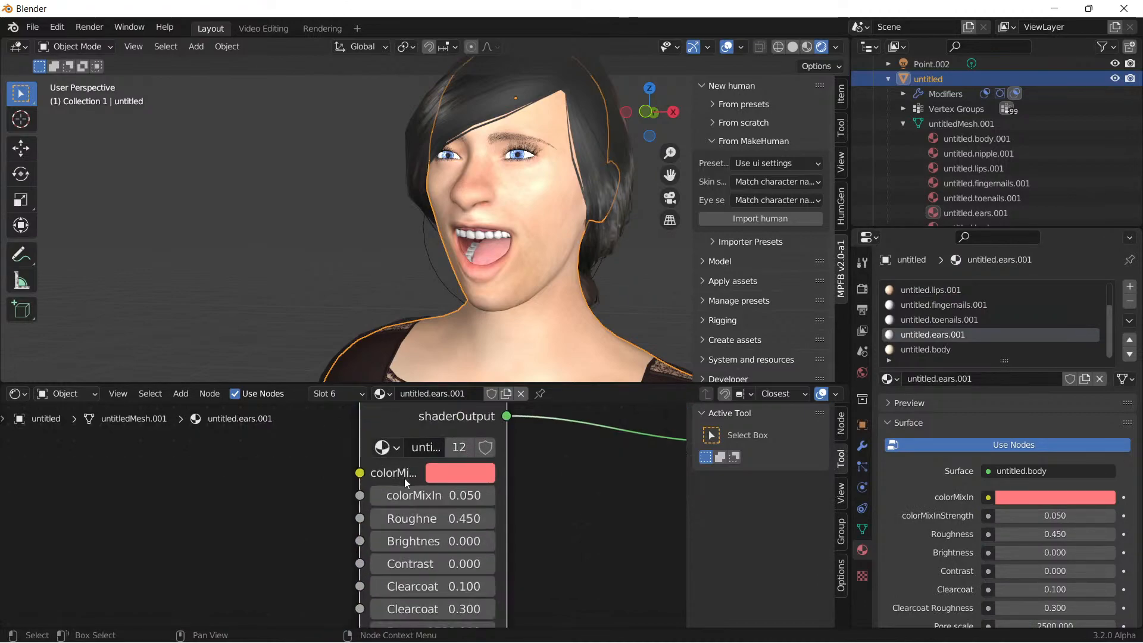
scroll(404, 476, "down", 4)
scroll(387, 556, "up", 3)
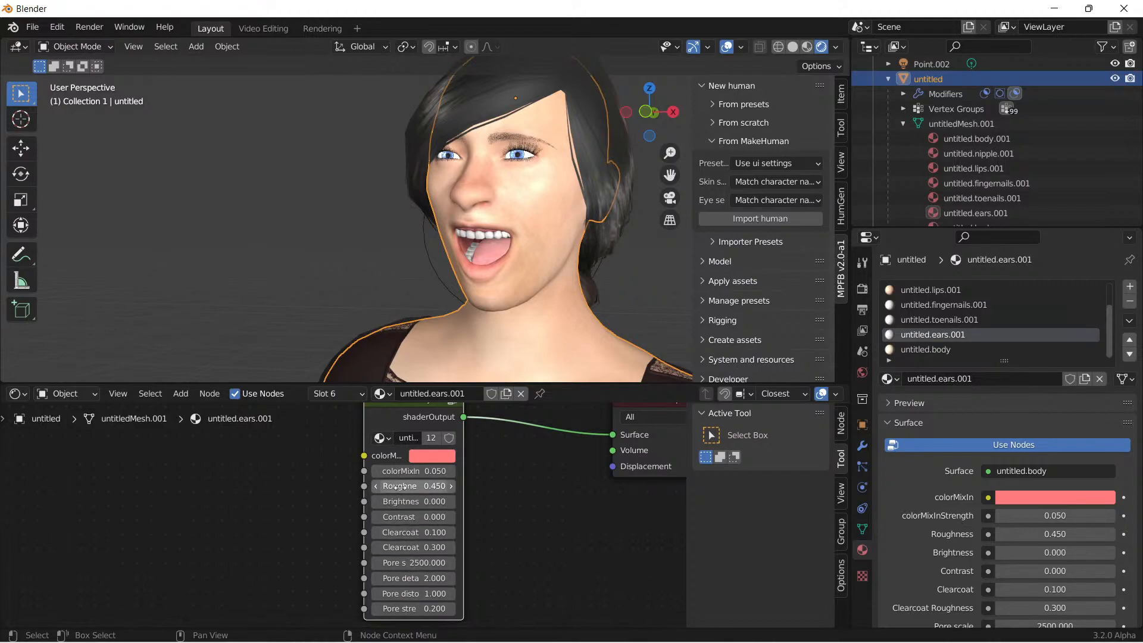
scroll(400, 480, "down", 2)
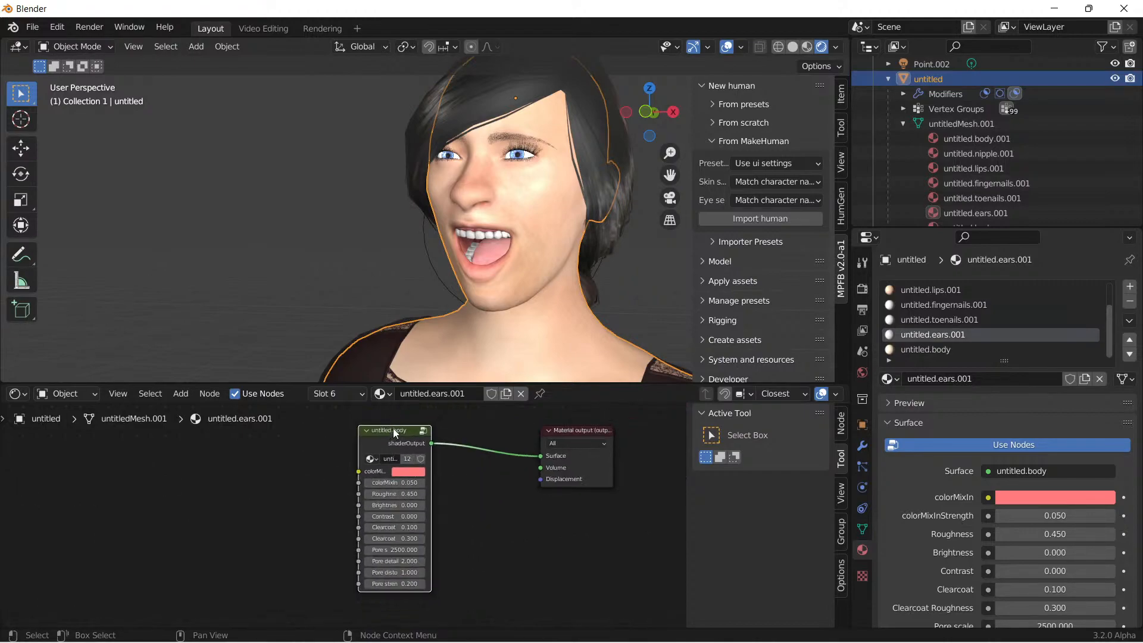
left_click_drag(538, 457, 488, 557)
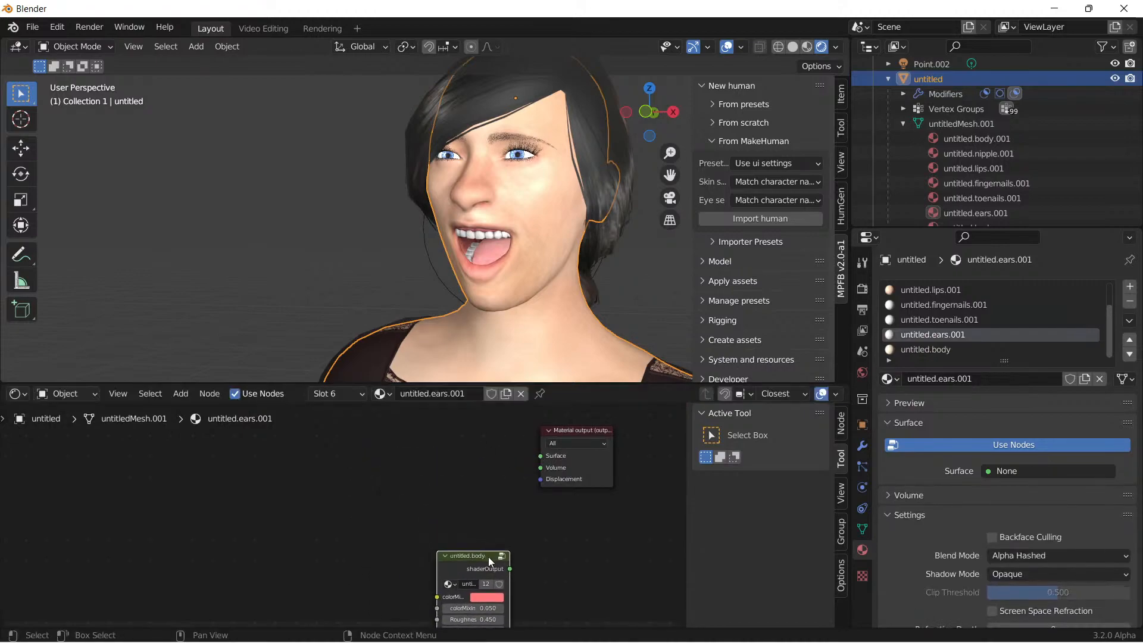
Step: Paste the copied image texture and Principled BSDF nodes into untitled.ears.001 and position them before the material output
right_click(349, 451)
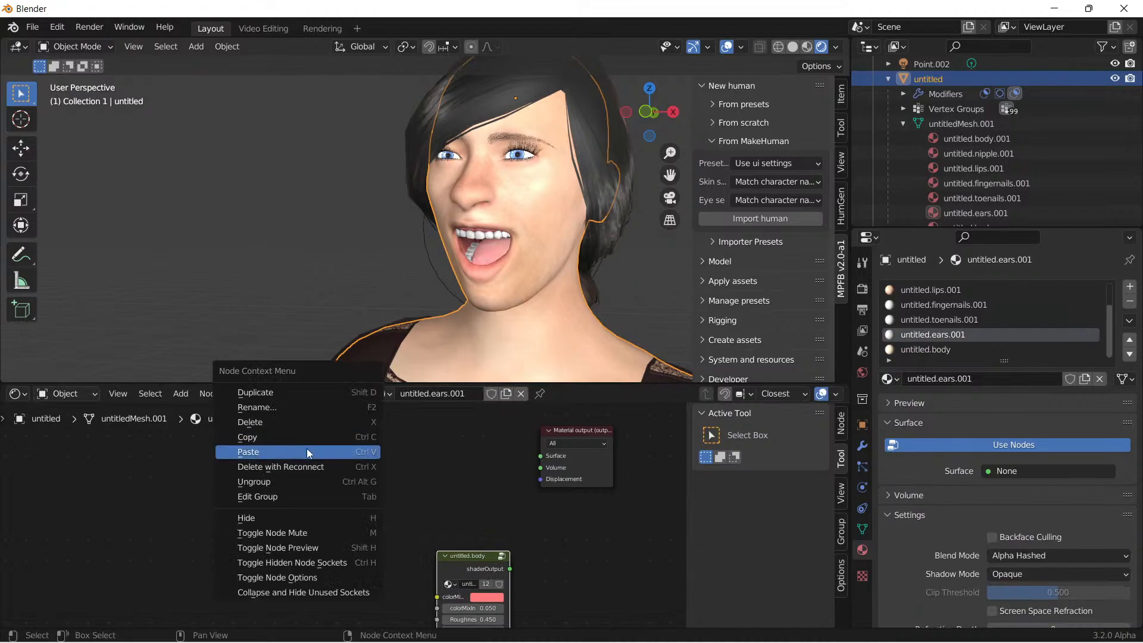
left_click(306, 449)
left_click_drag(404, 437, 375, 435)
scroll(444, 511, "down", 1)
scroll(444, 511, "down", 1)
middle_click_drag(421, 523, 505, 492)
Step: Add a Mix Shader node between the image texture and the Principled BSDF in untitled.ears.001
left_click(187, 395)
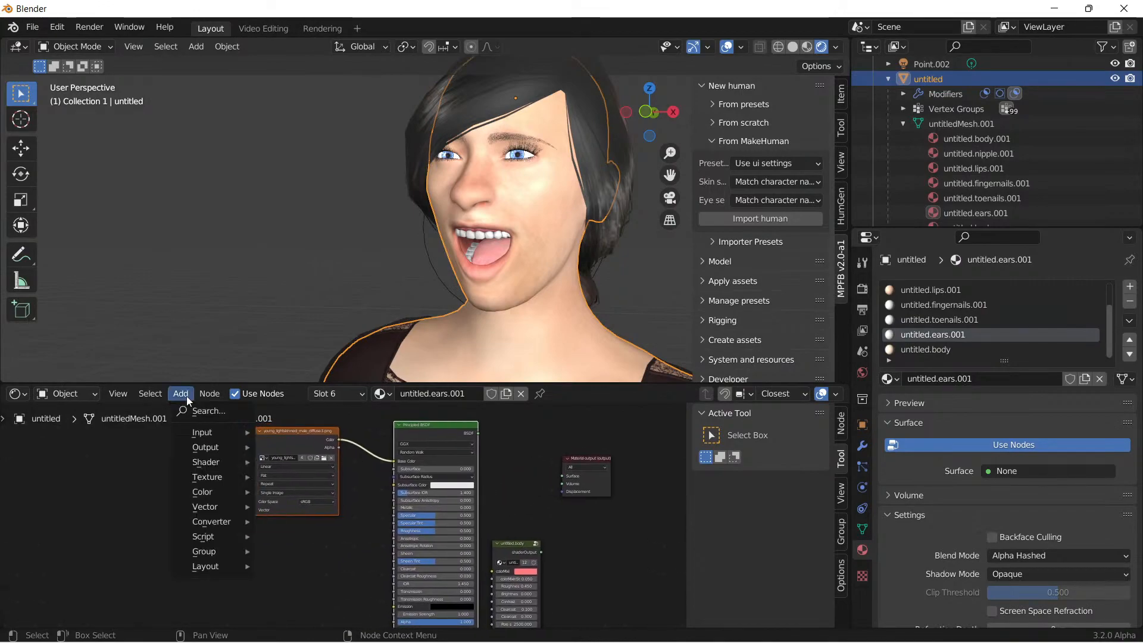
mouse_move(202, 460)
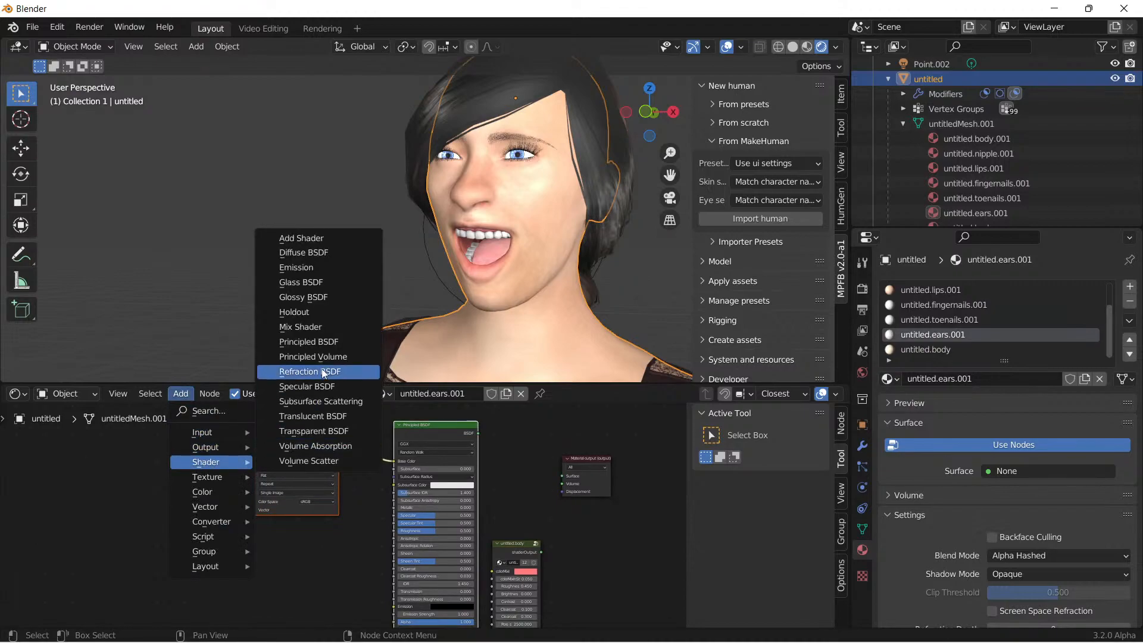
left_click(305, 327)
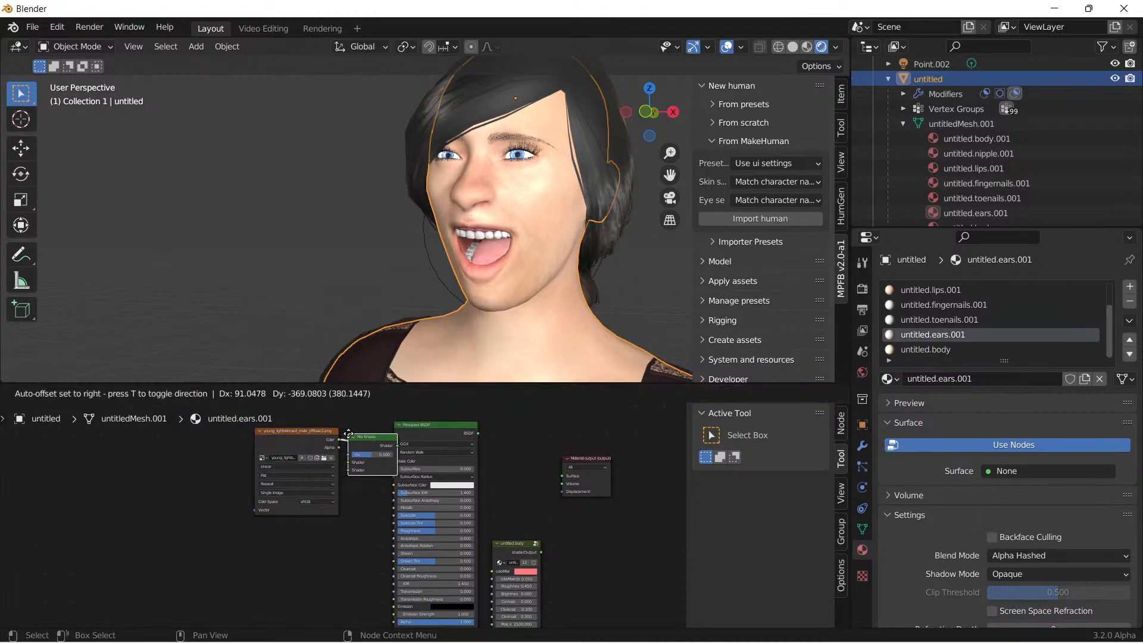
left_click(352, 433)
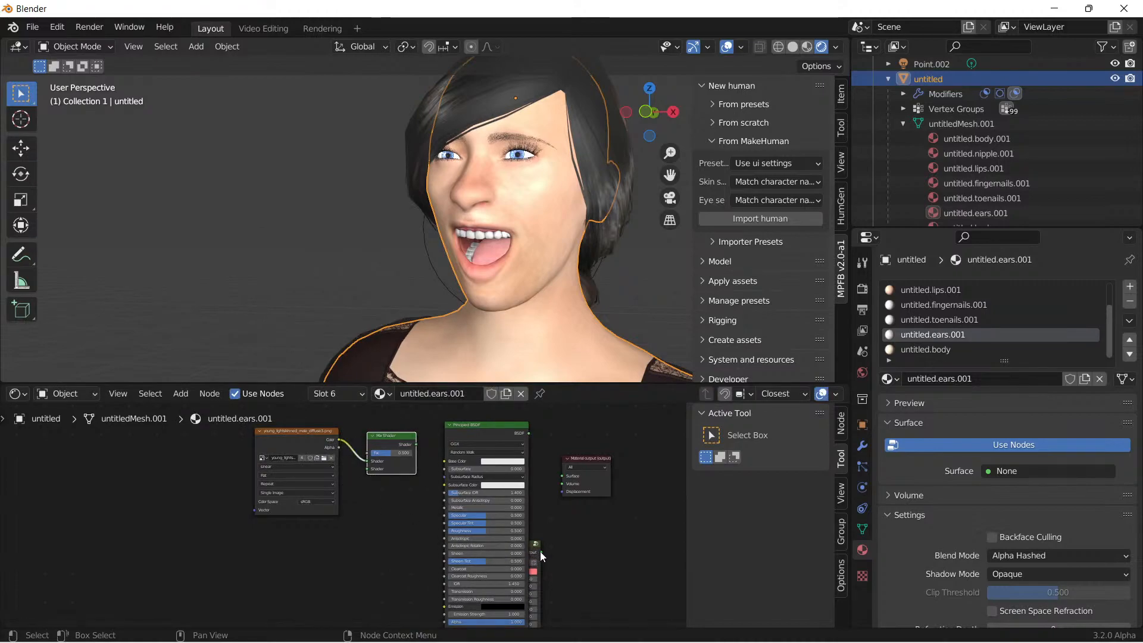
Step: Arrange the texture and group nodes, link the group's shaderOutput to the Mix Shader's second input, and its output to Base Color
left_click_drag(539, 558, 326, 518)
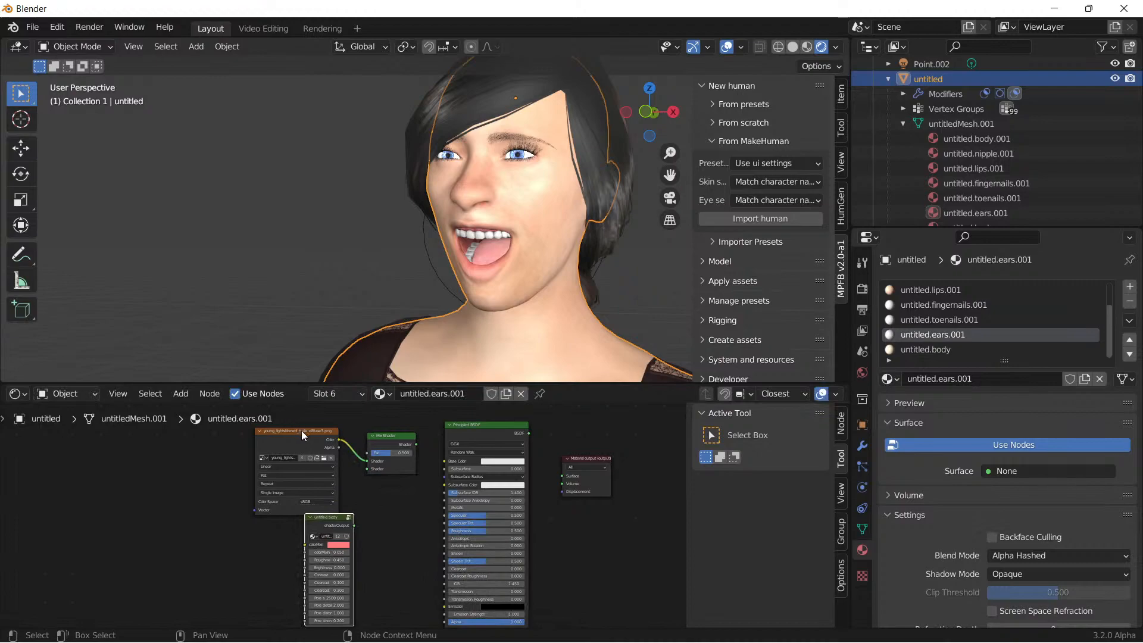
left_click_drag(302, 430, 290, 408)
left_click_drag(330, 518, 444, 462)
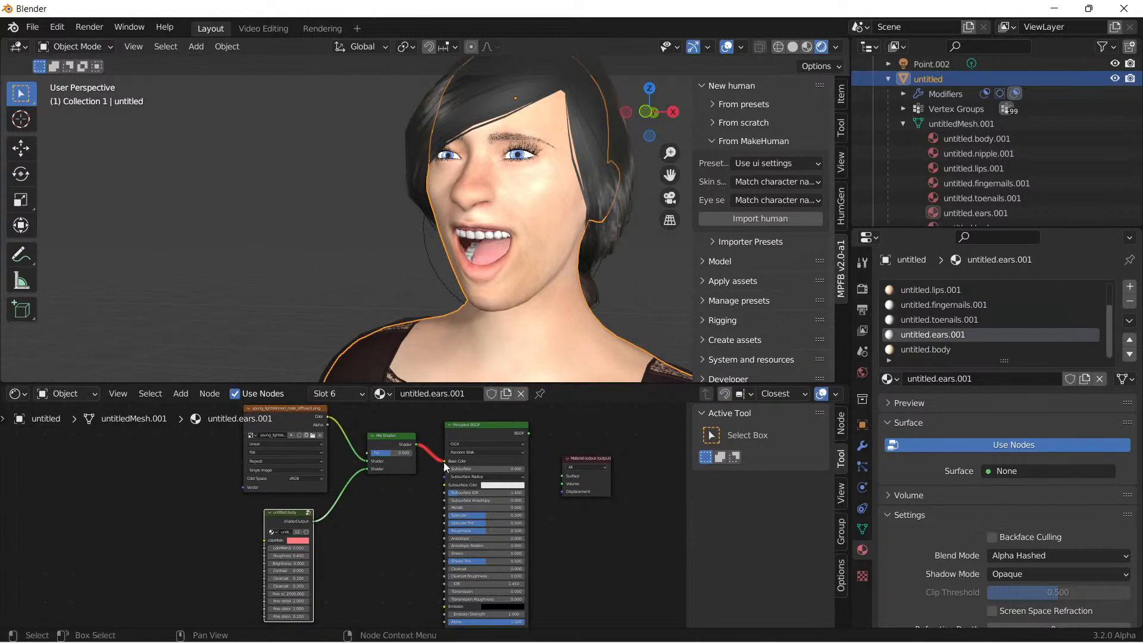
Step: Check the ears from below and link the Principled BSDF's BSDF output to the material output's Surface
scroll(481, 318, "up", 5)
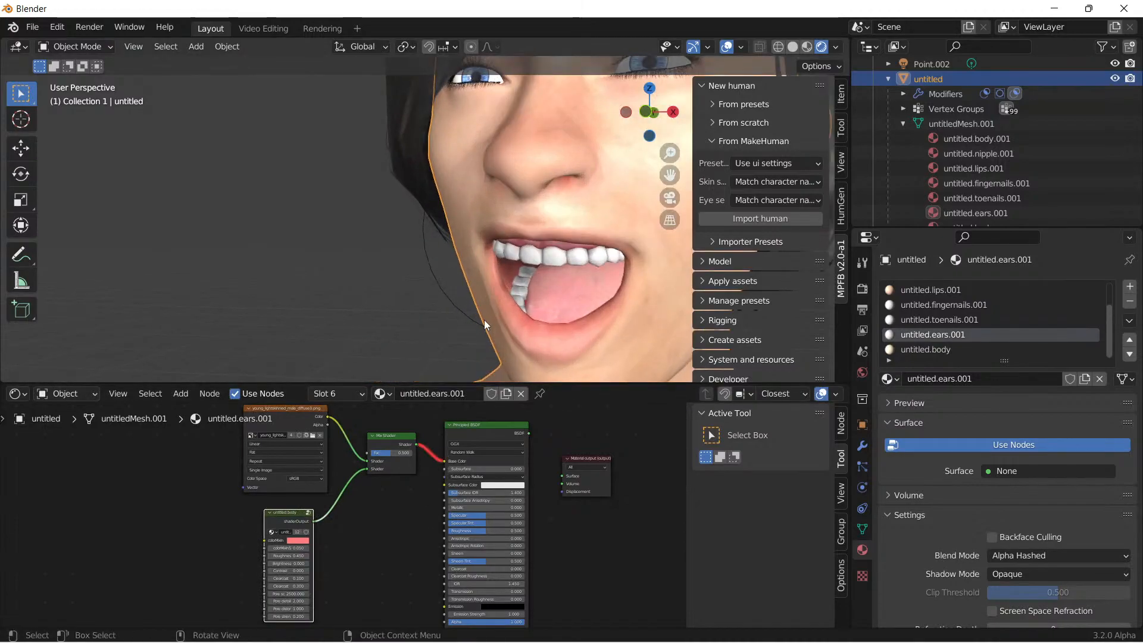
middle_click_drag(572, 330, 545, 236)
scroll(609, 301, "down", 2)
scroll(438, 465, "up", 2)
scroll(438, 471, "up", 3)
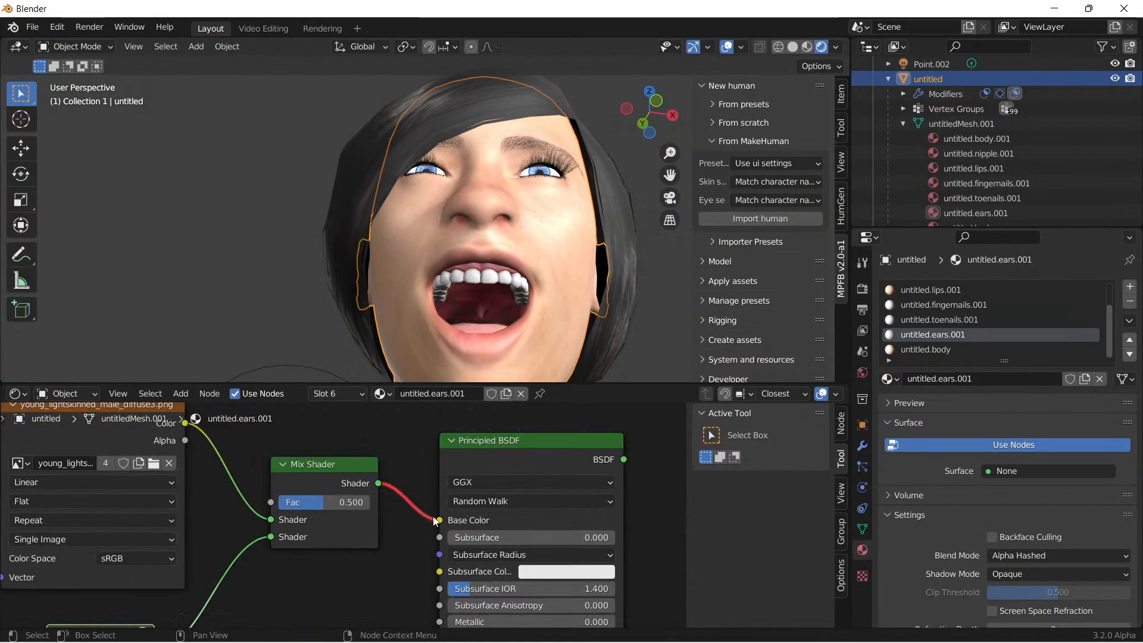
scroll(574, 503, "down", 2)
left_click_drag(548, 474, 602, 542)
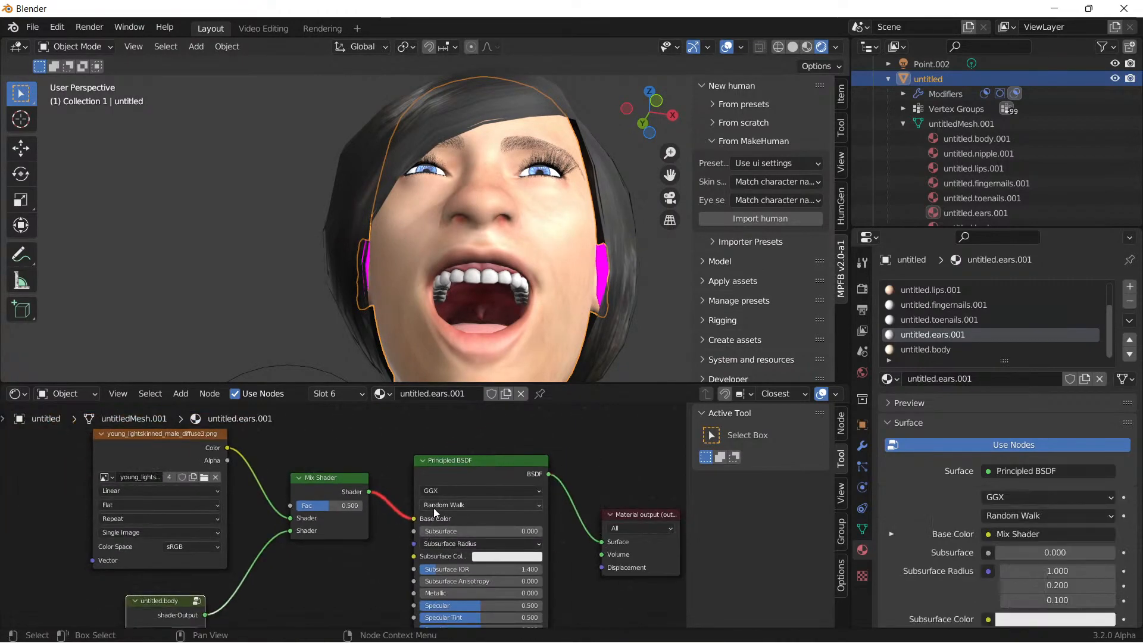
Step: Move the Mix Shader out of the chain and link the image texture's Color directly to the Principled BSDF's Base Color
mouse_move(414, 519)
left_mouse_down()
mouse_move(381, 499)
mouse_move(413, 519)
left_mouse_up()
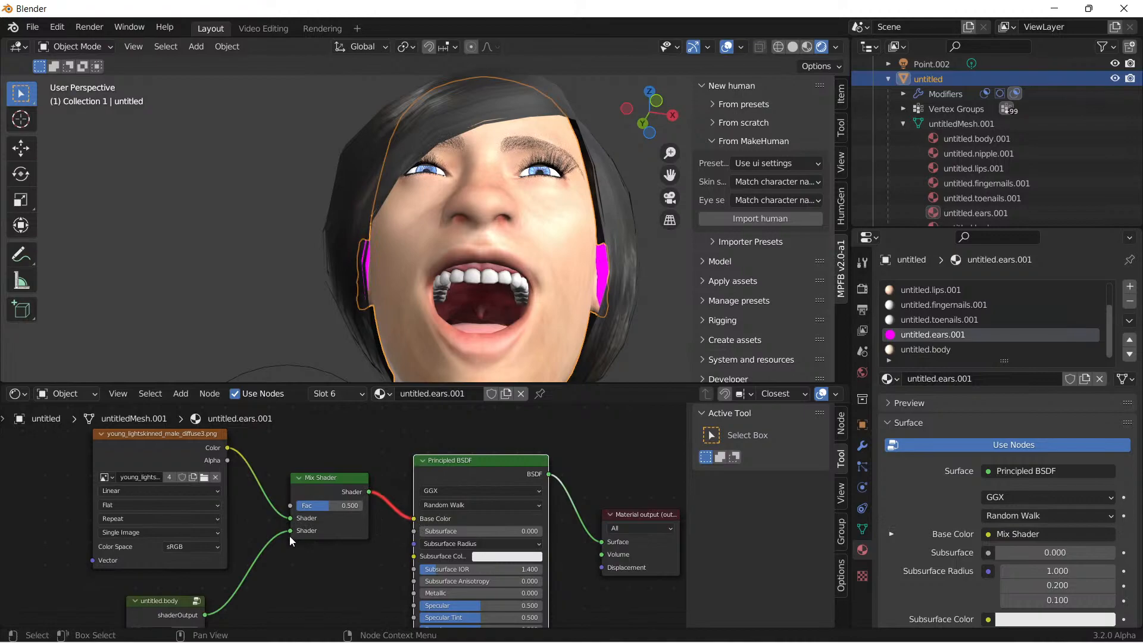
scroll(286, 536, "down", 3)
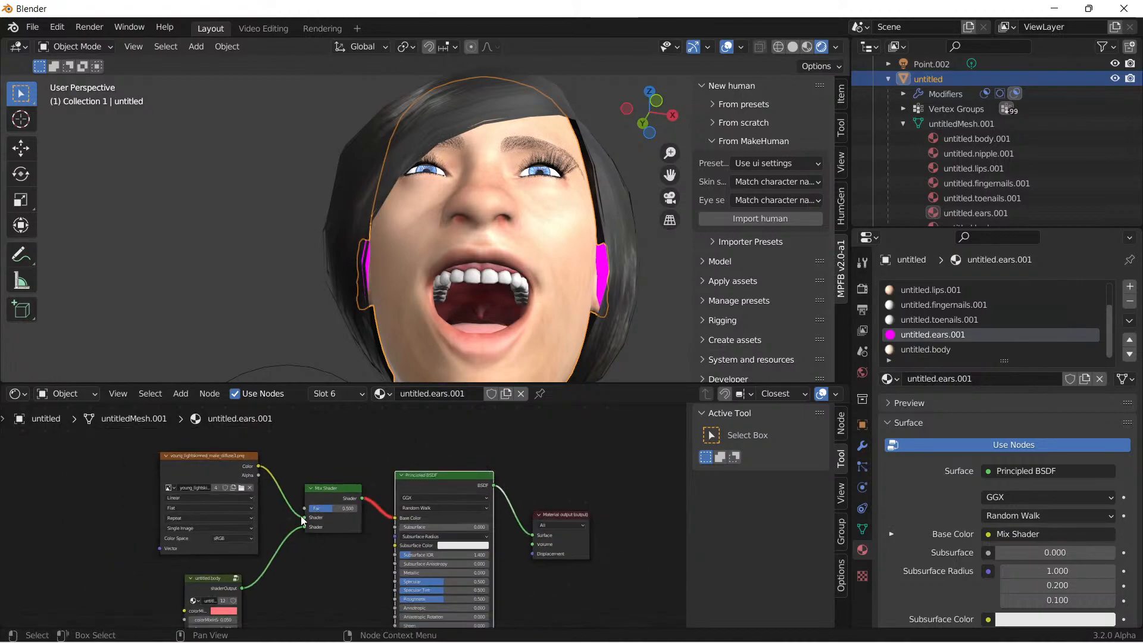
left_click_drag(304, 518, 343, 546)
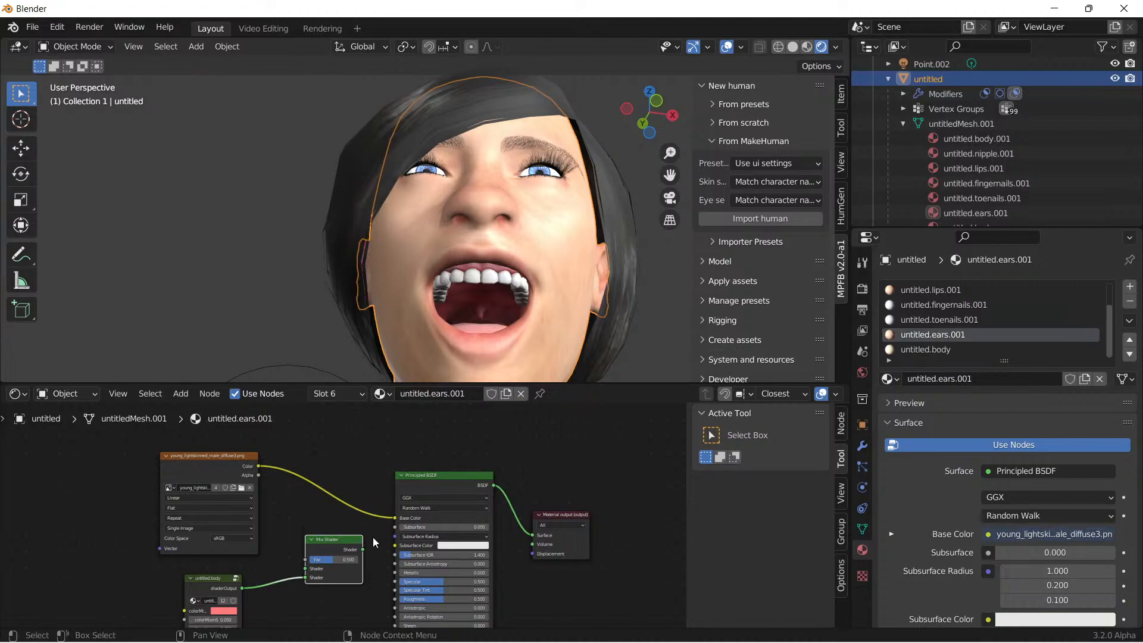
middle_click_drag(374, 542, 388, 505)
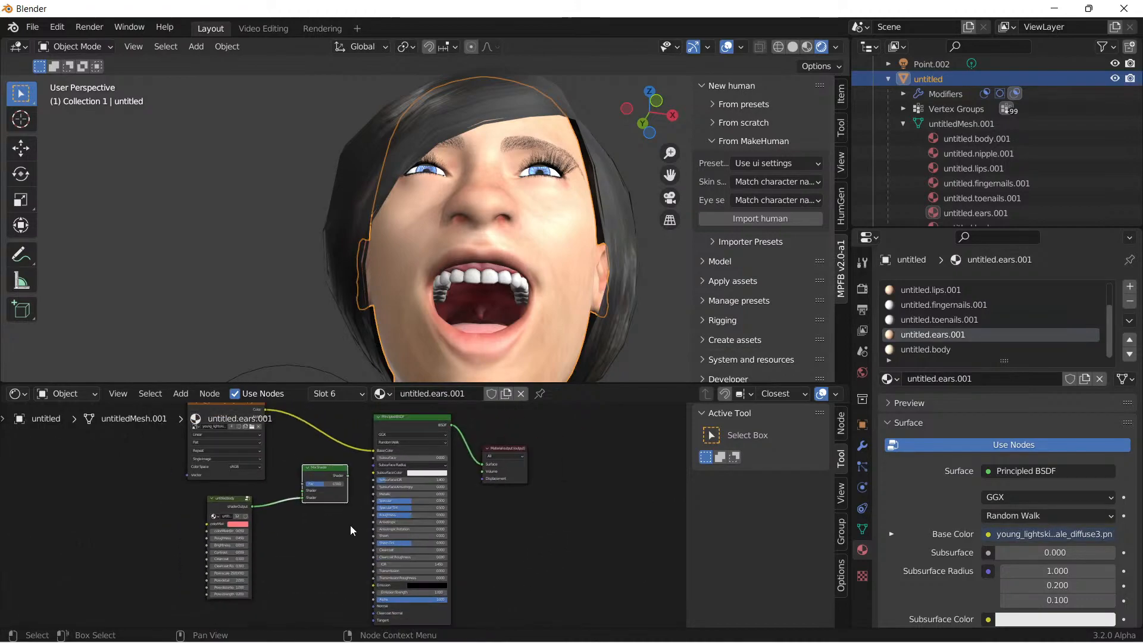
scroll(329, 519, "up", 3)
middle_click_drag(330, 519, 405, 503)
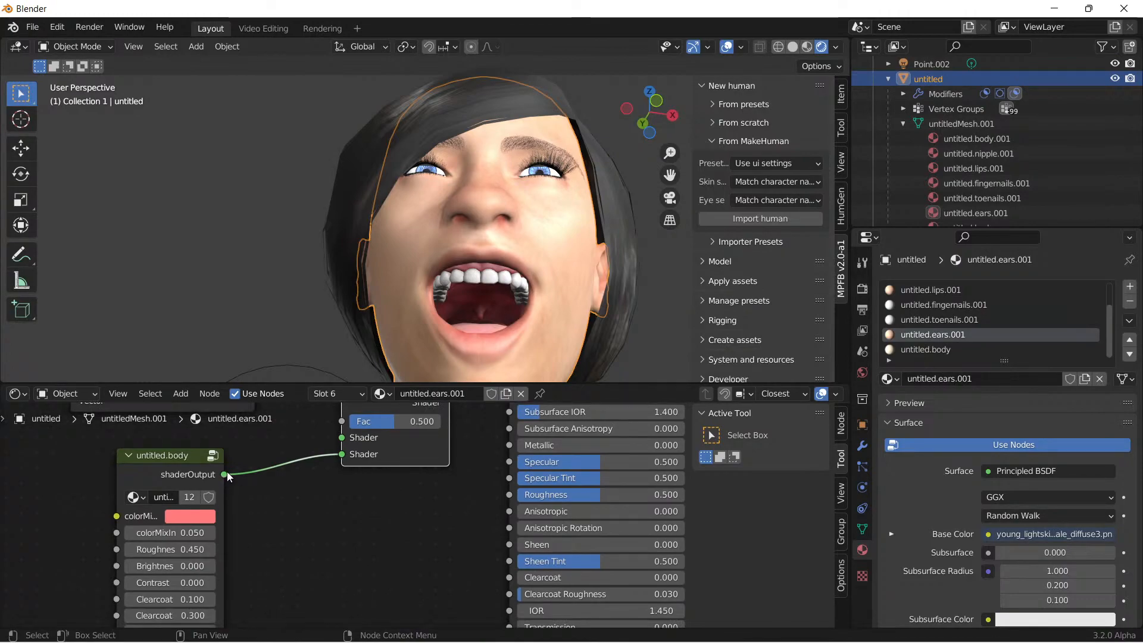
scroll(179, 470, "down", 4)
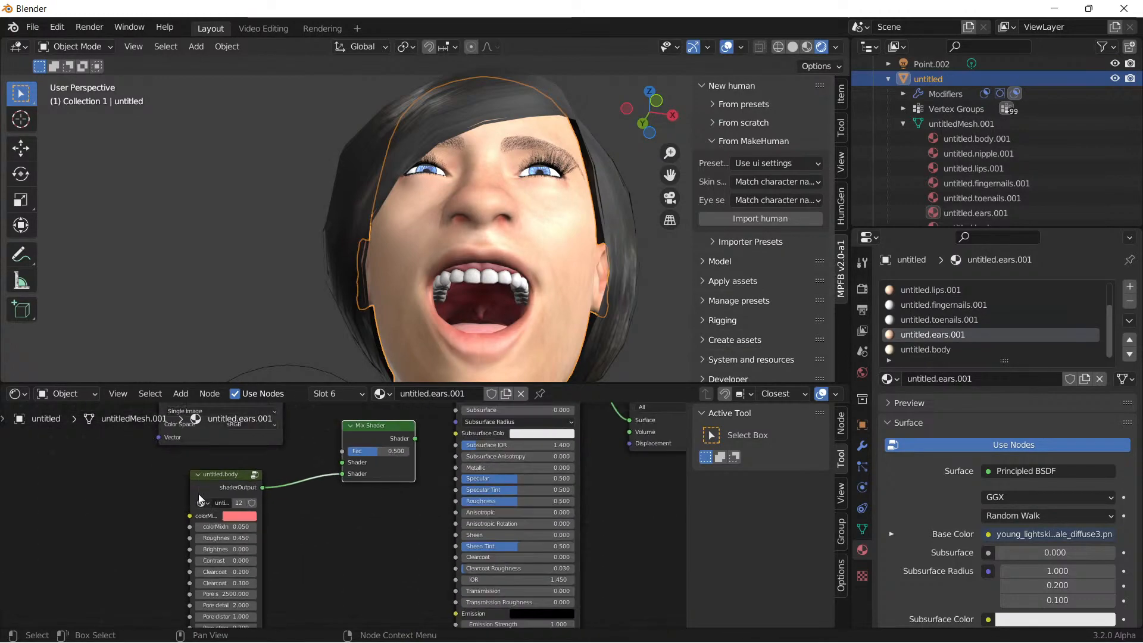
middle_click_drag(356, 518, 341, 520)
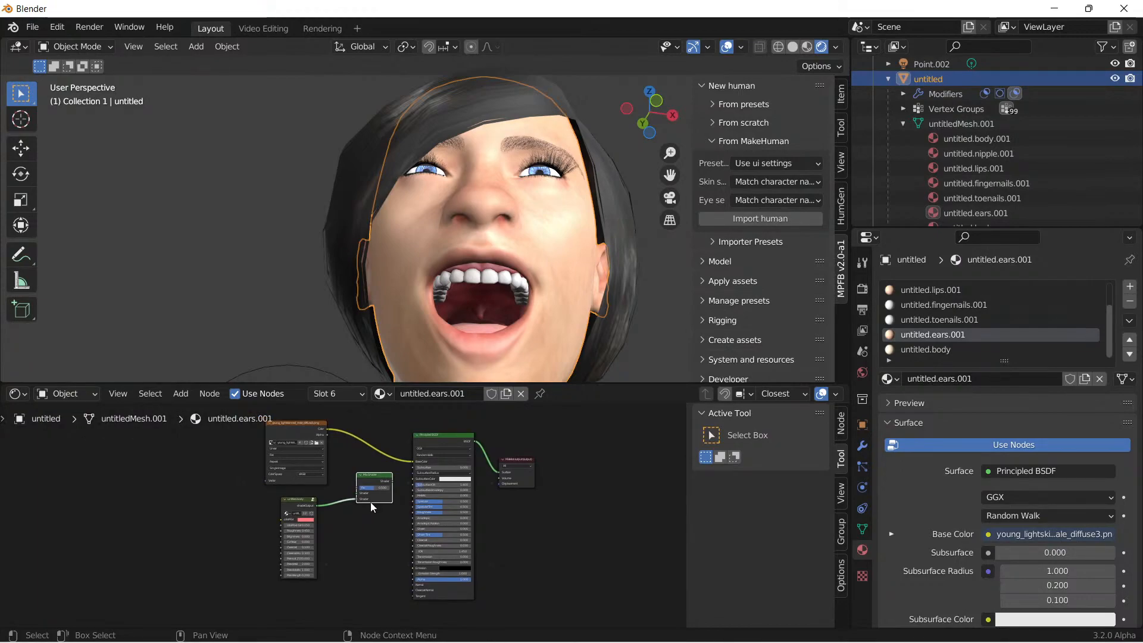
Step: Widen the untitled.body group node so that its full parameter names and values can be read
scroll(313, 527, "up", 5)
middle_click_drag(286, 529, 384, 531)
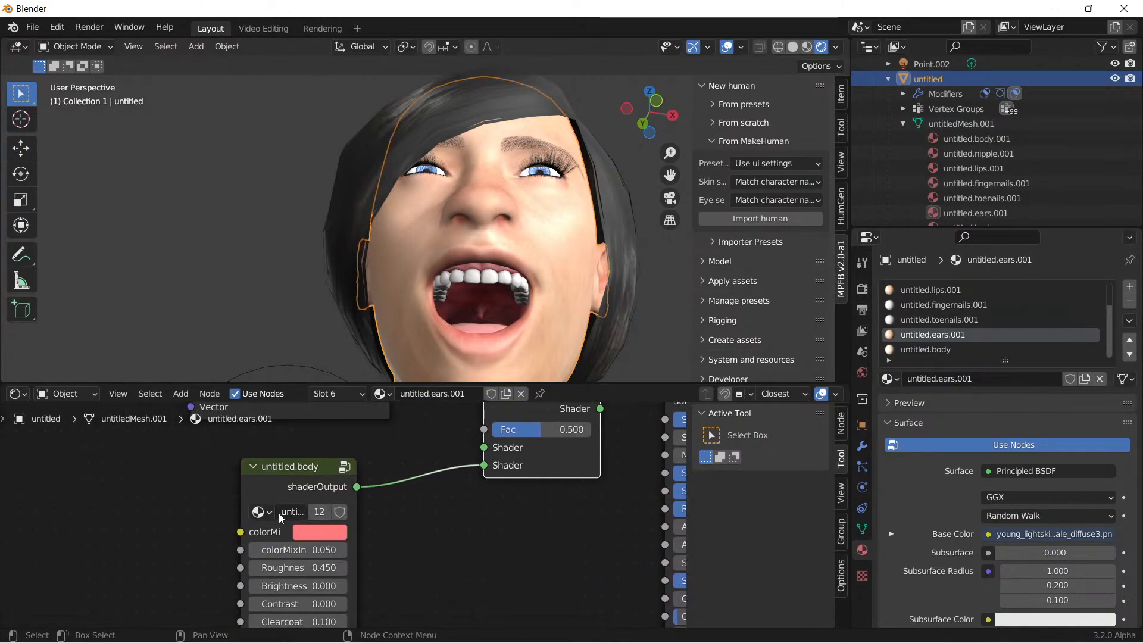
left_click(259, 512)
key("Escape")
left_click_drag(354, 517, 448, 521)
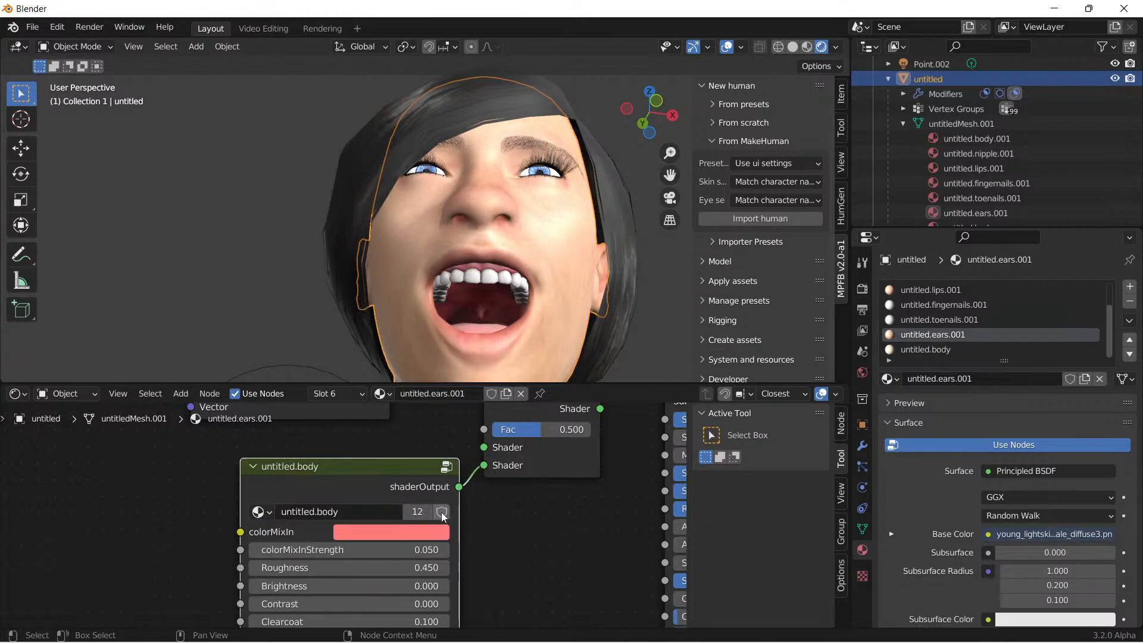
Step: Delete the unused Mix Shader node from the untitled.ears.001 material
scroll(443, 516, "down", 2)
left_click(496, 429)
key("x")
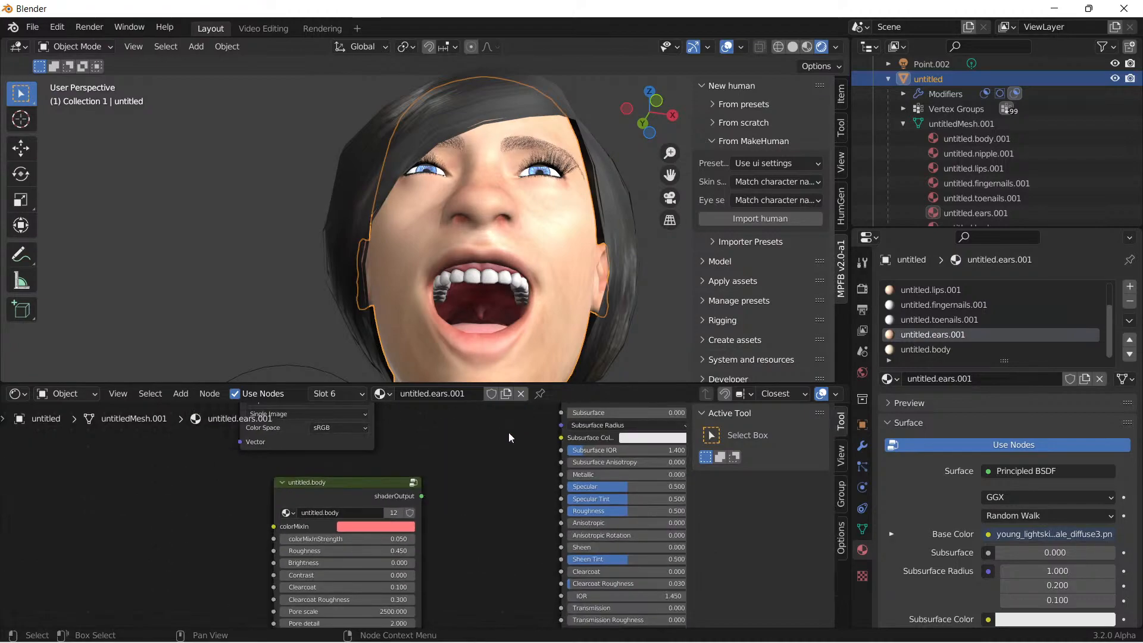
Step: Review the untitled.body group's skin settings against the face, and delete the group node from the ears material
scroll(377, 496, "down", 2)
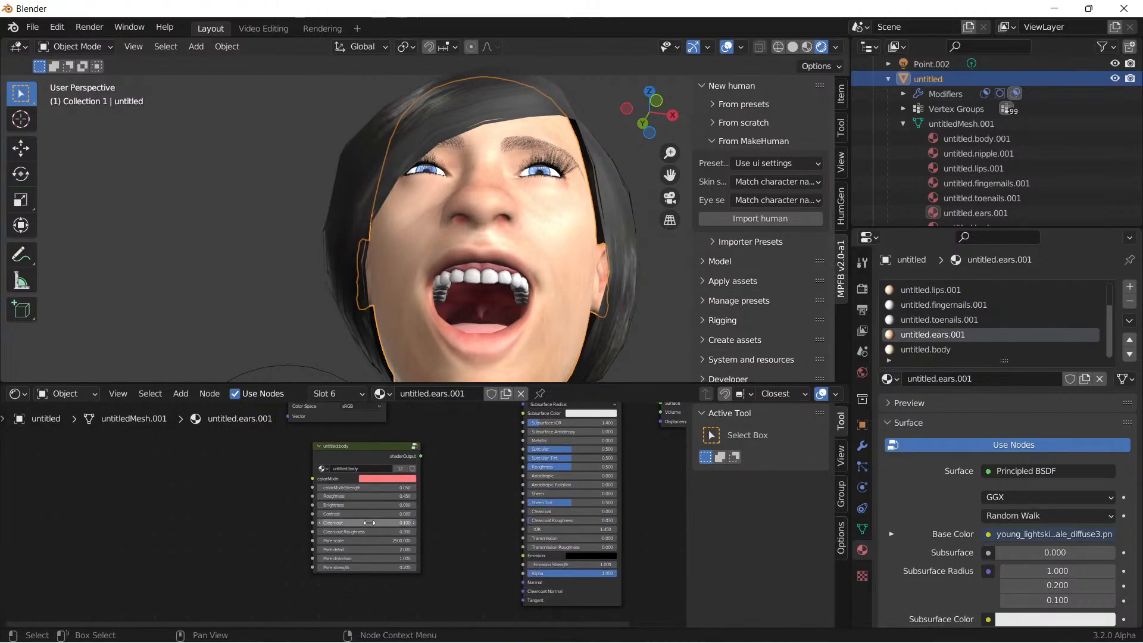
scroll(370, 524, "up", 3)
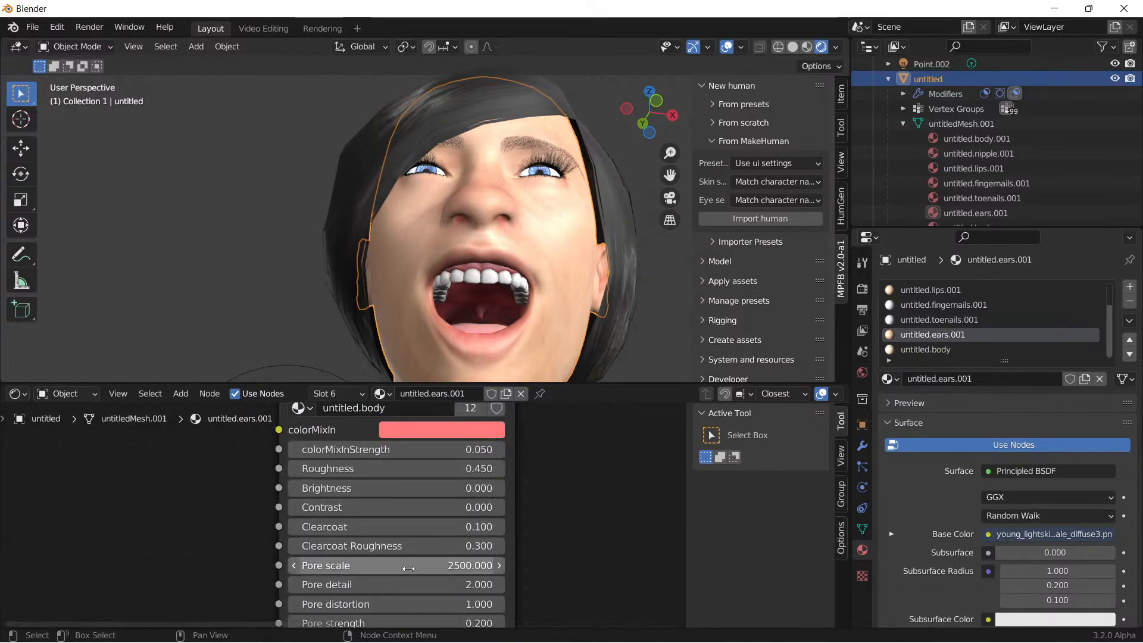
scroll(524, 243, "up", 2)
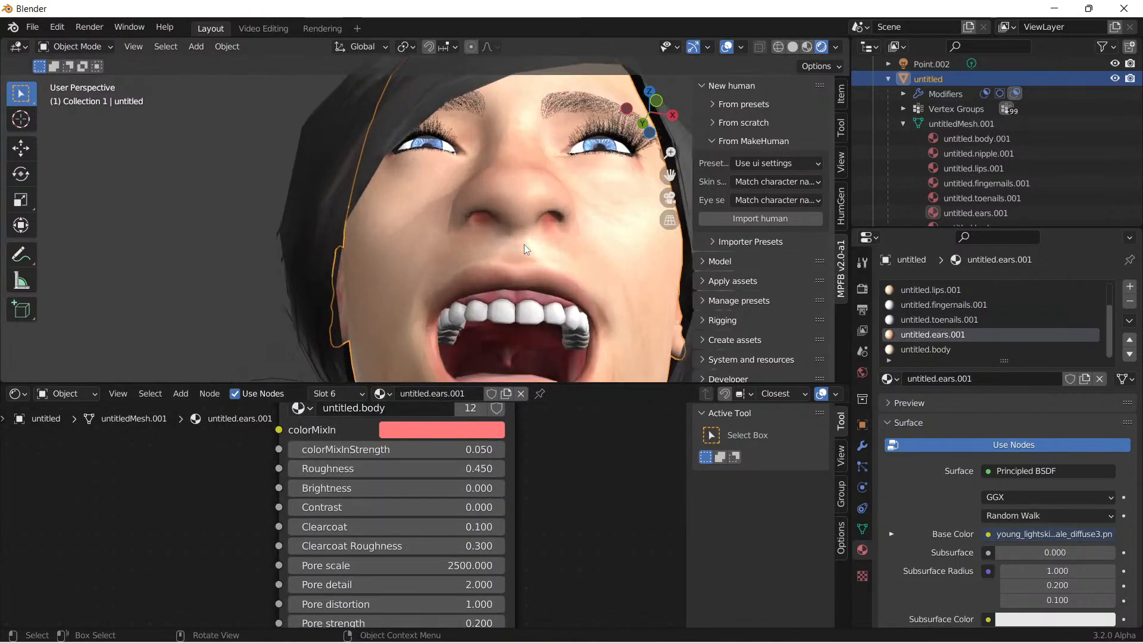
middle_click_drag(524, 244, 476, 387)
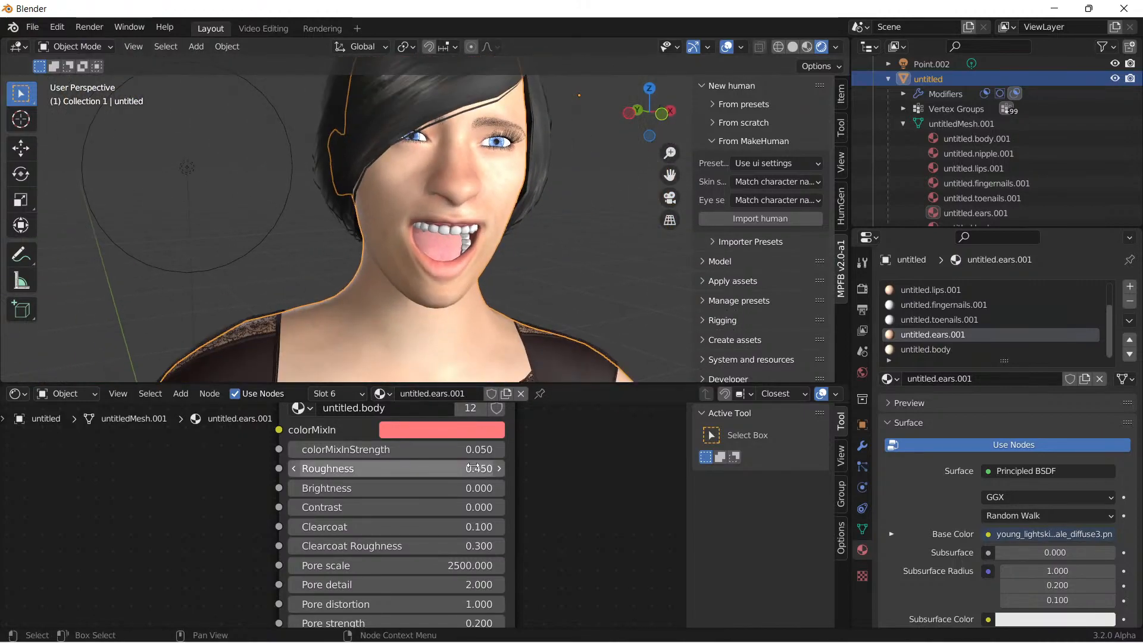
scroll(409, 461, "down", 2)
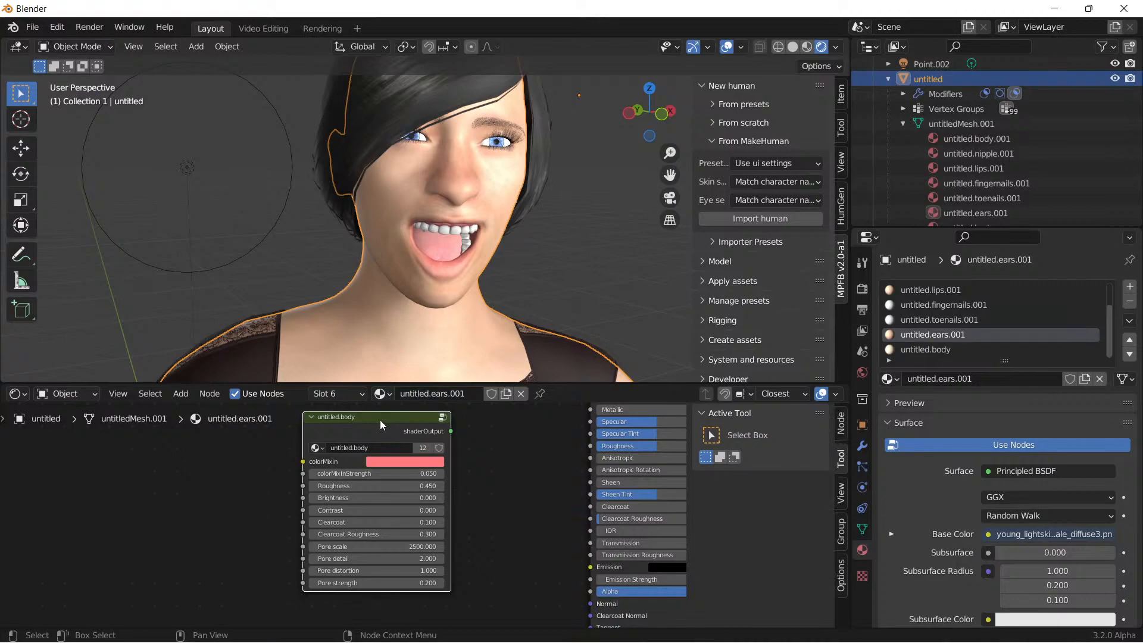
key("x")
Step: Inspect the character up close and in full, and delete the seated figure's body, hair and dress
middle_click_drag(494, 177, 436, 280)
scroll(473, 269, "down", 6)
scroll(501, 235, "up", 2)
scroll(462, 258, "up", 5)
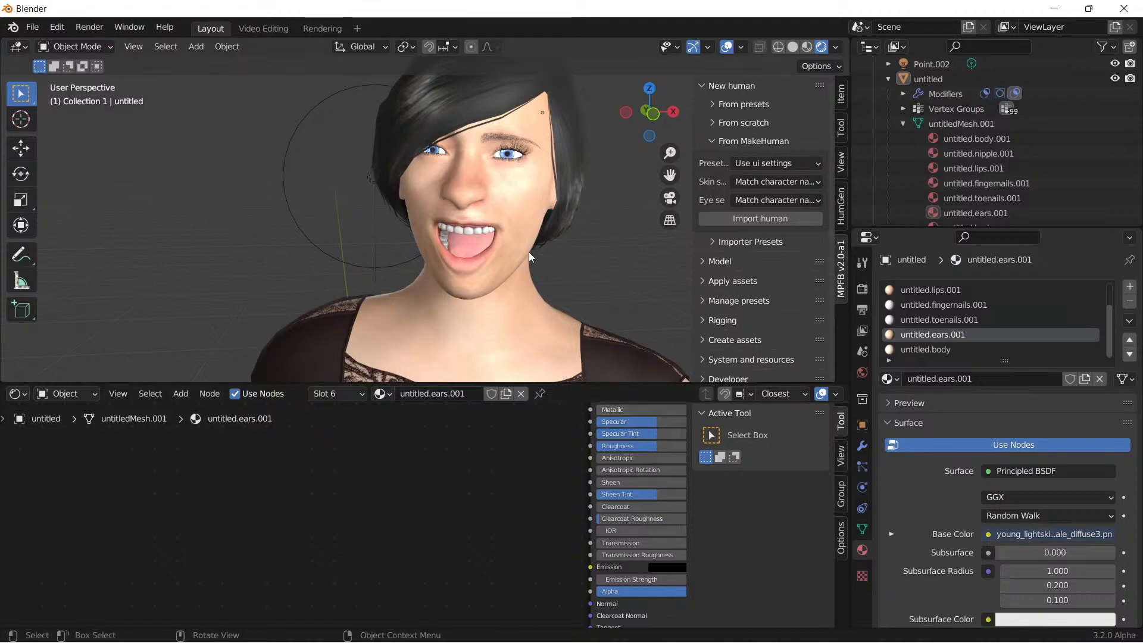
scroll(529, 252, "down", 6)
middle_click_drag(529, 353, 559, 348)
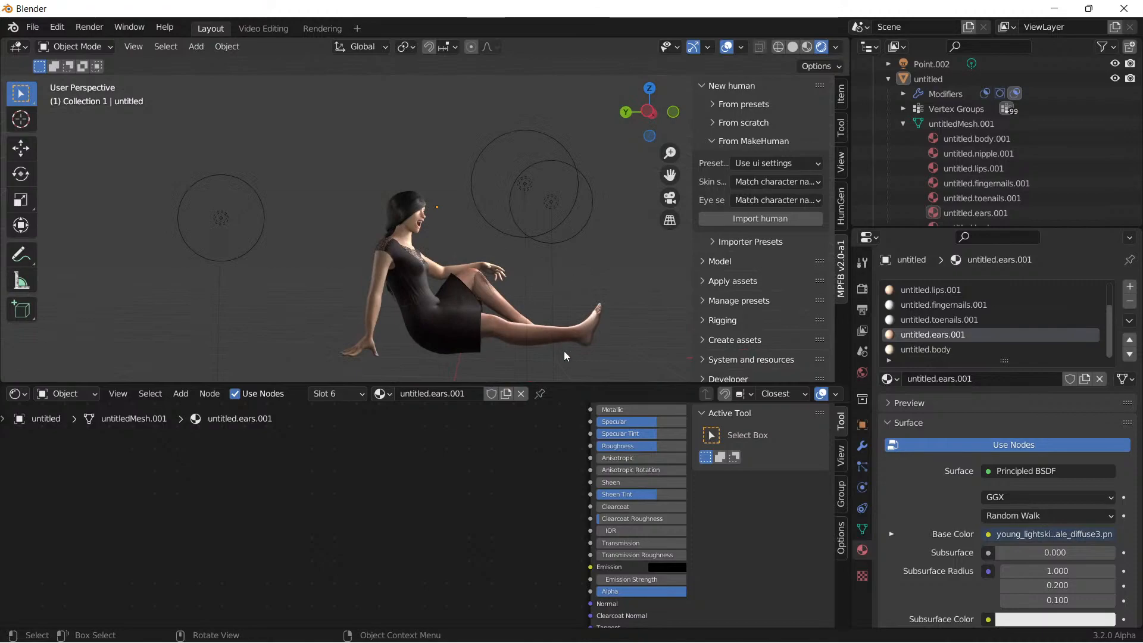
left_click_drag(485, 375, 321, 231)
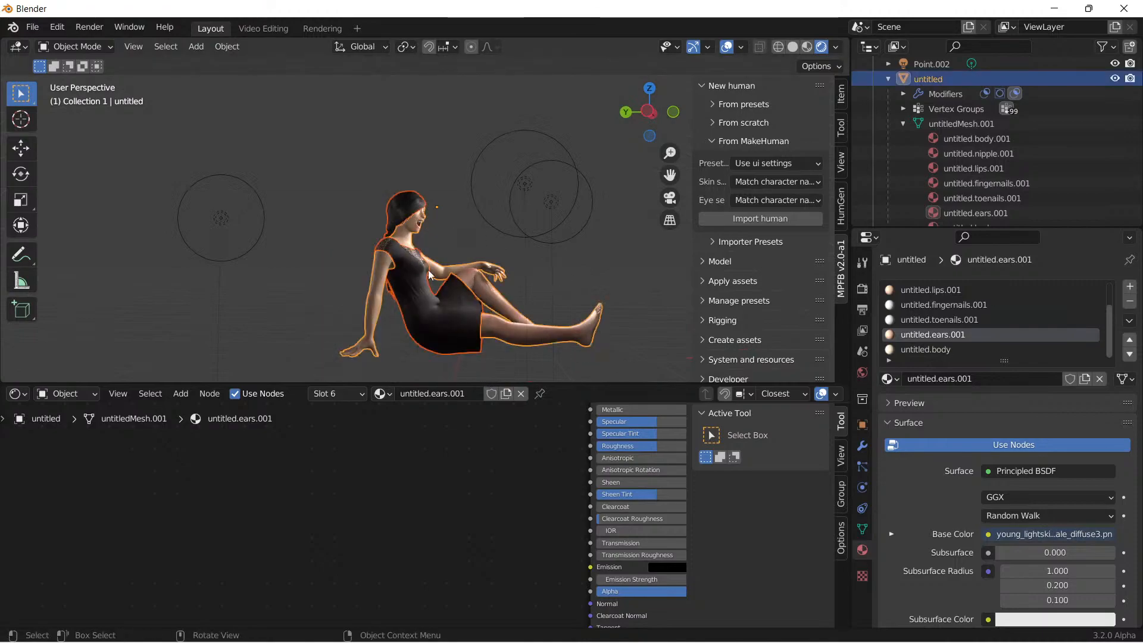
key("Delete")
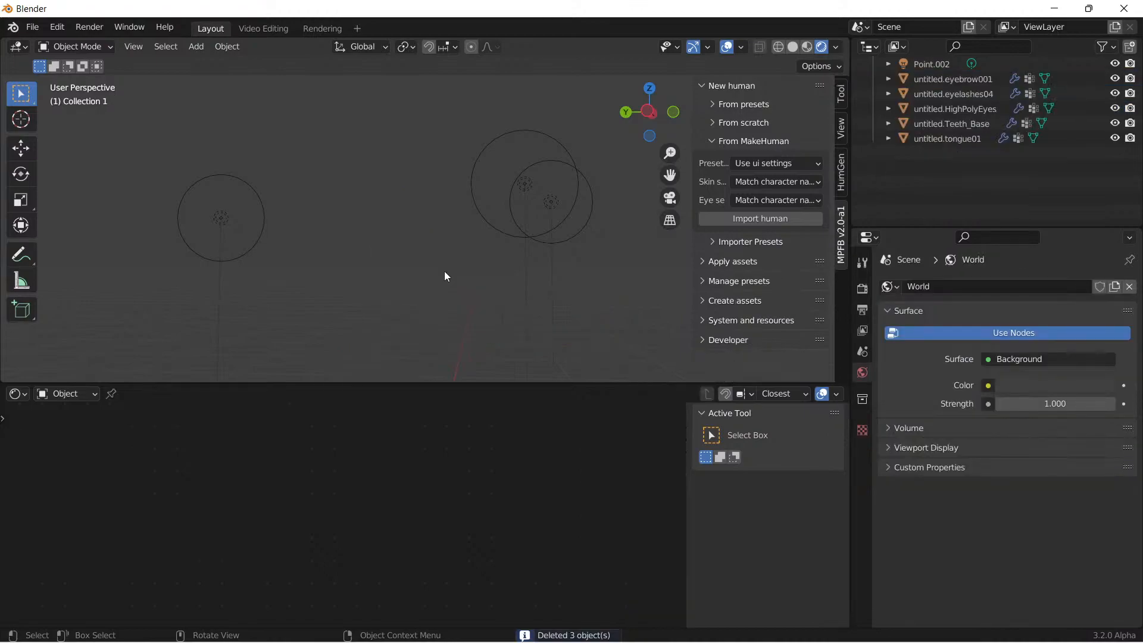
Step: Delete the leftover eyebrow, eyelashes, eyes, teeth and tongue objects, keeping the camera and point lights
scroll(923, 155, "up", 3)
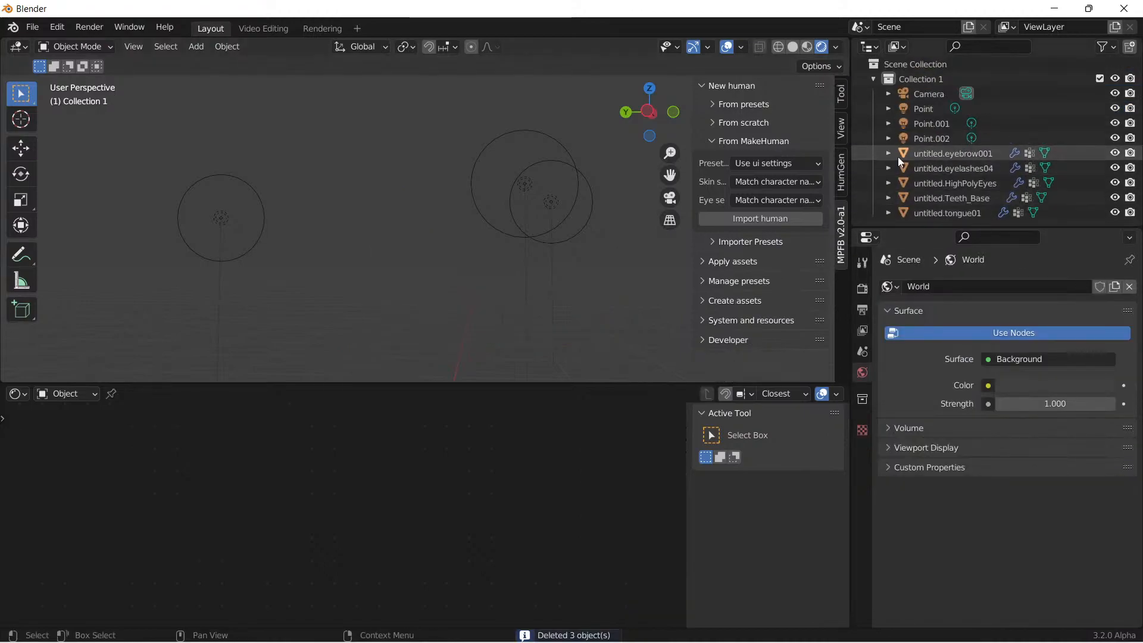
left_click_drag(863, 154, 984, 238)
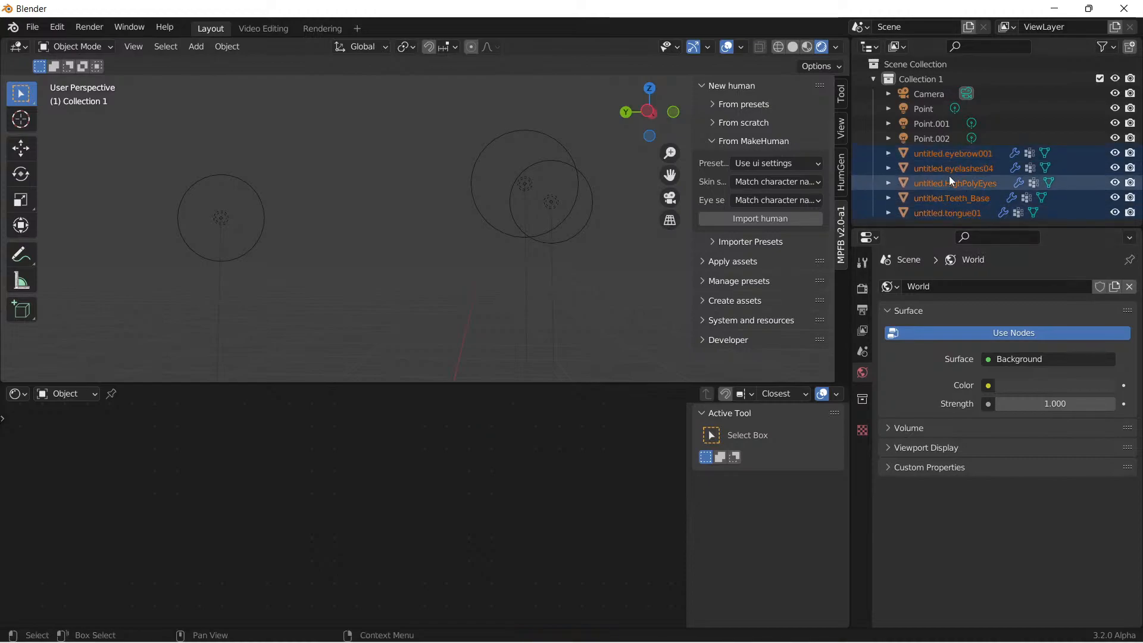
key("x")
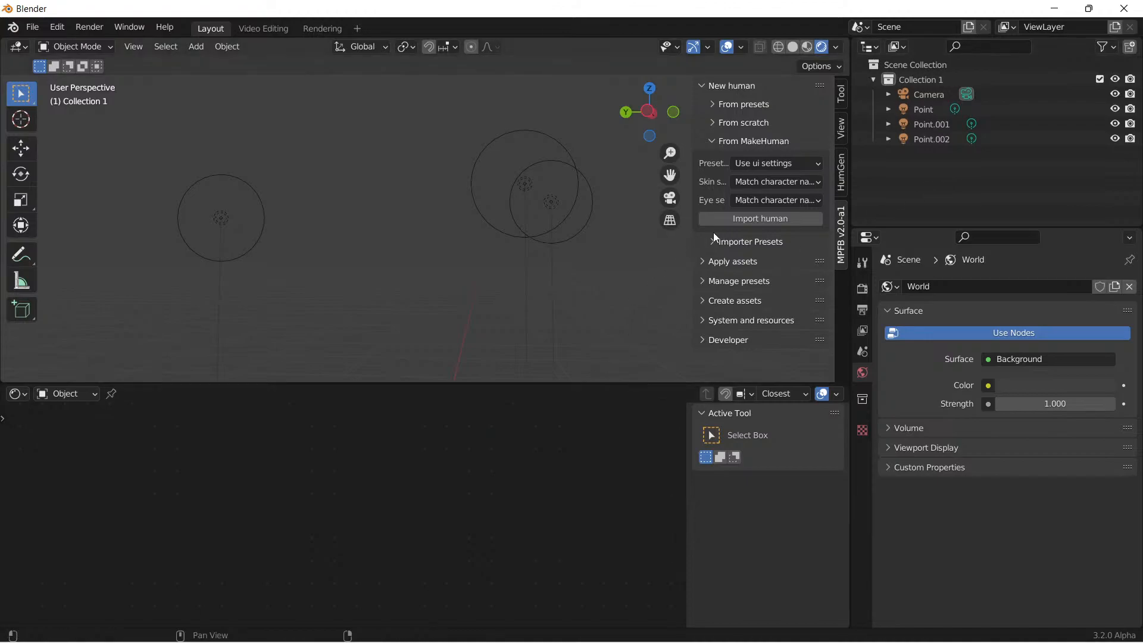
Step: Open the settings for a new human from scratch and set the gender to Male and the age to Old
left_click(710, 141)
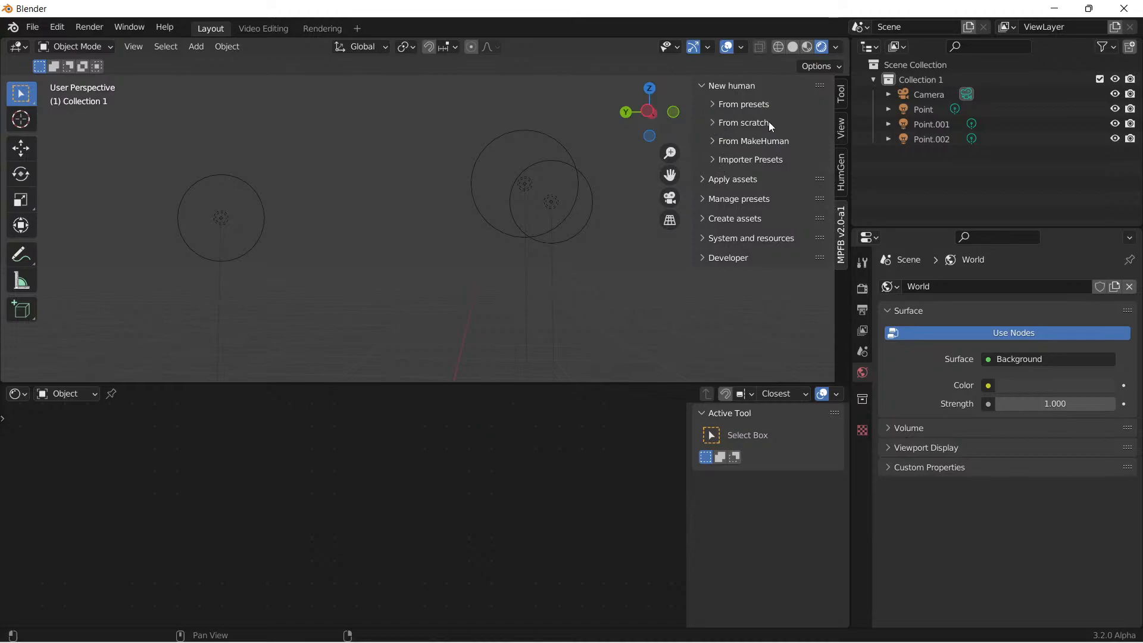
left_click(715, 123)
scroll(728, 342, "down", 8)
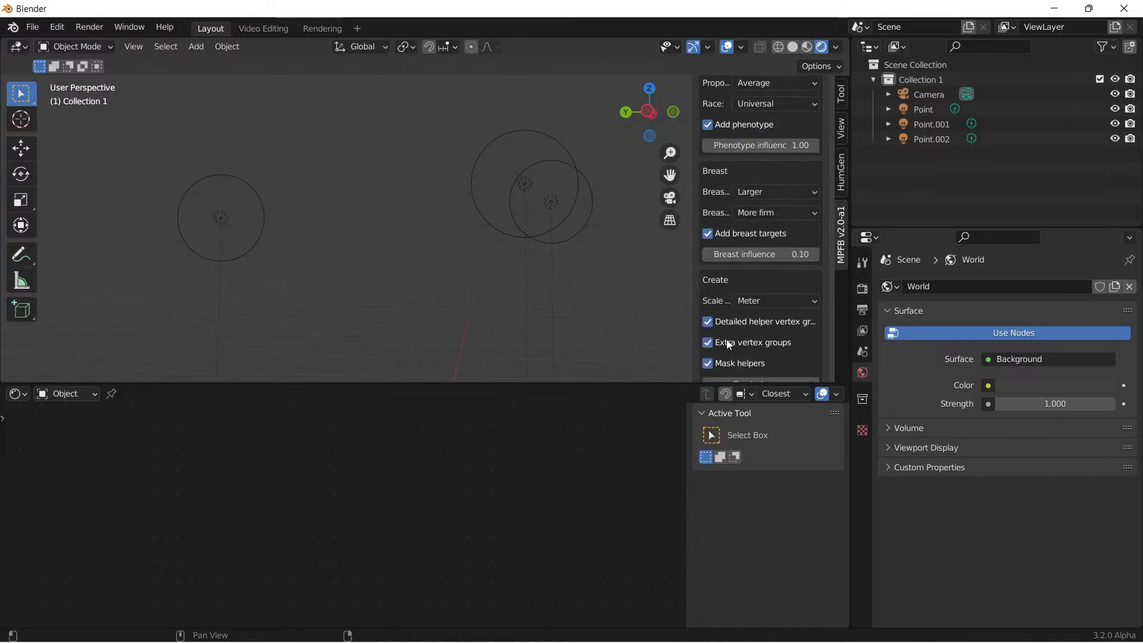
scroll(728, 344, "down", 6)
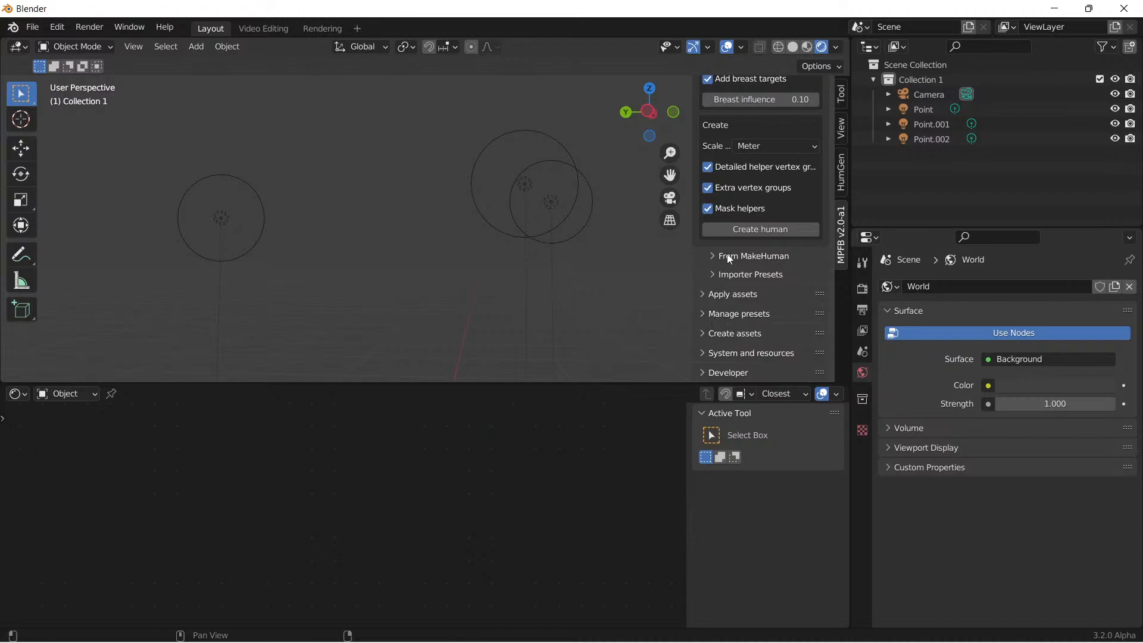
scroll(738, 178, "up", 12)
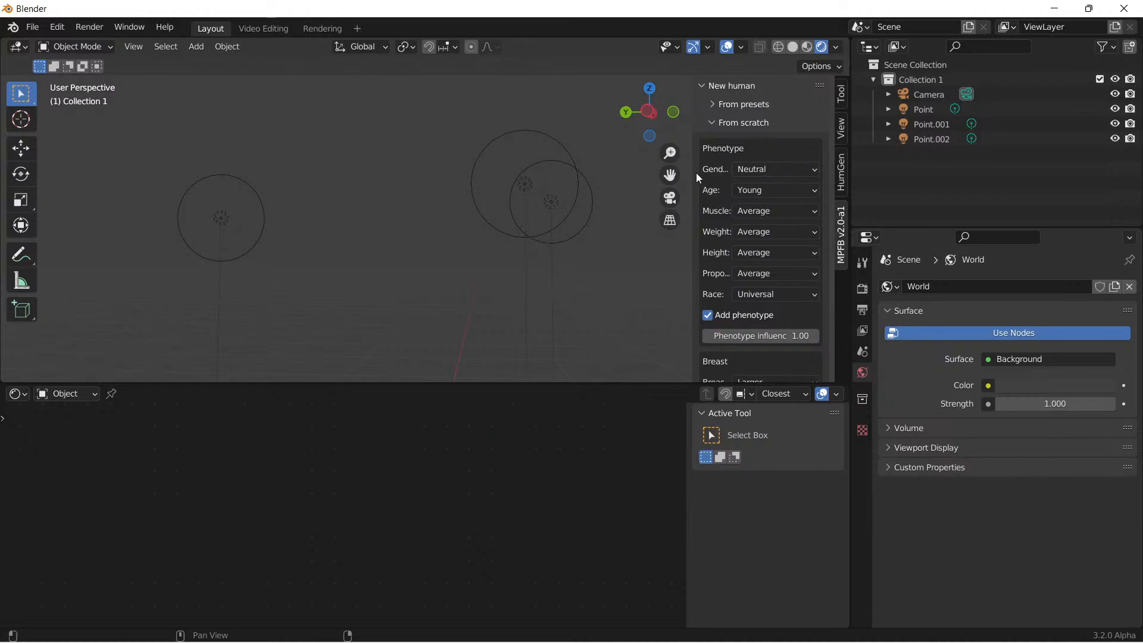
left_click_drag(695, 173, 542, 176)
left_click(730, 167)
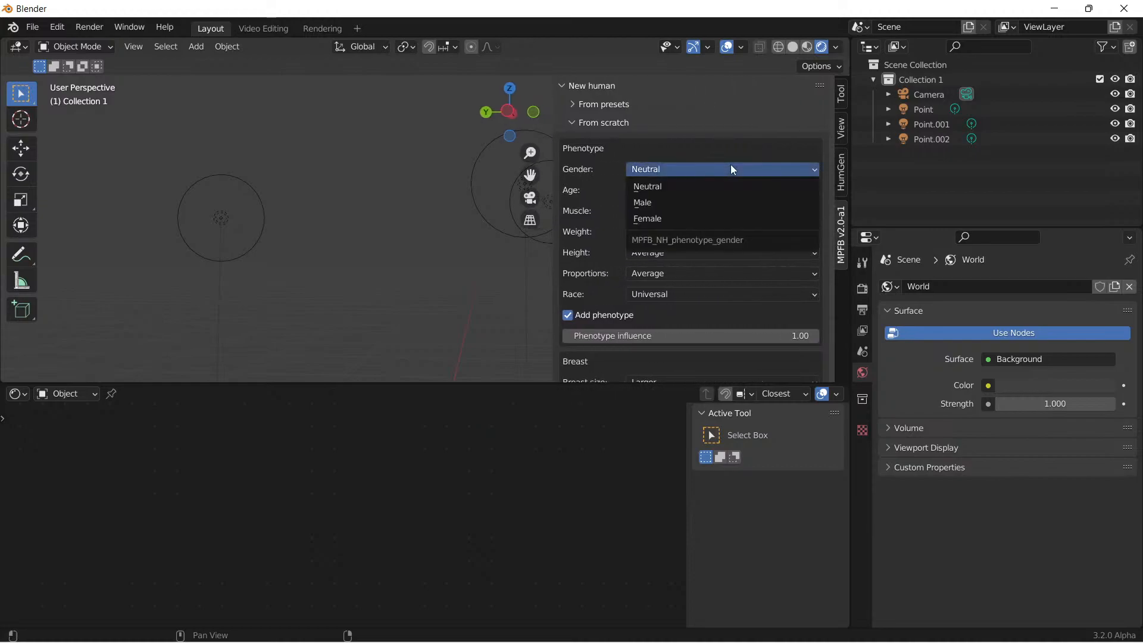
left_click(705, 209)
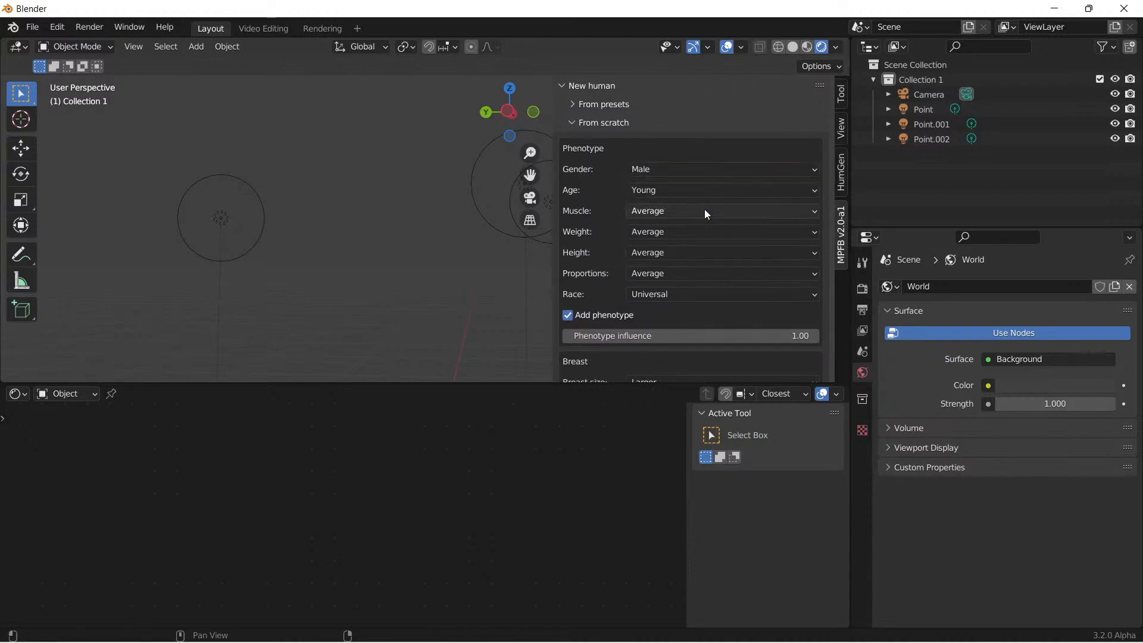
left_click(679, 189)
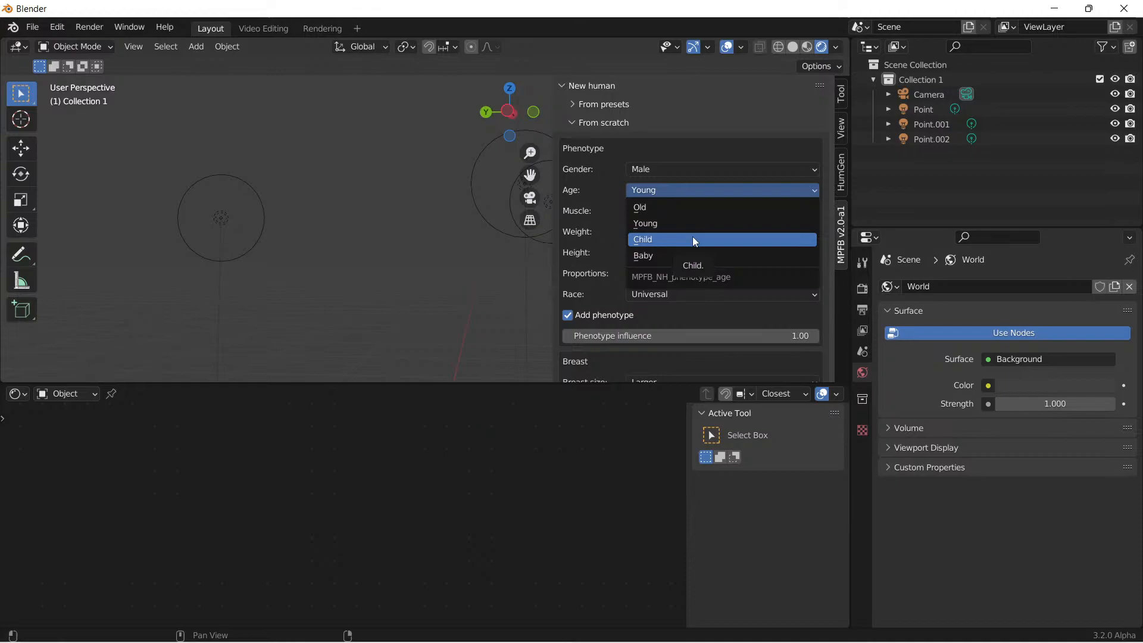
left_click(695, 209)
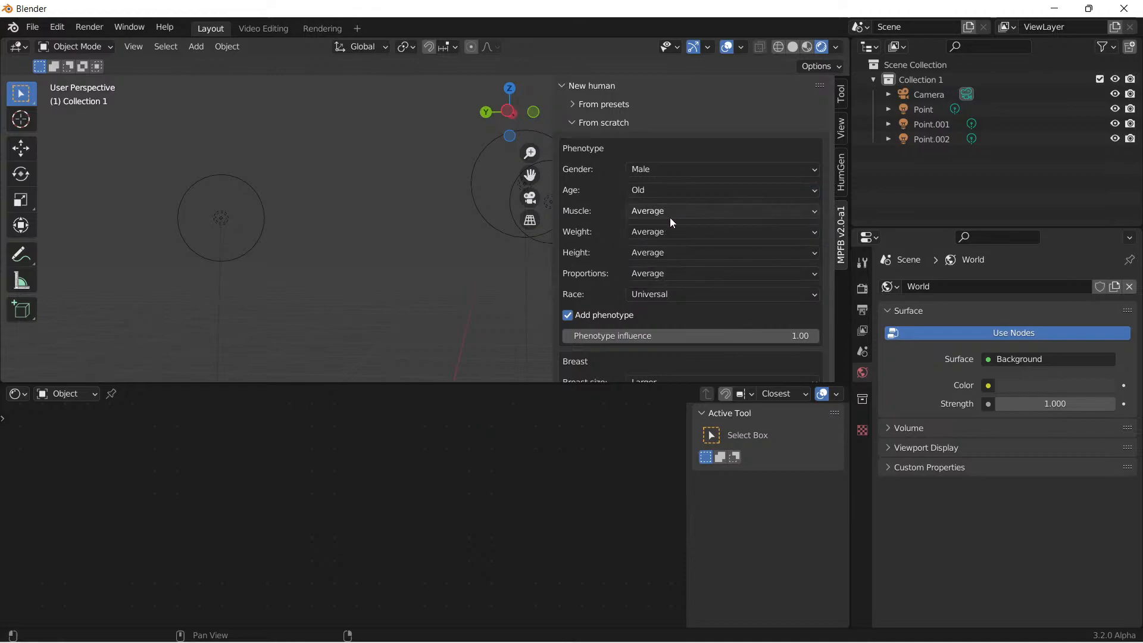
Step: Set the new human's muscle to Maximum, keeping the weight at Average and the race at Universal
left_click(715, 210)
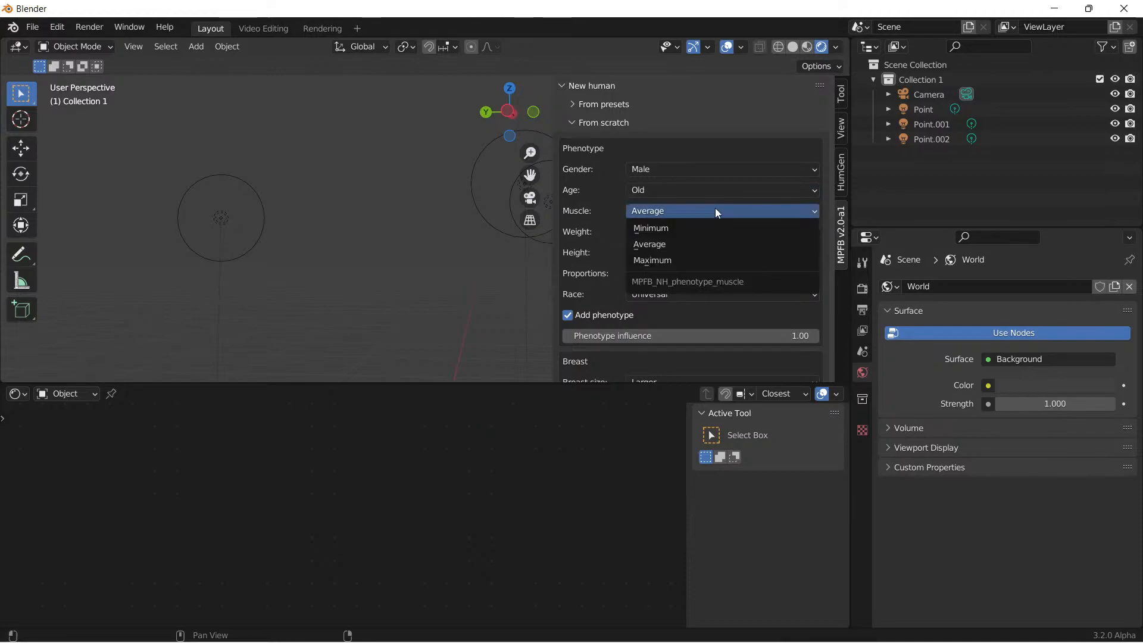
left_click(704, 260)
left_click(697, 233)
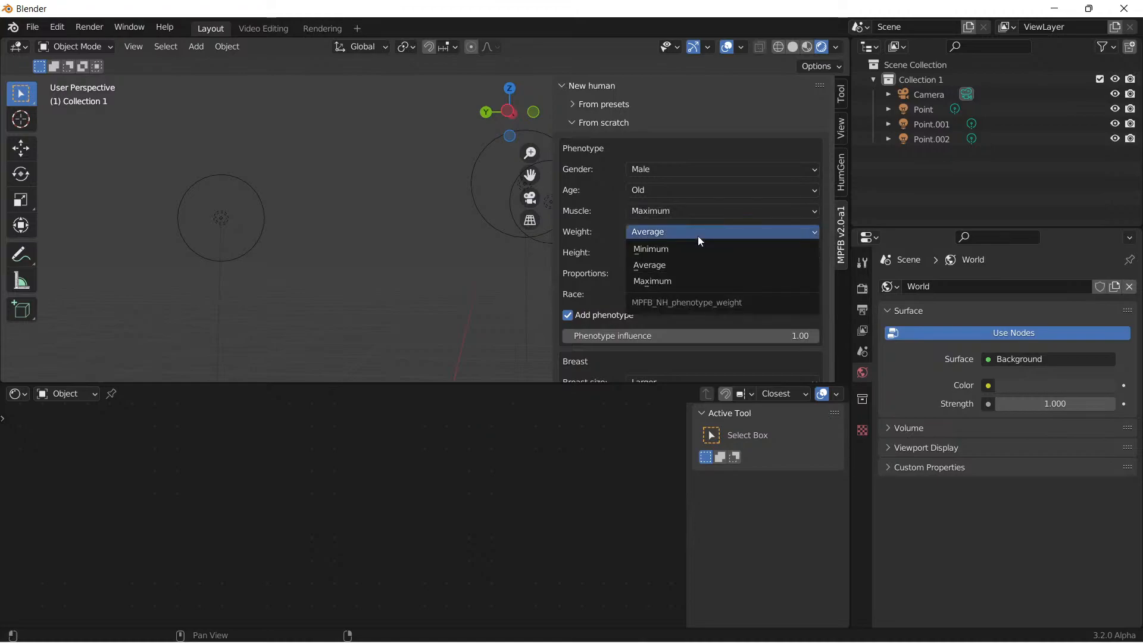
left_click(687, 268)
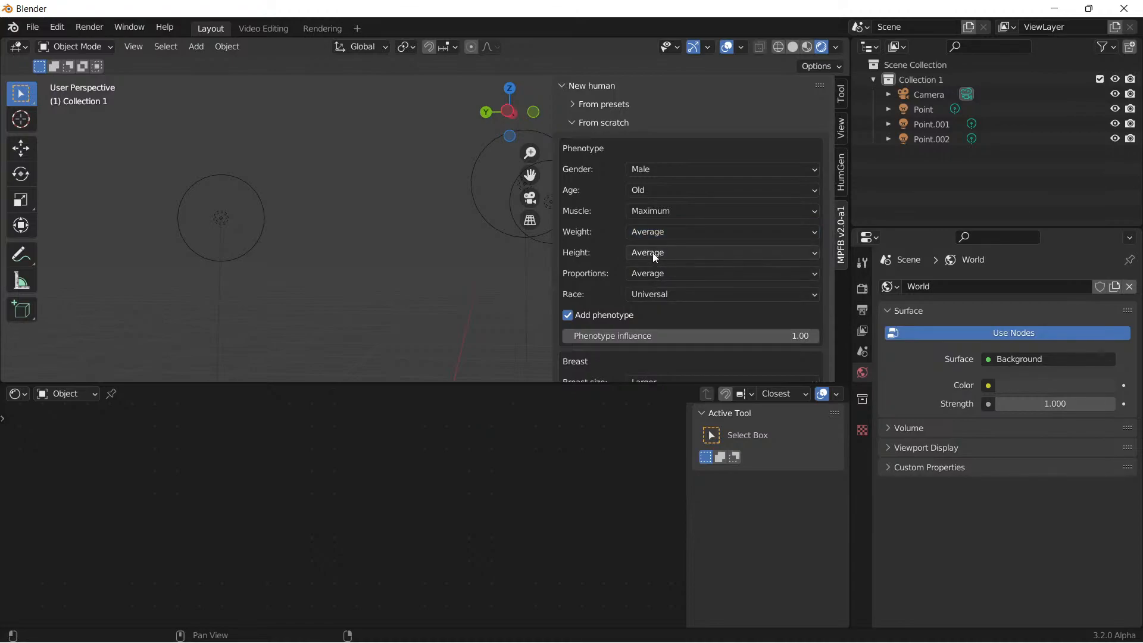
scroll(602, 264, "down", 4)
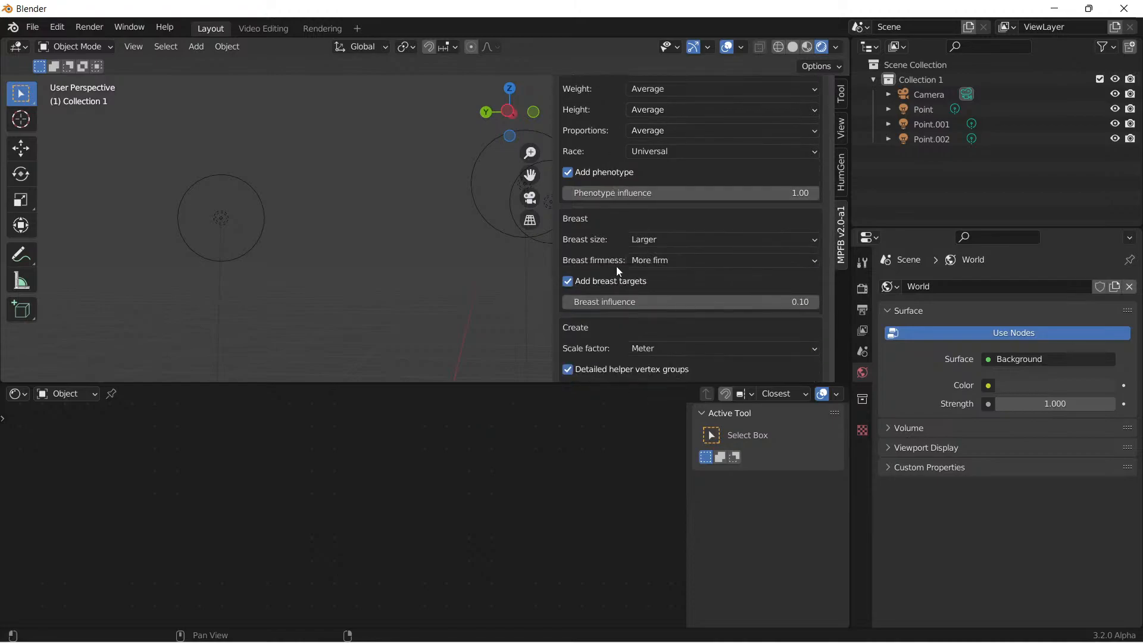
left_click(684, 200)
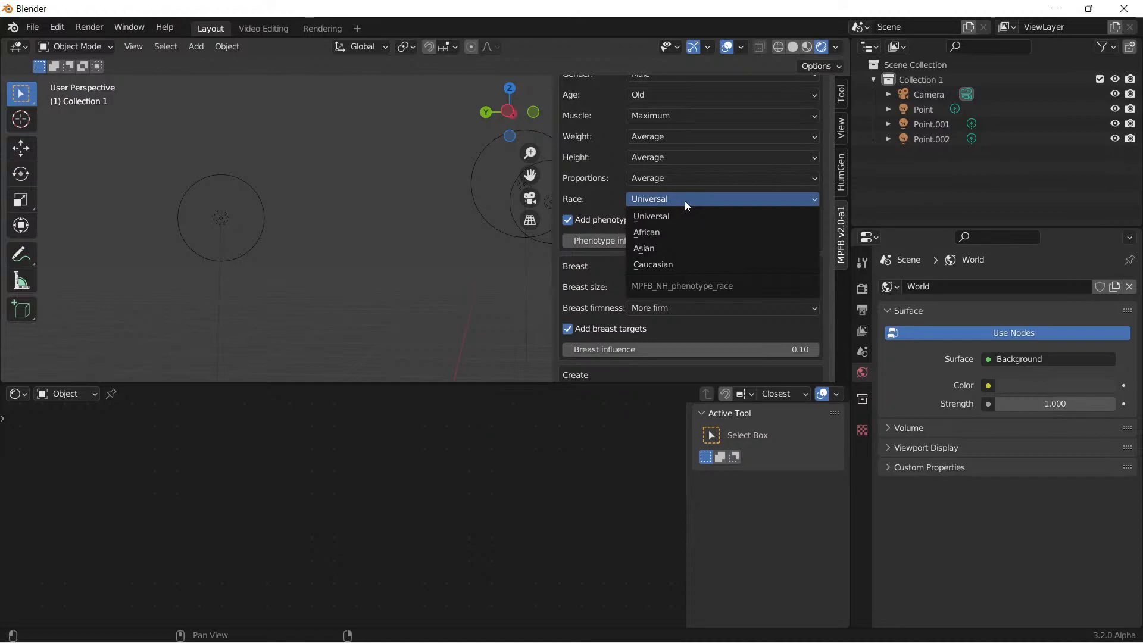
left_click(685, 201)
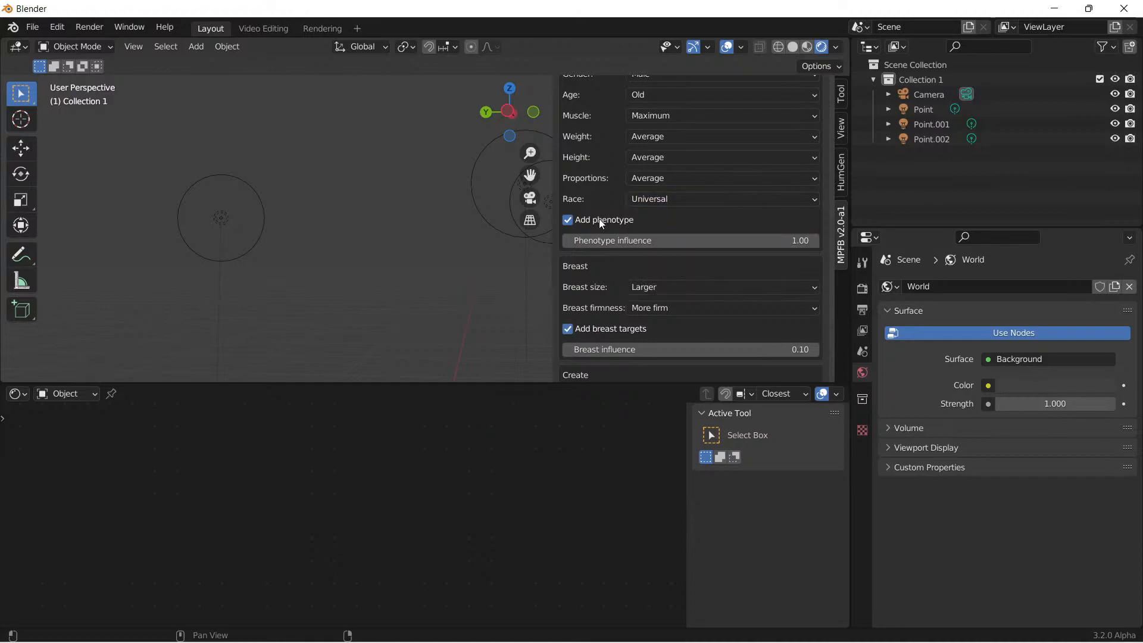
Step: Exclude the breast targets and create the human at Meter scale with the helper and extra vertex groups enabled
scroll(645, 273, "down", 6)
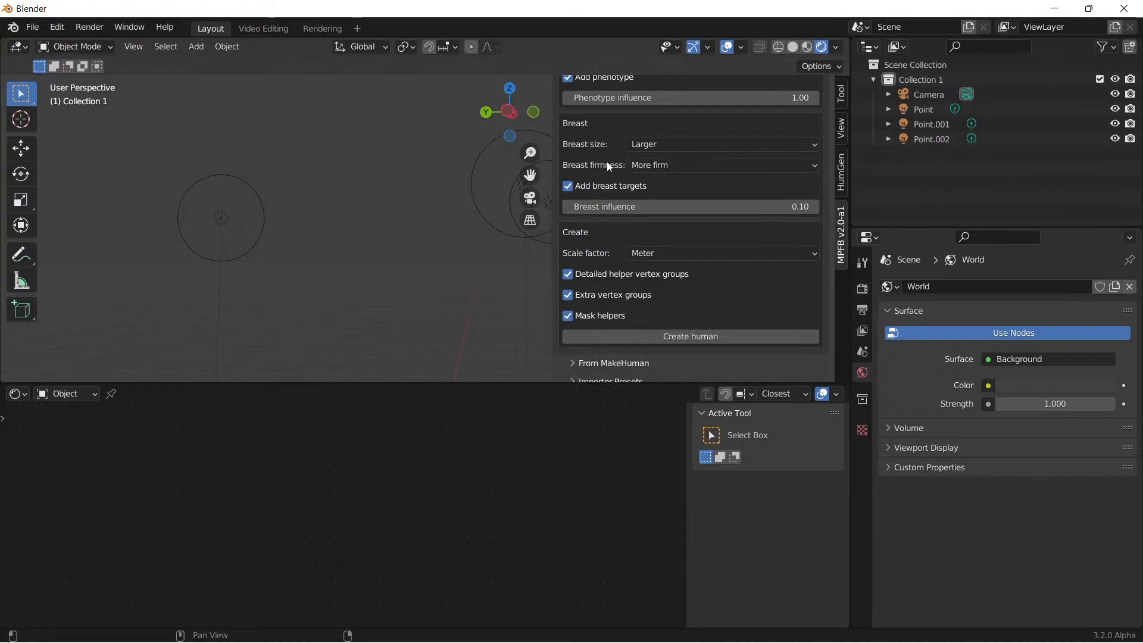
left_click(568, 187)
scroll(670, 235, "down", 3)
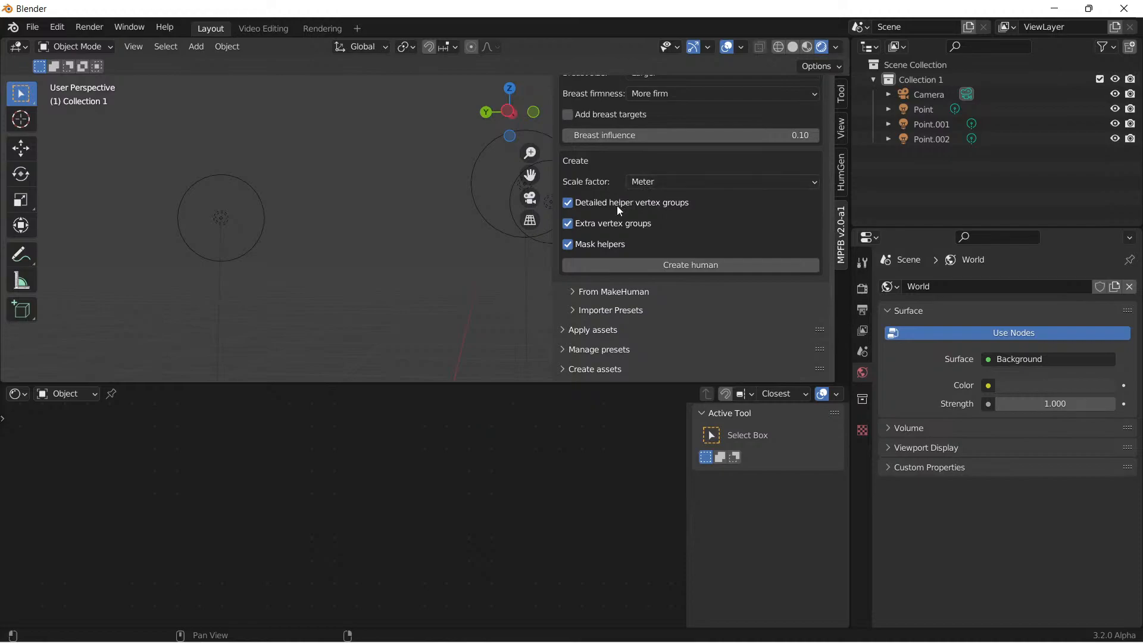
scroll(663, 241, "down", 2)
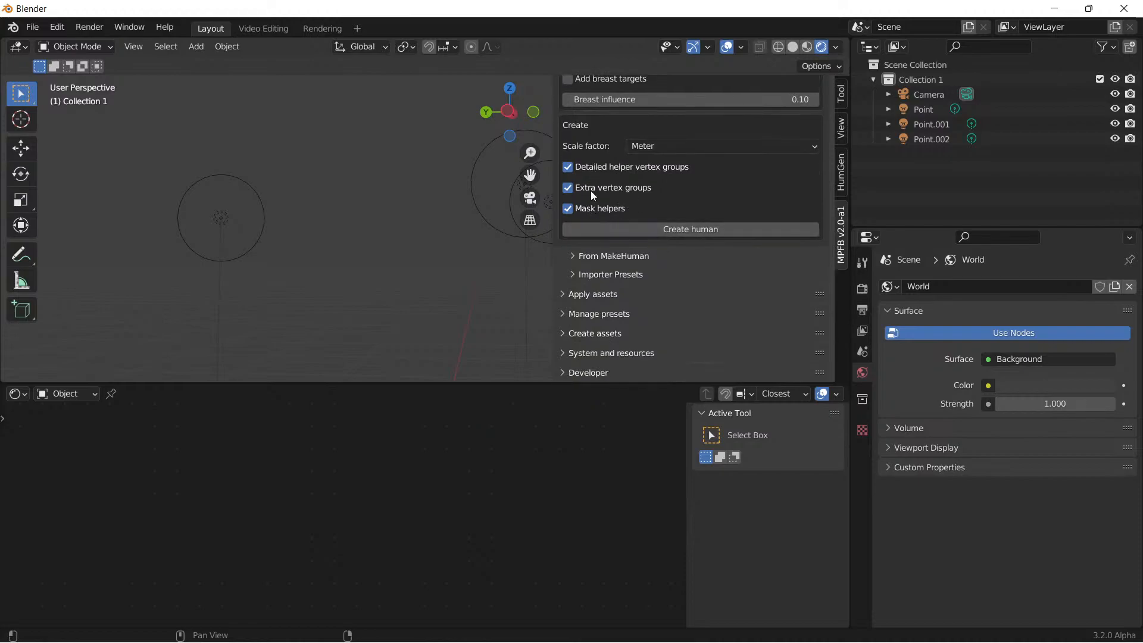
left_click(692, 230)
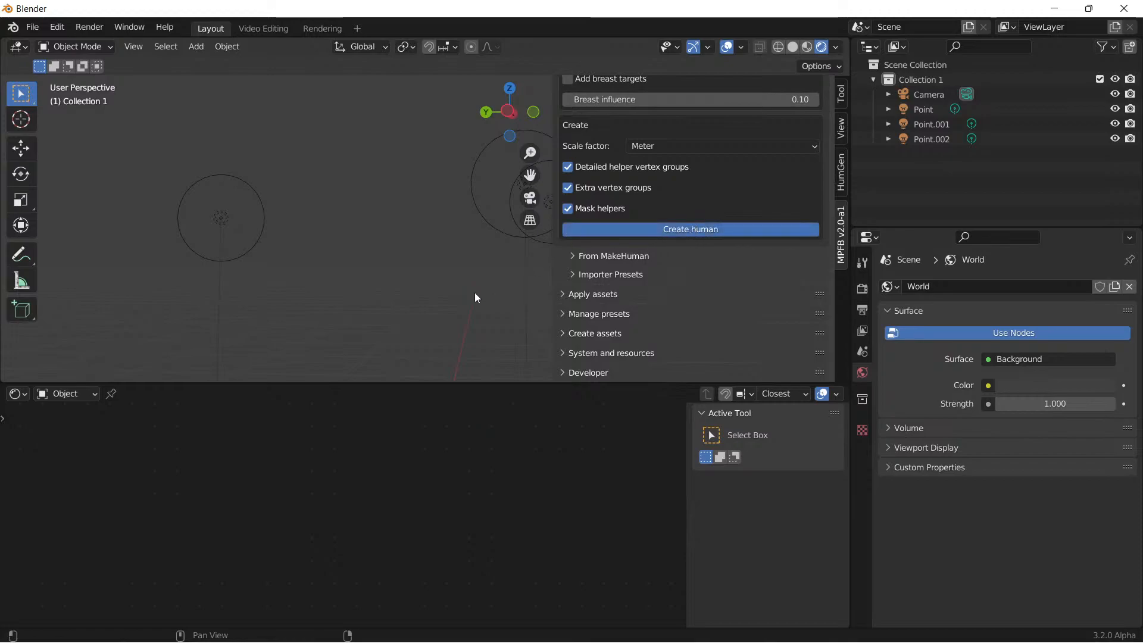
Step: Enlarge the 3D viewport over the node editor and set the power of the Point.001 light to 17.4 W
left_click_drag(493, 385, 496, 623)
middle_click_drag(474, 444, 323, 452)
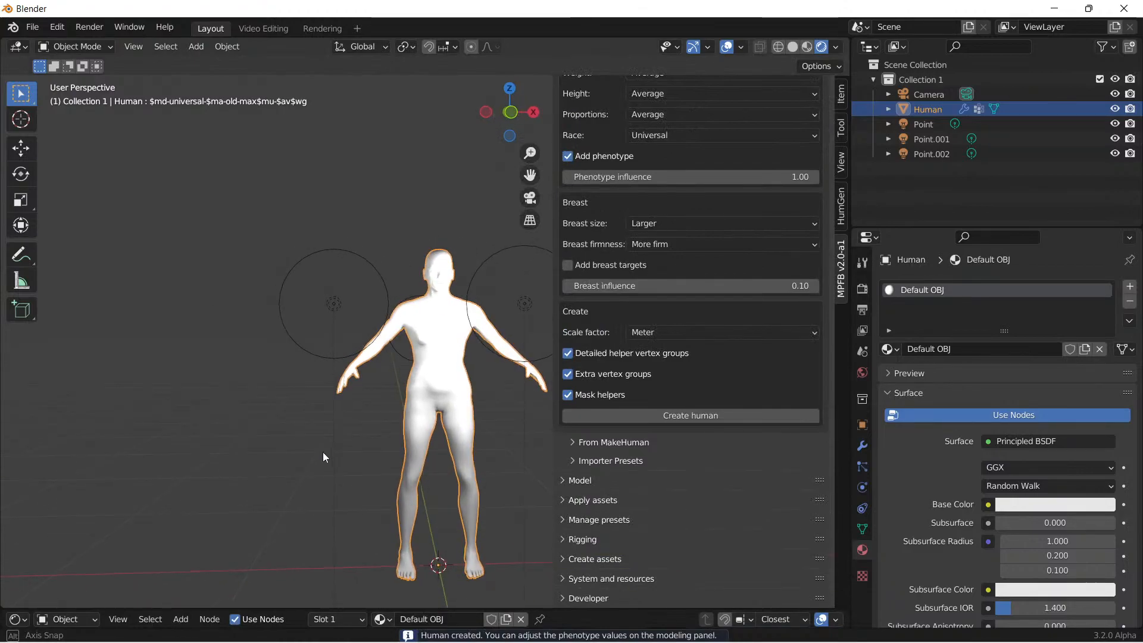
scroll(481, 394, "up", 5)
scroll(471, 295, "down", 3)
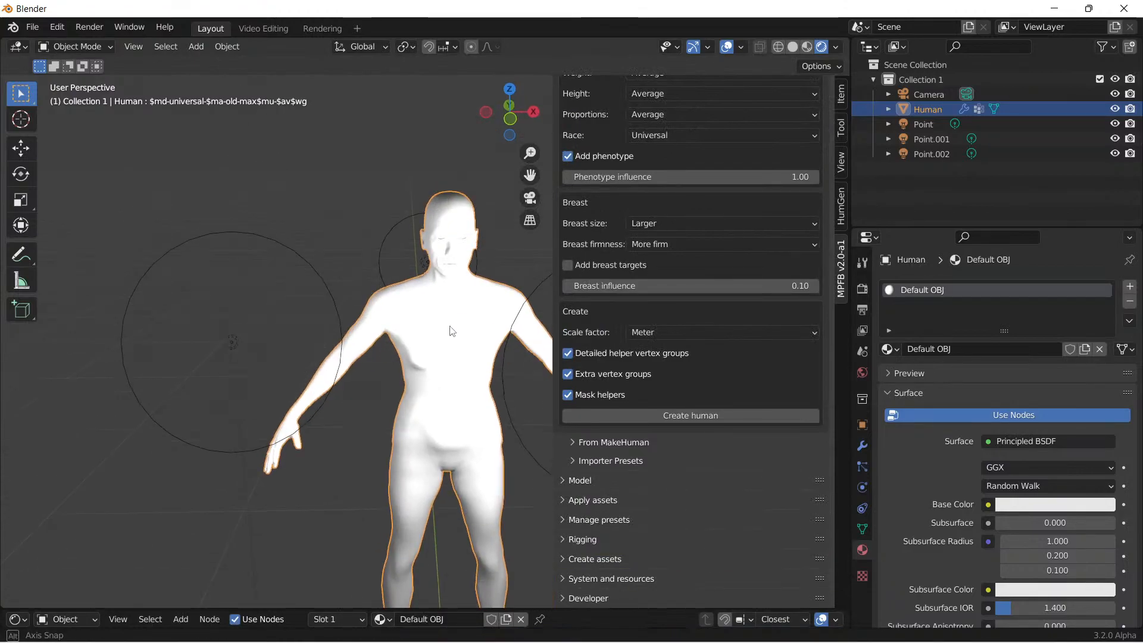
left_click(318, 278)
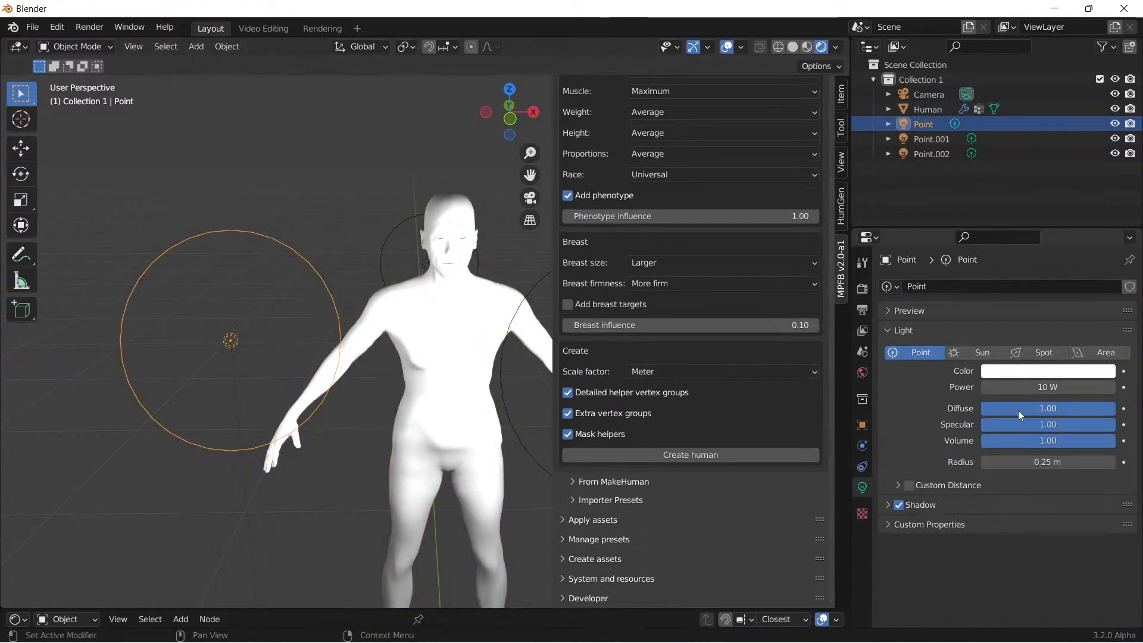
left_click(528, 288)
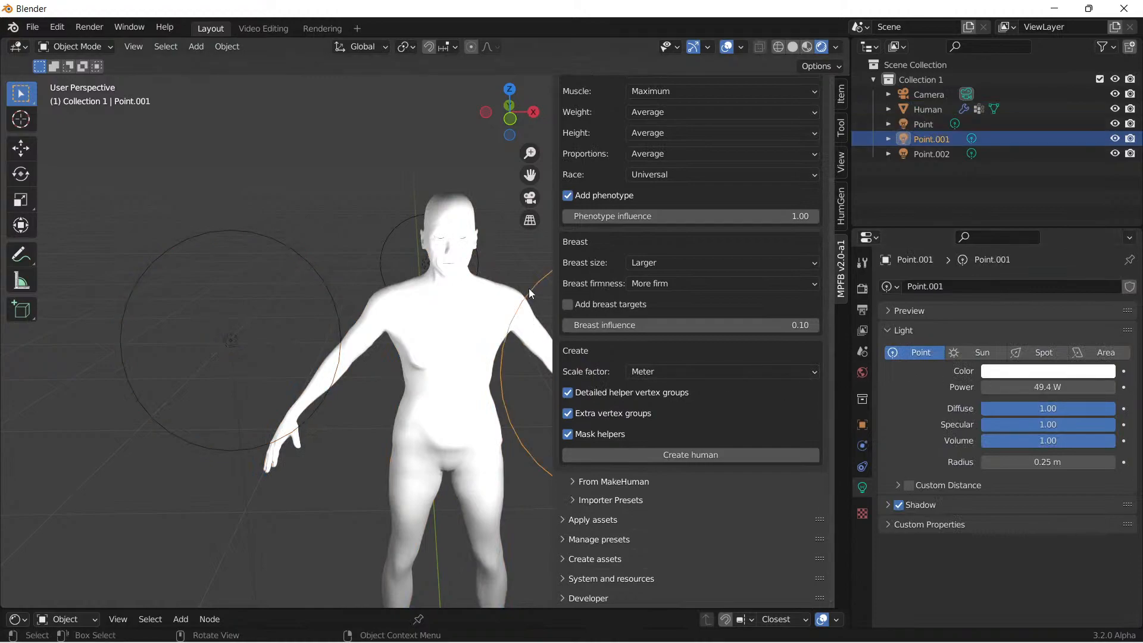
left_click_drag(1021, 388, 998, 389)
Step: Examine the created human's face and upper body from several angles
scroll(473, 278, "up", 3)
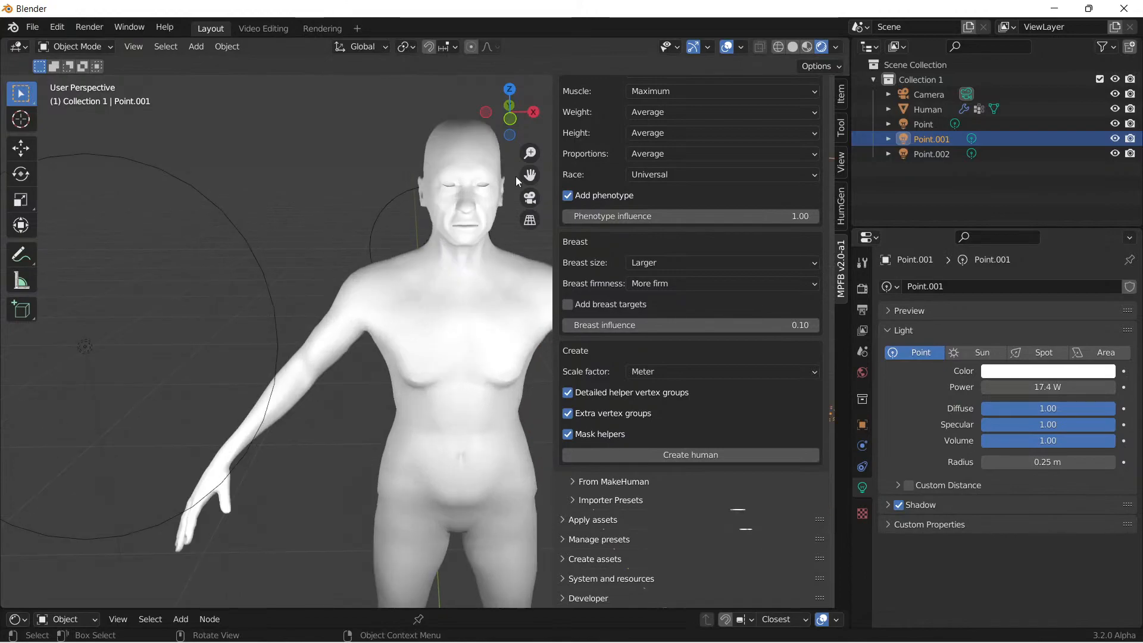
middle_click_drag(474, 278, 523, 205)
scroll(403, 344, "up", 4)
middle_click_drag(399, 324, 352, 195)
scroll(394, 268, "down", 5)
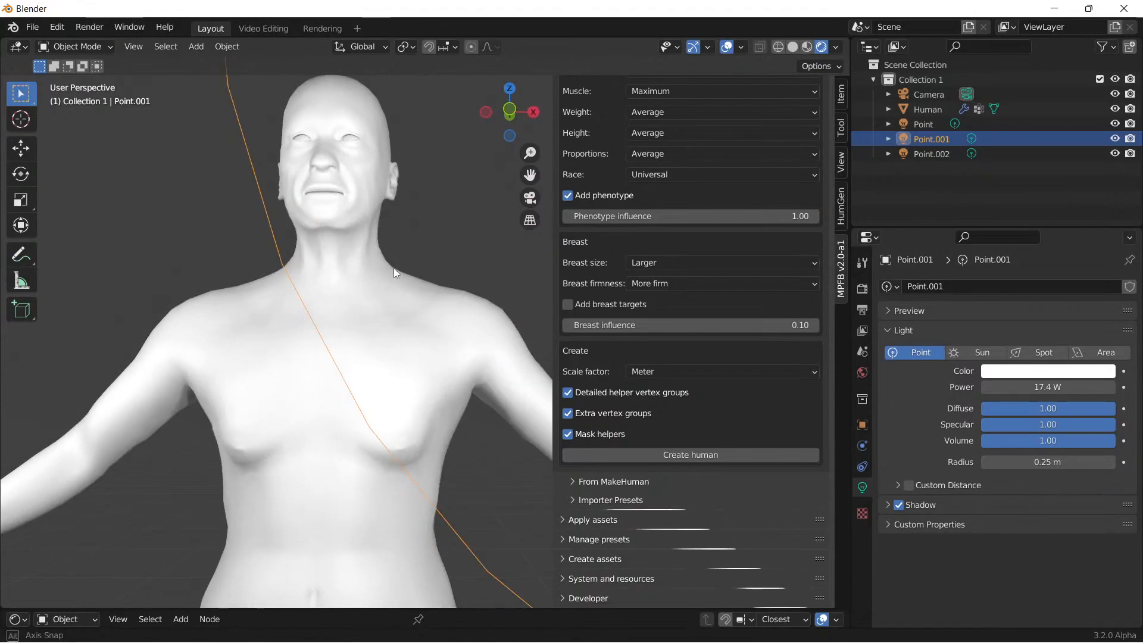
middle_click_drag(388, 309, 419, 385)
scroll(419, 385, "up", 8)
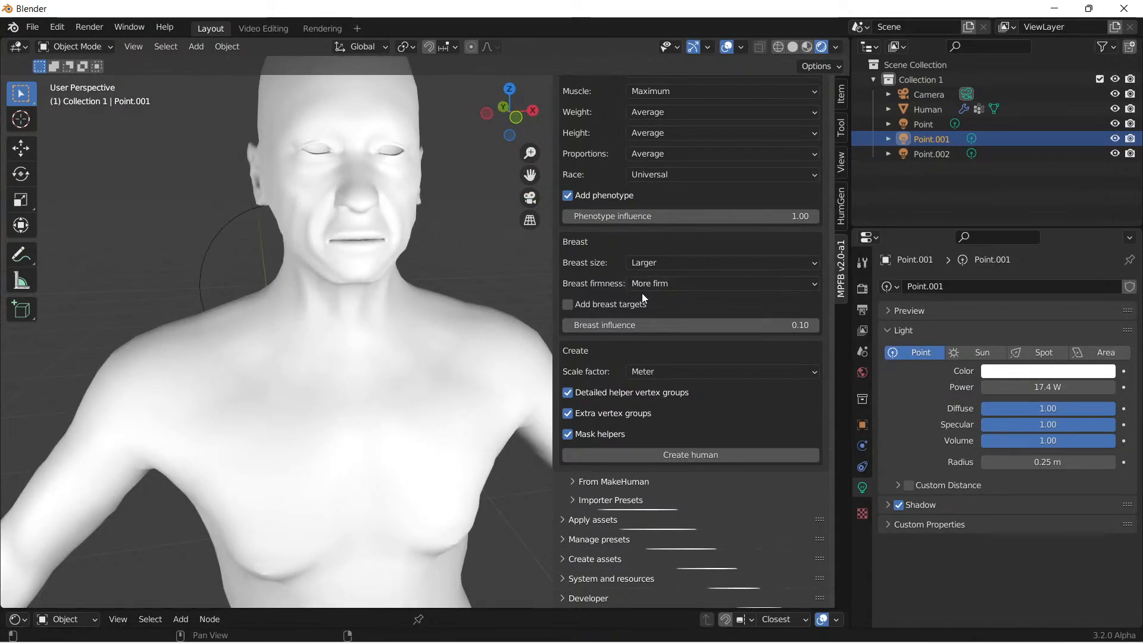
Step: Collapse the from-scratch settings and review the Library Settings for applying assets, down to the list of asset libraries
scroll(641, 291, "up", 5)
left_click(572, 123)
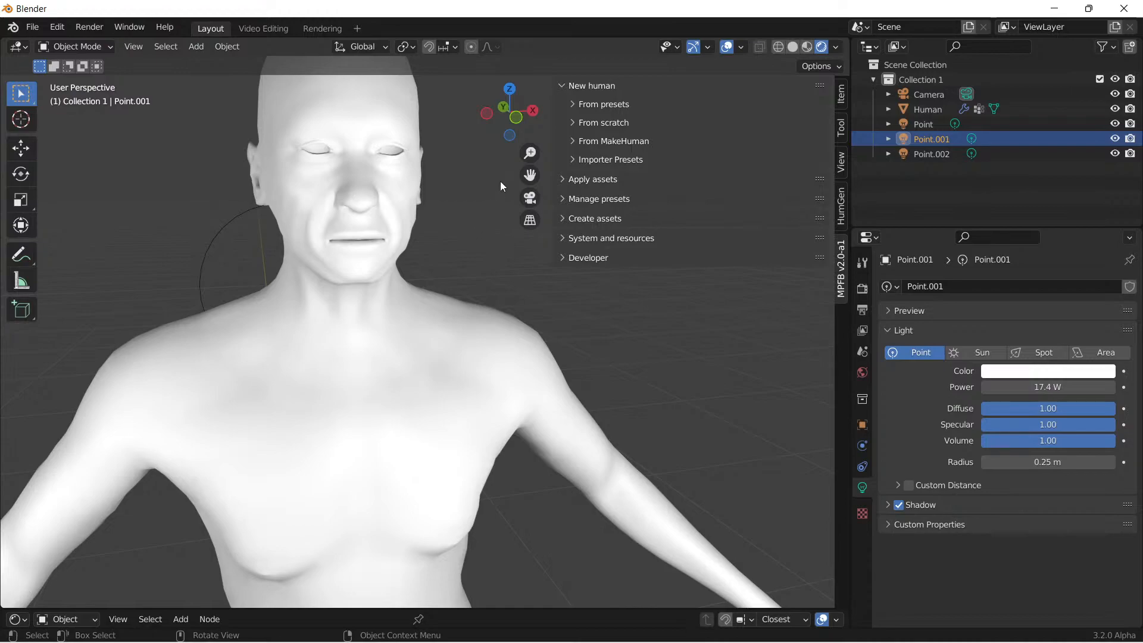
left_click_drag(526, 172, 458, 277)
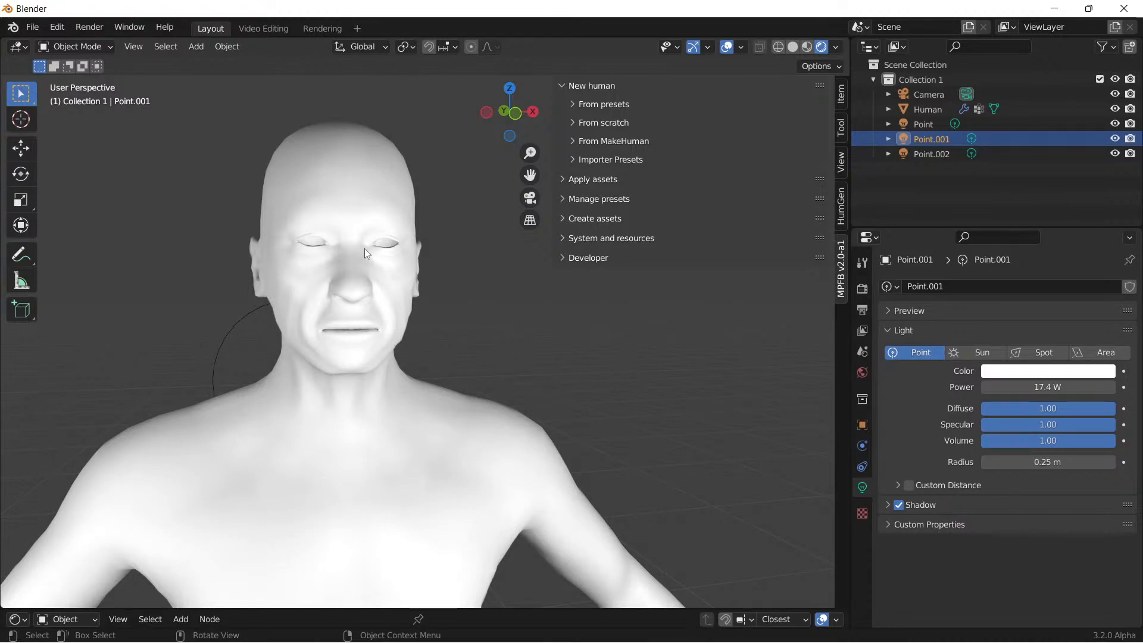
left_click(563, 180)
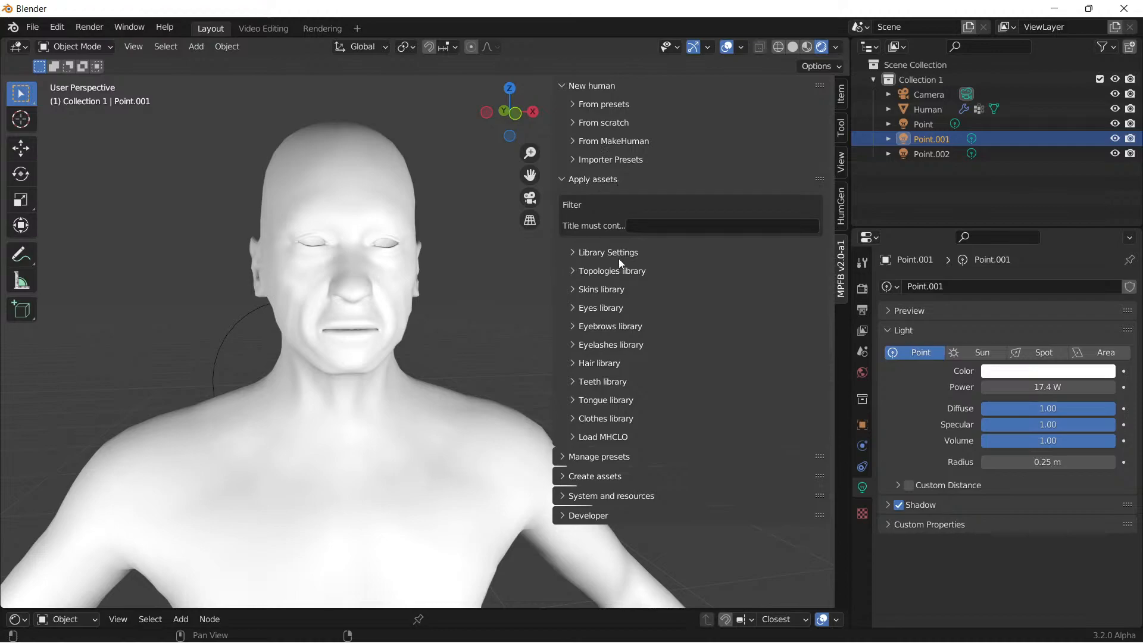
left_click(575, 253)
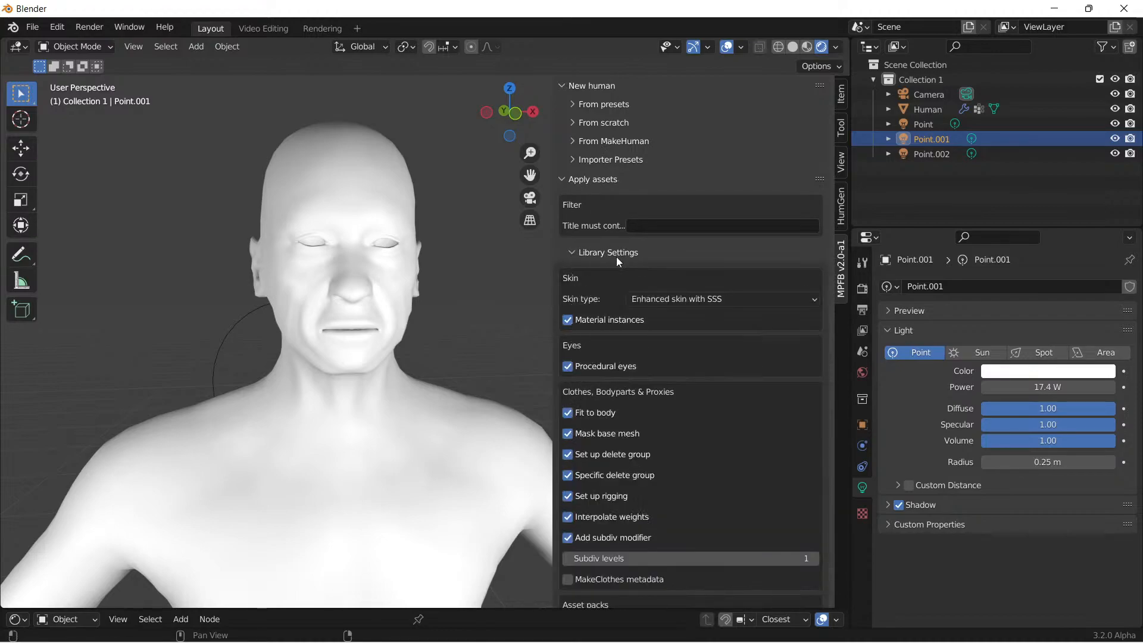
scroll(623, 260, "down", 2)
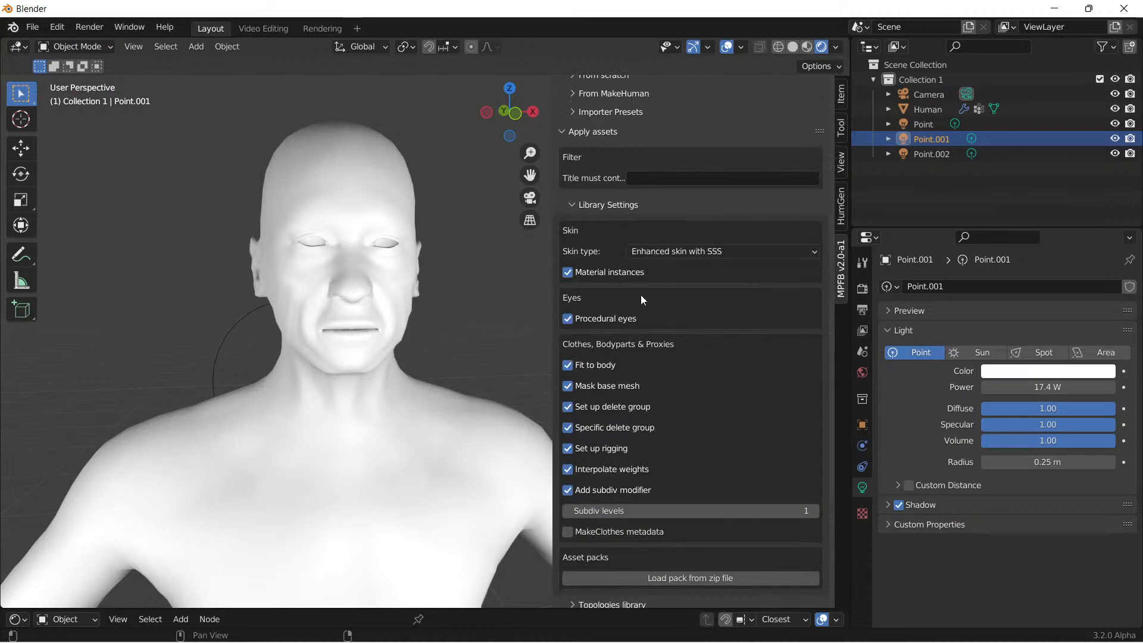
scroll(627, 355, "down", 8)
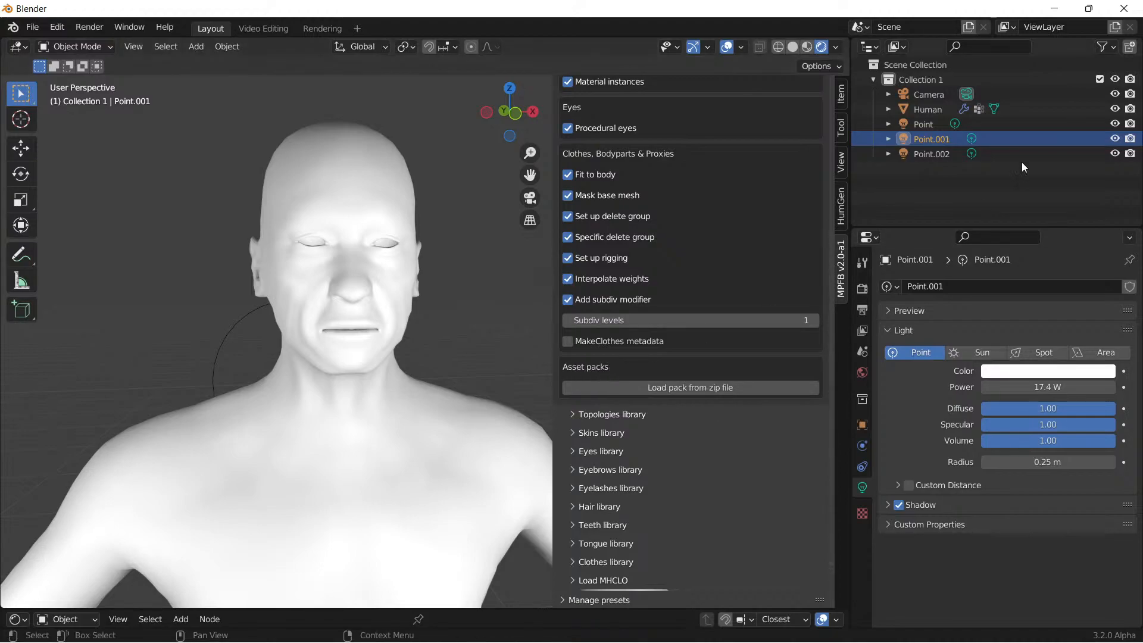
Step: Switch to Google Chrome and search the web for "makehuman asset pack" in a new tab
mouse_move(469, 640)
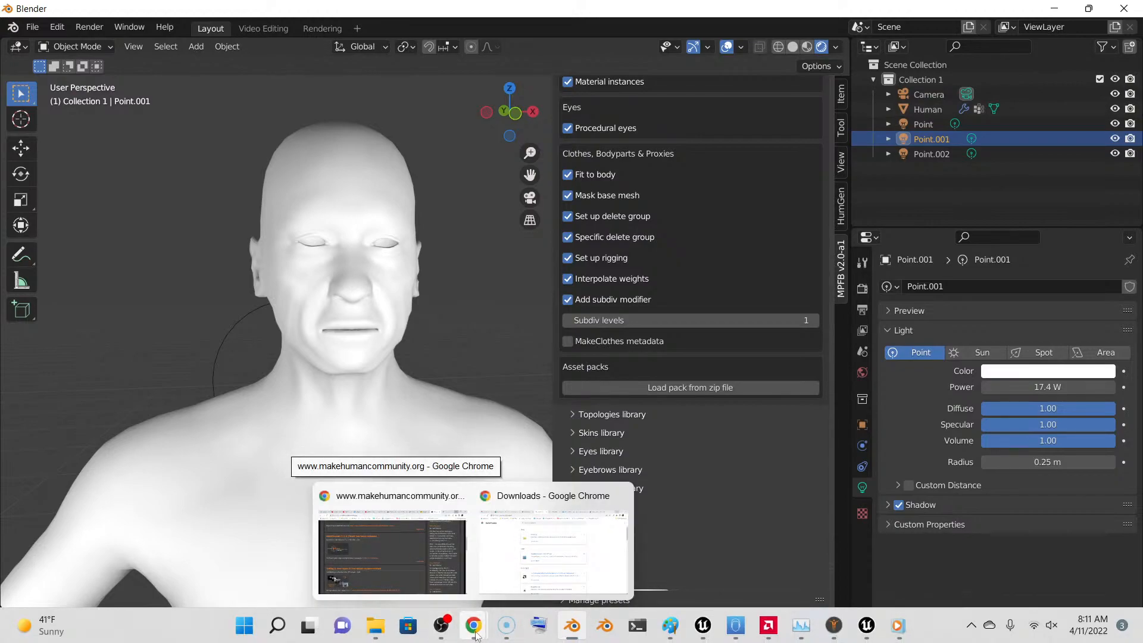
left_click(475, 635)
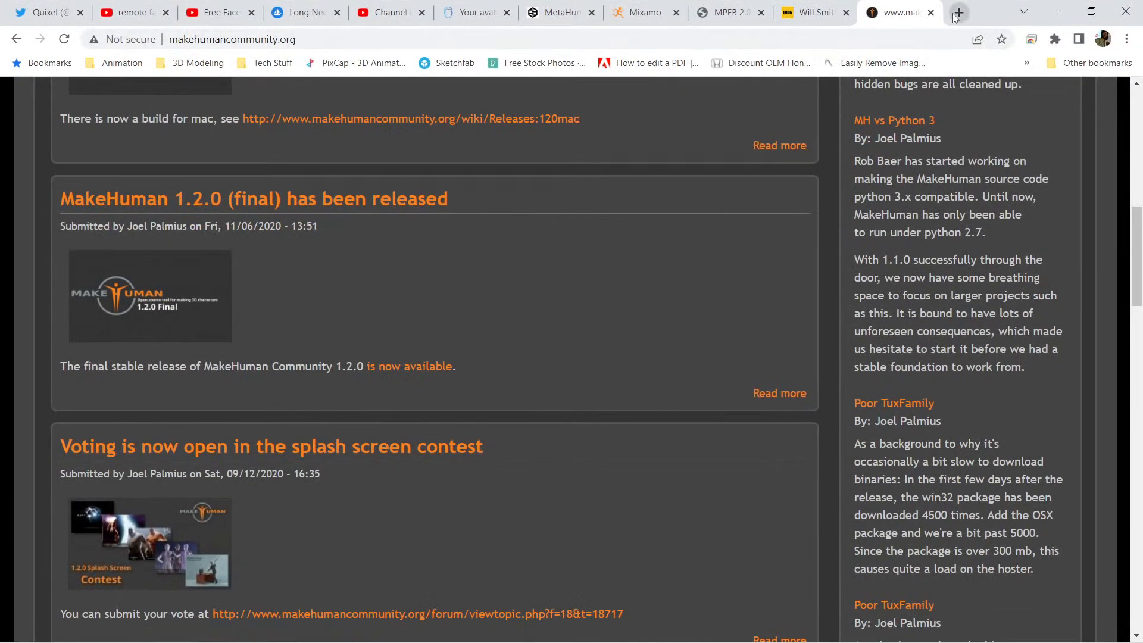
left_click(954, 17)
left_click(566, 379)
type("makehuma")
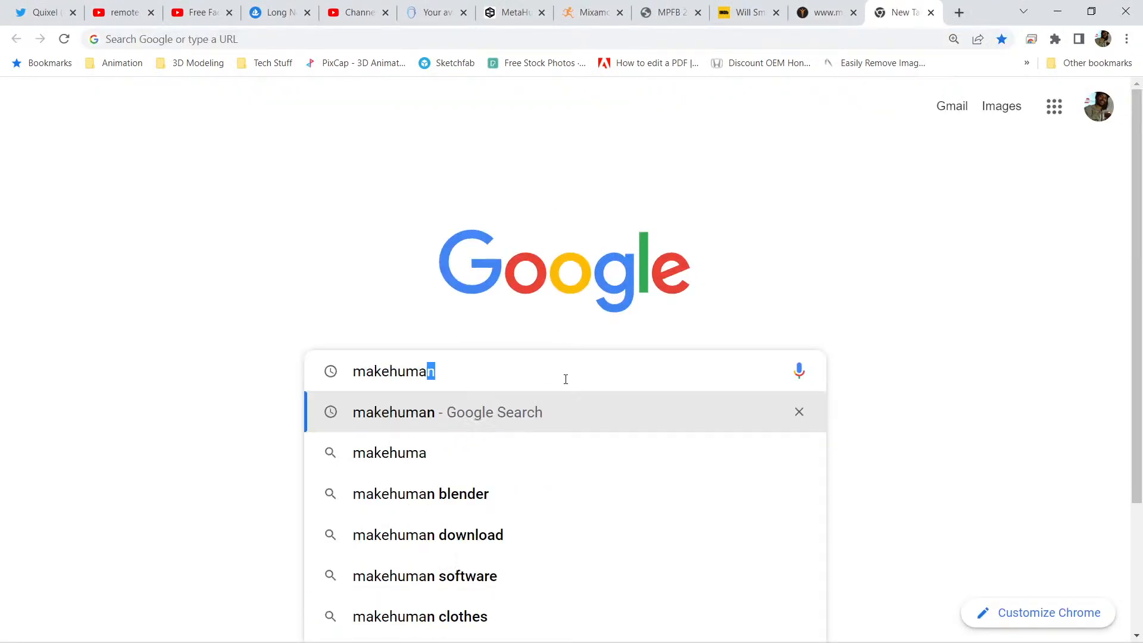
type("n asset")
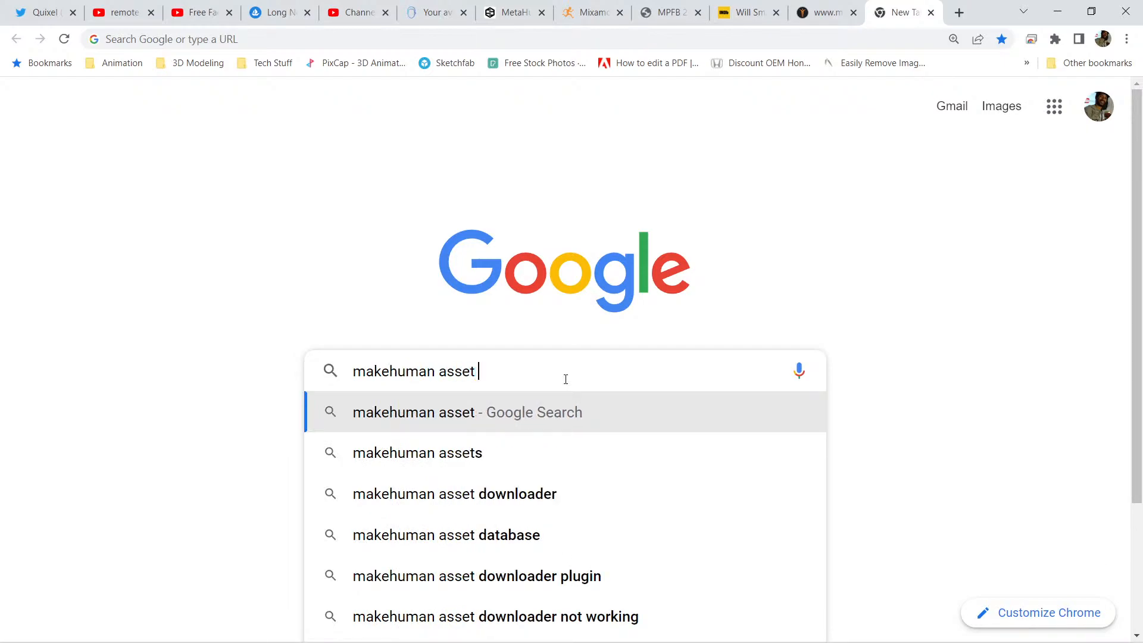
type(" pack")
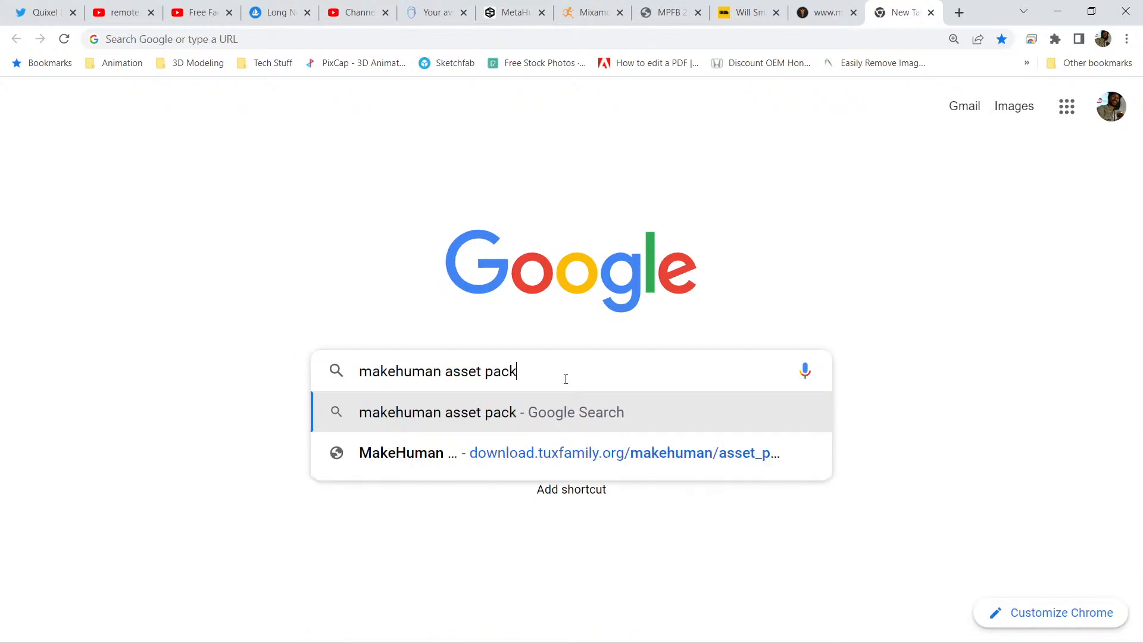
key("Return")
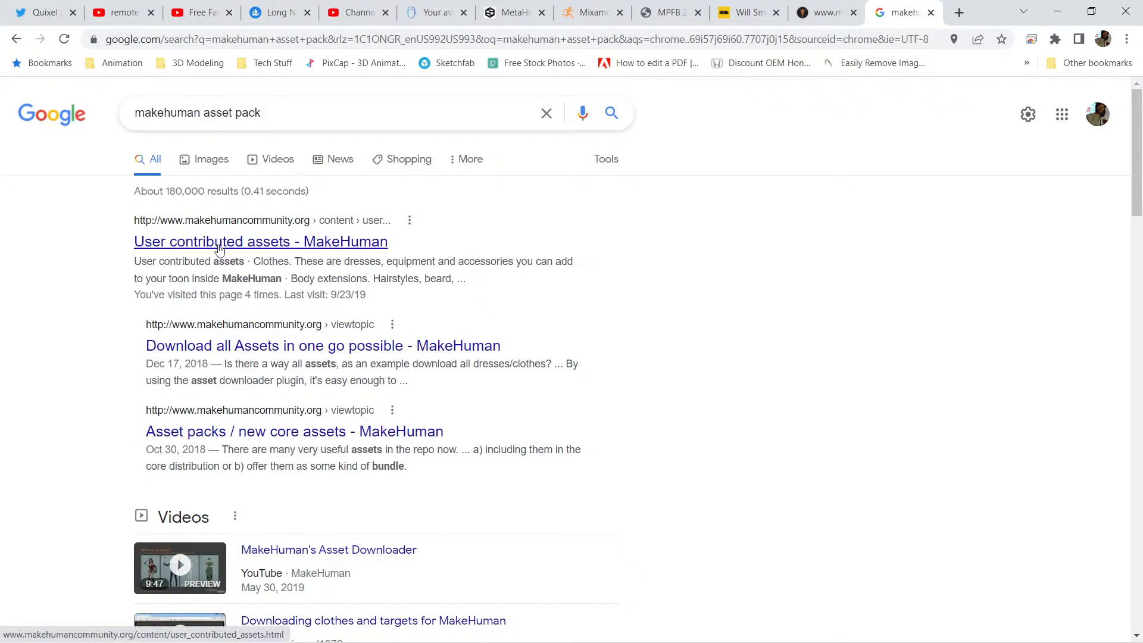
Step: Open the "MakeHuman / MPFB2 Asset Packs" search result in a new tab and review the page down to the available asset packs
scroll(214, 264, "down", 5)
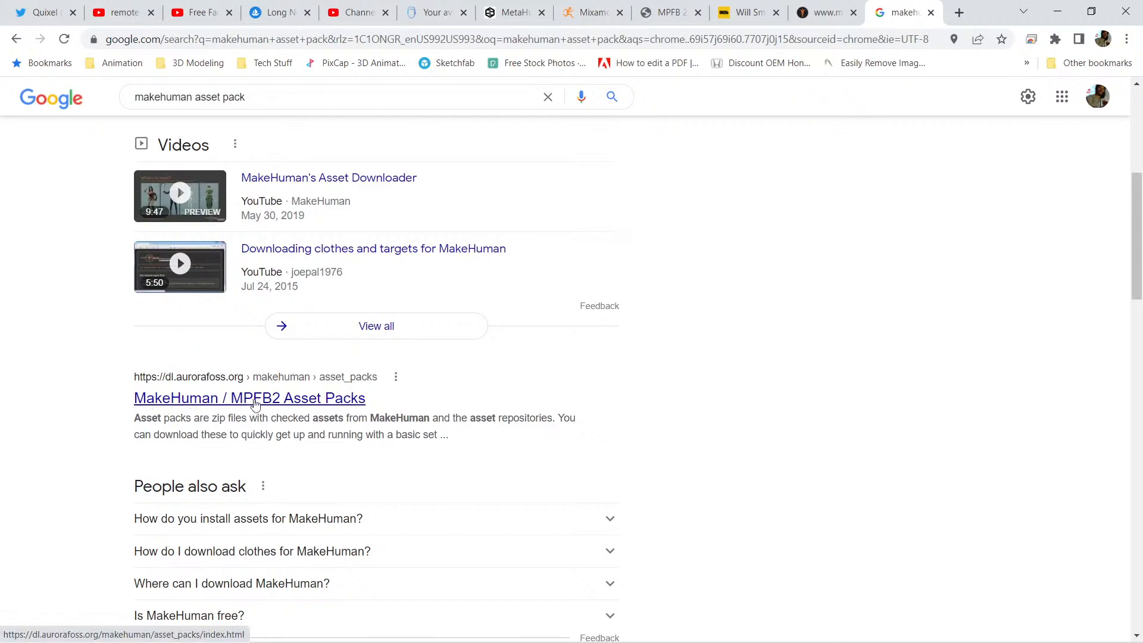
right_click(330, 403)
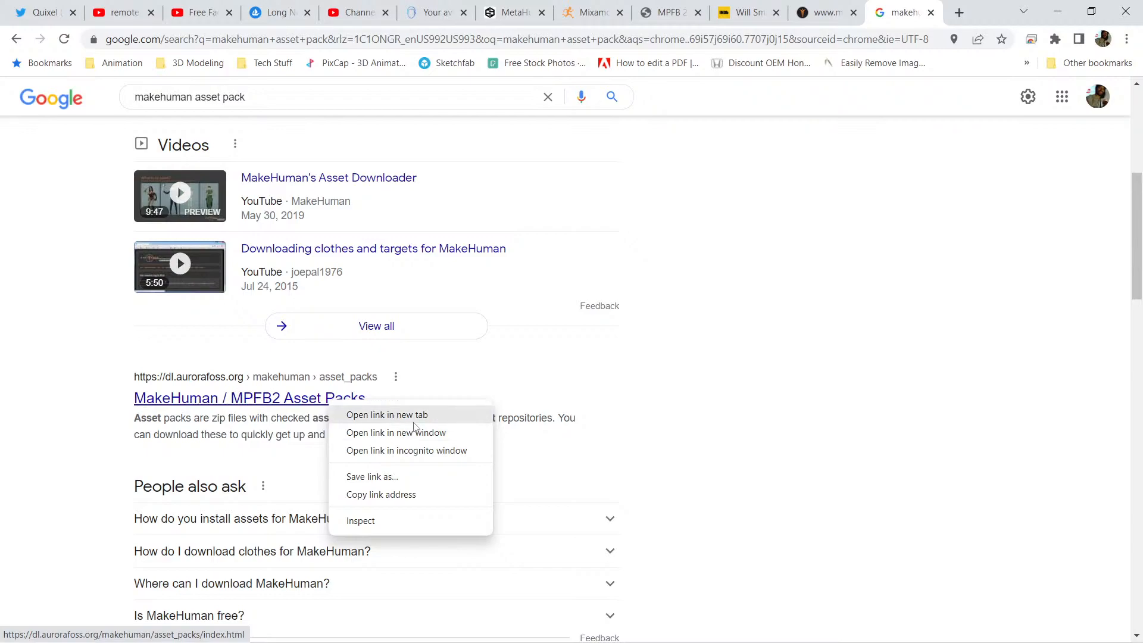
left_click(387, 415)
left_click(914, 23)
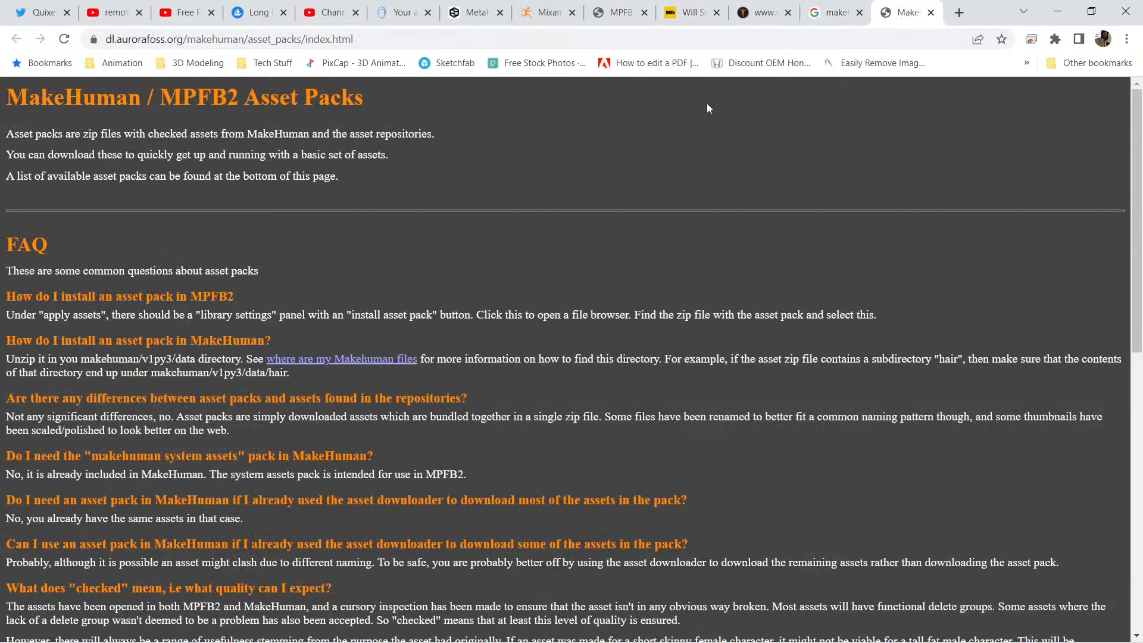
scroll(176, 245, "down", 5)
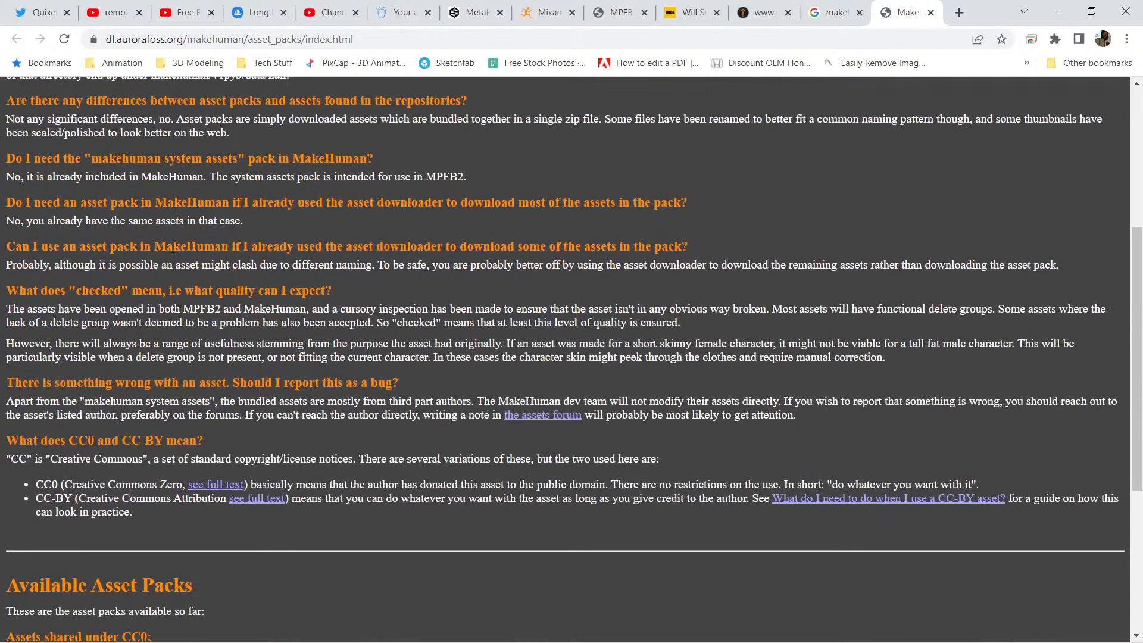
scroll(173, 247, "down", 4)
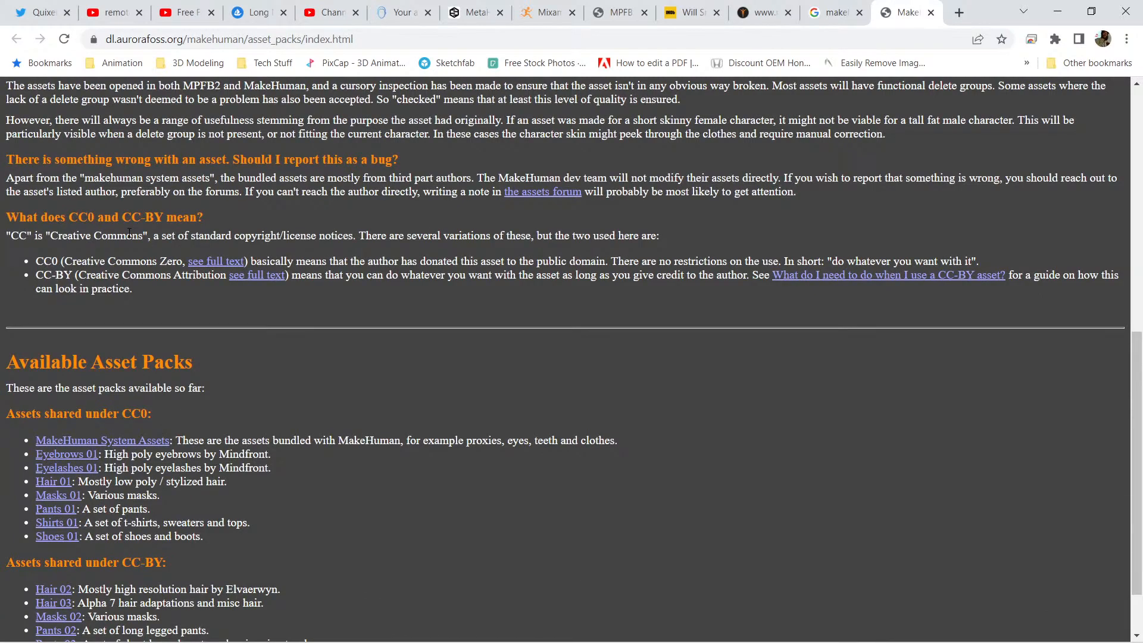
scroll(130, 232, "down", 1)
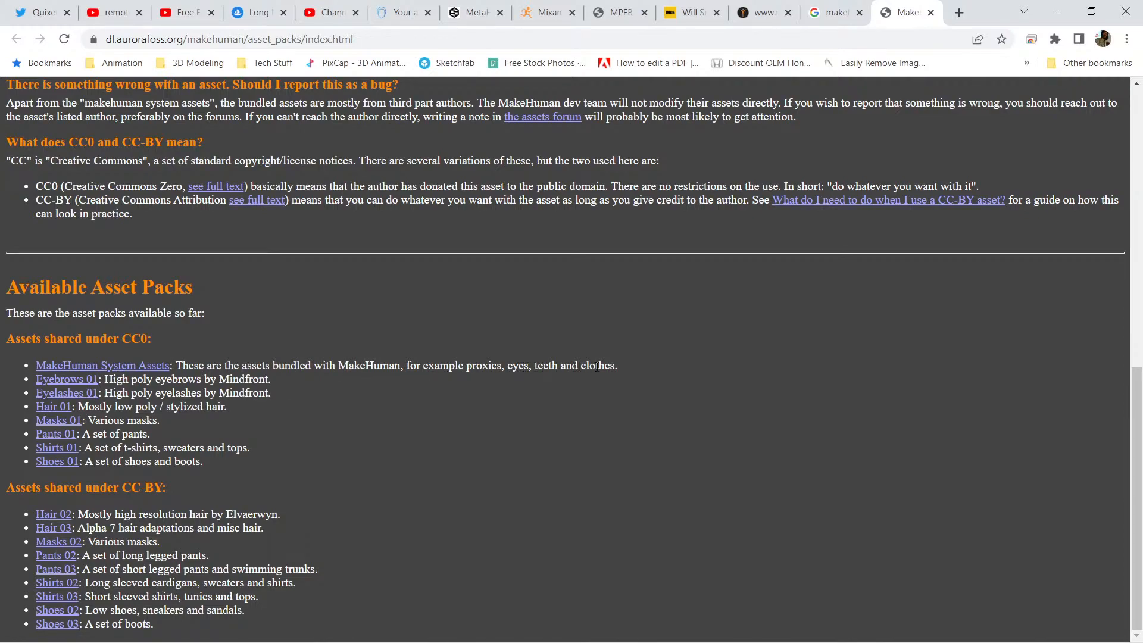
Step: Look through the included assets of the MakeHuman System Assets pack and bring up the save dialog for its makehuman_system_assets zip without saving
left_click(100, 365)
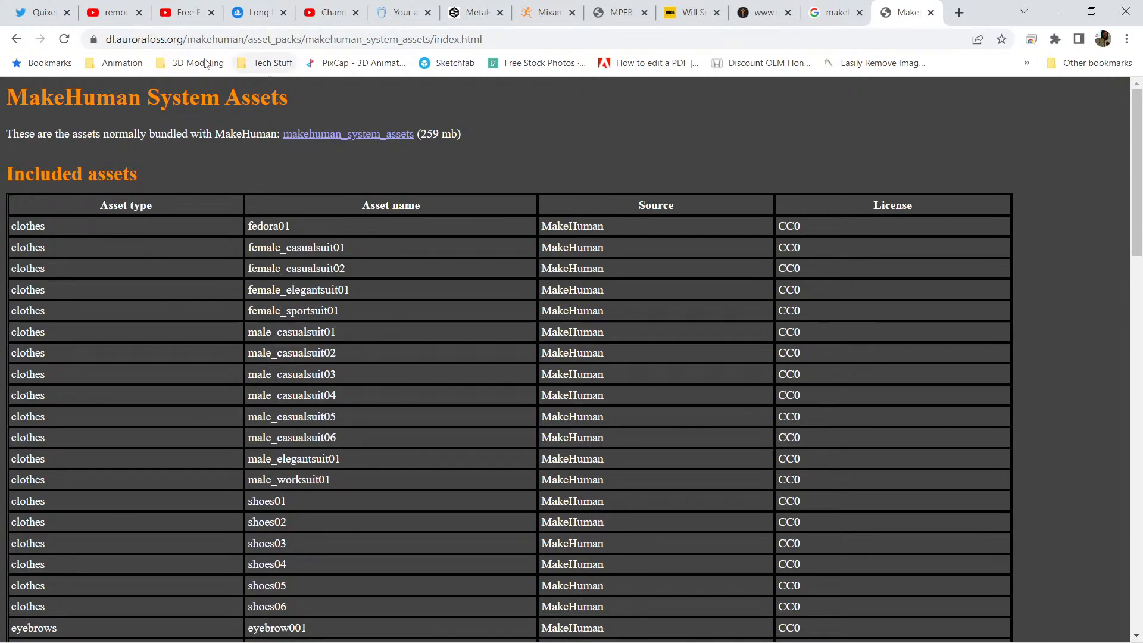
scroll(200, 279, "down", 20)
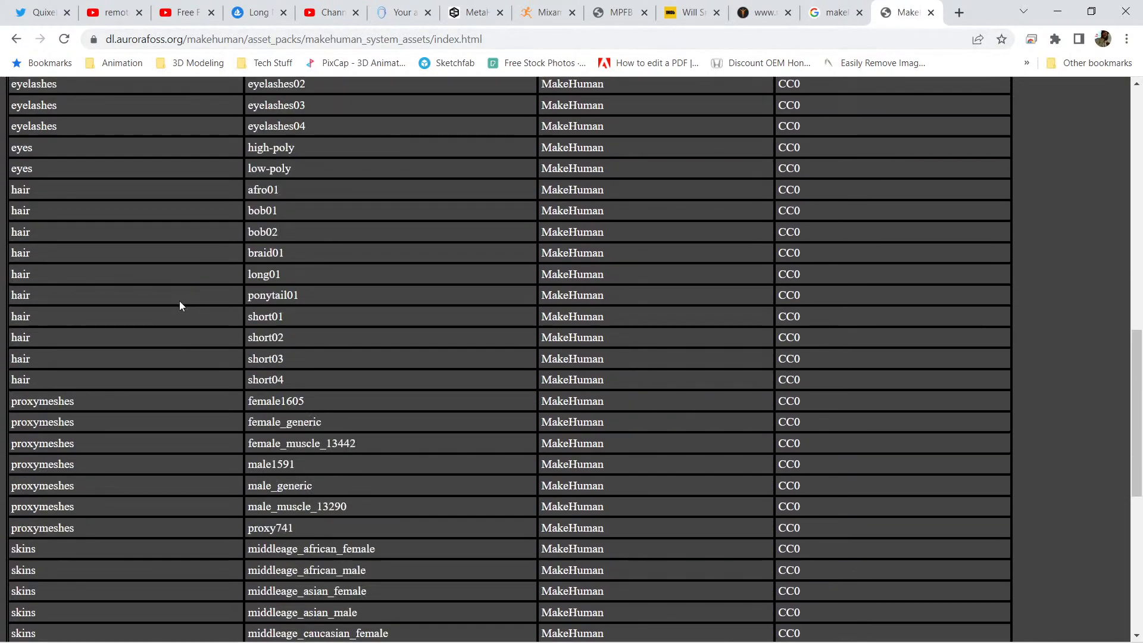
scroll(889, 243, "up", 20)
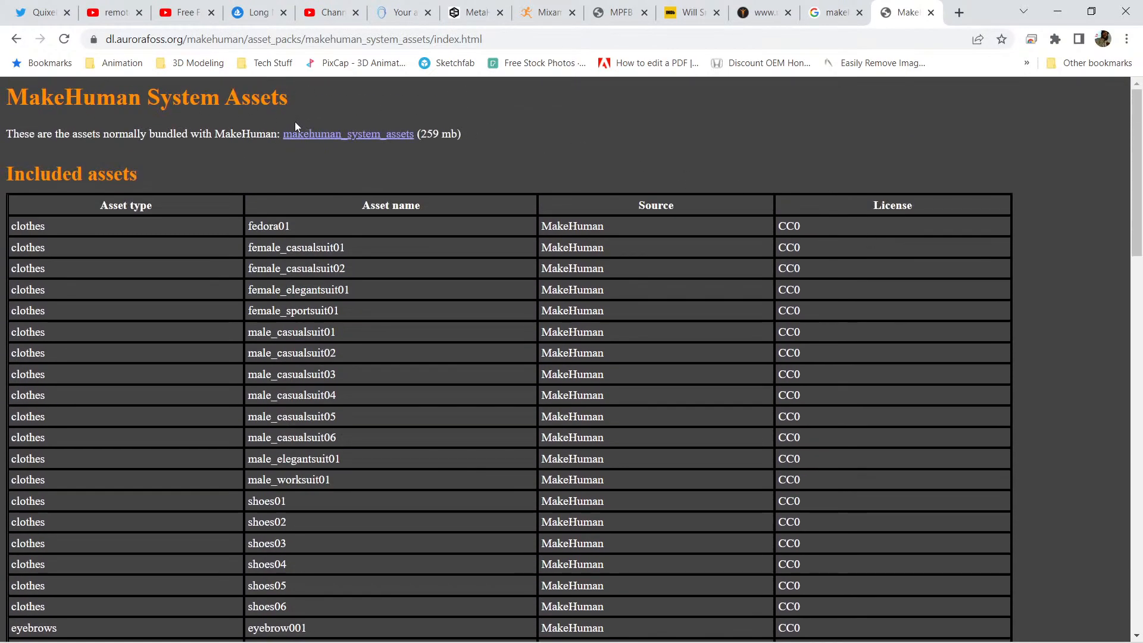
left_click(352, 136)
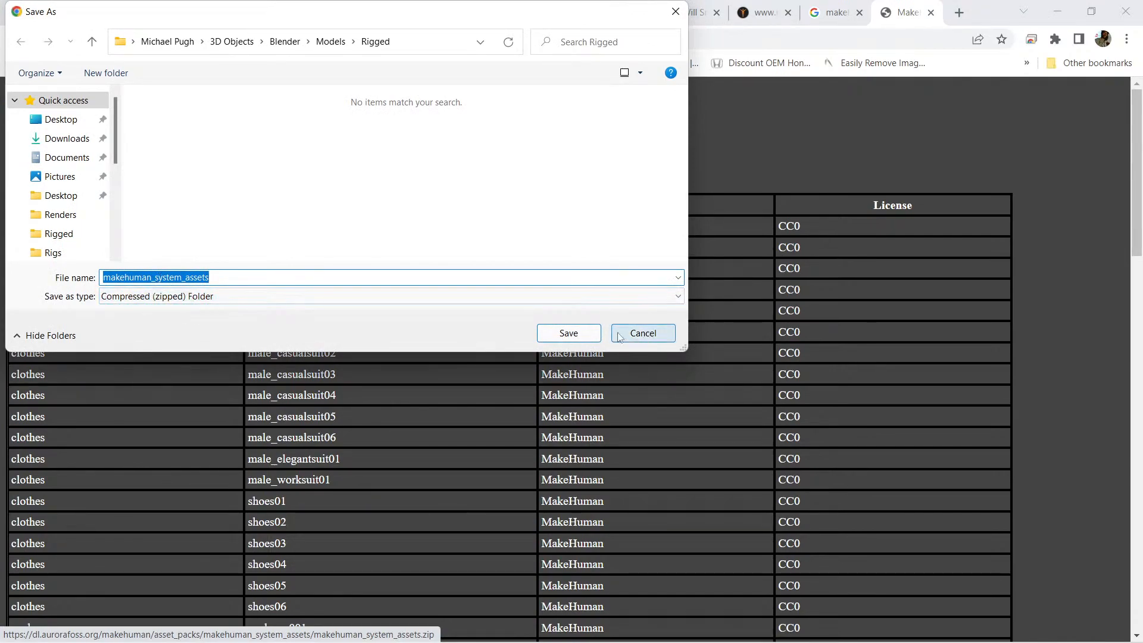
left_click(654, 334)
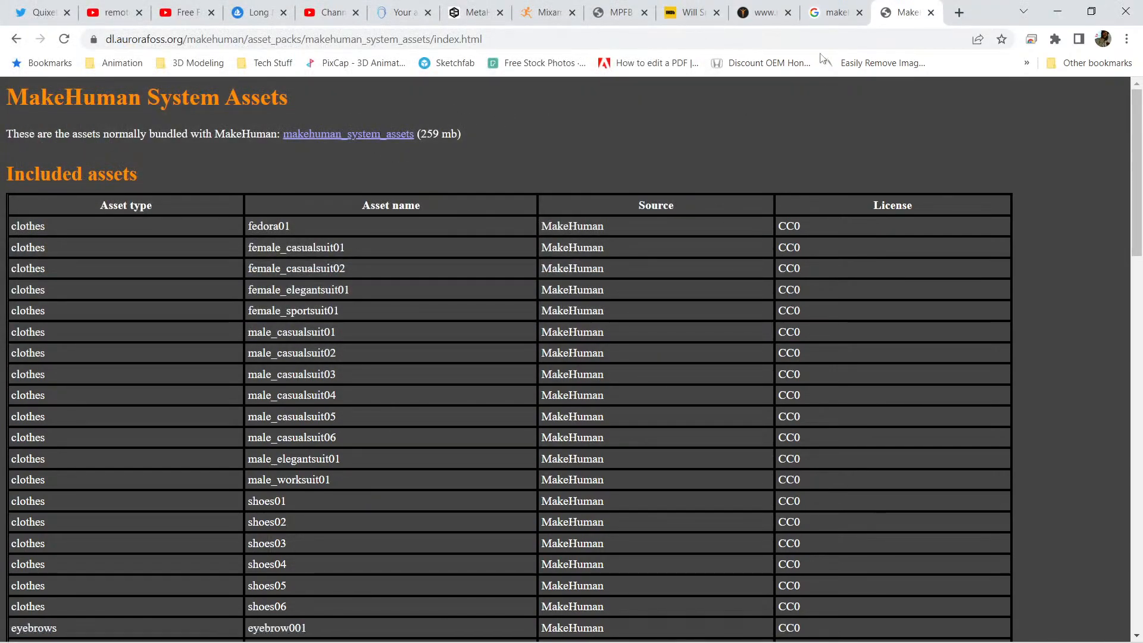
Step: Return to the asset packs overview and bookmark it as "MakeHuman / MPFB2 Asset Packs" in the Virtual Business folder
left_click(16, 39)
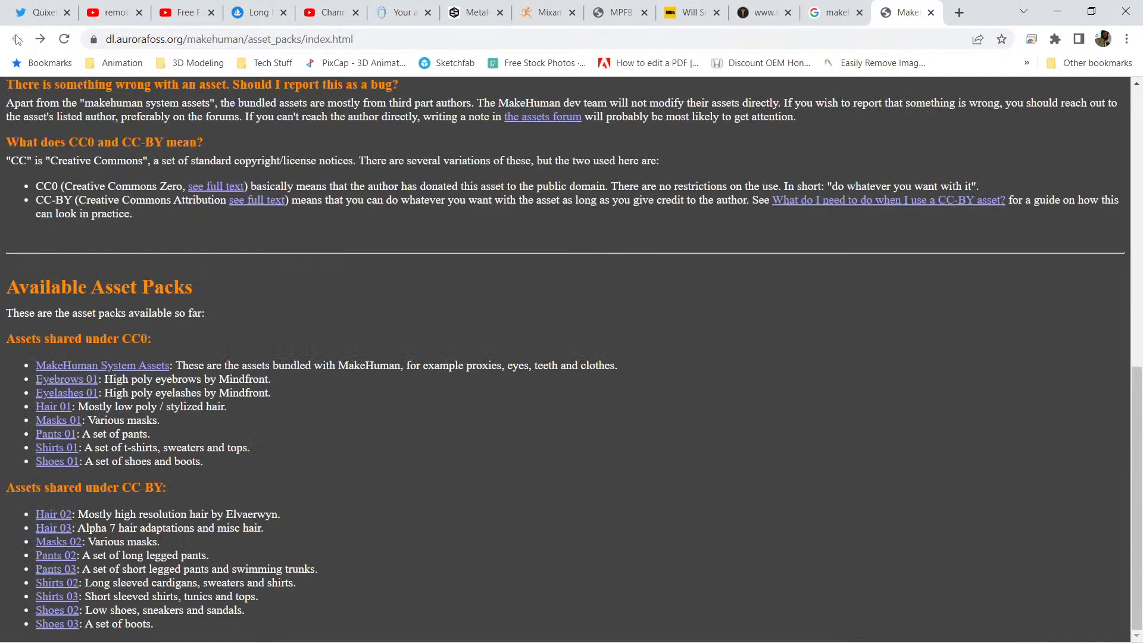
left_click(1001, 39)
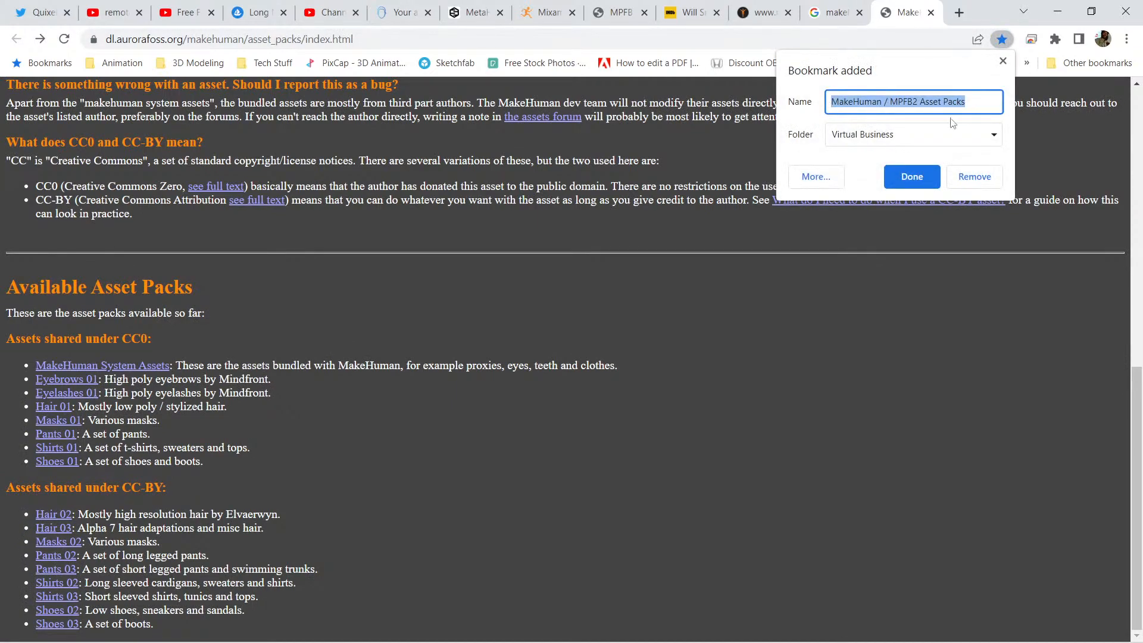
left_click(938, 134)
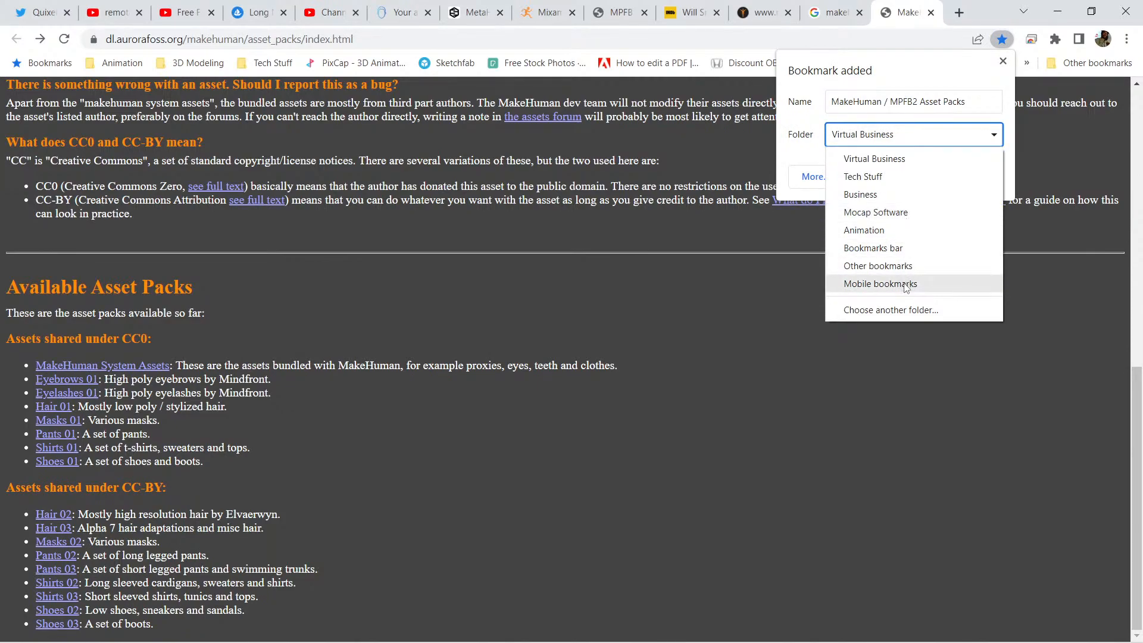
left_click(906, 160)
left_click(910, 176)
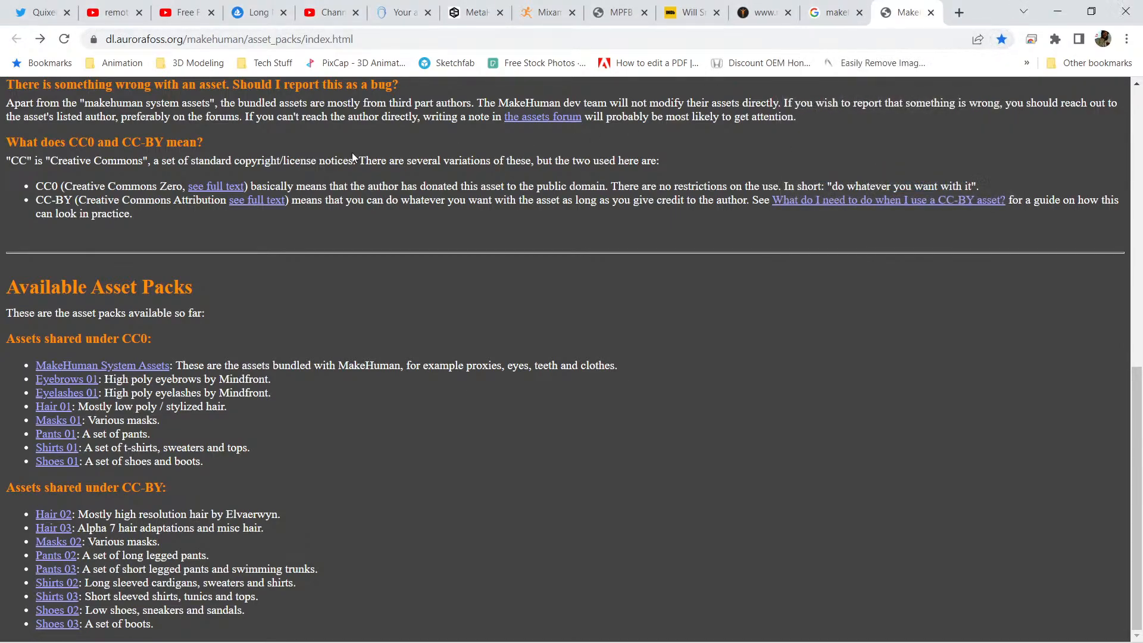
Step: Open the "User contributed assets - MakeHuman" result from the web search and look through its asset categories
scroll(791, 82, "up", 6)
scroll(792, 77, "up", 4)
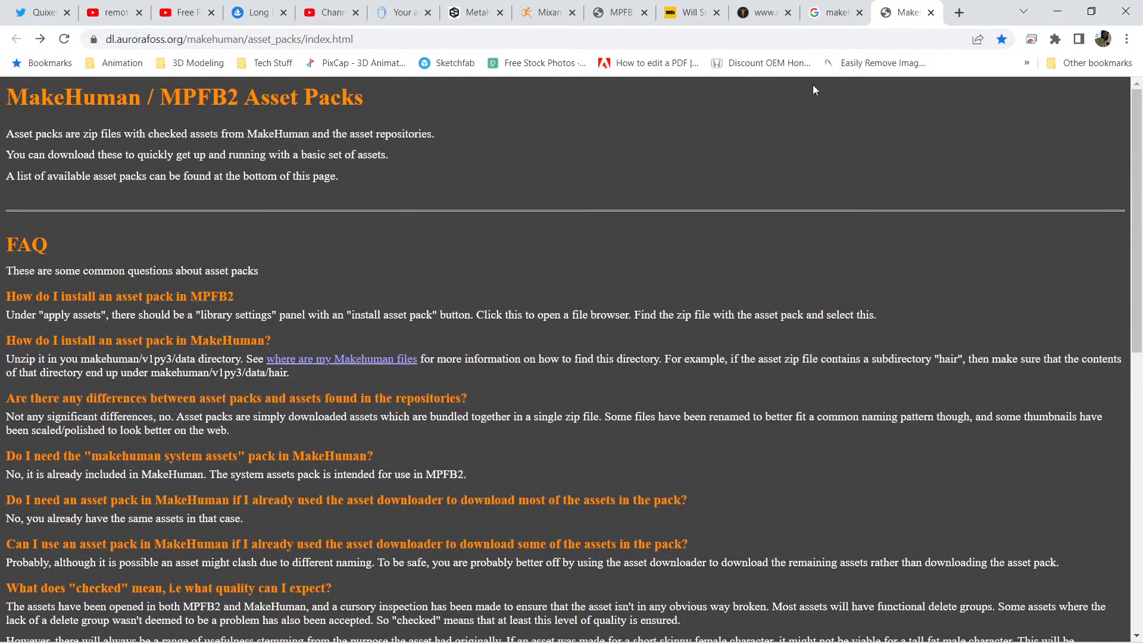
left_click(826, 18)
scroll(405, 253, "up", 6)
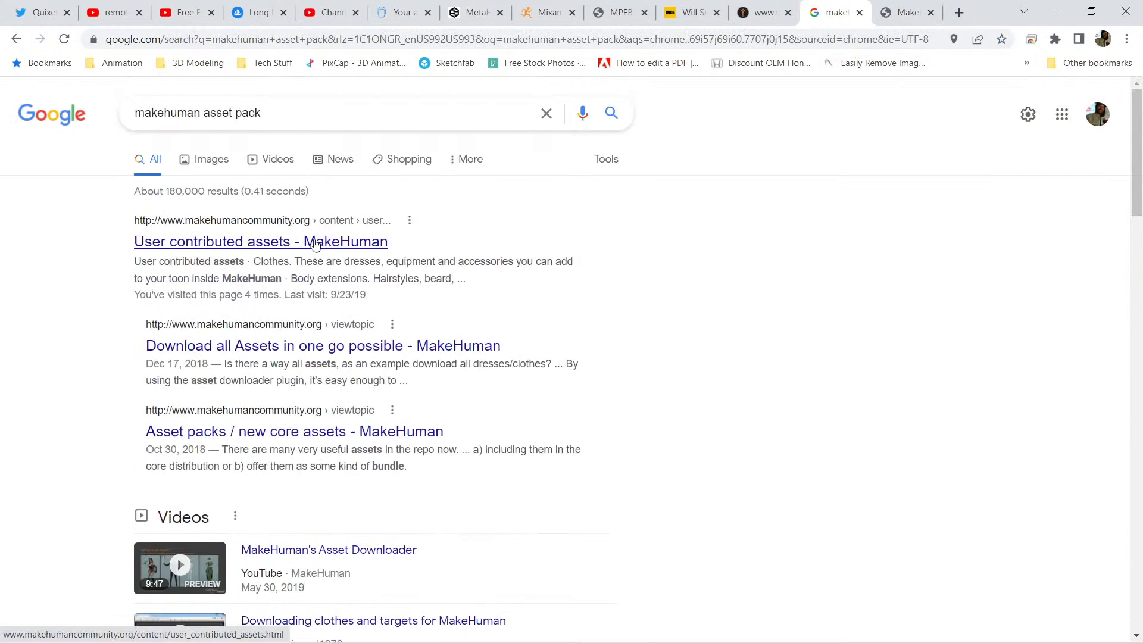
left_click(260, 244)
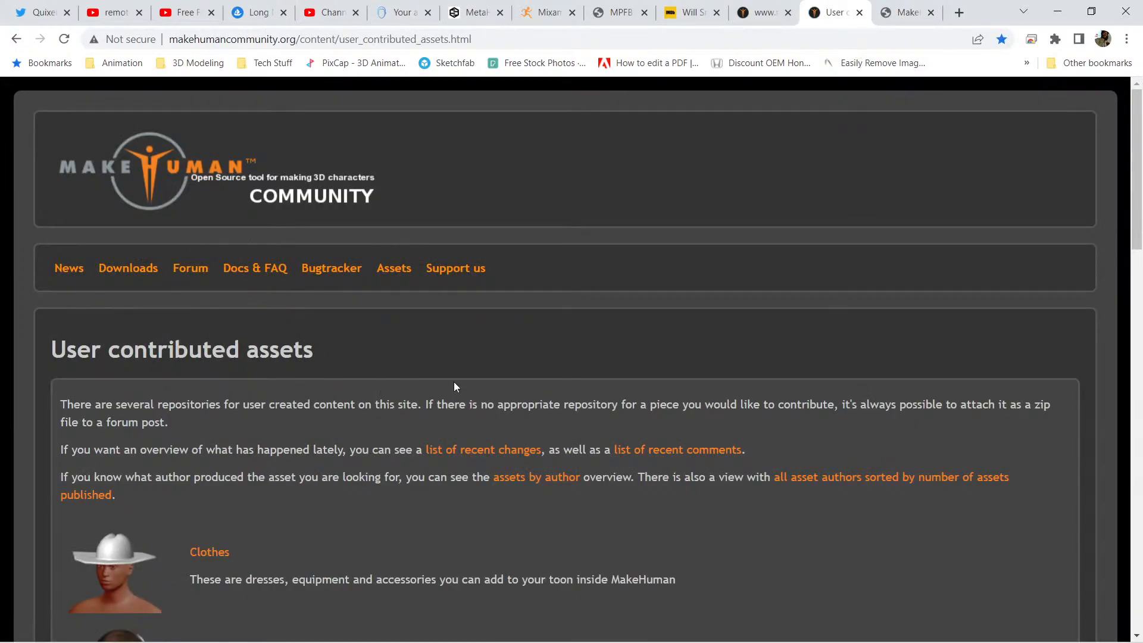
scroll(344, 393, "down", 15)
scroll(322, 390, "down", 7)
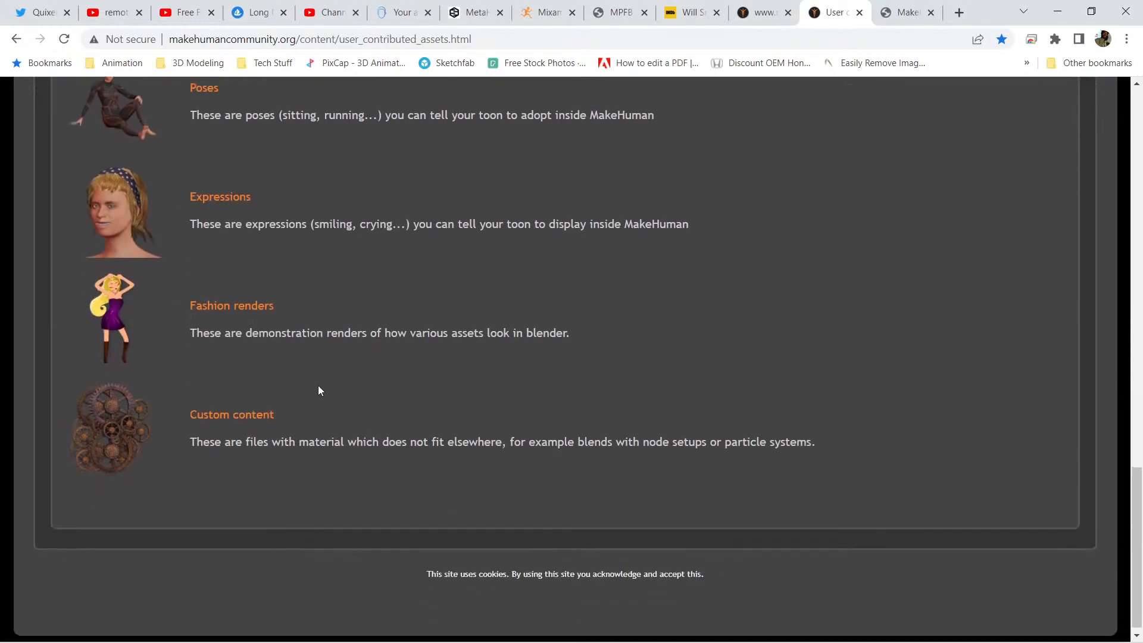
scroll(314, 384, "up", 18)
scroll(311, 381, "up", 1)
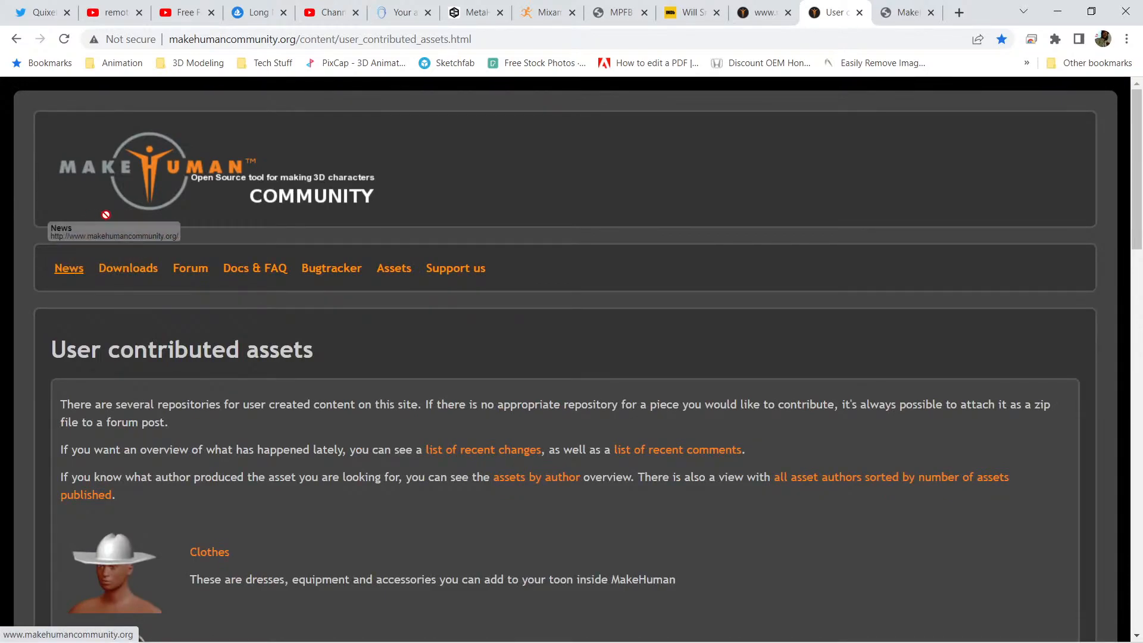
Step: Review the MakeHuman Community Downloads page and the plugins directory linked for MPFB2
left_click(128, 269)
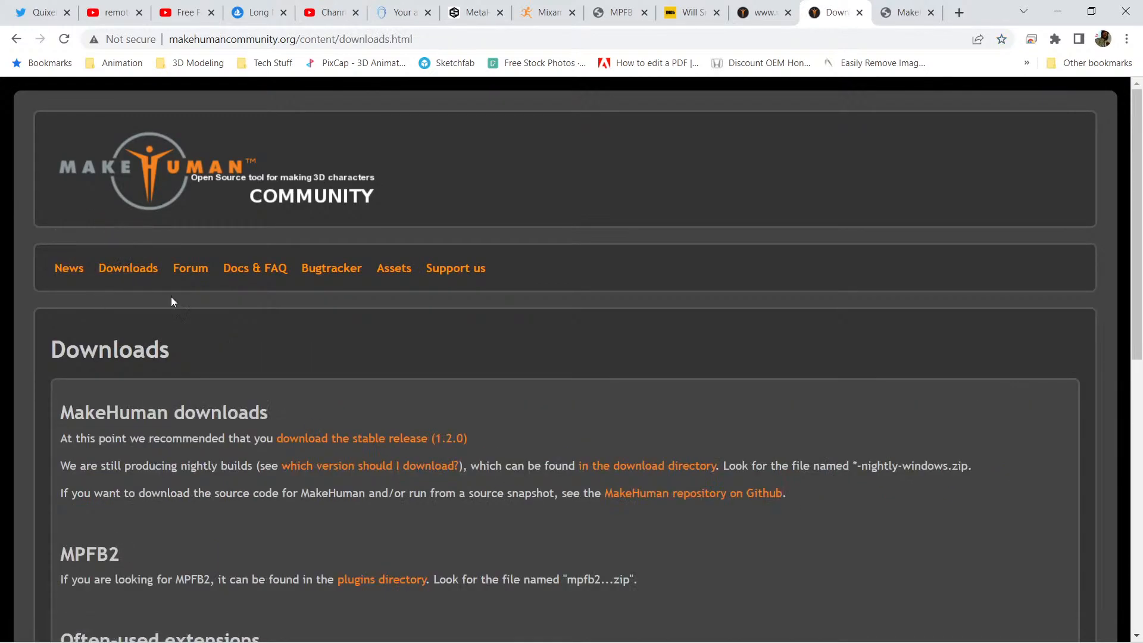
scroll(172, 300, "down", 5)
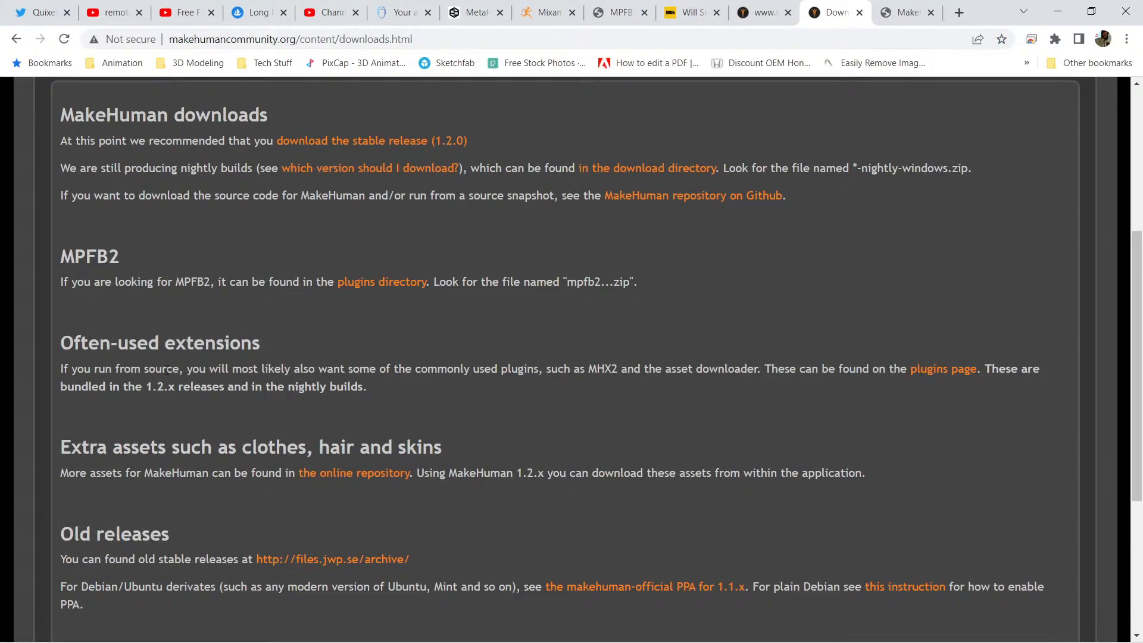
scroll(166, 367, "down", 5)
scroll(169, 408, "up", 5)
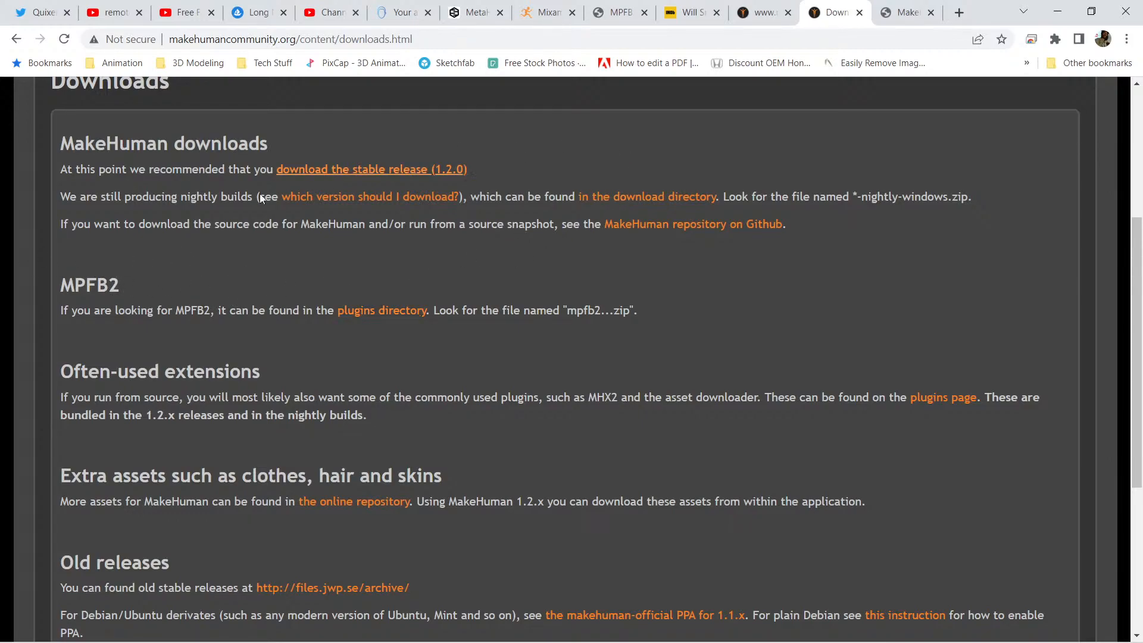
left_click(394, 312)
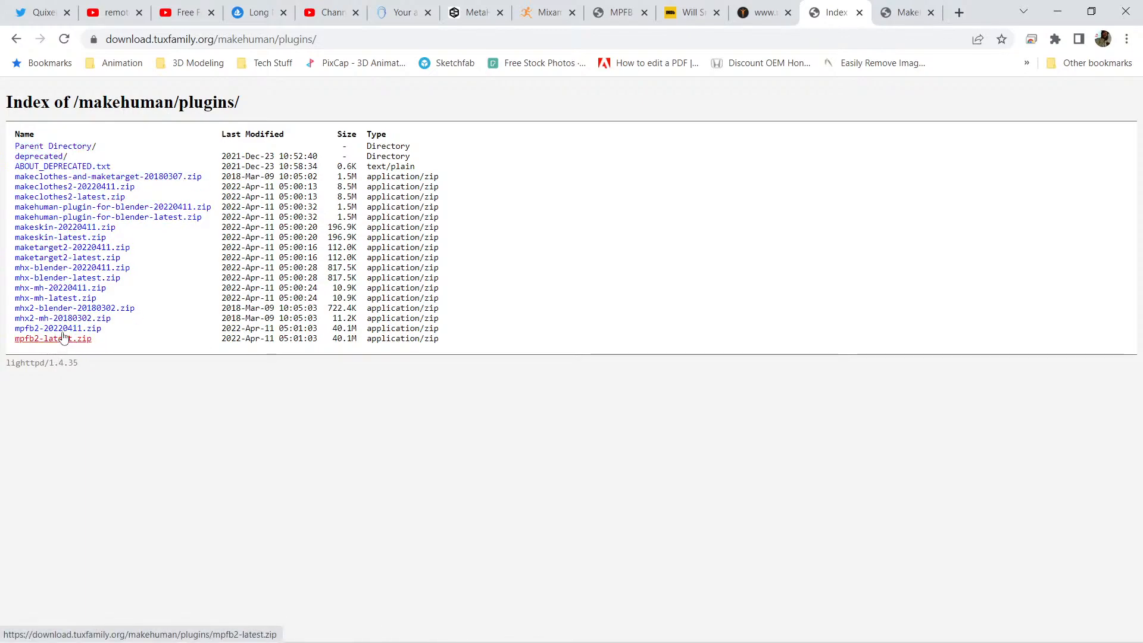
left_click(16, 39)
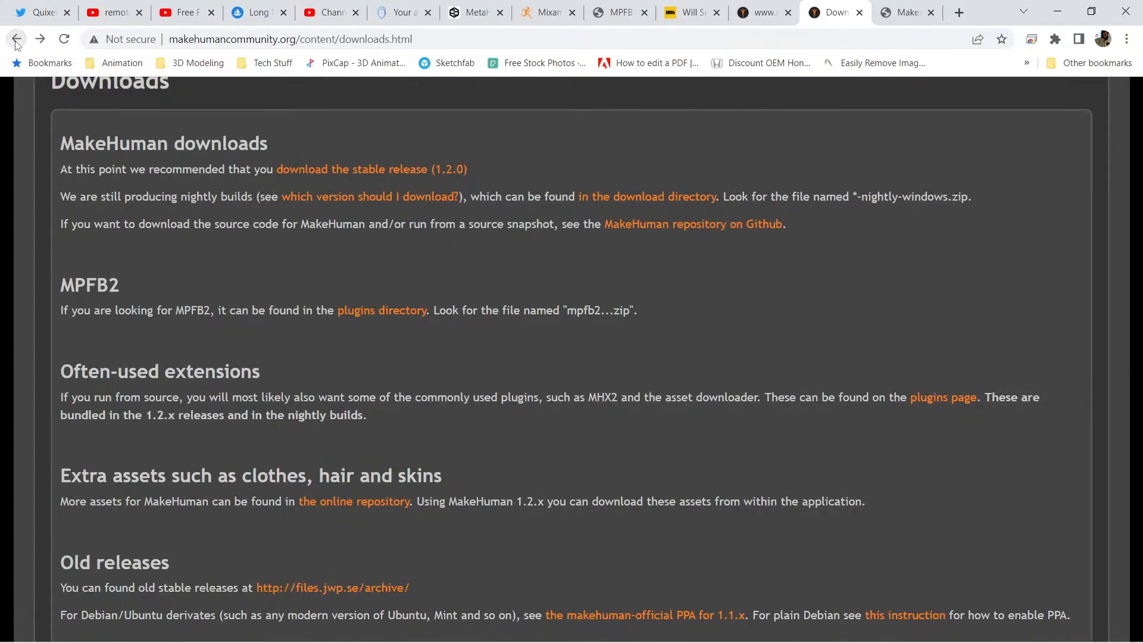
Step: Open the MakeHuman Community home page and look over its latest release news
left_click(17, 41)
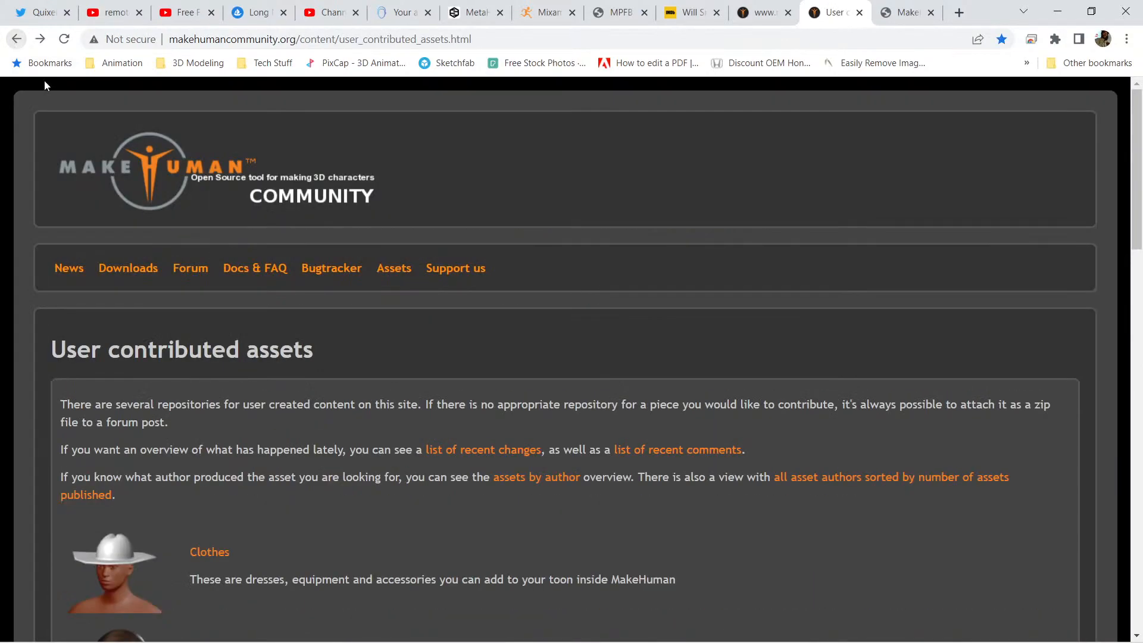
left_click(165, 176)
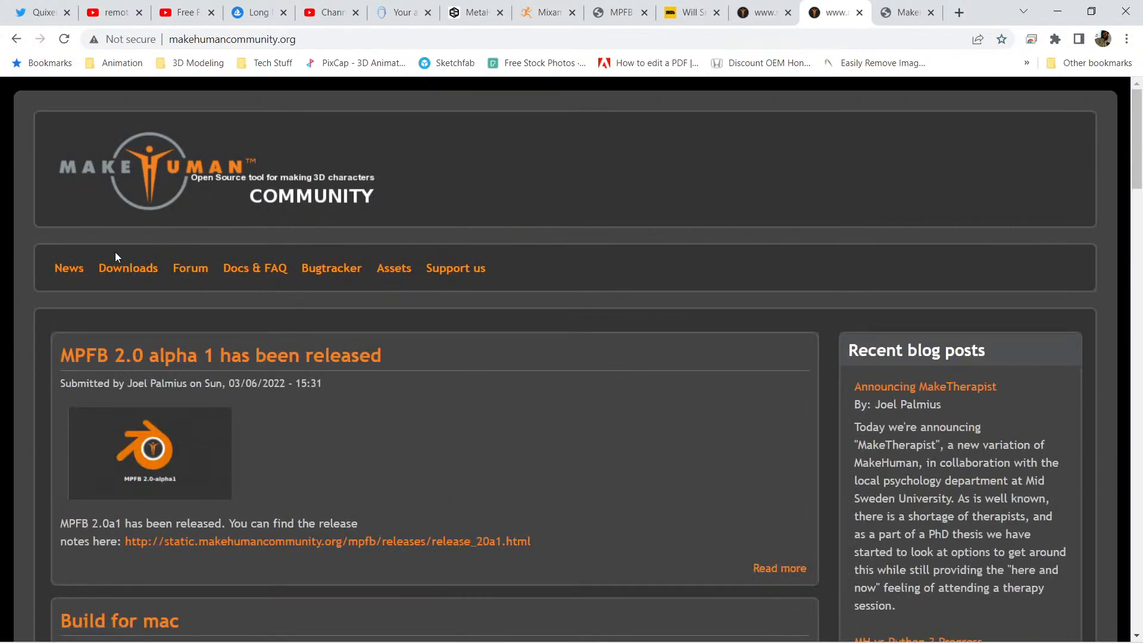
scroll(205, 298, "down", 3)
scroll(271, 320, "down", 2)
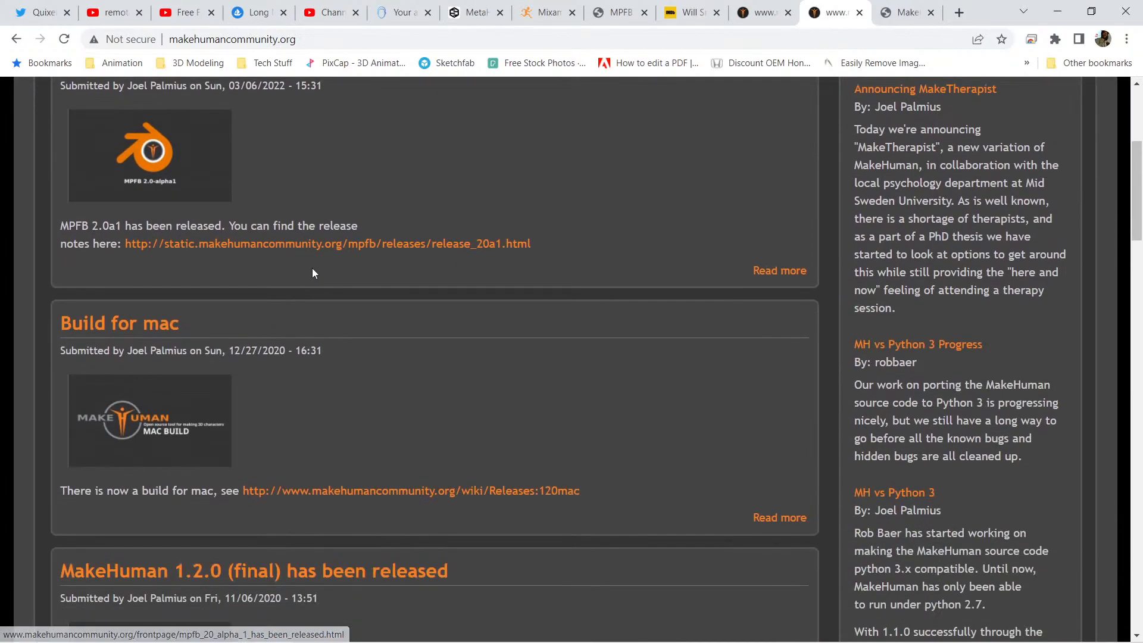
scroll(218, 246, "up", 5)
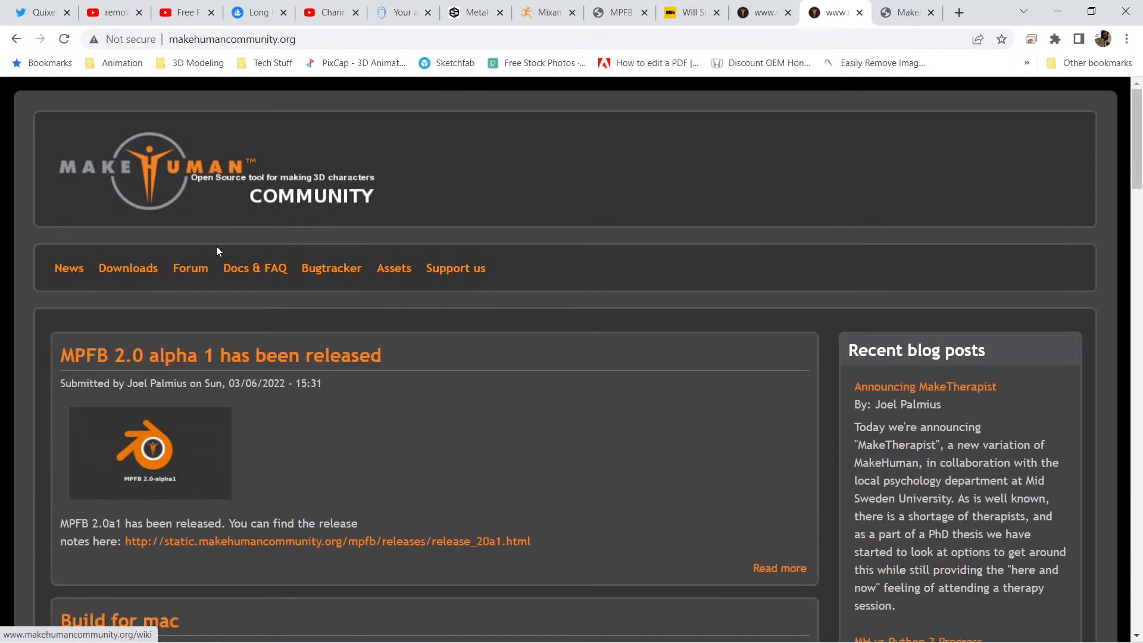
Step: Open the "MPFB 2.0 alpha 1 has been released" post and follow its link to the release notes
left_click(203, 356)
scroll(515, 367, "down", 3)
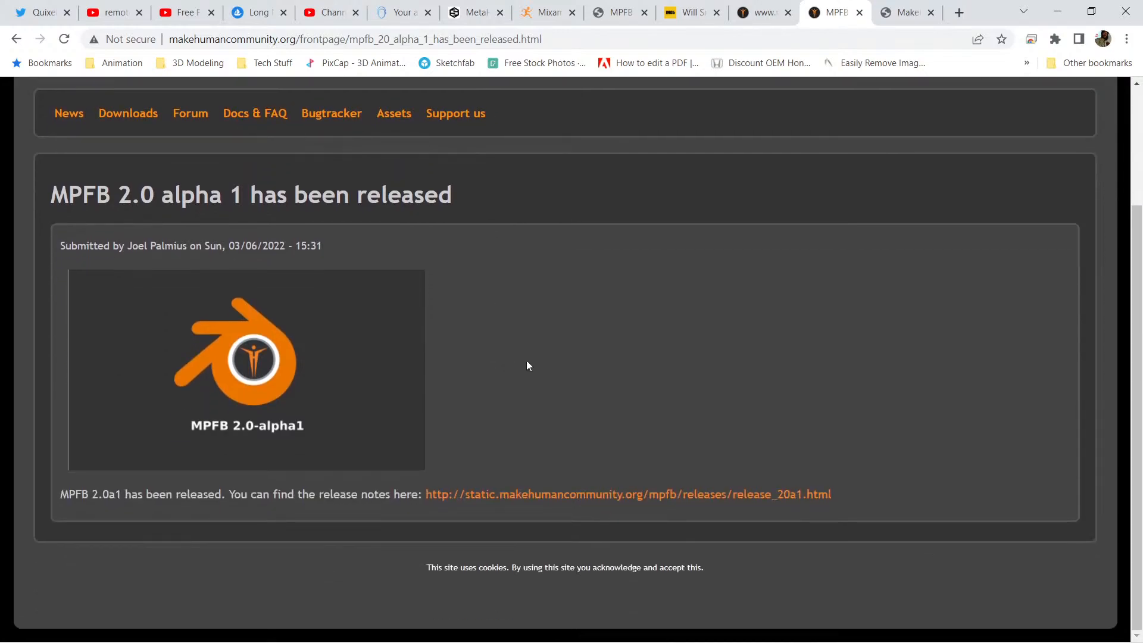
left_click(662, 494)
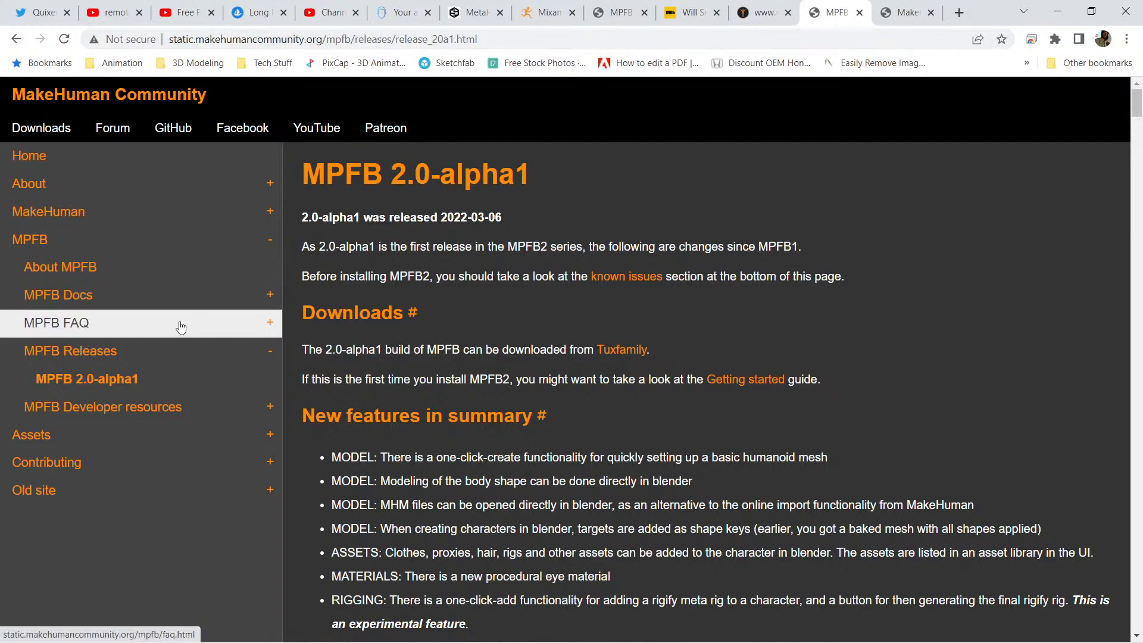
Step: Go from the site's Assets section through the downloading assets page to the asset packs overview
left_click(105, 438)
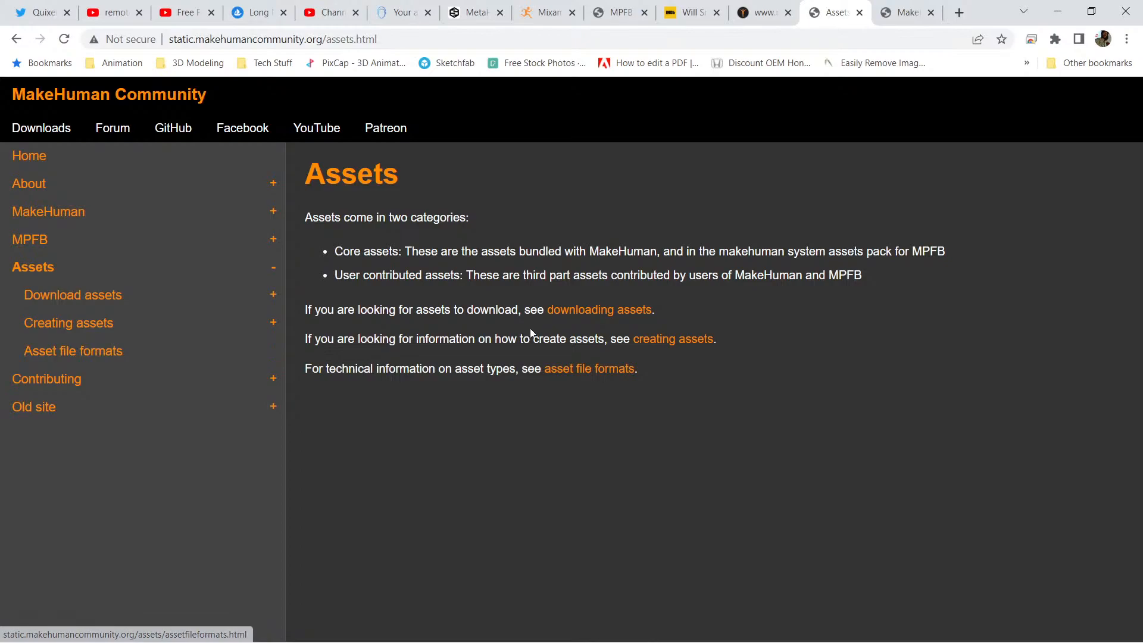
left_click(592, 309)
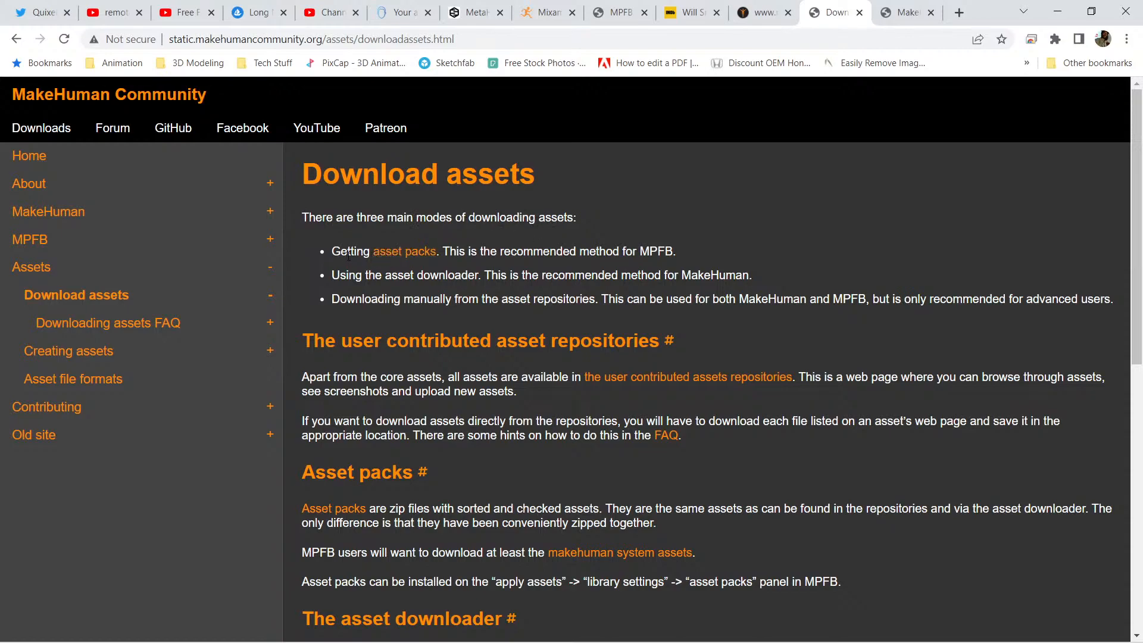
left_click(410, 254)
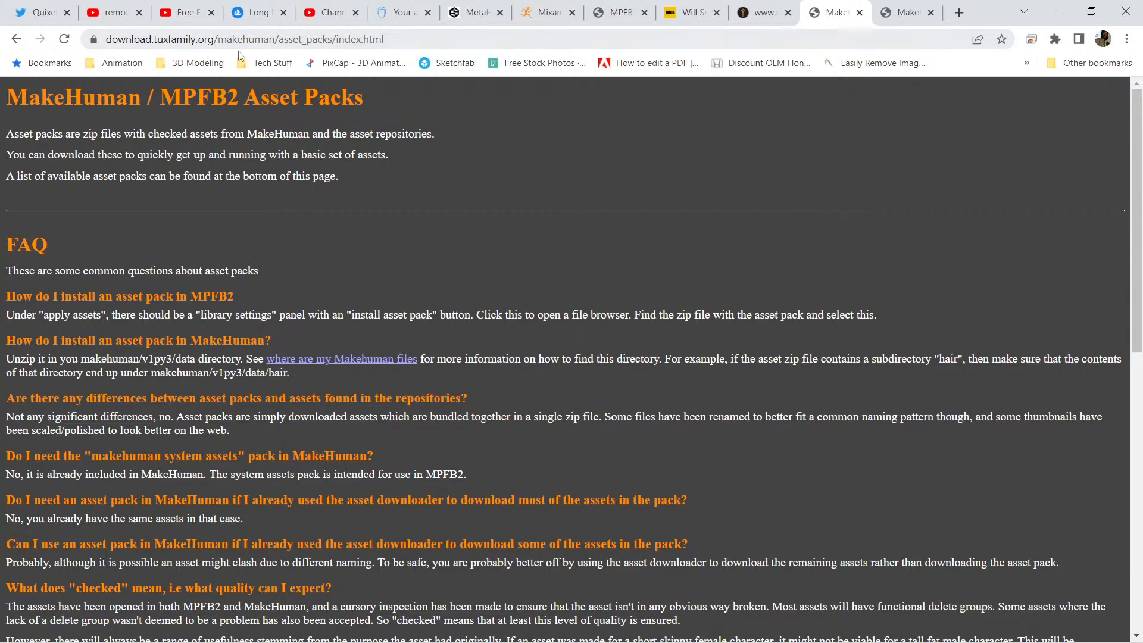
Step: Look through the available asset packs and open the MakeHuman System Assets page
scroll(143, 262, "down", 5)
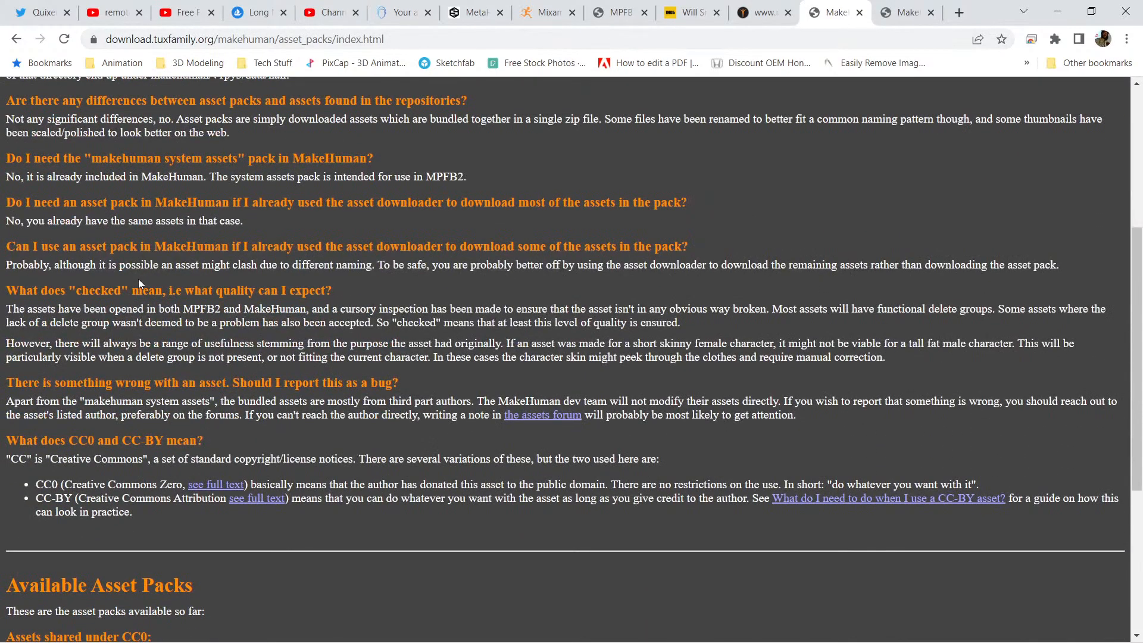
scroll(138, 279, "down", 3)
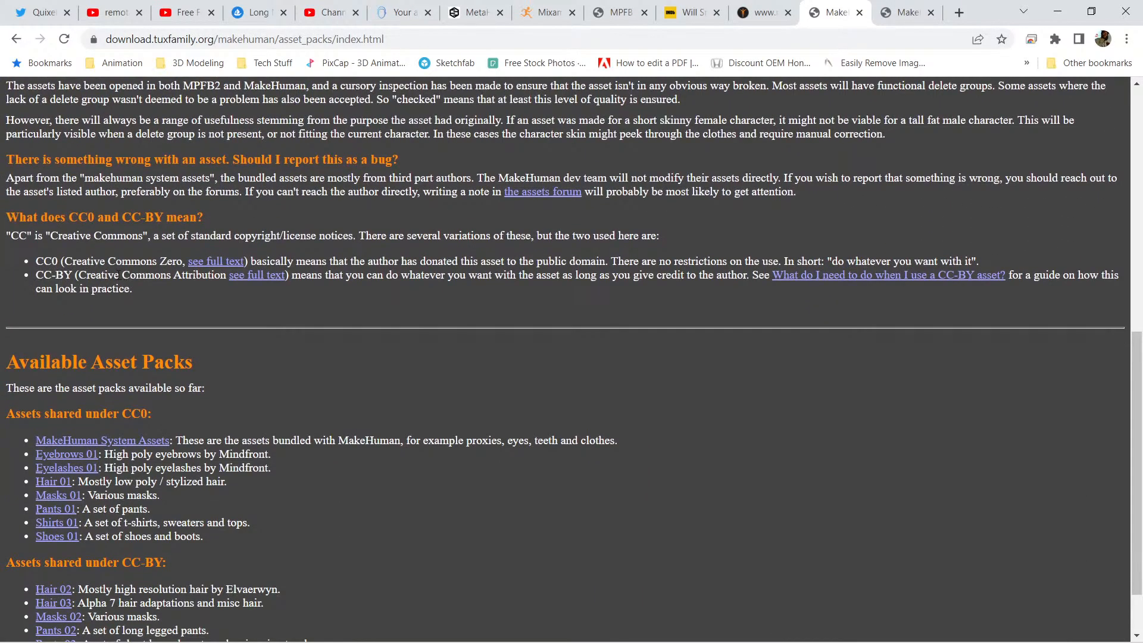
scroll(118, 275, "down", 1)
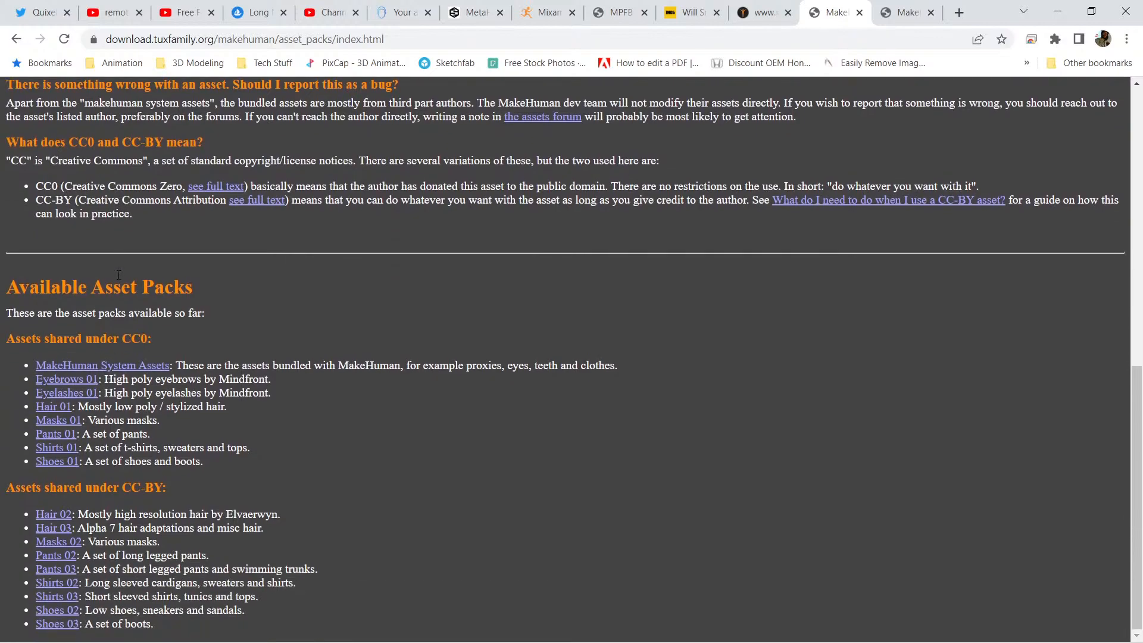
left_click(132, 366)
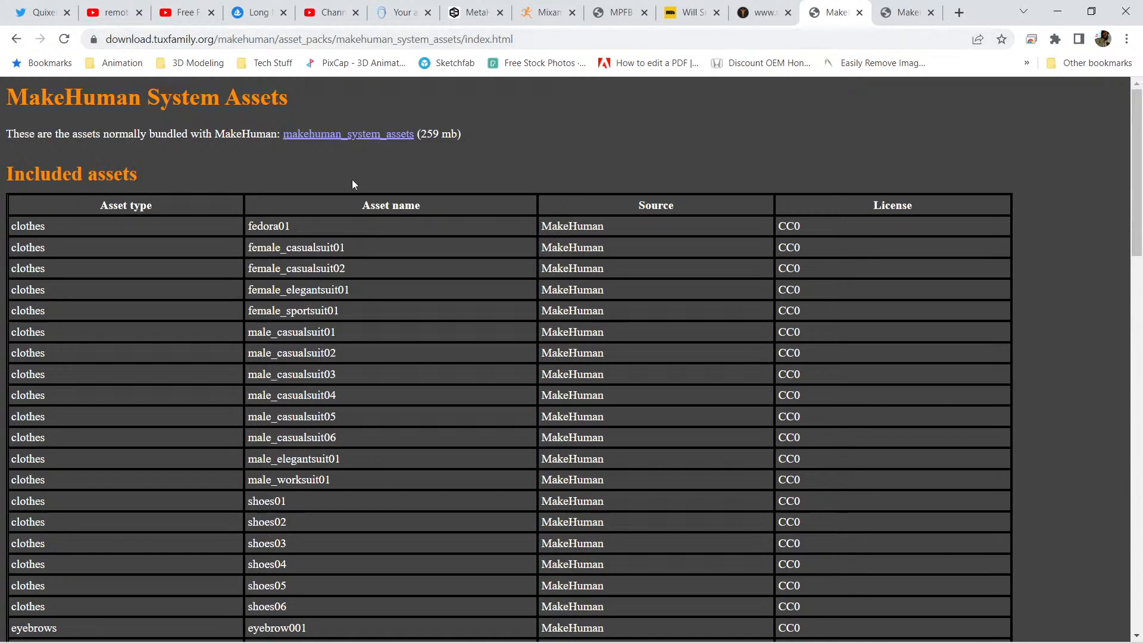
Step: Check the other open asset packs page and try to download the makehuman_system_assets zip, cancelling the save
left_click(904, 15)
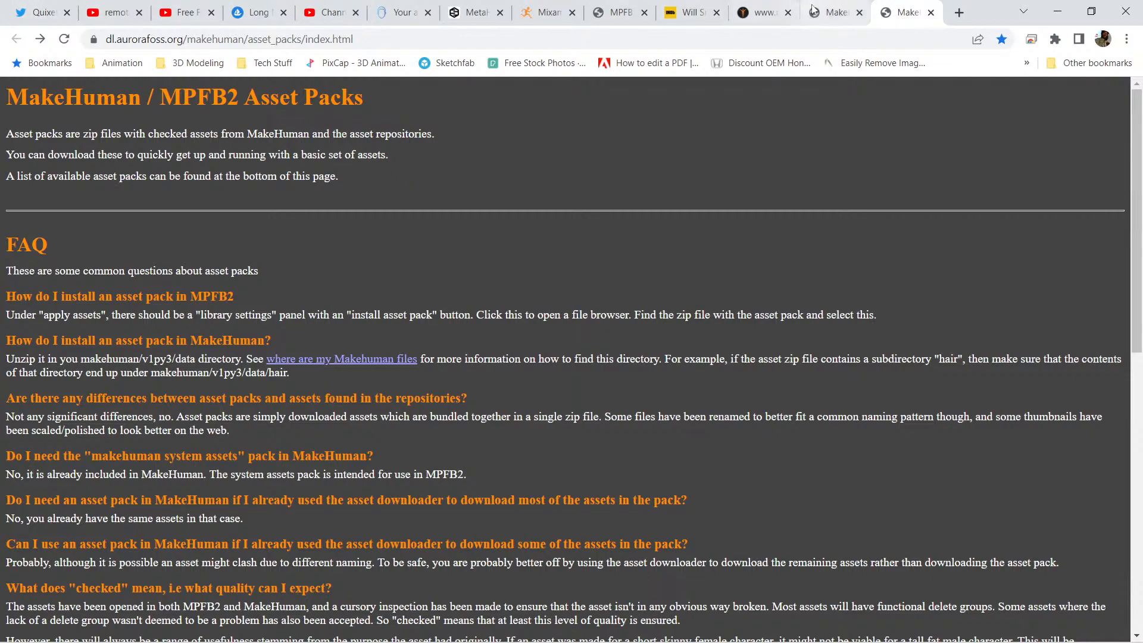
left_click(834, 18)
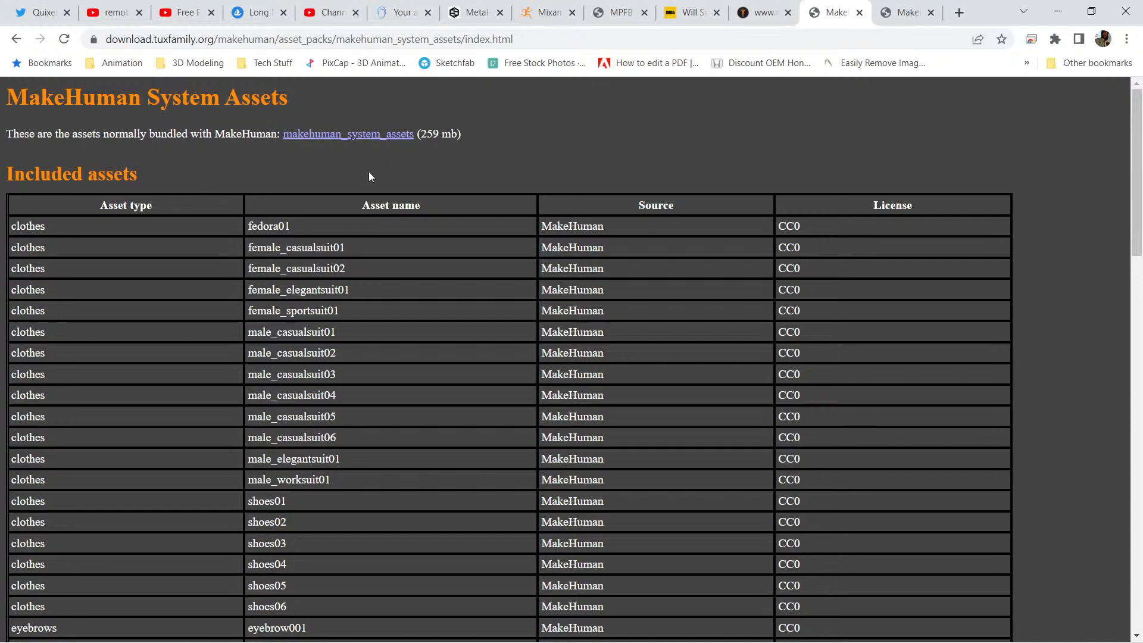
left_click(327, 136)
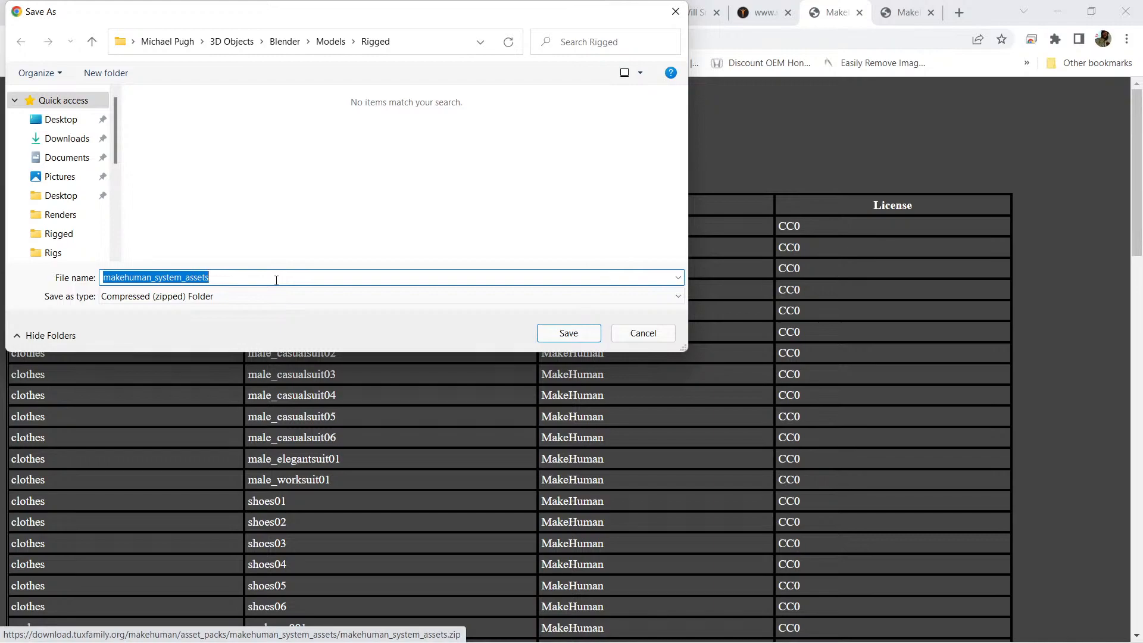
left_click(643, 333)
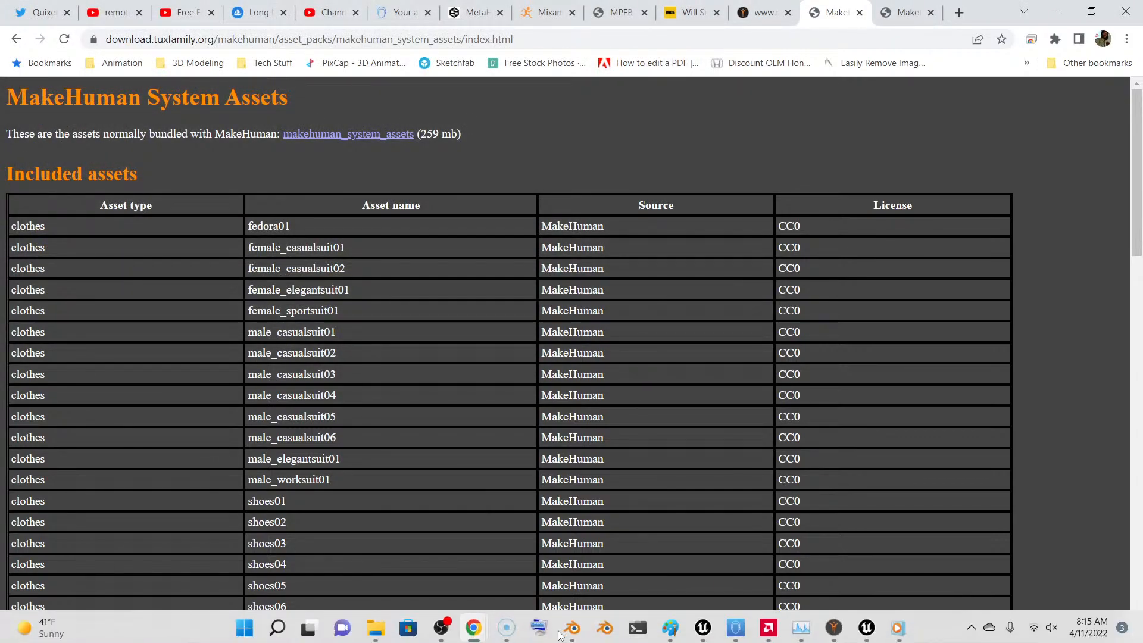
Step: Switch to Blender and bring up the file browser for loading an asset pack from a zip file, leaving it without loading one
mouse_move(874, 633)
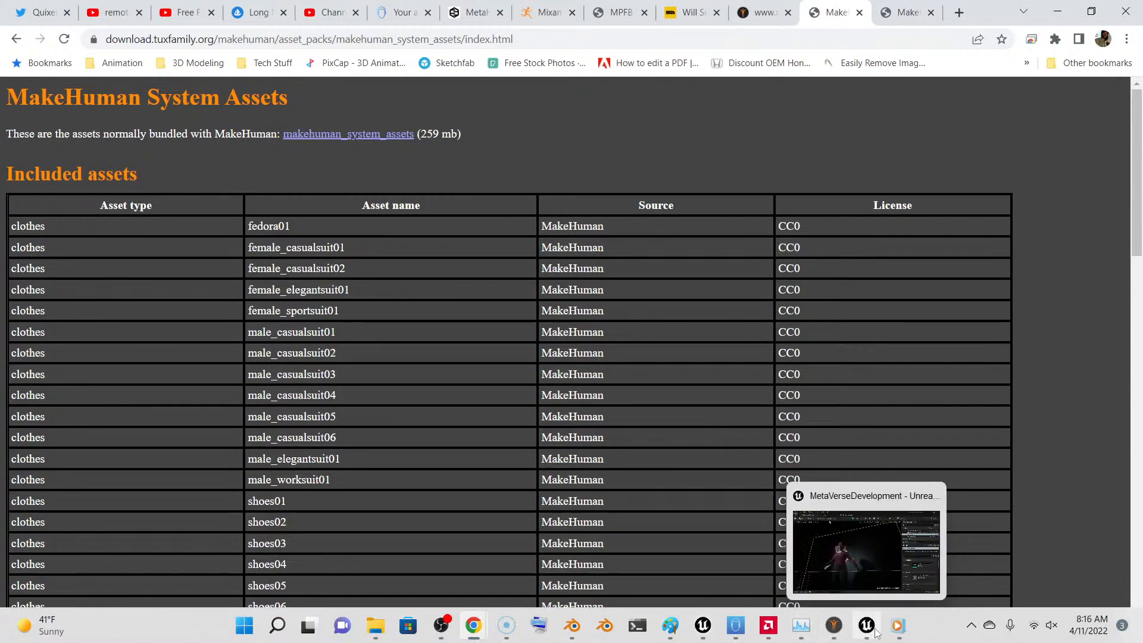
left_click(574, 626)
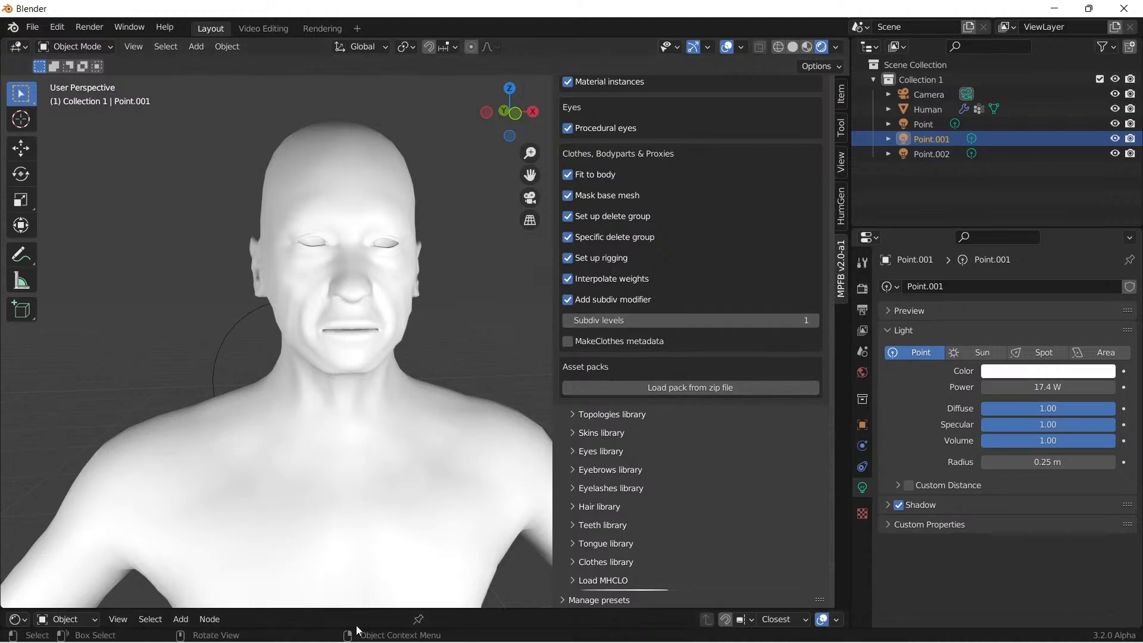
left_click(705, 386)
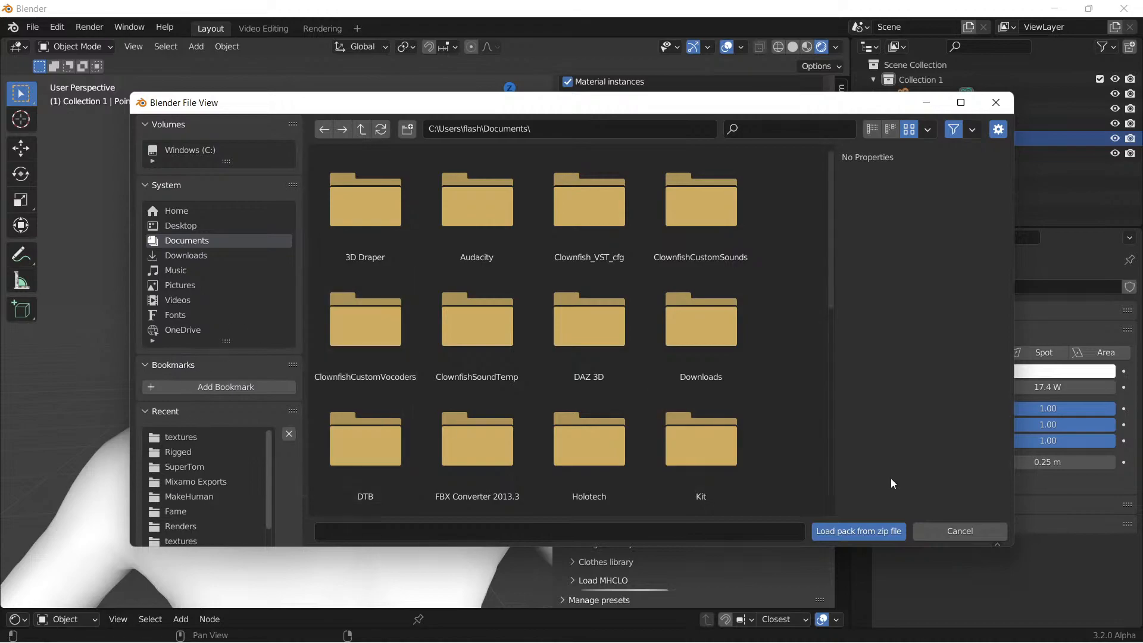
left_click(950, 531)
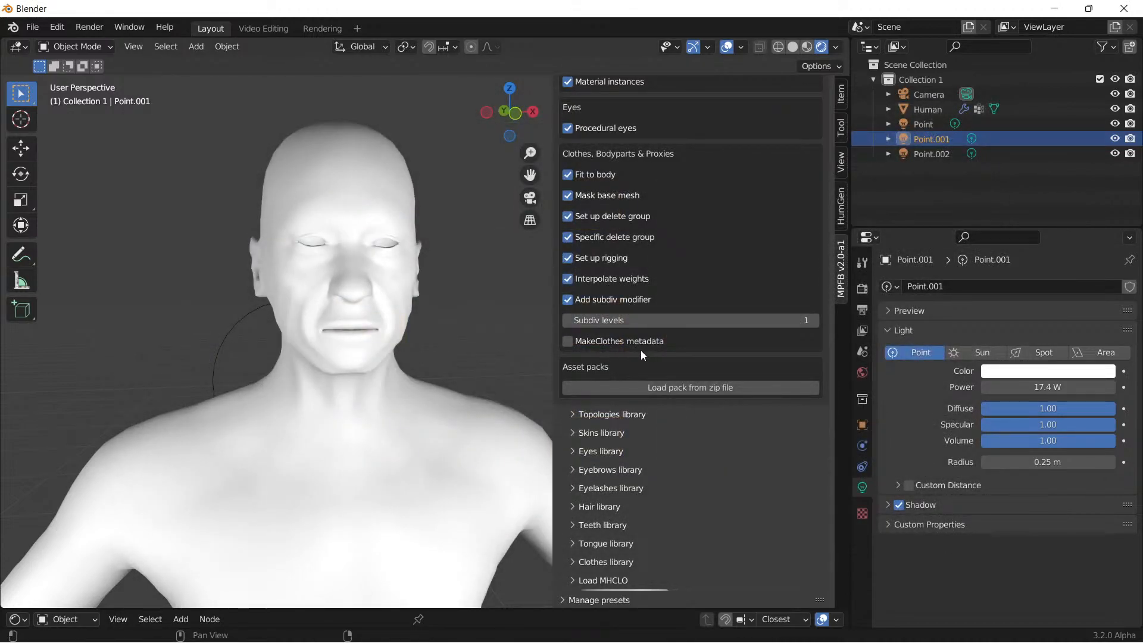
Step: Look over the MPFB asset library list and collapse the Library Settings
scroll(623, 353, "down", 3)
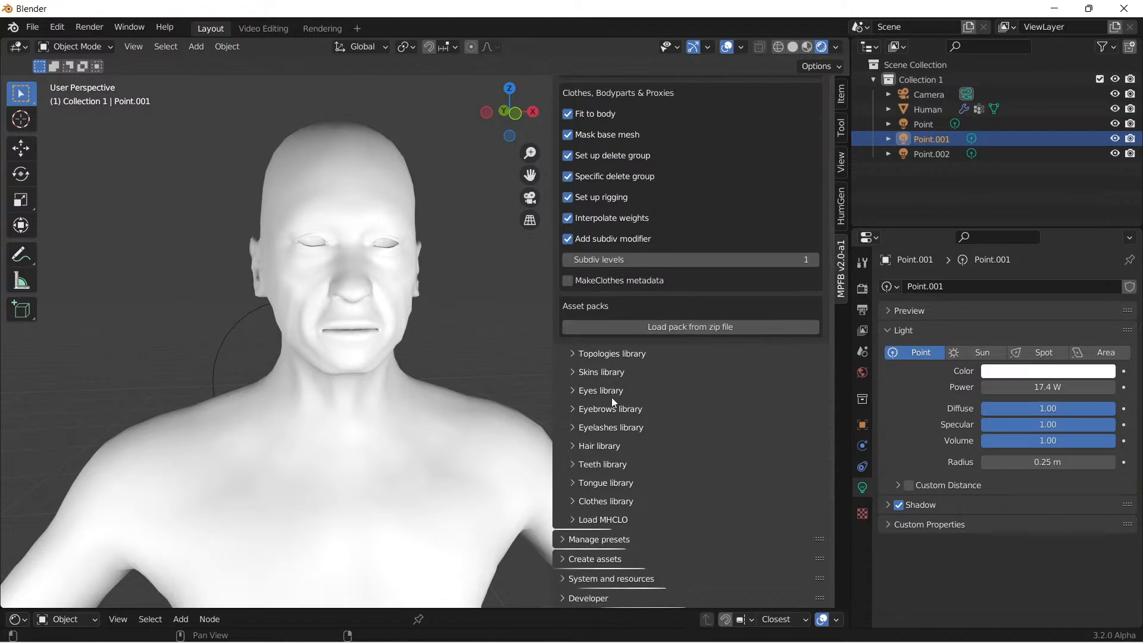
scroll(595, 403, "up", 10)
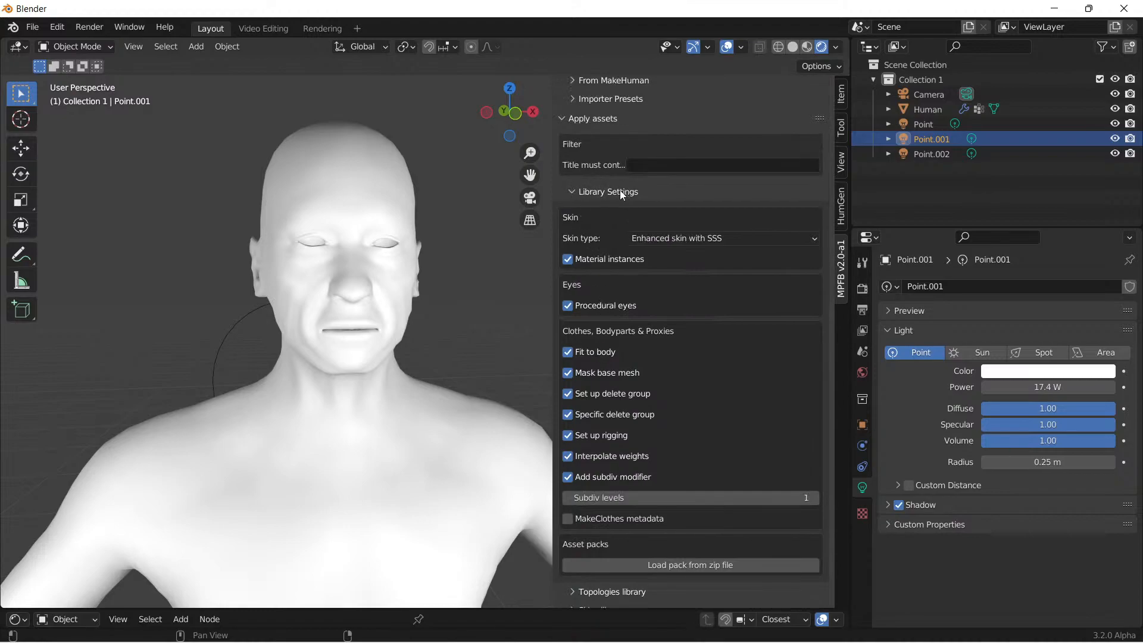
left_click(572, 191)
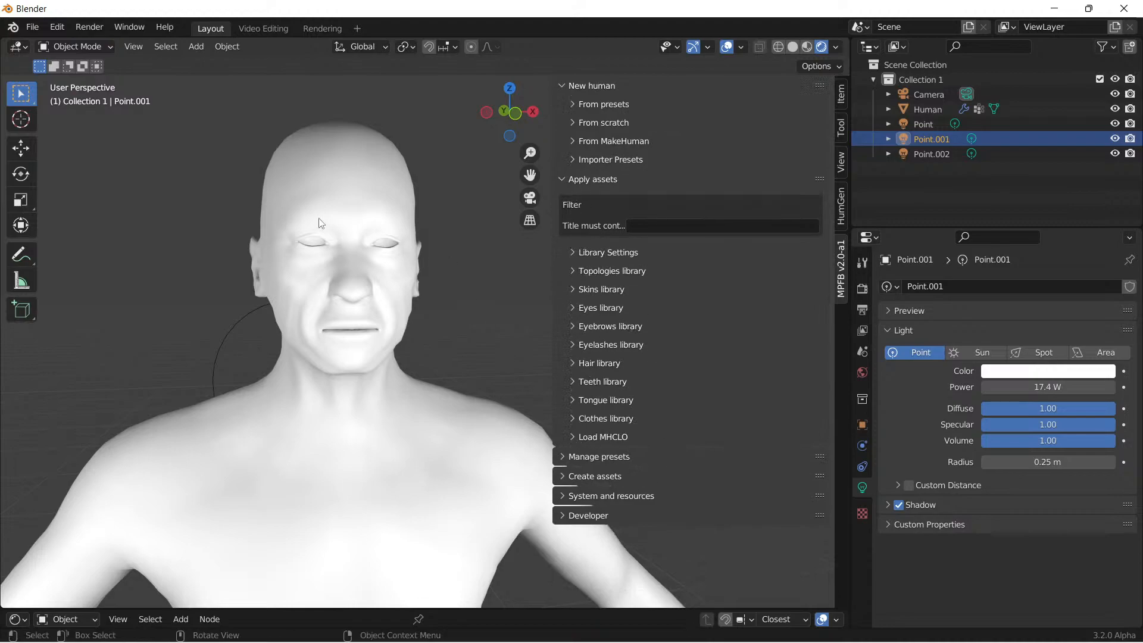
Step: Expand the Topologies library and examine the female, male and proxy body topologies it offers
left_click(571, 271)
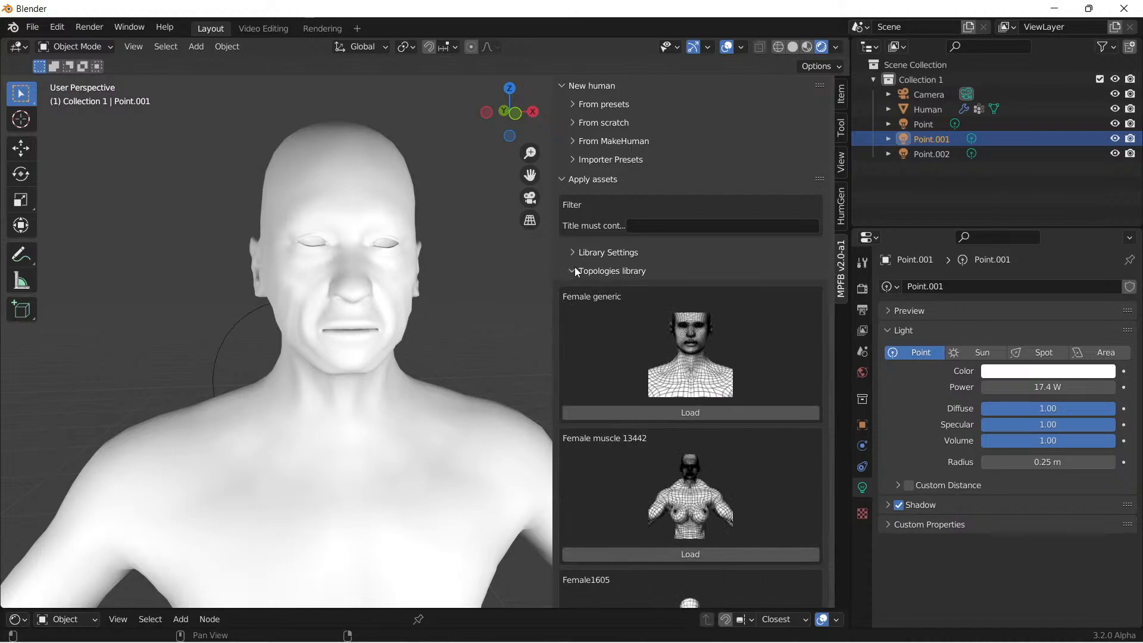
scroll(658, 416, "down", 4)
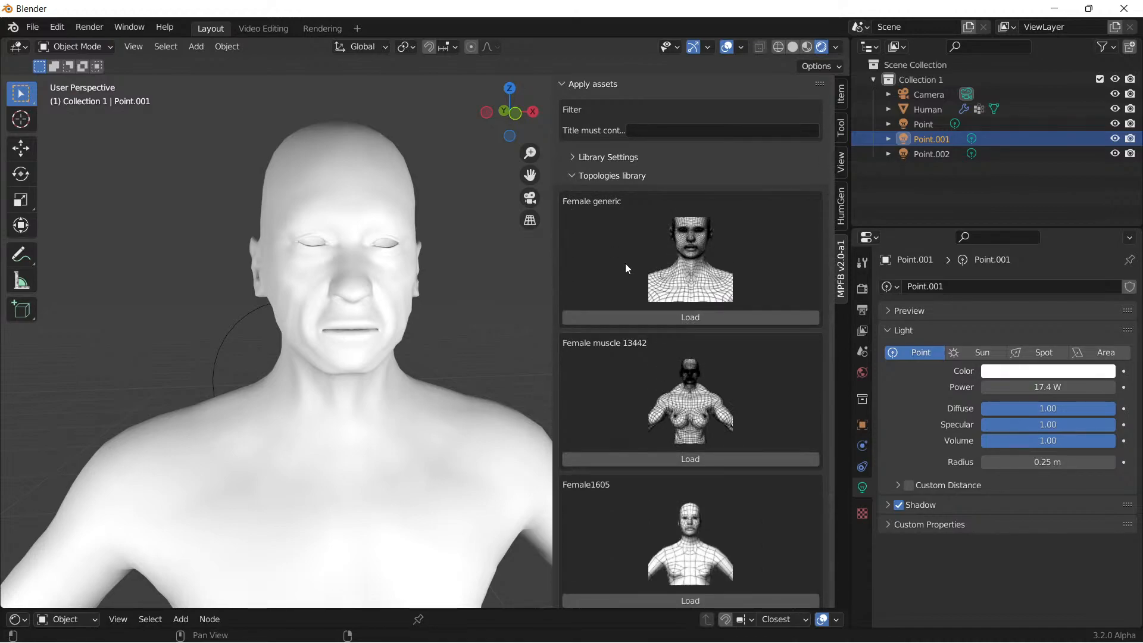
scroll(718, 301, "down", 12)
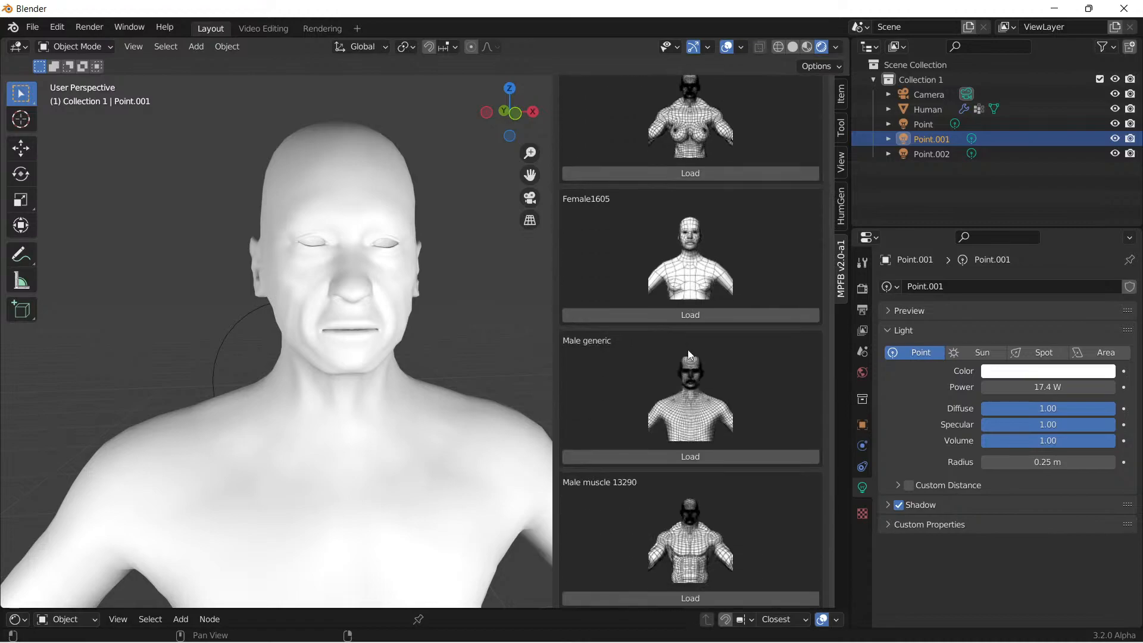
scroll(665, 351, "down", 4)
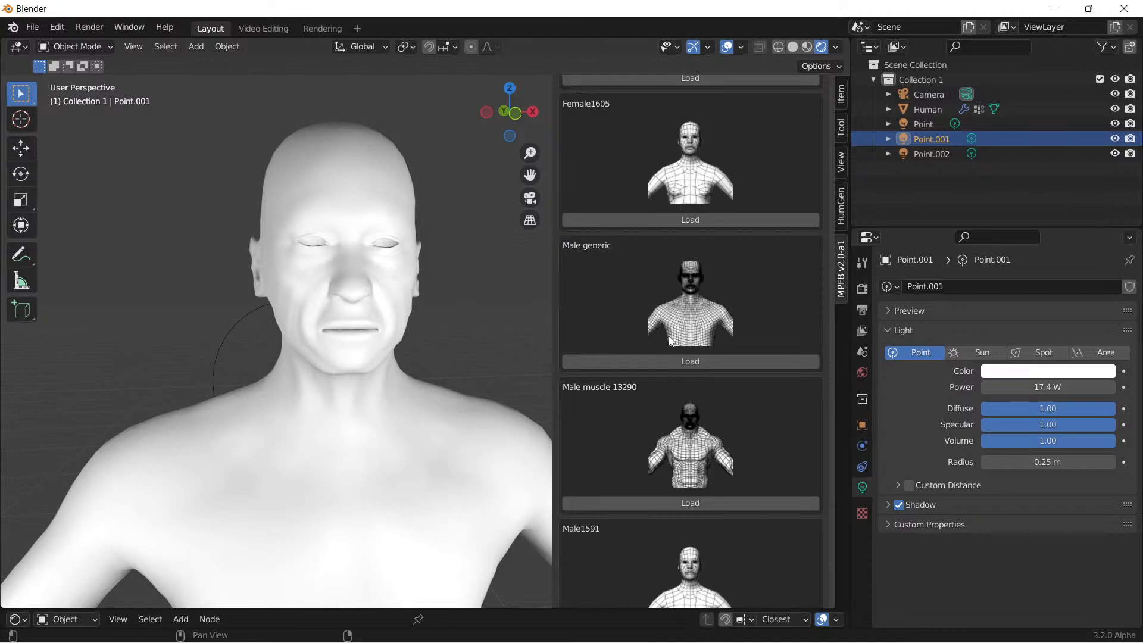
scroll(685, 338, "down", 5)
scroll(667, 343, "down", 3)
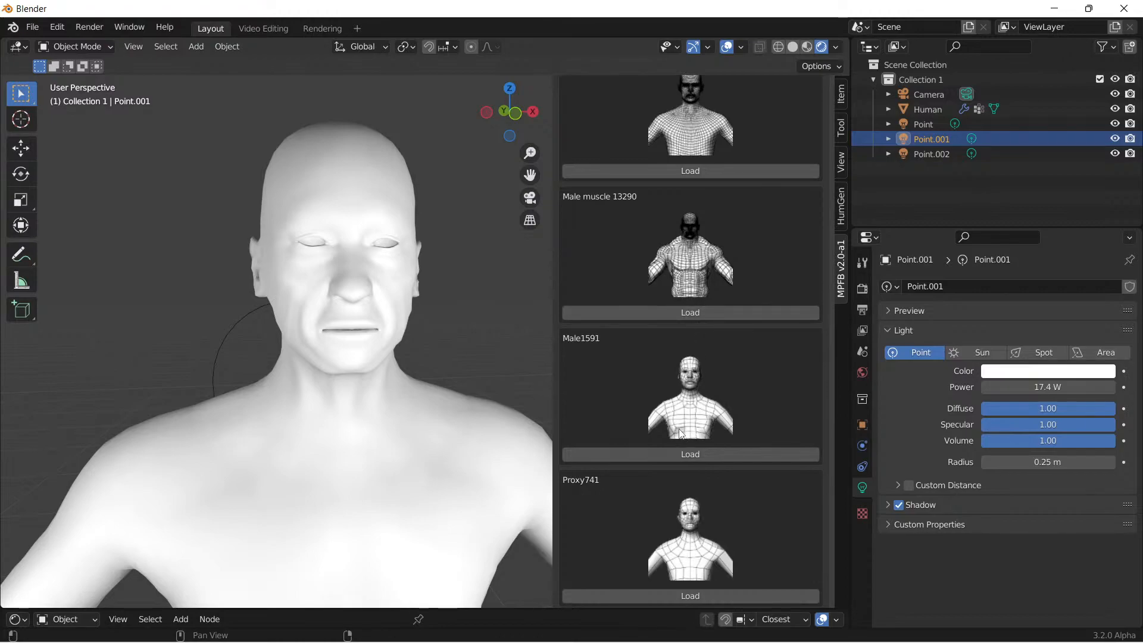
scroll(641, 511, "down", 8)
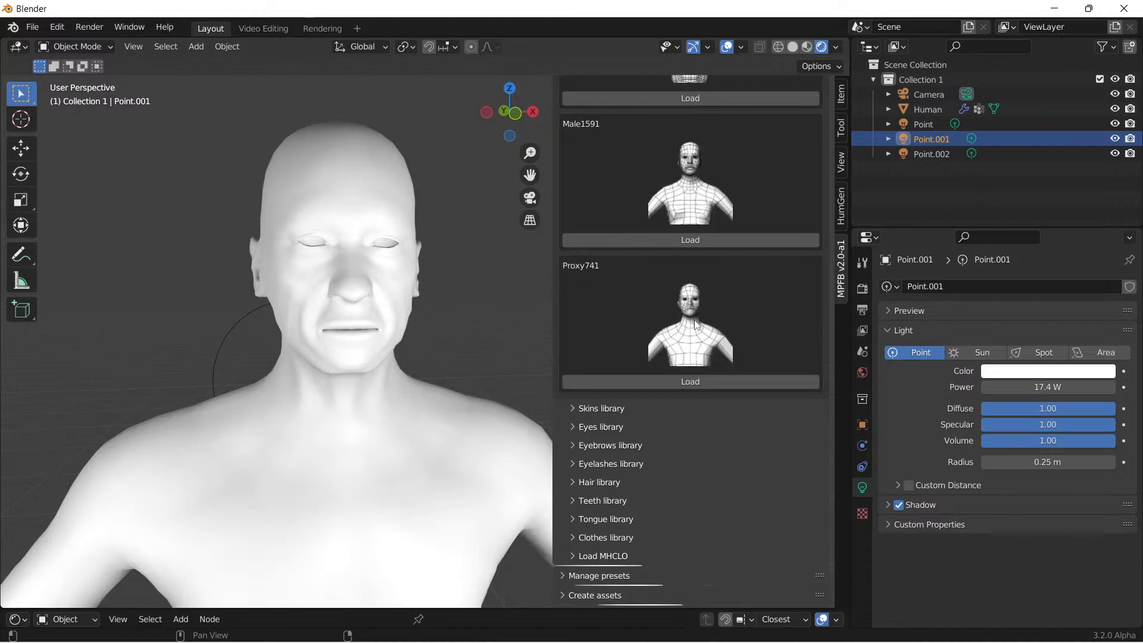
scroll(691, 328, "up", 5)
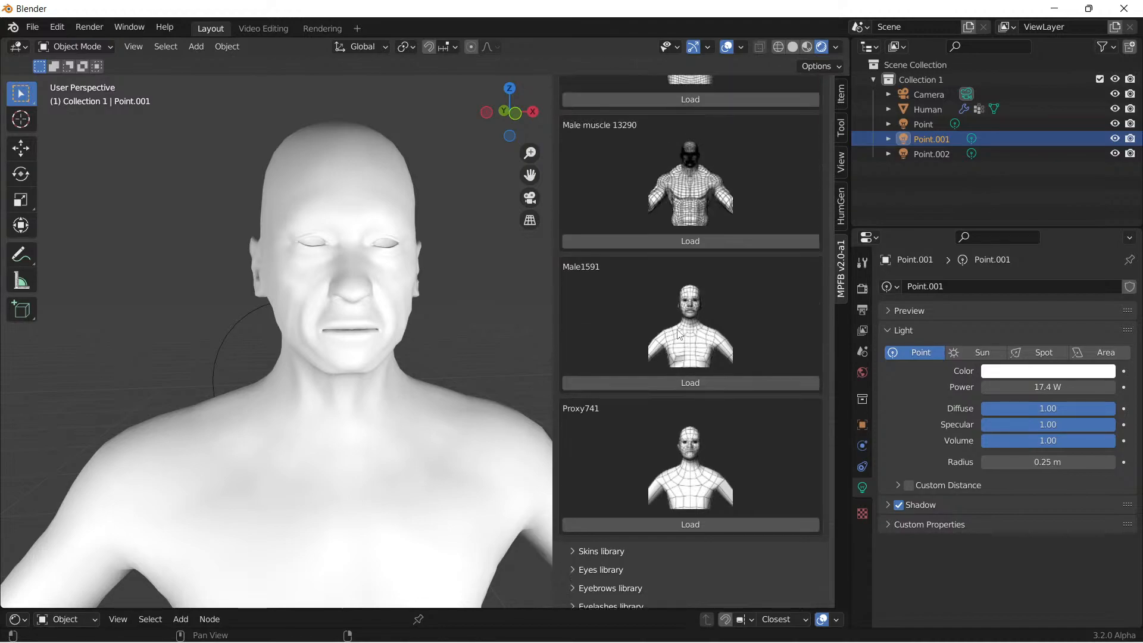
Step: Try to load the Proxy741 topology onto the human and collapse the Topologies library
left_click(692, 525)
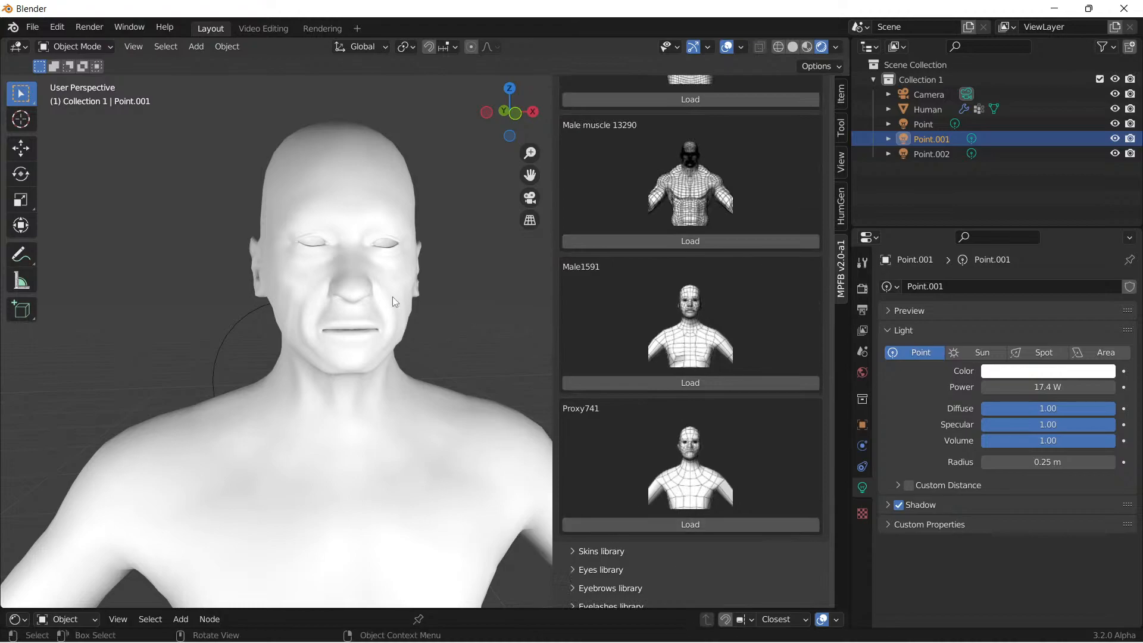
left_click(698, 526)
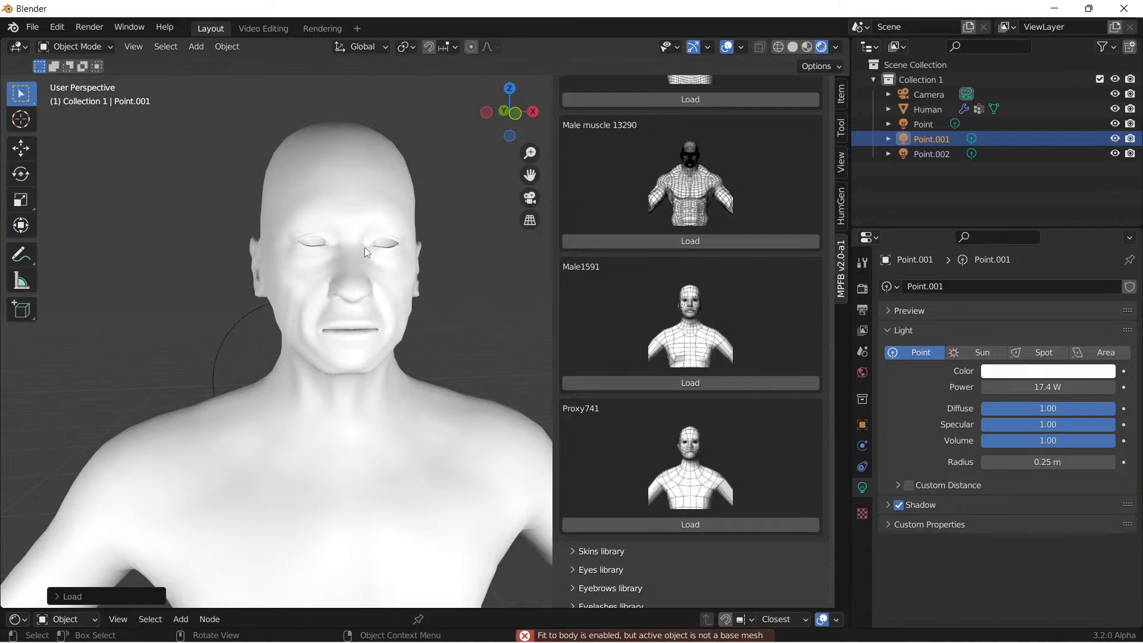
scroll(692, 345, "up", 5)
scroll(700, 345, "up", 10)
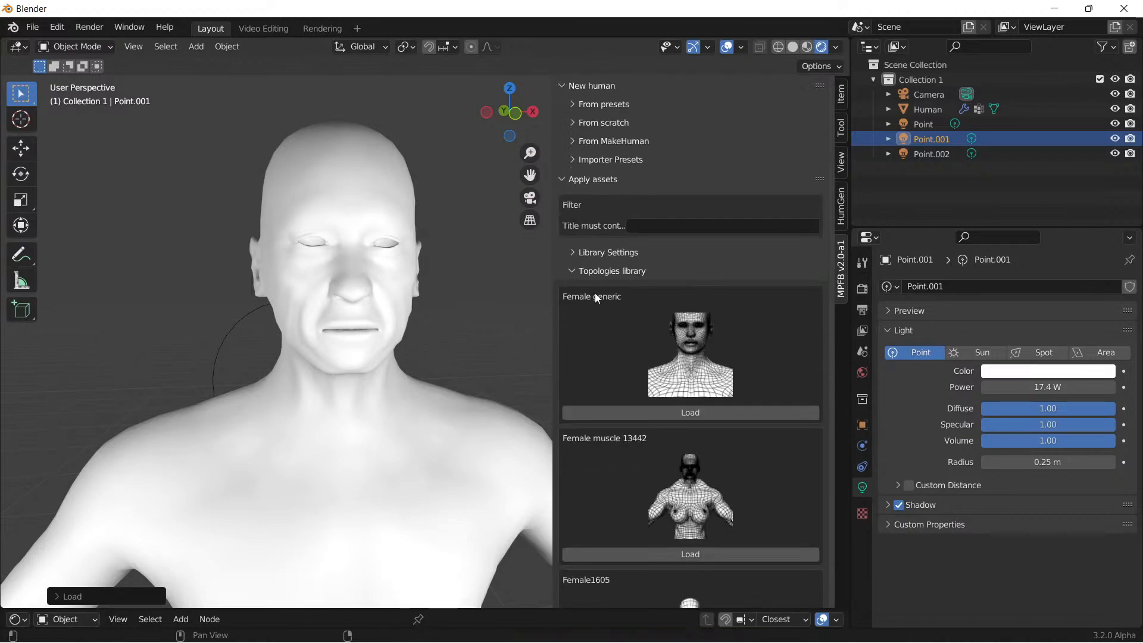
left_click(571, 270)
Step: Try to load the Middleage african male skin from the Skins library, and collapse the library and the Apply assets section
left_click(591, 289)
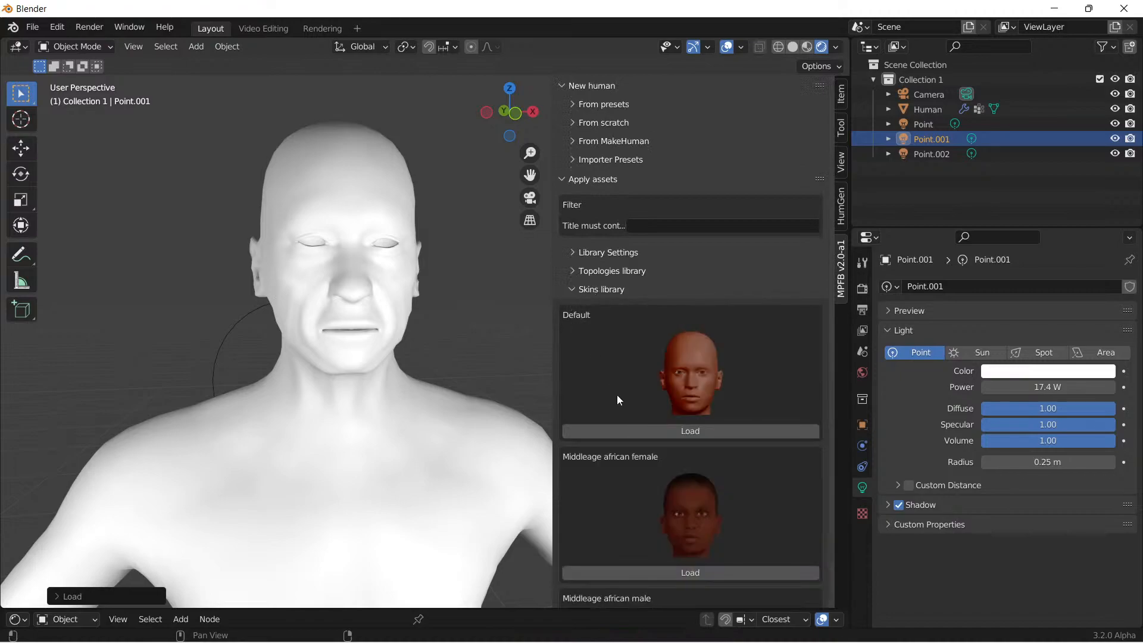
scroll(657, 507, "down", 15)
left_click(691, 310)
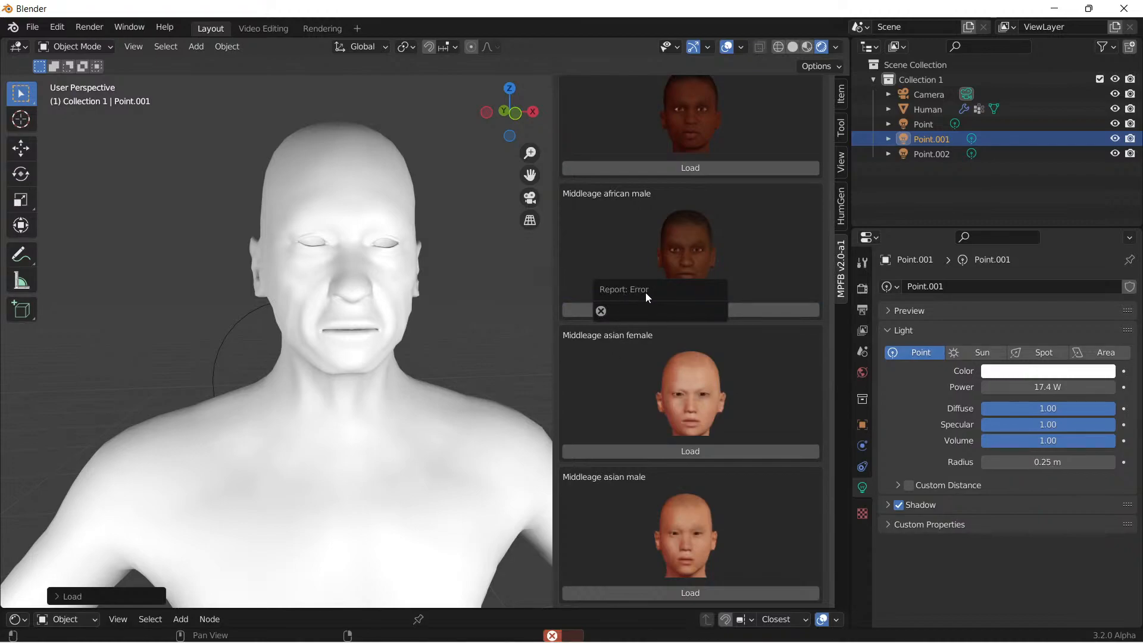
scroll(616, 237, "up", 10)
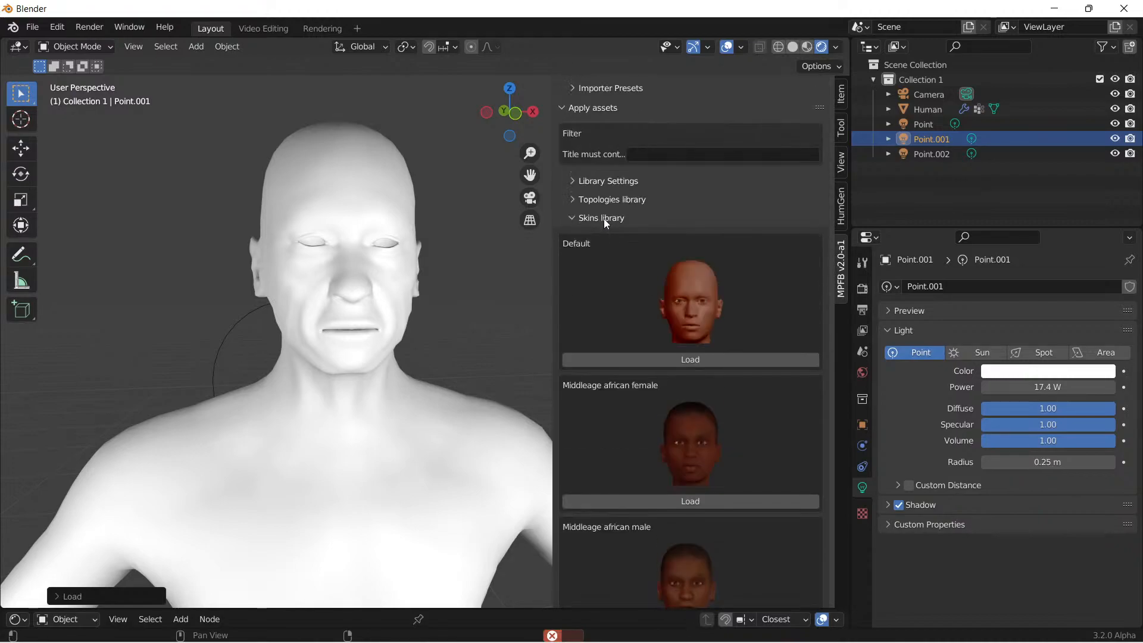
left_click(577, 219)
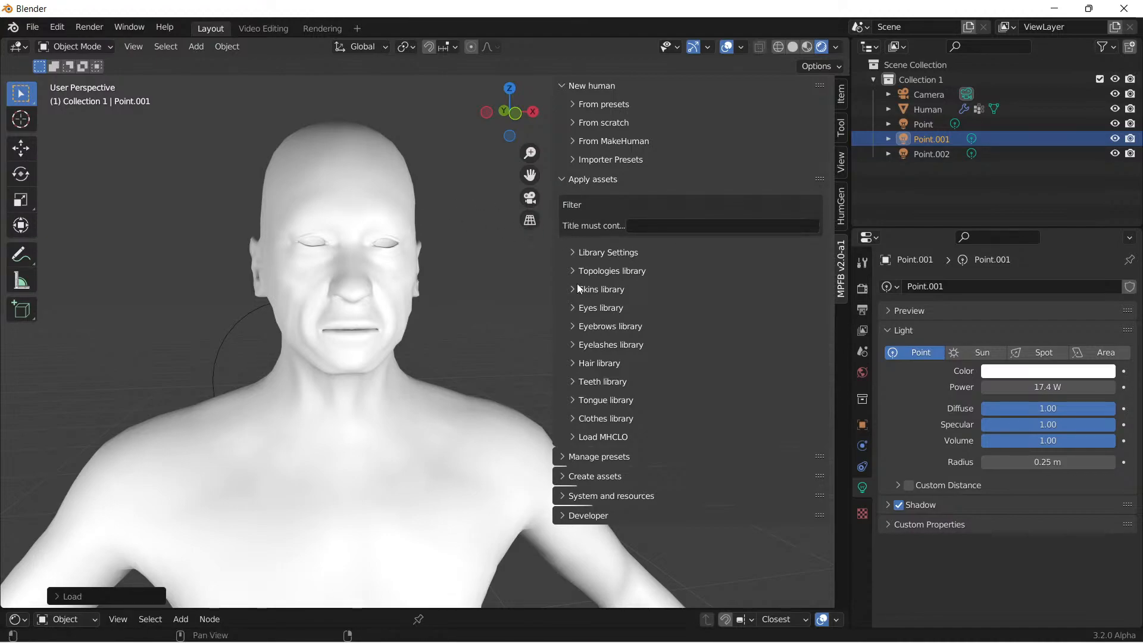
left_click(562, 178)
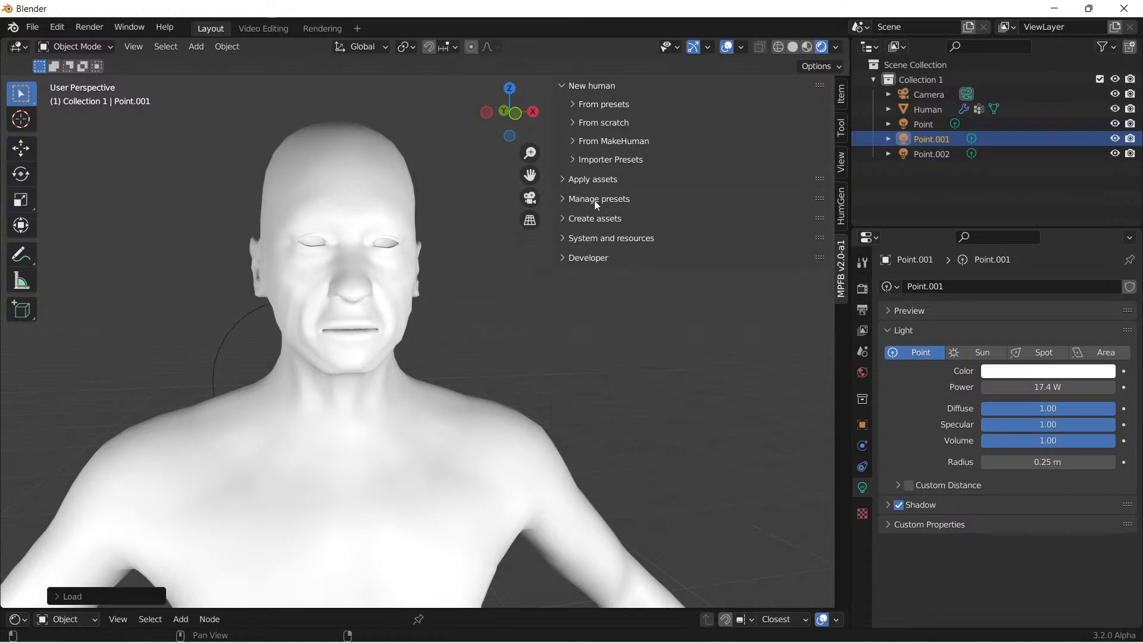
Step: Collapse the New human section
left_click(564, 87)
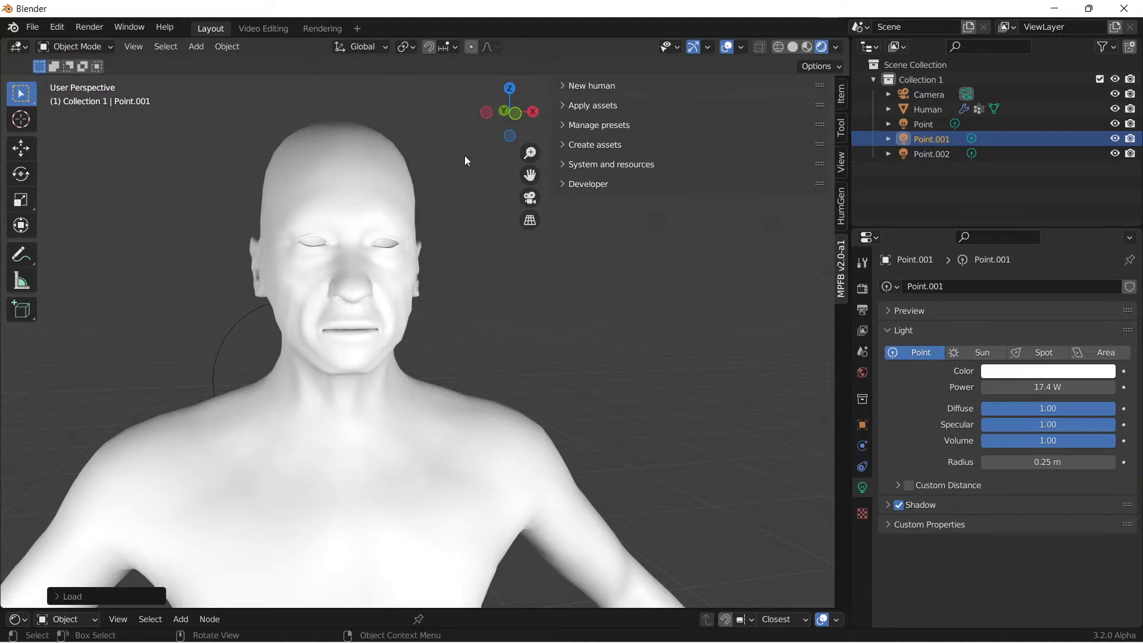
left_click(375, 175)
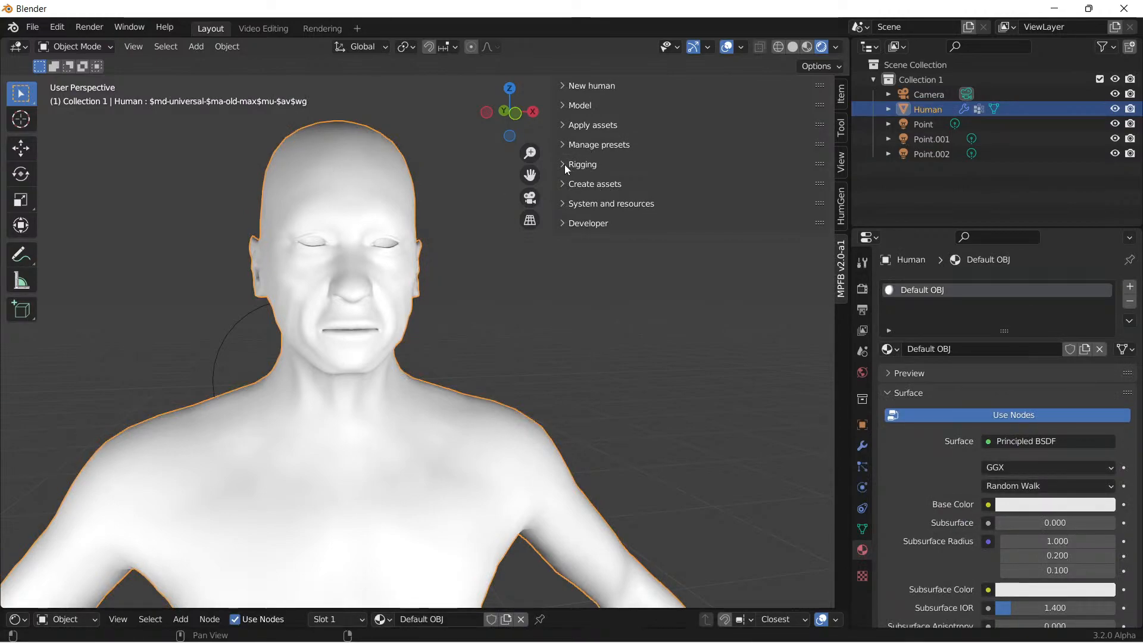
left_click(459, 165)
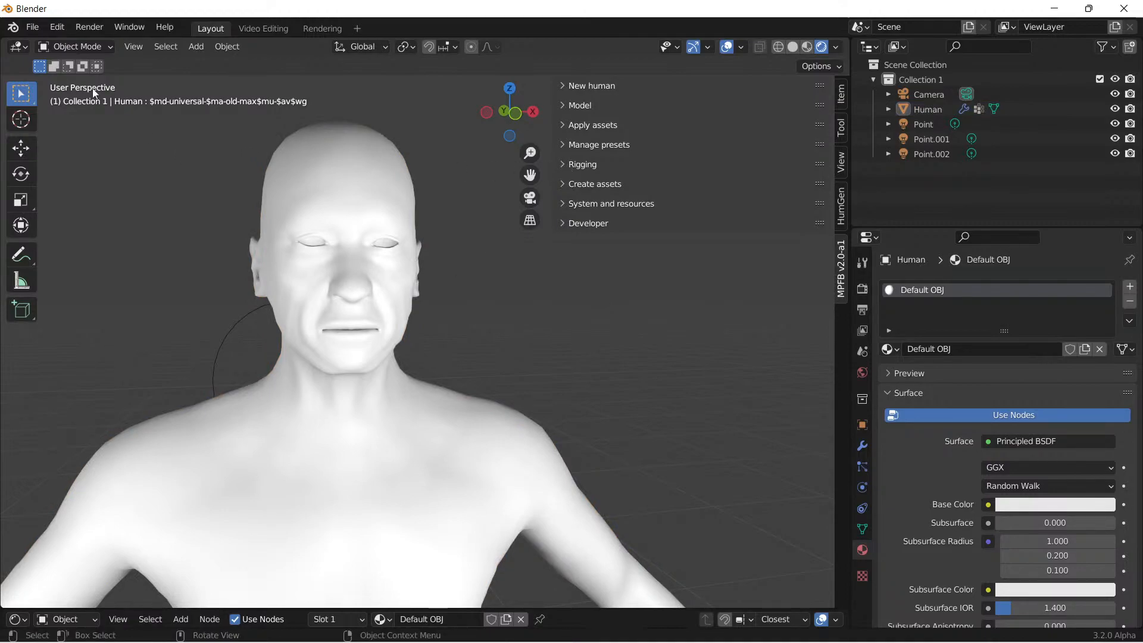
left_click(63, 26)
left_click(69, 42)
left_click(66, 27)
left_click(69, 43)
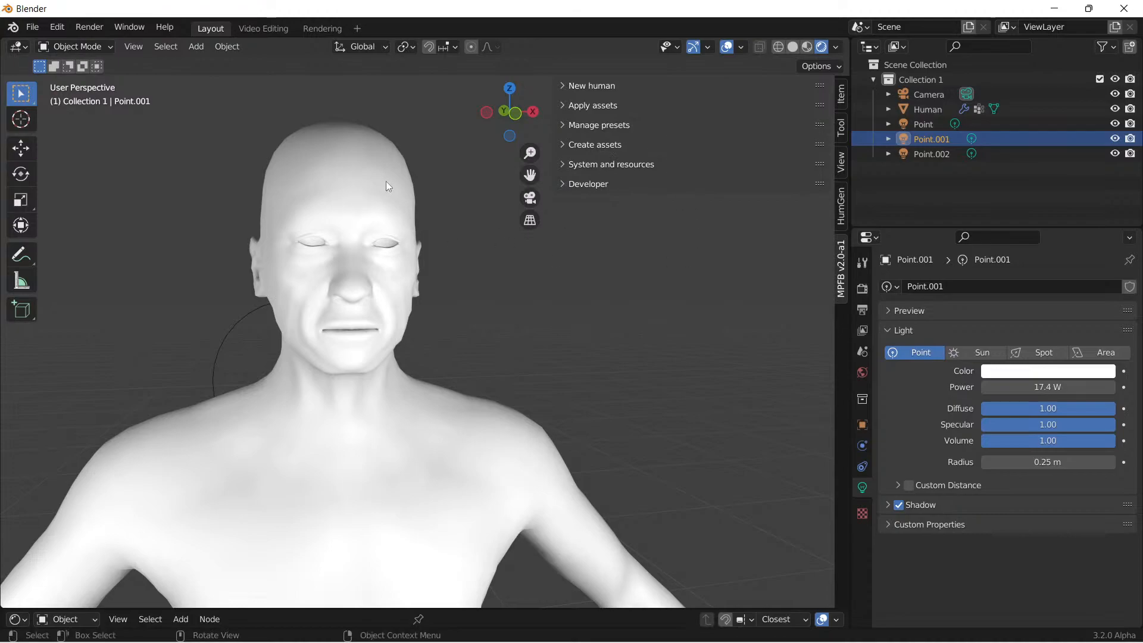
left_click(740, 318)
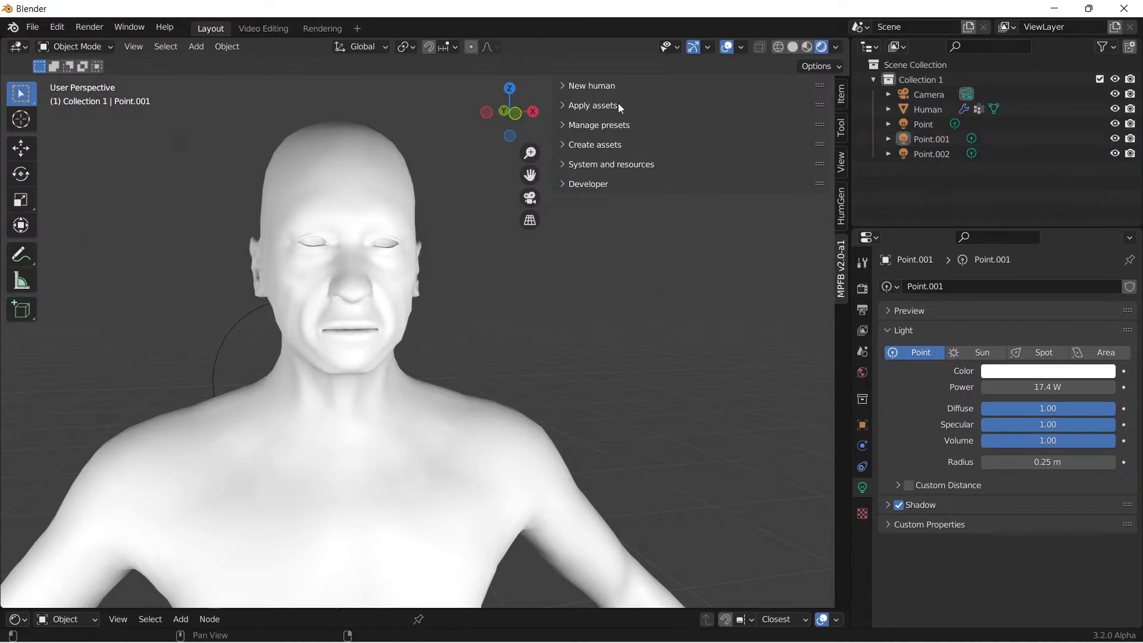
Step: Select the human body, add a rigify rig with imported weights to it, and collapse the Rigging section
left_click(358, 176)
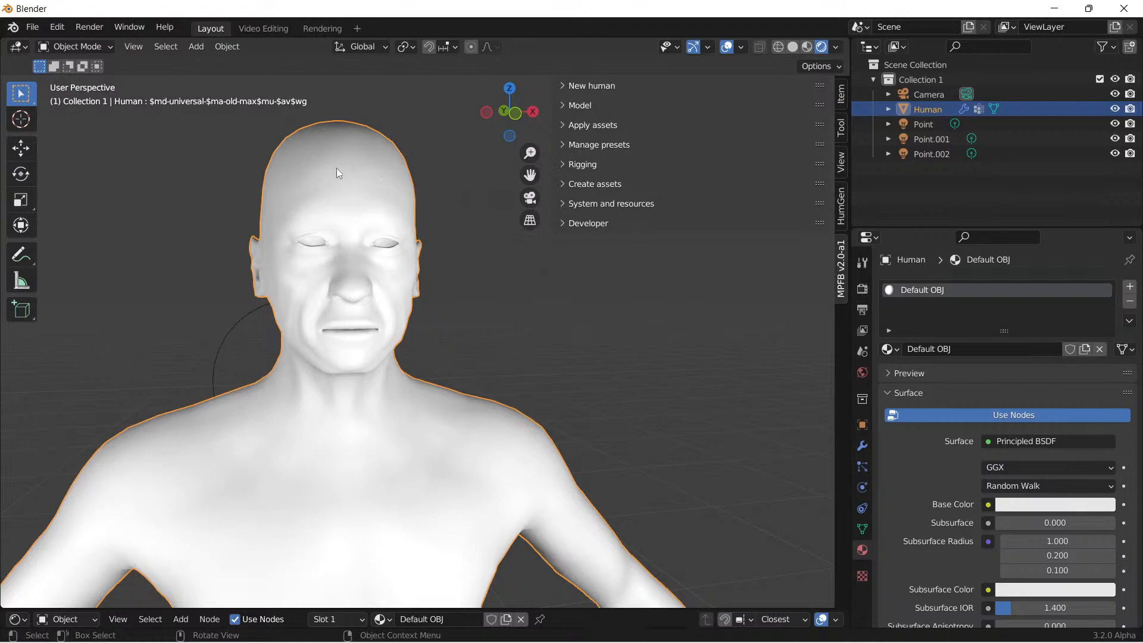
left_click(563, 165)
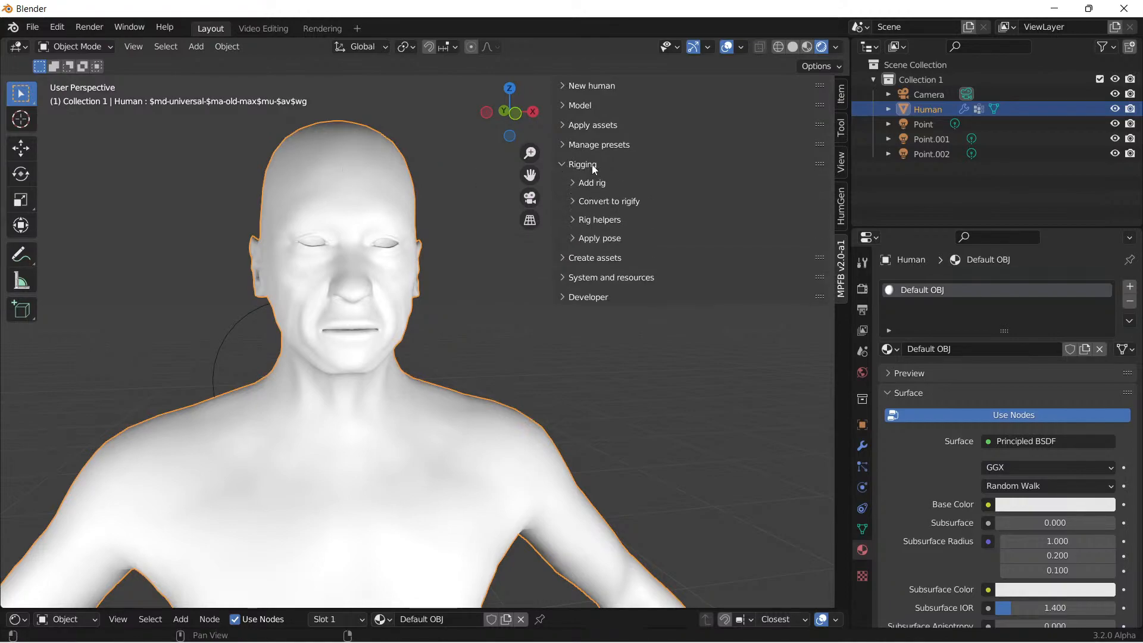
left_click(577, 182)
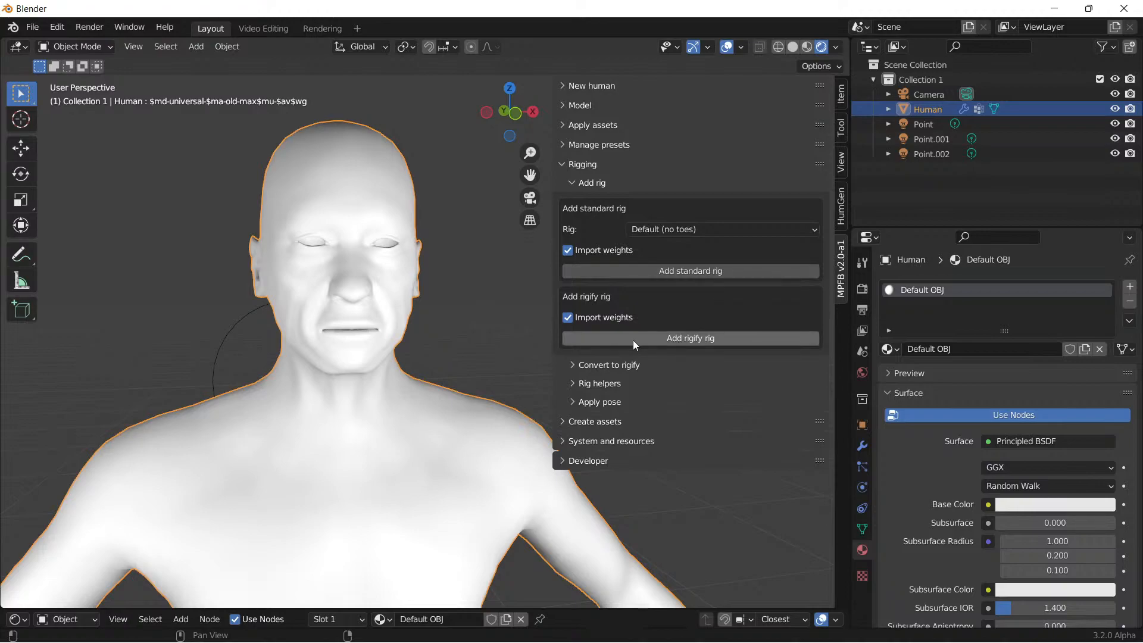
left_click(698, 271)
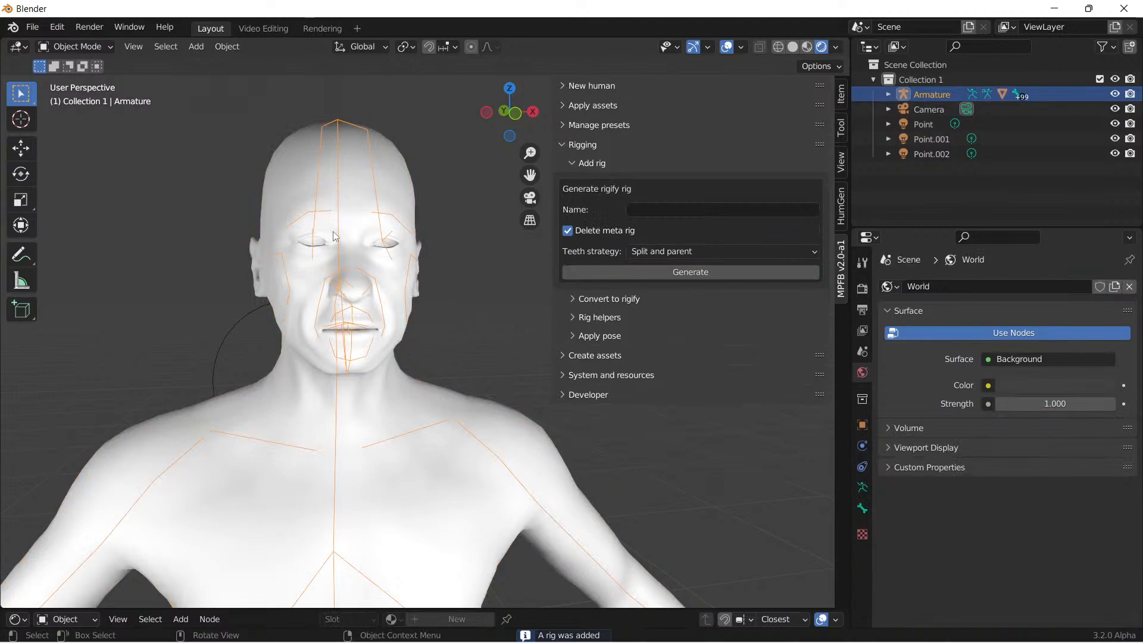
left_click(573, 163)
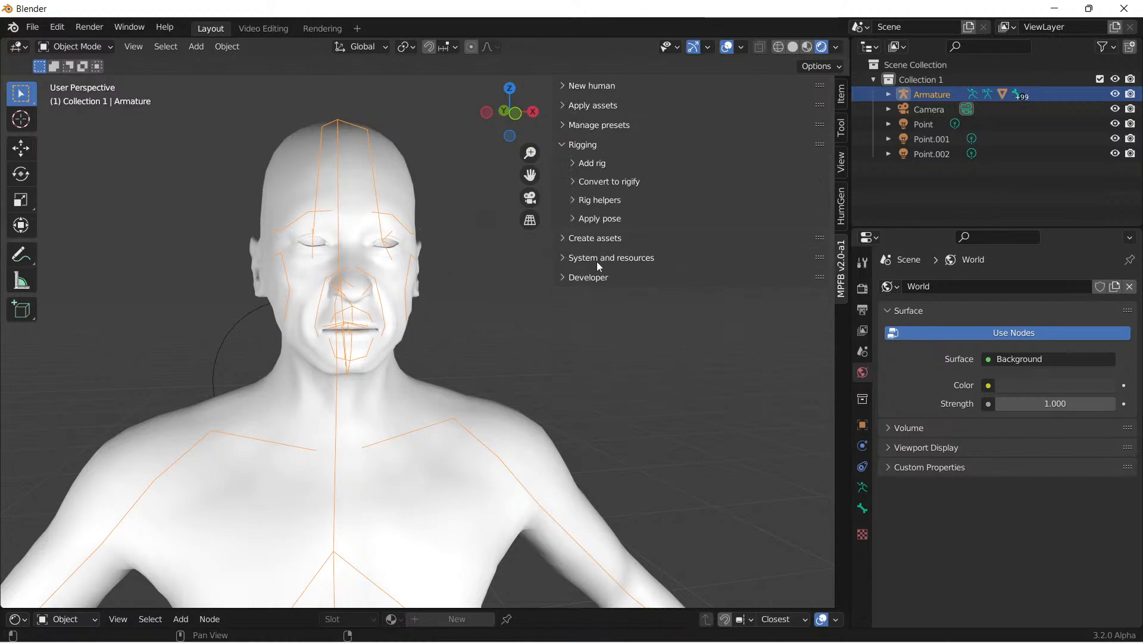
left_click(562, 143)
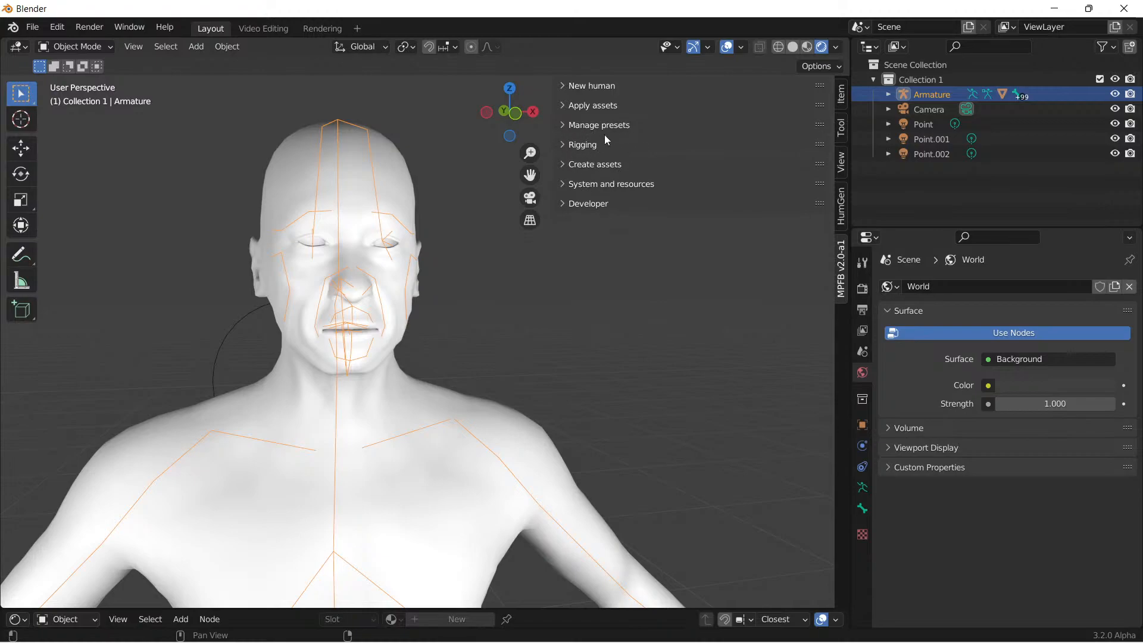
Step: Load the Male muscle 13290 topology from the Topologies library onto the rigged human
left_click(562, 105)
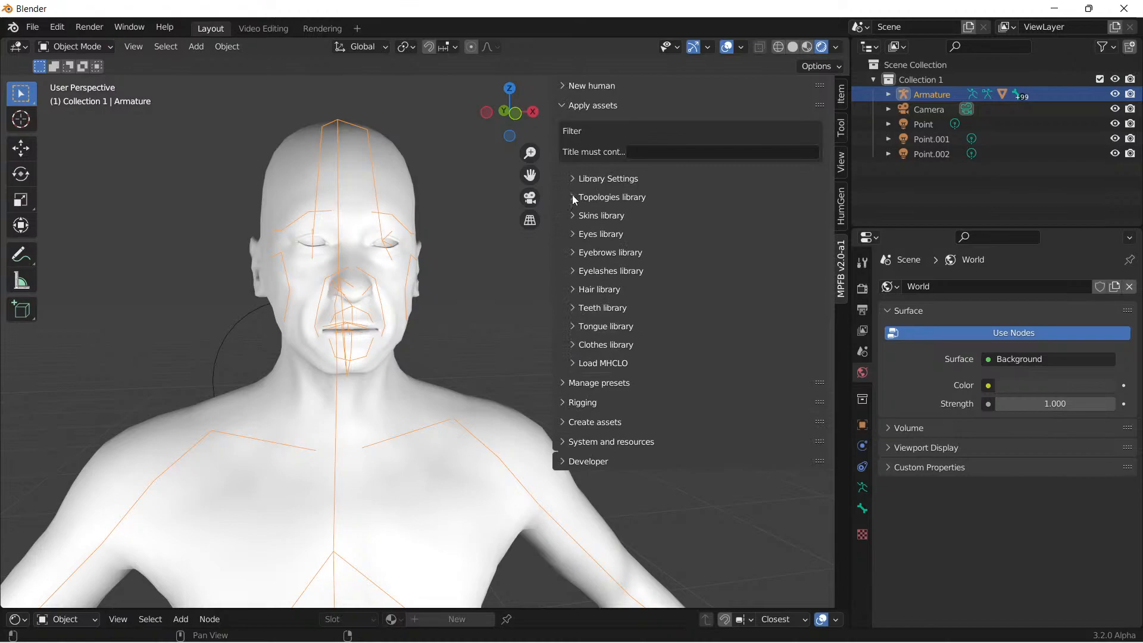
left_click(573, 196)
scroll(707, 356, "down", 4)
scroll(706, 355, "down", 19)
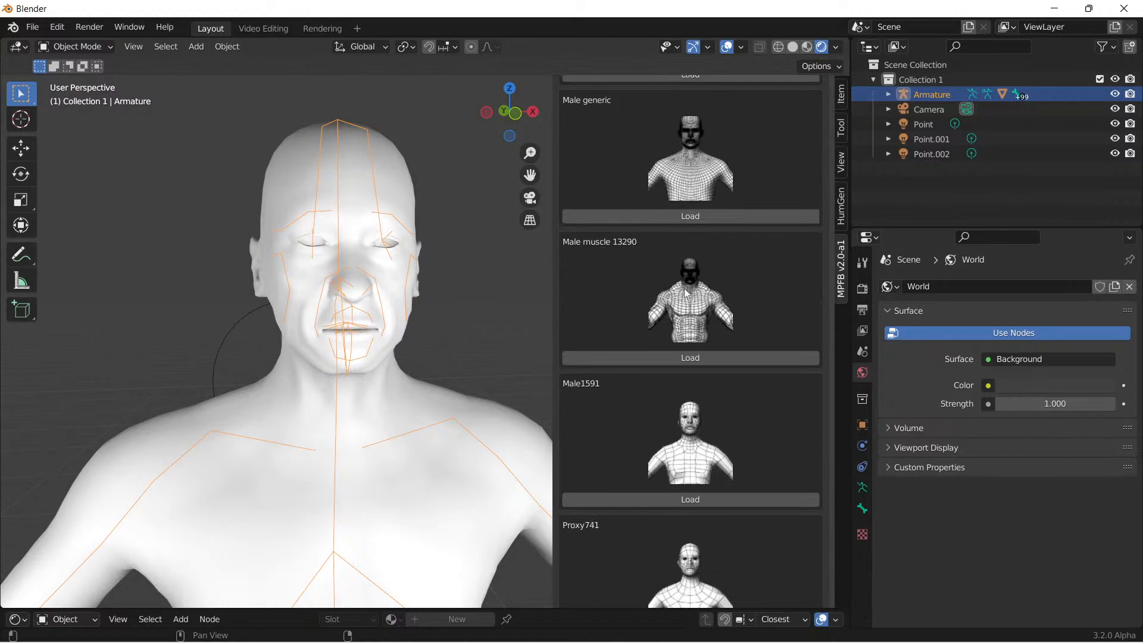
left_click(690, 359)
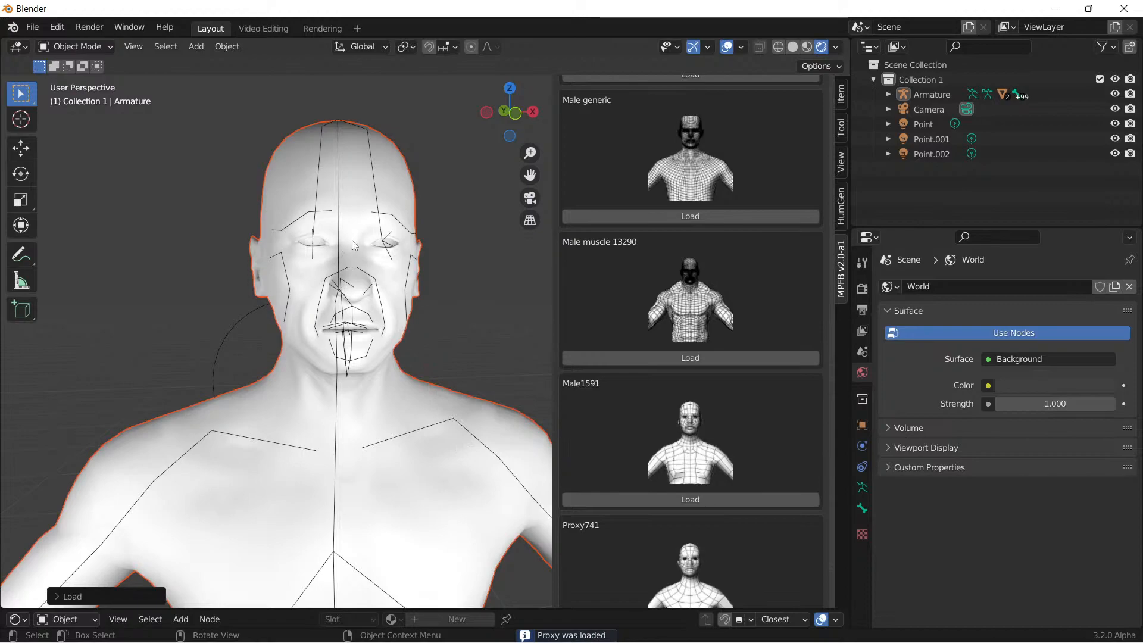
Step: Examine the loaded topology on the body and head, using wireframe shading to inspect the mesh
scroll(399, 441, "down", 4)
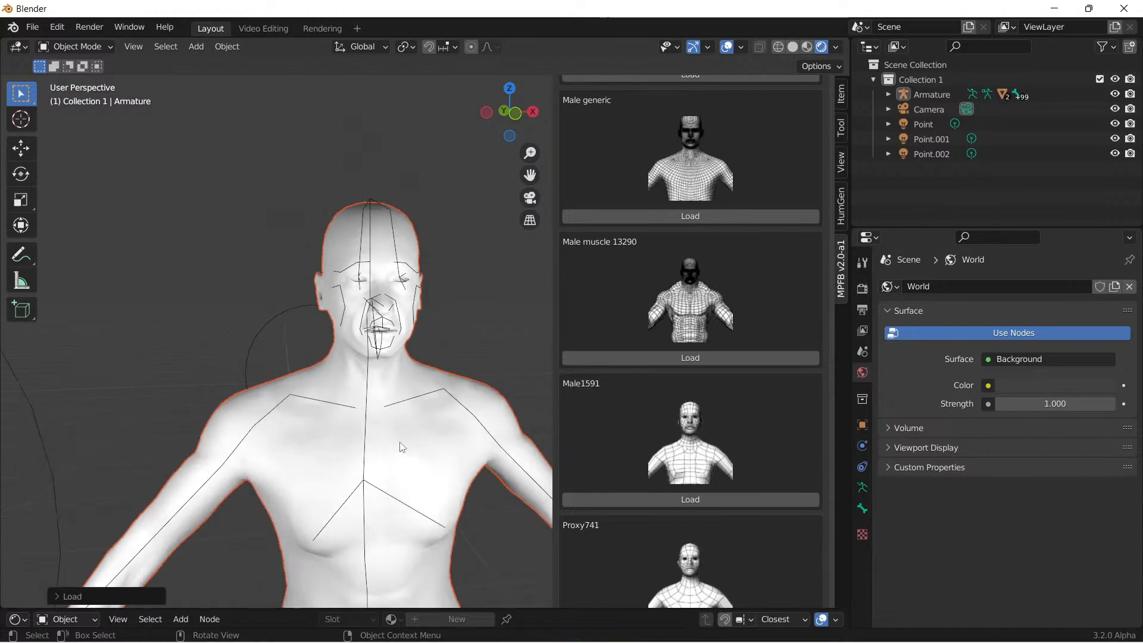
mouse_move(419, 461)
middle_mouse_down()
mouse_move(445, 415)
mouse_move(217, 430)
mouse_move(405, 456)
middle_mouse_up()
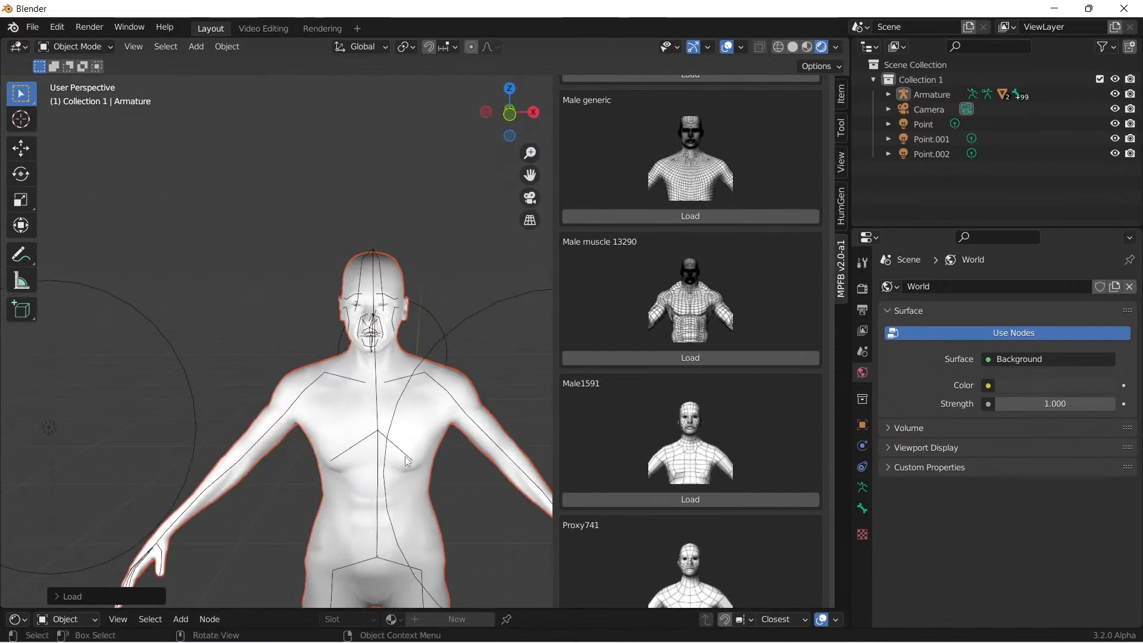
scroll(405, 456, "up", 8)
middle_click_drag(400, 404, 385, 251)
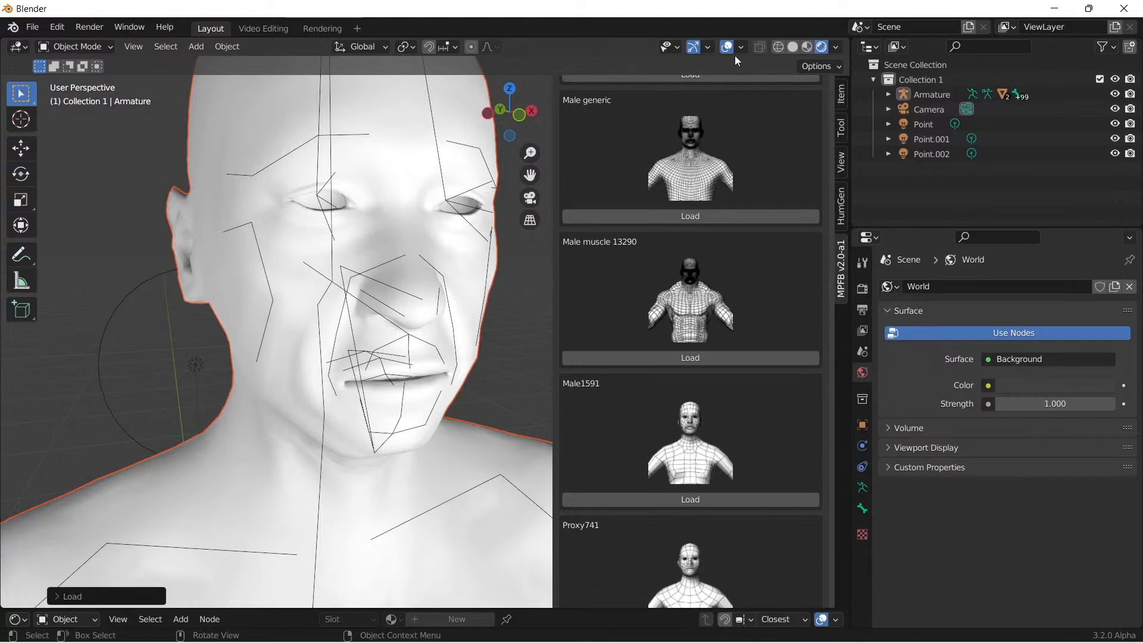
left_click(777, 47)
mouse_move(358, 359)
middle_mouse_down()
mouse_move(391, 288)
mouse_move(353, 284)
mouse_move(334, 262)
mouse_move(206, 278)
mouse_move(159, 331)
mouse_move(217, 388)
mouse_move(396, 366)
middle_mouse_up()
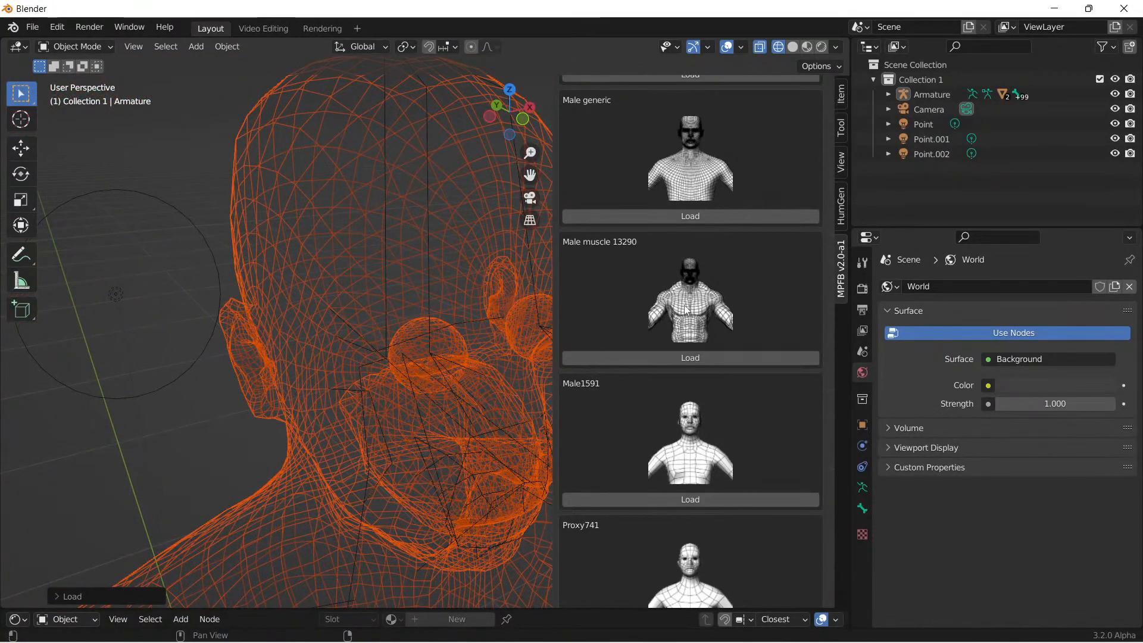
middle_click_drag(493, 332, 416, 326)
middle_click_drag(399, 370, 346, 283)
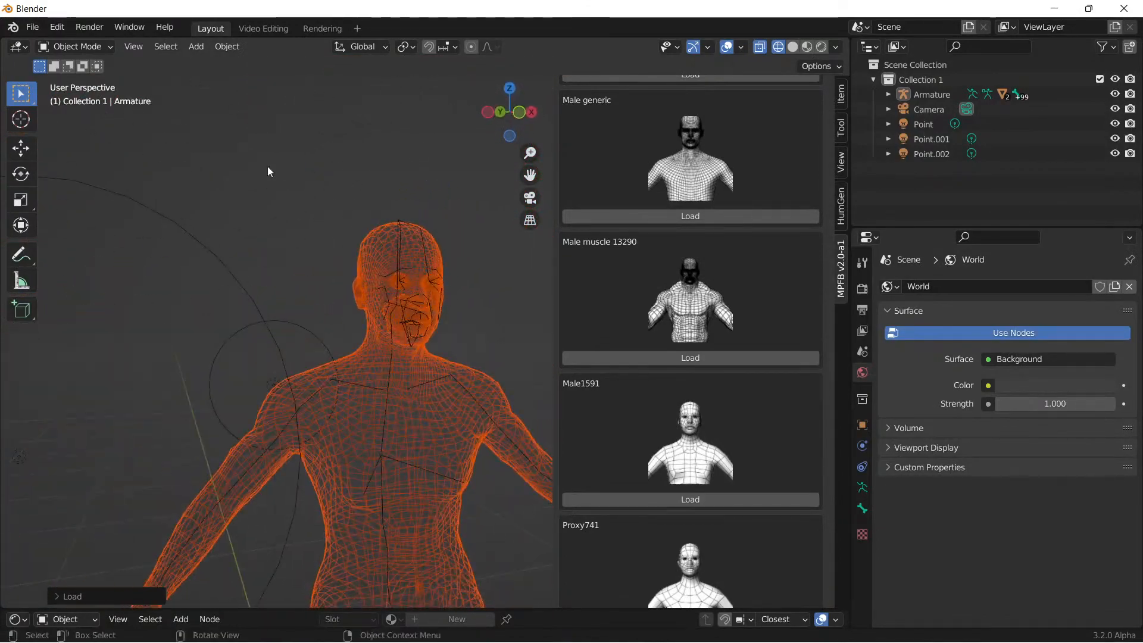
Step: Put the armature into Edit Mode with the head and shoulders in close view
left_click(102, 47)
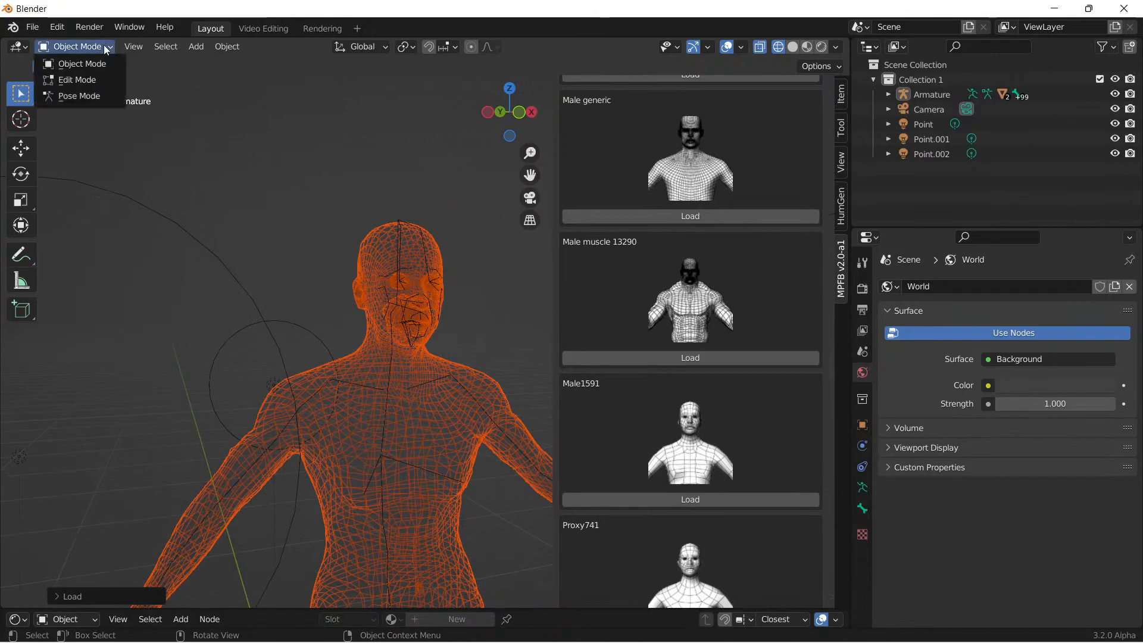
scroll(380, 303, "up", 4)
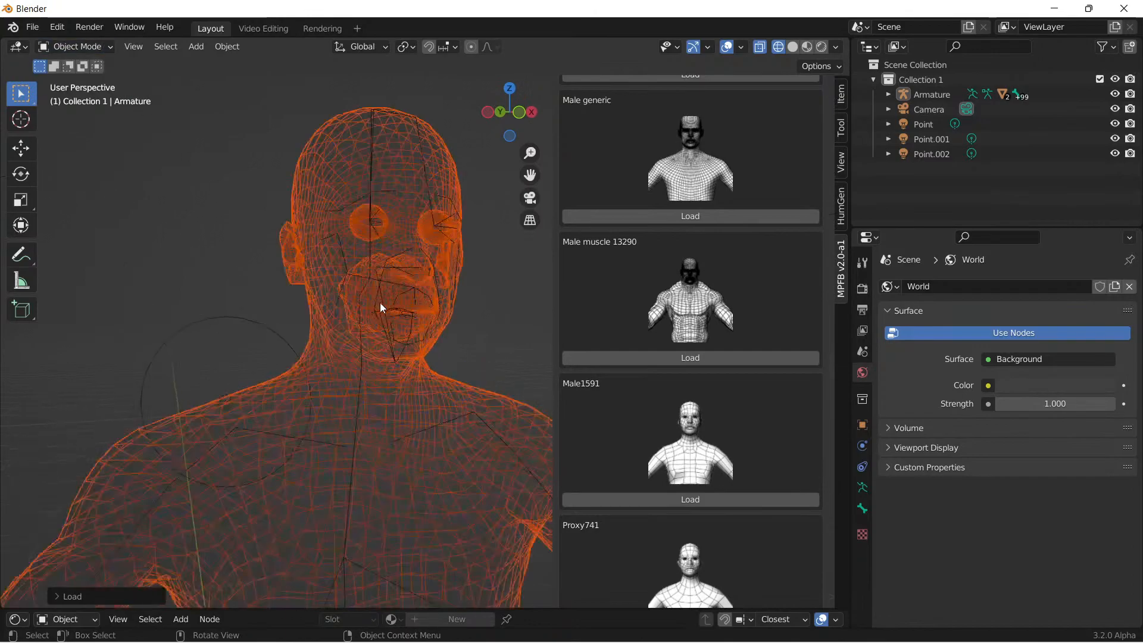
left_click(108, 46)
left_click(102, 81)
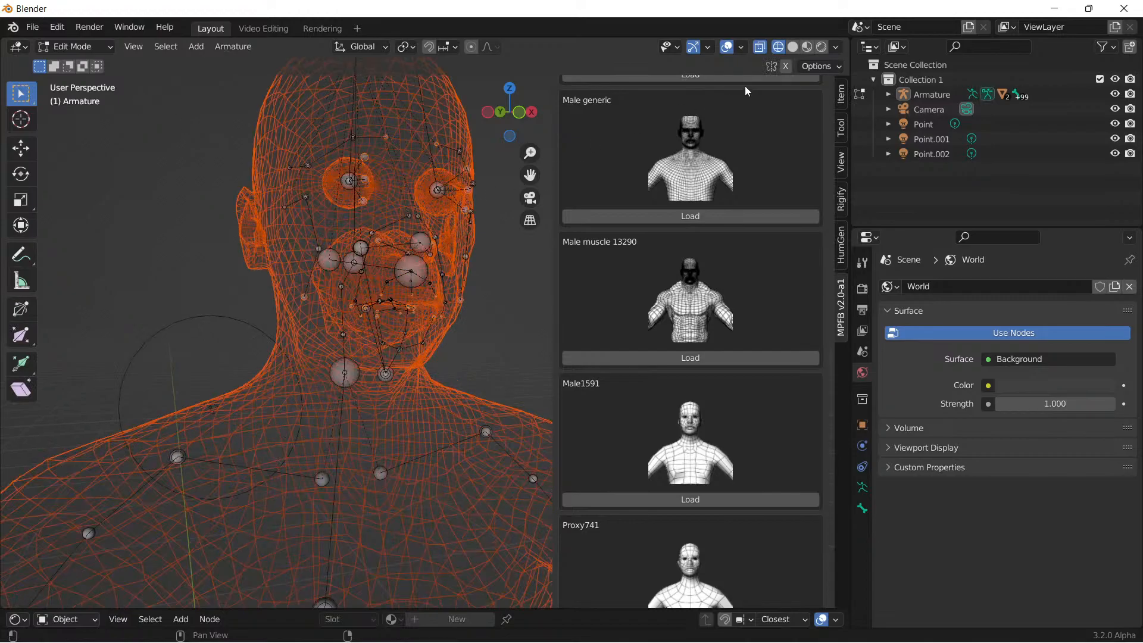
Step: Compare the armature in solid, material preview and rendered shading, and return to wireframe shading
left_click(793, 48)
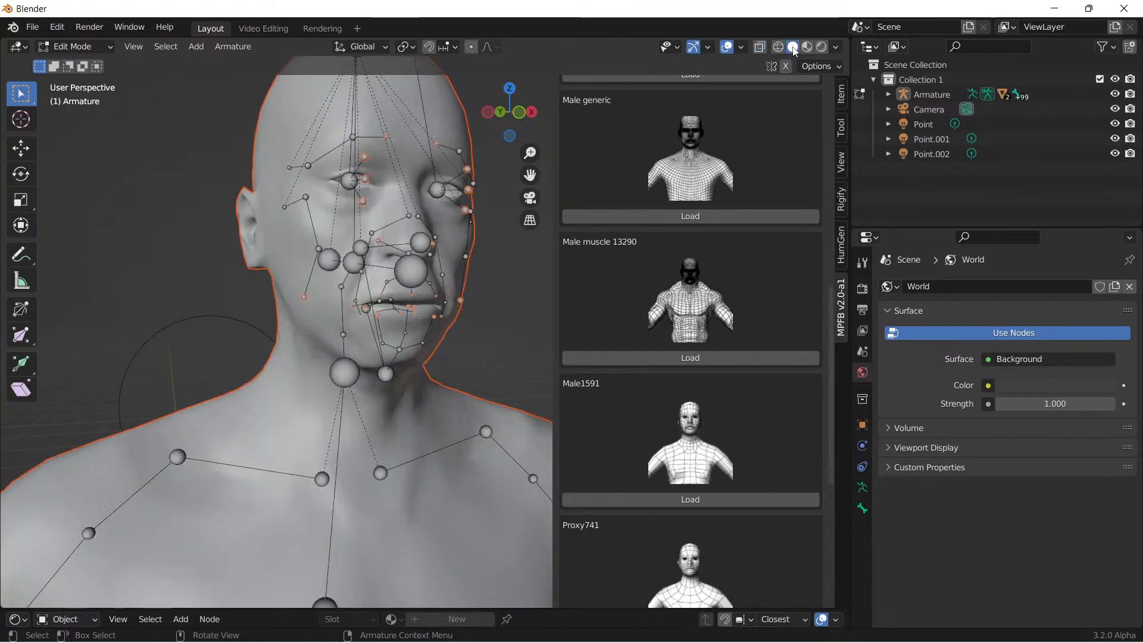
left_click(809, 49)
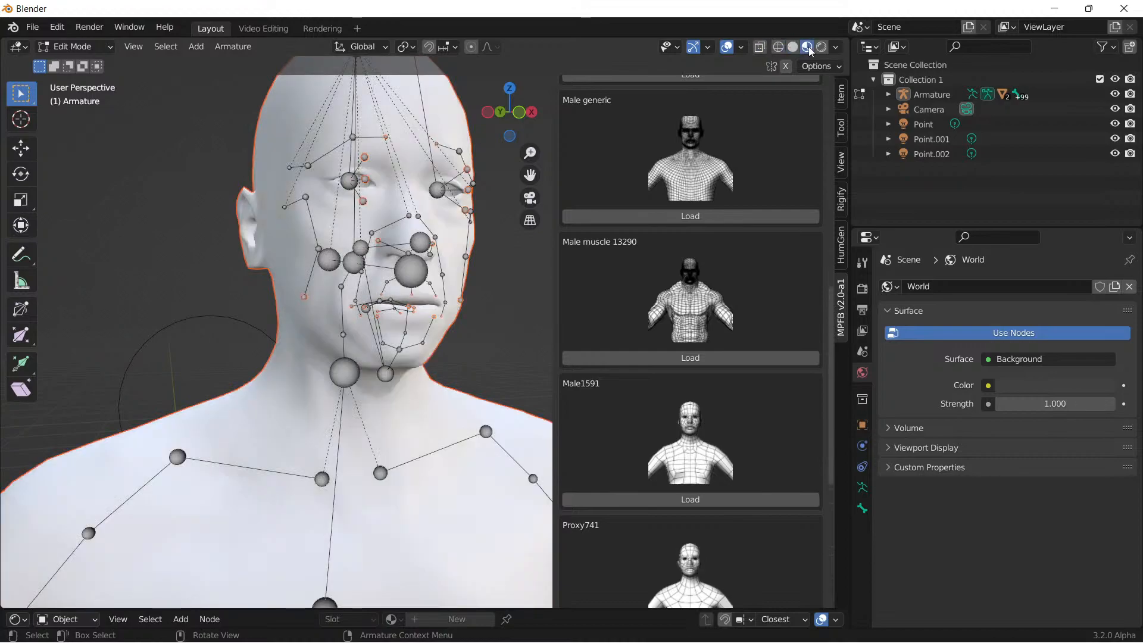
left_click(822, 48)
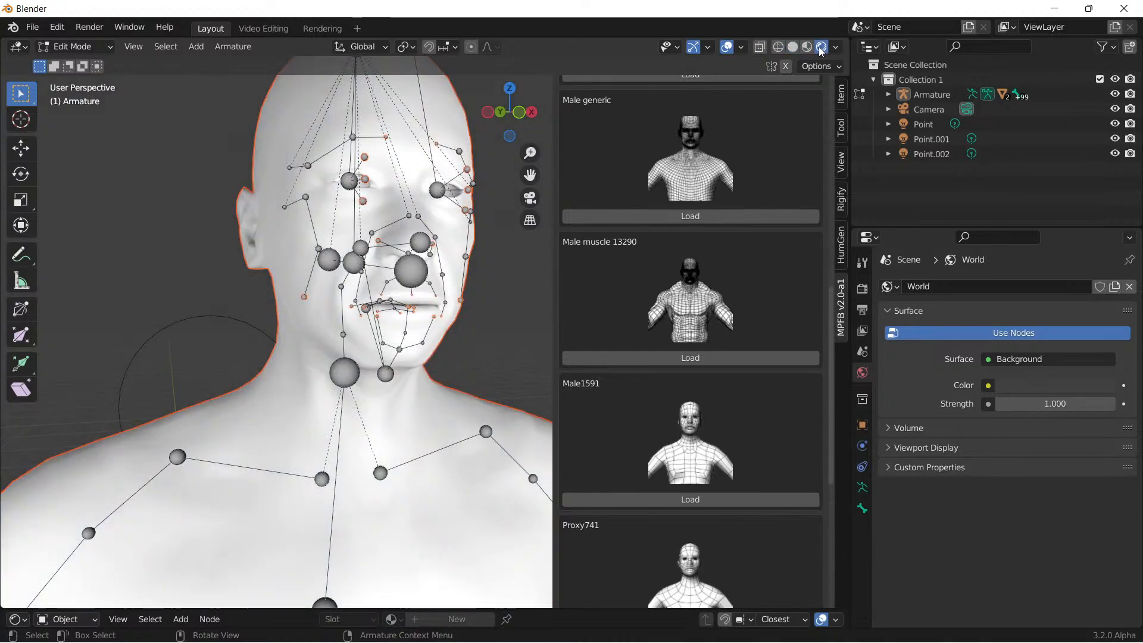
left_click(111, 48)
left_click(97, 82)
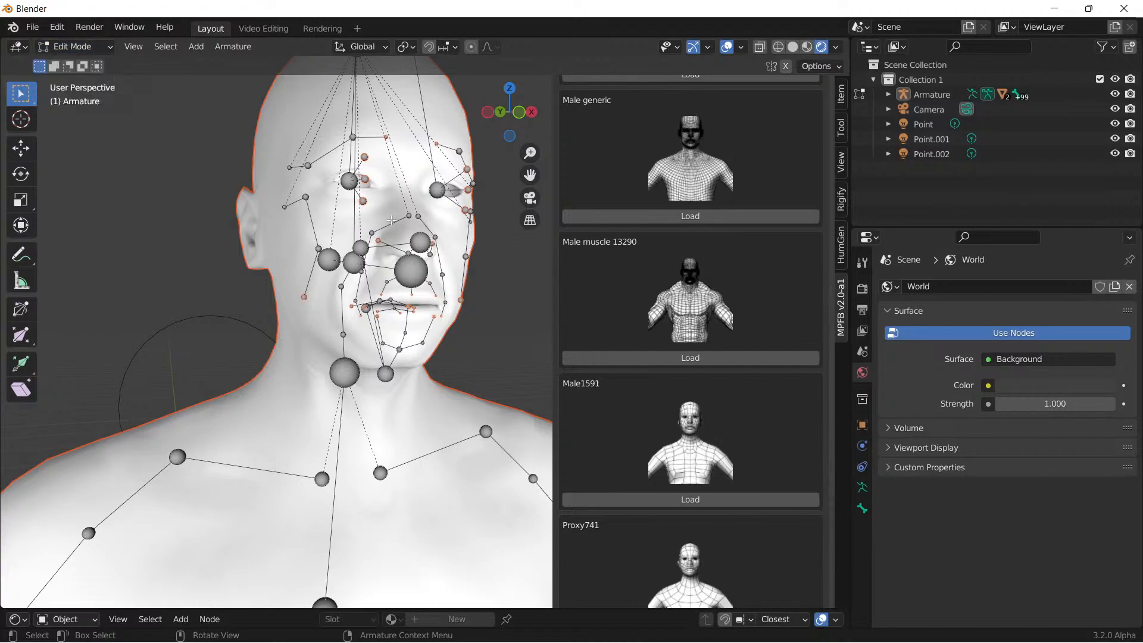
left_click(778, 46)
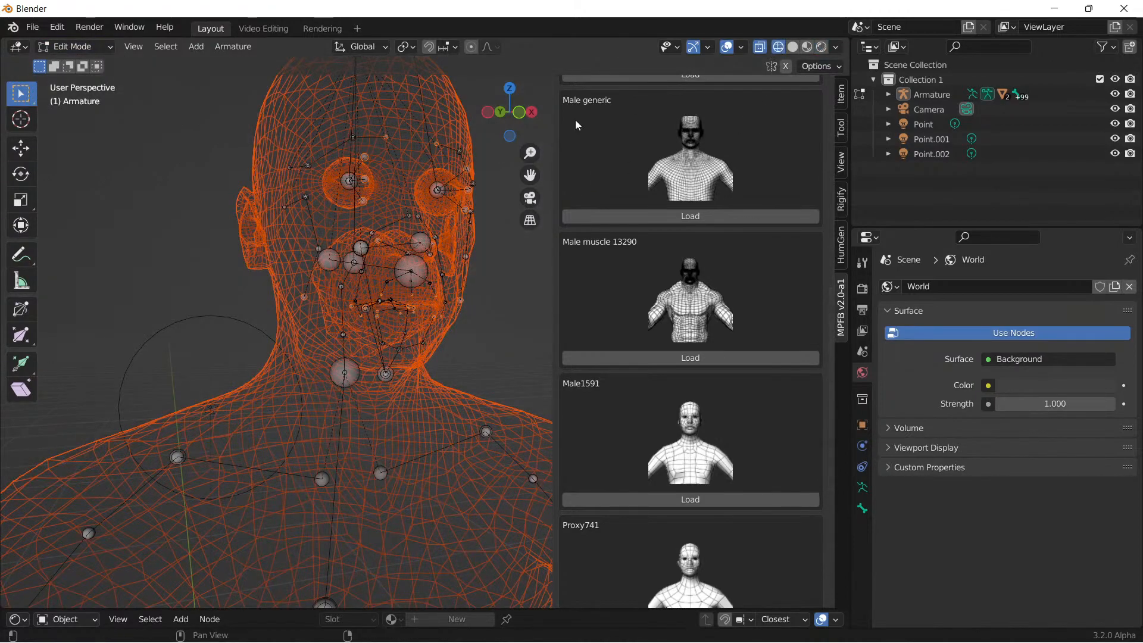
Step: Examine the face and upper-body bones of the armature inside the wireframe mesh
scroll(297, 291, "up", 3)
middle_click_drag(300, 294, 349, 339)
scroll(354, 348, "down", 8)
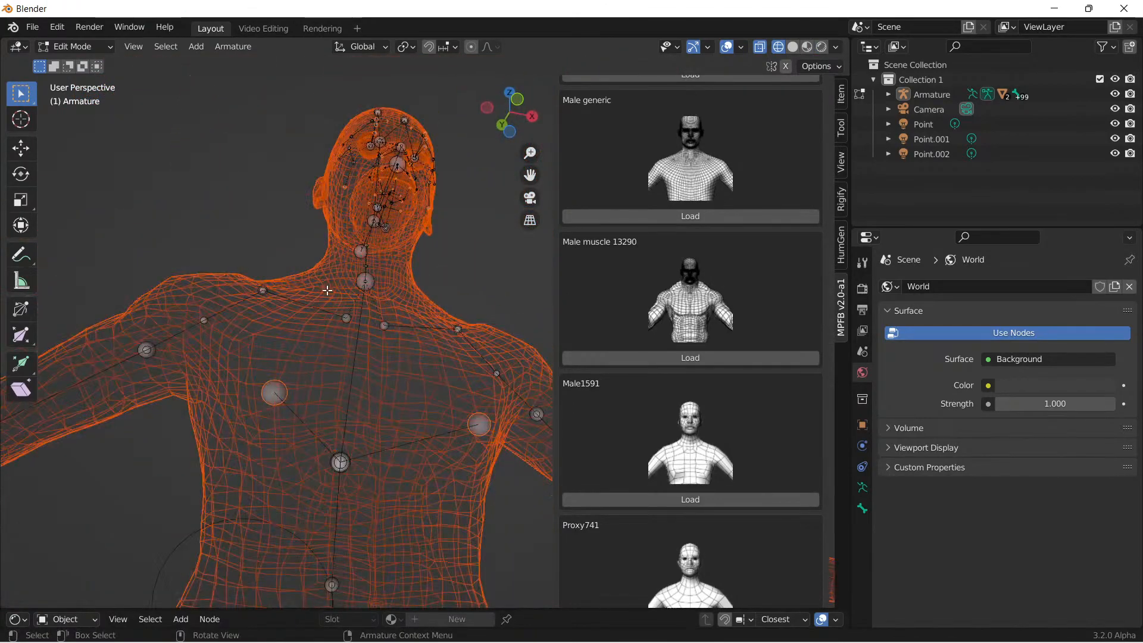
scroll(354, 348, "up", 12)
middle_click_drag(357, 351, 315, 271)
scroll(367, 362, "up", 5)
scroll(360, 356, "down", 2)
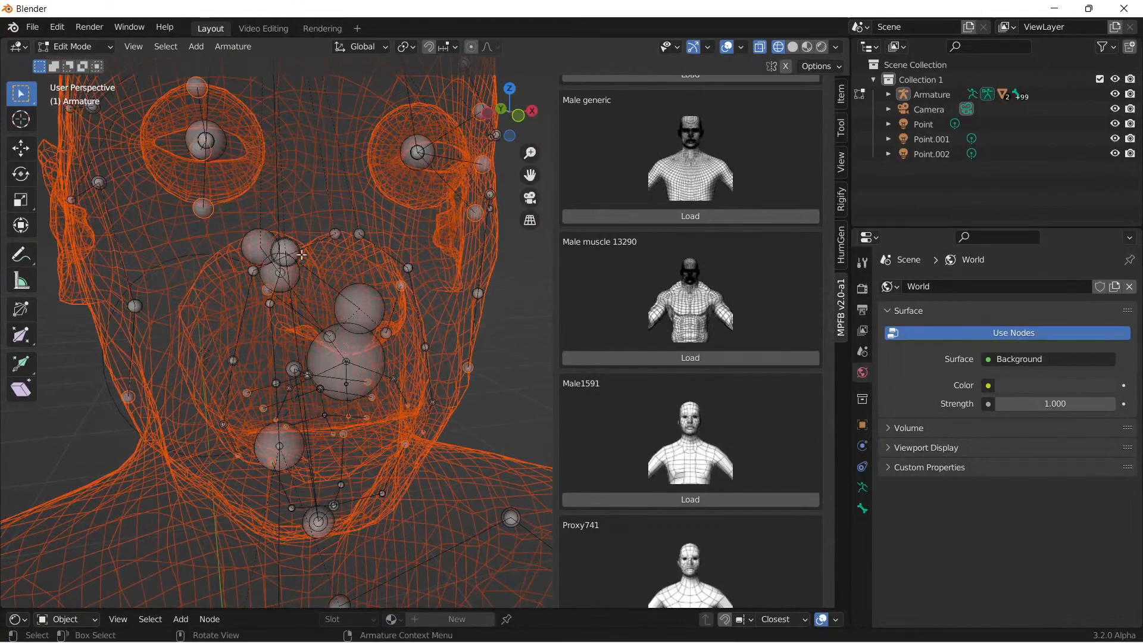
Step: Switch the armature to Object Mode and back to Edit Mode
left_click(105, 46)
left_click(91, 66)
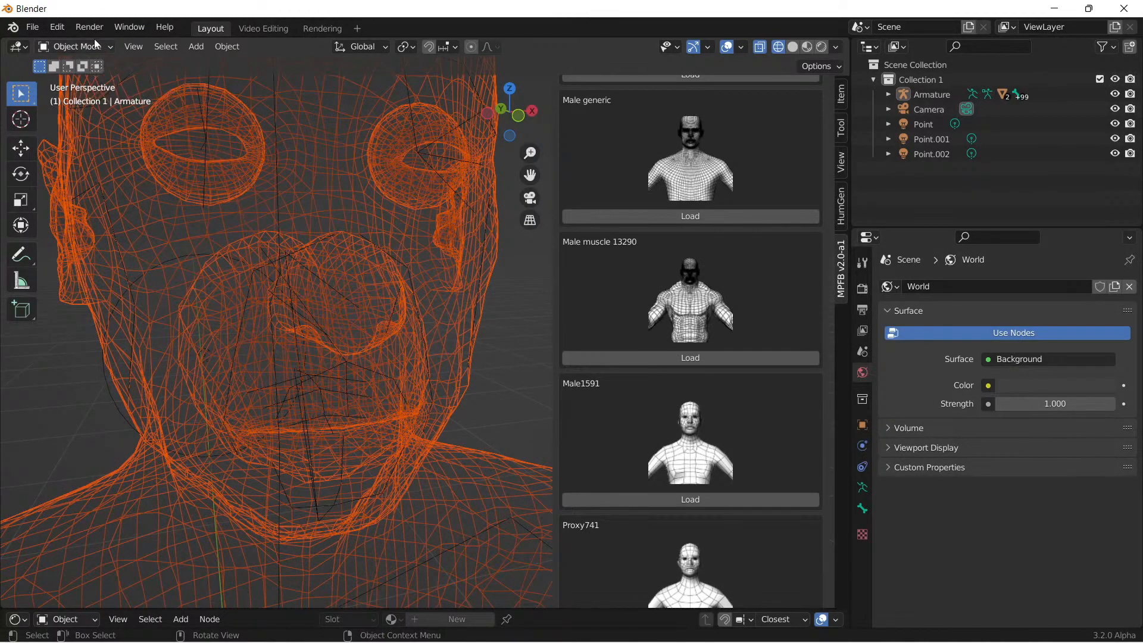
left_click(92, 48)
left_click(92, 62)
left_click(106, 46)
left_click(94, 83)
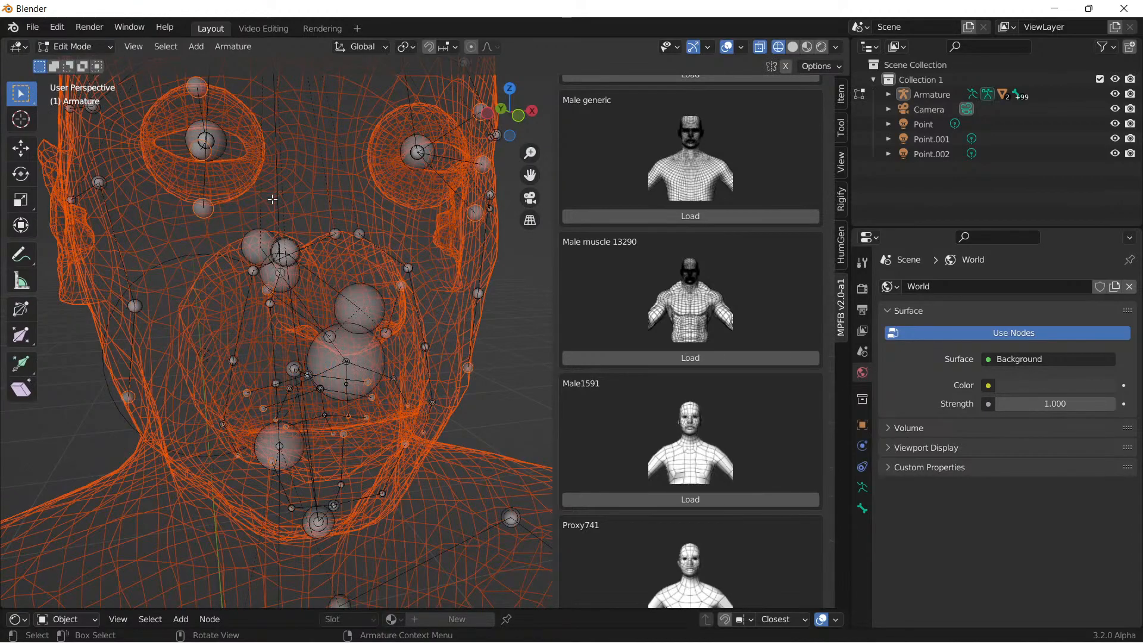
Step: Examine the armature's bones across the full body and close up on the face inside the wireframe mesh
scroll(373, 261, "down", 5)
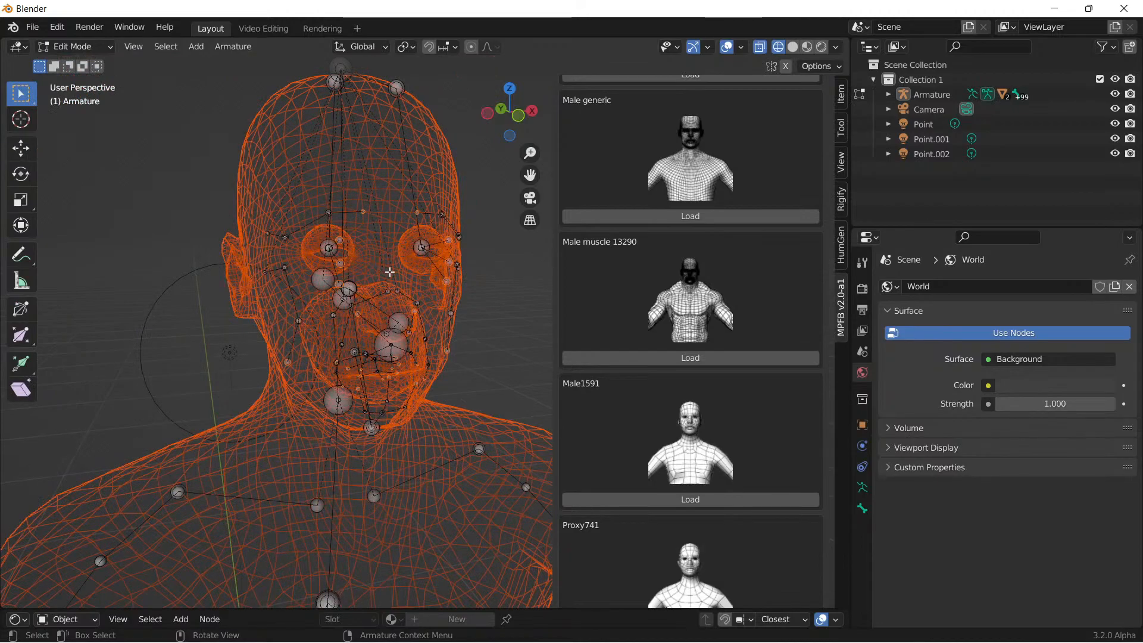
middle_click_drag(341, 263, 296, 194)
scroll(296, 195, "down", 7)
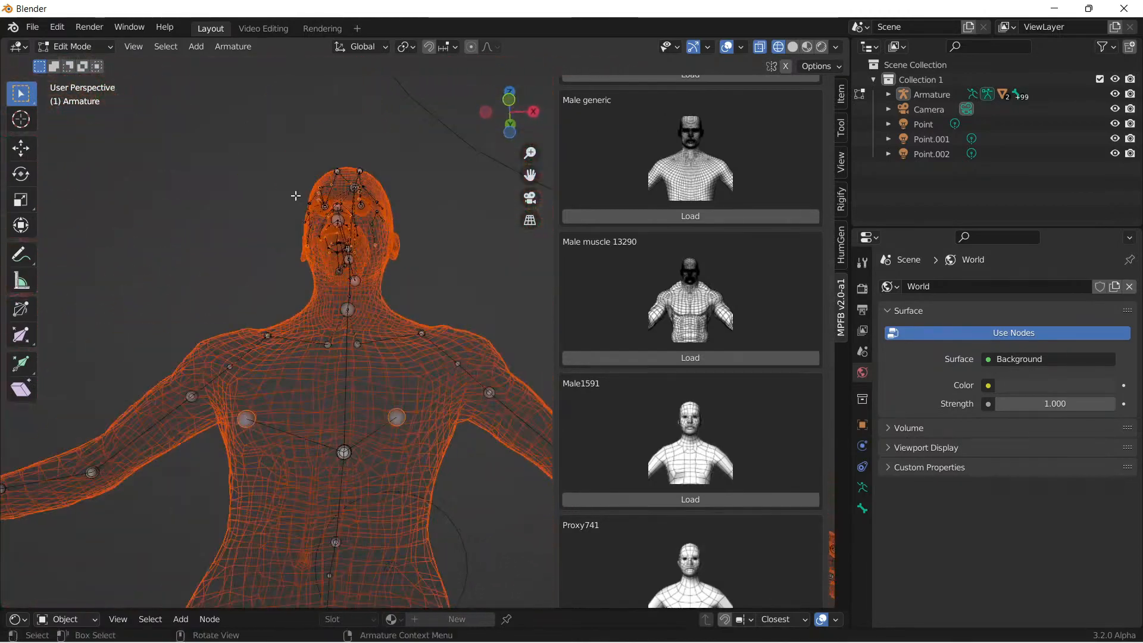
scroll(411, 452, "down", 2)
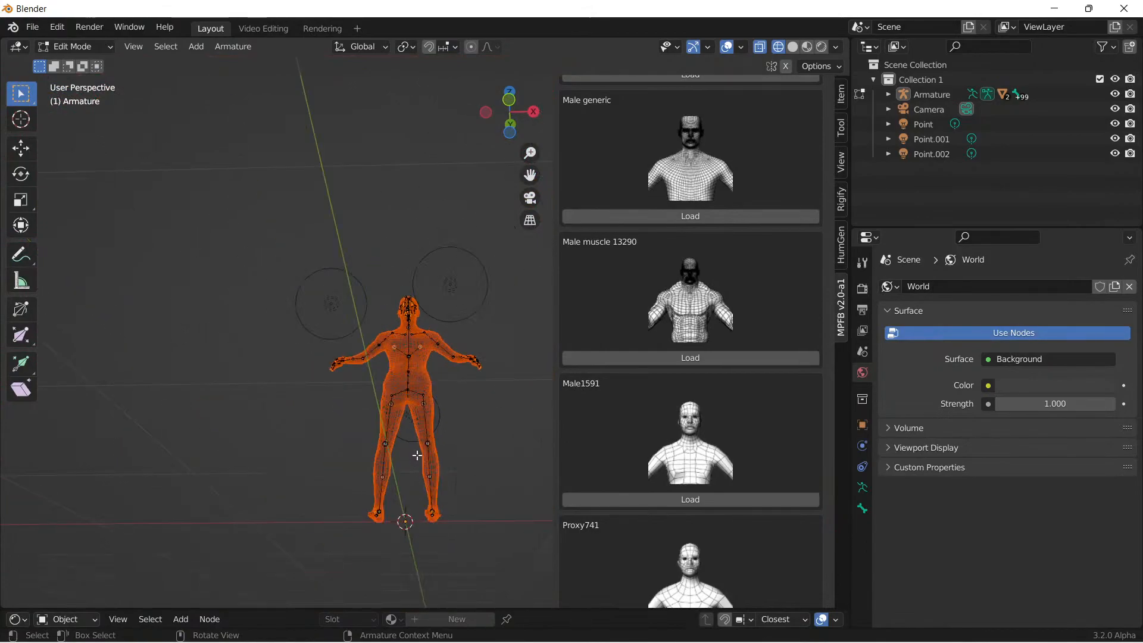
scroll(418, 452, "up", 9)
middle_click_drag(333, 319, 341, 352)
scroll(341, 353, "up", 4)
middle_click_drag(334, 278, 374, 245)
scroll(349, 262, "down", 4)
Step: Return the armature to Object Mode, select the male_muscle_13290 mesh and put it into Edit Mode
left_click(99, 47)
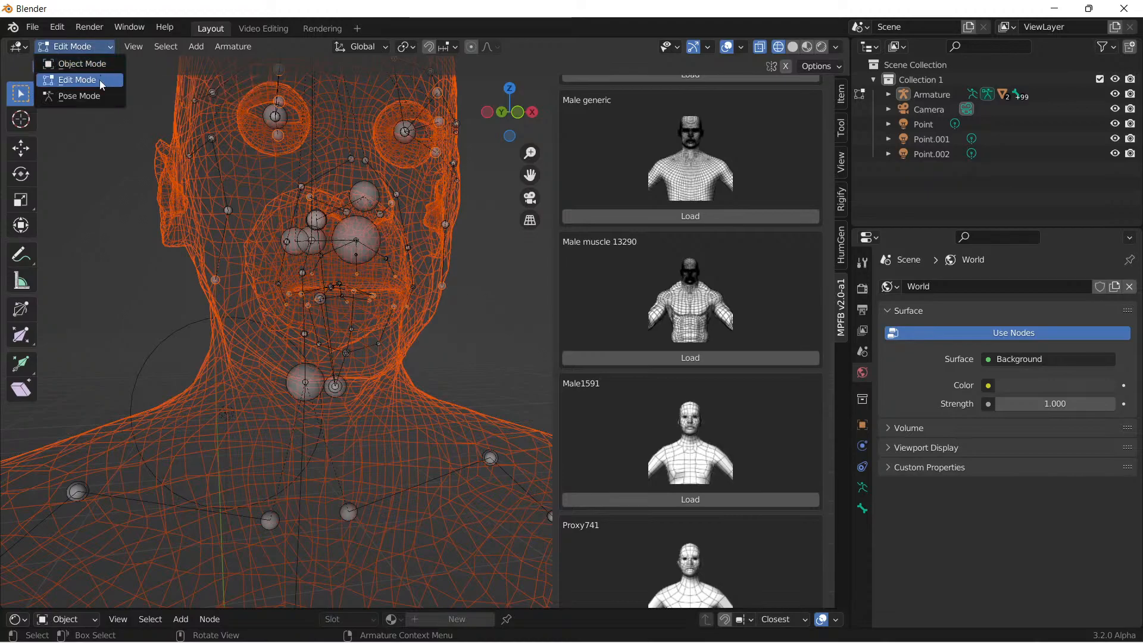
left_click(98, 64)
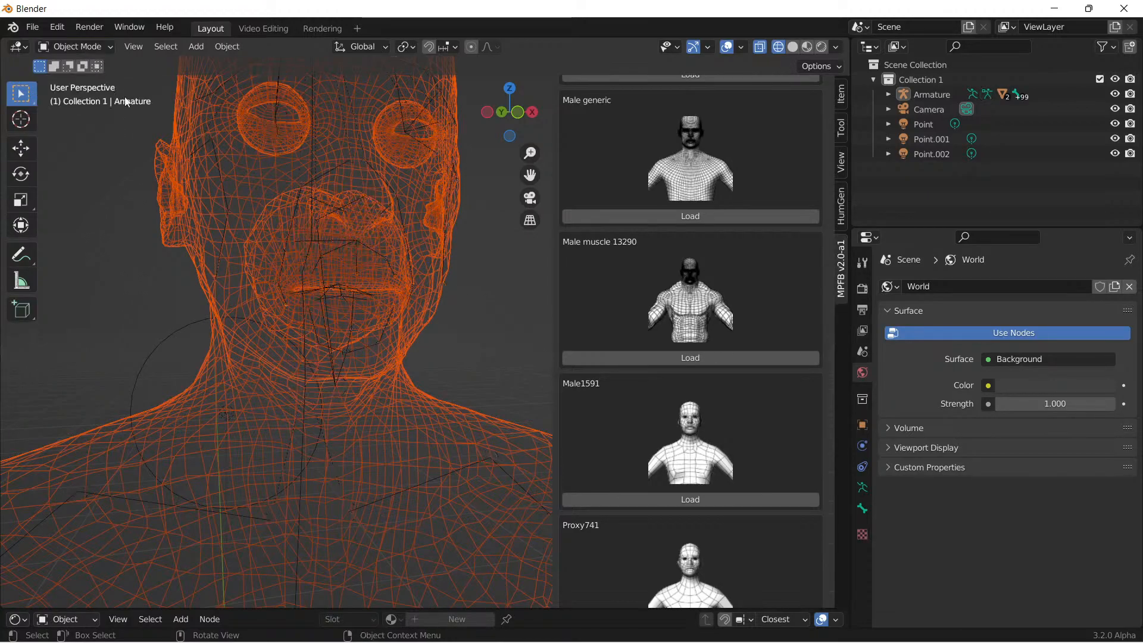
left_click(232, 165)
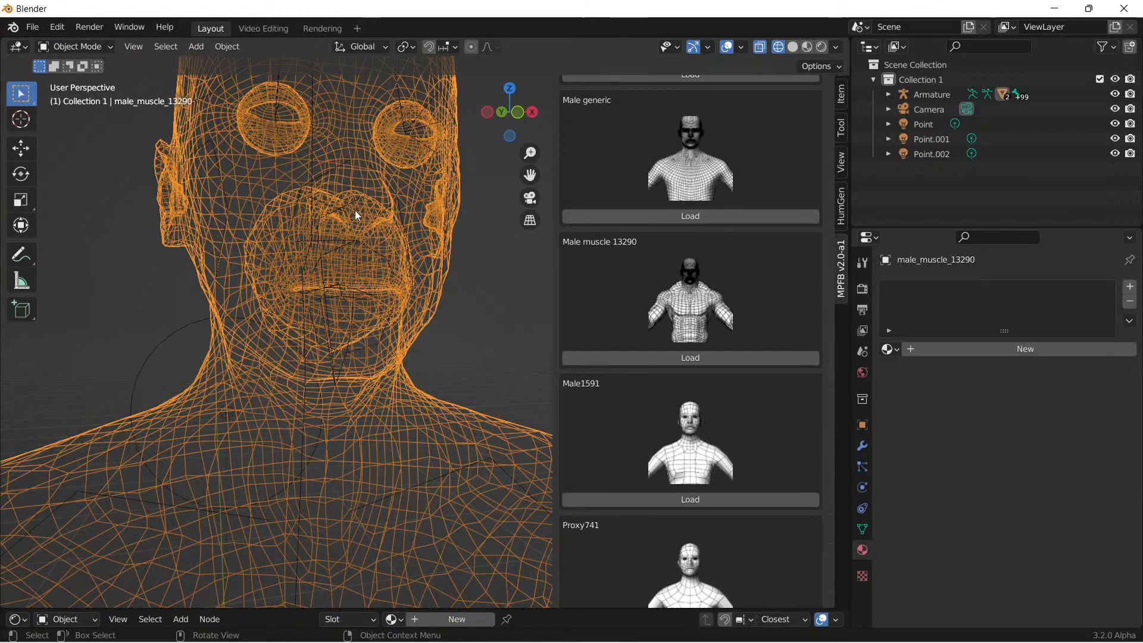
left_click(78, 45)
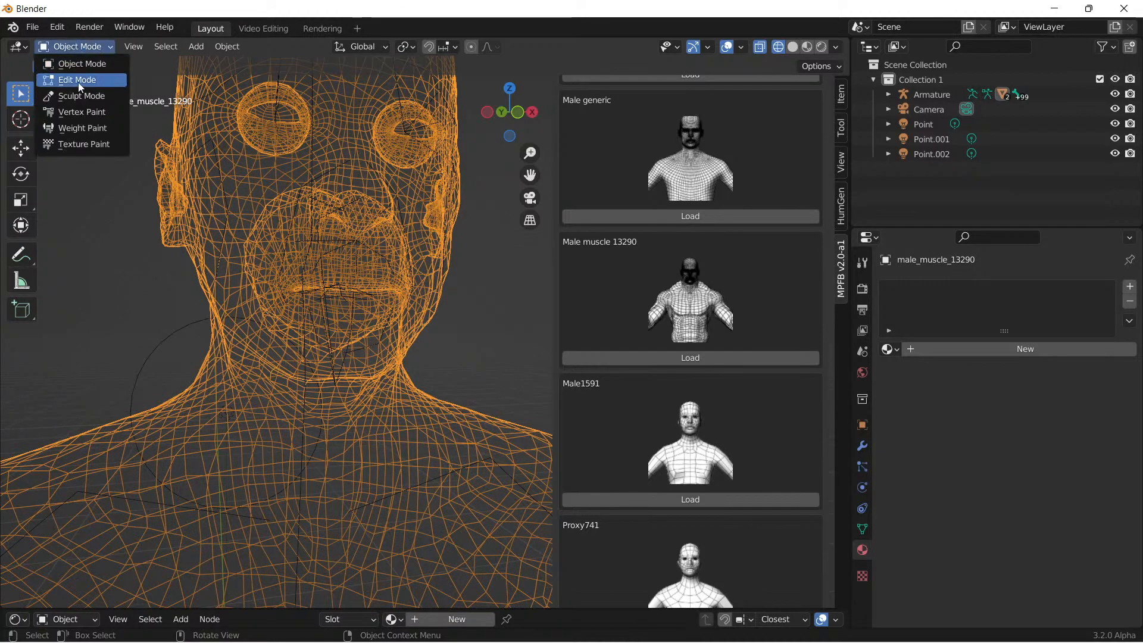
left_click(79, 78)
Step: Switch to solid shading and examine the male_muscle_13290 mesh topology on the face, head and torso
middle_click_drag(280, 197, 306, 200)
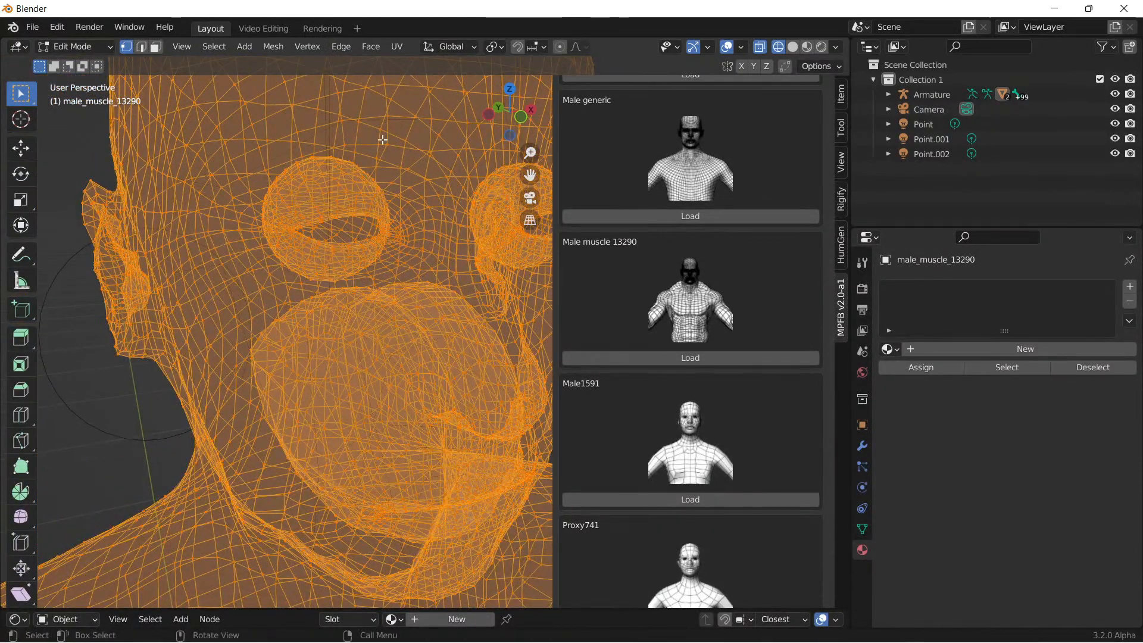
scroll(383, 140, "up", 3)
left_click(793, 47)
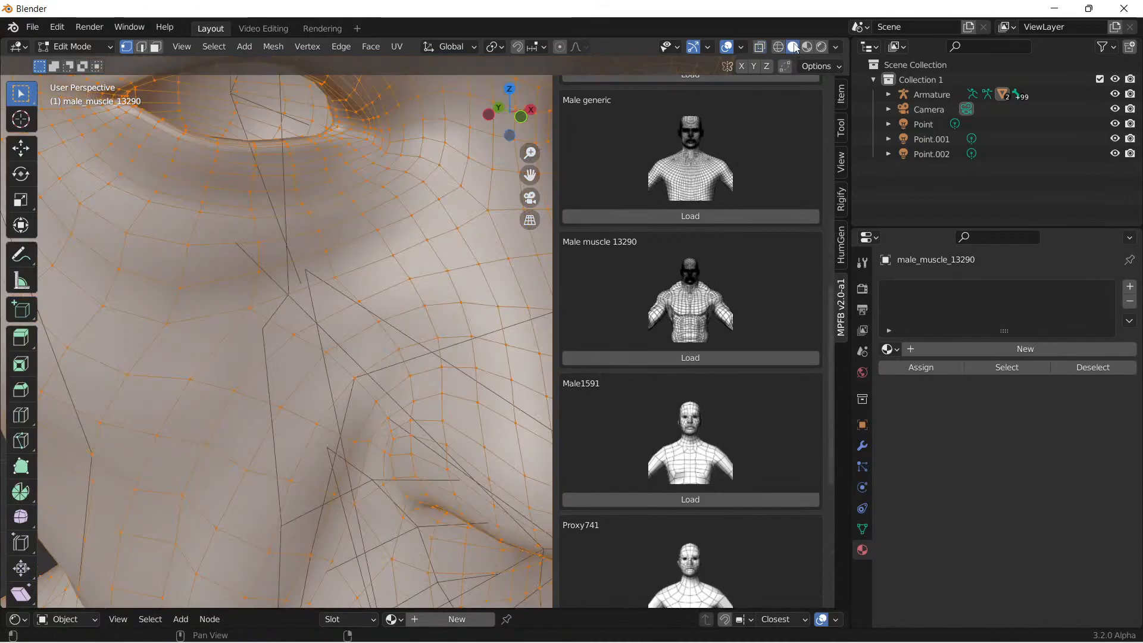
scroll(406, 379, "down", 4)
scroll(406, 379, "up", 5)
middle_click_drag(406, 379, 372, 328)
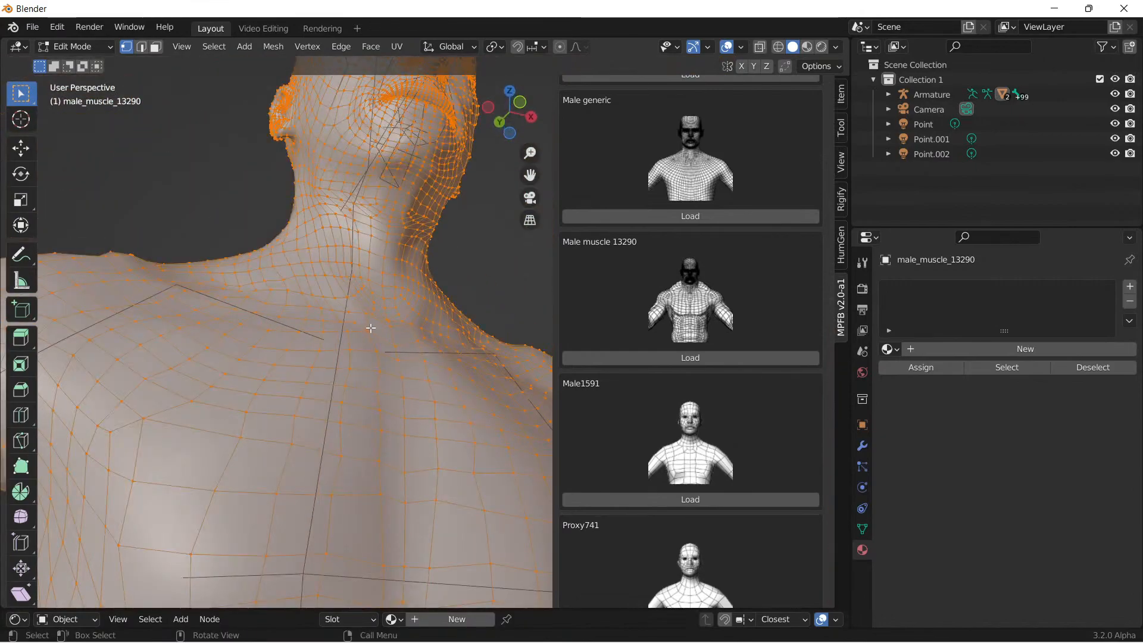
scroll(372, 328, "down", 8)
middle_click_drag(370, 506, 383, 579)
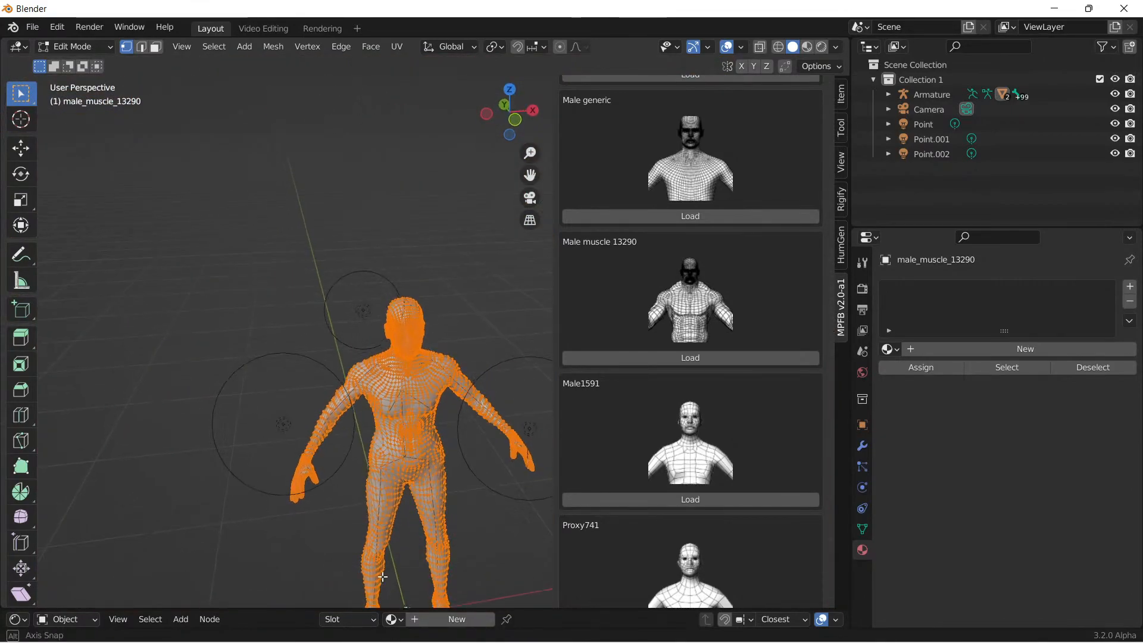
scroll(383, 579, "up", 8)
middle_click_drag(357, 357, 341, 316)
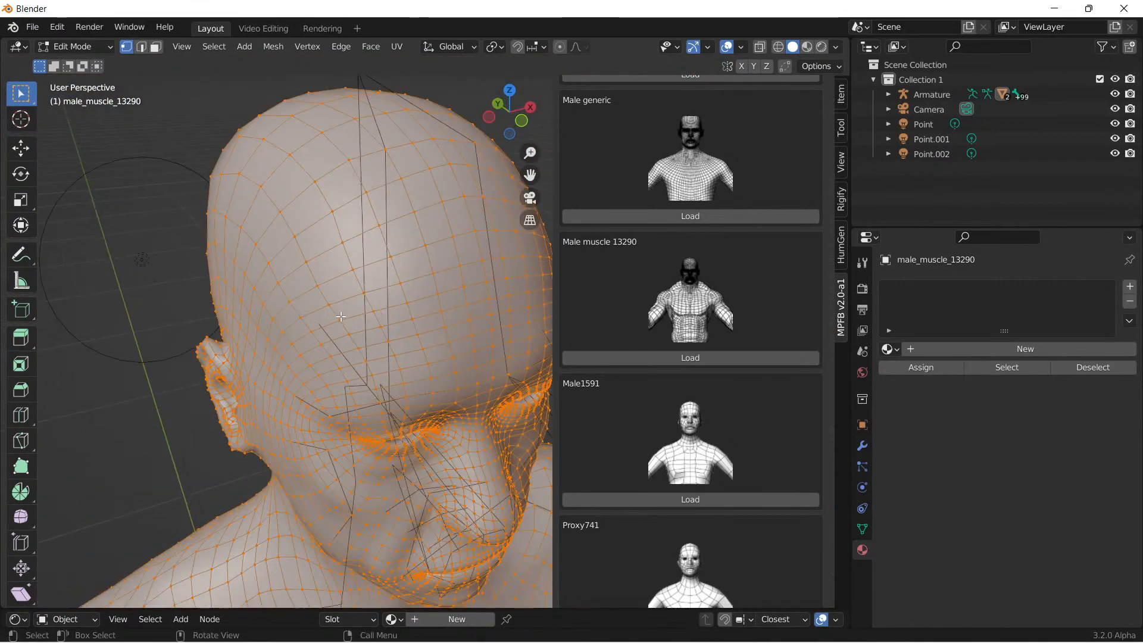
middle_click_drag(421, 381, 581, 384)
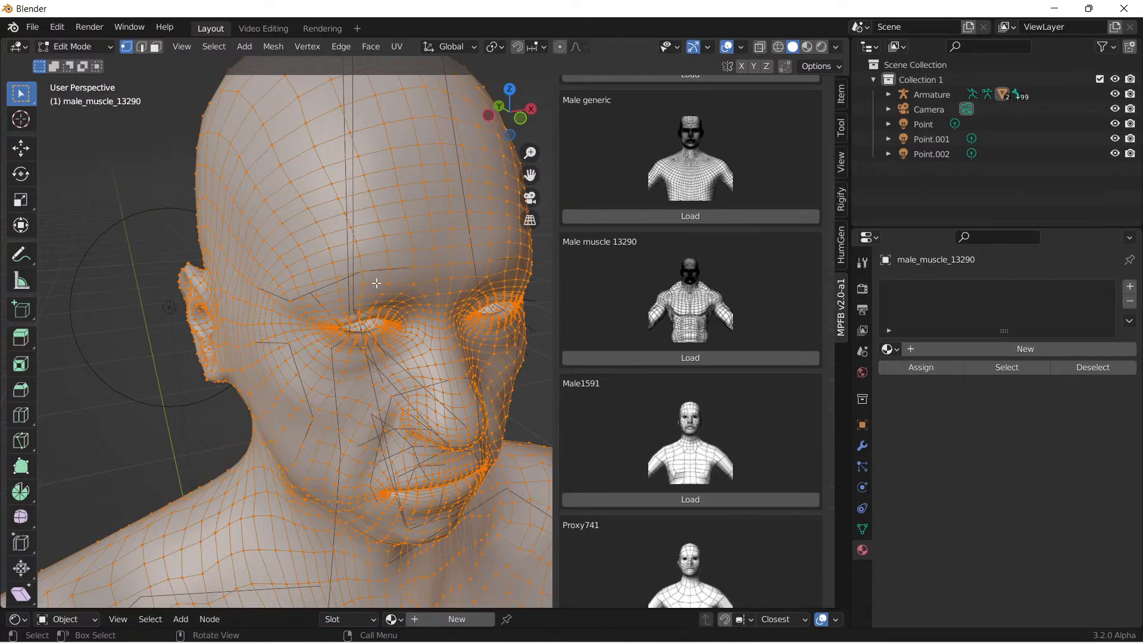
middle_click_drag(425, 369, 398, 310)
scroll(398, 287, "up", 2)
scroll(401, 356, "up", 4)
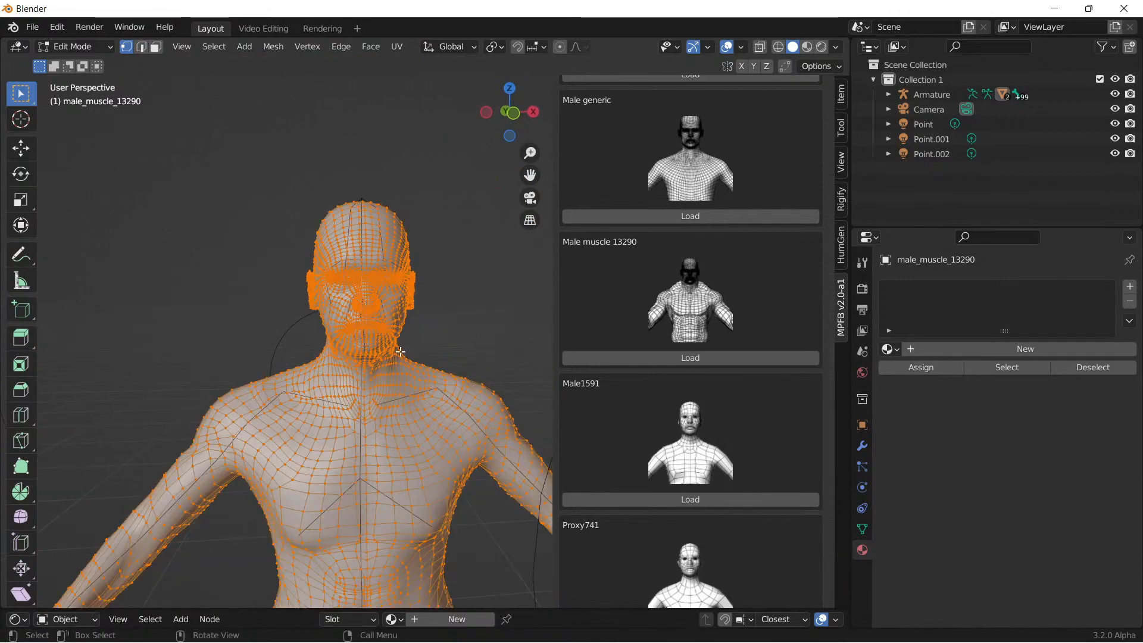
Step: Undo the Edit Mode switch and the selection of the male_muscle_13290 mesh
left_click(57, 26)
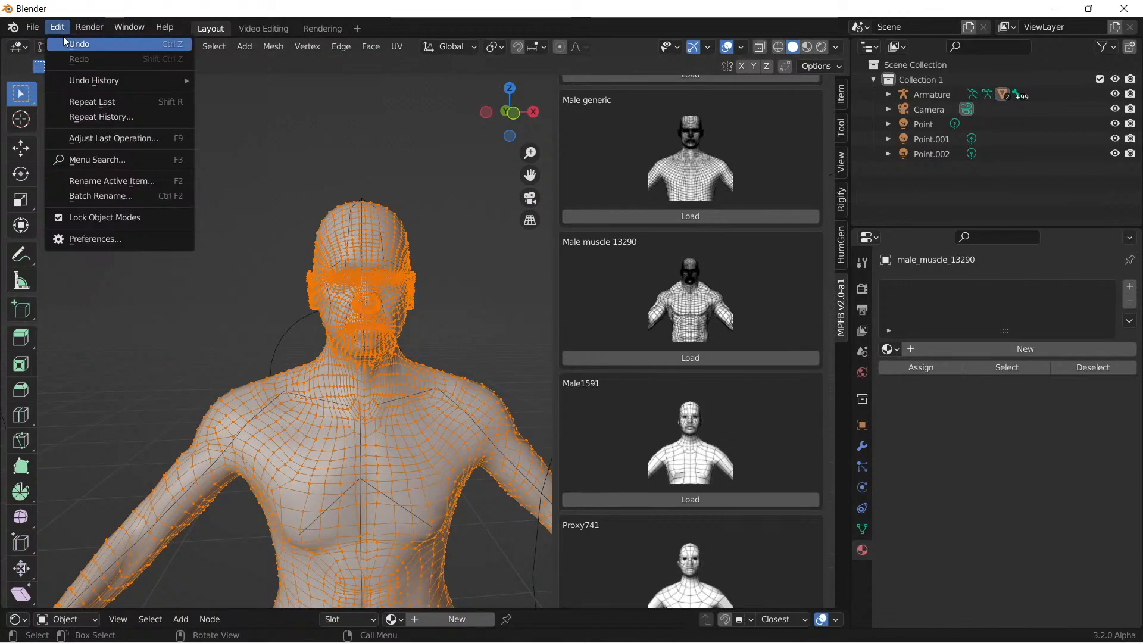
left_click(63, 38)
left_click(57, 27)
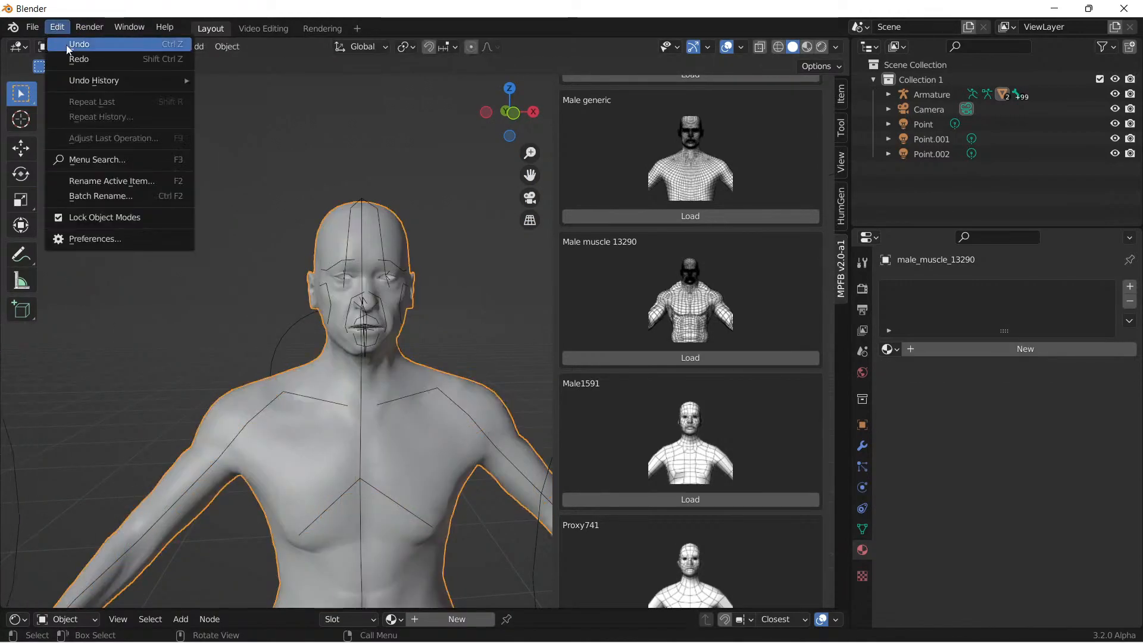
left_click(102, 45)
Step: Load the Male1591 topology onto the rigged human and inspect the face up close
scroll(709, 473, "down", 3)
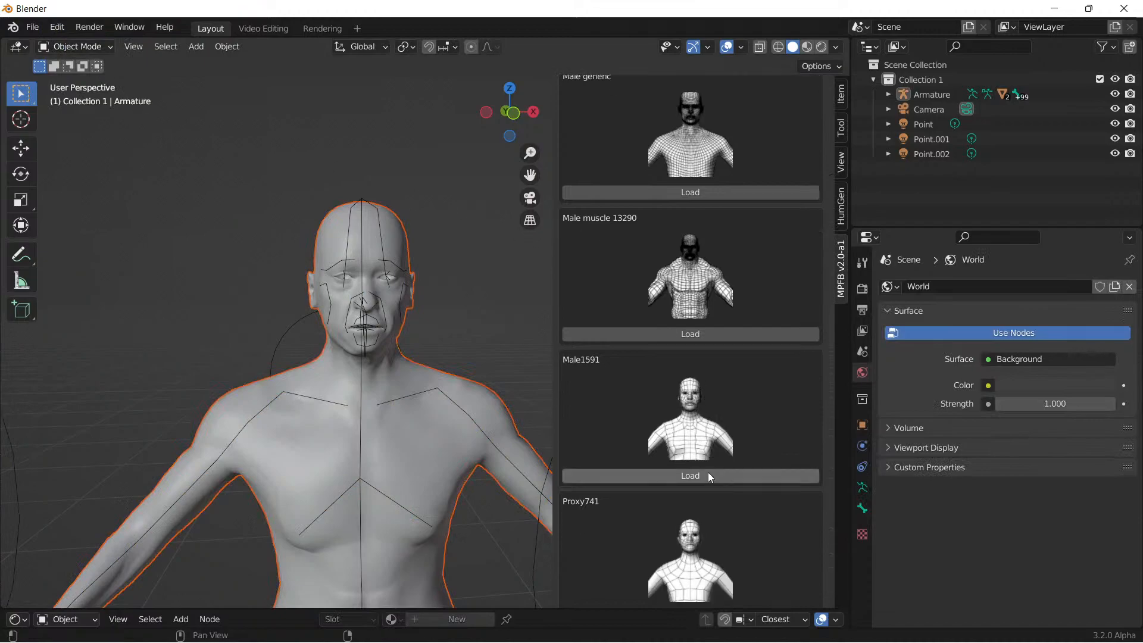
left_click(695, 429)
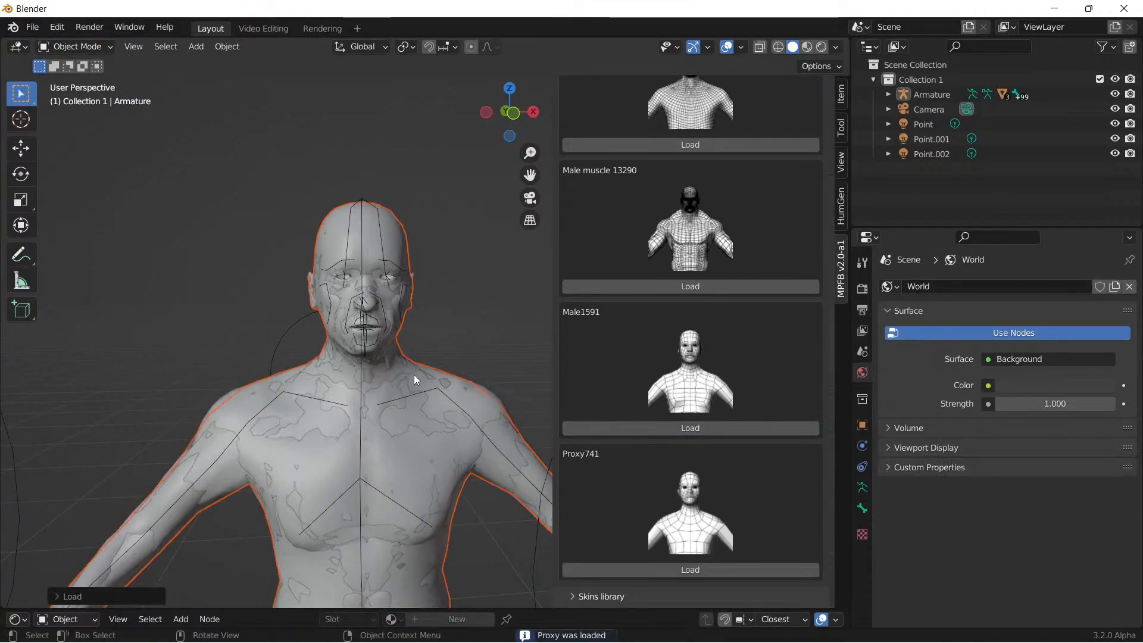
scroll(378, 360, "up", 2)
scroll(328, 326, "up", 4)
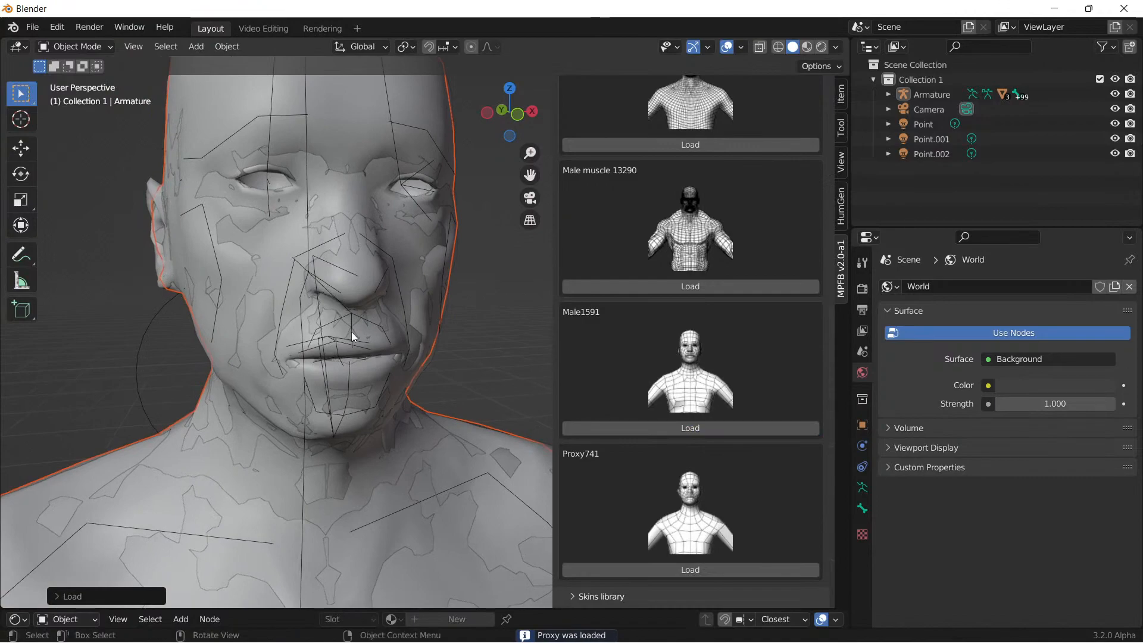
scroll(351, 323, "down", 3)
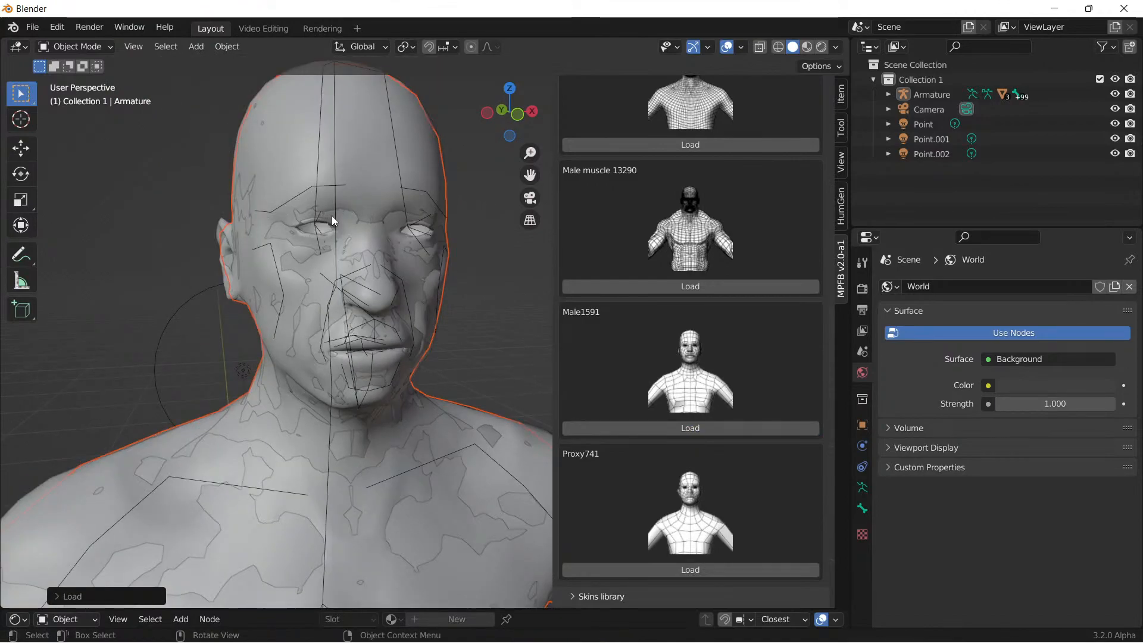
Step: Switch the armature to Edit Mode and back to Object Mode with the Male1591 topology loaded
left_click(104, 46)
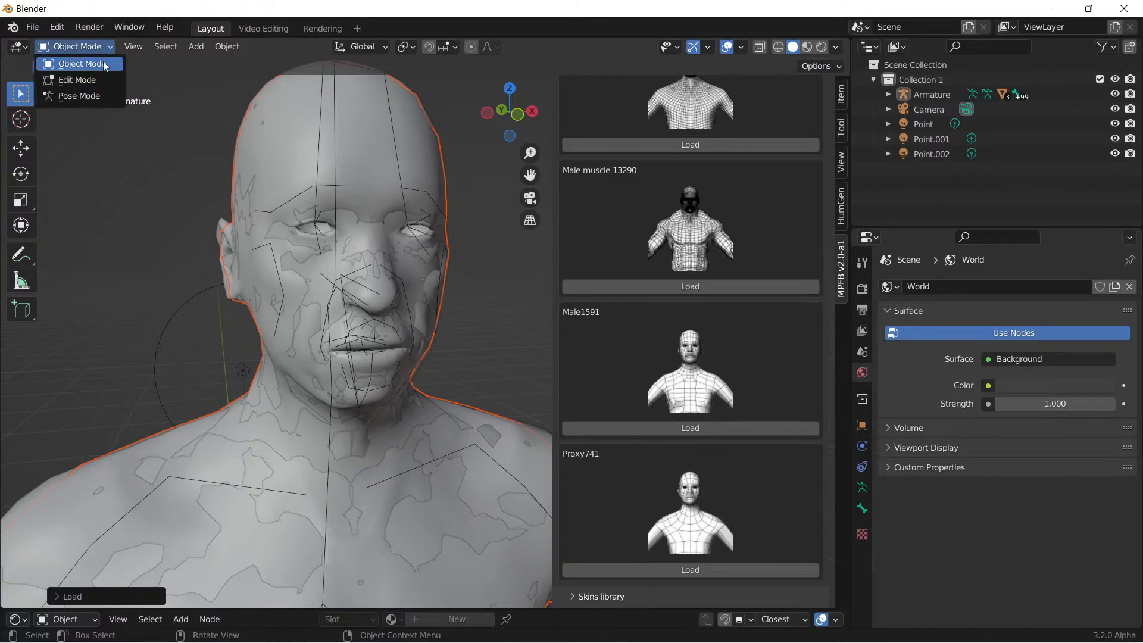
left_click(100, 79)
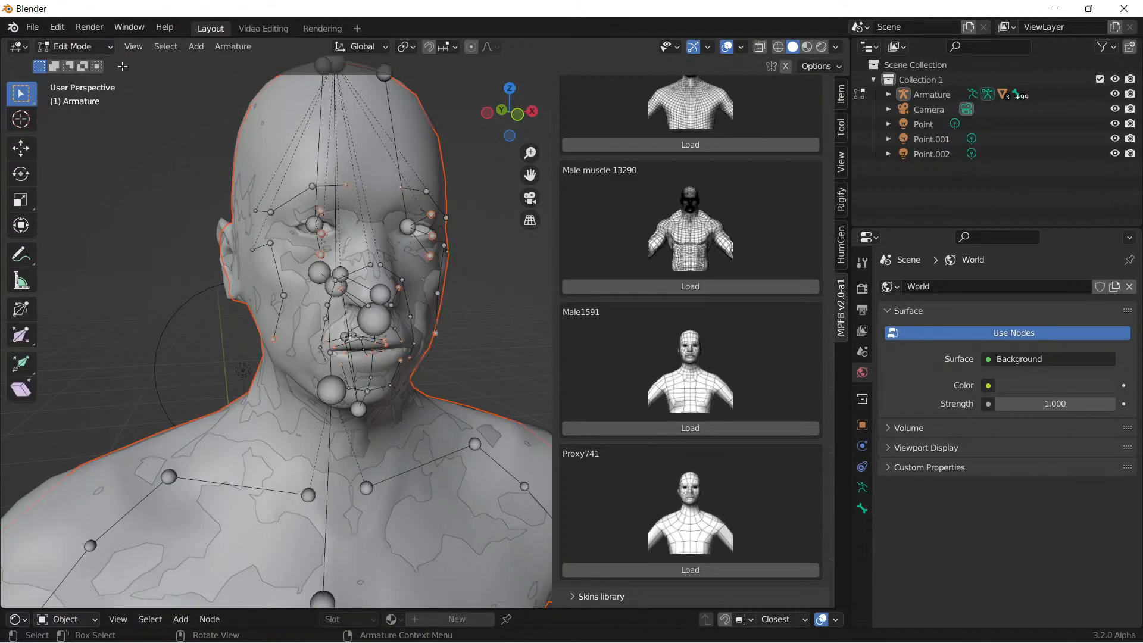
left_click(89, 46)
left_click(78, 66)
Step: Put the male_muscle_13290 mesh into Edit Mode and view where it overlaps the Male1591 topology on the face
left_click(293, 137)
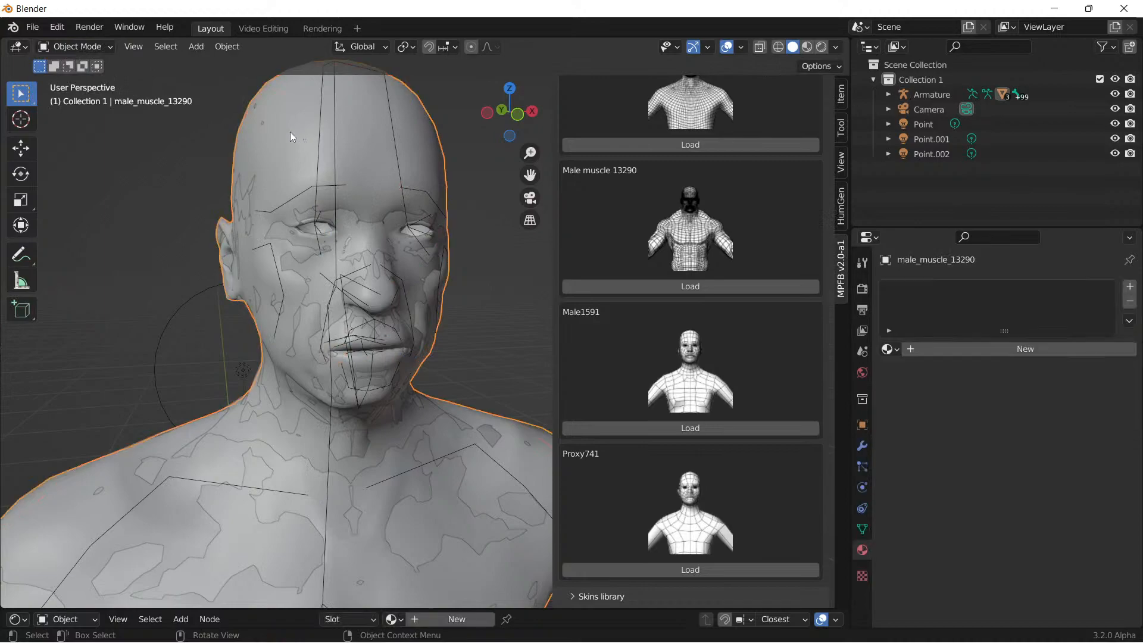
left_click(84, 47)
left_click(94, 77)
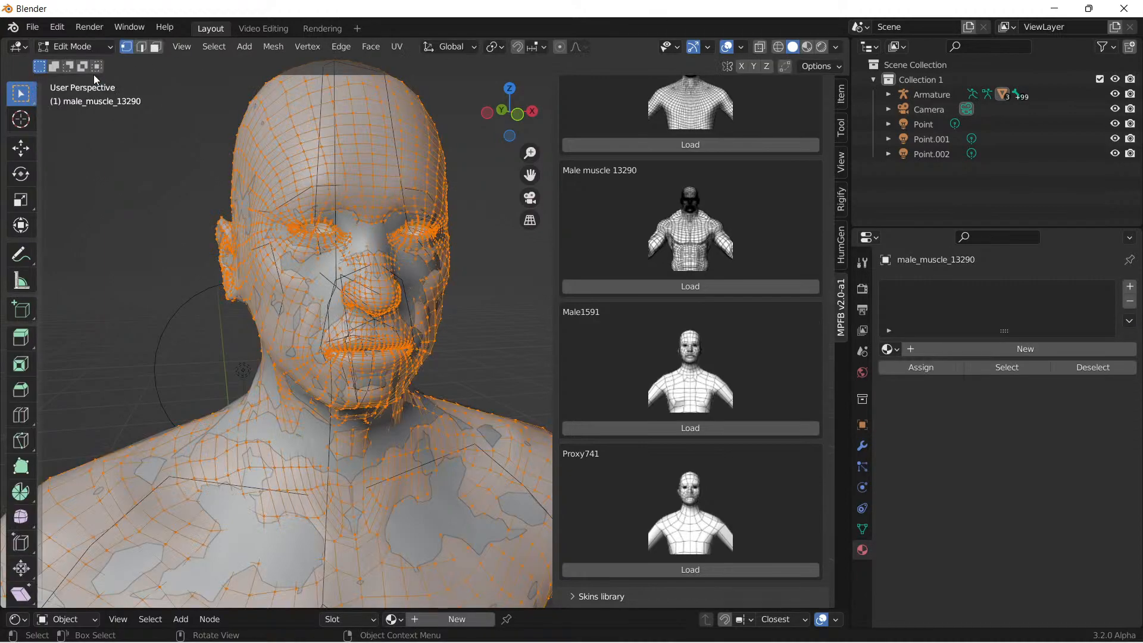
middle_click_drag(310, 202, 320, 243)
scroll(309, 238, "up", 2)
scroll(316, 256, "up", 3)
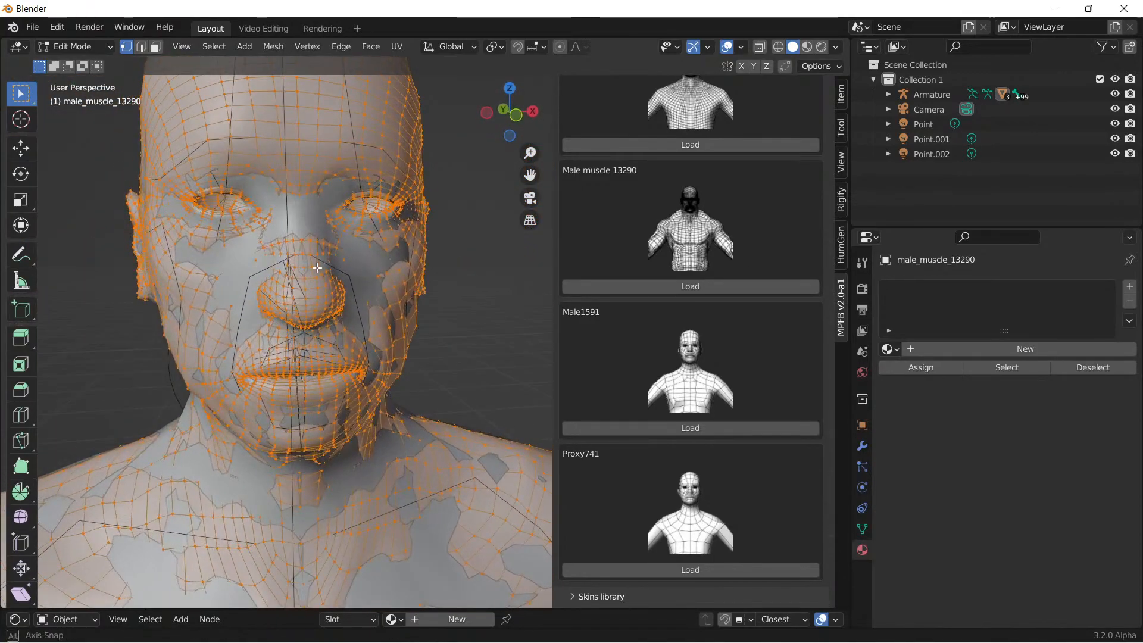
Step: Undo the mode switches, the mesh selection and the loading of the Male1591 topology
left_click(61, 28)
left_click(67, 45)
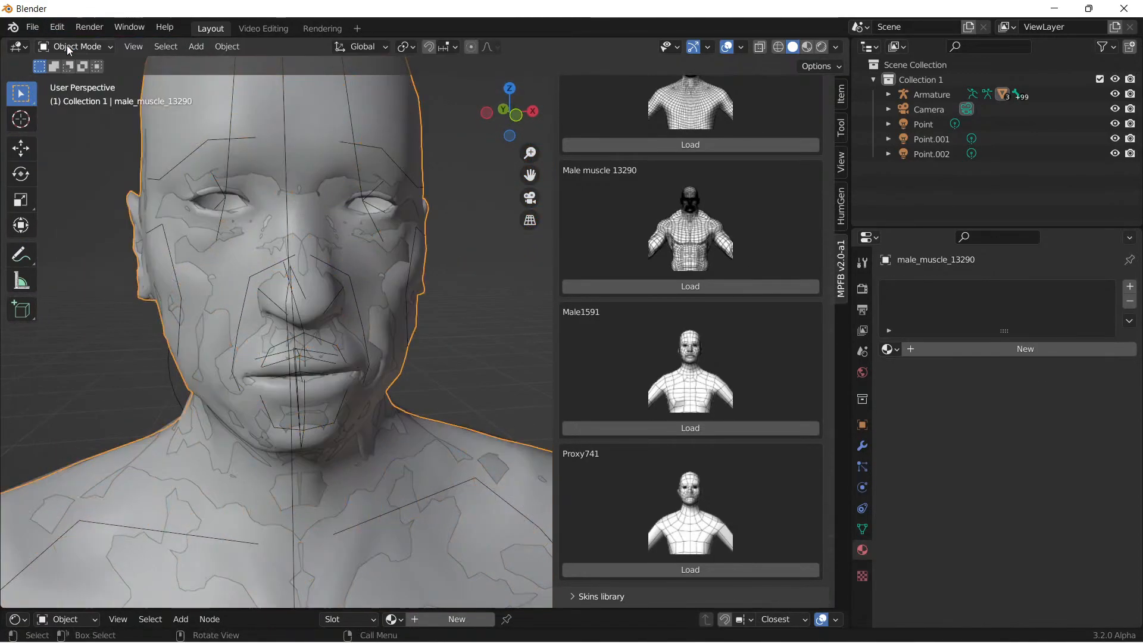
left_click(57, 27)
left_click(60, 41)
left_click(58, 28)
left_click(59, 43)
left_click(57, 28)
left_click(58, 42)
left_click(57, 29)
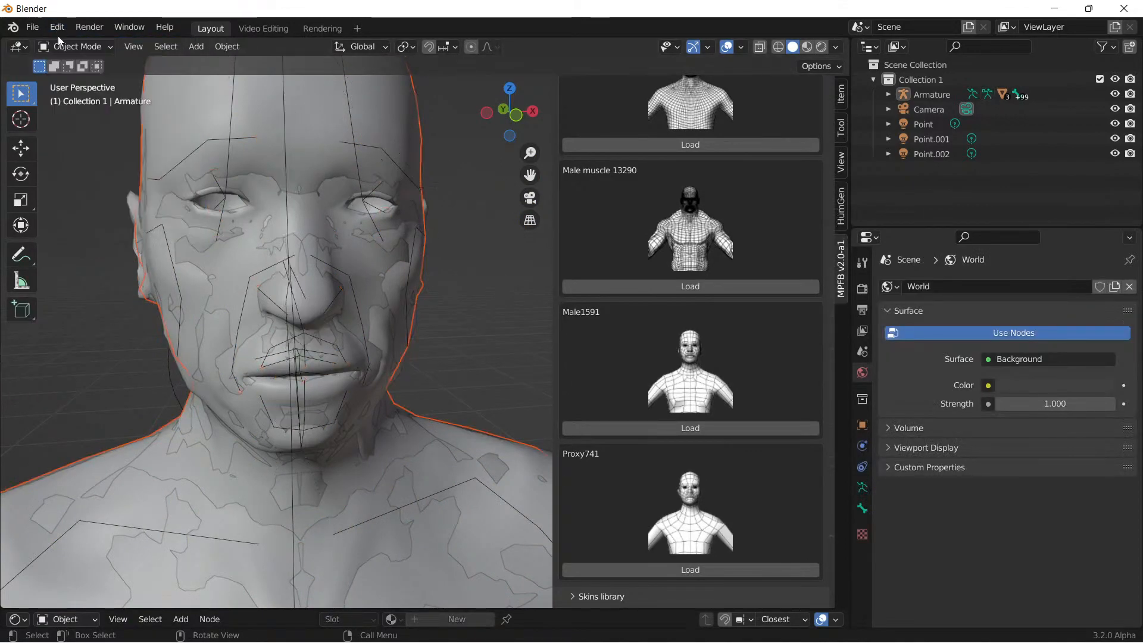
left_click(59, 43)
left_click(57, 28)
left_click(59, 43)
left_click(57, 27)
left_click(66, 45)
left_click(57, 28)
left_click(65, 44)
left_click(57, 27)
left_click(68, 47)
Step: Undo further back to the human without the Male muscle 13290 topology and the rig
left_click(57, 27)
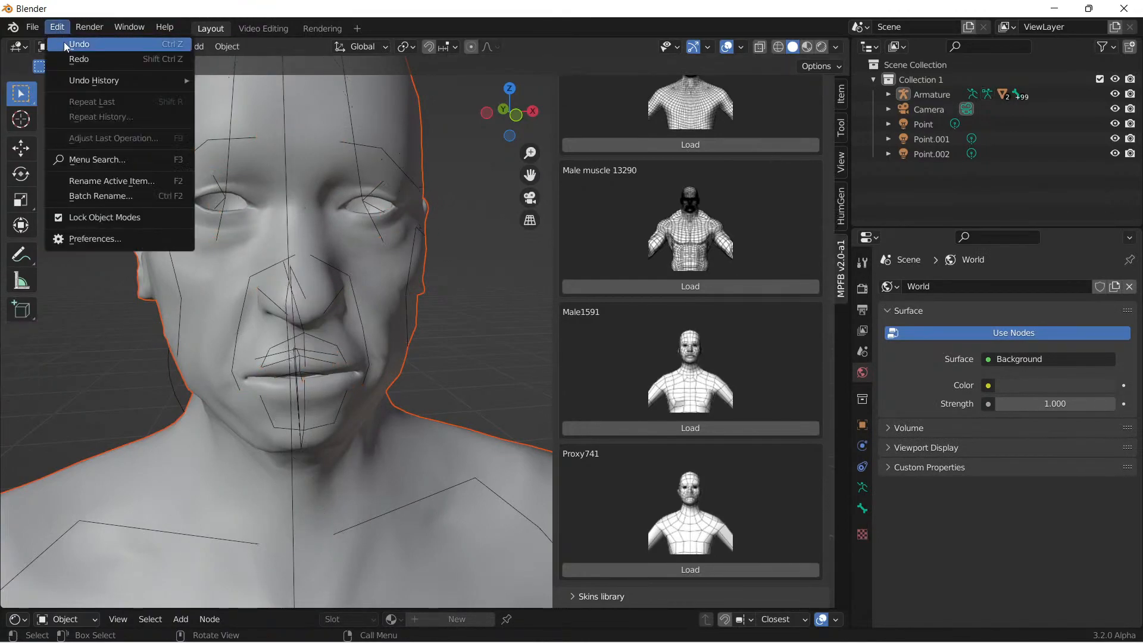
left_click(64, 42)
left_click(57, 27)
left_click(59, 43)
left_click(58, 28)
Step: Add a rigify rig with imported weights to the human
mouse_move(470, 241)
middle_mouse_down("shift")
mouse_move(469, 216)
mouse_move(469, 229)
middle_mouse_up("shift")
scroll(759, 262, "up", 15)
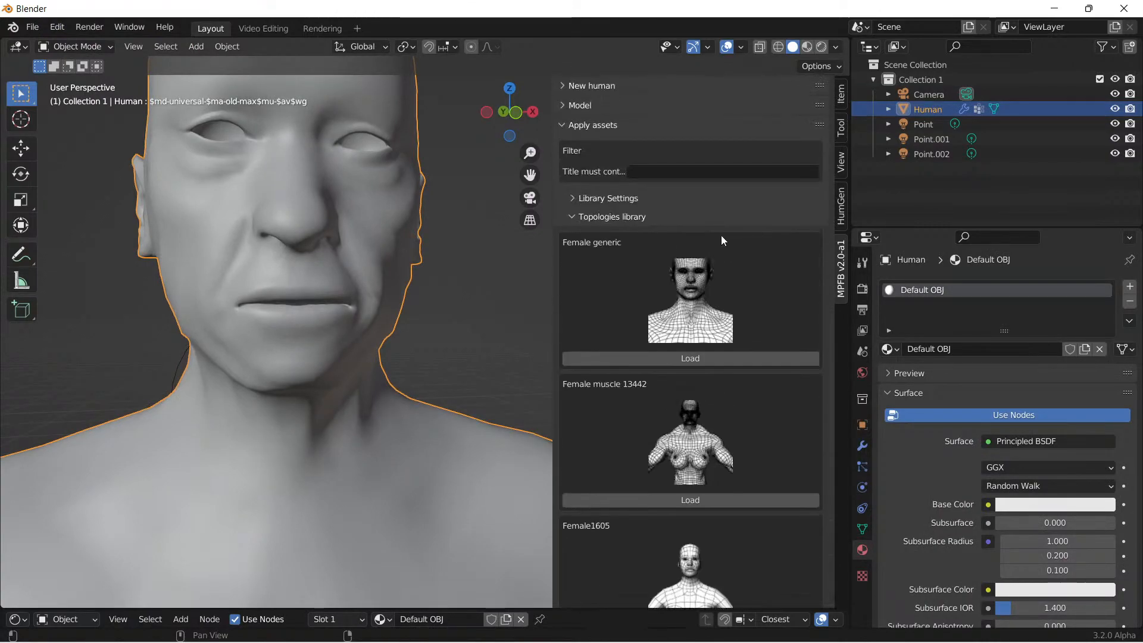
scroll(723, 238, "down", 15)
scroll(708, 434, "down", 1)
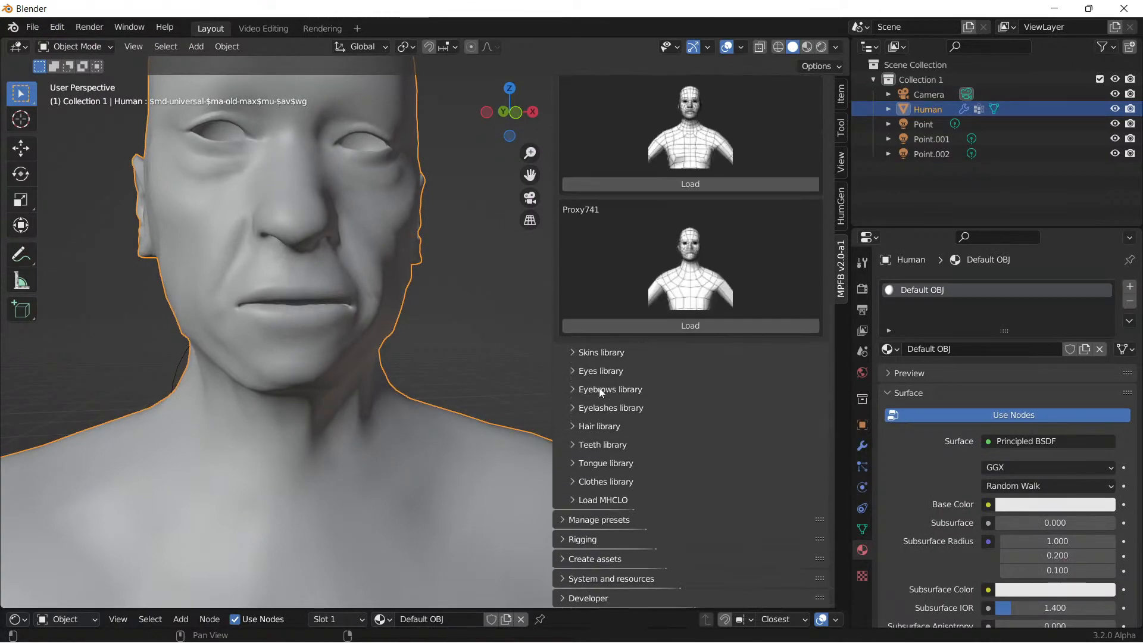
left_click(562, 538)
scroll(659, 510, "down", 3)
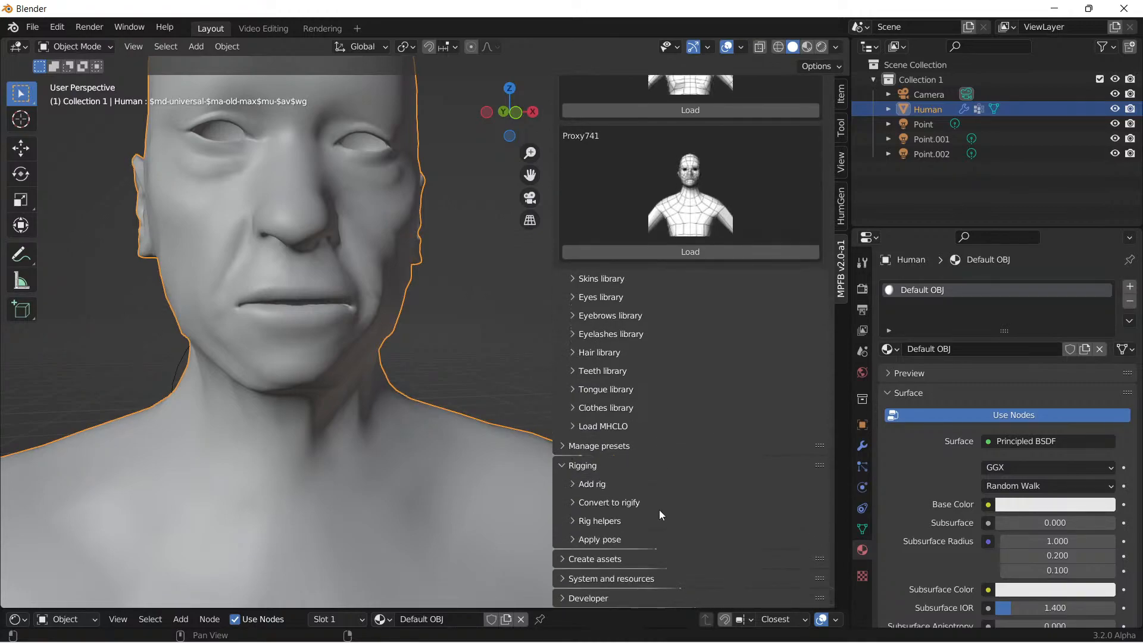
left_click(568, 483)
scroll(656, 486, "down", 2)
scroll(656, 486, "down", 3)
left_click(699, 451)
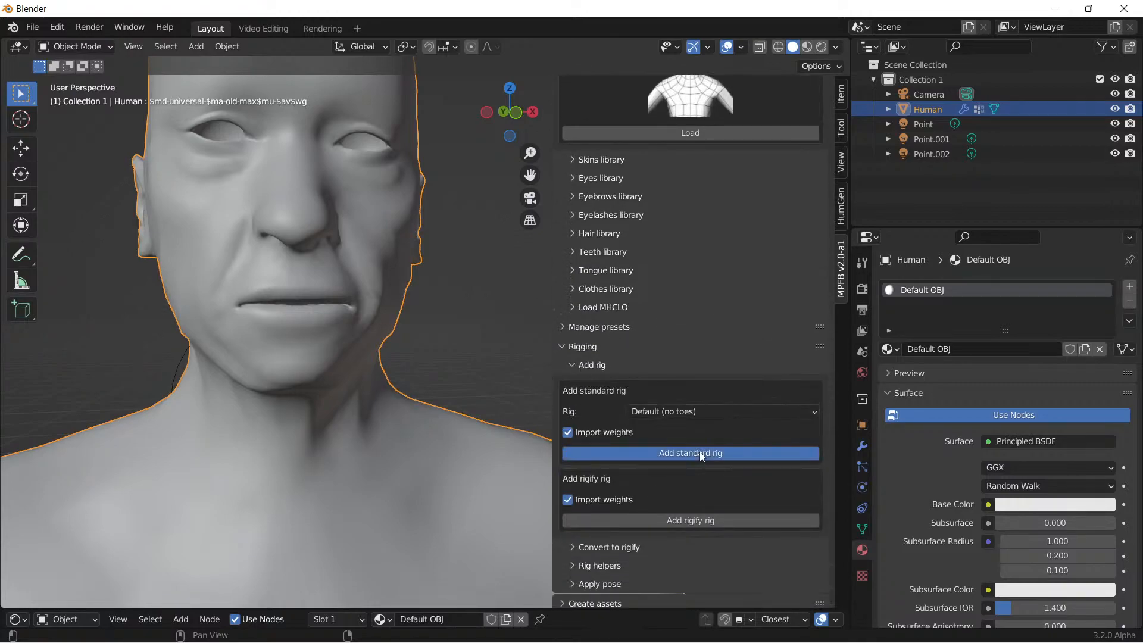
left_click(450, 302)
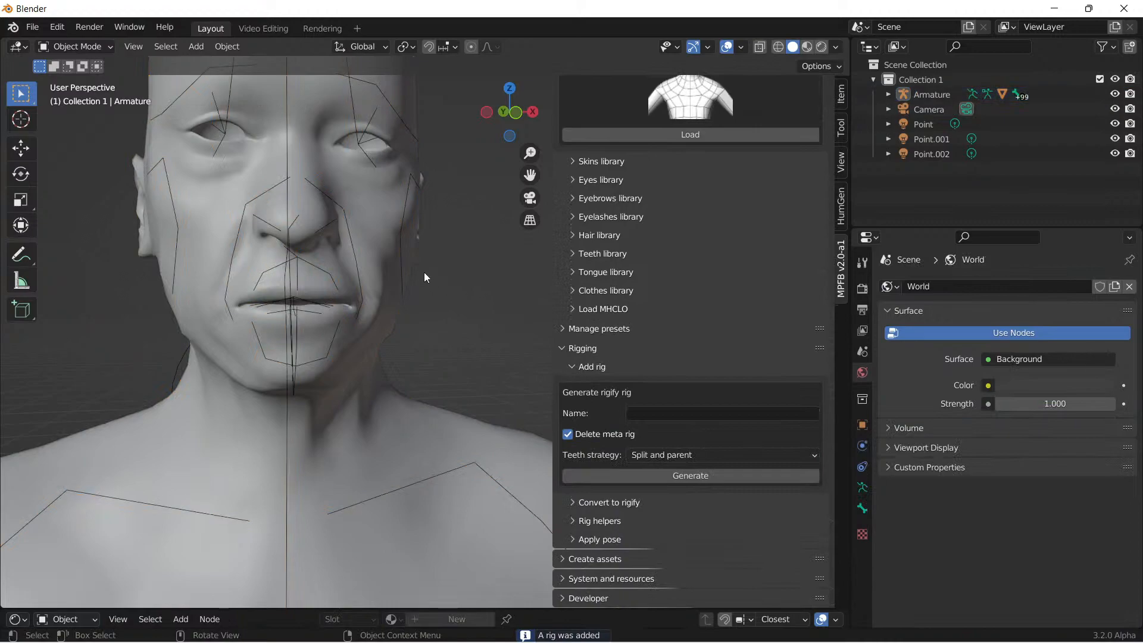
Step: Select the Human mesh and load the Proxy741 topology onto it
left_click(390, 304)
scroll(652, 287, "up", 10)
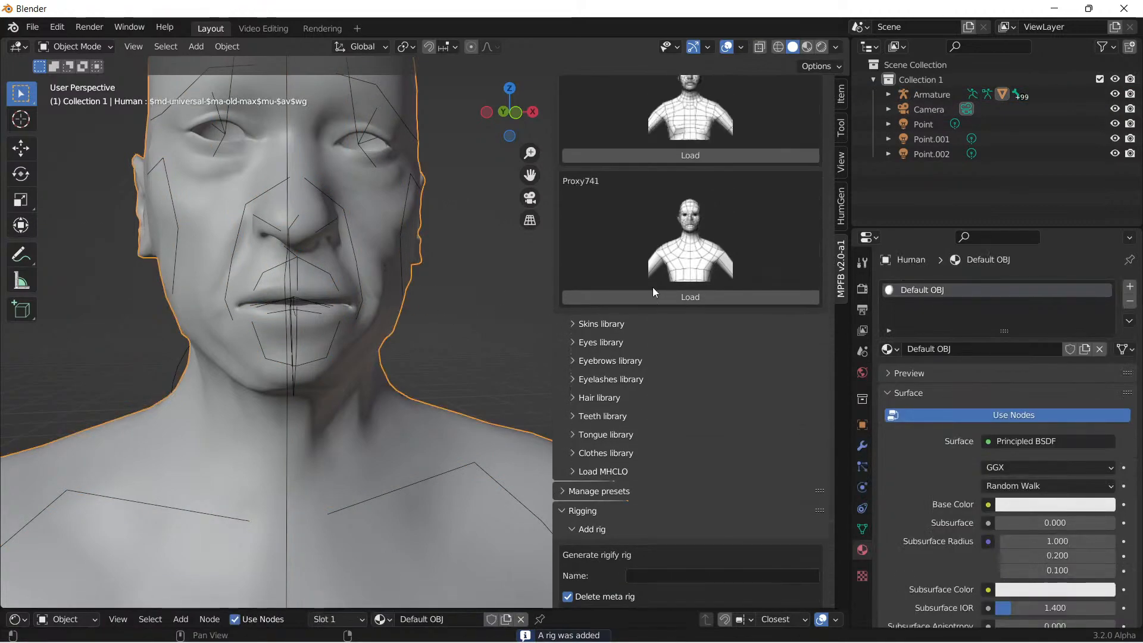
left_click(695, 393)
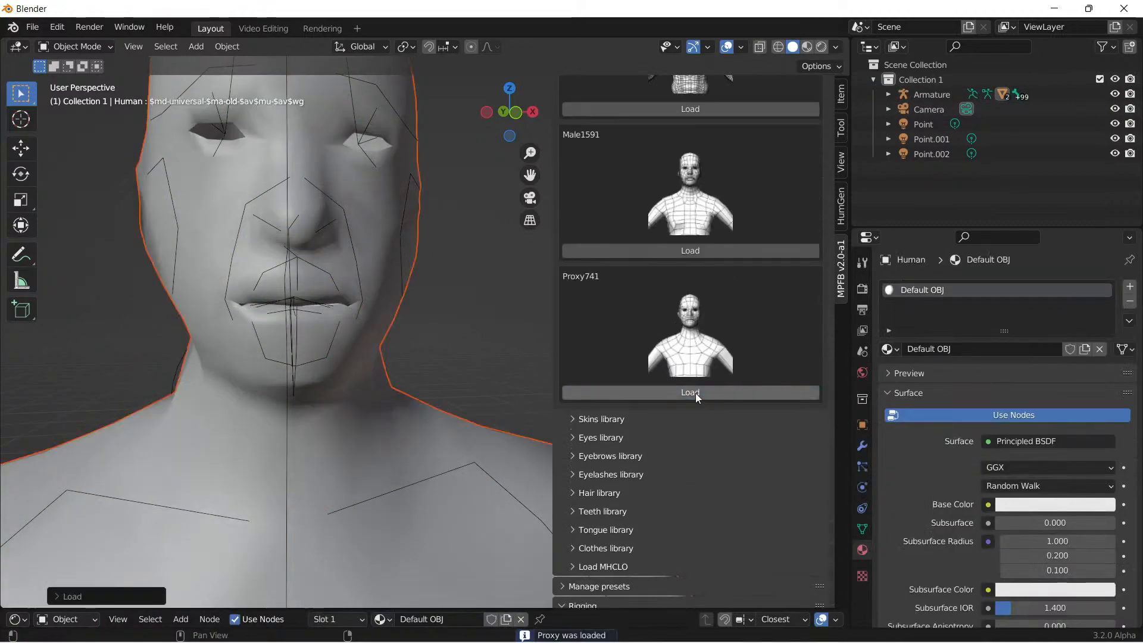
Step: Examine the Proxy741 topology on the human's face and upper body from several angles
scroll(426, 327, "down", 3)
scroll(386, 310, "up", 5)
mouse_move(386, 310)
middle_mouse_down()
mouse_move(413, 322)
mouse_move(387, 318)
middle_mouse_up()
scroll(384, 317, "down", 3)
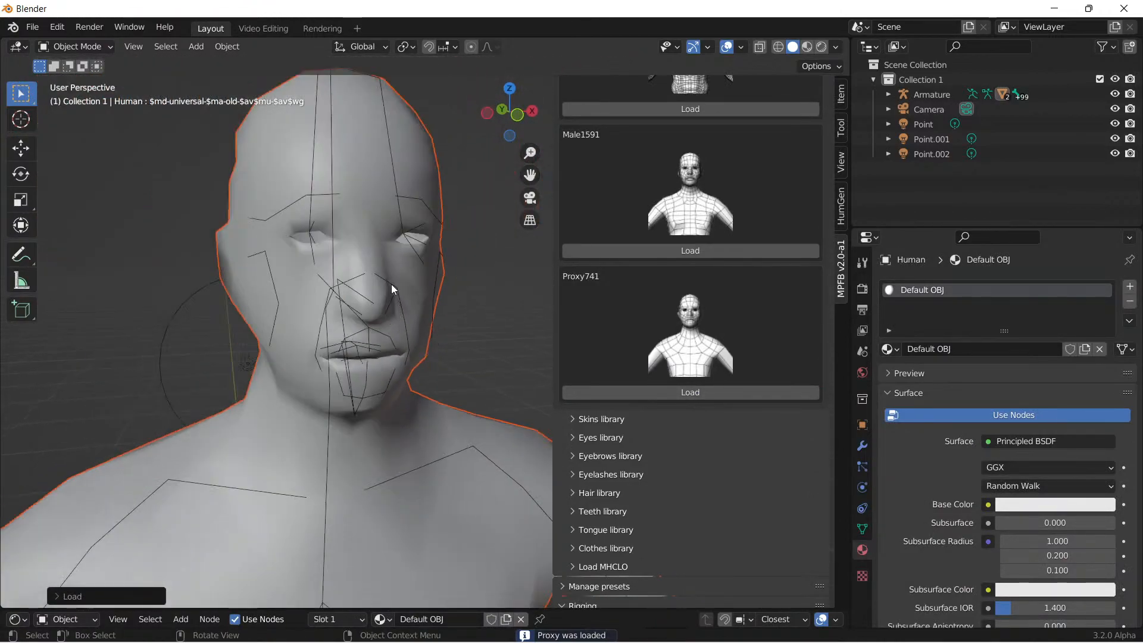
scroll(385, 220, "up", 4)
mouse_move(369, 225)
middle_mouse_down()
mouse_move(393, 245)
mouse_move(393, 169)
mouse_move(322, 160)
mouse_move(287, 239)
mouse_move(359, 249)
mouse_move(375, 236)
mouse_move(363, 237)
middle_mouse_up()
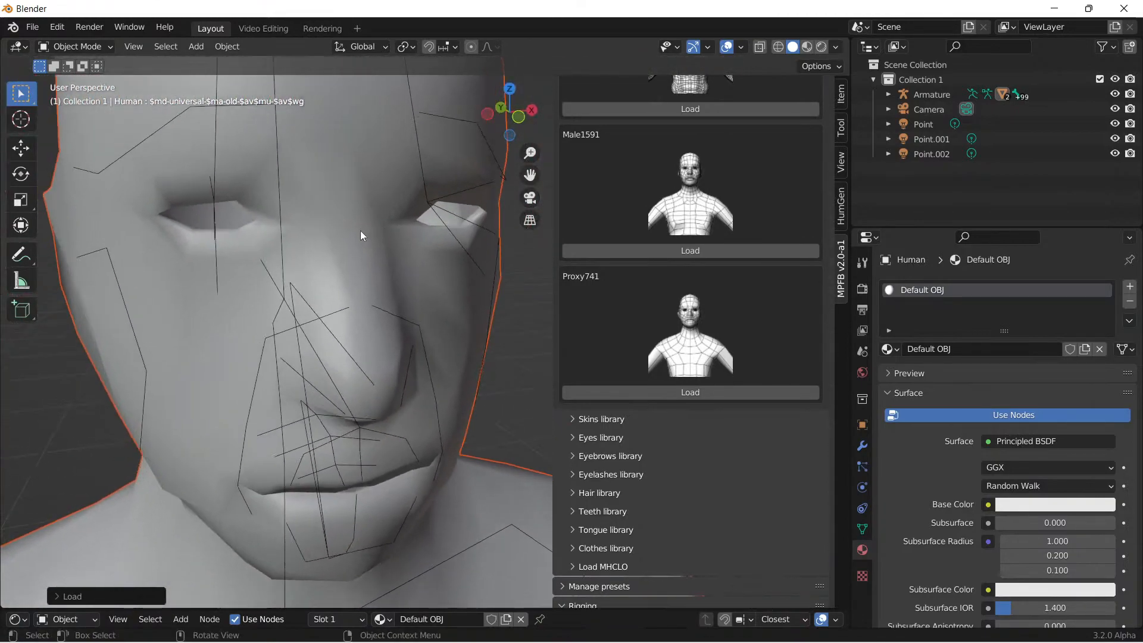
scroll(358, 225, "down", 2)
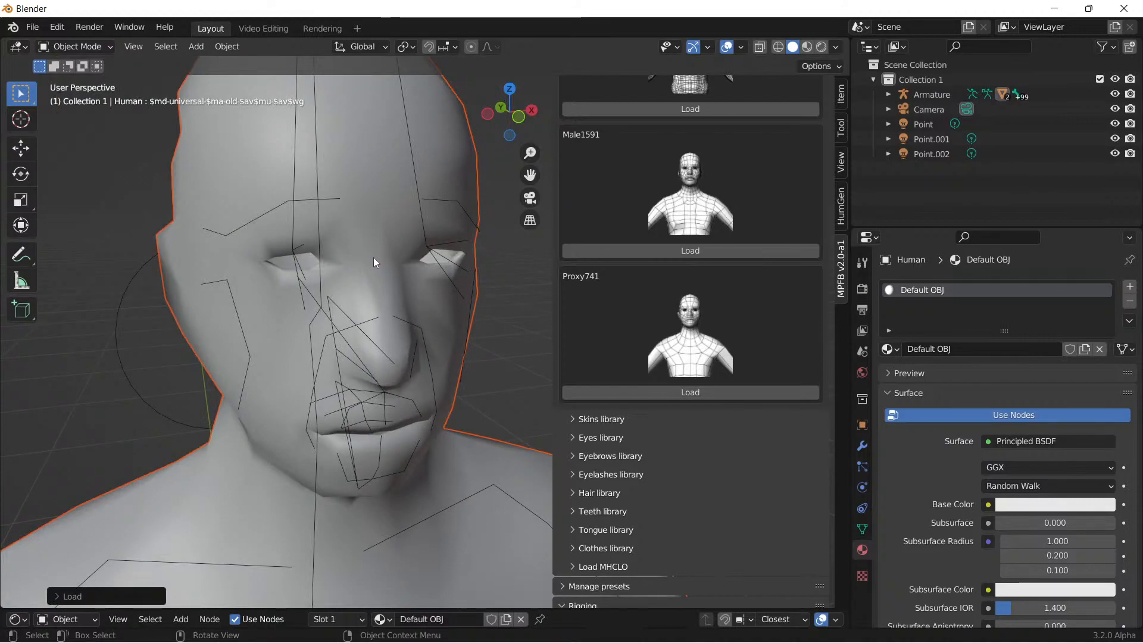
scroll(376, 262, "down", 4)
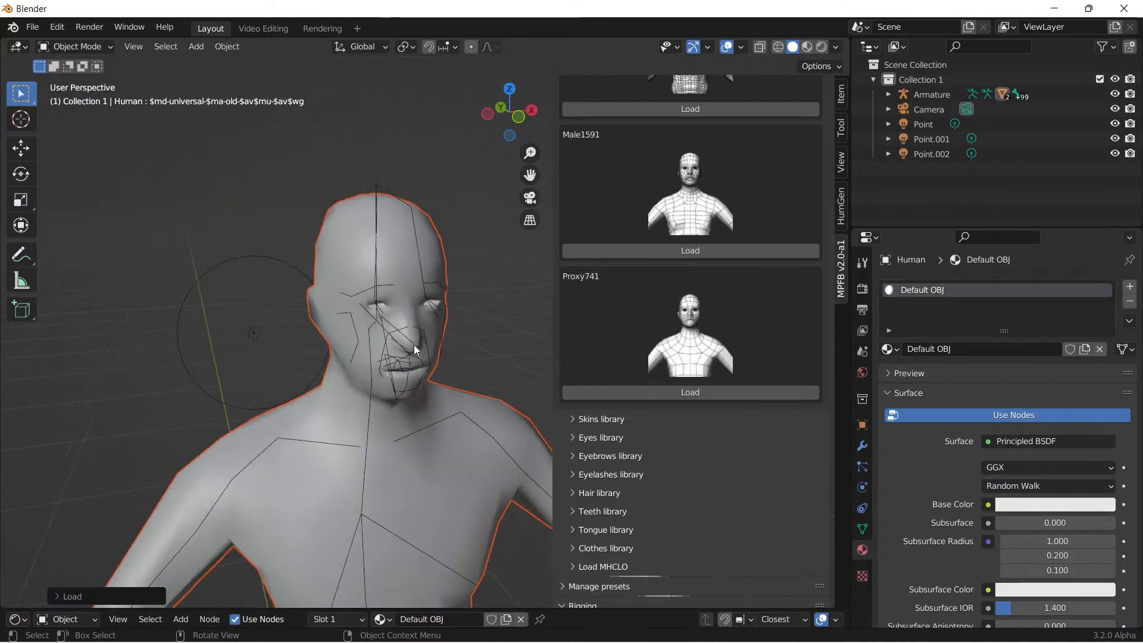
scroll(414, 345, "down", 3)
middle_click_drag(413, 345, 369, 280)
middle_click_drag(379, 320, 309, 368)
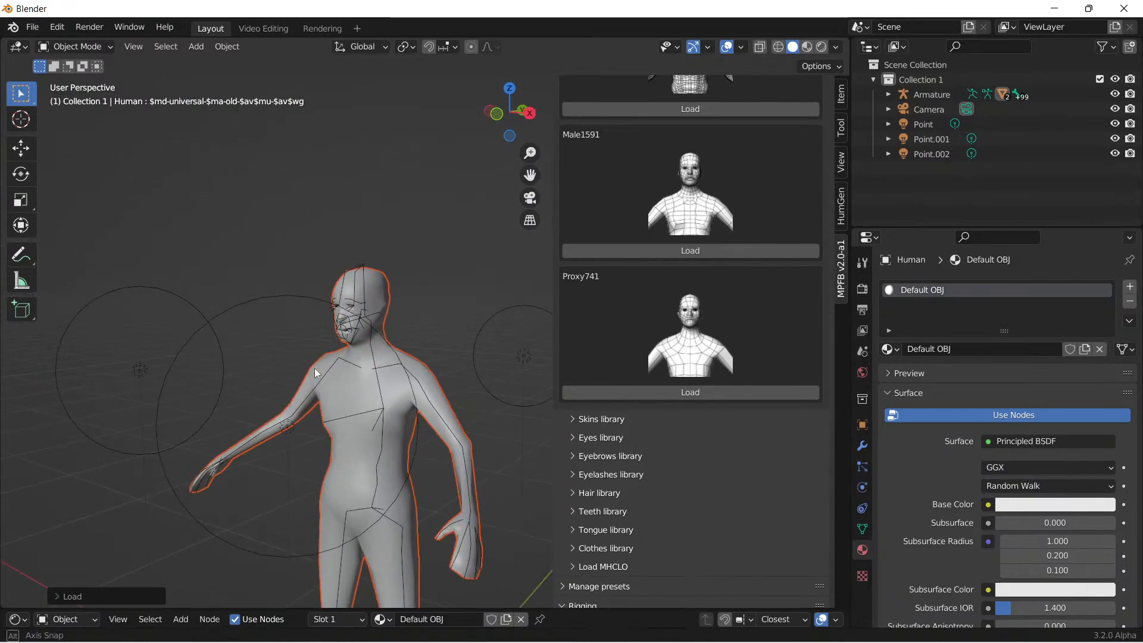
scroll(309, 368, "up", 5)
mouse_move(285, 285)
middle_mouse_down()
mouse_move(320, 298)
mouse_move(291, 293)
middle_mouse_up()
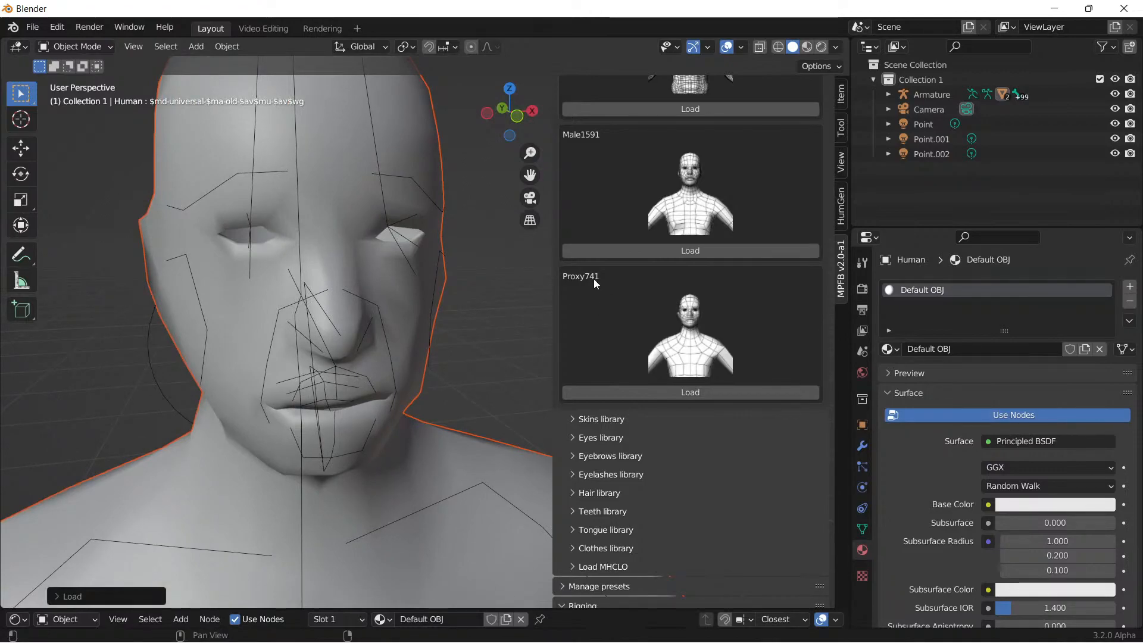
Step: Inspect the human's mesh wireframe on the head and chest in Edit Mode, and return to Object Mode
left_click(108, 49)
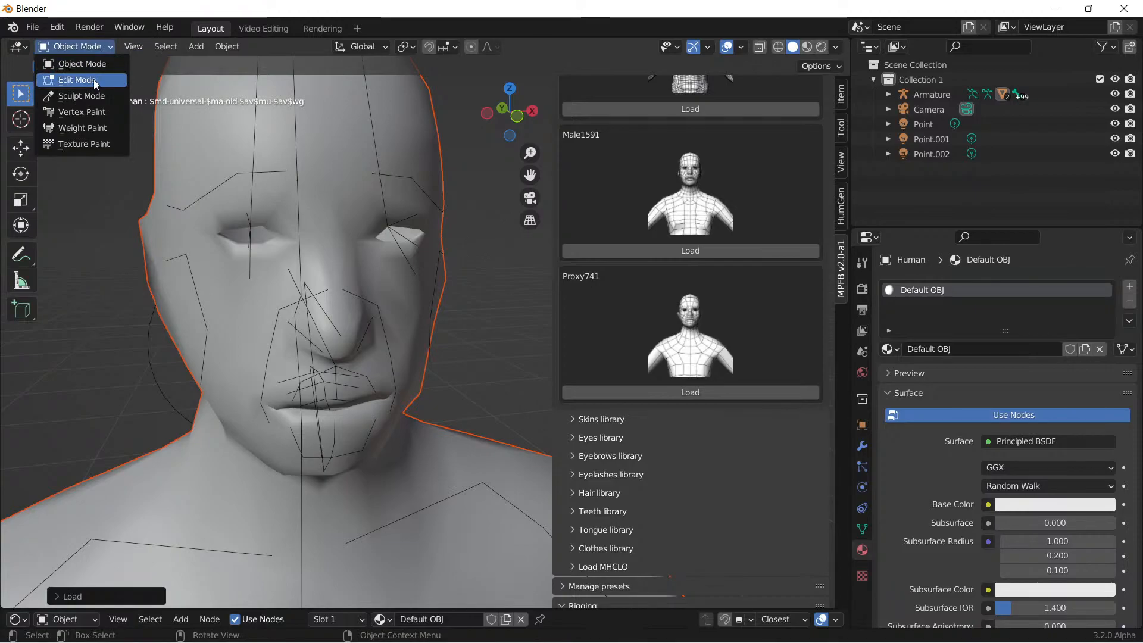
left_click(71, 82)
middle_click_drag(304, 278, 386, 307)
scroll(386, 307, "down", 3)
middle_click_drag(450, 338, 415, 285)
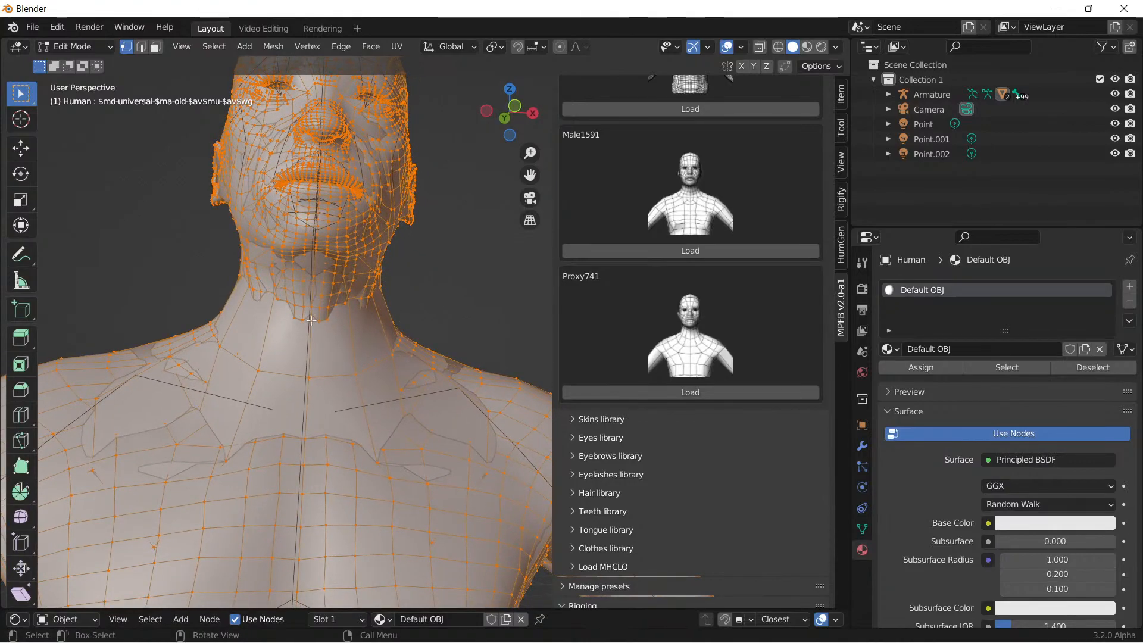
scroll(318, 410, "down", 3)
middle_click_drag(349, 434, 174, 135)
scroll(330, 406, "up", 5)
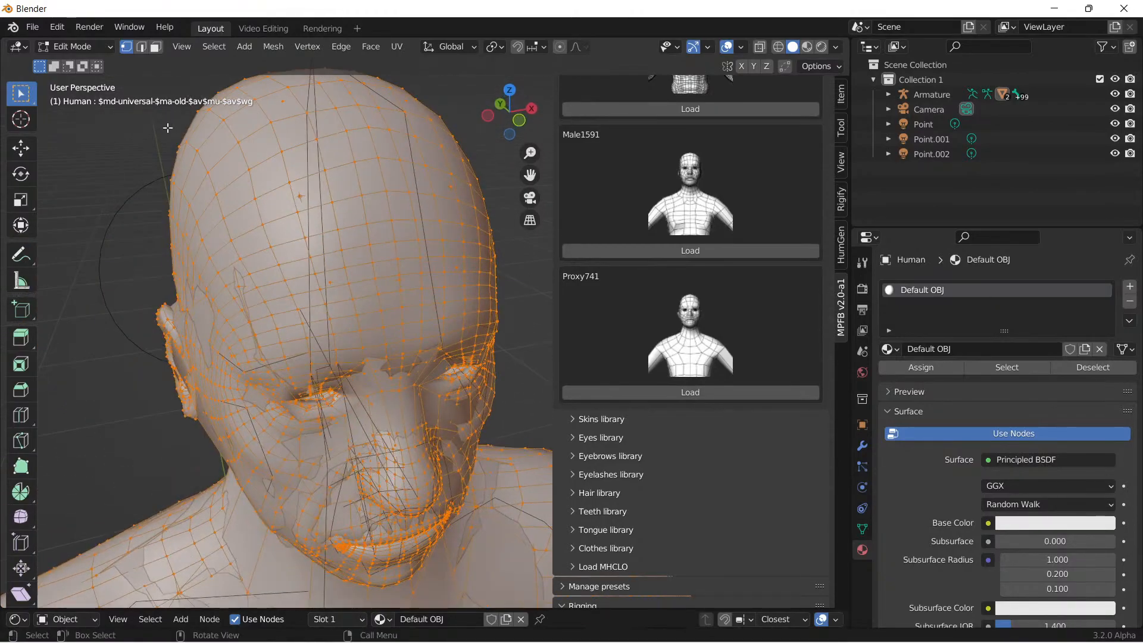
left_click(98, 47)
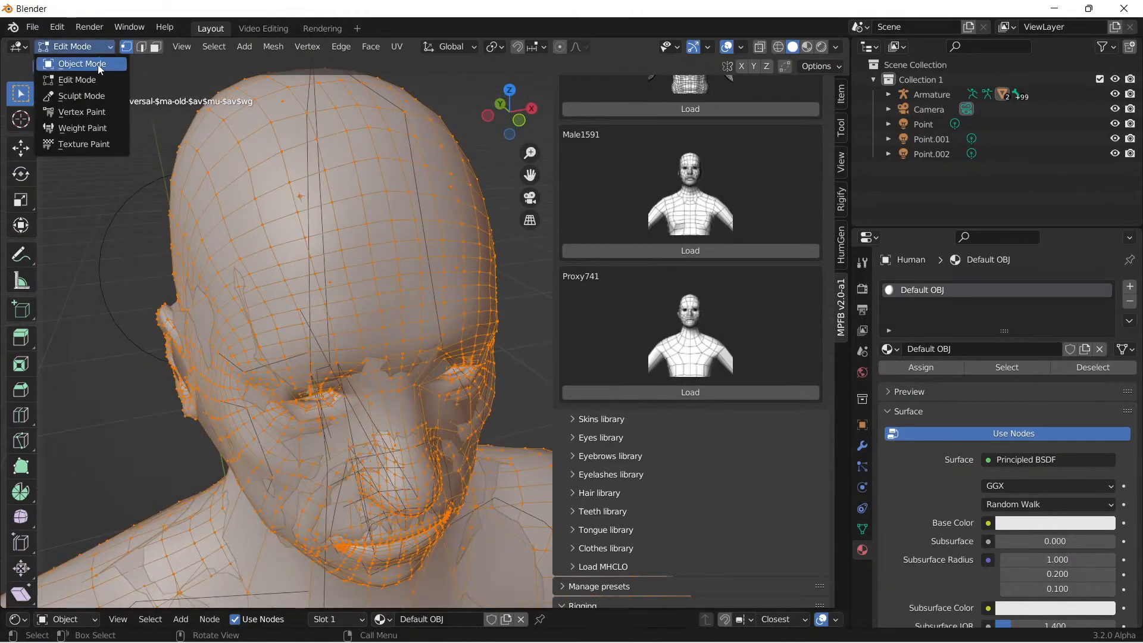
left_click(97, 66)
middle_click_drag(410, 324, 405, 299)
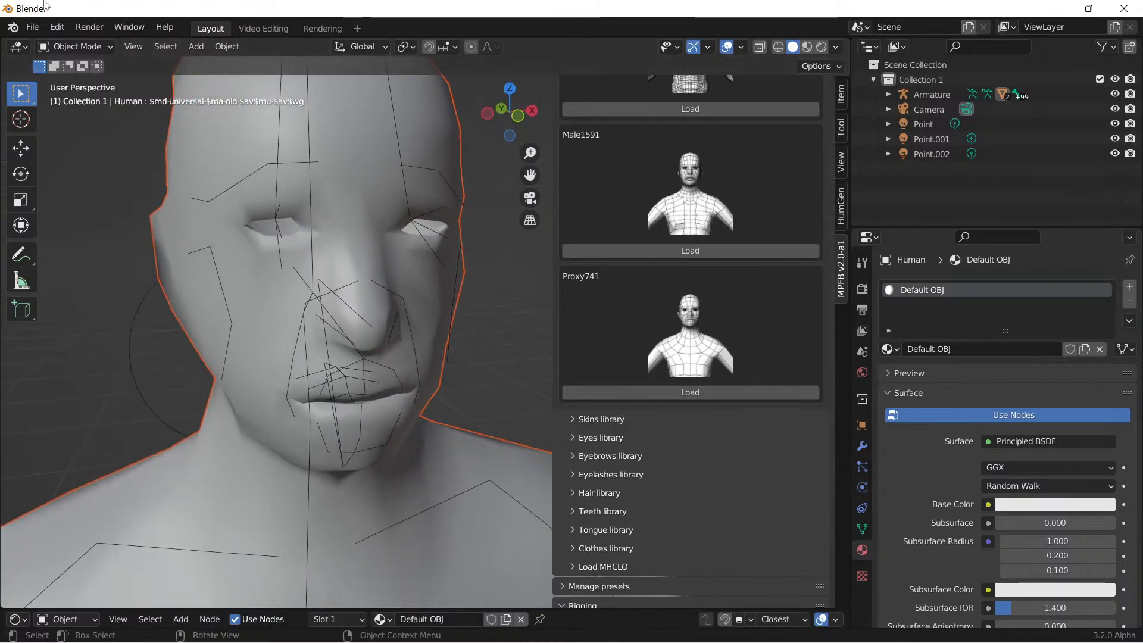
Step: Undo the mode switches and the loading of the Proxy741 topology
left_click(63, 27)
left_click(72, 43)
left_click(60, 27)
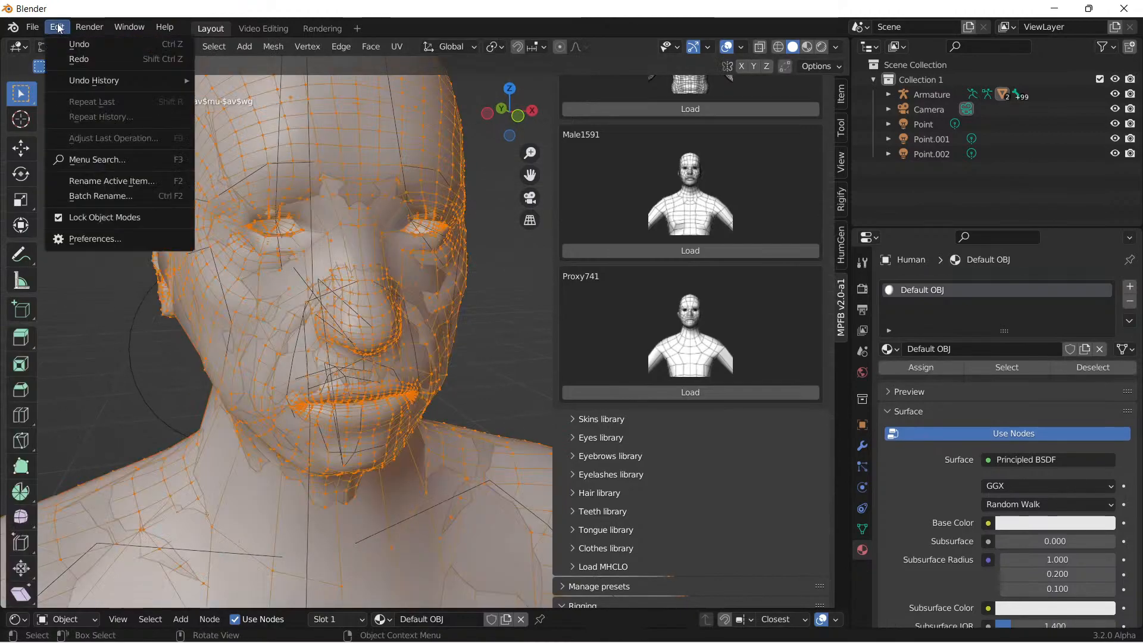
left_click(72, 43)
left_click(57, 27)
left_click(71, 43)
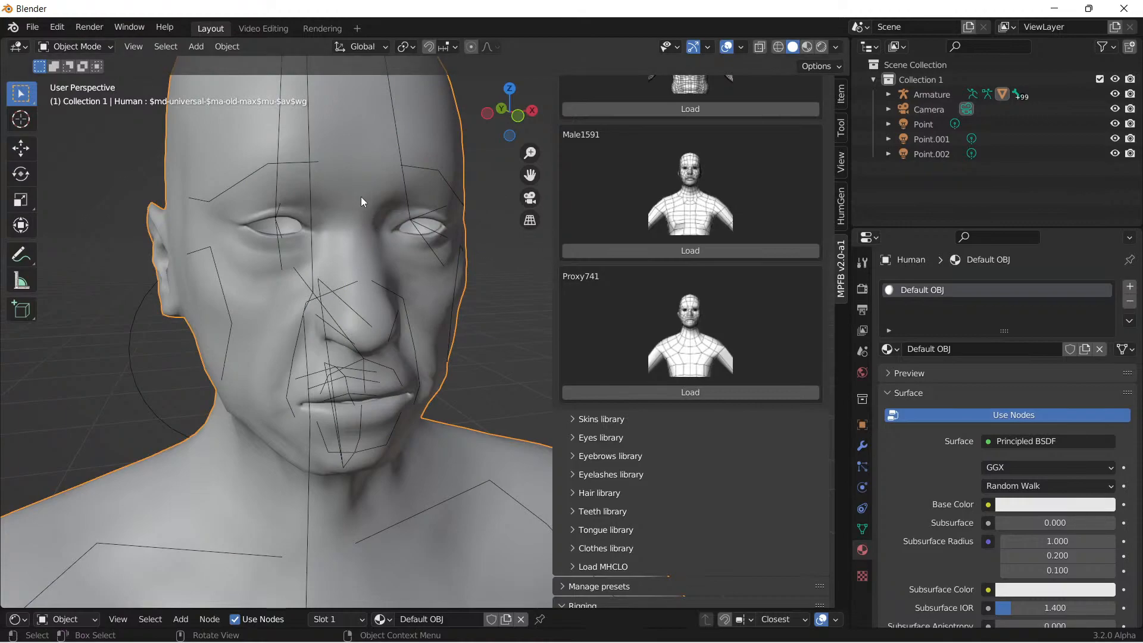
Step: Load the Male generic topology onto the human and check the face up close
scroll(757, 299, "up", 15)
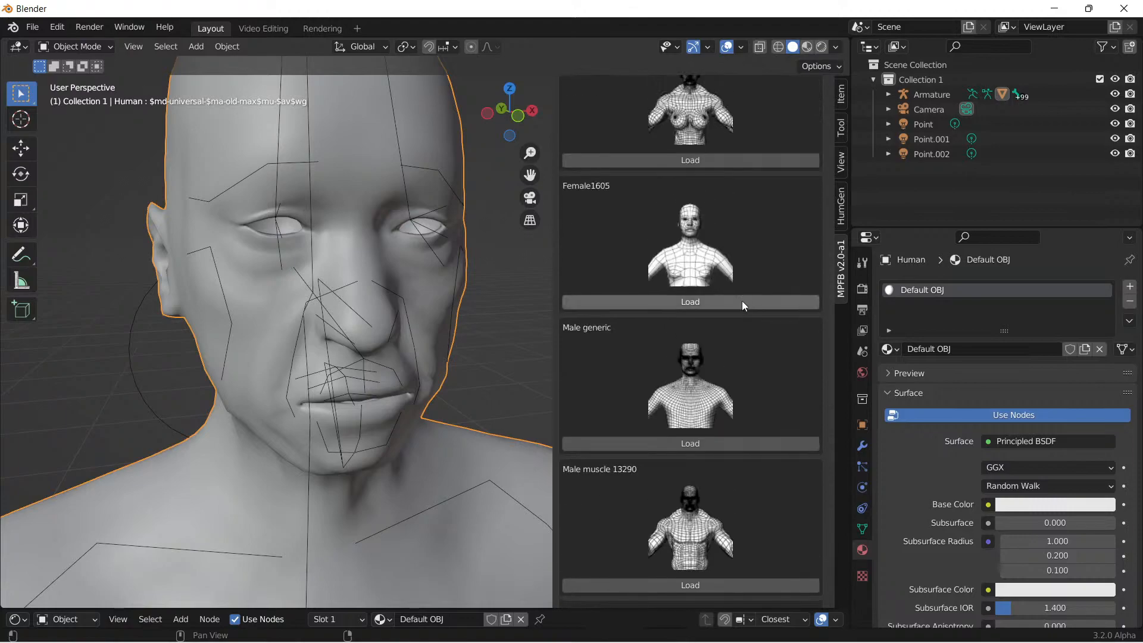
scroll(661, 280, "up", 12)
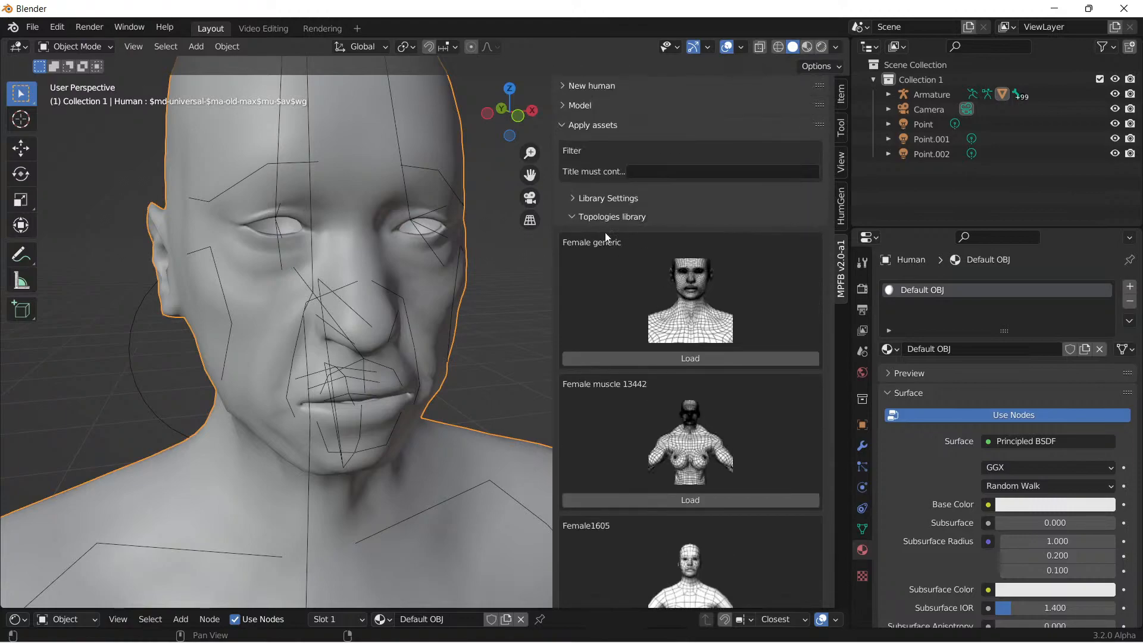
scroll(630, 322, "down", 15)
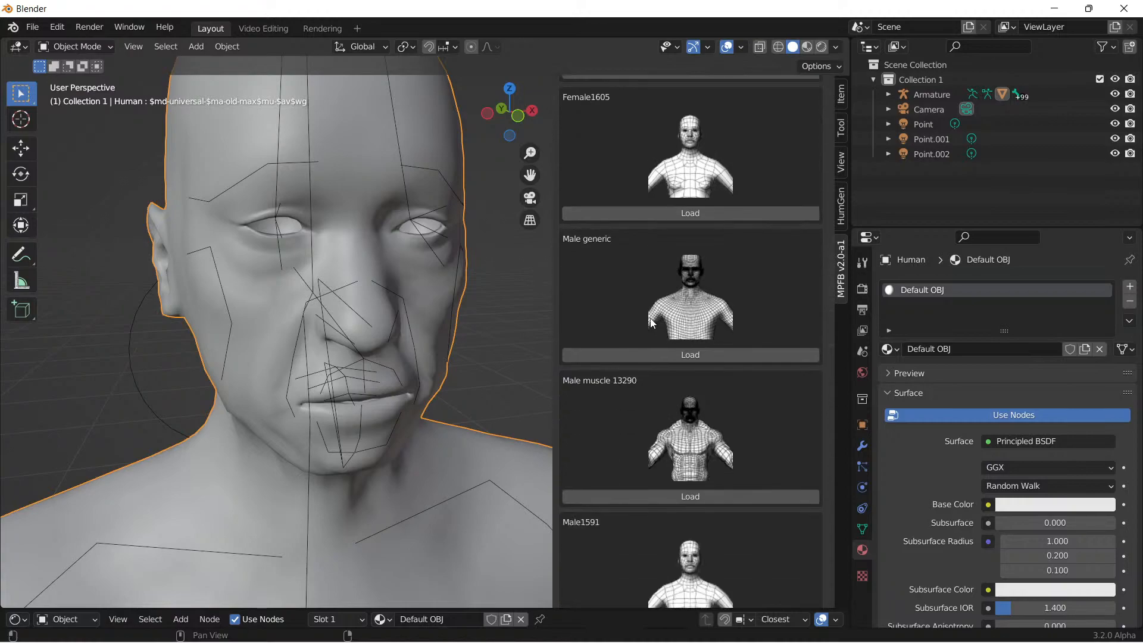
scroll(652, 324, "down", 2)
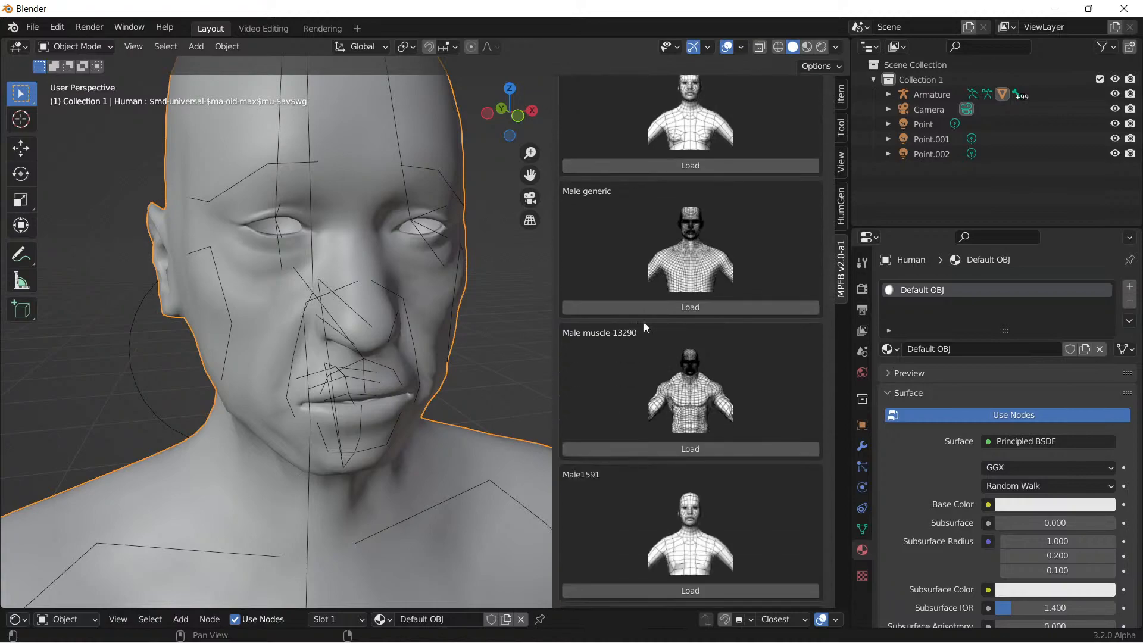
left_click(694, 309)
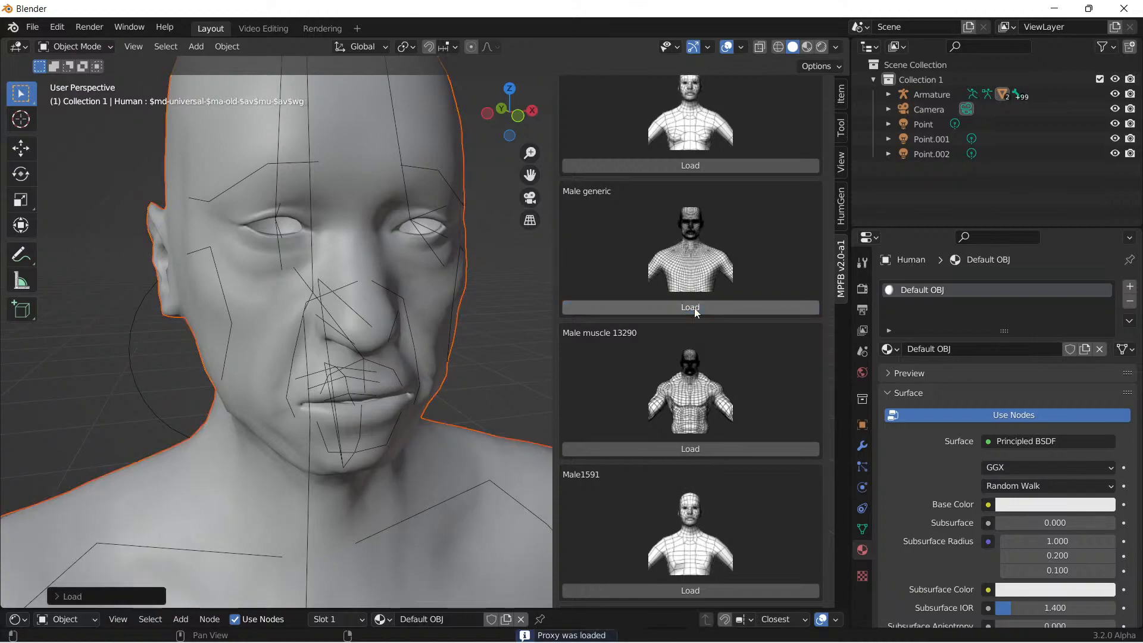
middle_click_drag(287, 249, 349, 287)
scroll(352, 288, "up", 6)
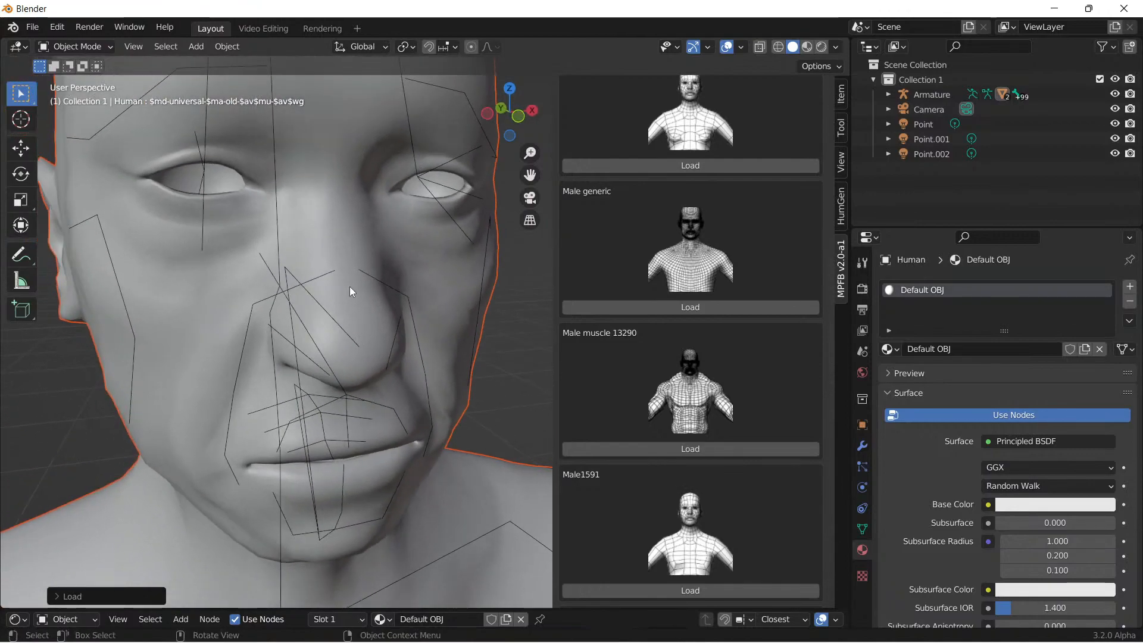
scroll(349, 287, "down", 2)
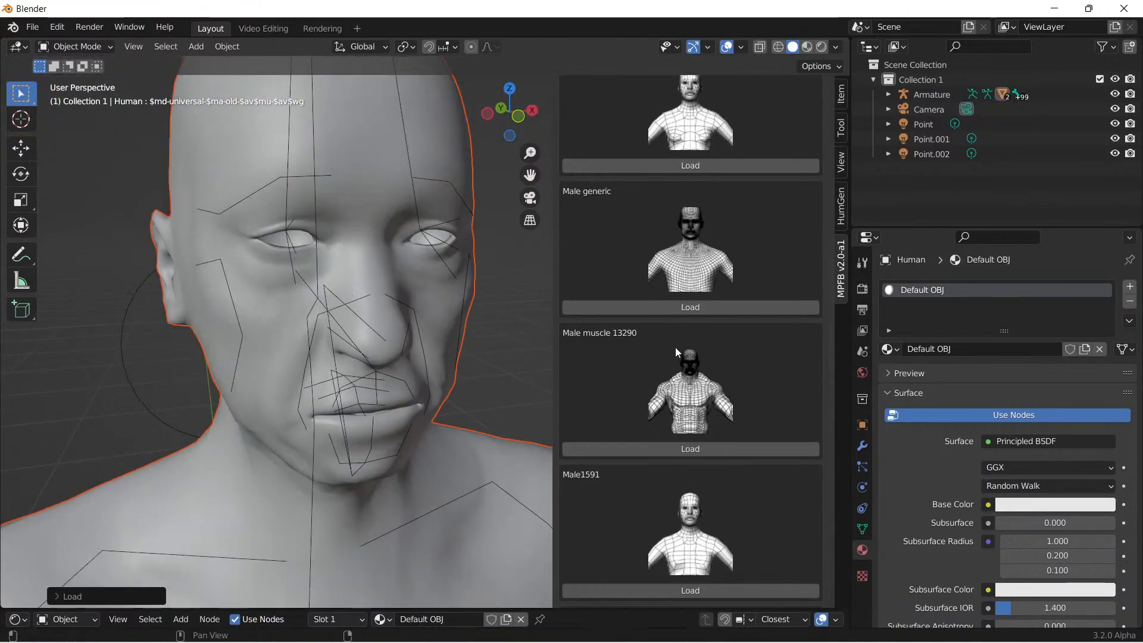
Step: Collapse the Topologies library and expand the Skins library
scroll(619, 284, "down", 1)
scroll(624, 277, "up", 18)
scroll(620, 274, "up", 2)
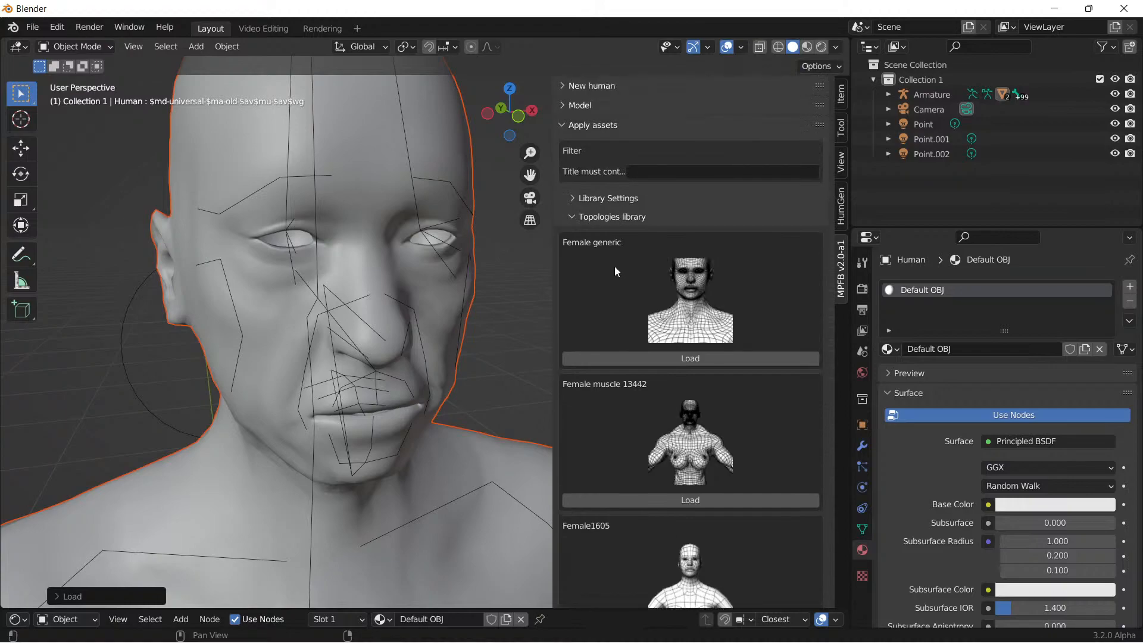
left_click(576, 217)
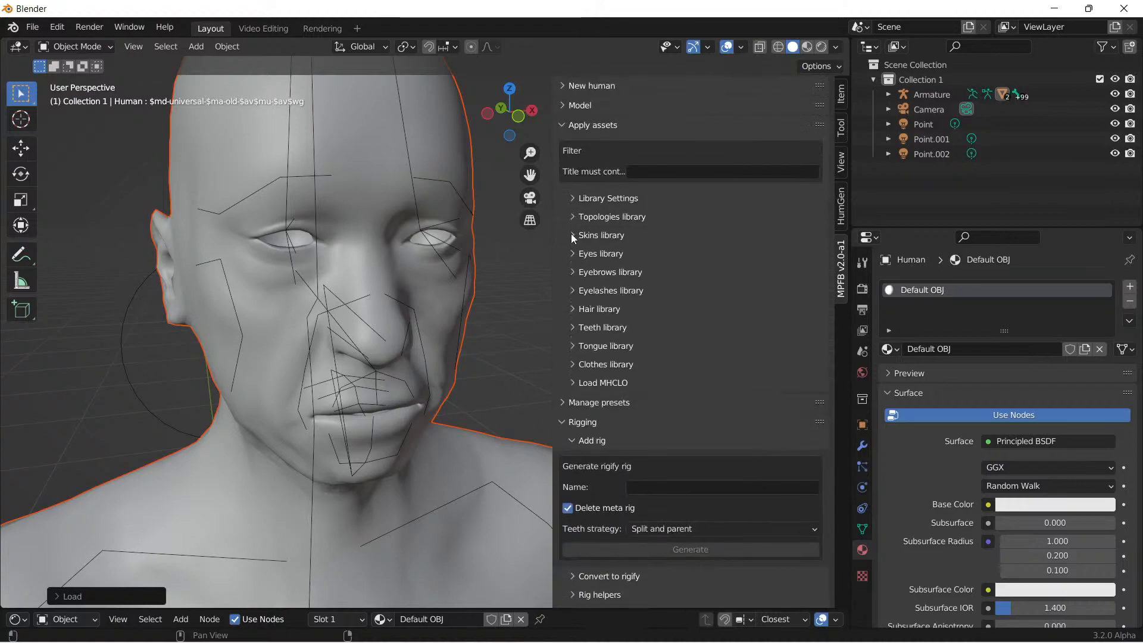
left_click(572, 234)
Step: Load the Old caucasian female skin onto the human
scroll(679, 305, "down", 9)
scroll(680, 320, "up", 3)
scroll(681, 326, "up", 2)
scroll(714, 362, "down", 13)
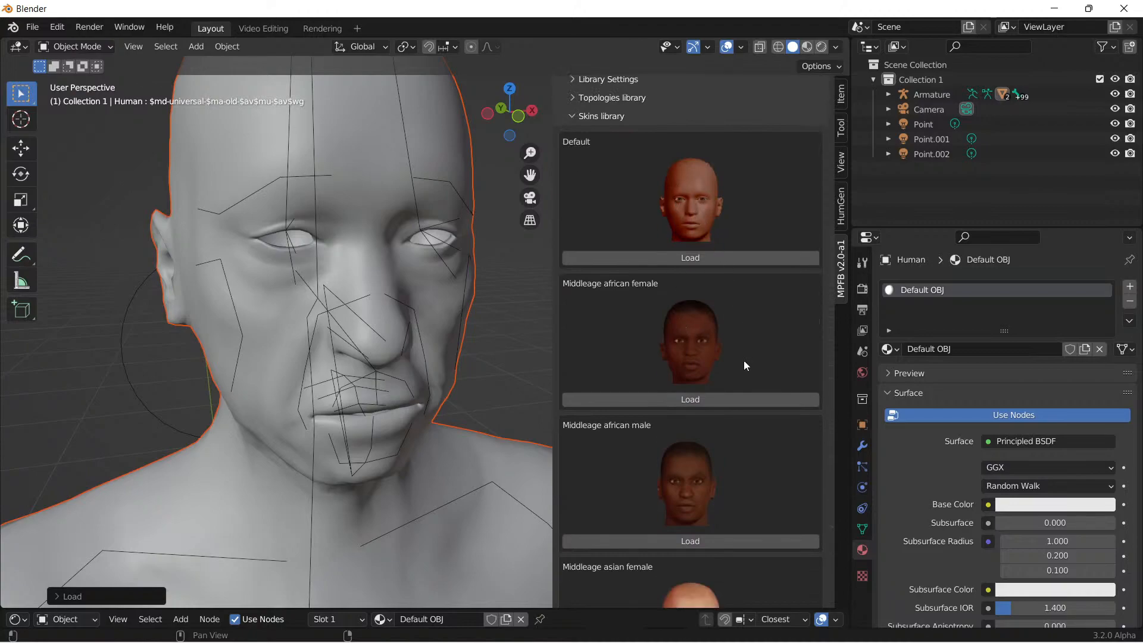
scroll(713, 364, "down", 20)
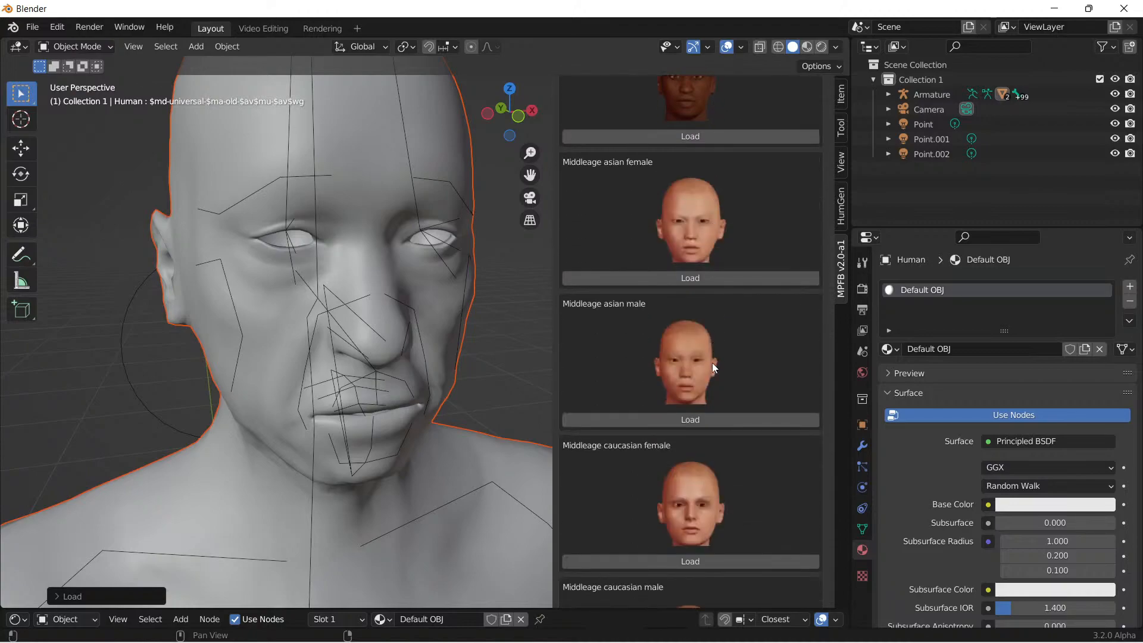
scroll(702, 364, "down", 20)
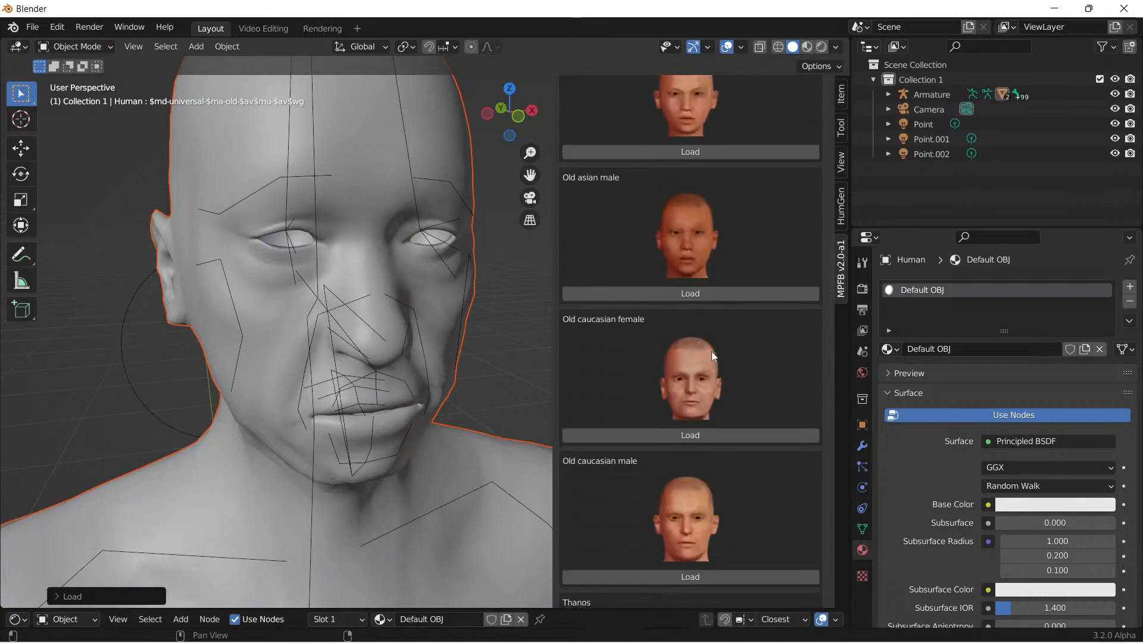
scroll(711, 357, "down", 2)
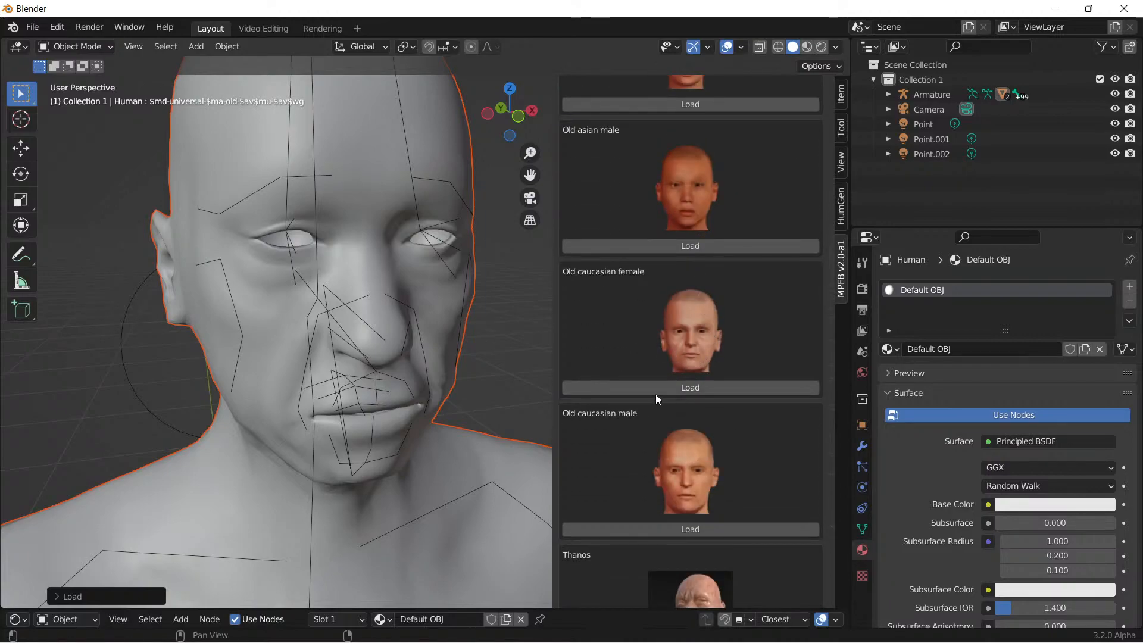
left_click(691, 388)
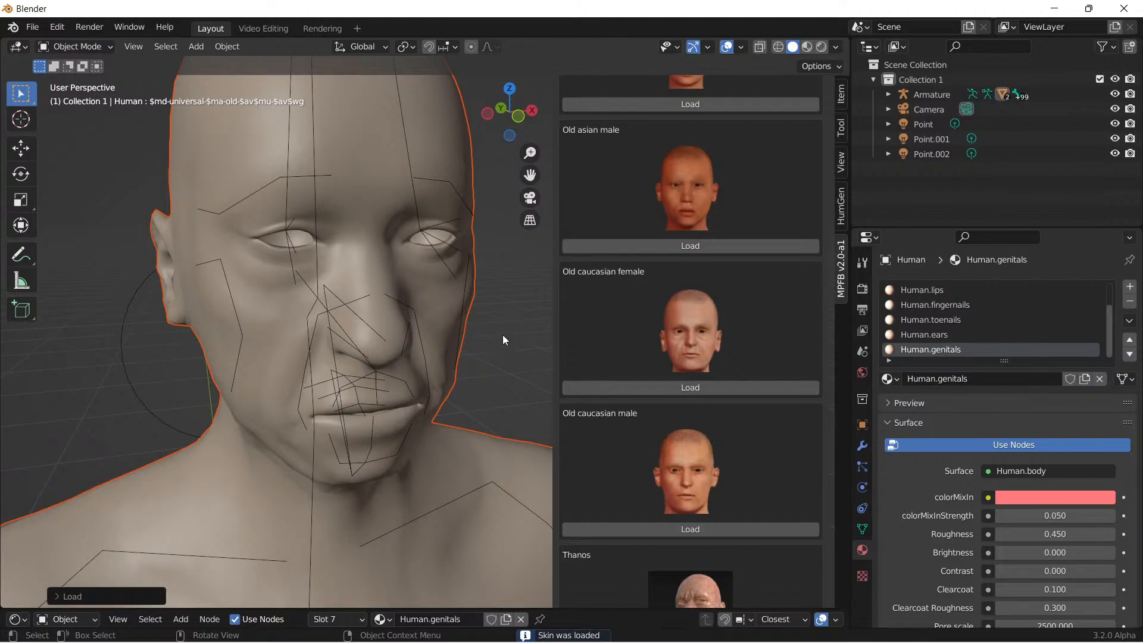
Step: Show the human in rendered viewport shading and hide the armature
scroll(500, 334, "down", 3)
scroll(487, 343, "up", 3)
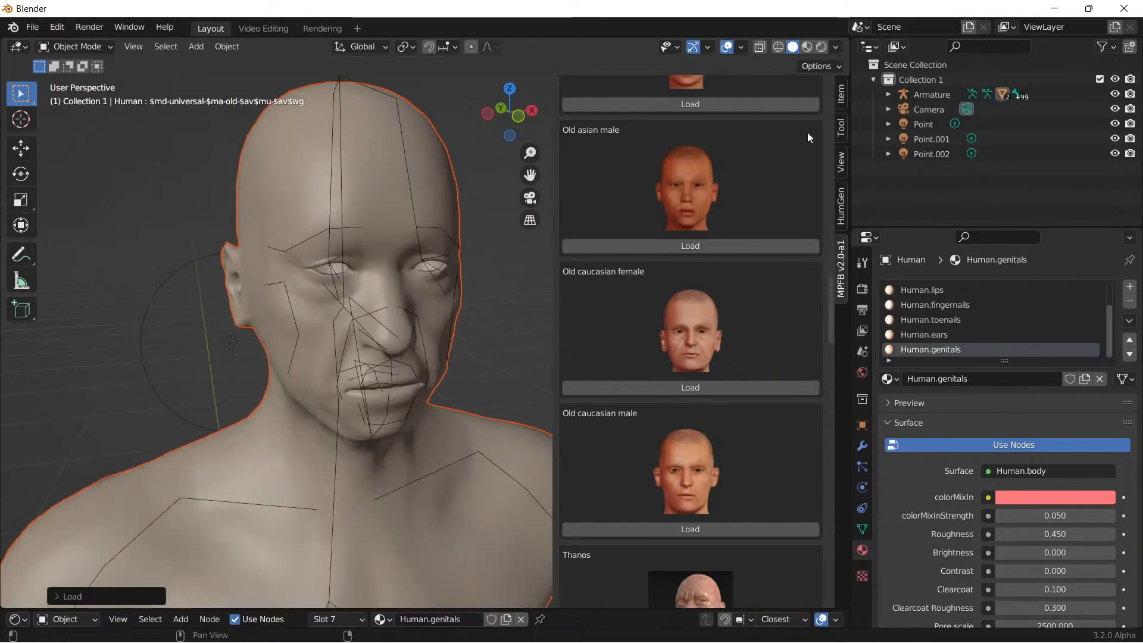
left_click(821, 46)
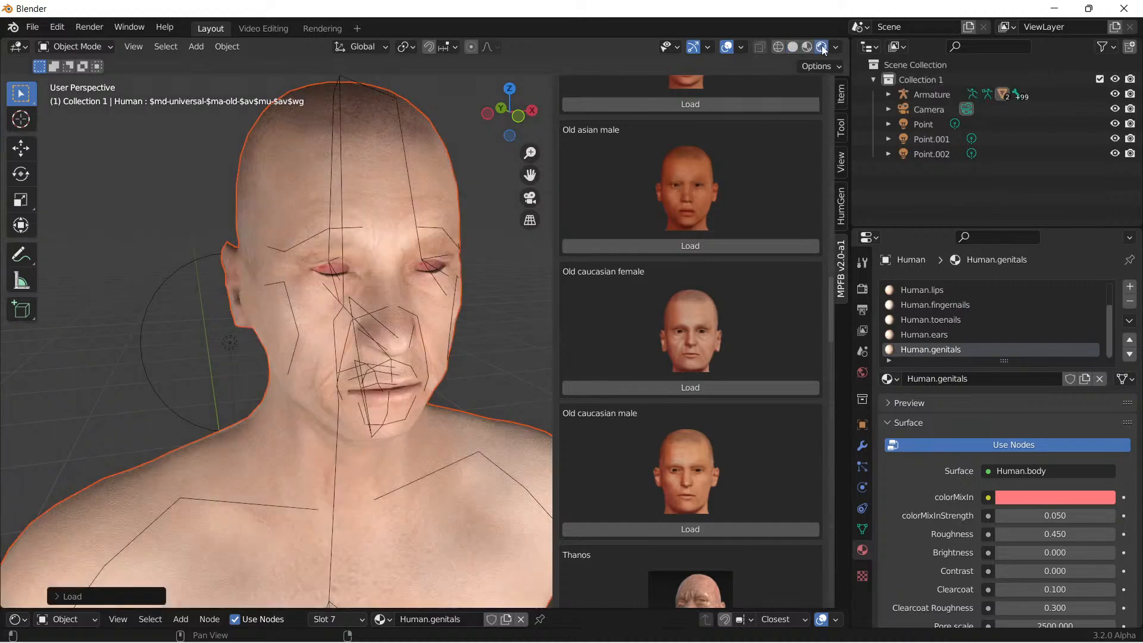
scroll(418, 364, "up", 8)
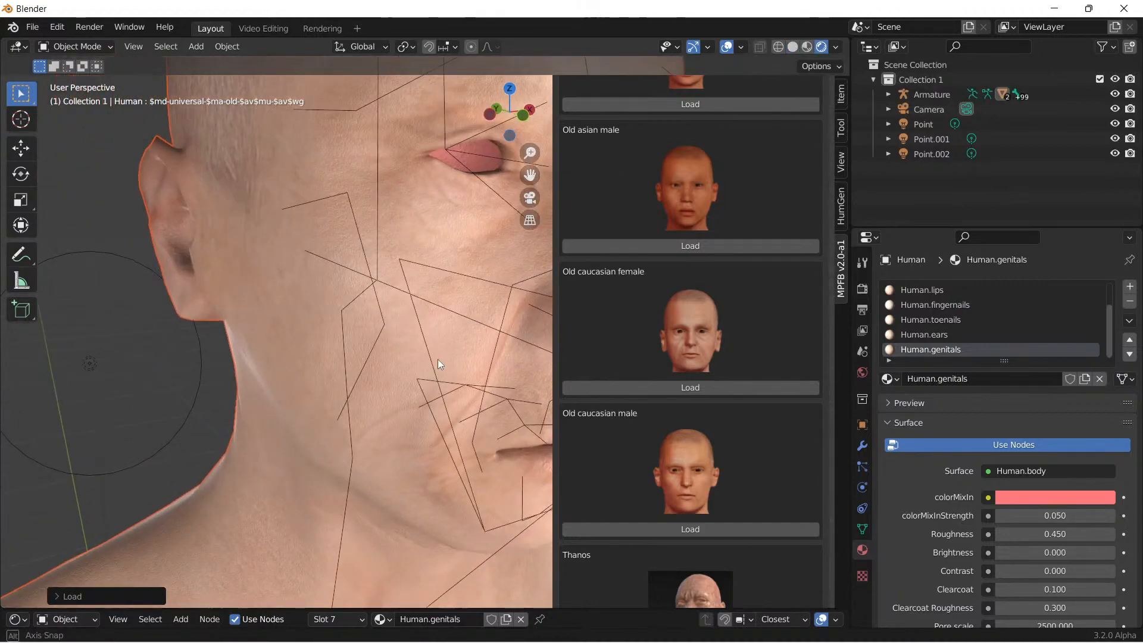
middle_click_drag(439, 359, 451, 333)
left_click(423, 155)
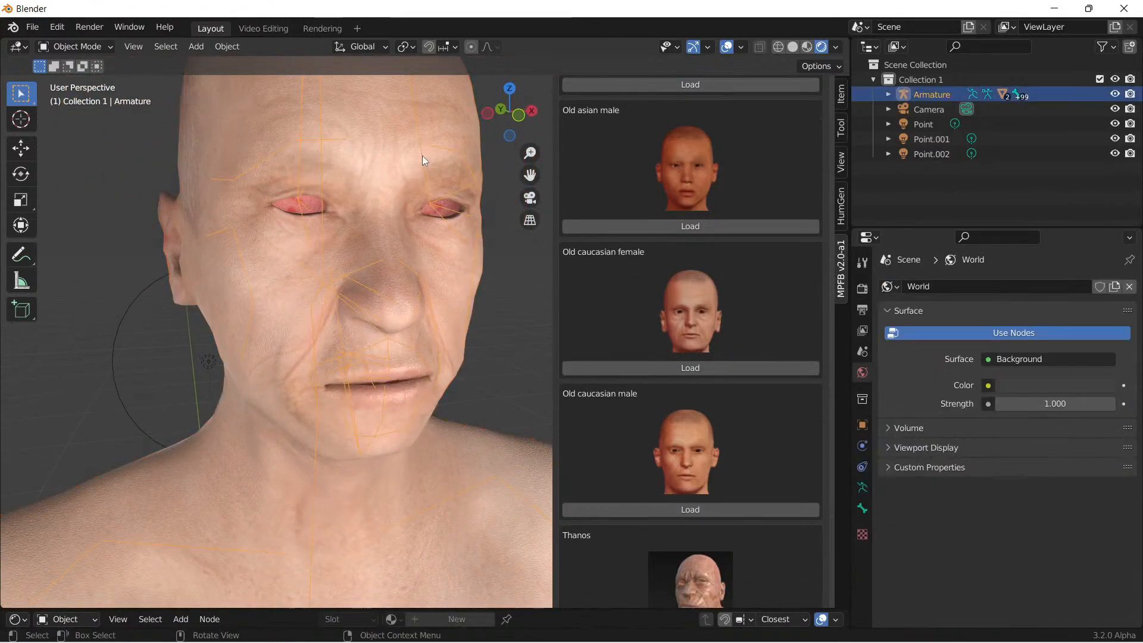
key("h")
Step: Examine the rendered skin detail around the nose, eyes and mouth from close up and farther away
middle_click_drag(420, 323, 403, 340)
scroll(395, 286, "down", 5)
scroll(395, 293, "up", 5)
scroll(405, 333, "up", 3)
middle_click_drag(504, 172, 362, 228)
scroll(441, 232, "up", 4)
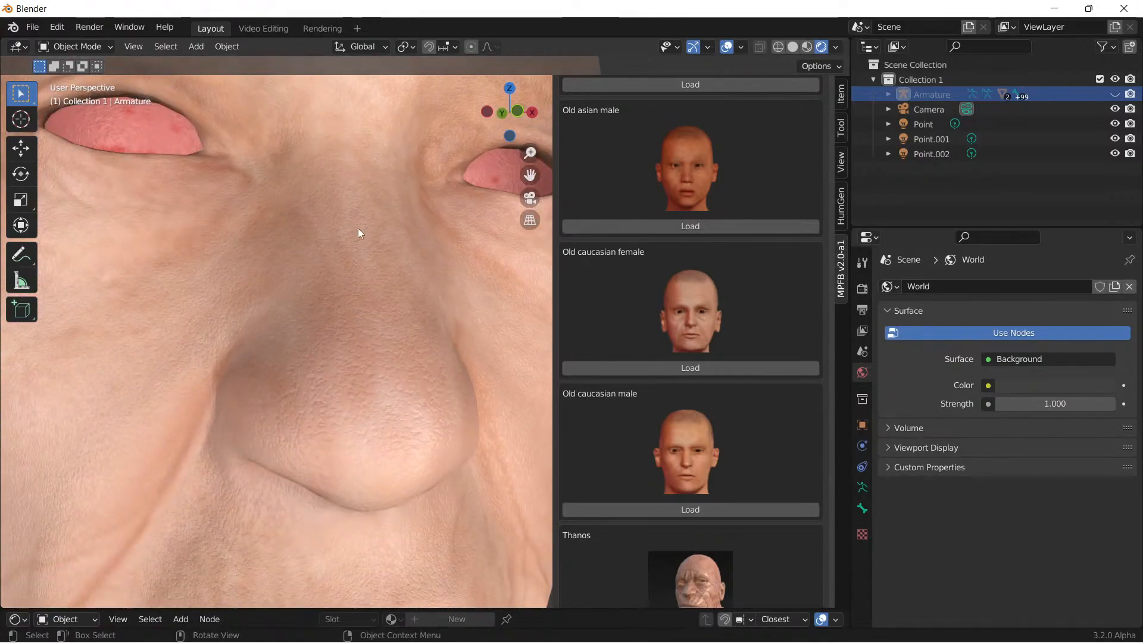
scroll(316, 267, "up", 3)
scroll(302, 270, "down", 3)
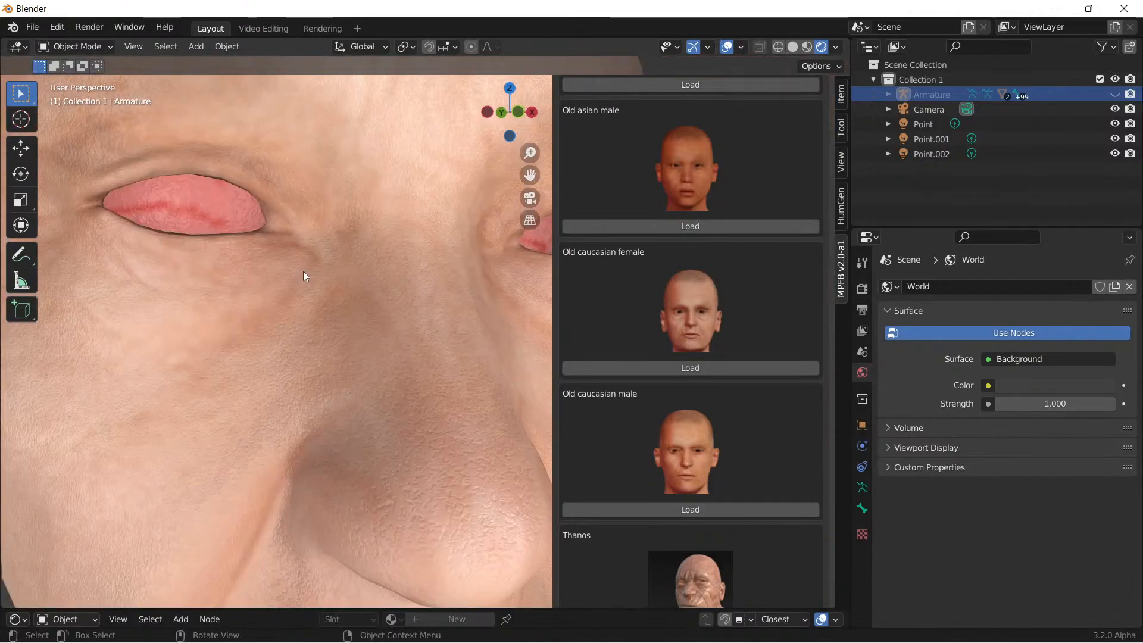
scroll(302, 270, "up", 3)
mouse_move(302, 266)
middle_mouse_down()
mouse_move(302, 241)
mouse_move(299, 252)
middle_mouse_up()
scroll(303, 244, "down", 5)
scroll(302, 244, "up", 5)
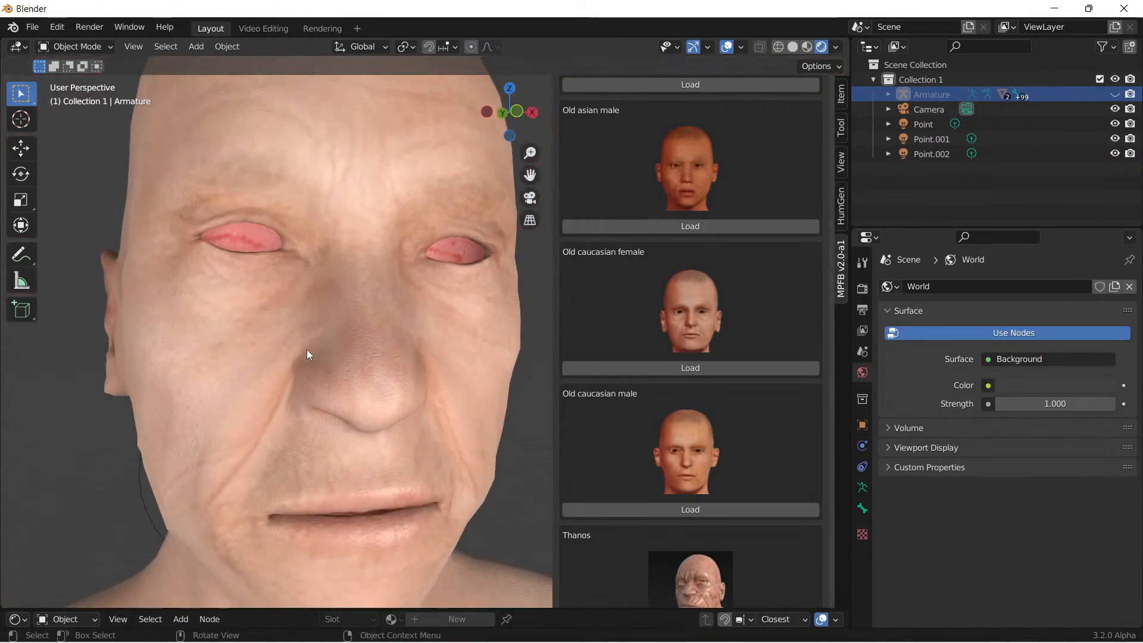
scroll(316, 342, "up", 8)
scroll(317, 342, "down", 7)
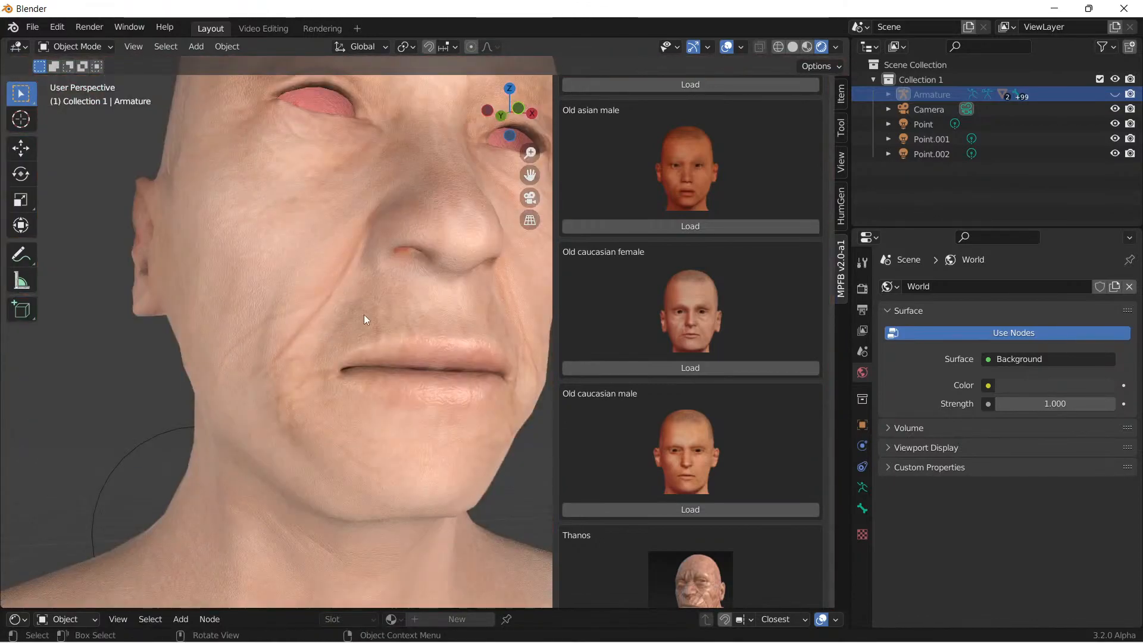
Step: Finish inspecting the rendered face and collapse the Skins library
scroll(364, 316, "down", 4)
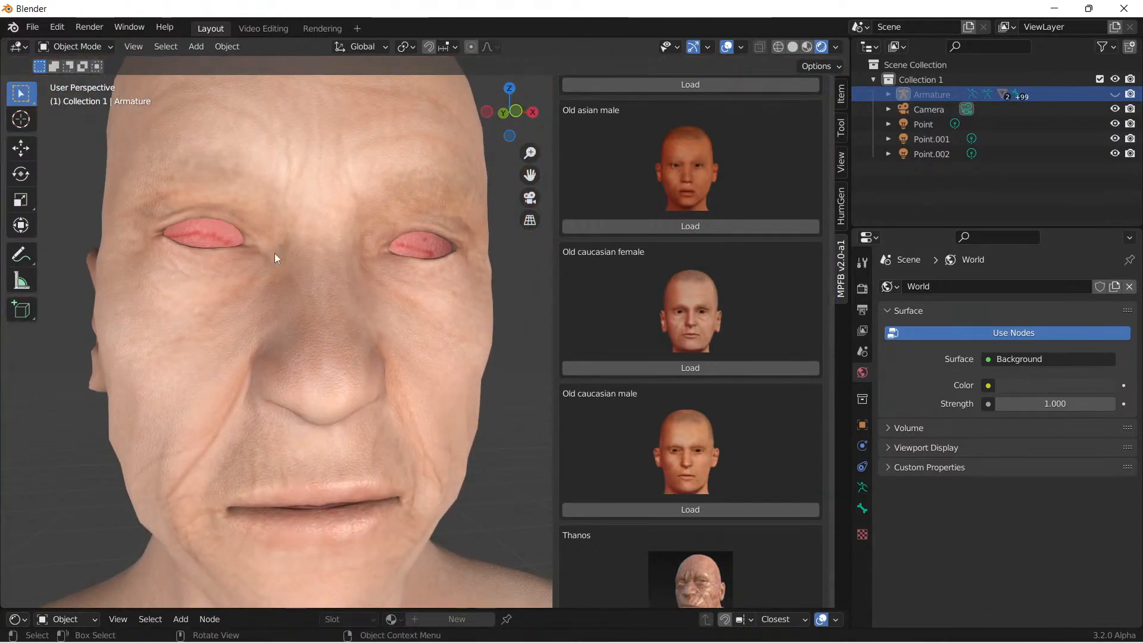
mouse_move(298, 312)
middle_mouse_down()
mouse_move(377, 316)
mouse_move(288, 316)
mouse_move(318, 315)
middle_mouse_up()
scroll(662, 269, "up", 20)
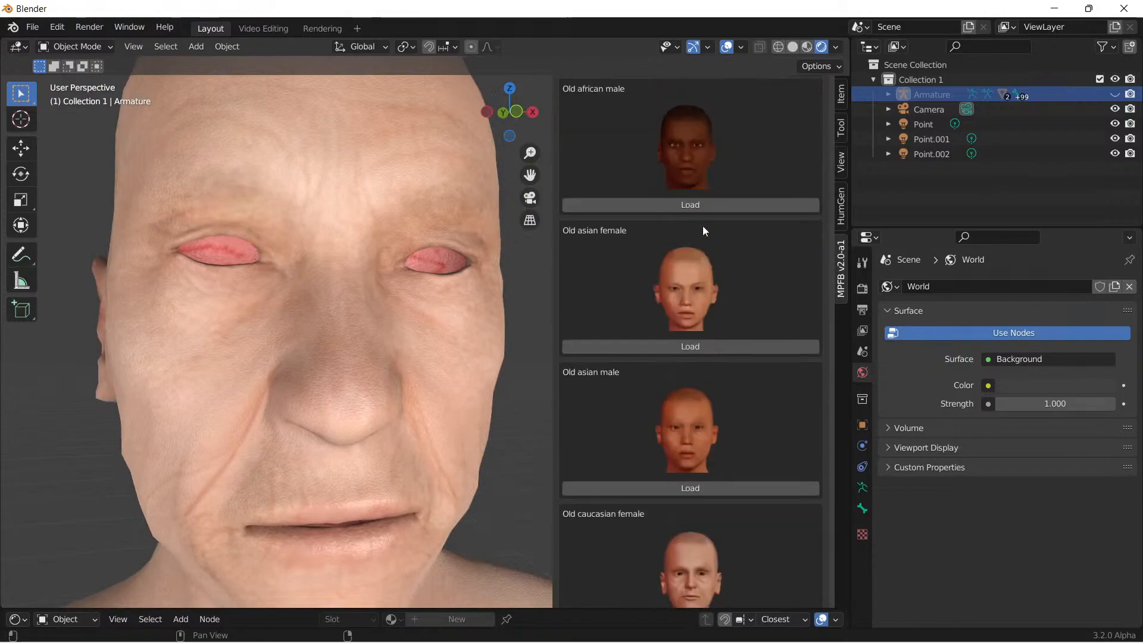
scroll(656, 244, "up", 10)
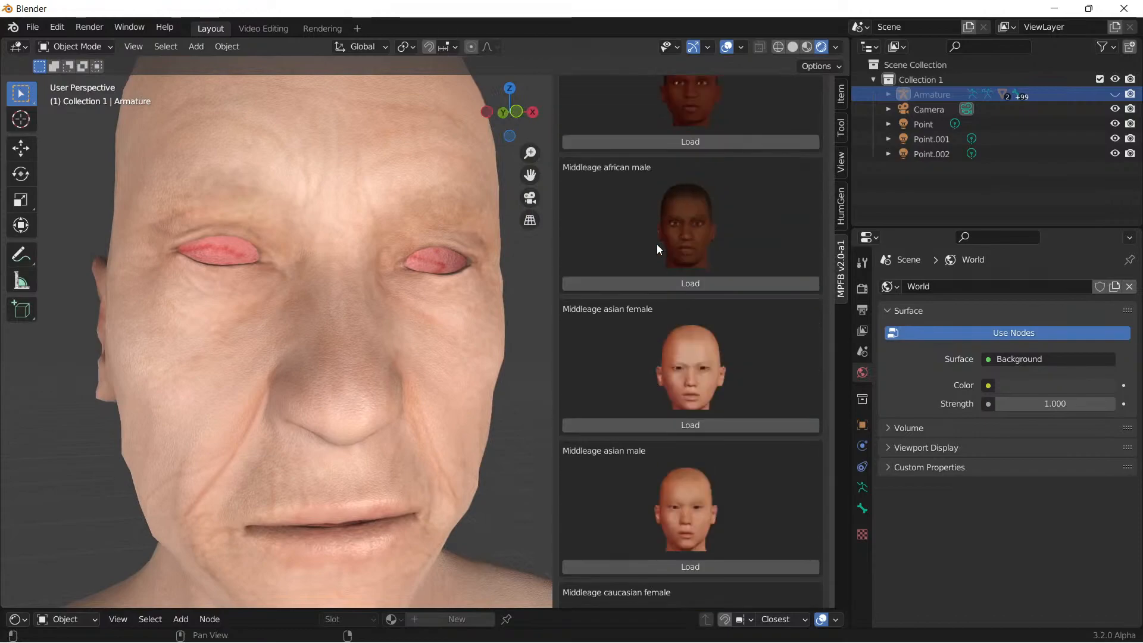
left_click(580, 216)
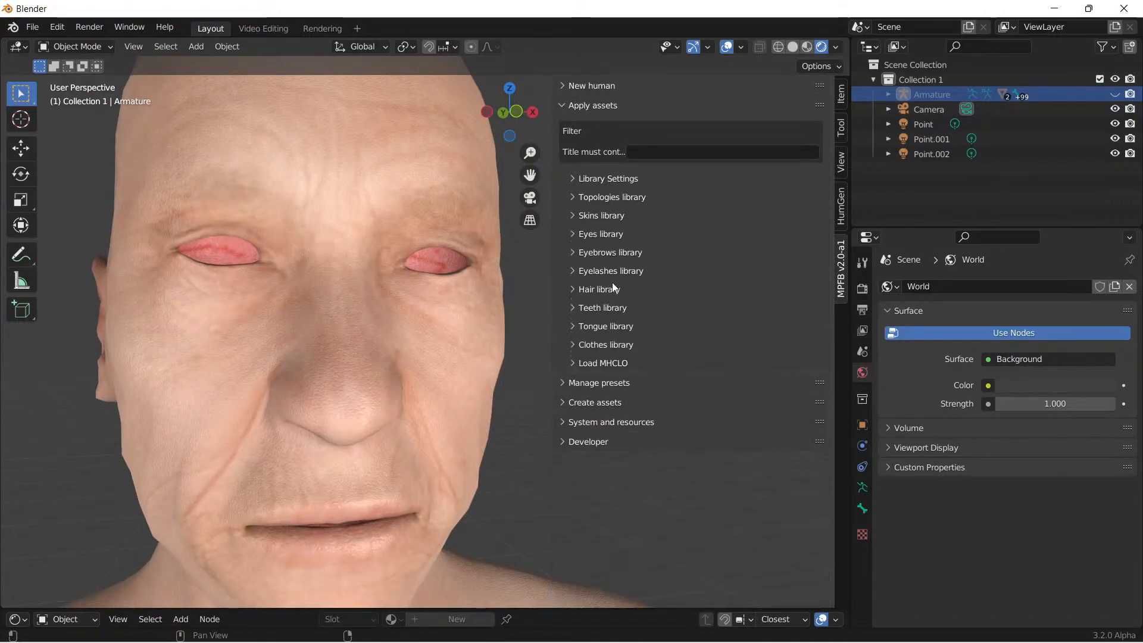
Step: Load the High-poly eyes from the Eyes library onto the human with the armature shown again
left_click(572, 232)
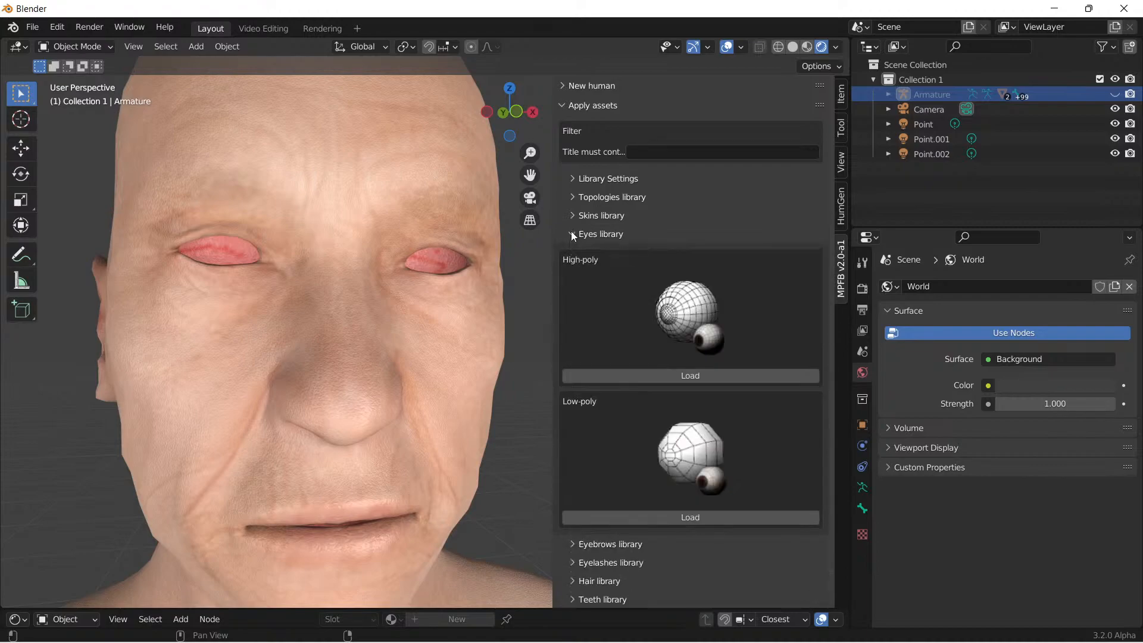
left_click(703, 375)
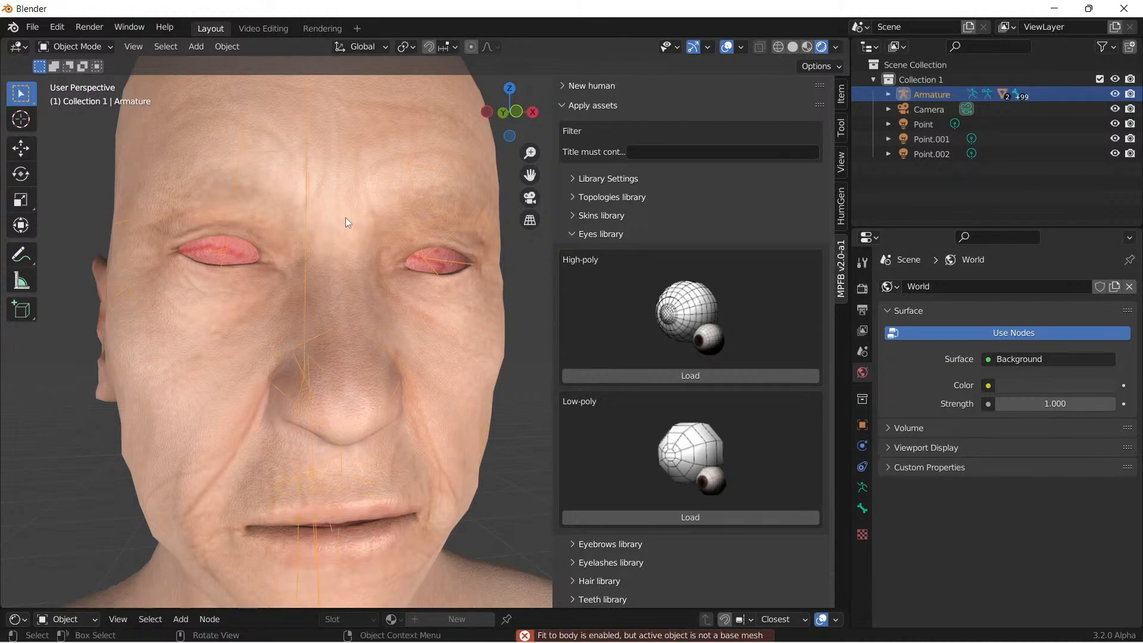
left_click(700, 376)
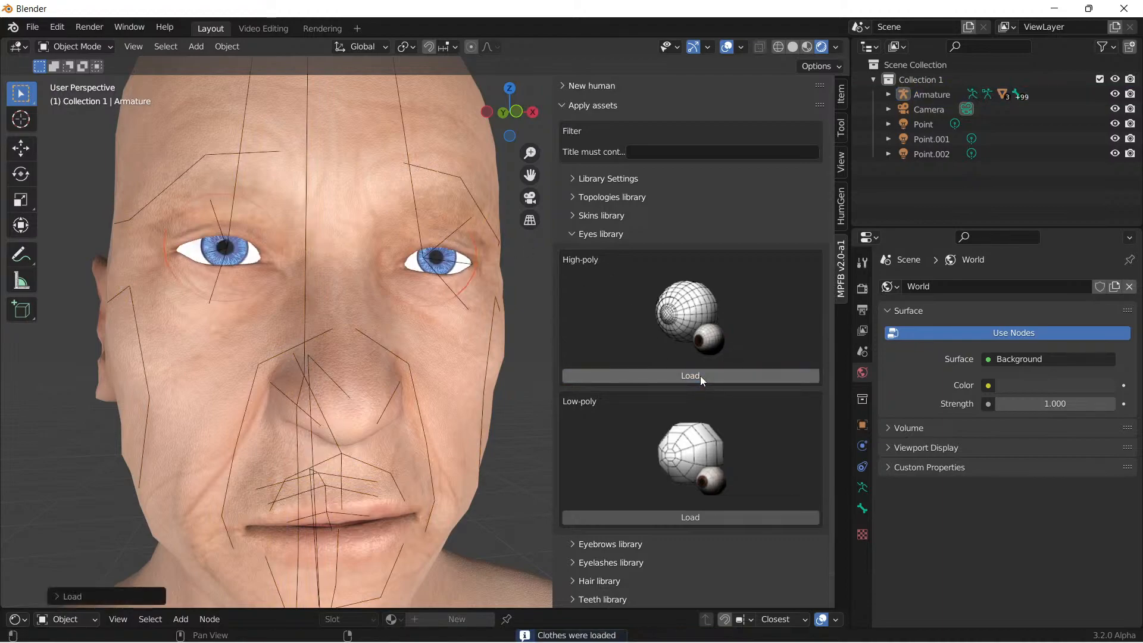
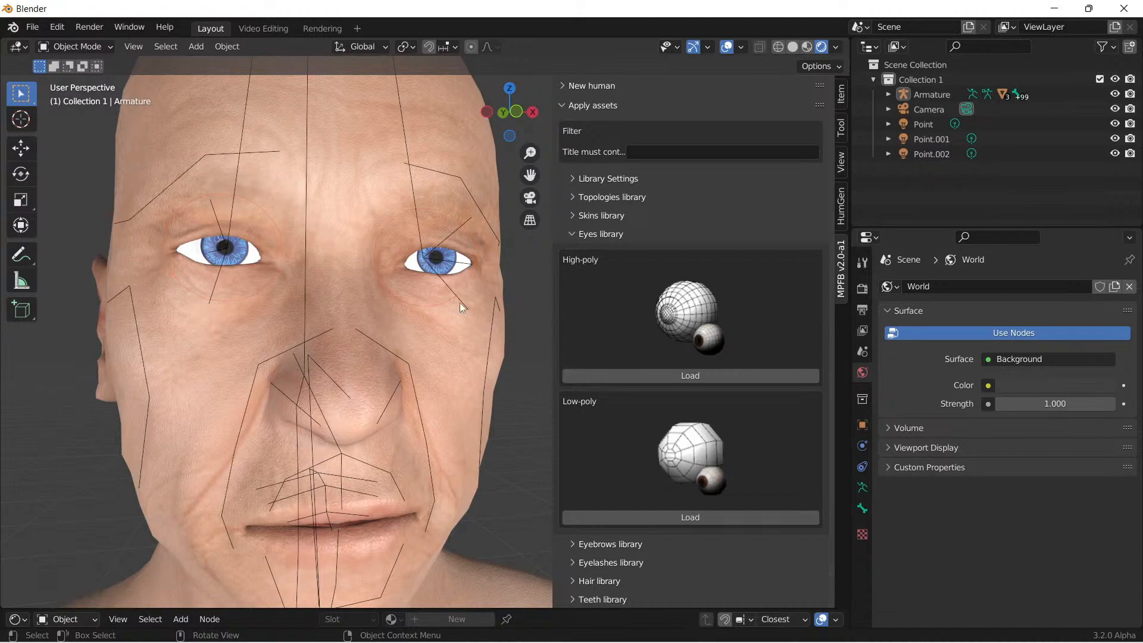
Step: Inspect the eyes from several angles and turn off the viewport overlays to hide the rig lines over the face
scroll(478, 303, "down", 3)
middle_click_drag(423, 303, 419, 287)
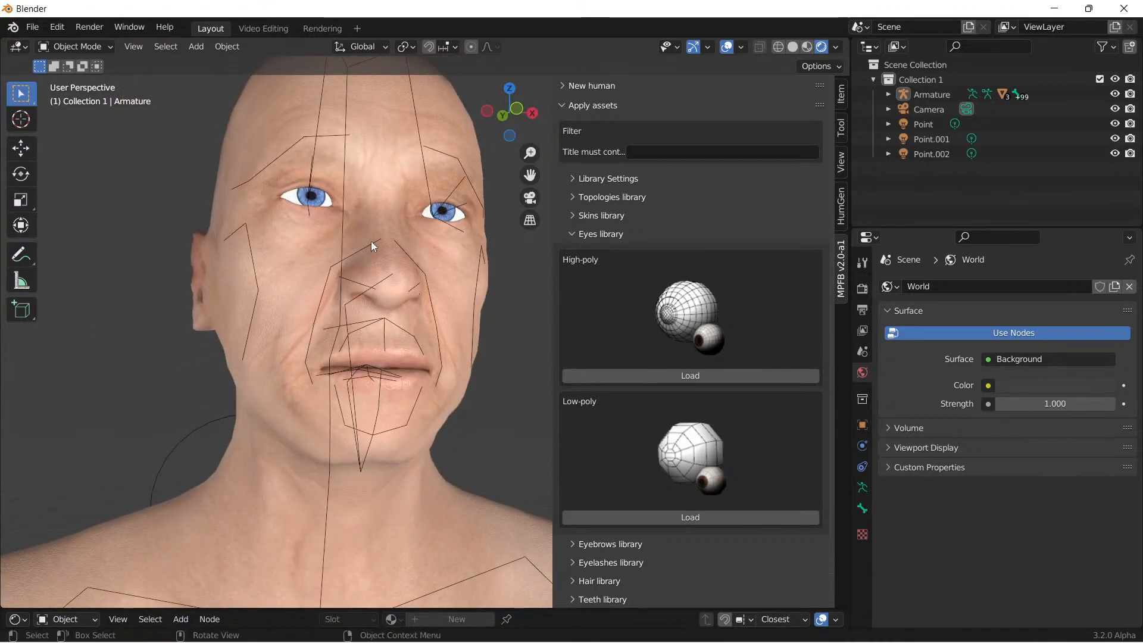
middle_click_drag(358, 214, 429, 232)
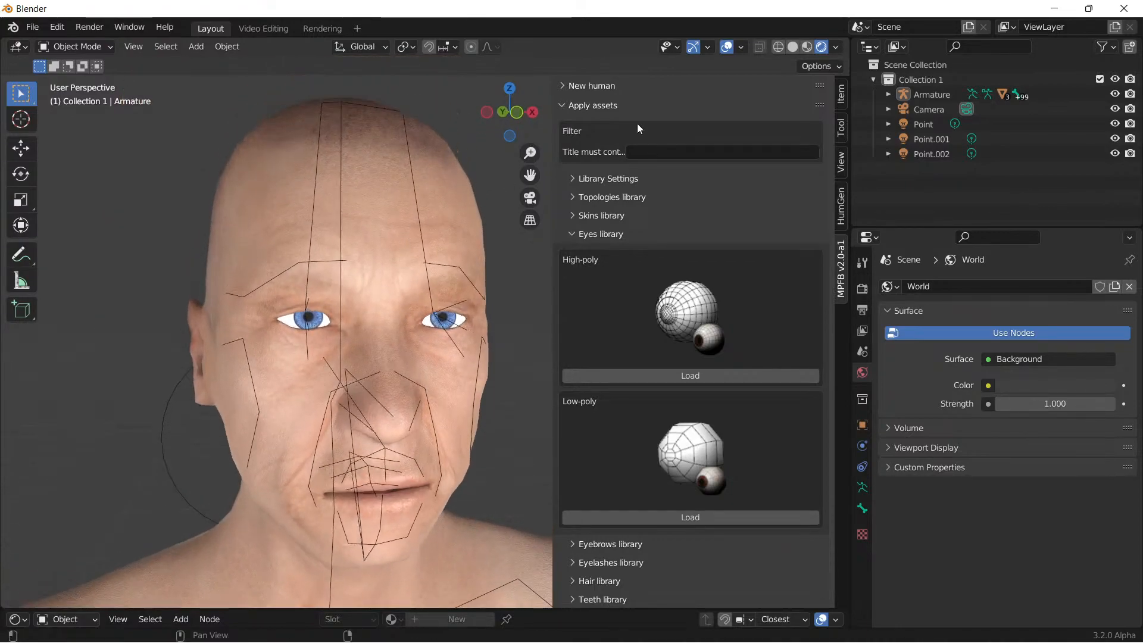
left_click(726, 47)
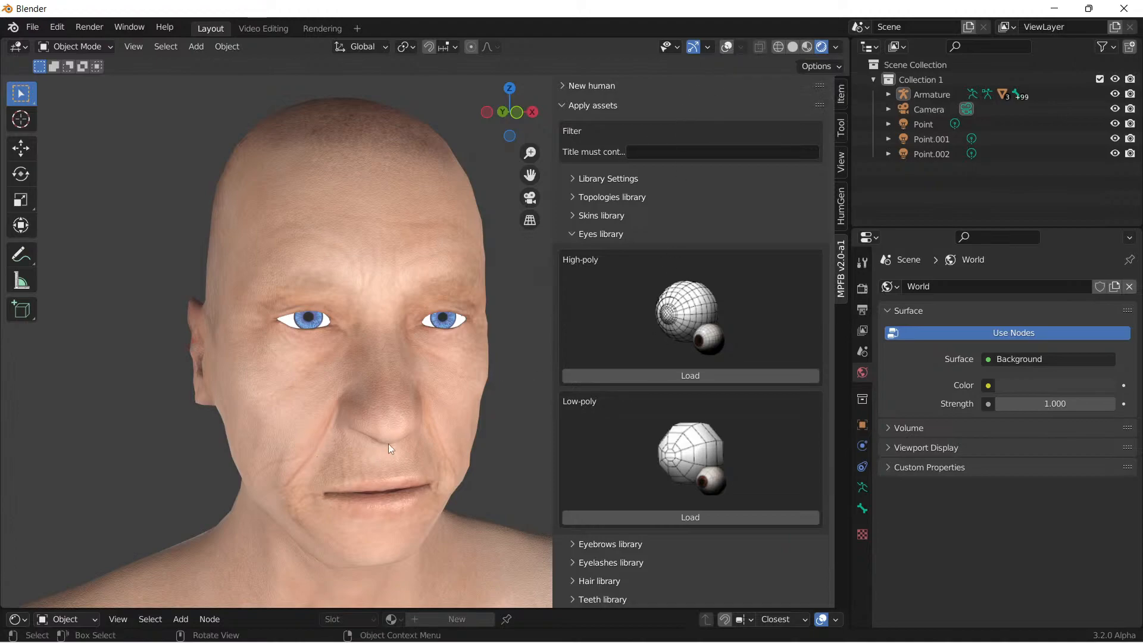
Step: Collapse the Eyes library and expand the Eyebrows library to browse its eyebrow assets
left_click(574, 234)
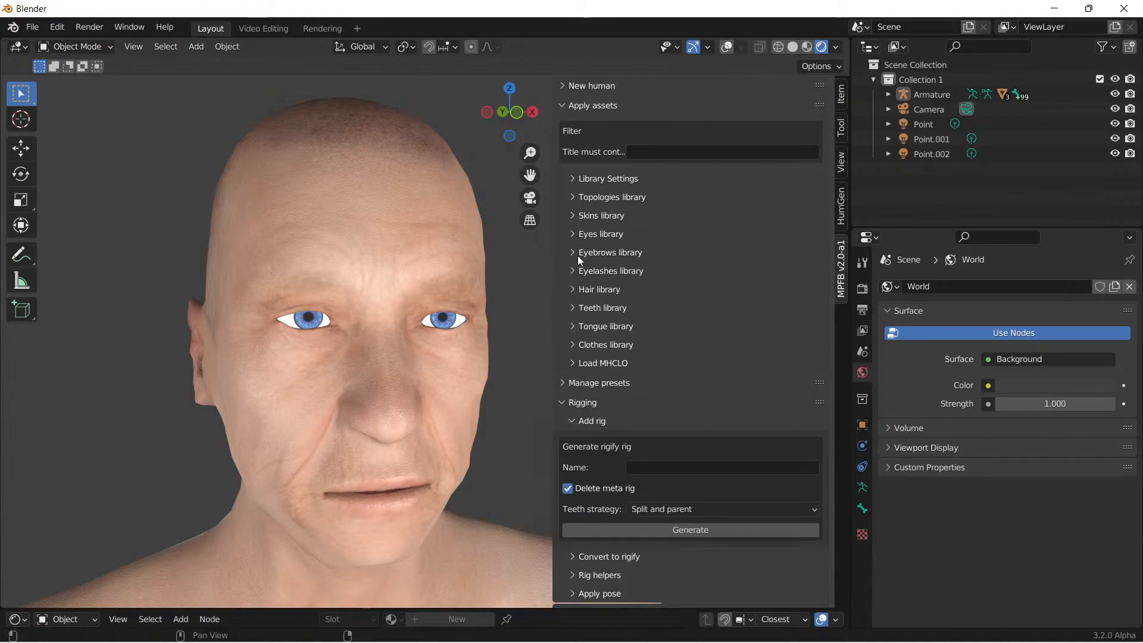
left_click(573, 253)
scroll(709, 411, "down", 10)
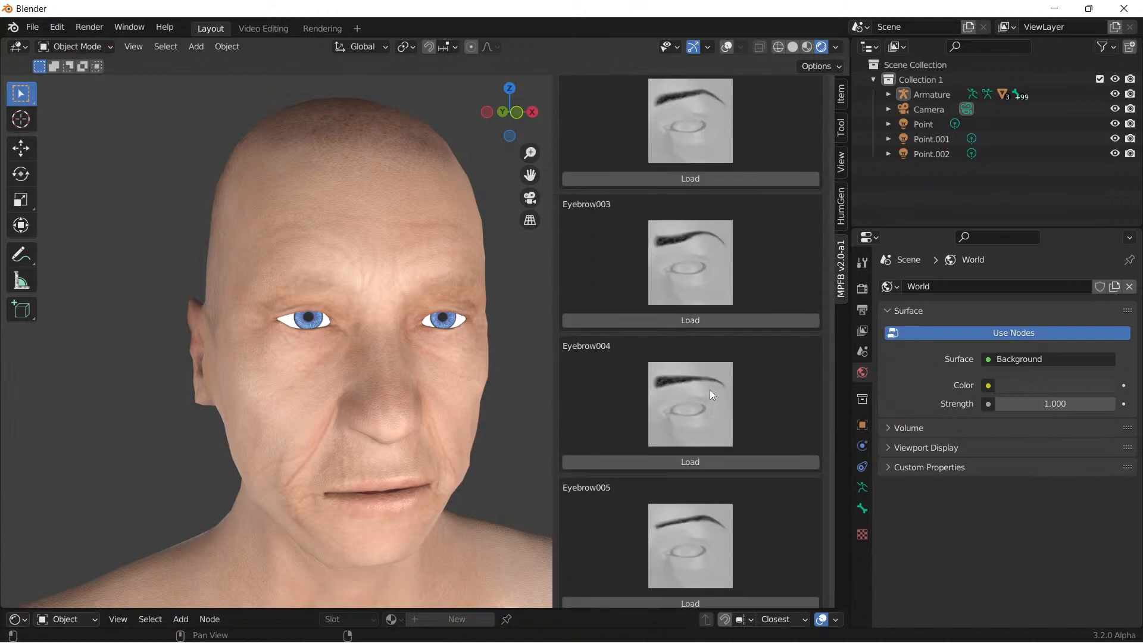
Step: Try the Eyebrow004 and Eyebrow005 eyebrows on the face, undoing each one after loading it
left_click(690, 460)
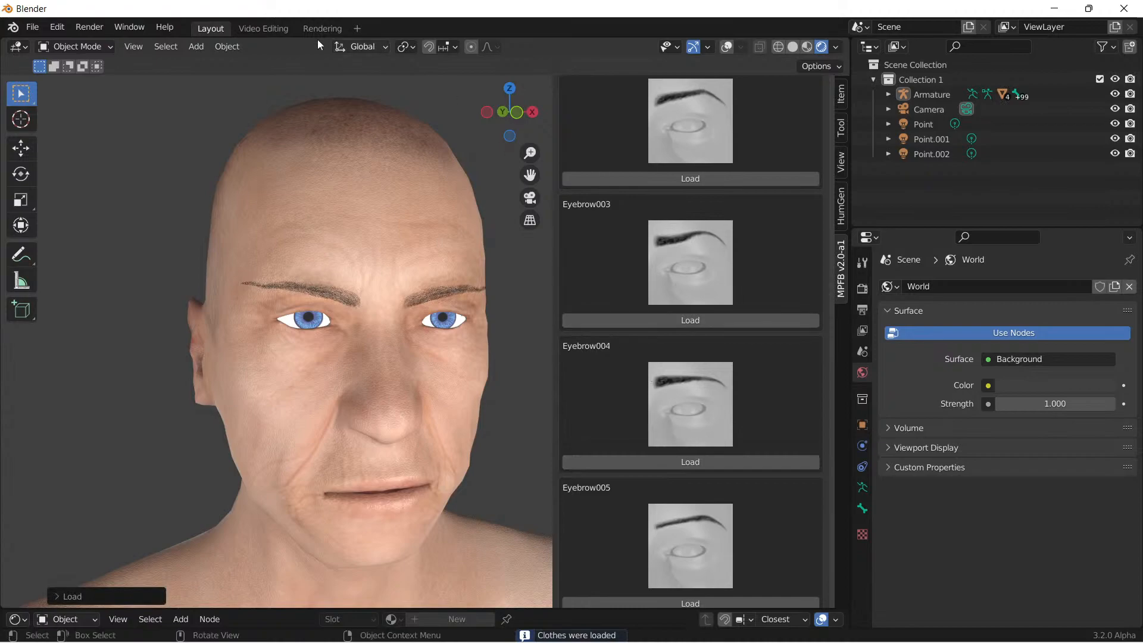
left_click(58, 27)
left_click(74, 42)
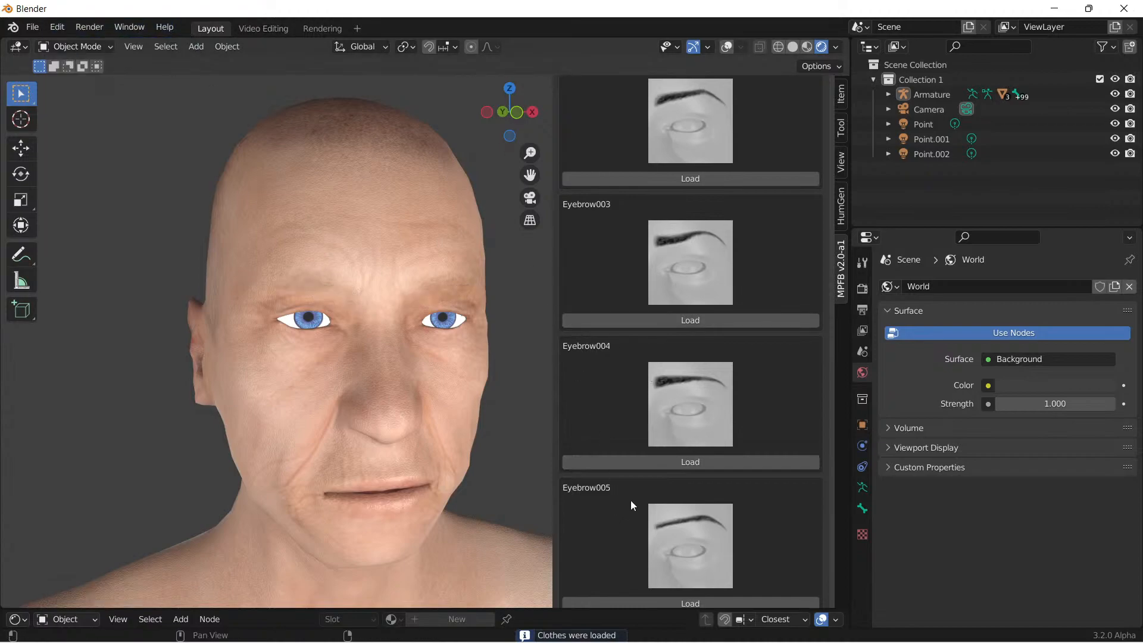
left_click(702, 600)
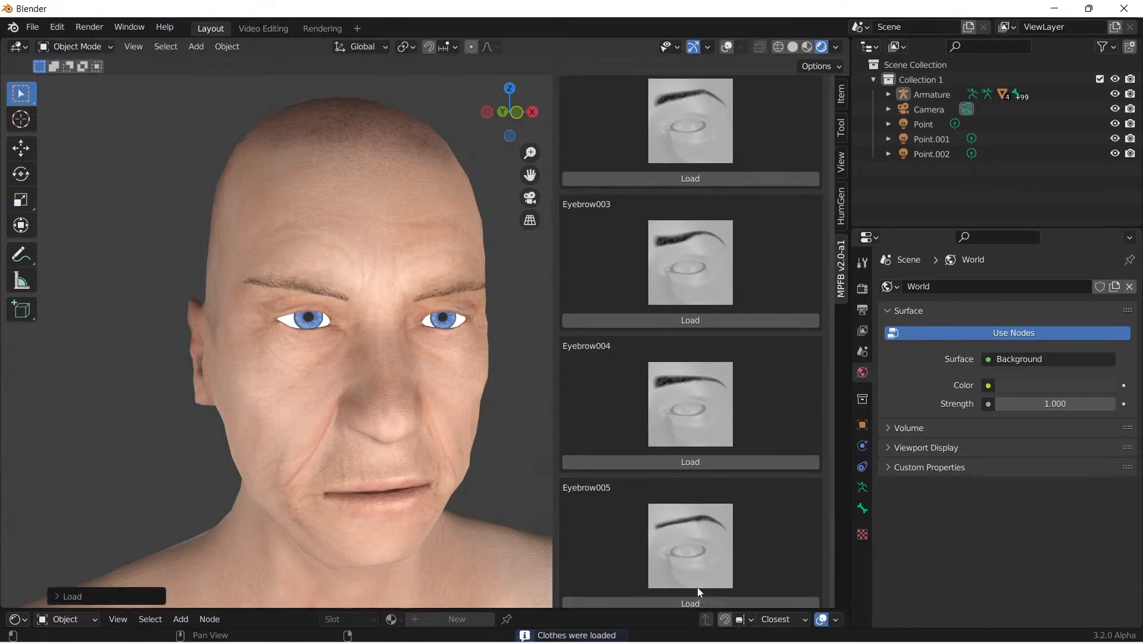
left_click(57, 27)
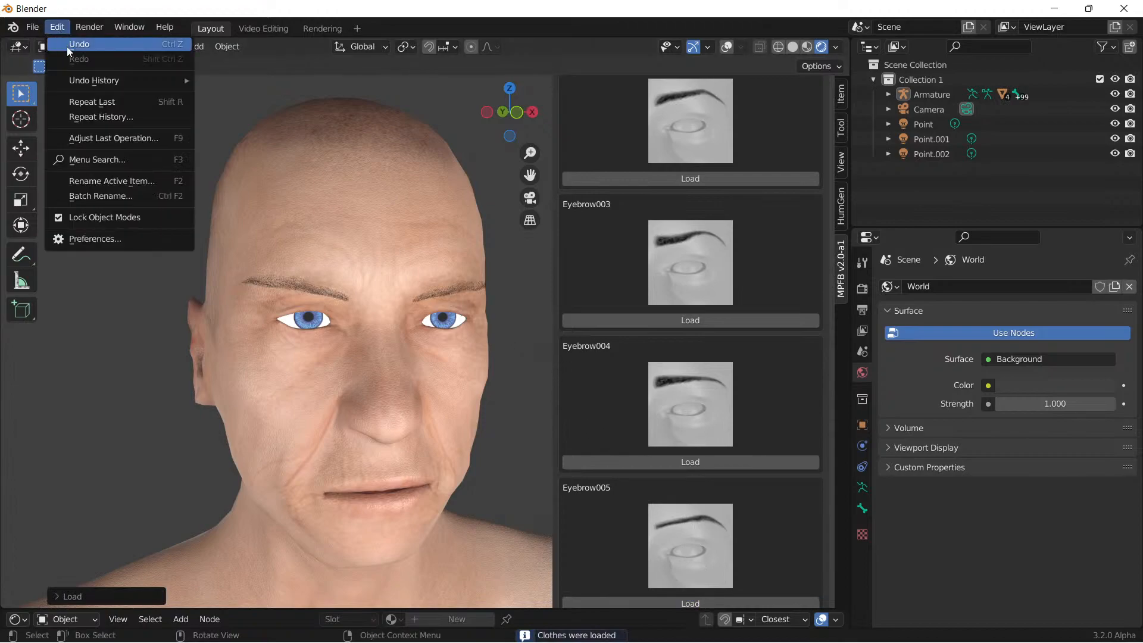
left_click(75, 42)
Step: Load the Eyebrow008 eyebrows onto the human and collapse the Eyebrows library
scroll(638, 402, "down", 10)
scroll(696, 372, "down", 8)
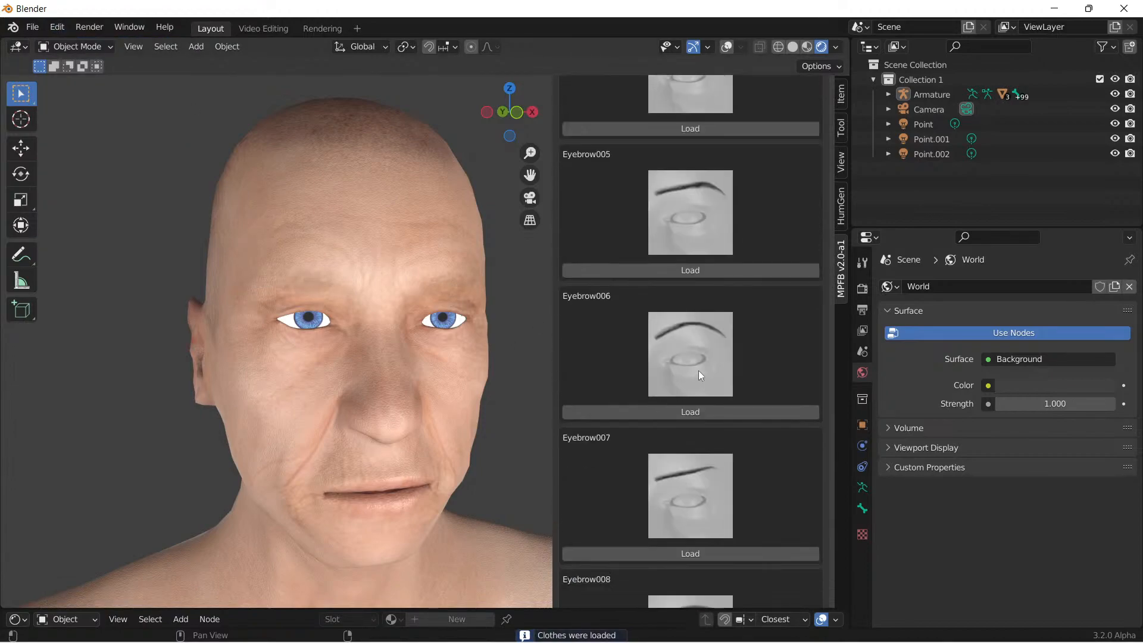
left_click(699, 457)
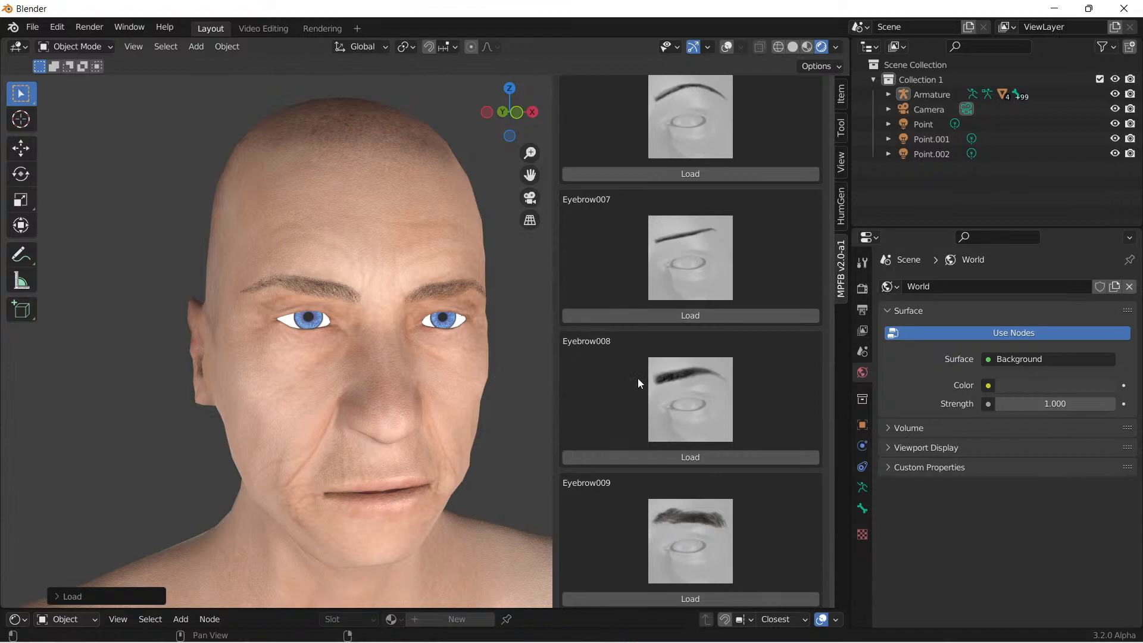
scroll(632, 370, "up", 10)
scroll(649, 213, "up", 20)
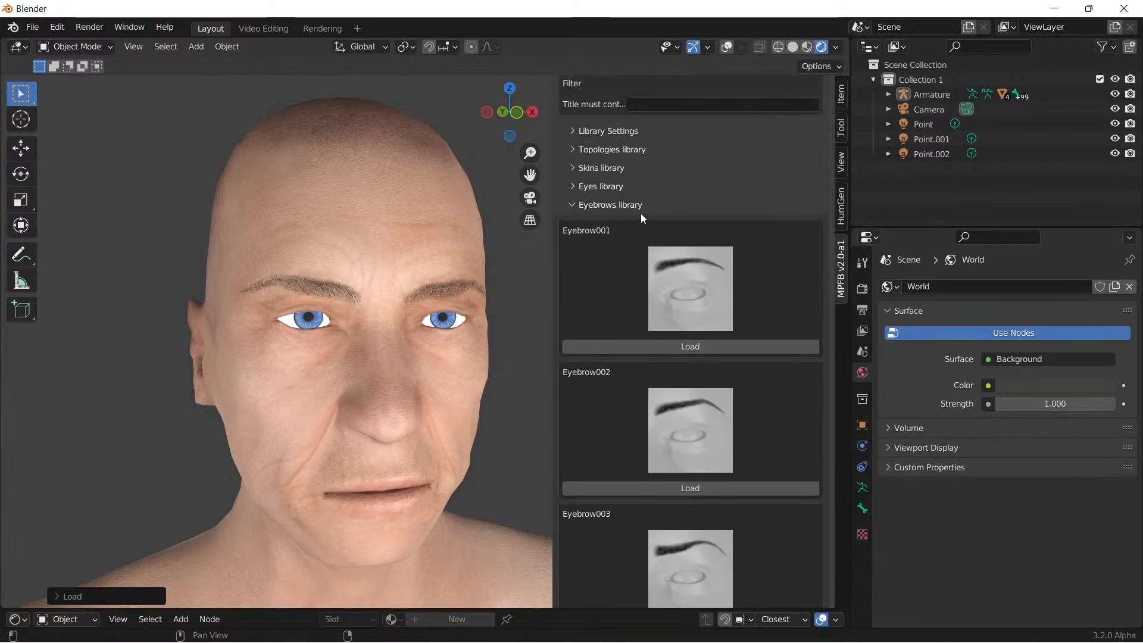
left_click(573, 253)
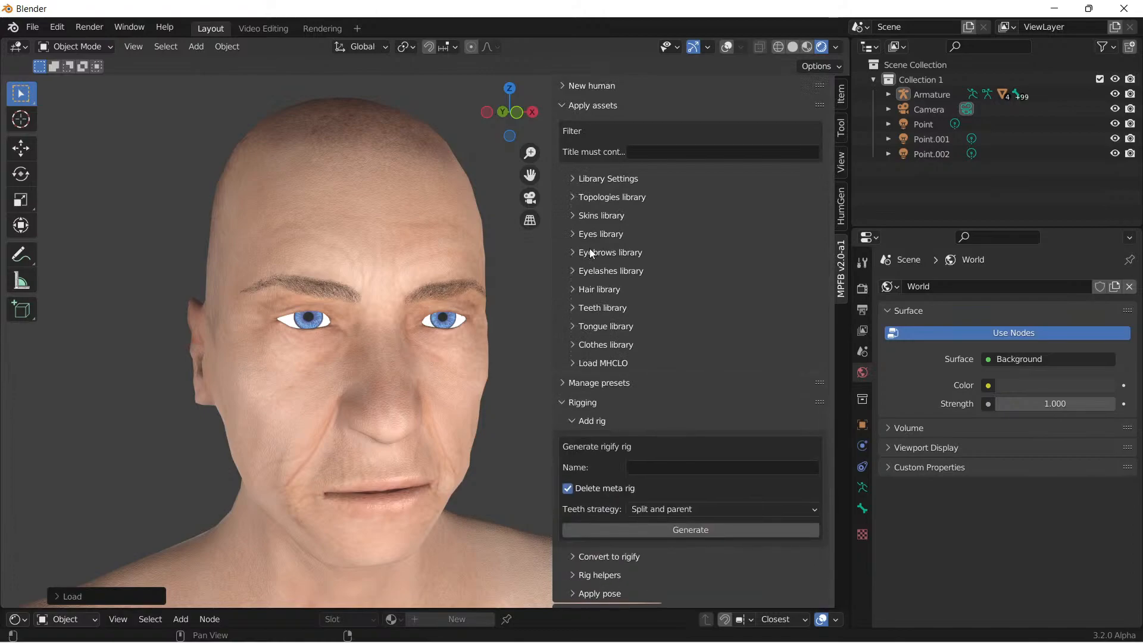
Step: Load Eyelashes01 from the Eyelashes library onto the human and collapse that library
left_click(579, 272)
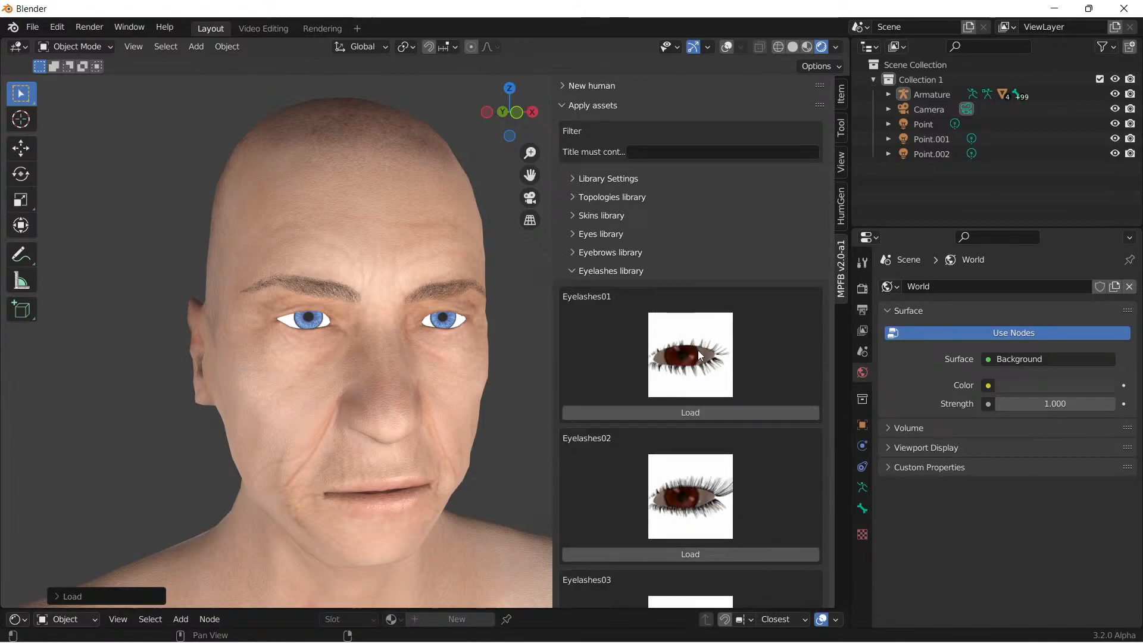
left_click(693, 413)
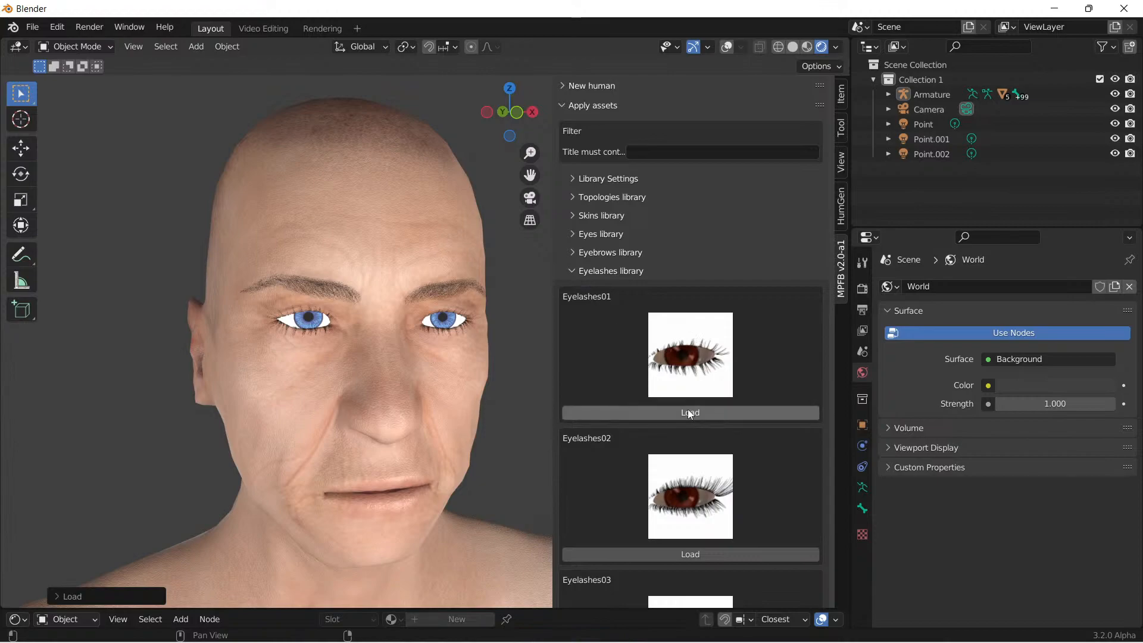
left_click(577, 269)
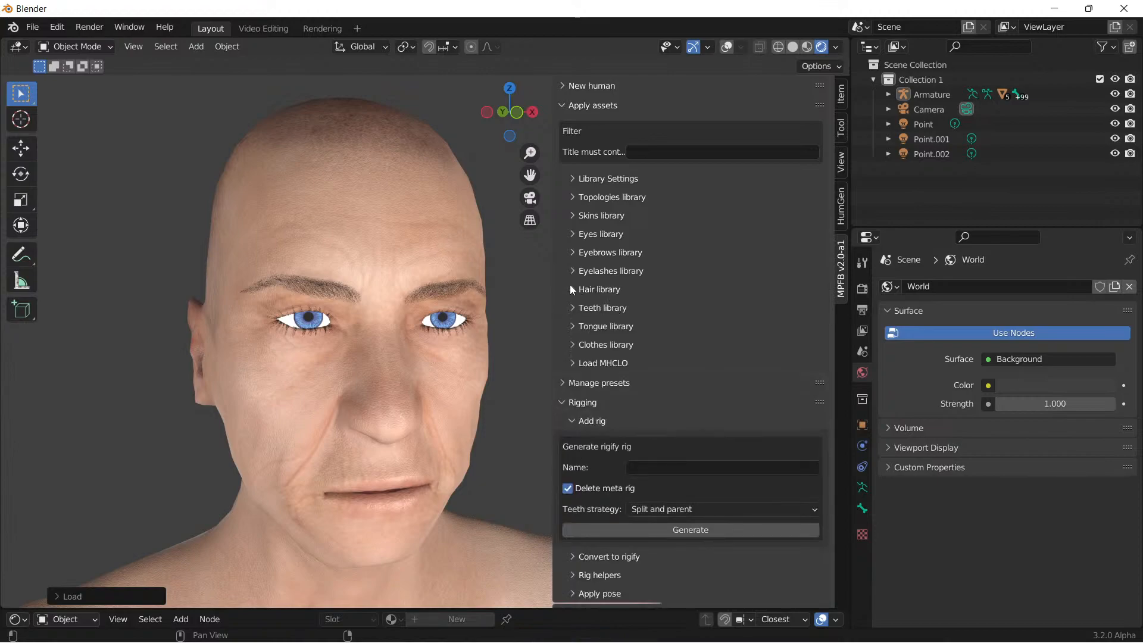
Step: Expand the Hair library and browse down to the short hairstyles
left_click(571, 287)
scroll(674, 377, "down", 3)
scroll(674, 376, "down", 20)
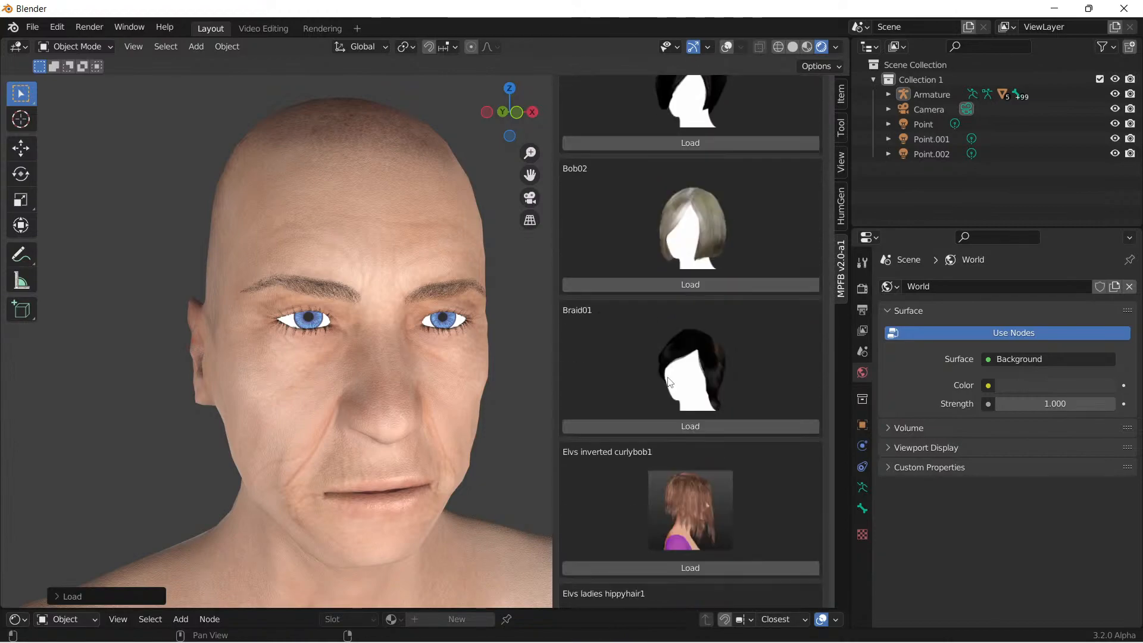
scroll(674, 379, "down", 20)
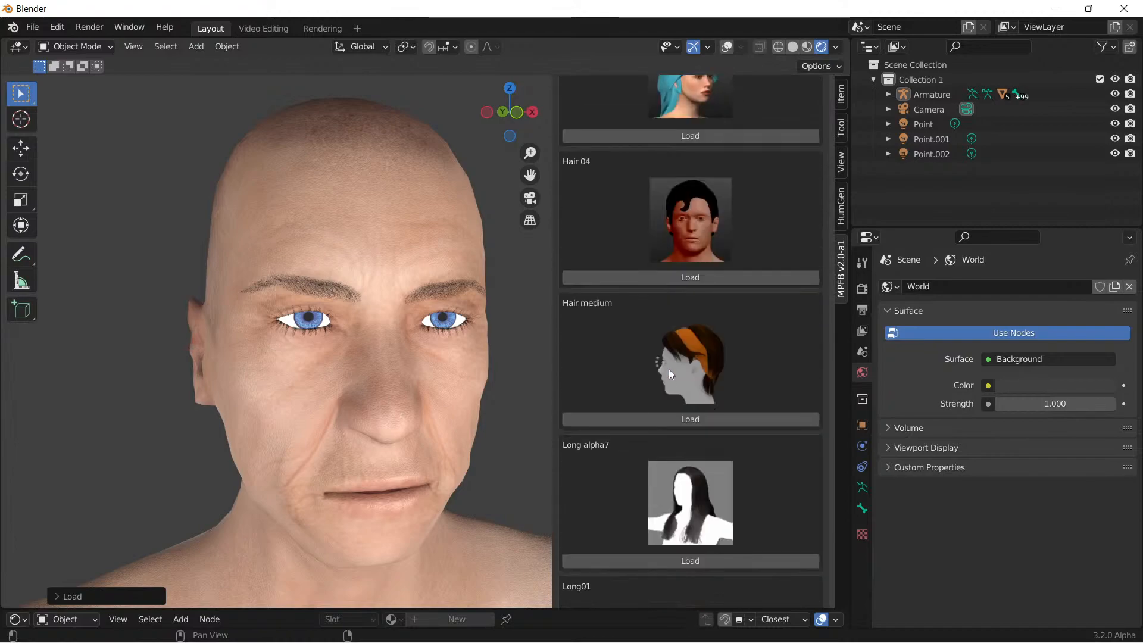
scroll(673, 372, "down", 20)
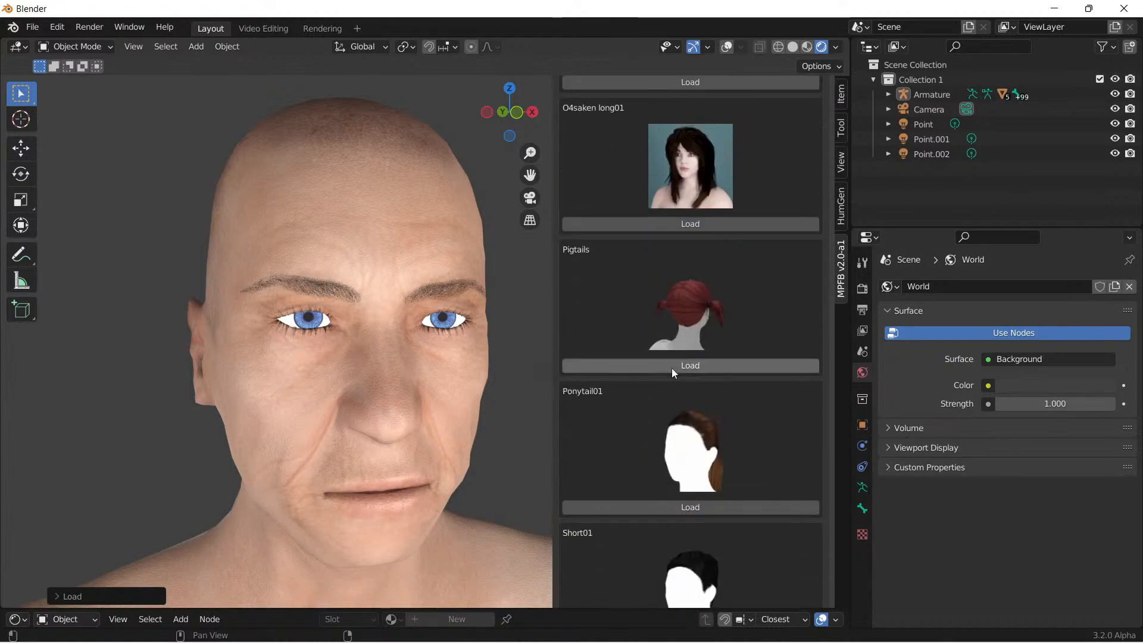
scroll(672, 369, "down", 5)
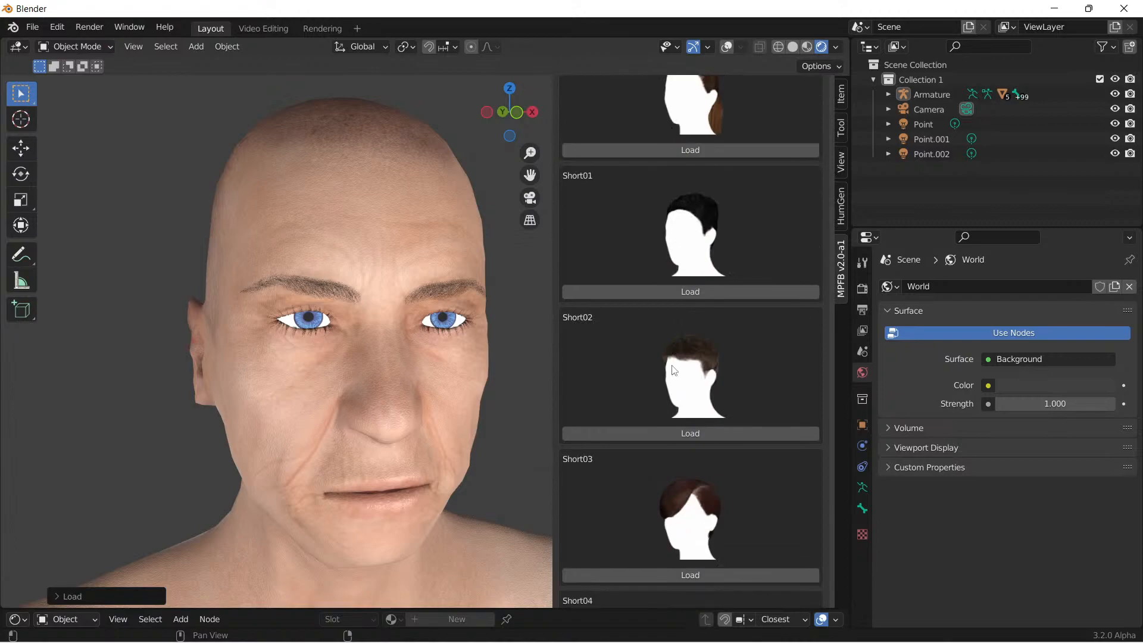
scroll(674, 364, "down", 4)
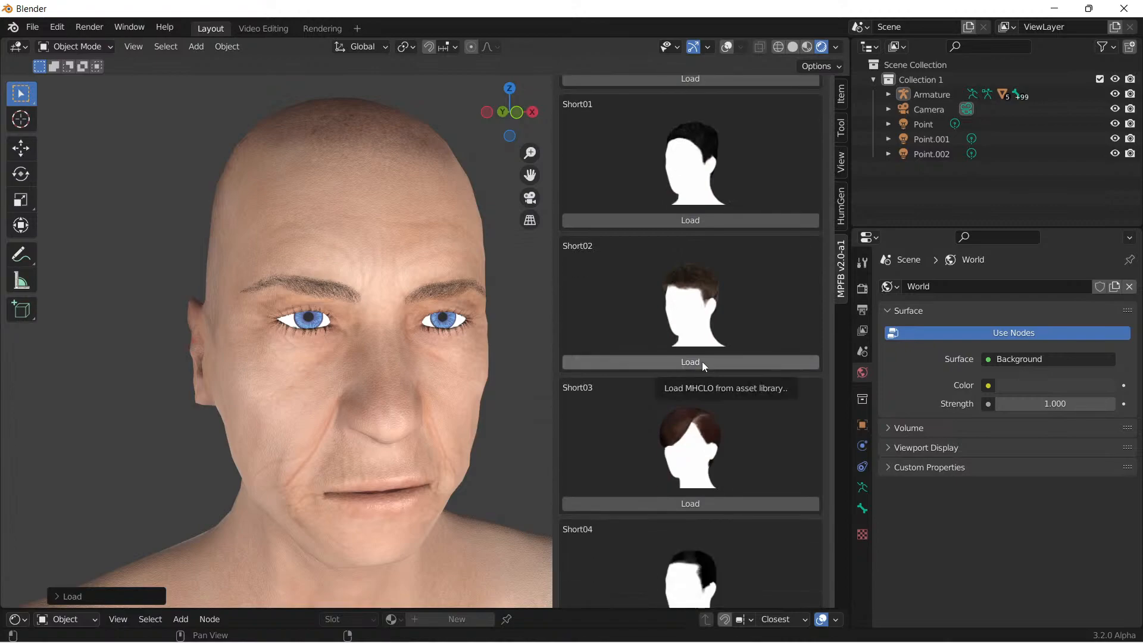
Step: Try the Short02 hair on the human with Short01 added over it, and undo both hair loads
left_click(702, 362)
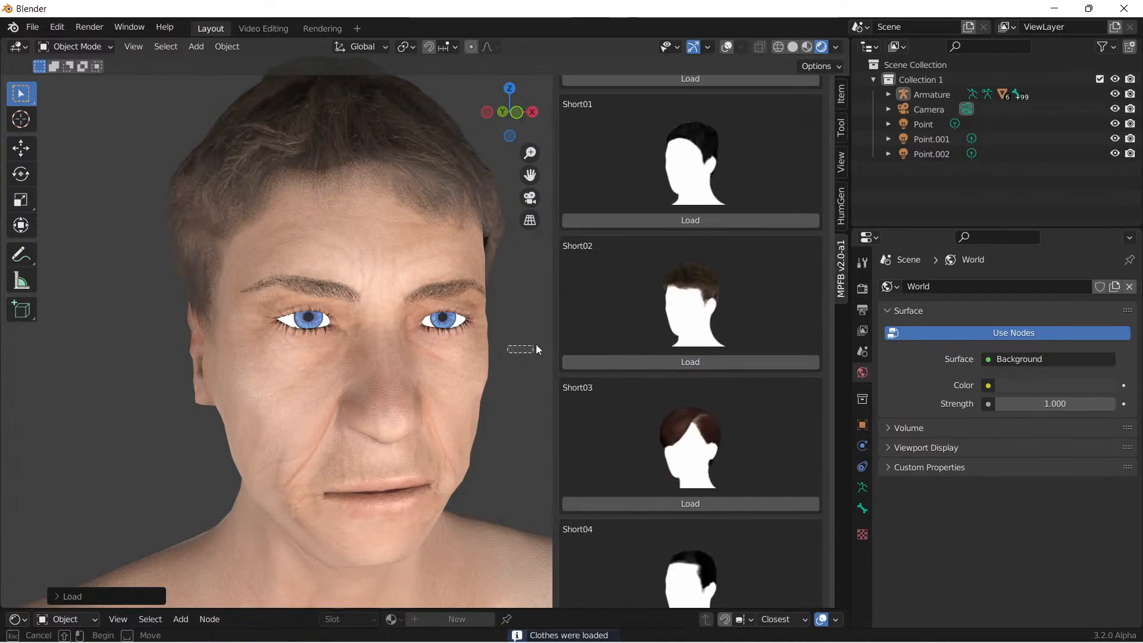
middle_click_drag(534, 344, 535, 315)
left_click(708, 219)
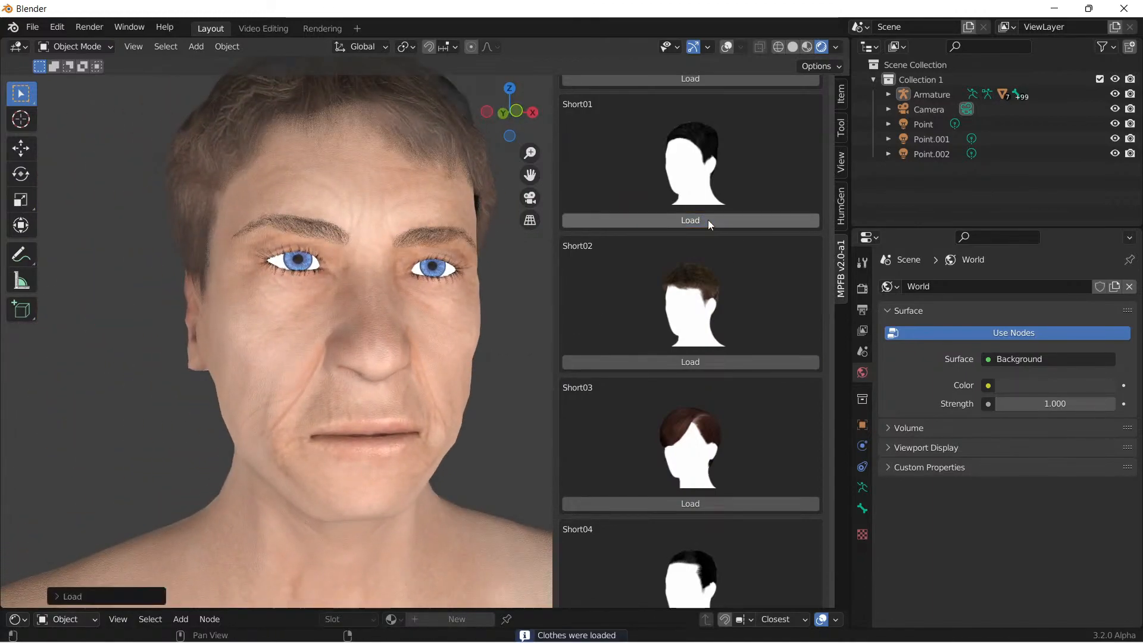
left_click(58, 27)
left_click(61, 44)
left_click(57, 27)
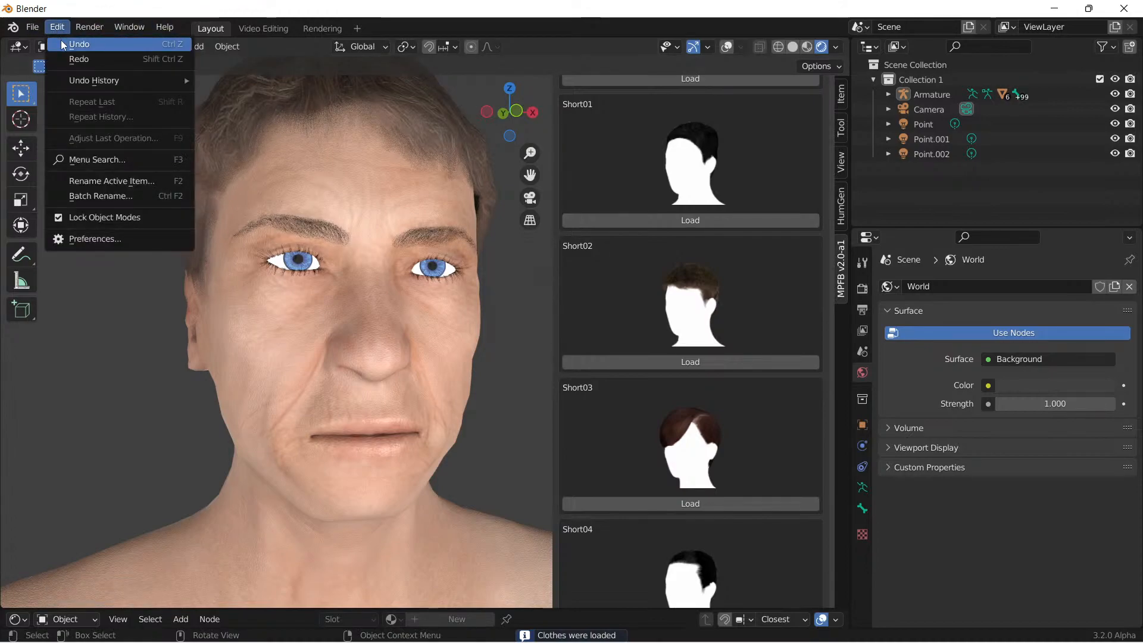
left_click(62, 43)
left_click(57, 27)
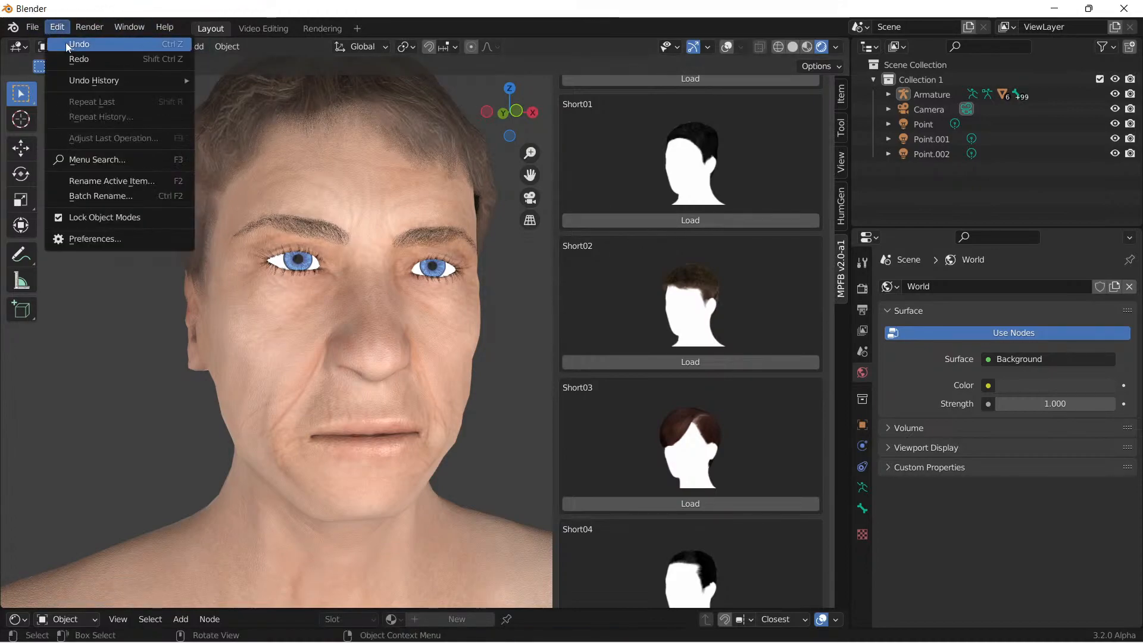
left_click(61, 43)
Step: Load the Short01 hair onto the human and view the face from the front
left_click(723, 220)
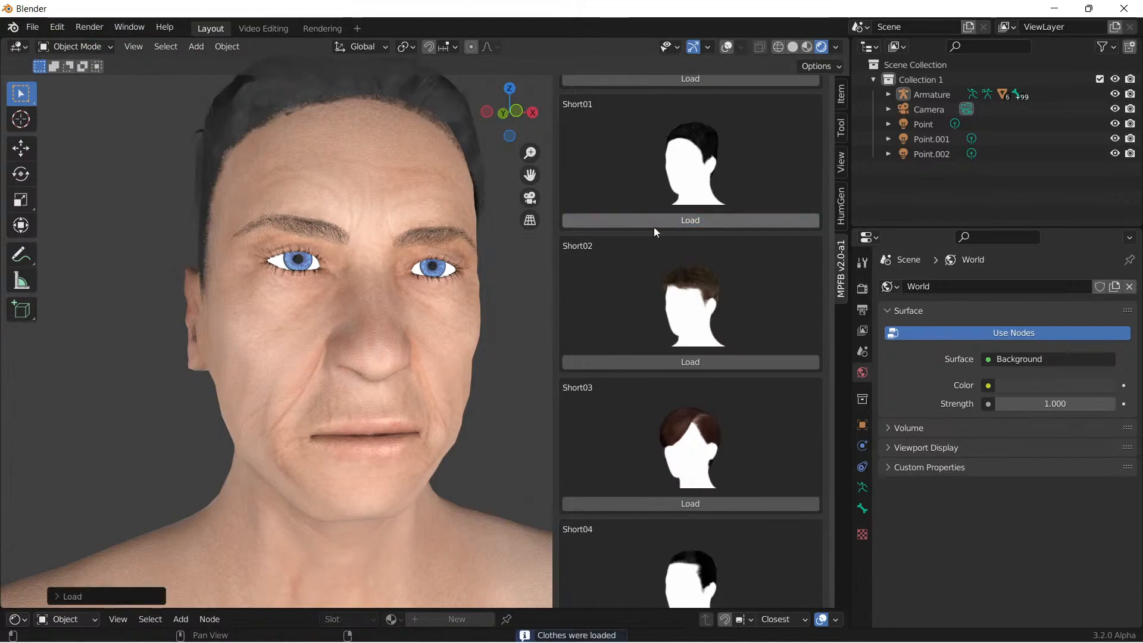
mouse_move(488, 268)
middle_mouse_down()
mouse_move(436, 291)
mouse_move(373, 281)
mouse_move(509, 289)
mouse_move(512, 277)
mouse_move(464, 267)
mouse_move(475, 276)
middle_mouse_up()
scroll(723, 366, "down", 16)
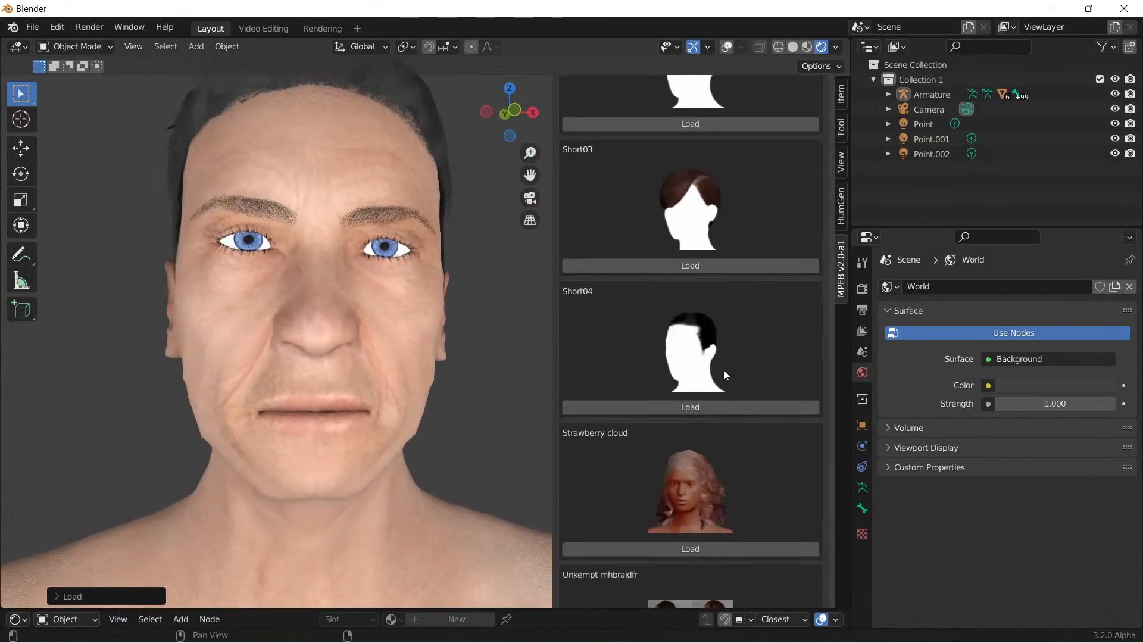
Step: Collapse the Hair library, load Teeth base from the Teeth library onto the human, and collapse that library
scroll(694, 329, "up", 15)
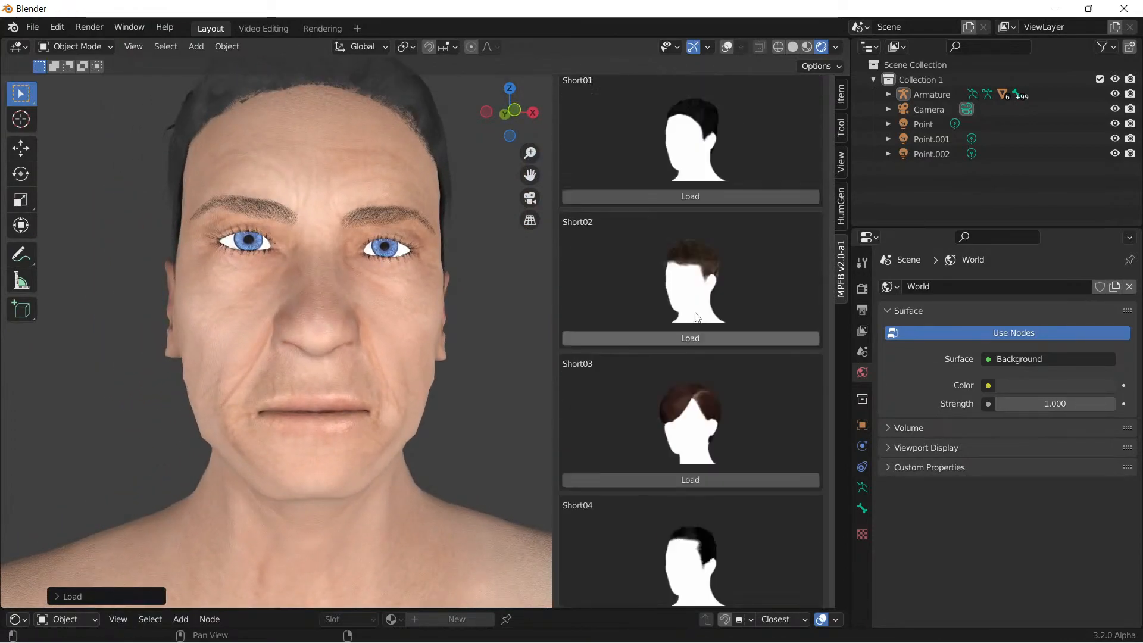
scroll(635, 260, "up", 12)
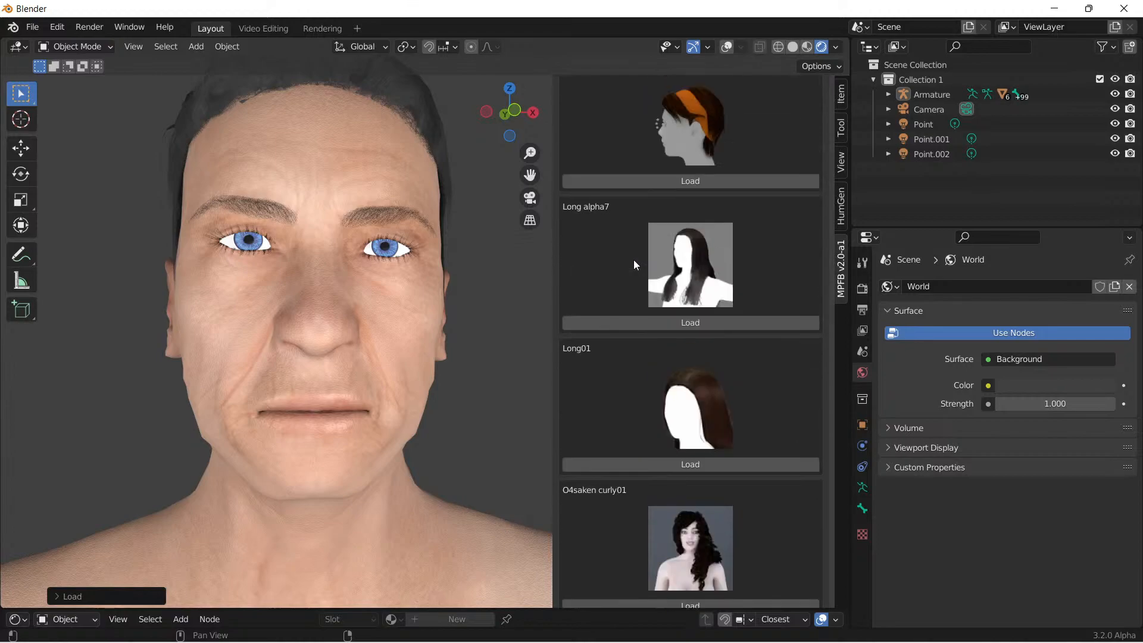
scroll(635, 259, "up", 10)
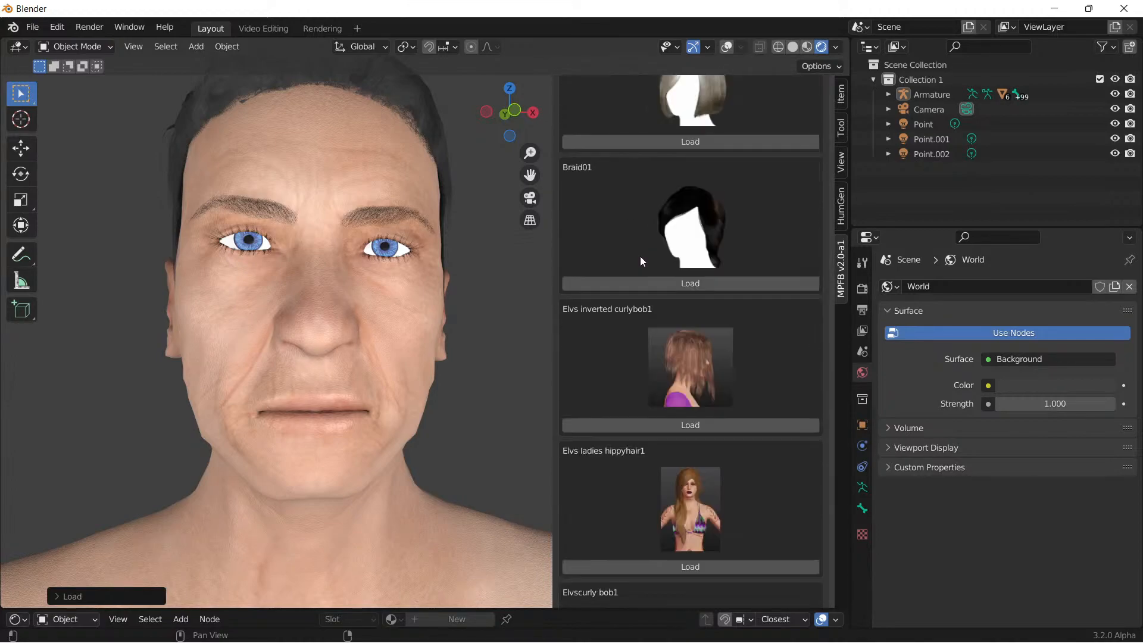
scroll(633, 260, "up", 5)
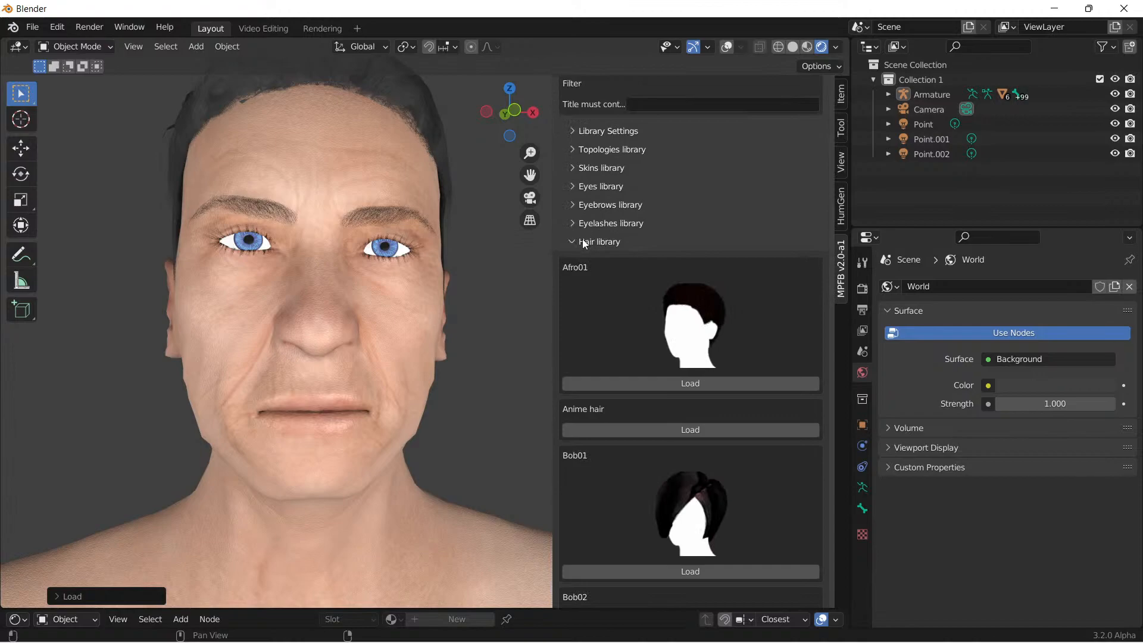
left_click(587, 241)
left_click(580, 261)
left_click(692, 400)
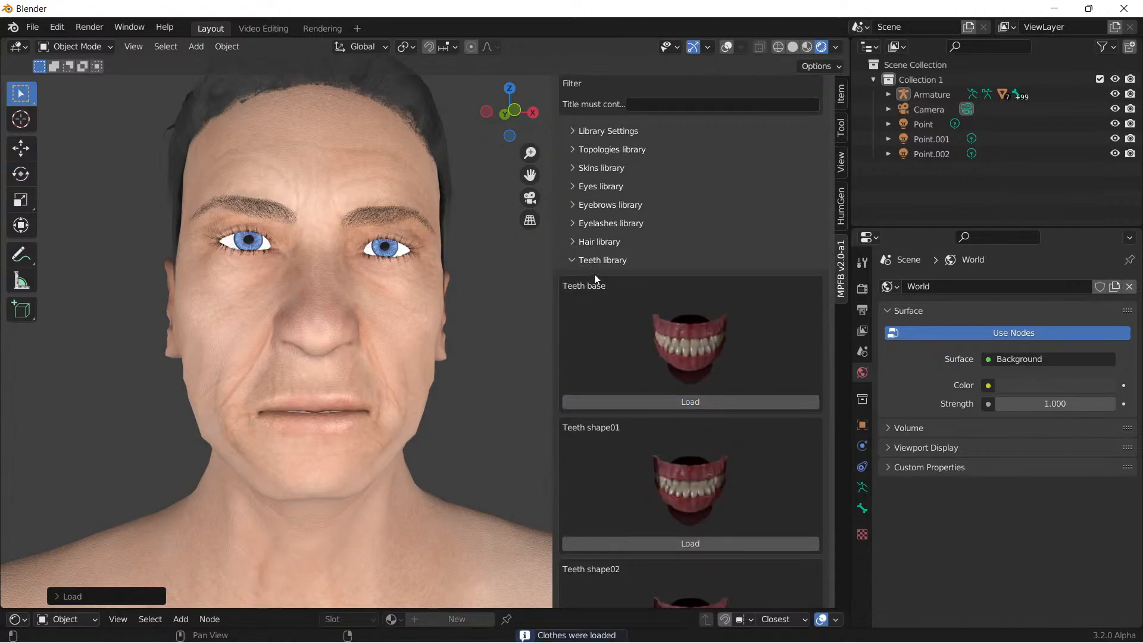
left_click(572, 241)
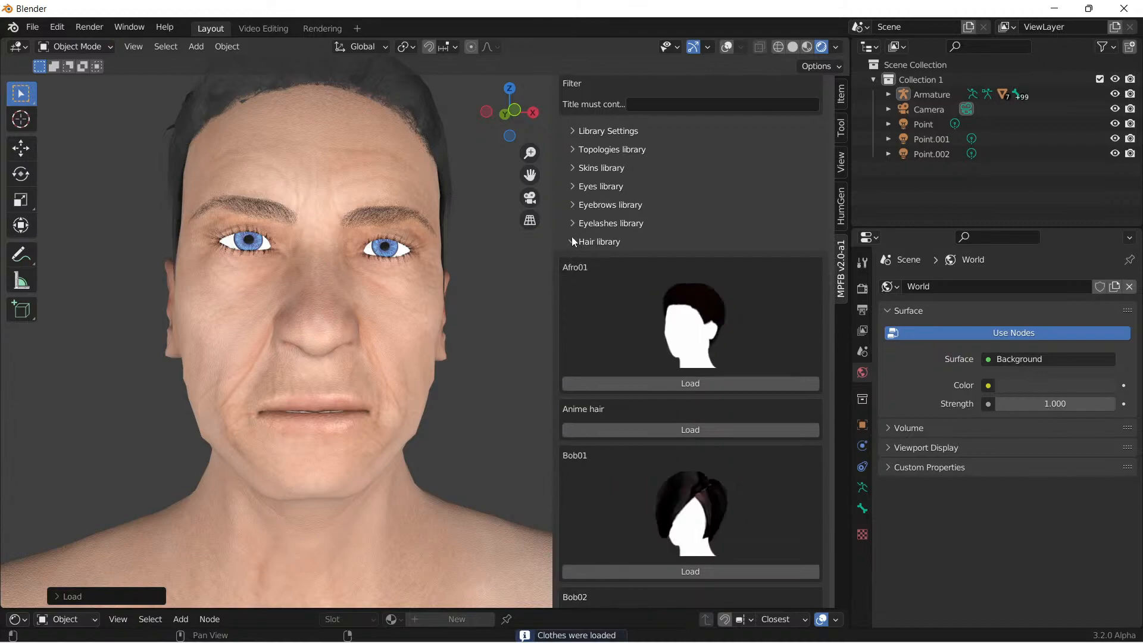
left_click(573, 240)
left_click(573, 260)
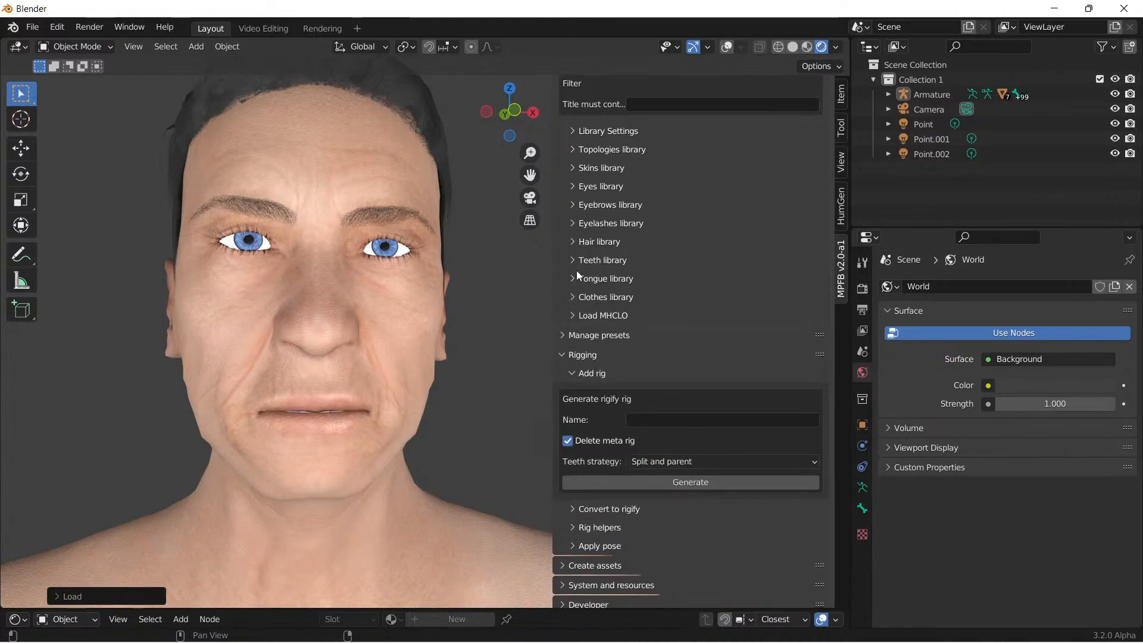
Step: Load Tongue01 from the Tongue library onto the human and collapse that library
left_click(574, 277)
left_click(699, 417)
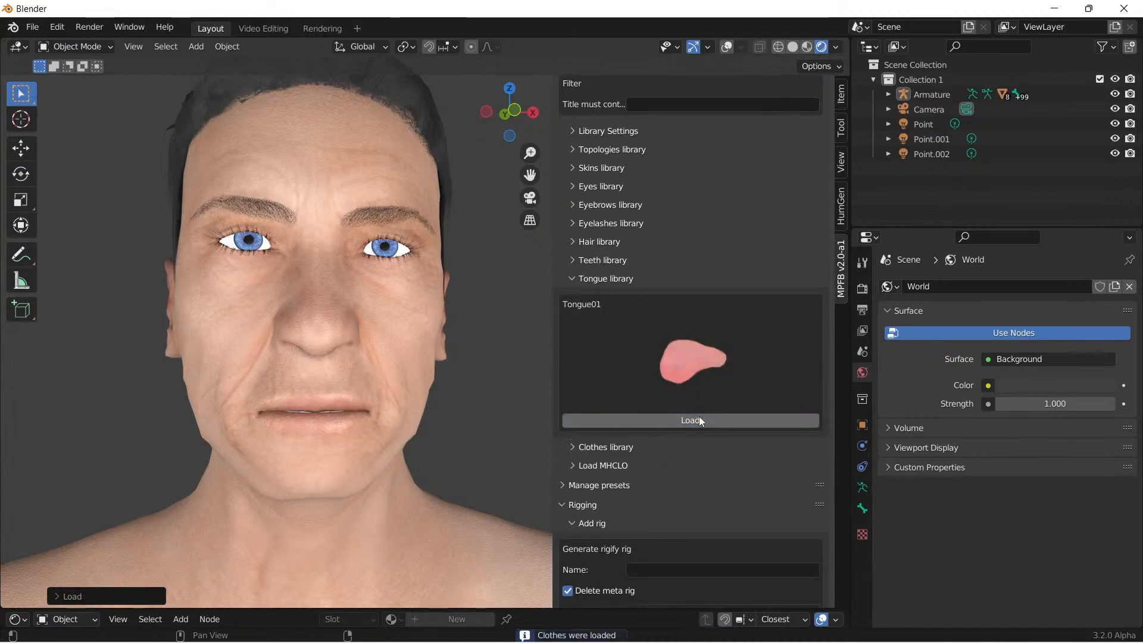
left_click(570, 277)
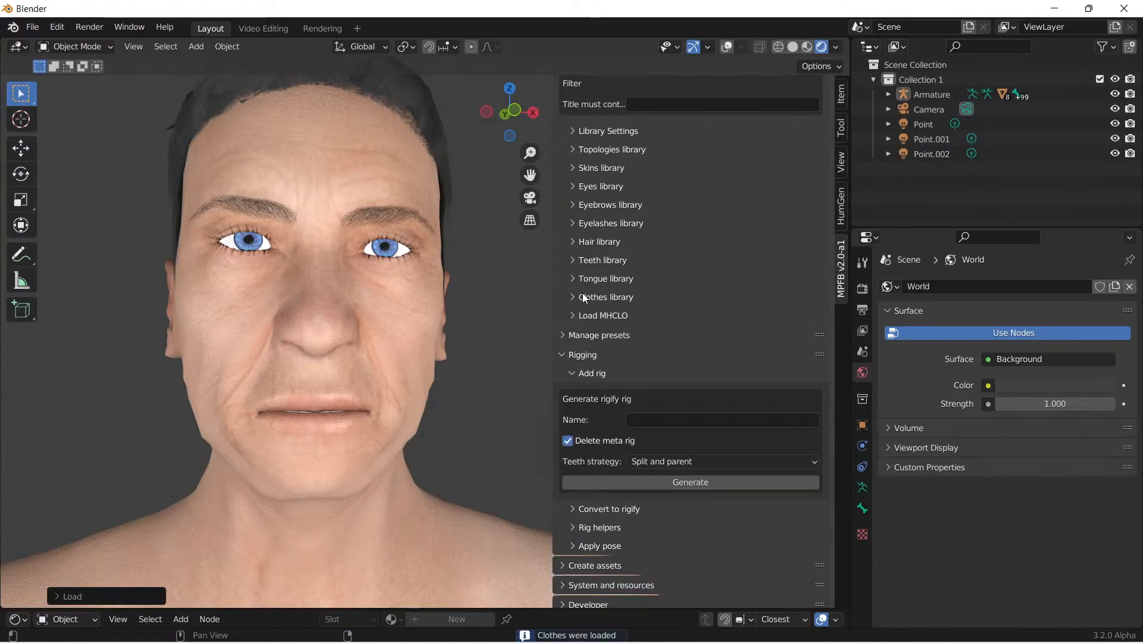
Step: Load M suit 01 from the Clothes library onto the human and view the dressed upper body
left_click(574, 298)
scroll(655, 367, "down", 10)
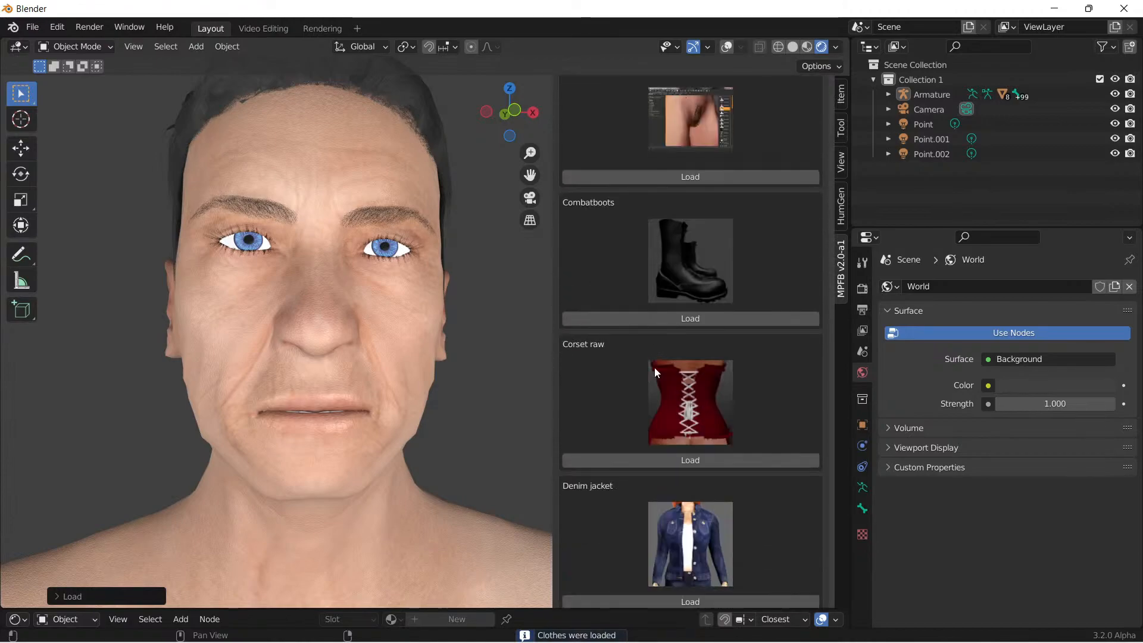
scroll(647, 362, "down", 12)
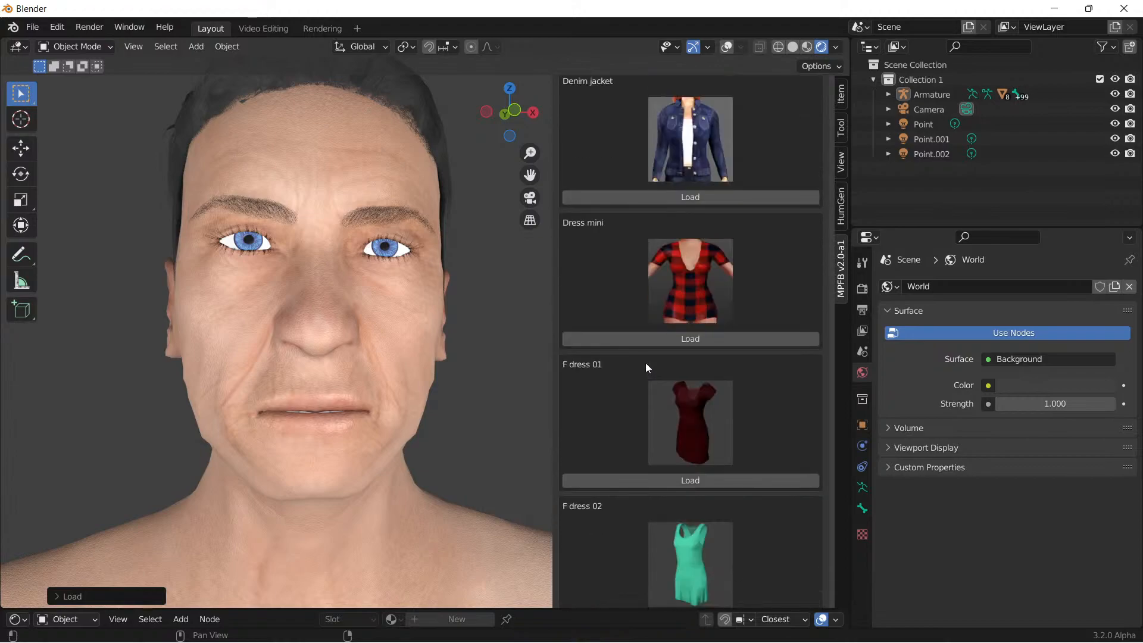
scroll(635, 366, "down", 10)
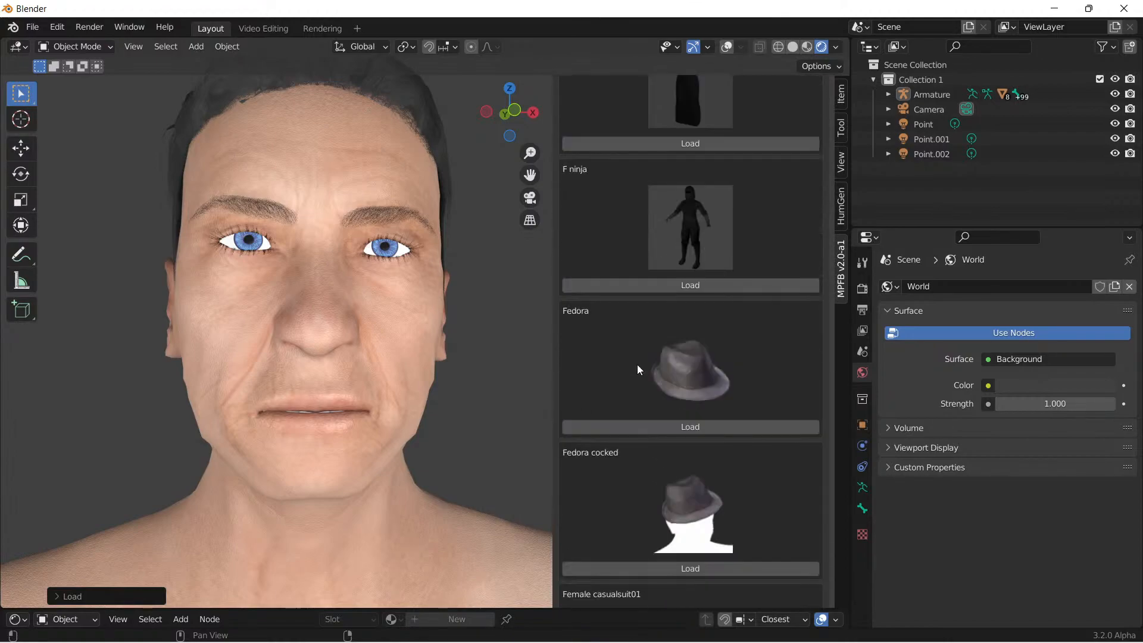
scroll(631, 356, "down", 14)
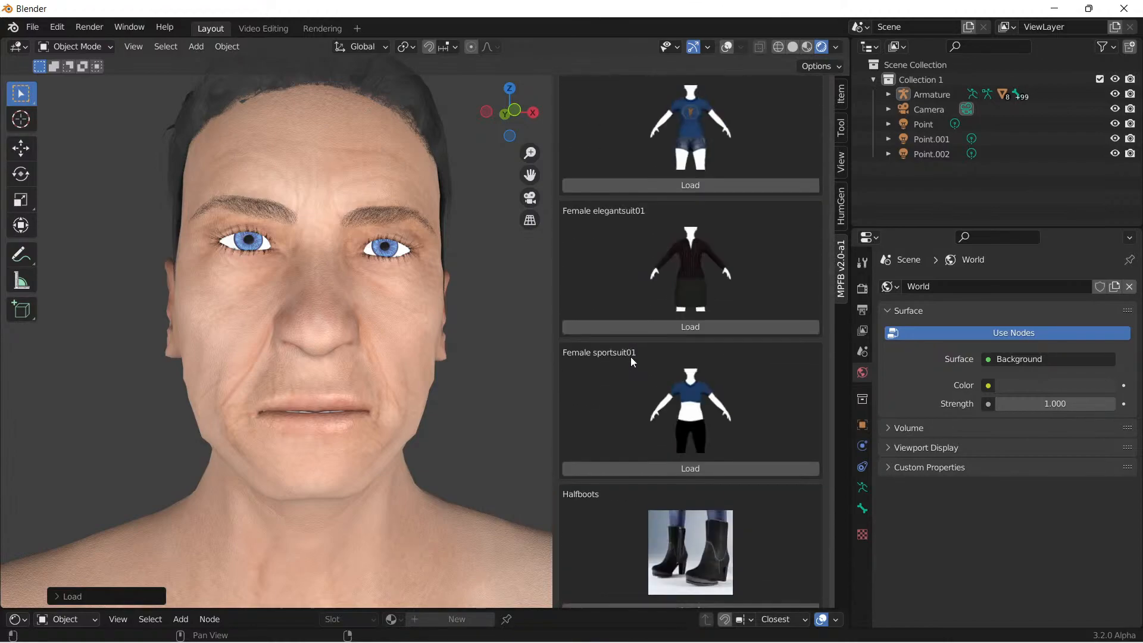
scroll(622, 355, "down", 5)
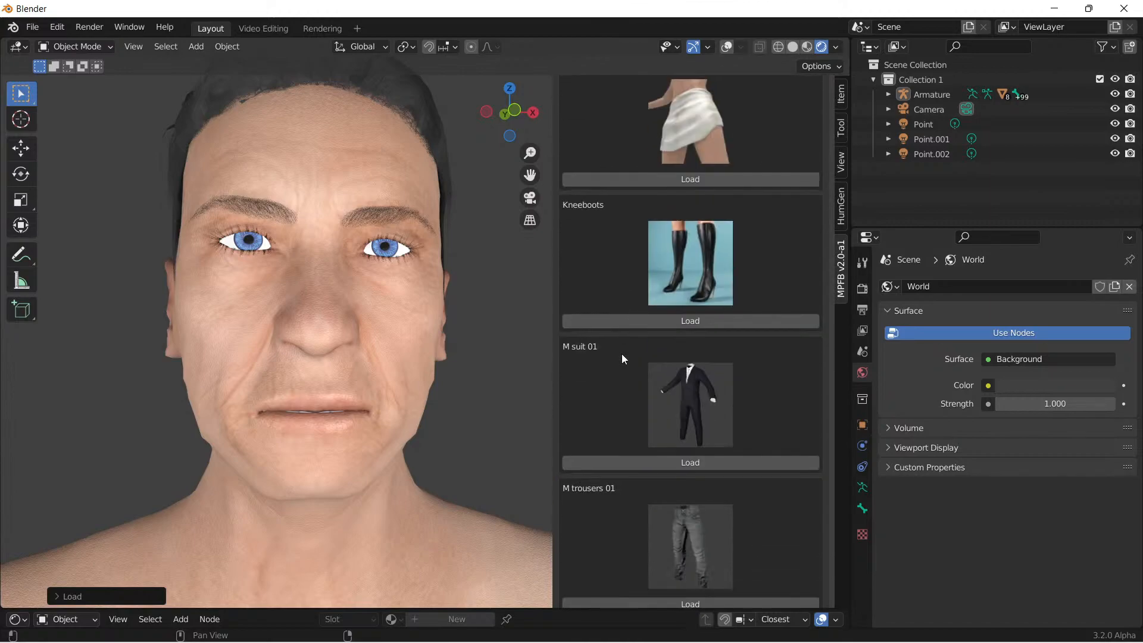
left_click(692, 320)
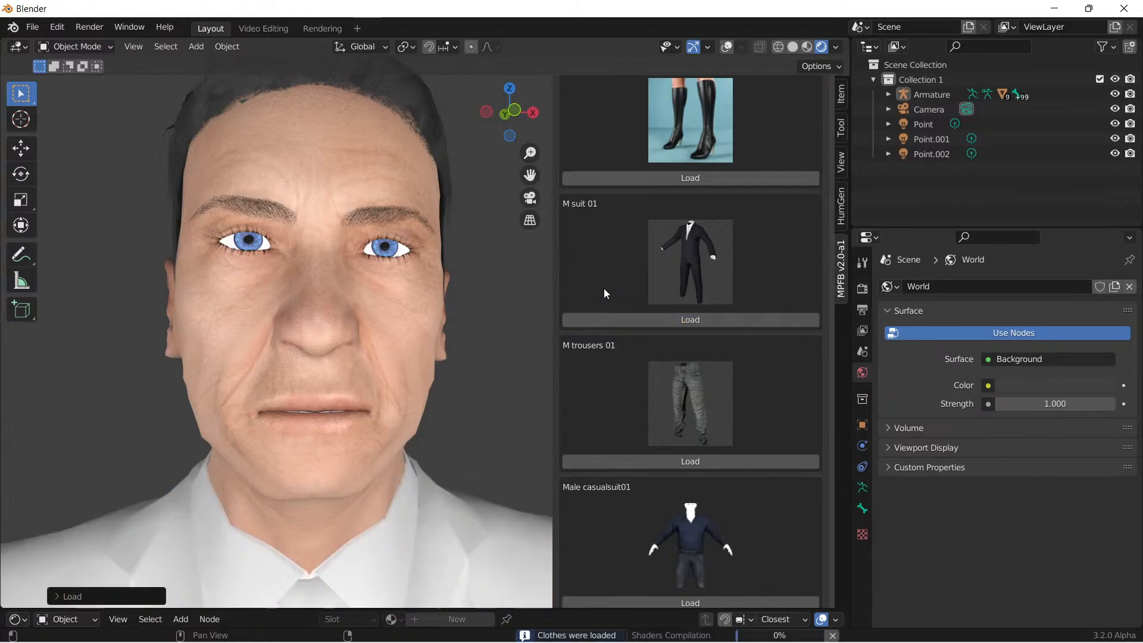
scroll(458, 378, "down", 5)
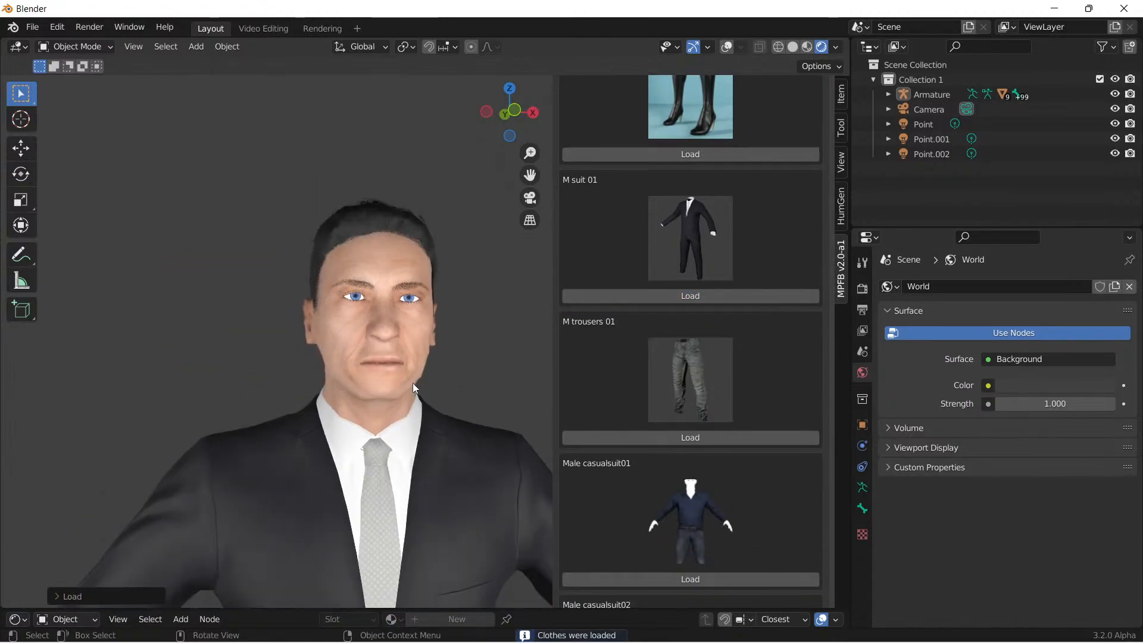
middle_click_drag(407, 403, 420, 381)
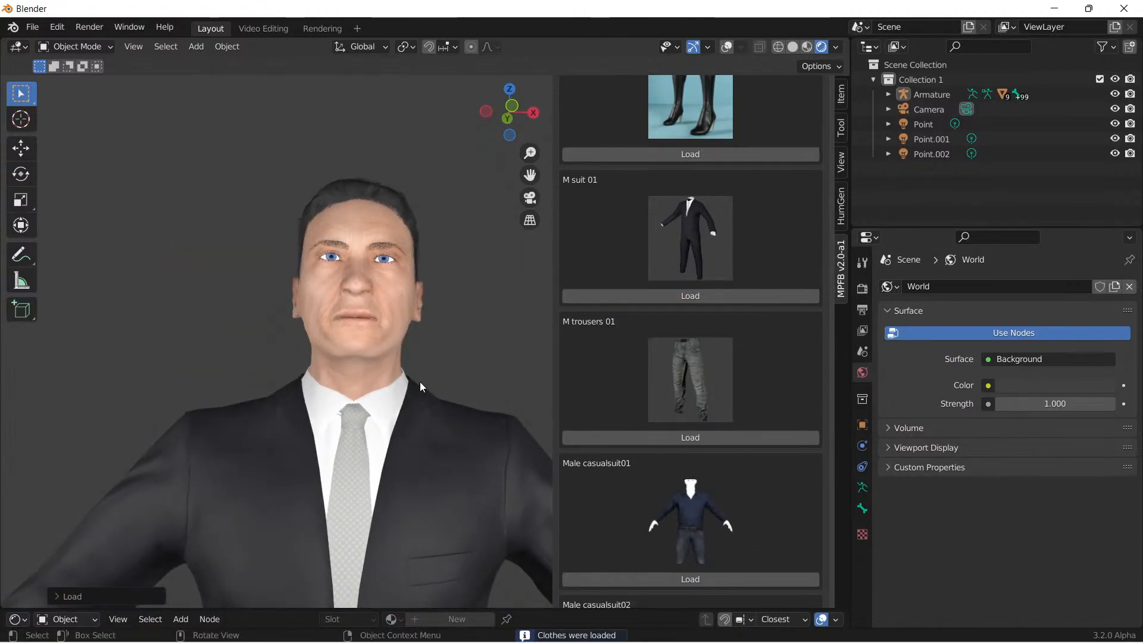
scroll(420, 381, "down", 3)
scroll(690, 484, "down", 2)
Step: Try Shoes01 from the Clothes library on the human and view the whole figure
scroll(691, 483, "down", 20)
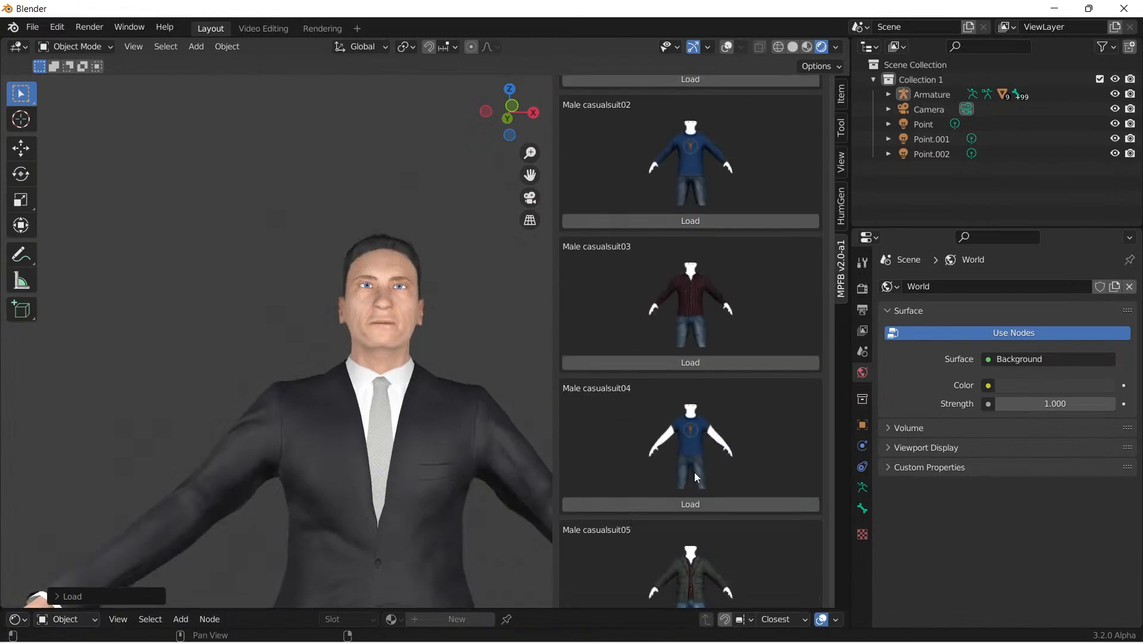
scroll(690, 465, "down", 6)
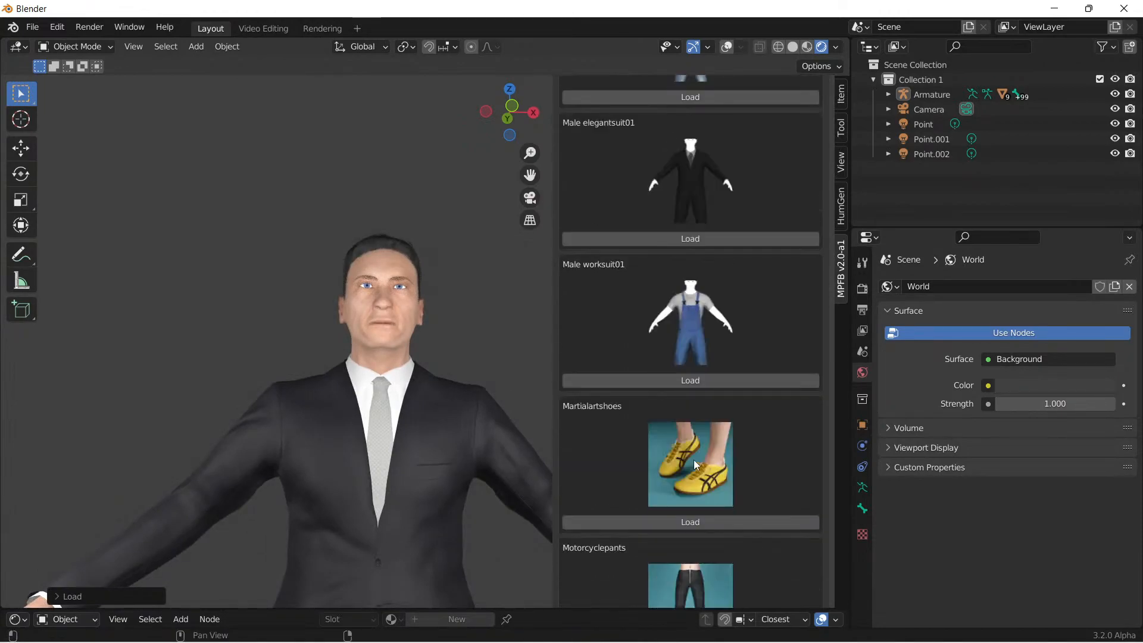
scroll(689, 436, "up", 3)
scroll(691, 436, "down", 18)
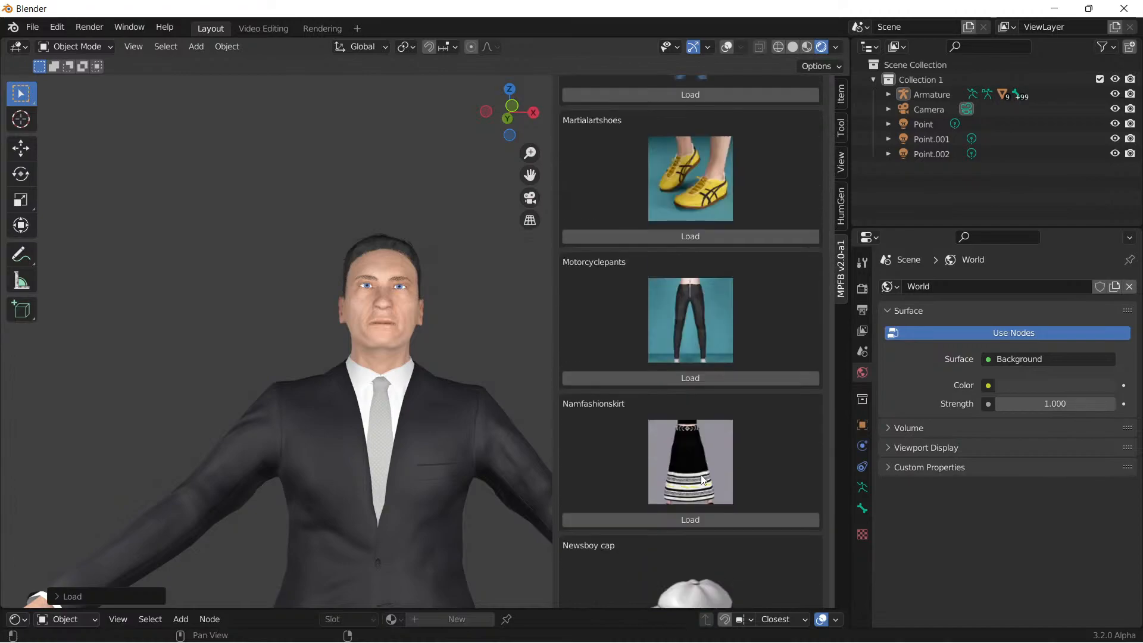
scroll(684, 490, "down", 12)
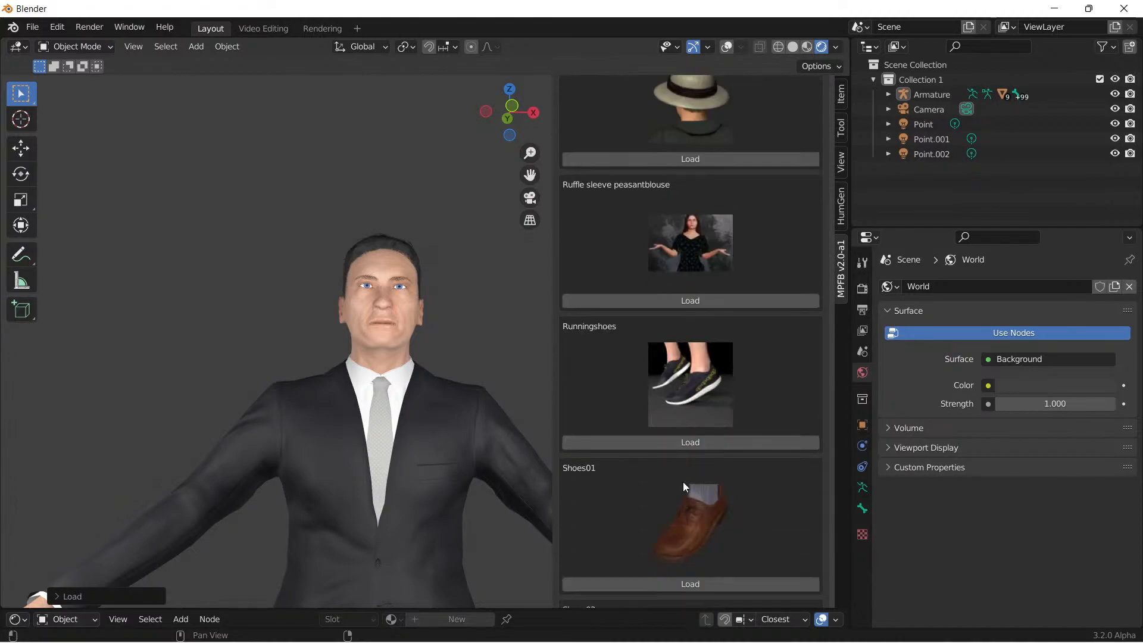
left_click(699, 371)
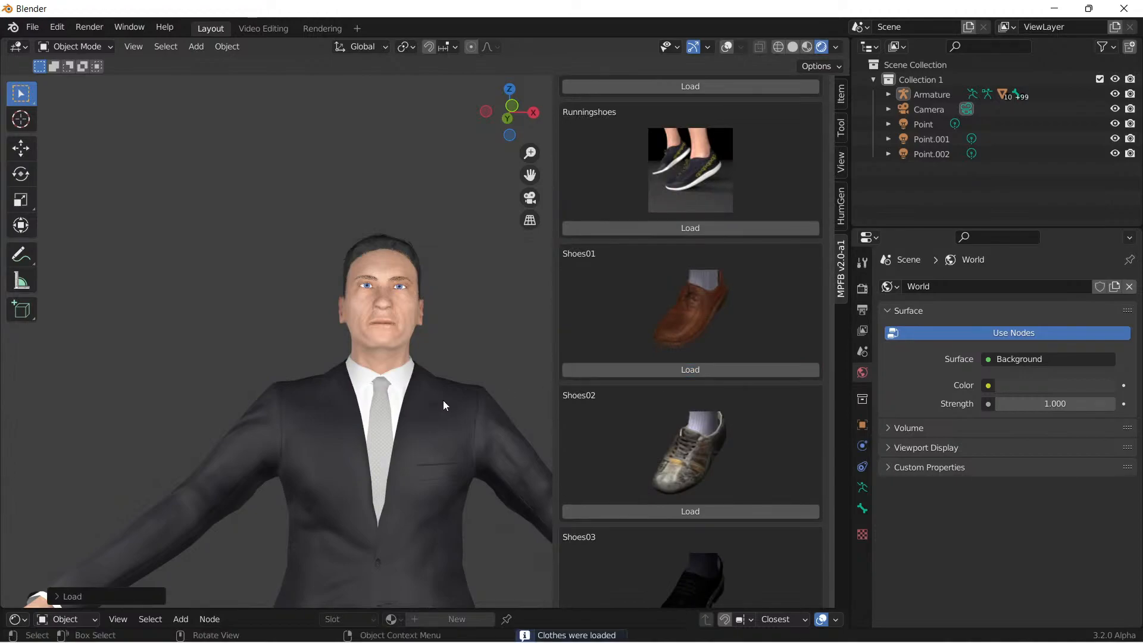
scroll(448, 439, "down", 8)
scroll(443, 457, "up", 2)
middle_click_drag(443, 456, 466, 473)
Step: Compare the other shoes in the Clothes library and undo the Shoes01 load
scroll(711, 536, "down", 5)
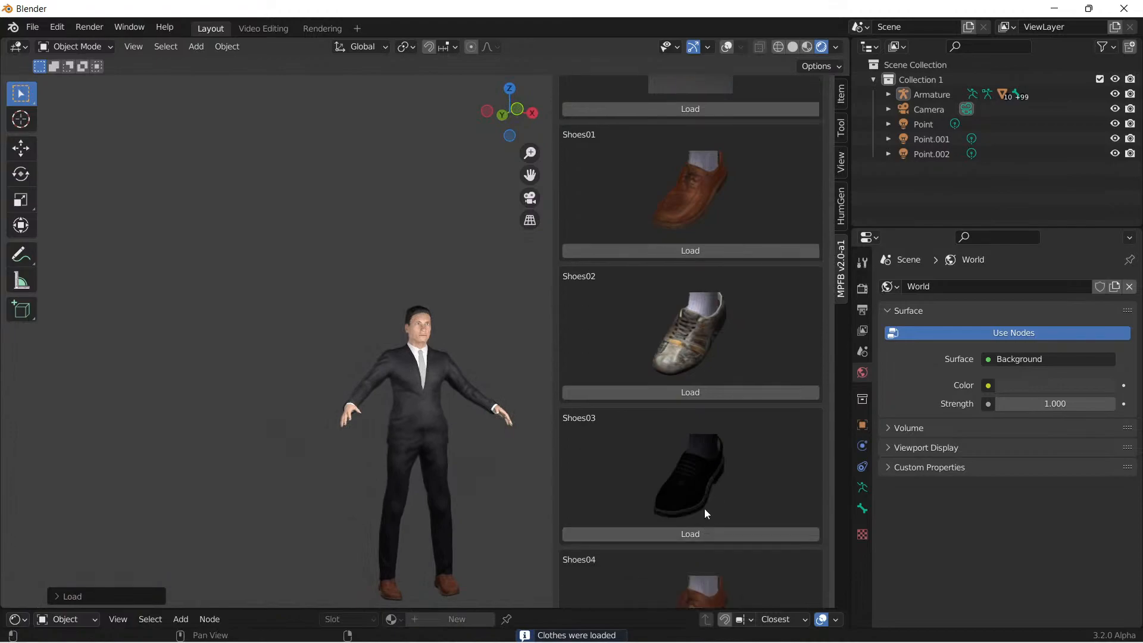
scroll(655, 465, "down", 5)
scroll(653, 451, "up", 5)
scroll(655, 453, "down", 9)
scroll(656, 455, "down", 7)
scroll(656, 452, "up", 5)
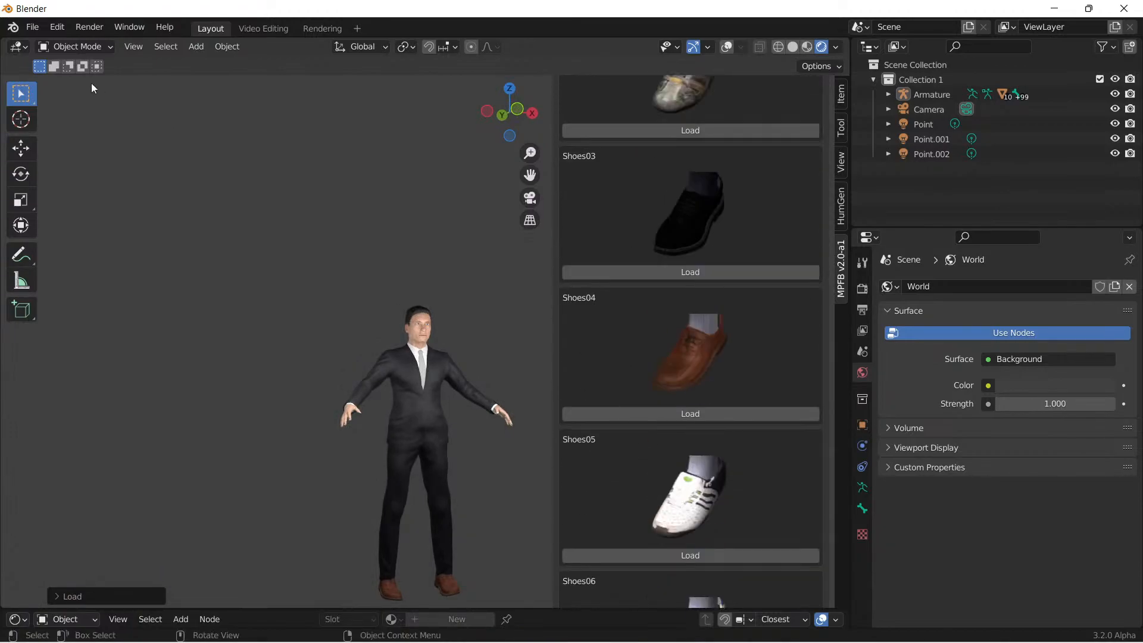
left_click(57, 27)
left_click(79, 44)
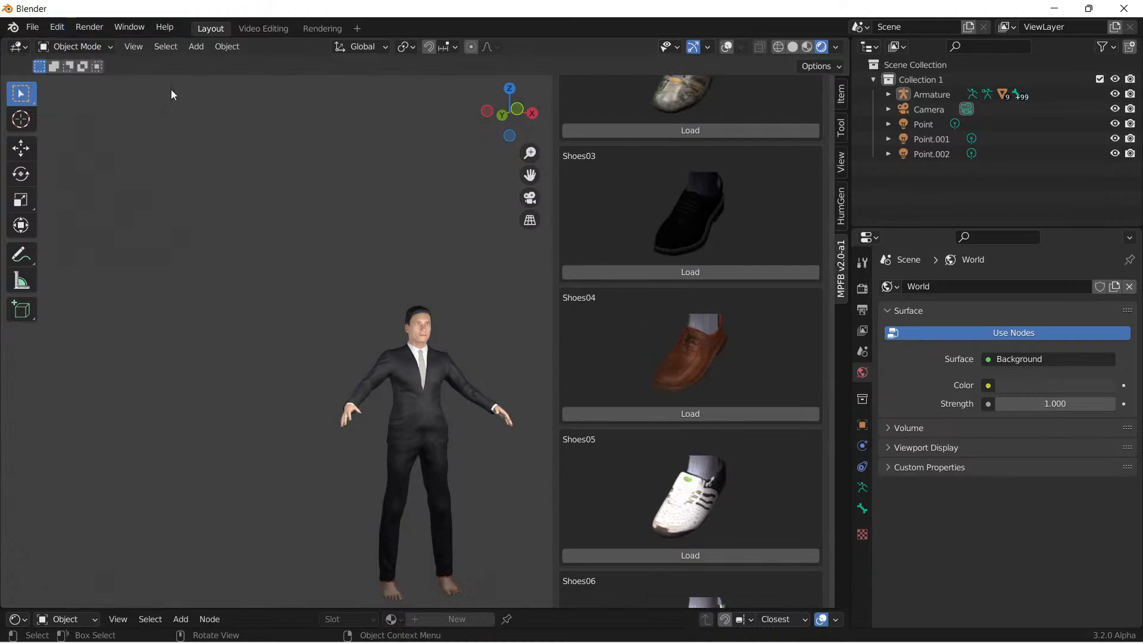
Step: Load Shoes03 from the Clothes library onto the human and inspect the dressed figure
left_click(699, 272)
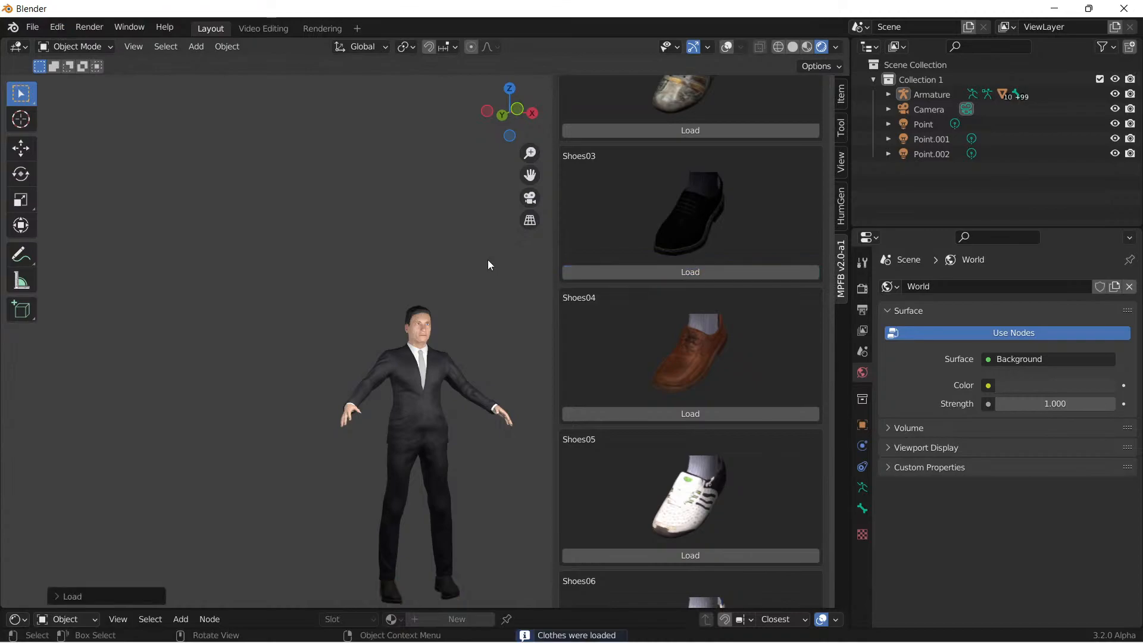
mouse_move(484, 283)
middle_mouse_down()
mouse_move(423, 281)
mouse_move(441, 299)
mouse_move(449, 284)
mouse_move(509, 271)
mouse_move(384, 274)
mouse_move(480, 273)
middle_mouse_up()
scroll(441, 299, "up", 8)
scroll(474, 273, "down", 6)
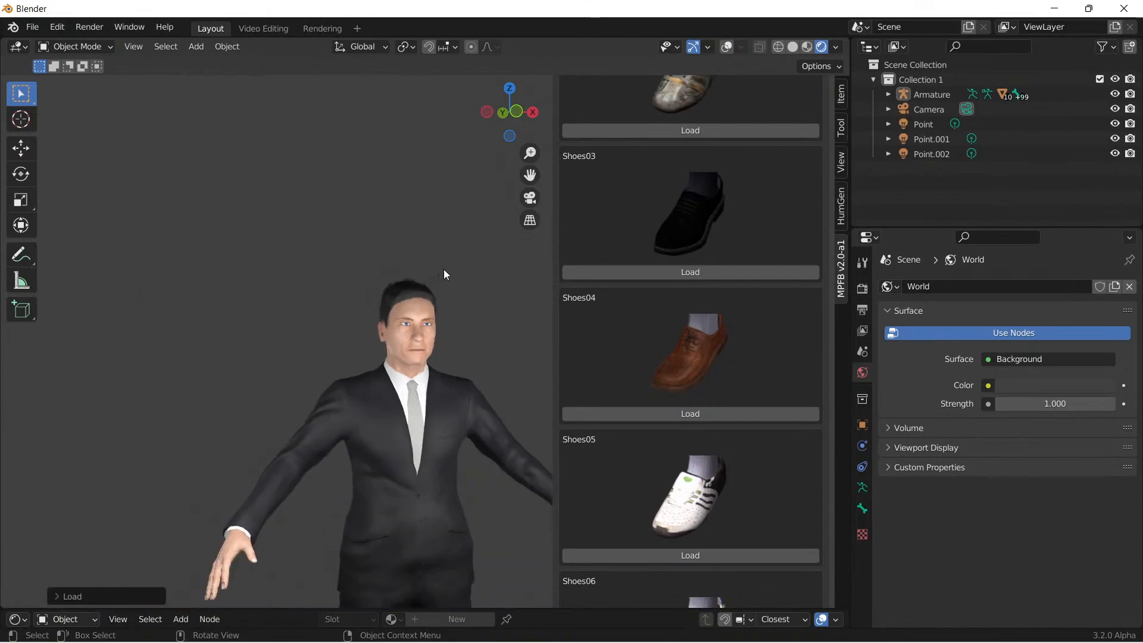
scroll(446, 288, "up", 3)
scroll(448, 291, "up", 2)
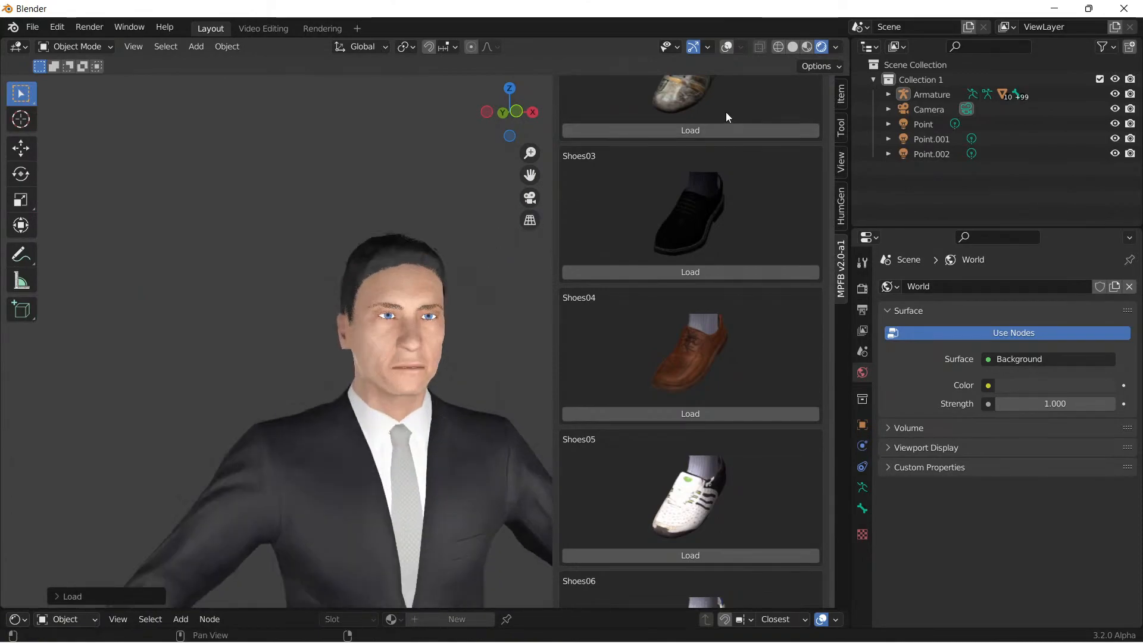
Step: Show the viewport overlays to inspect the rig on the face, and hide them again
left_click(727, 47)
middle_click_drag(461, 248, 409, 311)
scroll(409, 311, "up", 4)
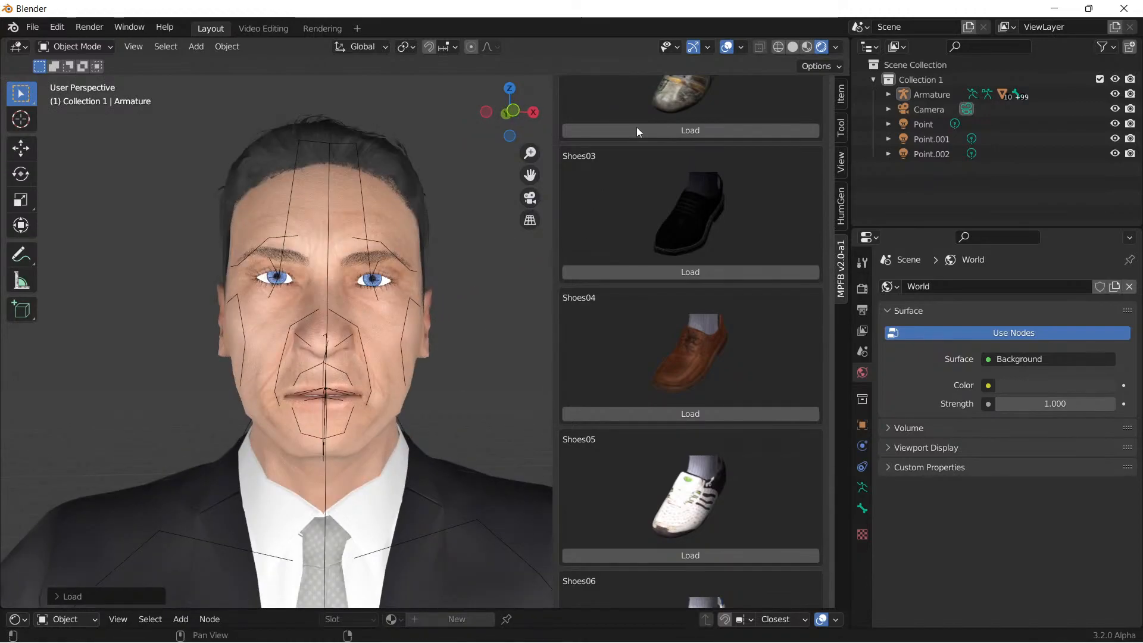
left_click(727, 47)
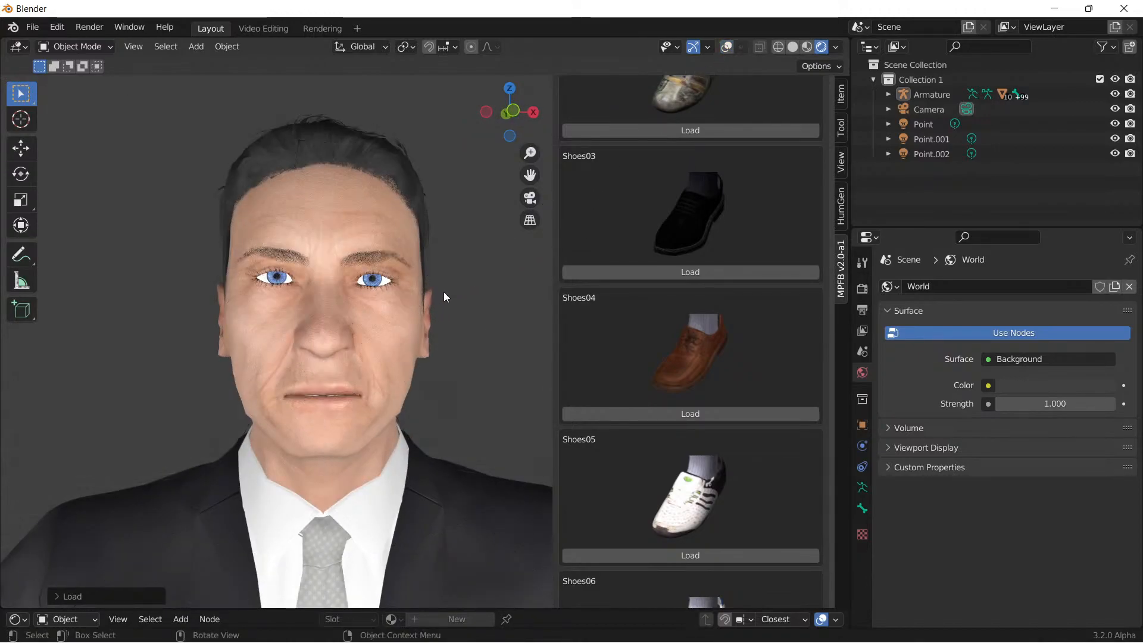
middle_click_drag(456, 300, 508, 331)
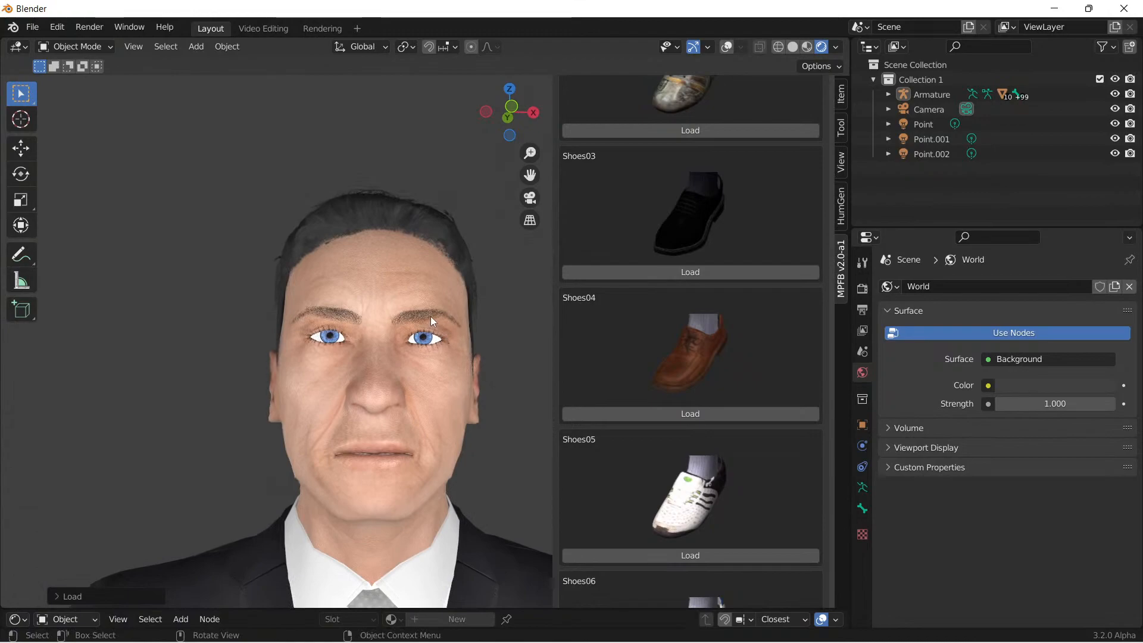
Step: Show the viewport overlays and set the blend mode of the eyebrows' material to Alpha Blend
left_click(431, 316)
left_click(431, 313)
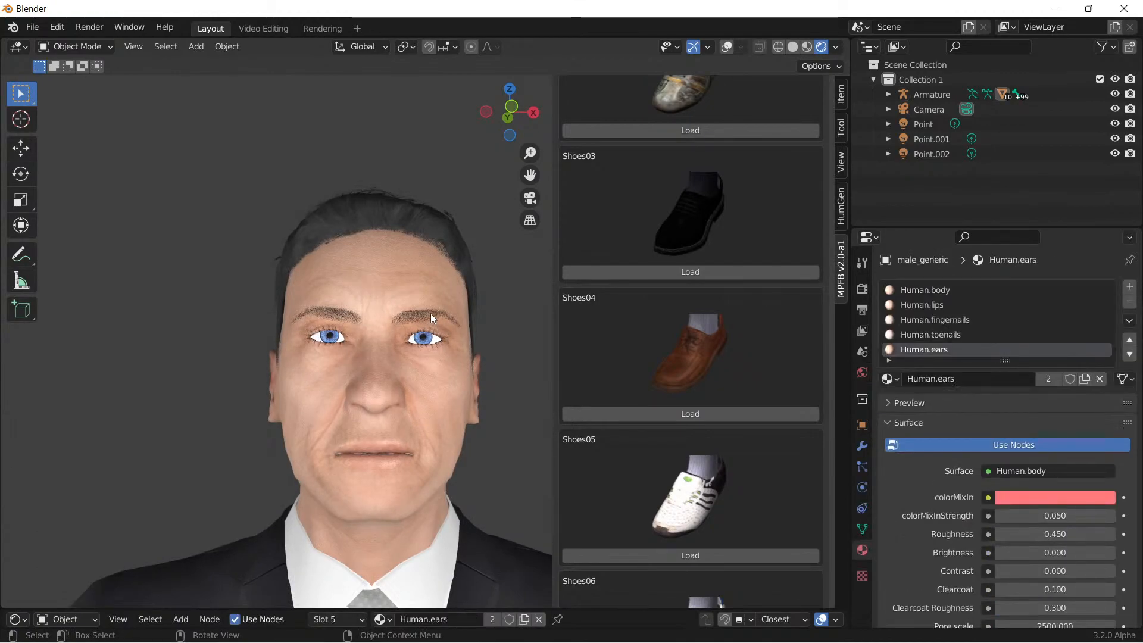
left_click(727, 46)
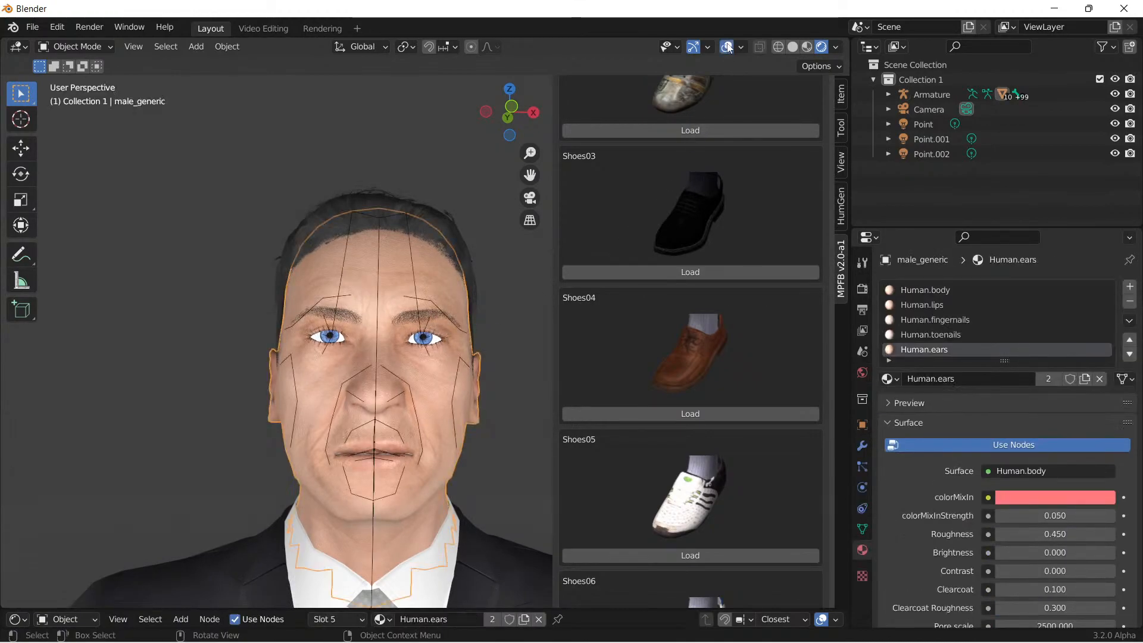
left_click(413, 313)
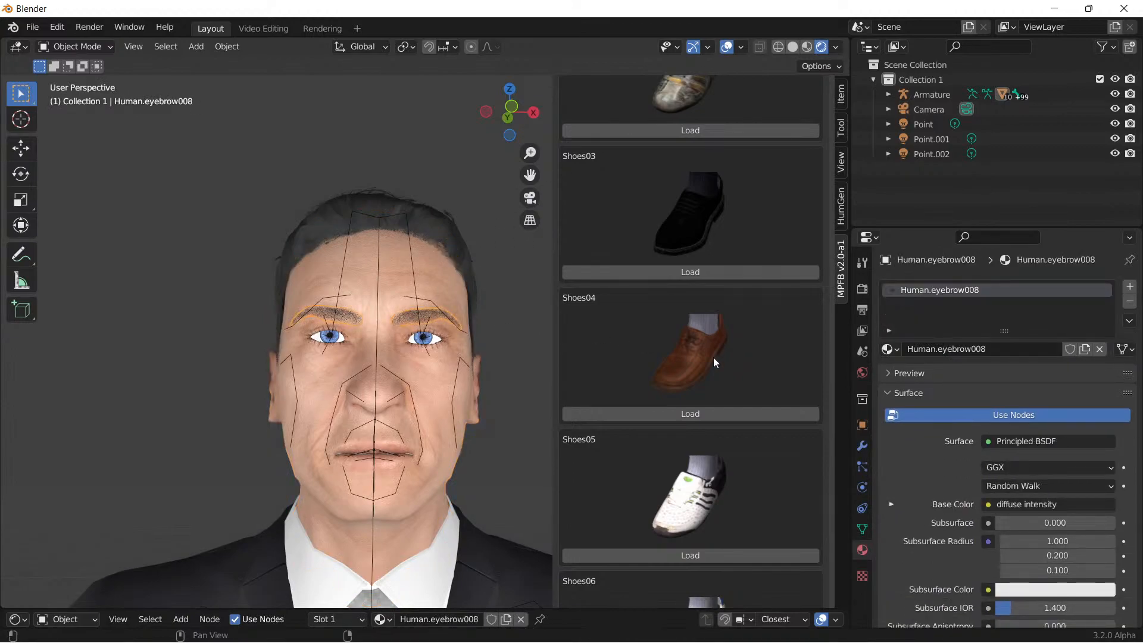
scroll(977, 435, "down", 10)
scroll(966, 440, "down", 5)
scroll(953, 453, "up", 5)
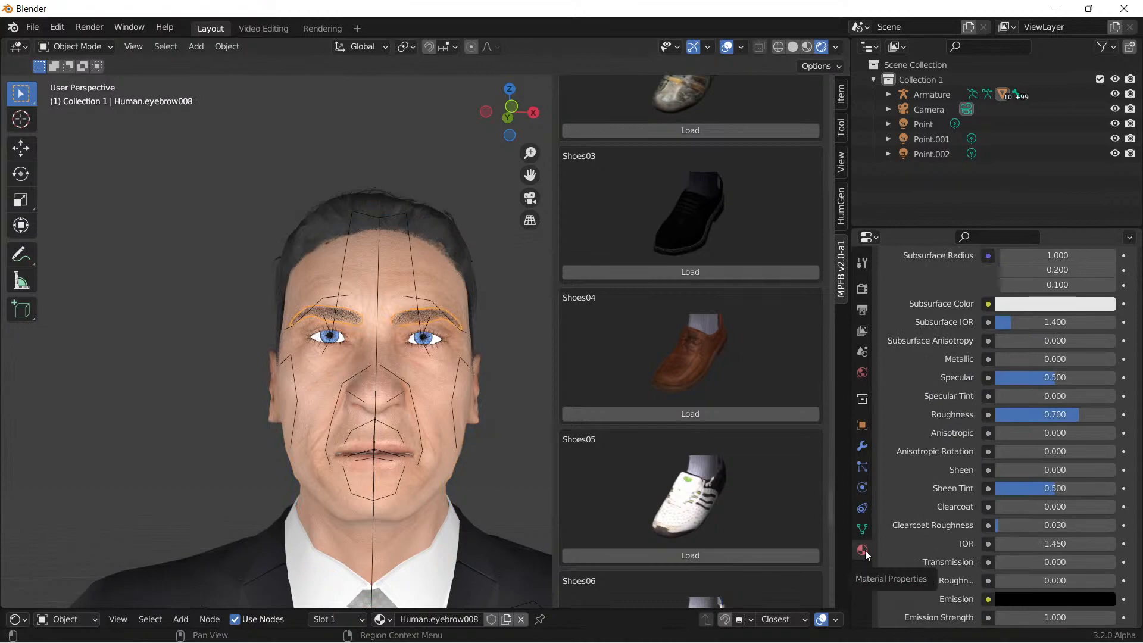
scroll(877, 543, "down", 5)
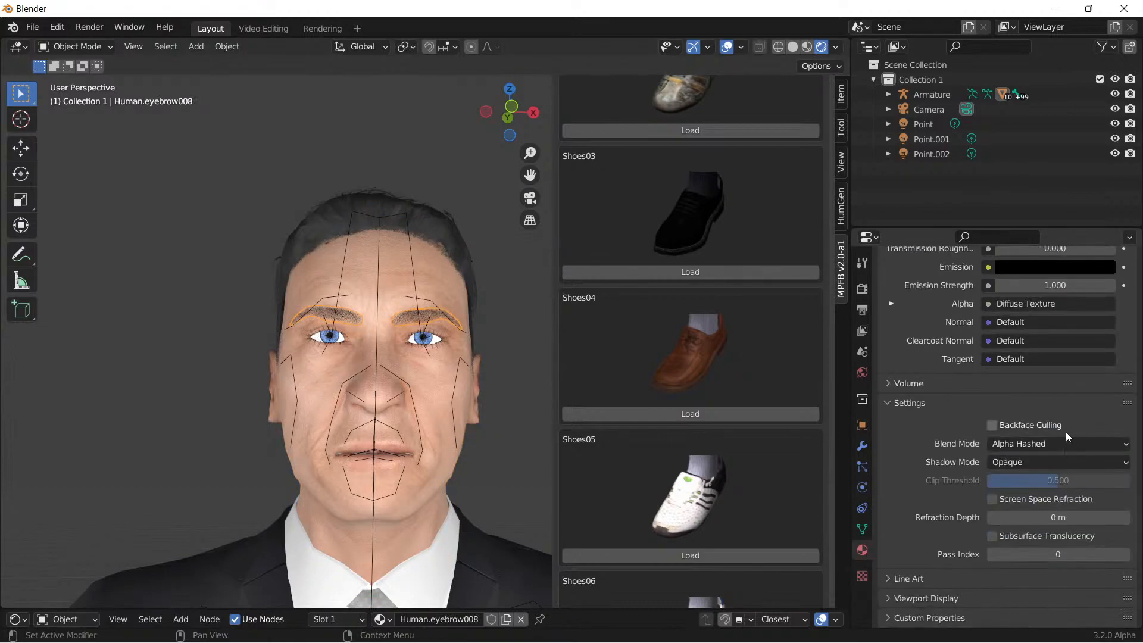
left_click(1030, 445)
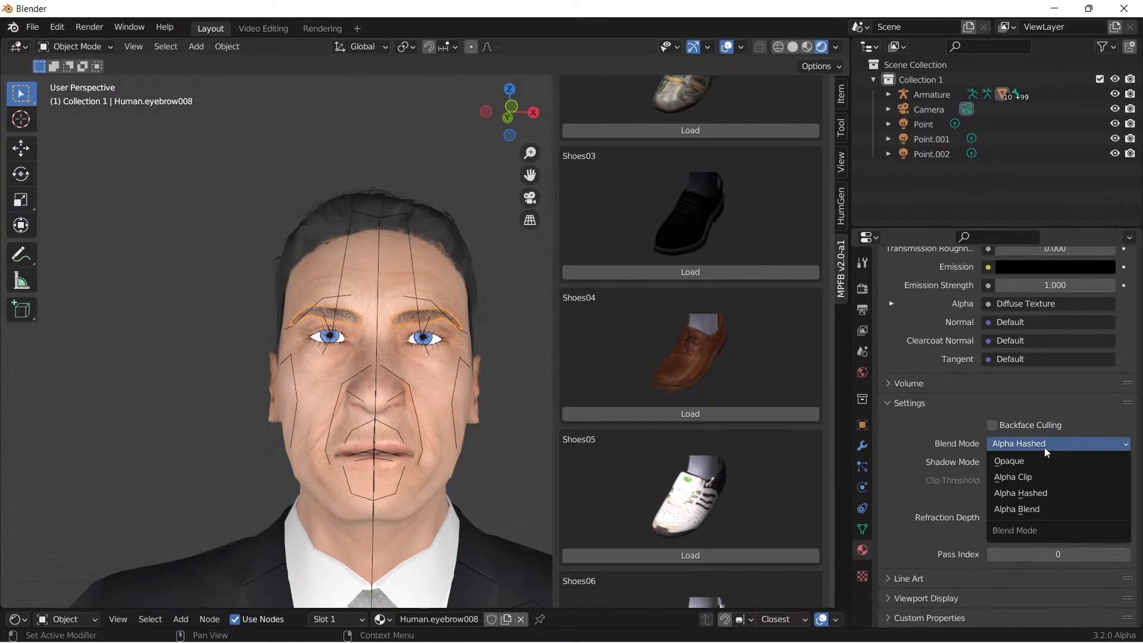
left_click(1035, 510)
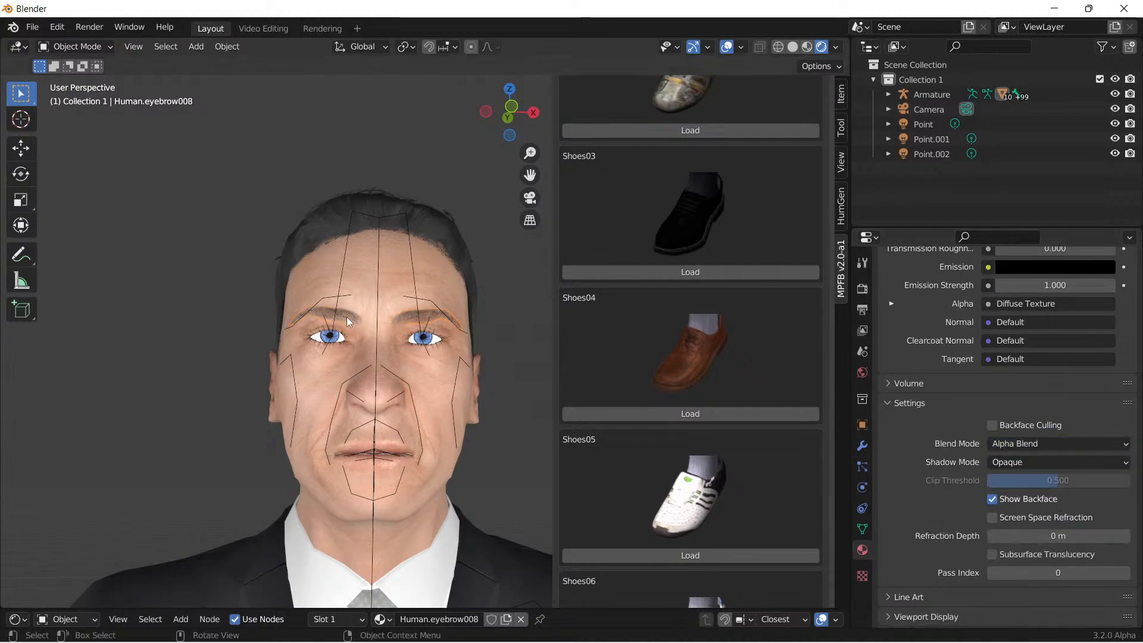
Step: Set the blend mode of the eyelashes' material to Alpha Blend and collapse the asset library sidebar
scroll(423, 341, "up", 5)
left_click(397, 328)
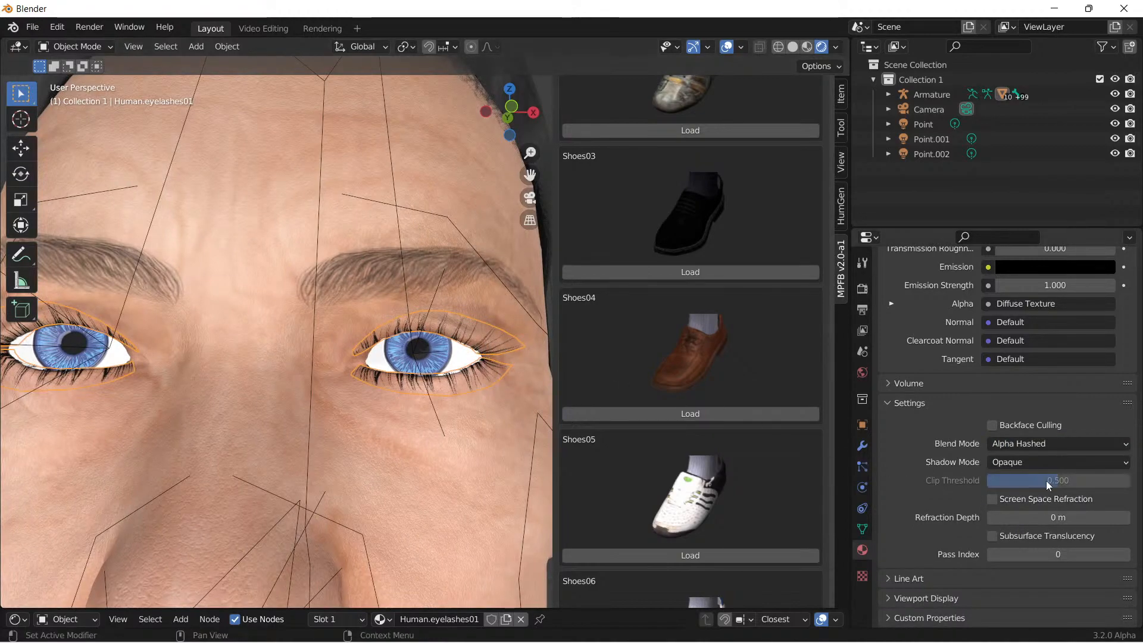
left_click(1051, 443)
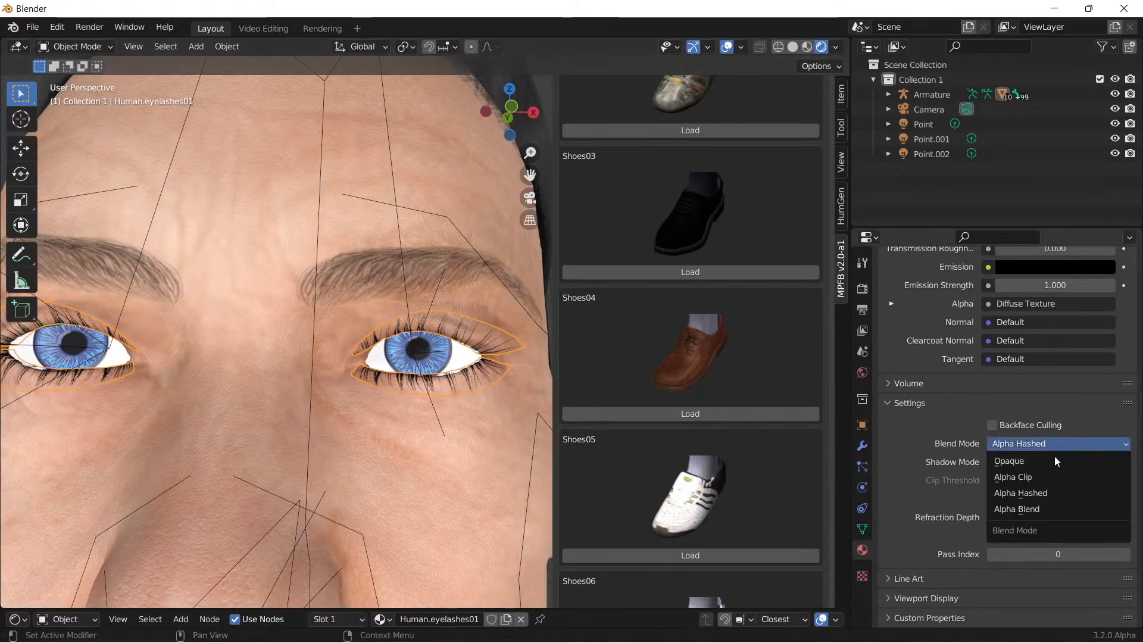
left_click(1066, 507)
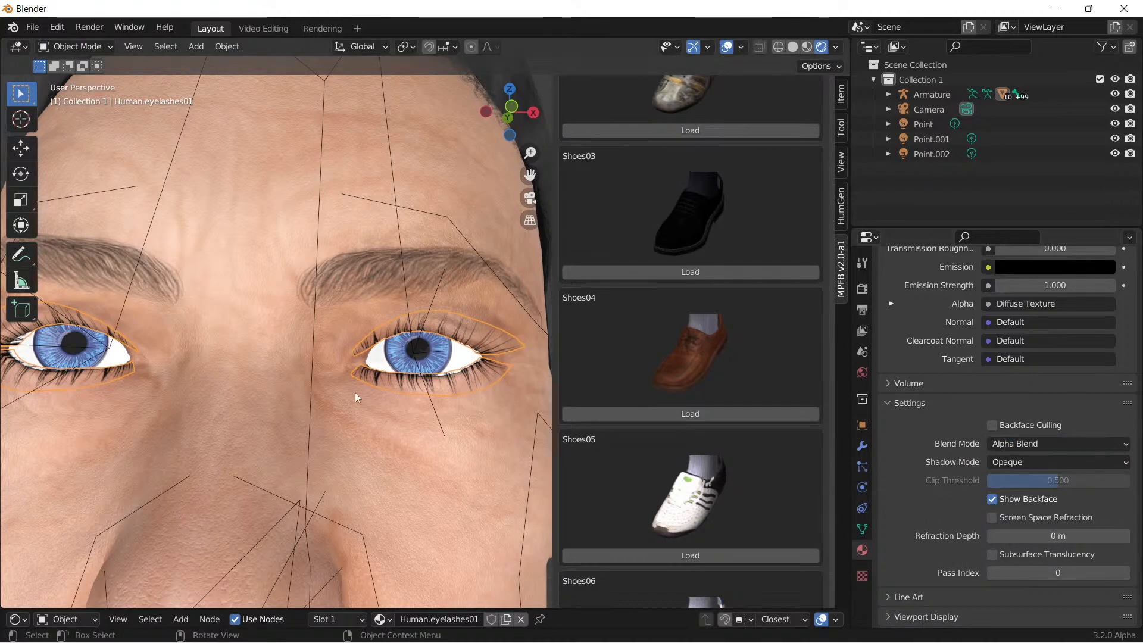
scroll(362, 394, "down", 3)
left_click(98, 312)
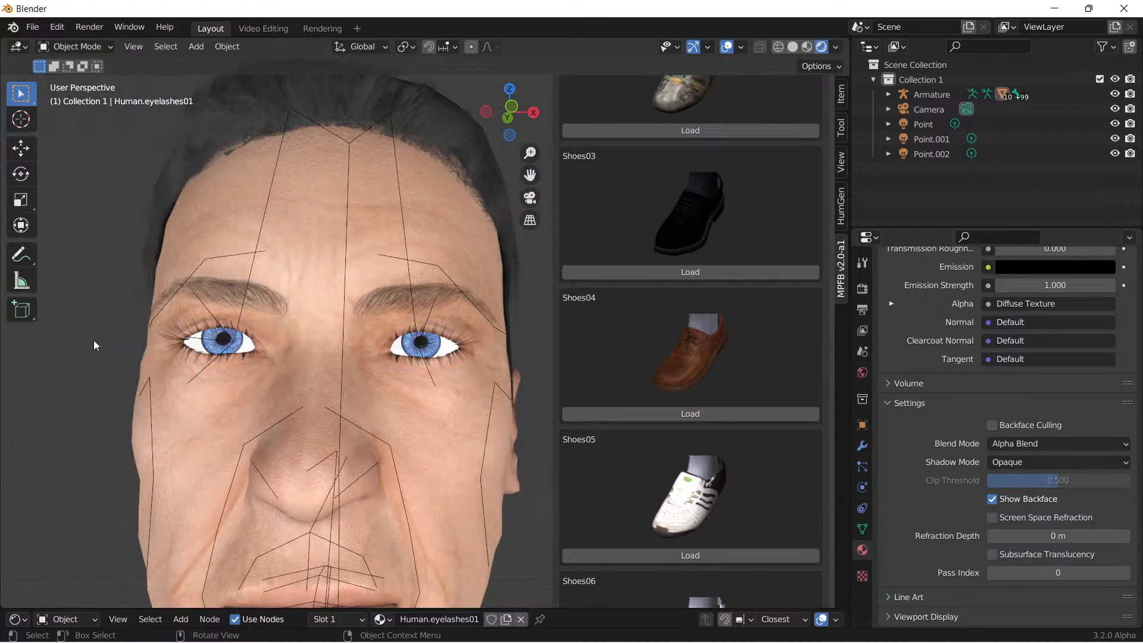
scroll(94, 340, "down", 2)
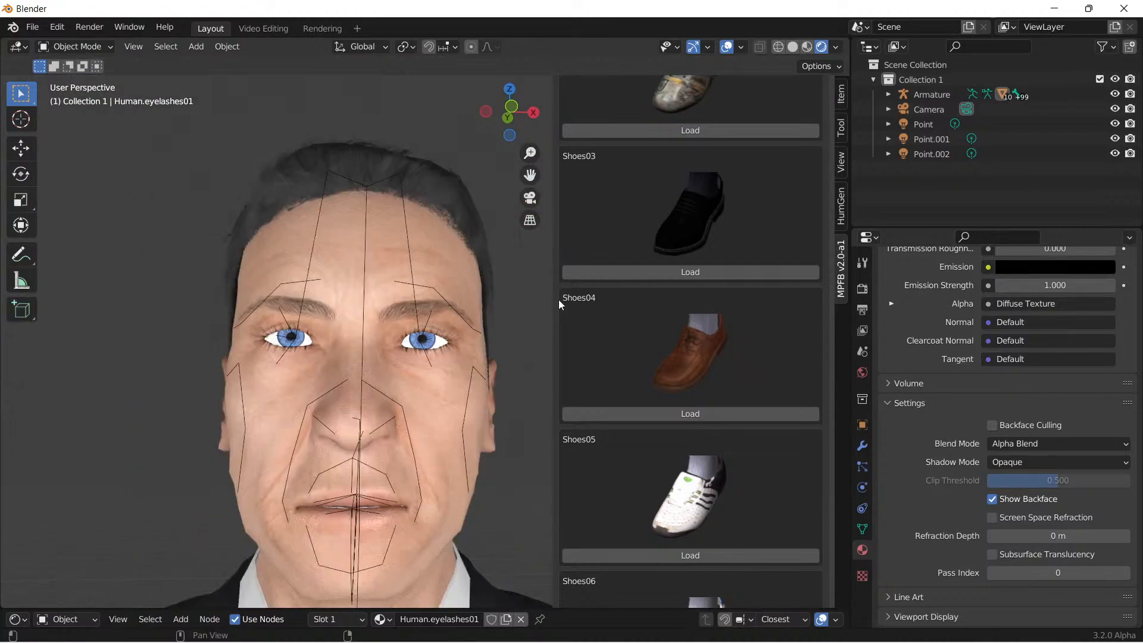
left_click_drag(550, 302, 846, 308)
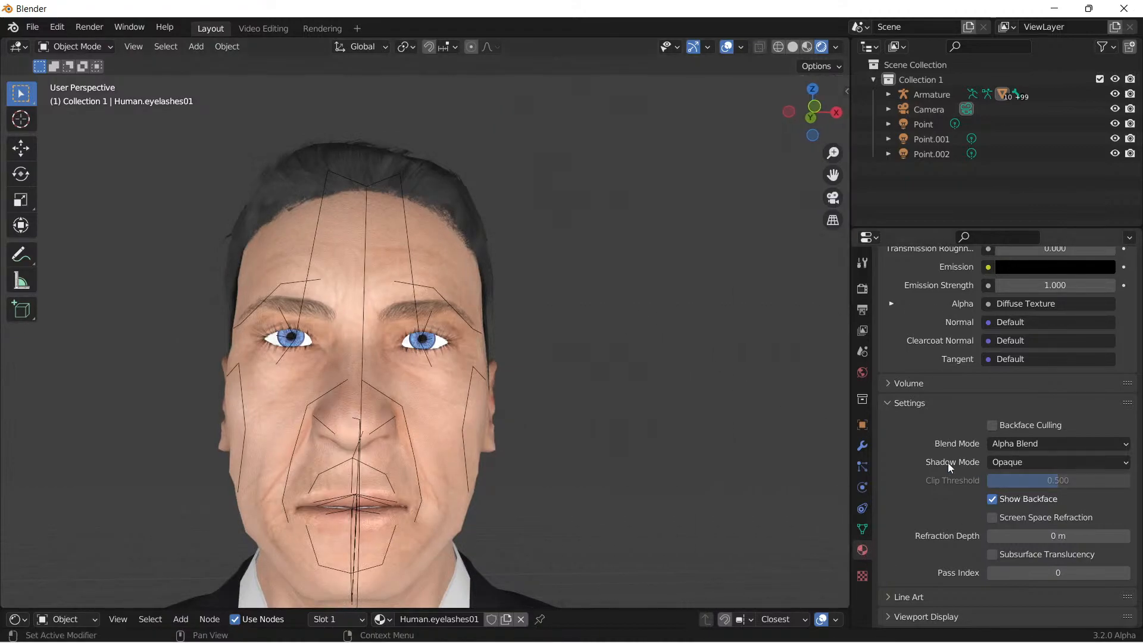
Step: Darken the world background colour to black with value 0 and hide the viewport overlays
left_click(863, 373)
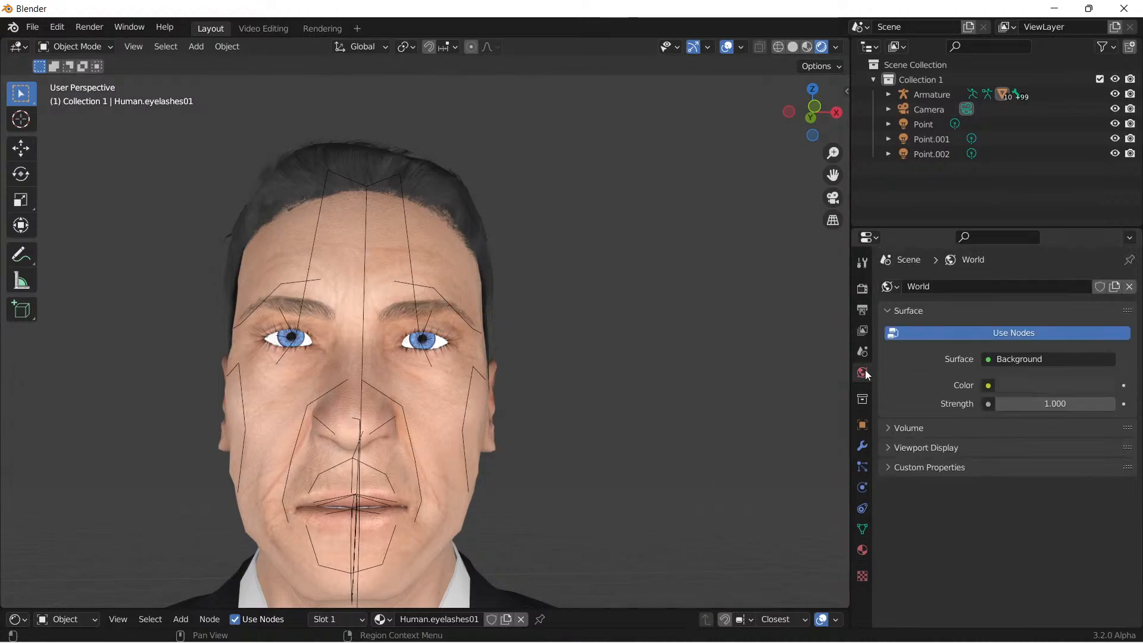
left_click(1063, 387)
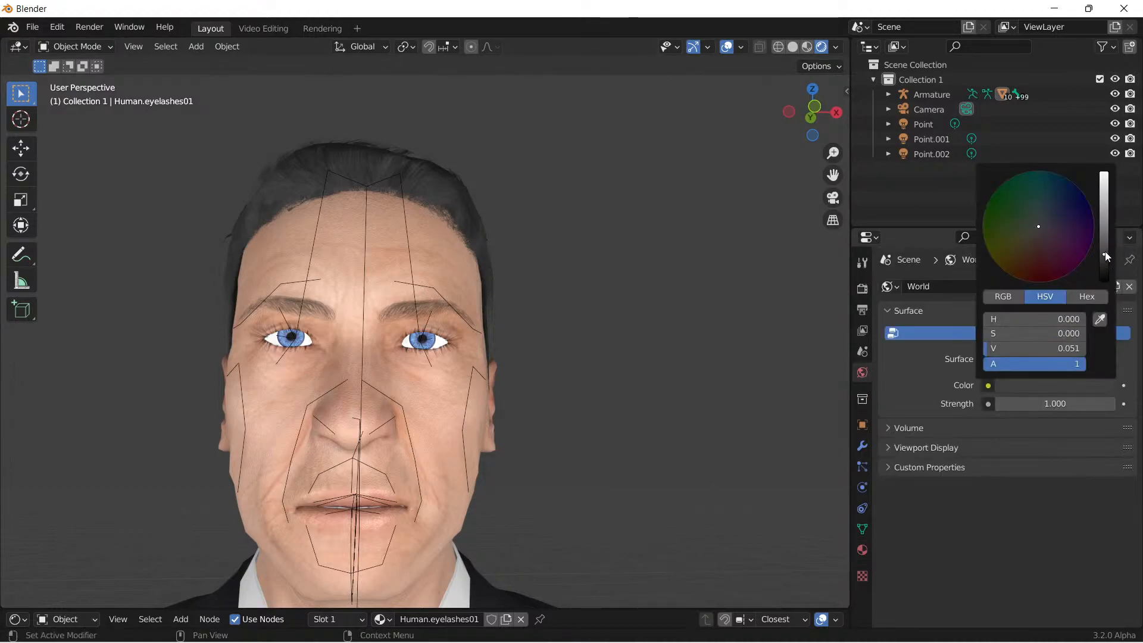
left_click_drag(1105, 256, 1106, 282)
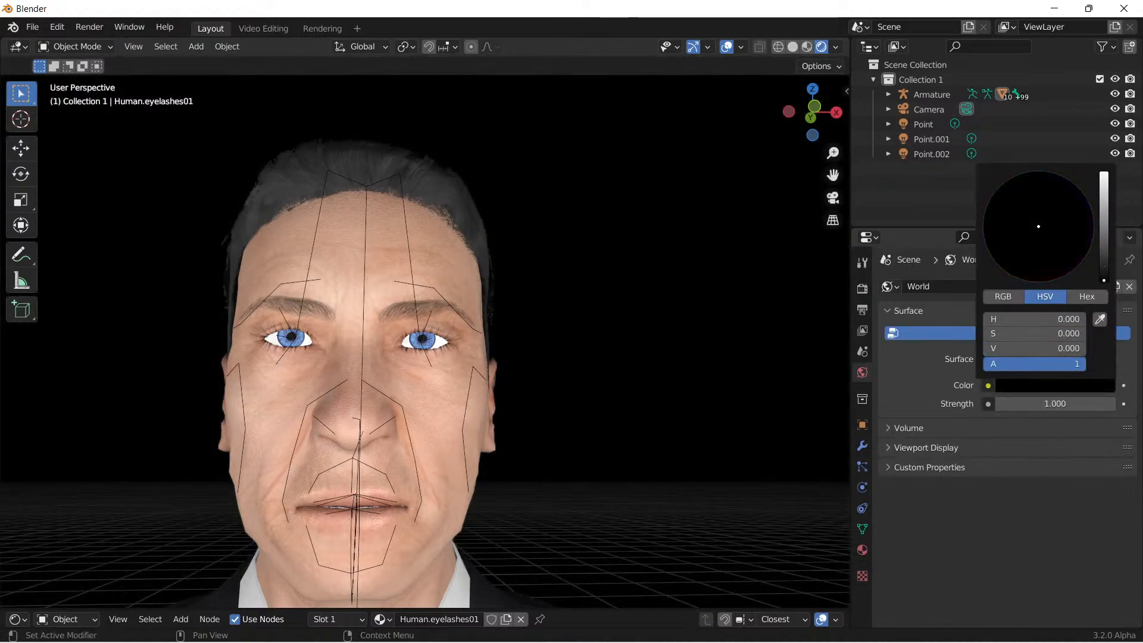
left_click(727, 47)
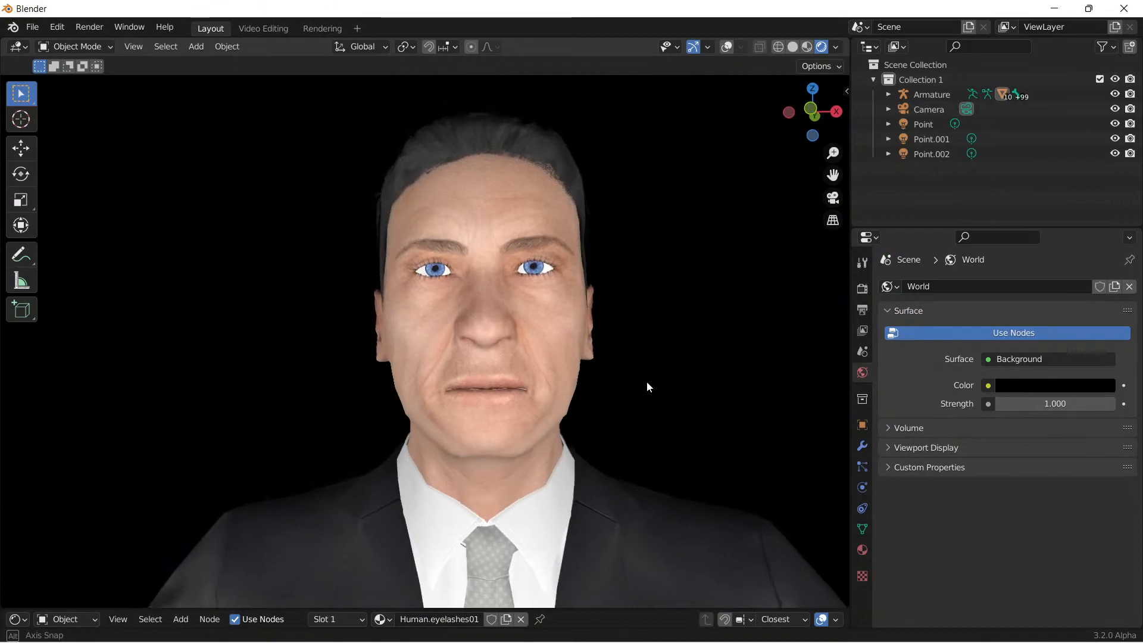
Step: Examine the character's face up close and browse the clothes library of the MPFB add-on, collapsing the library at the end
left_click_drag(812, 111, 727, 250)
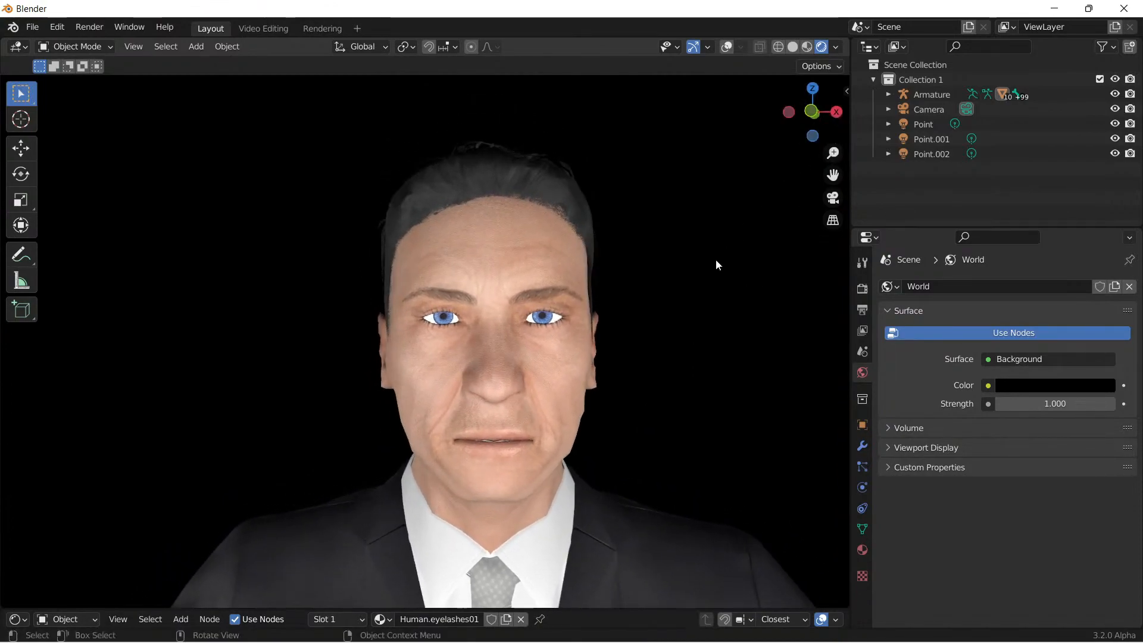
scroll(637, 393, "up", 2)
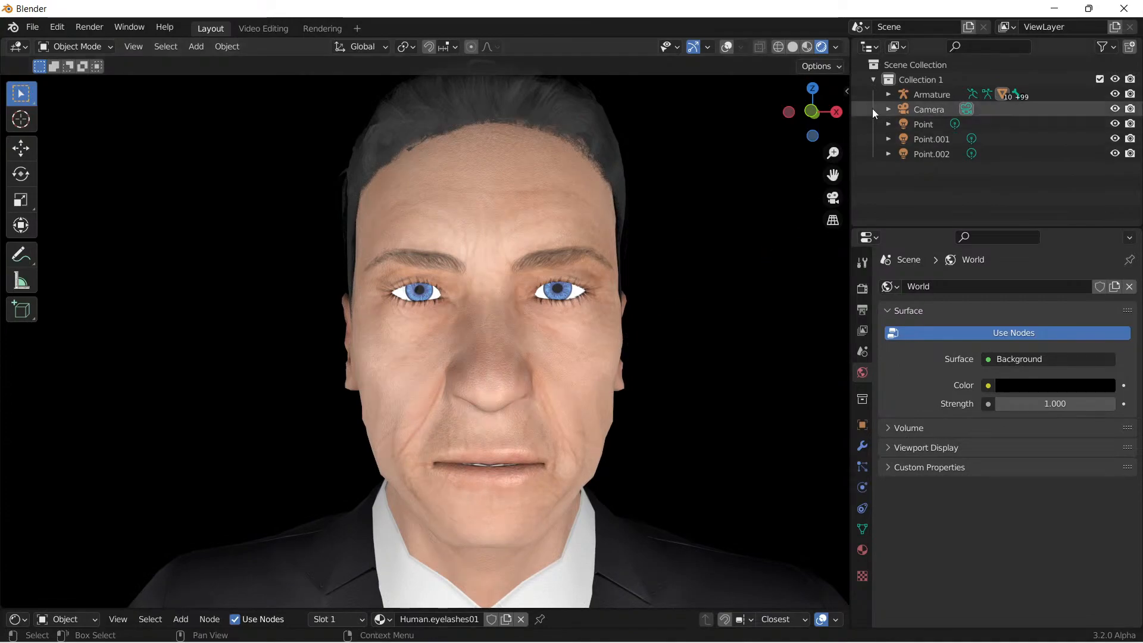
left_click(847, 91)
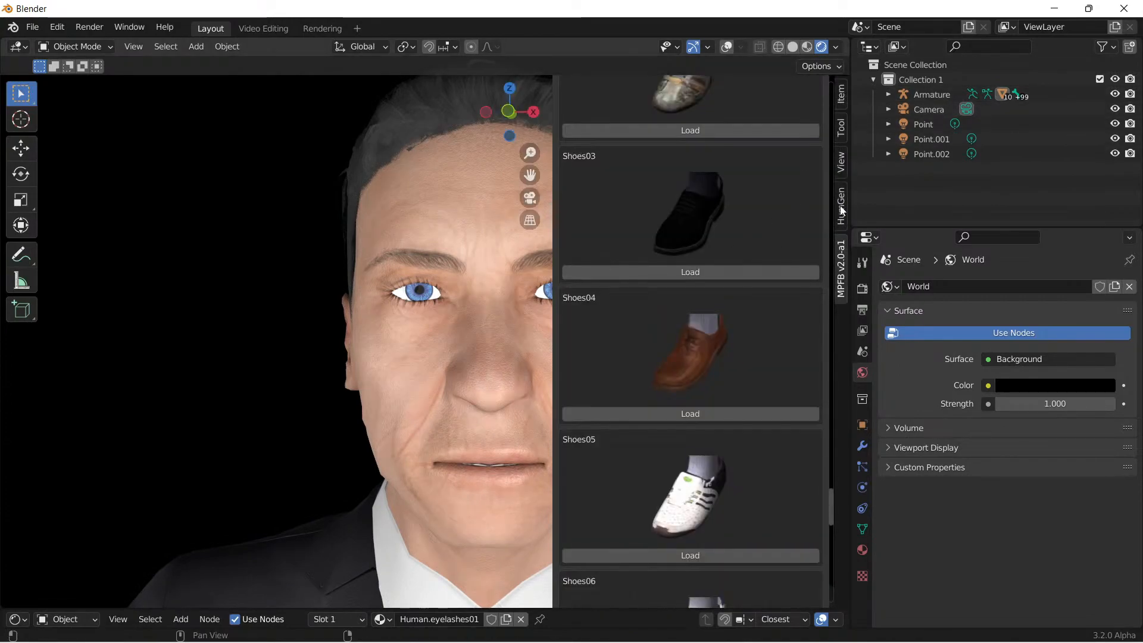
scroll(762, 396, "down", 5)
scroll(762, 391, "up", 20)
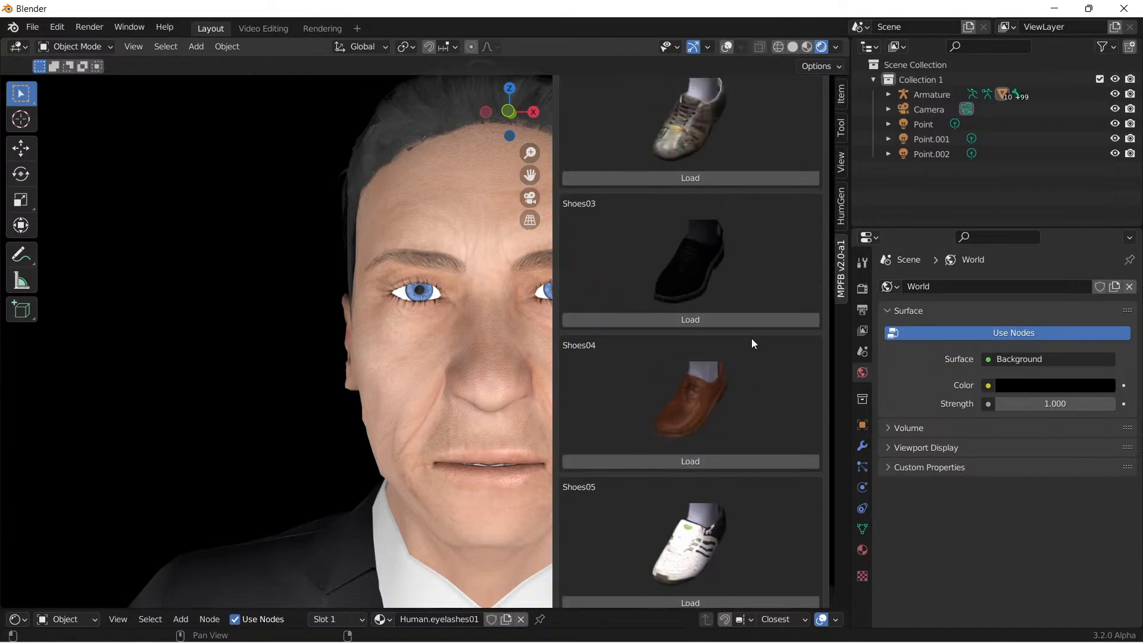
scroll(668, 286, "up", 20)
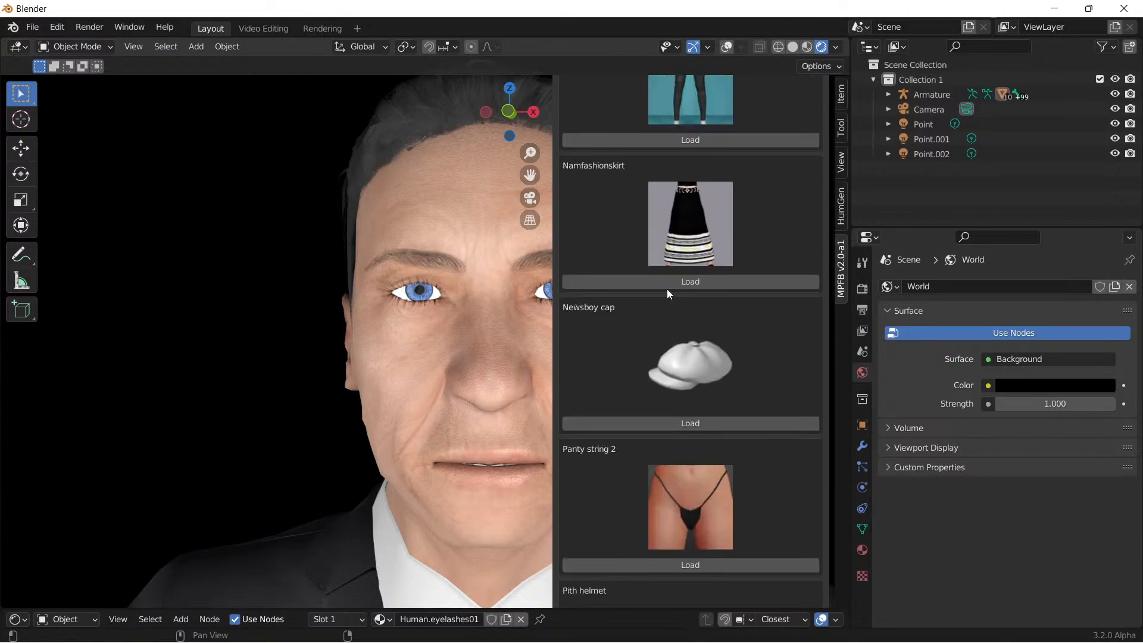
scroll(666, 275, "up", 20)
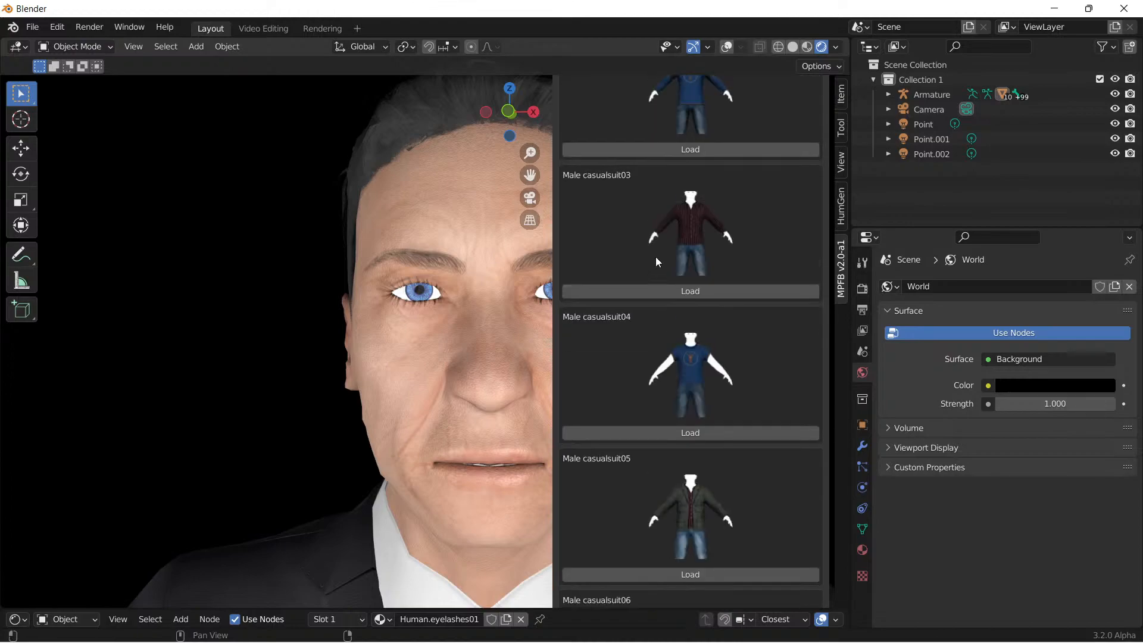
scroll(652, 237, "up", 20)
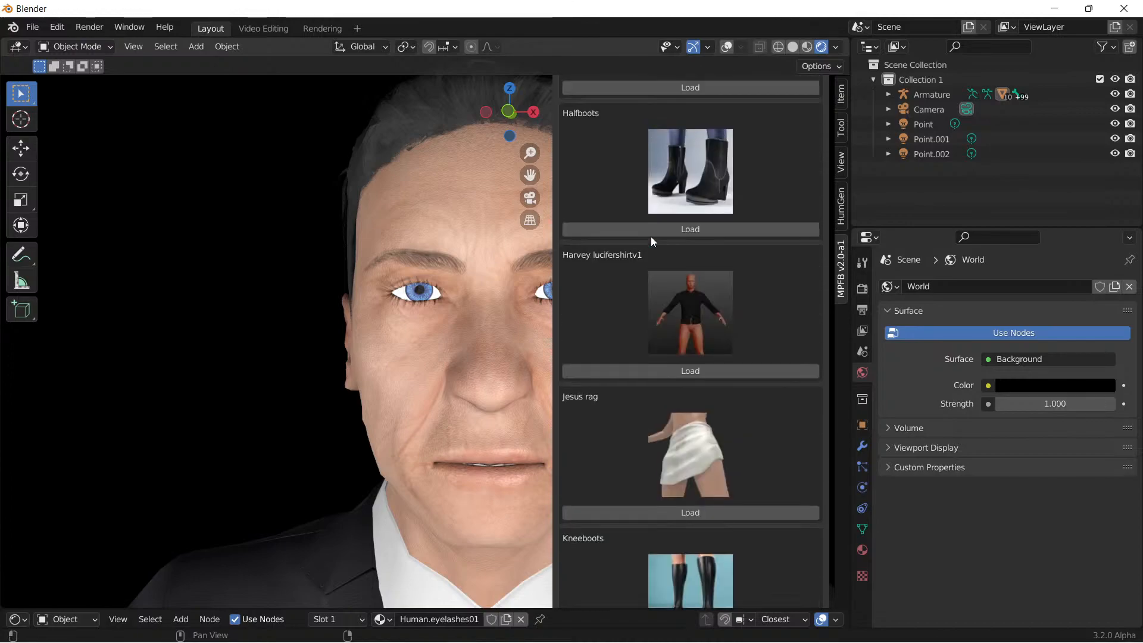
scroll(631, 237, "up", 20)
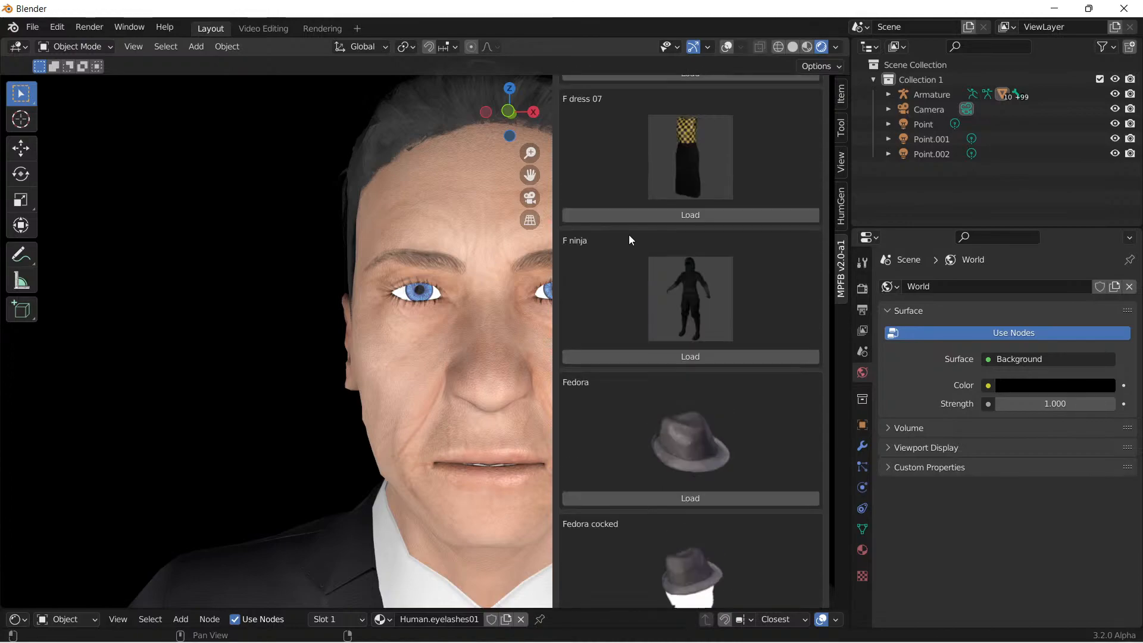
scroll(608, 225, "up", 15)
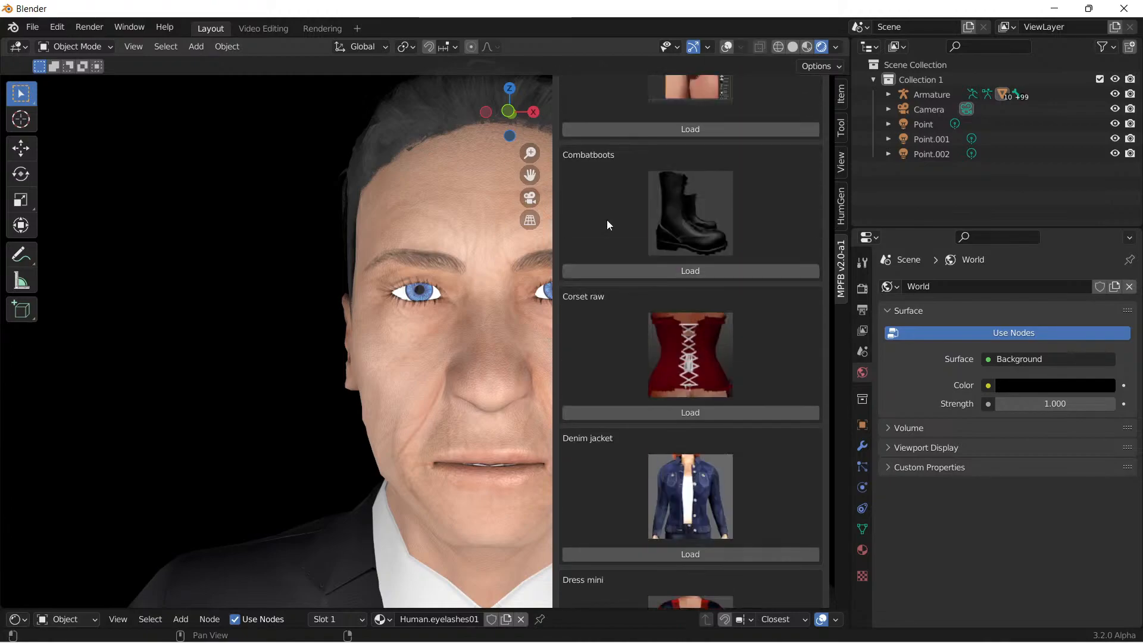
left_click(579, 298)
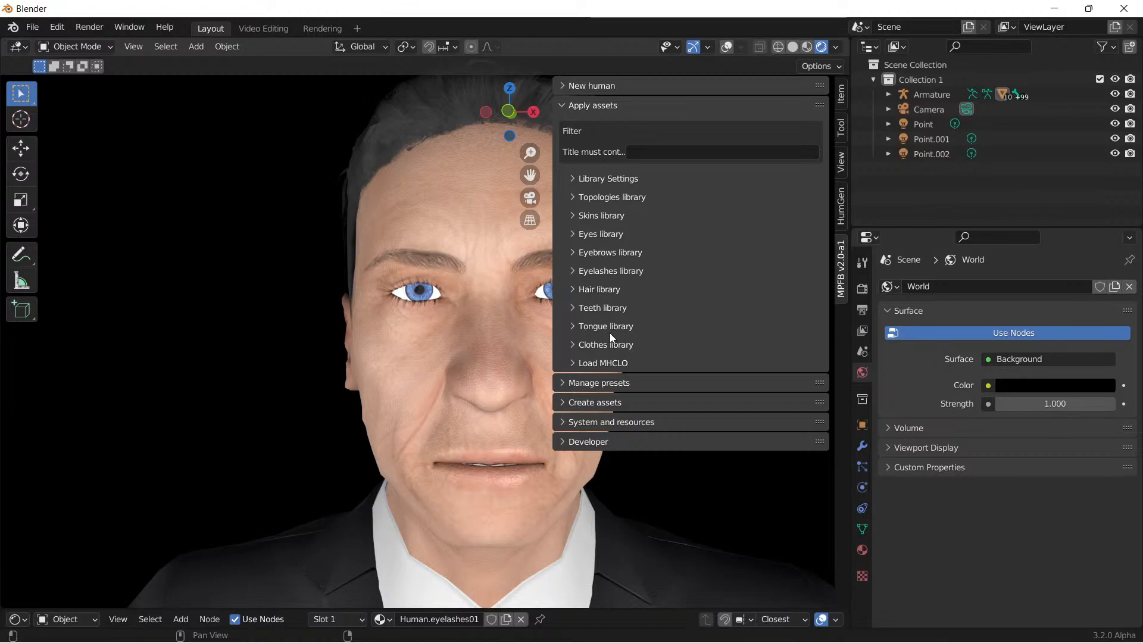
Step: Check the Manage presets and Create assets sections, and collapse the Apply assets section
left_click(563, 384)
left_click(561, 403)
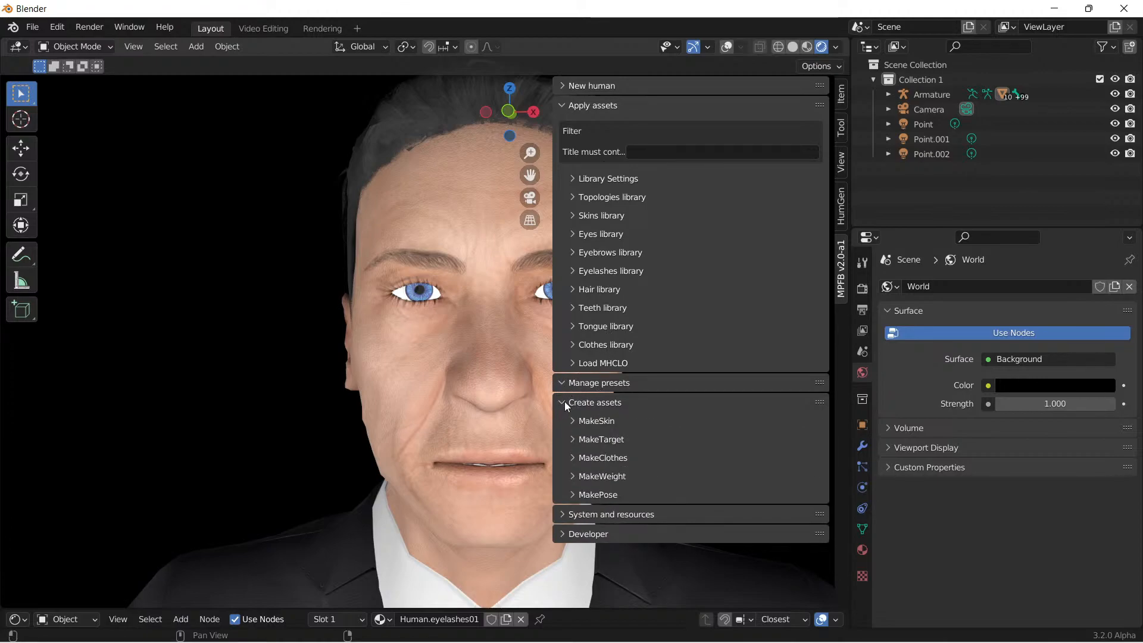
left_click(562, 402)
left_click(565, 384)
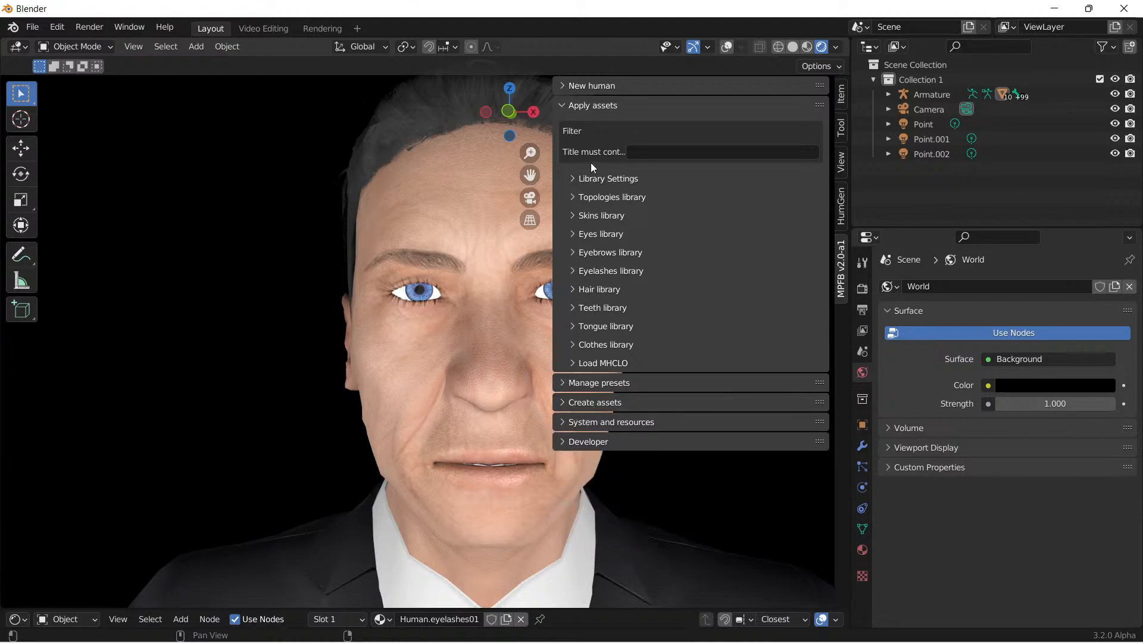
left_click(564, 106)
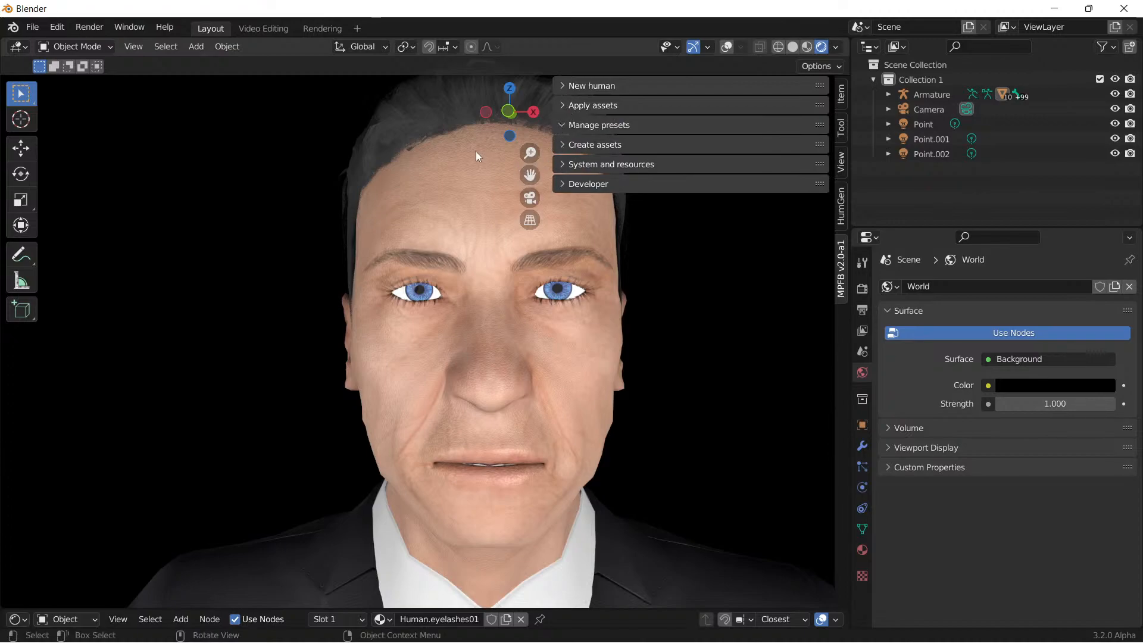
Step: Examine the human, skin material and eye material preset options under Manage presets, leaving the Manage presets and Rigging sections collapsed
left_click(566, 125)
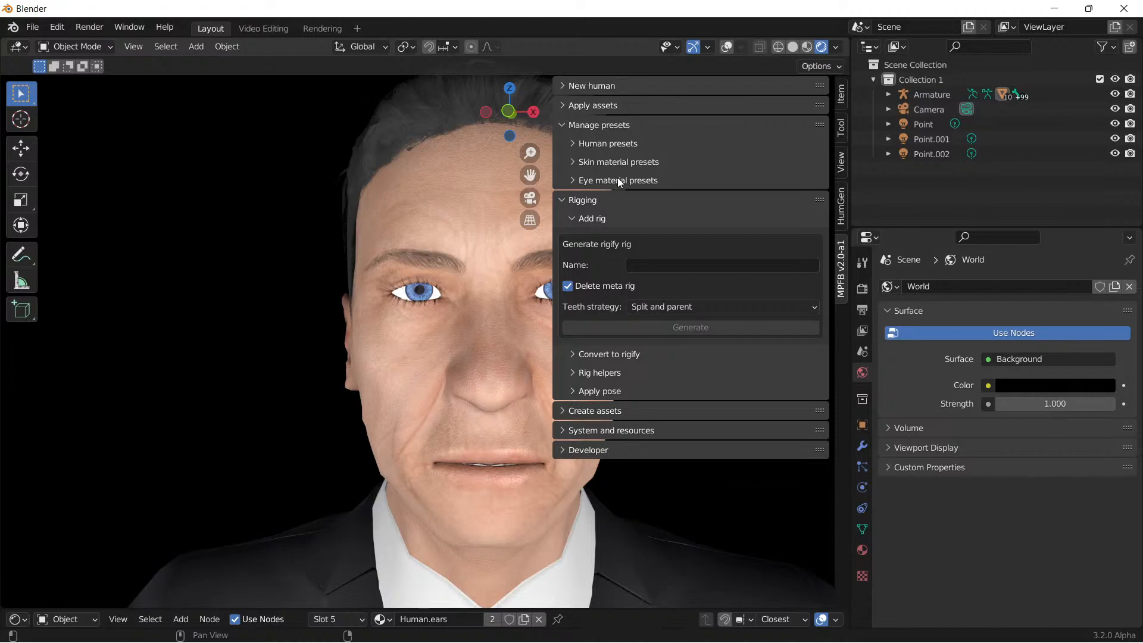
left_click(562, 200)
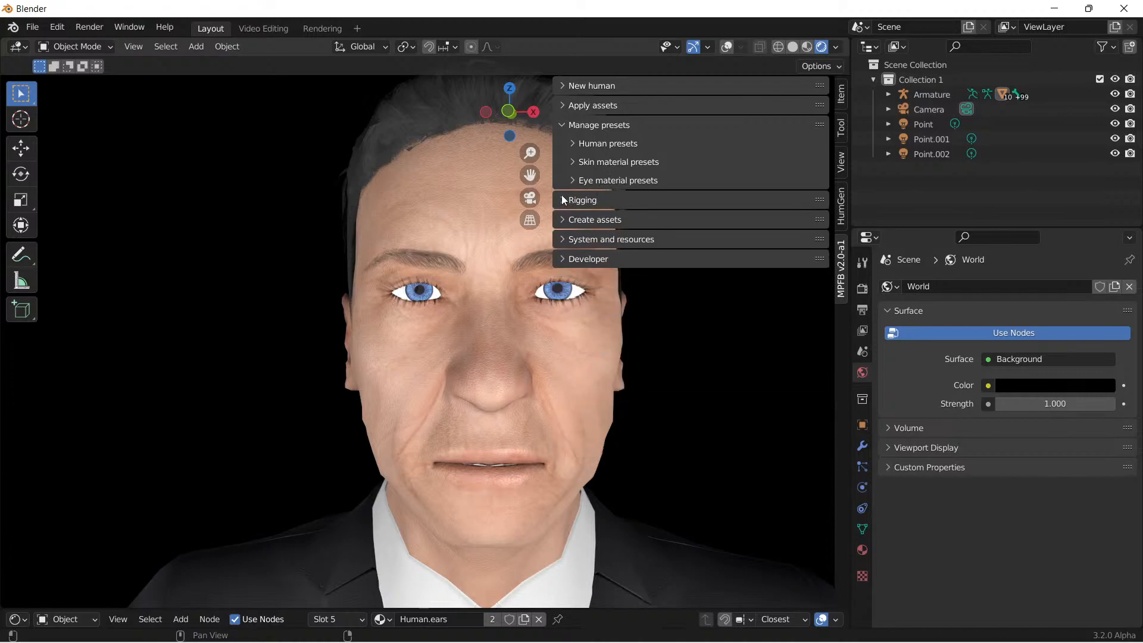
left_click(573, 144)
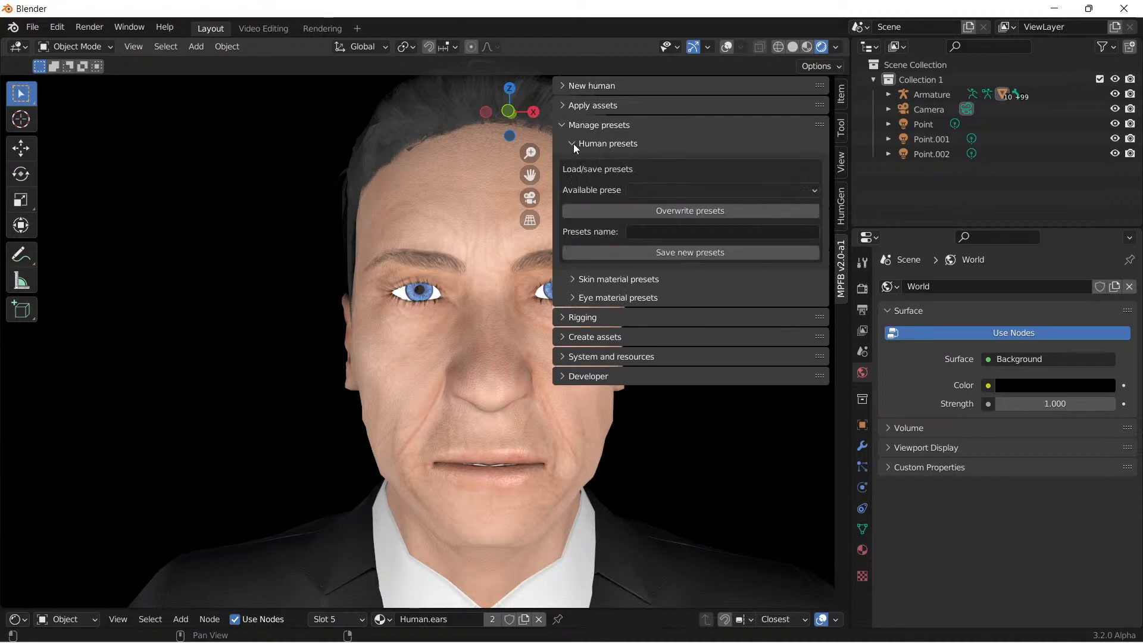
left_click(574, 144)
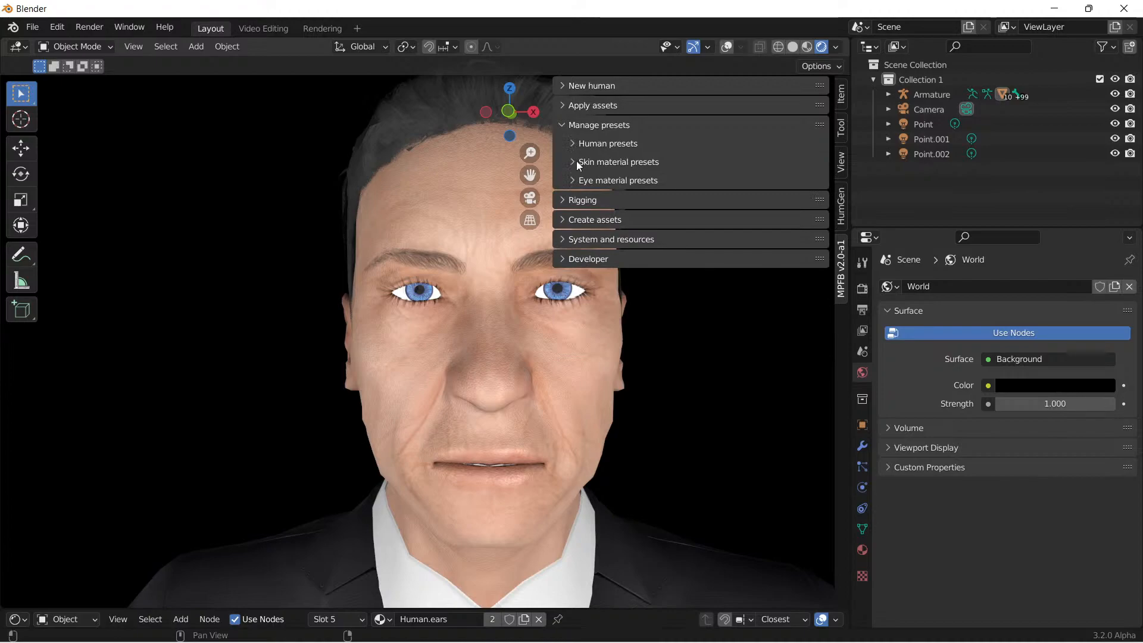
left_click(575, 161)
left_click(573, 158)
left_click(573, 178)
left_click(573, 179)
left_click(562, 123)
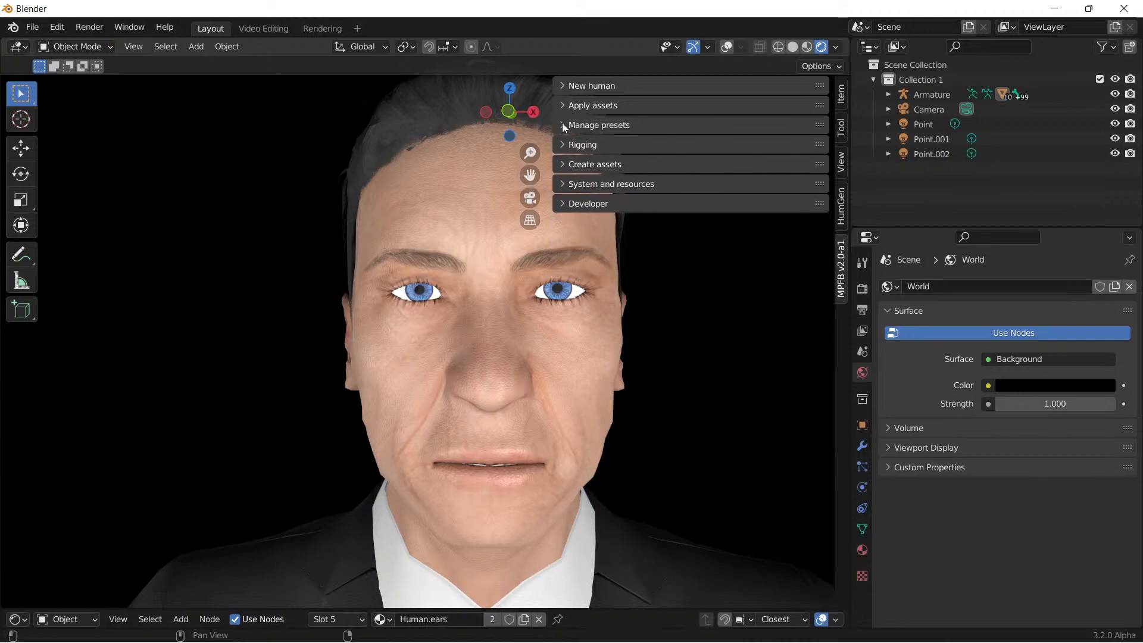
Step: Inspect the contents of the Create assets, System and resources, and Developer sections, collapsing each one again
left_click(566, 164)
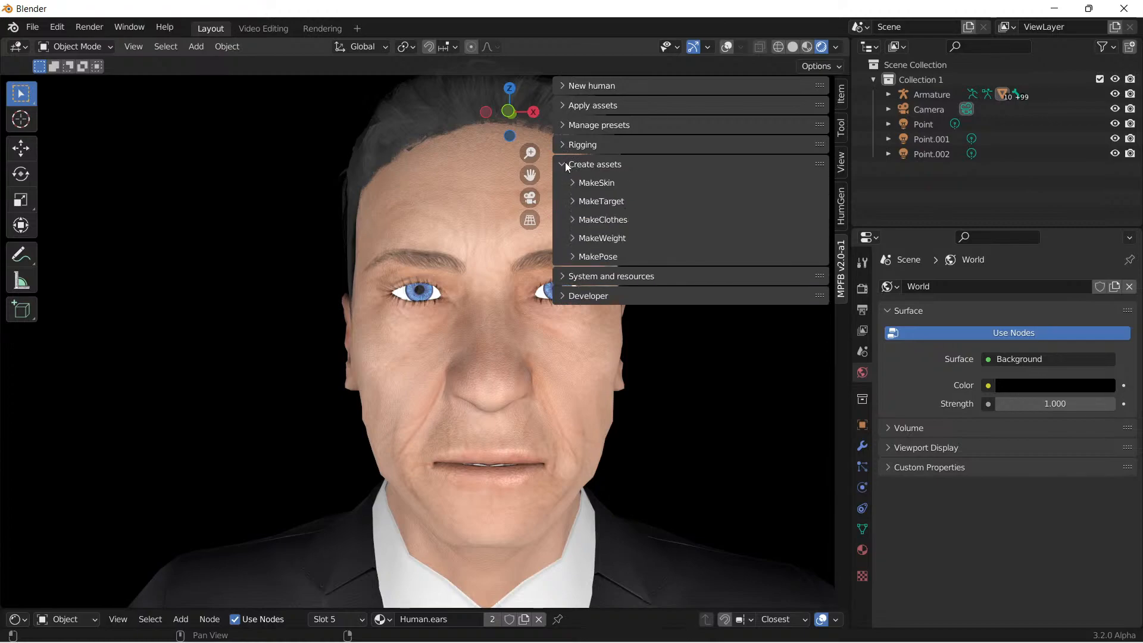
left_click(566, 163)
left_click(562, 185)
left_click(563, 185)
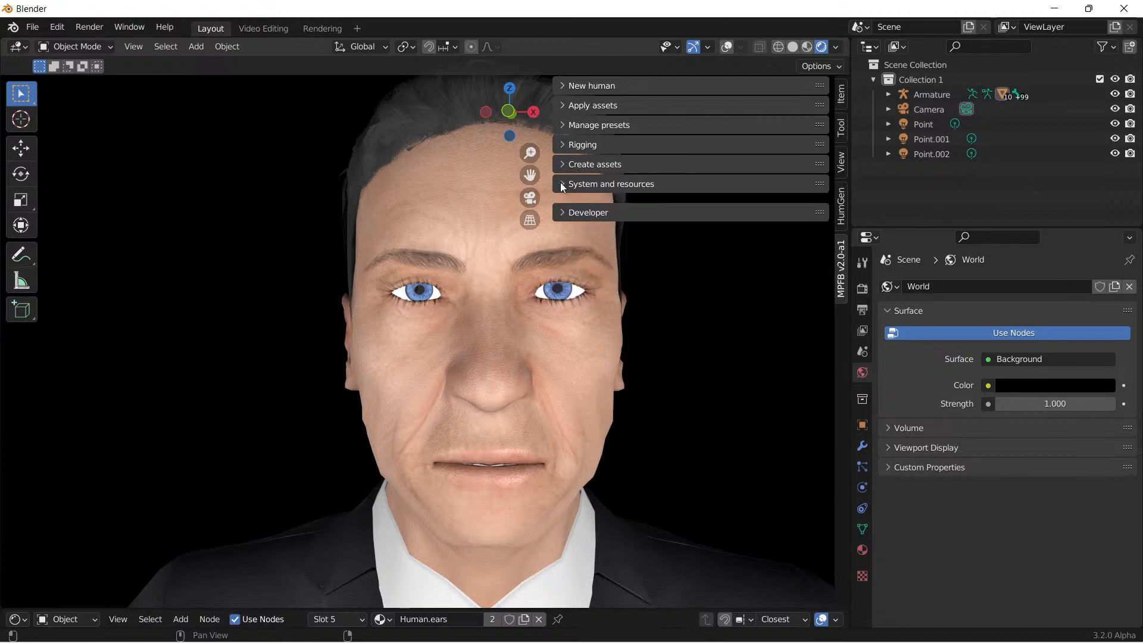
left_click(563, 203)
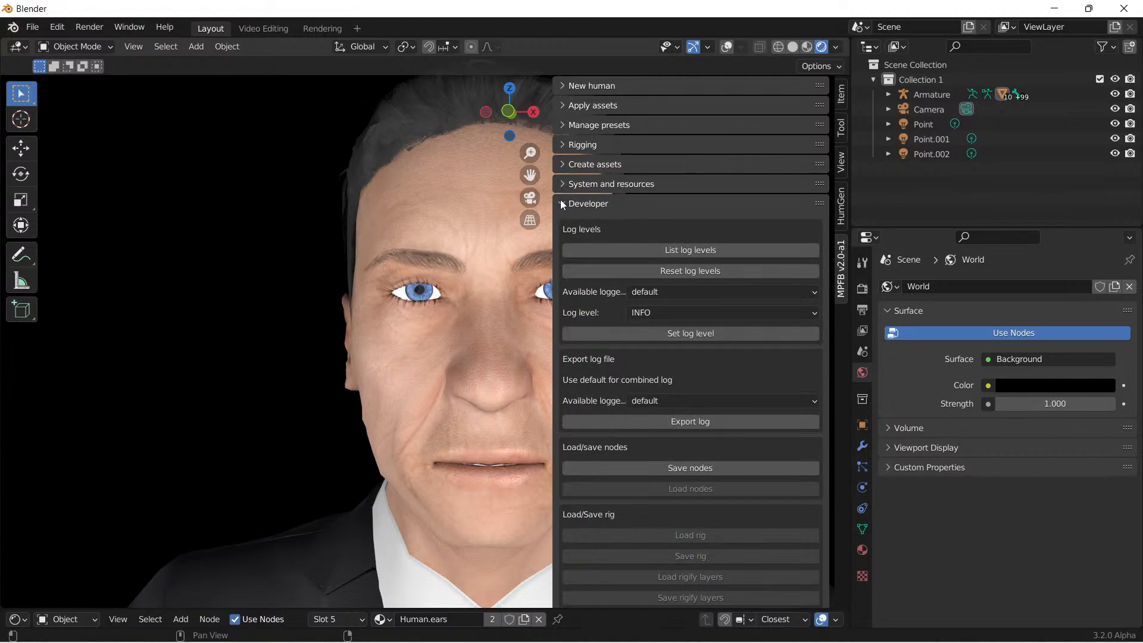
left_click(563, 203)
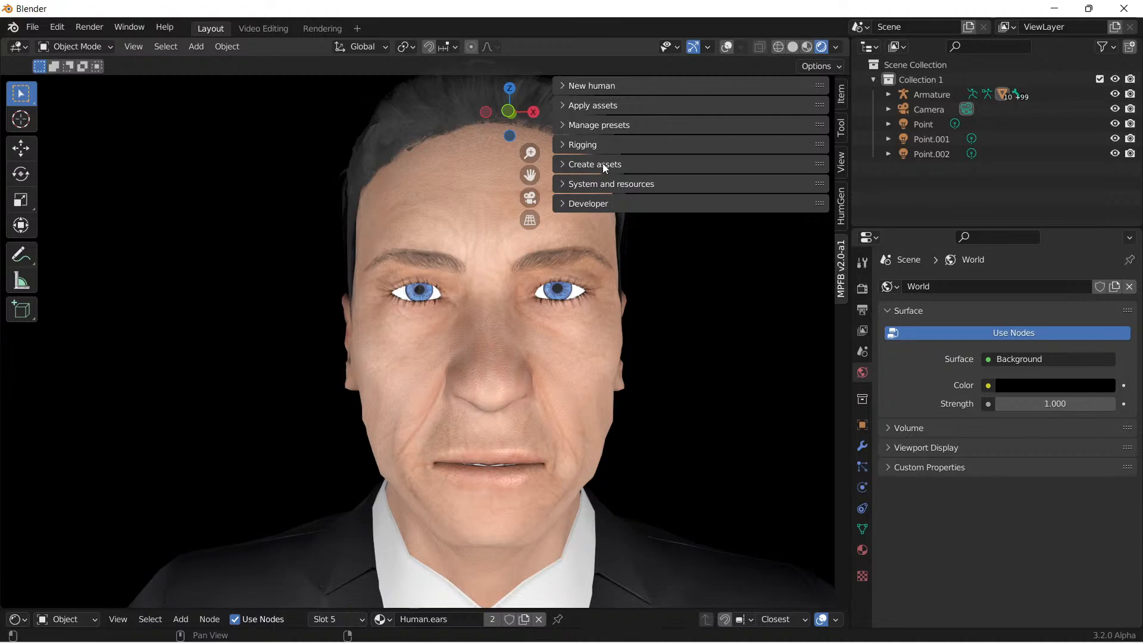
Step: Review the importer preset settings for new humans, covering import, general, mesh and material options
left_click(563, 85)
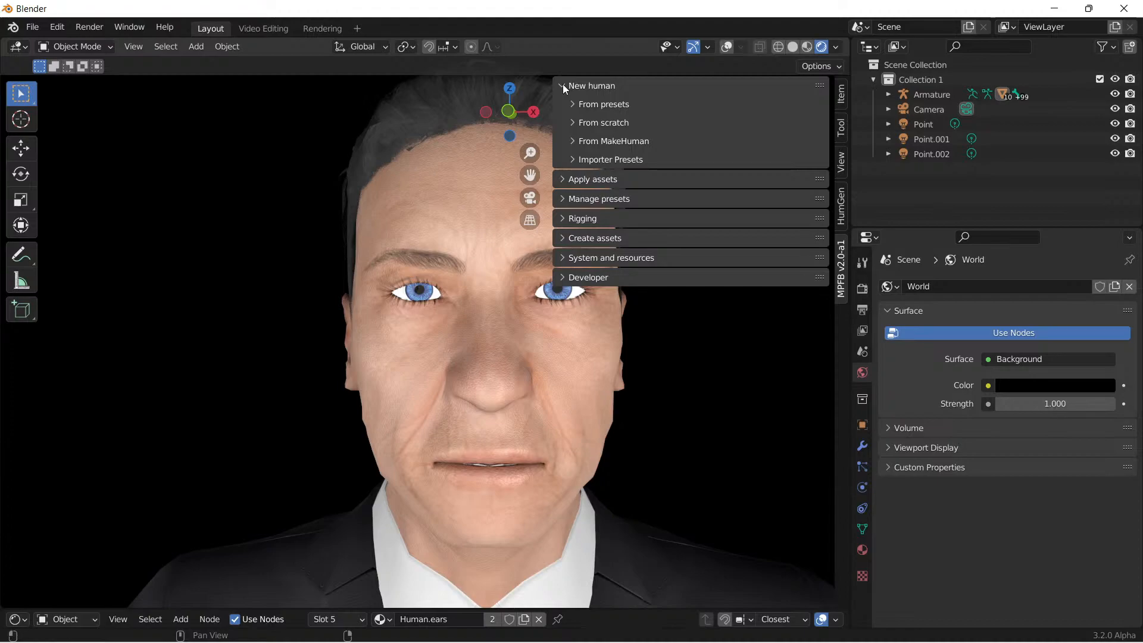
left_click(575, 159)
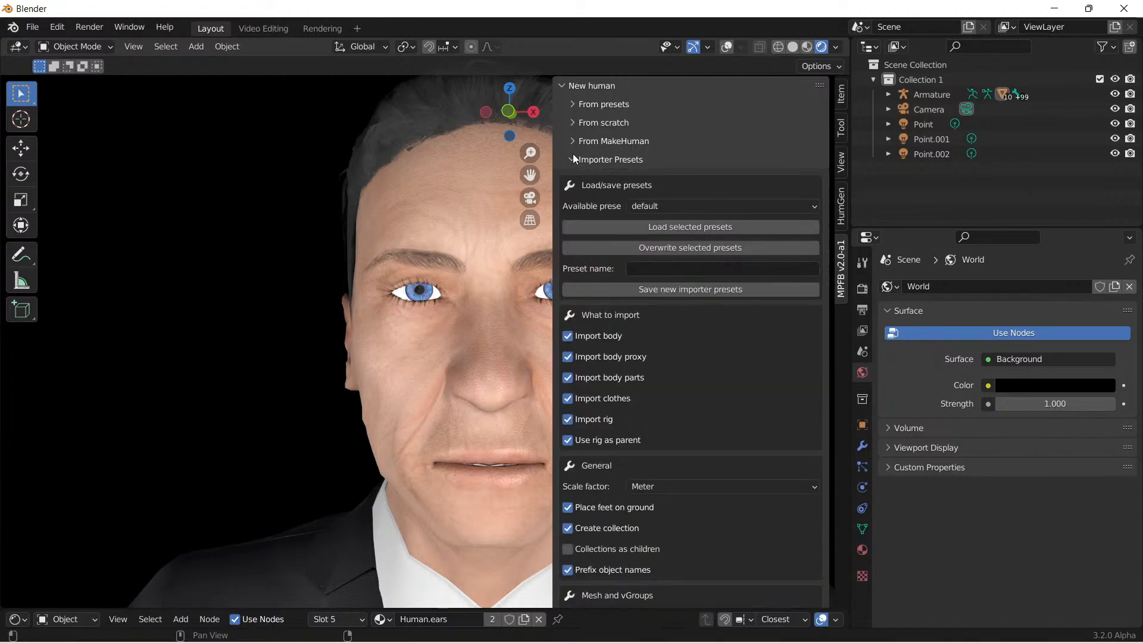
scroll(615, 232, "down", 12)
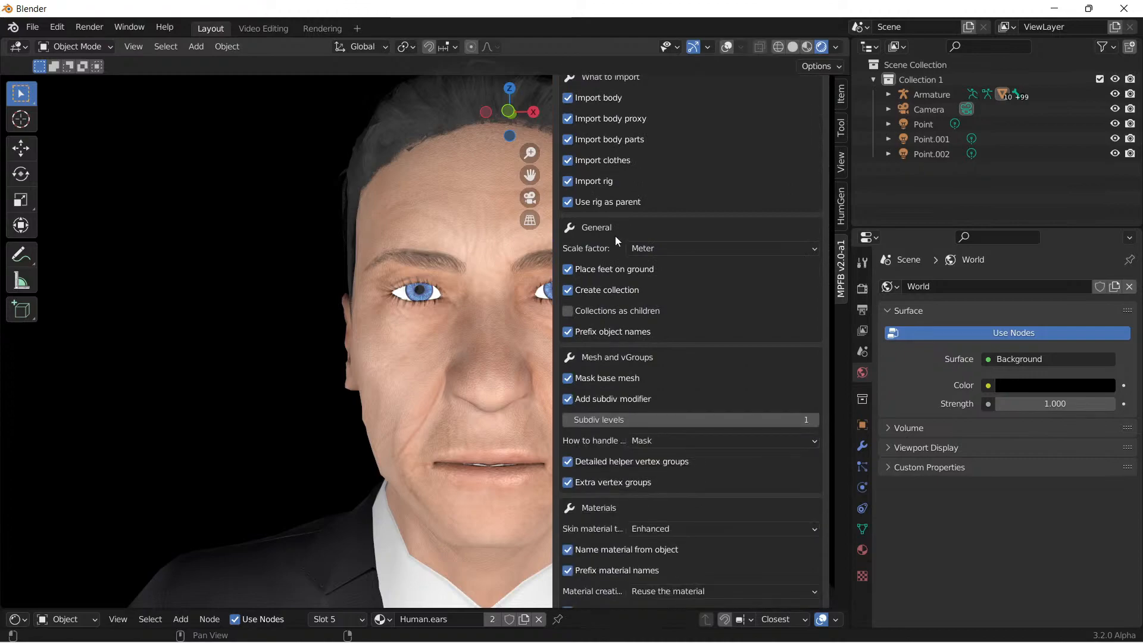
scroll(615, 234, "down", 4)
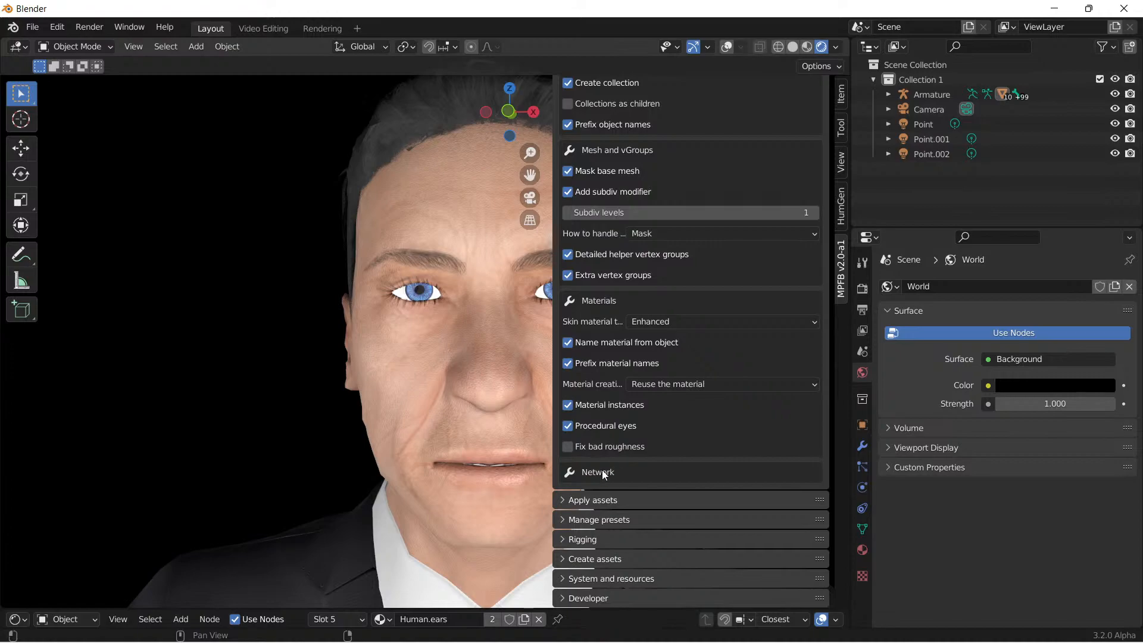
Step: Expand the Apply assets, Manage presets and Rigging sections to examine the asset libraries, preset types and rig options
left_click(568, 500)
scroll(591, 499, "down", 8)
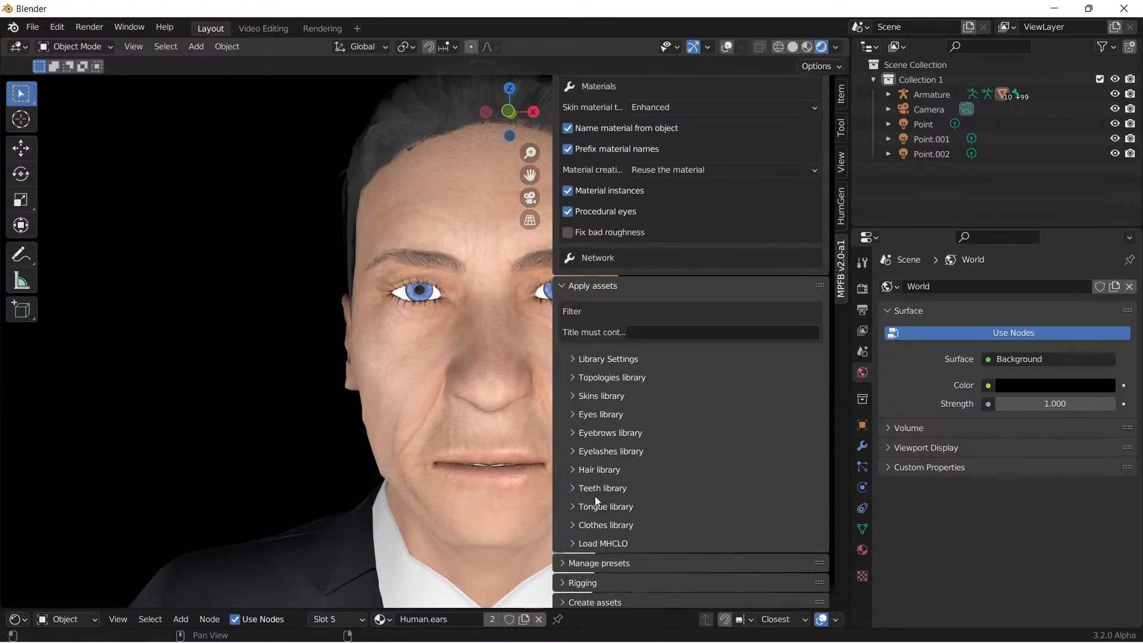
scroll(596, 498, "down", 1)
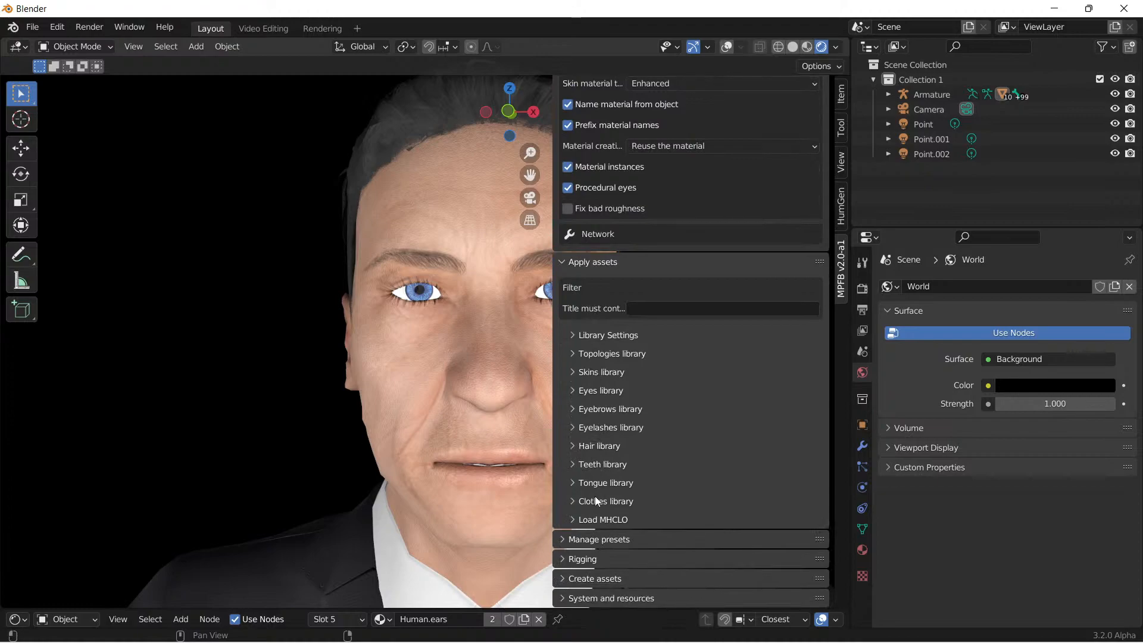
scroll(595, 495, "down", 1)
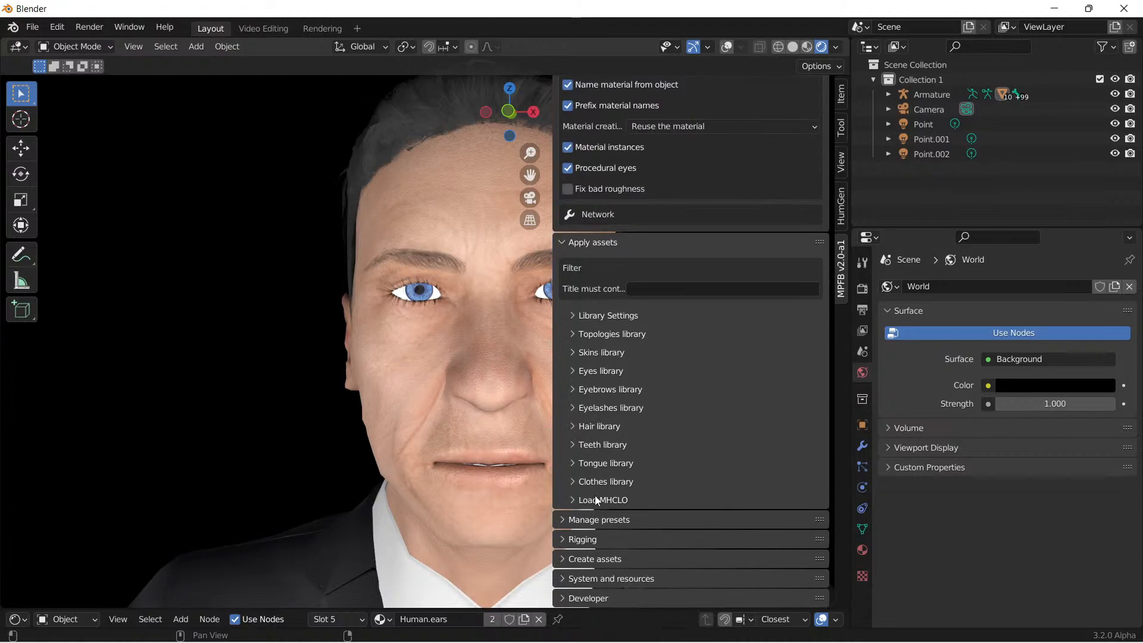
left_click(567, 518)
scroll(569, 516, "down", 2)
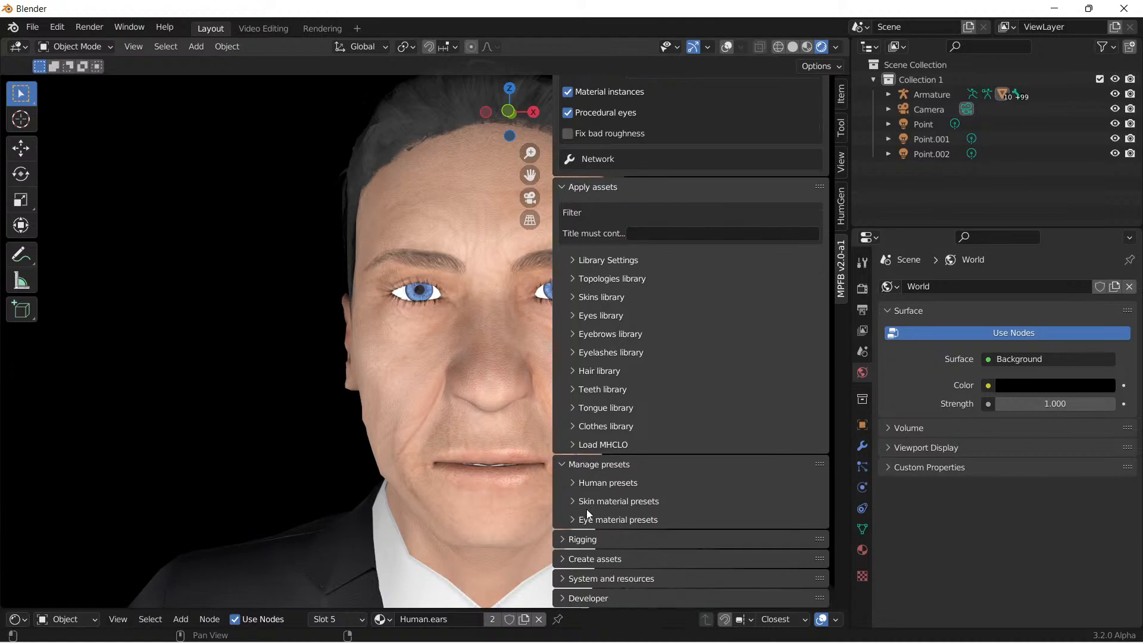
left_click(567, 539)
scroll(585, 524, "down", 5)
scroll(586, 523, "down", 3)
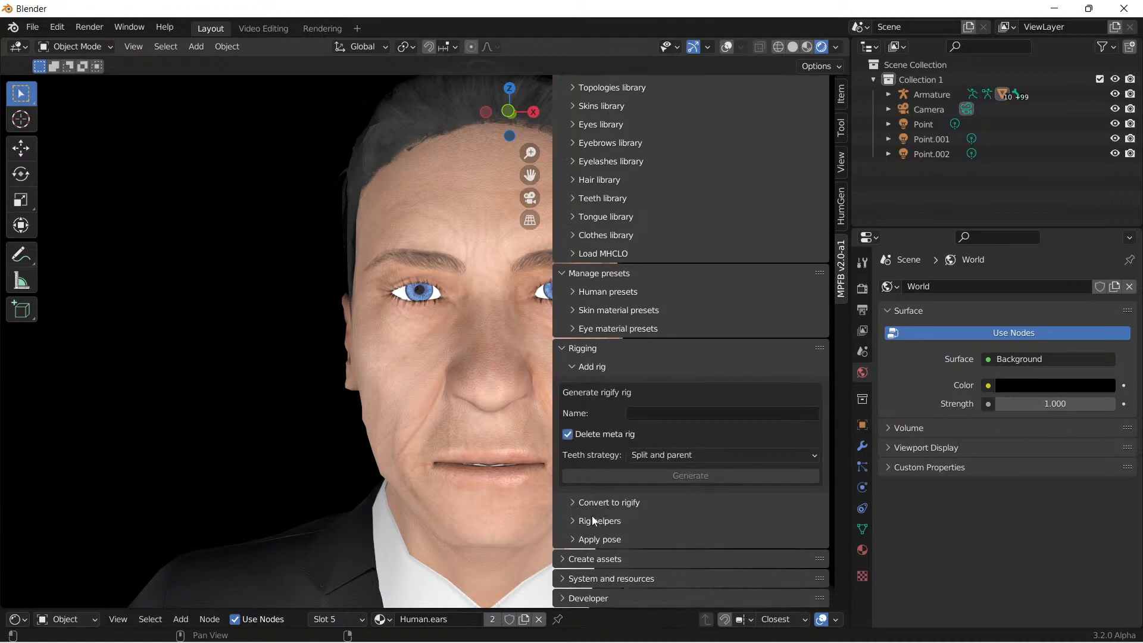
Step: Expand the Create assets, System and resources, and Developer sections to examine their tools and logging options
left_click(567, 558)
scroll(586, 555, "down", 4)
left_click(567, 578)
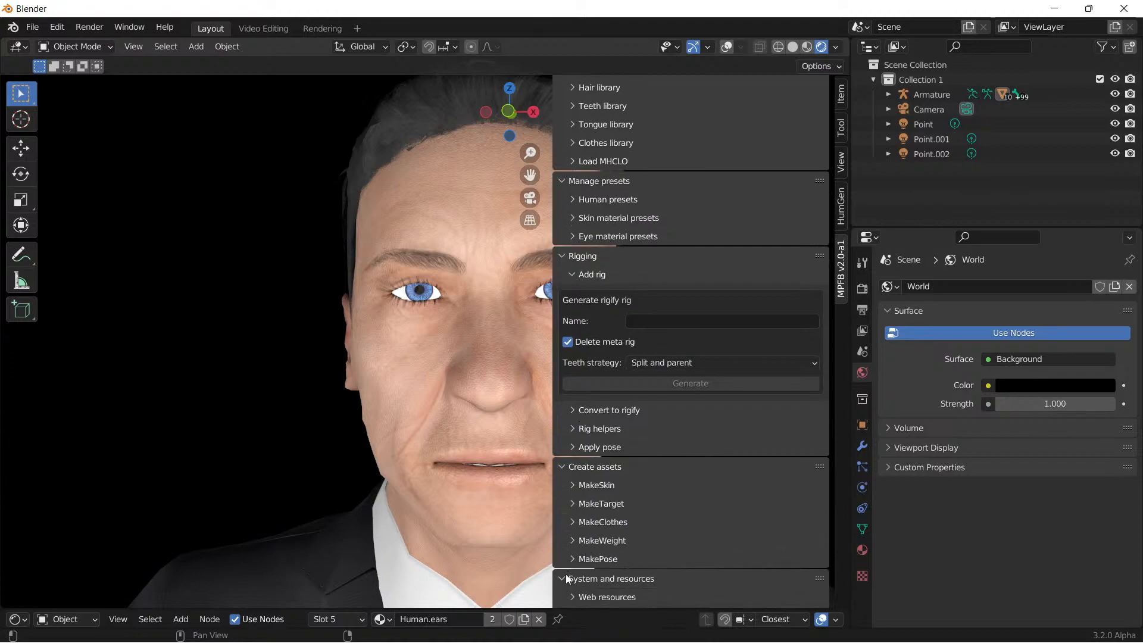
scroll(582, 565, "down", 2)
left_click(581, 597)
scroll(610, 574, "down", 12)
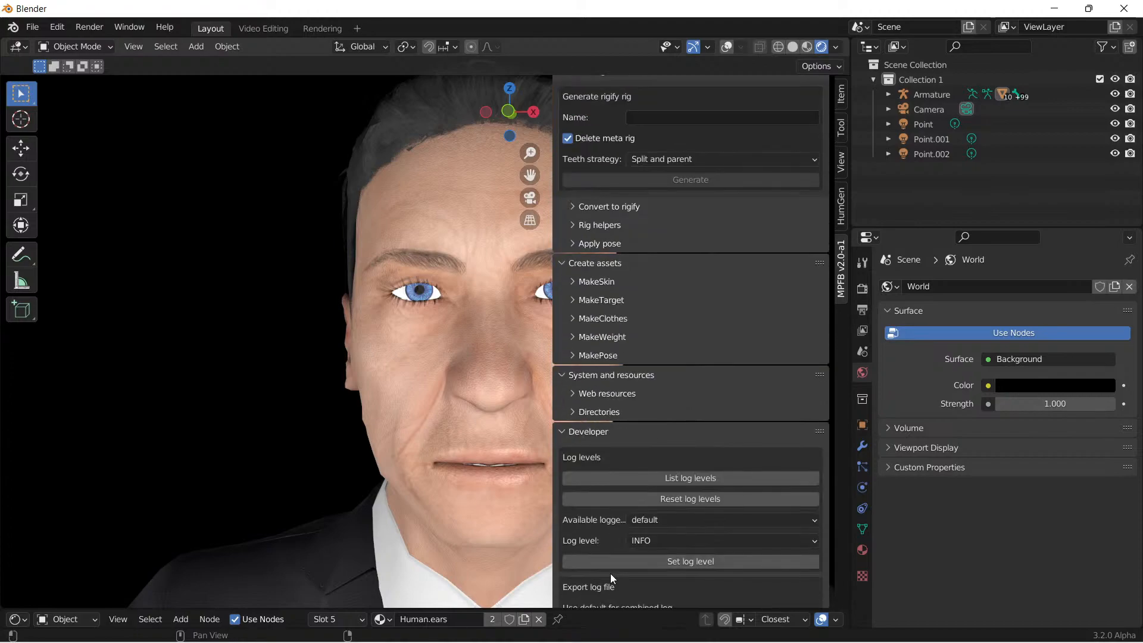
scroll(603, 553, "down", 6)
scroll(600, 544, "up", 8)
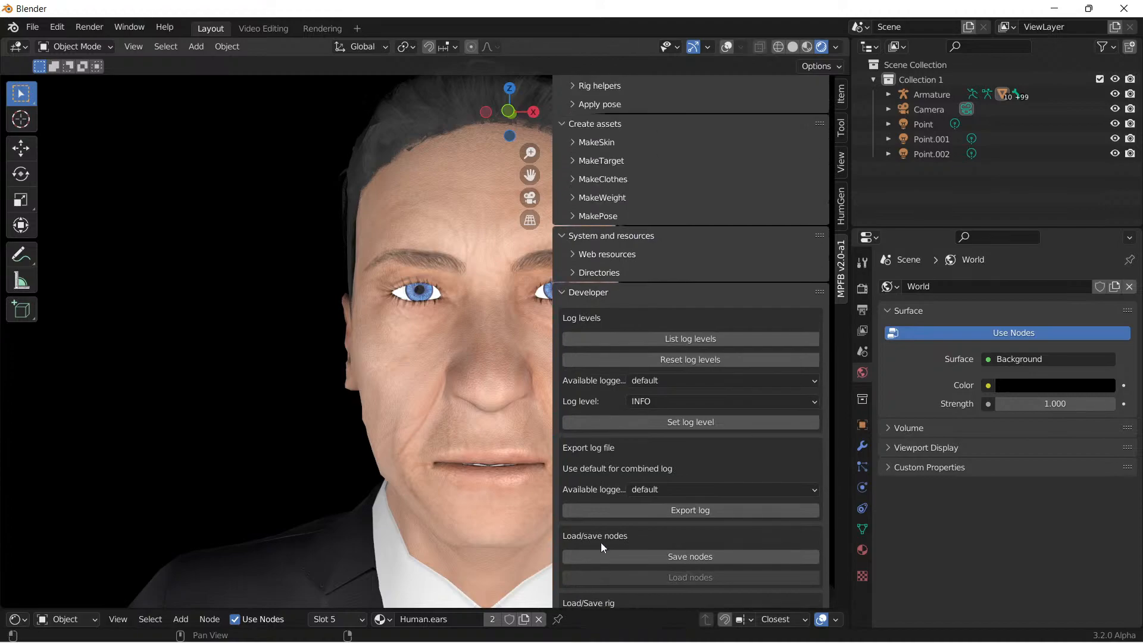
scroll(600, 474, "up", 1)
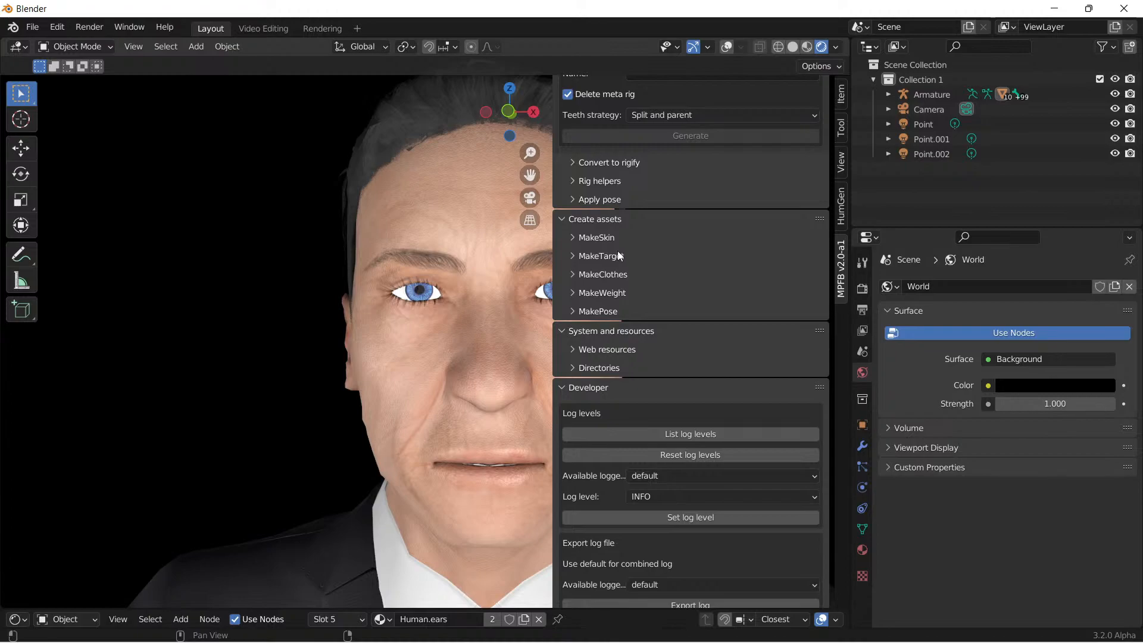
Step: With the sidebar hidden, show the viewport overlays and put the body mesh male_generic into Edit Mode
left_click(399, 122)
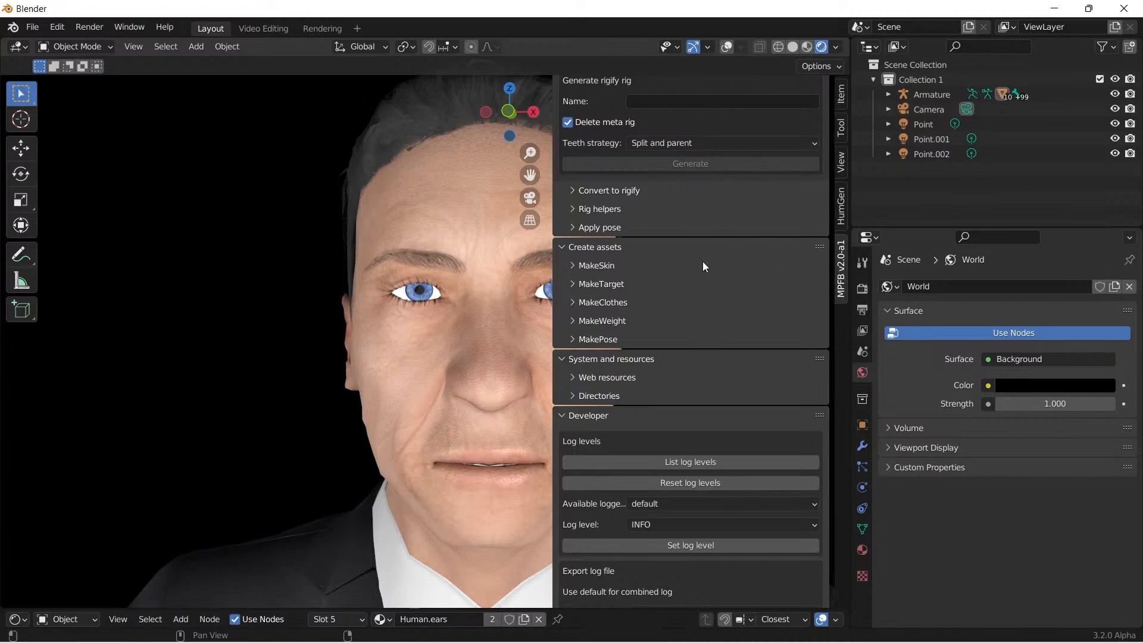
key("n")
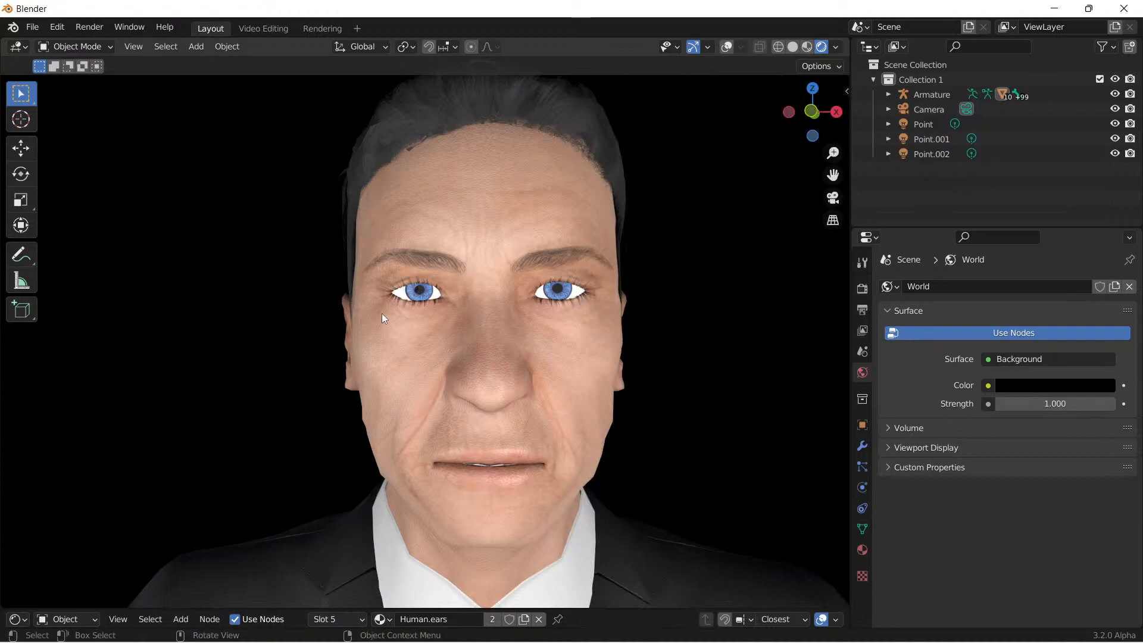
left_click(728, 47)
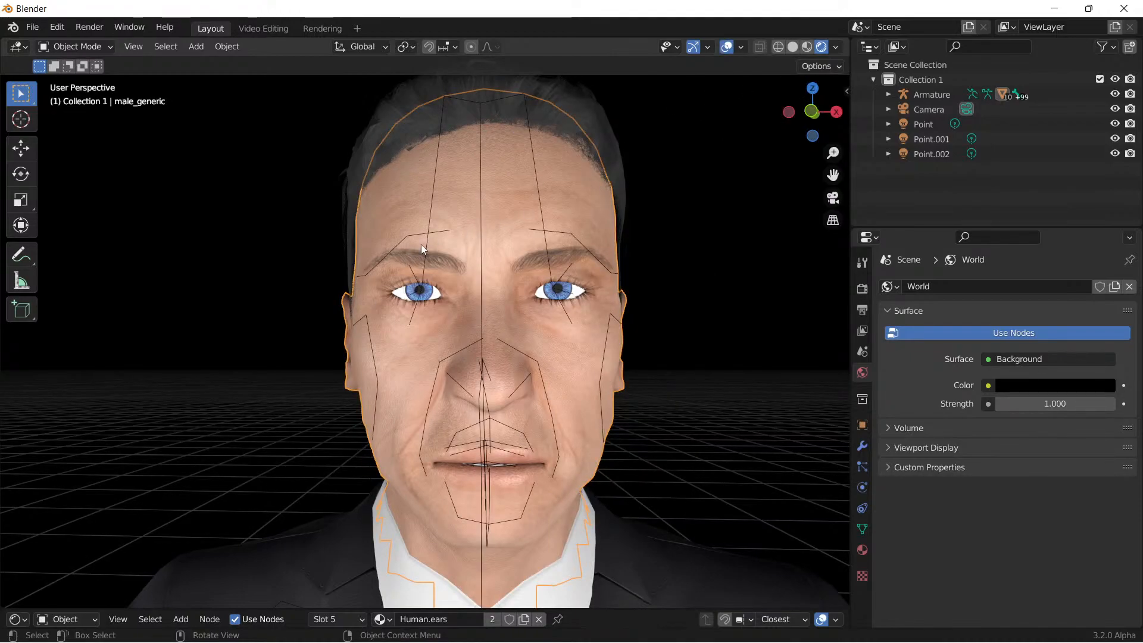
left_click(99, 46)
left_click(89, 80)
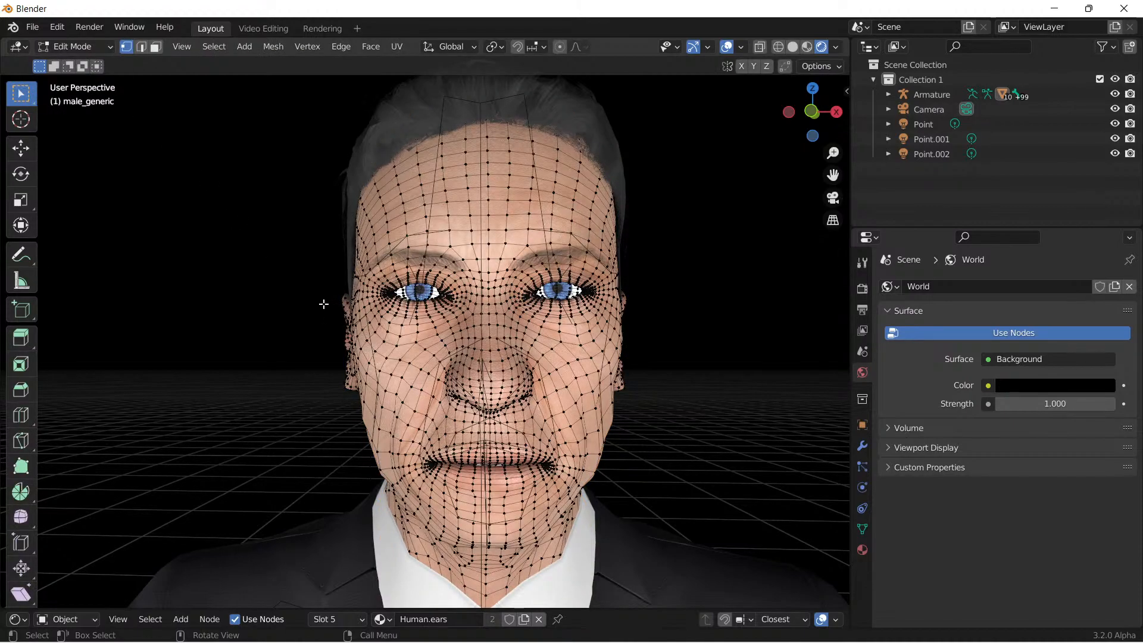
Step: Add the General > Sculpting workspace and frame the character's head and shoulders for sculpting
left_click(357, 28)
mouse_move(346, 62)
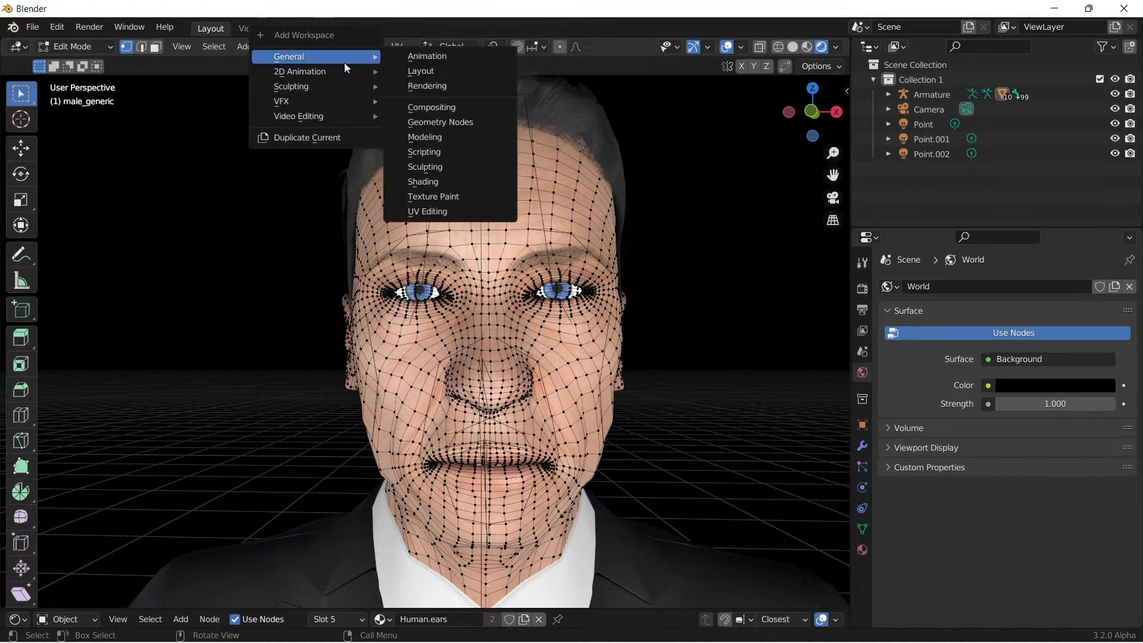
left_click(441, 170)
scroll(453, 200, "up", 5)
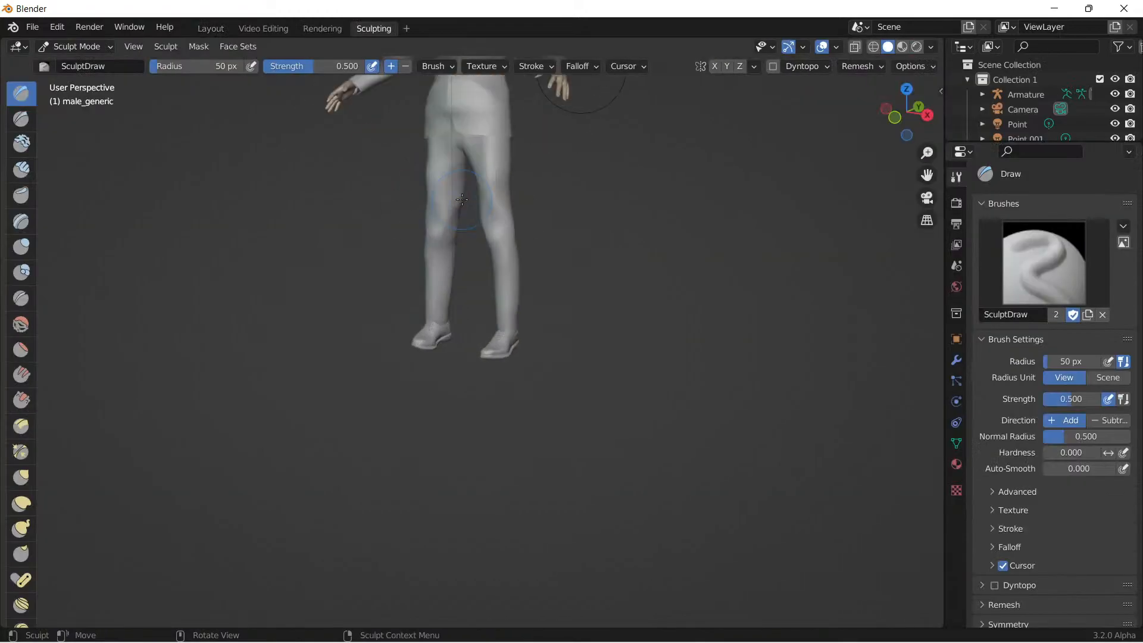
left_click_drag(927, 175, 931, 530)
scroll(679, 316, "up", 10)
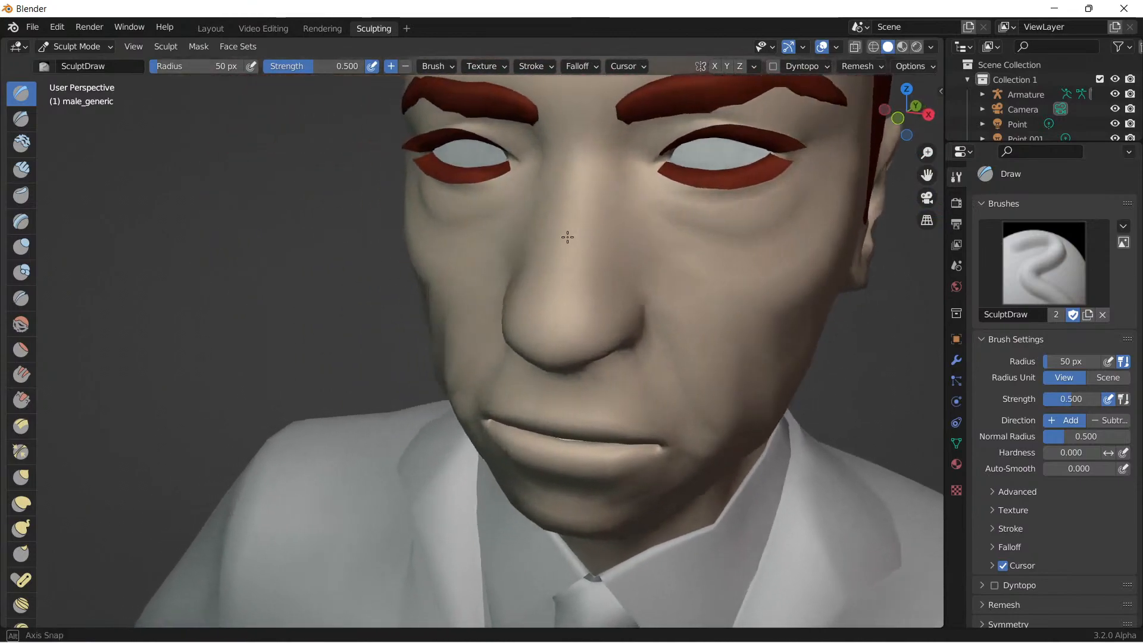
scroll(563, 237, "down", 5)
mouse_move(613, 217)
middle_mouse_down()
mouse_move(648, 220)
mouse_move(624, 220)
middle_mouse_up()
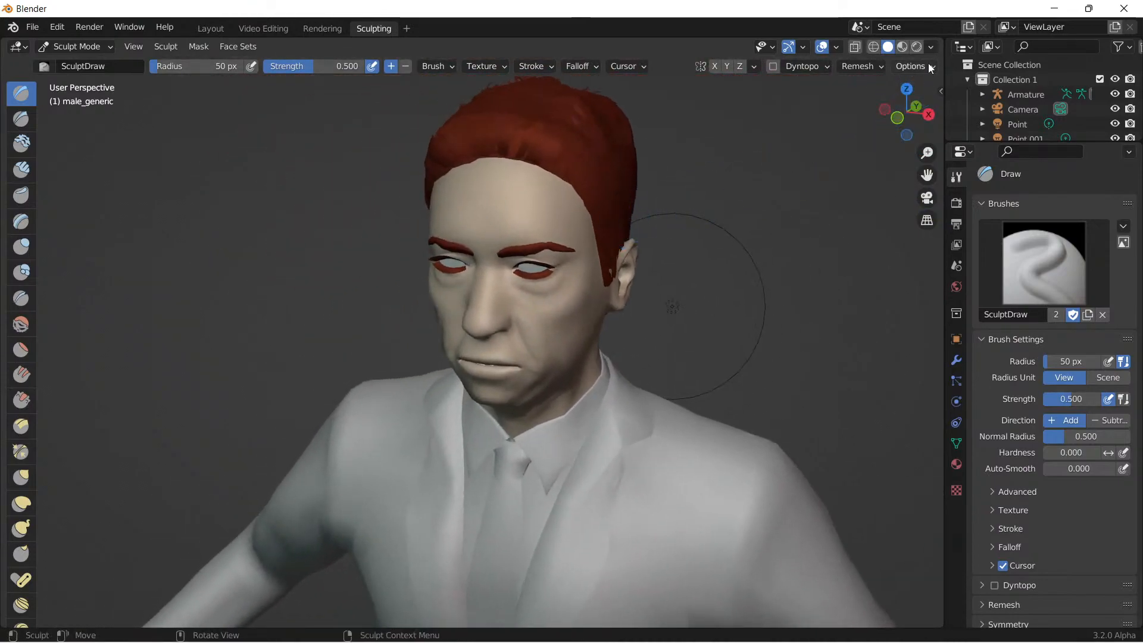
Step: Pull the ears outward with the Grab brush, using X-axis symmetry to shape both sides together
left_click(715, 66)
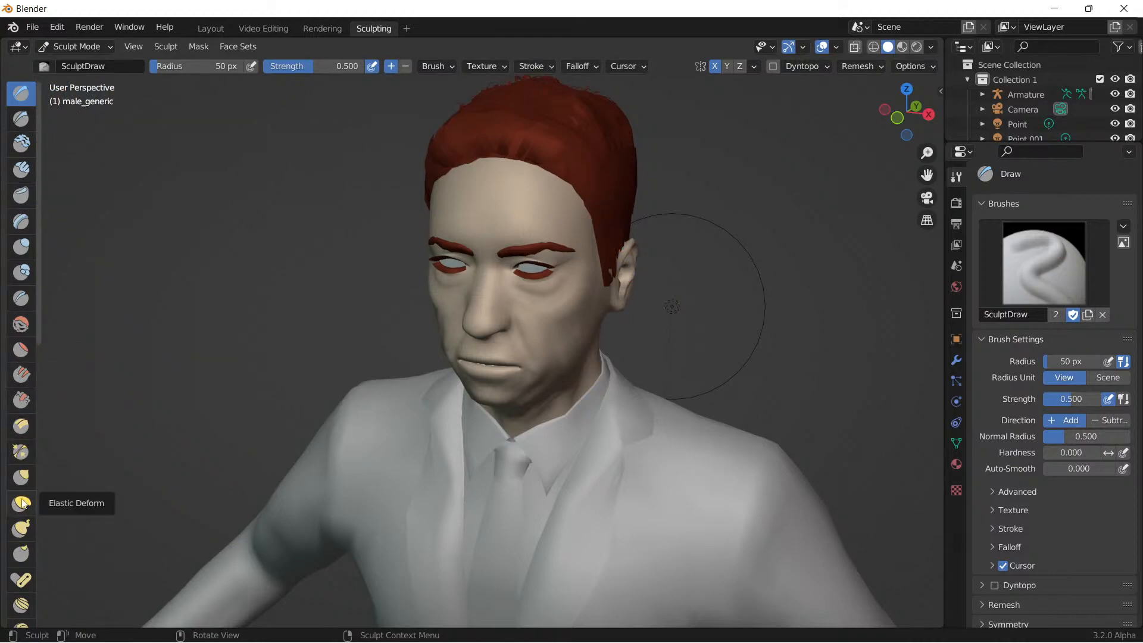
left_click(23, 479)
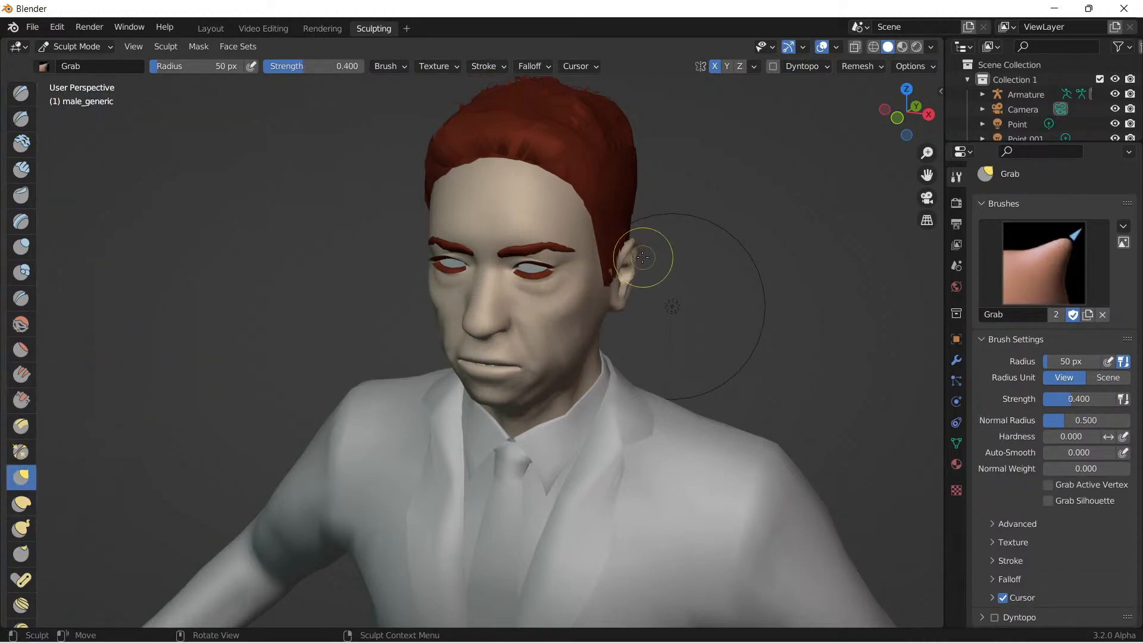
mouse_move(637, 244)
left_mouse_down()
mouse_move(638, 258)
mouse_move(647, 244)
mouse_move(642, 268)
left_mouse_up()
mouse_move(642, 268)
middle_mouse_down()
mouse_move(640, 278)
mouse_move(625, 268)
middle_mouse_up()
scroll(625, 268, "up", 3)
mouse_move(583, 141)
left_mouse_down()
mouse_move(591, 153)
mouse_move(598, 138)
mouse_move(602, 156)
left_mouse_up()
middle_click_drag(601, 157, 593, 167)
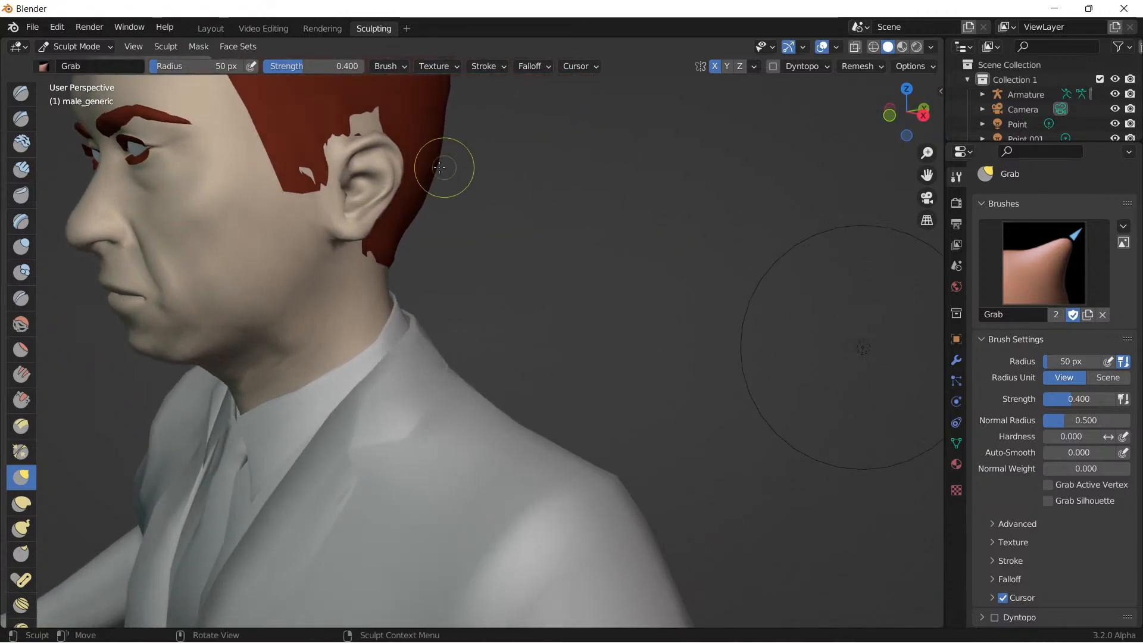
left_click_drag(403, 164, 406, 159)
middle_click_drag(412, 161, 494, 199)
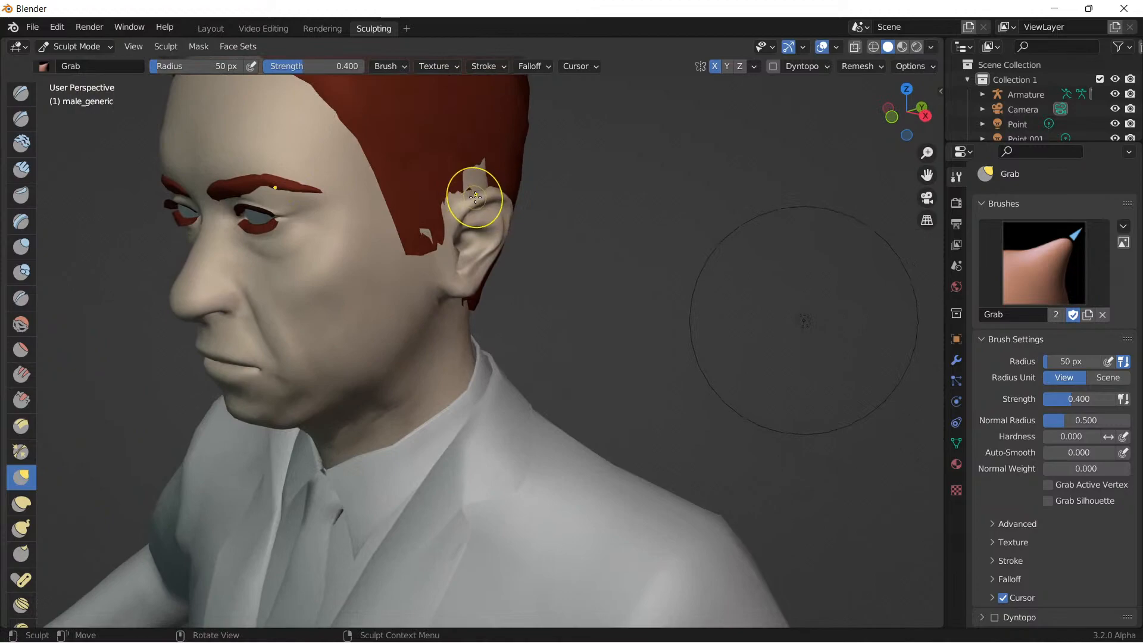
Step: Push the scalp patches poking through the hair above and in front of the ear back beneath the hair
left_click_drag(481, 196, 476, 176)
key("ctrl+z")
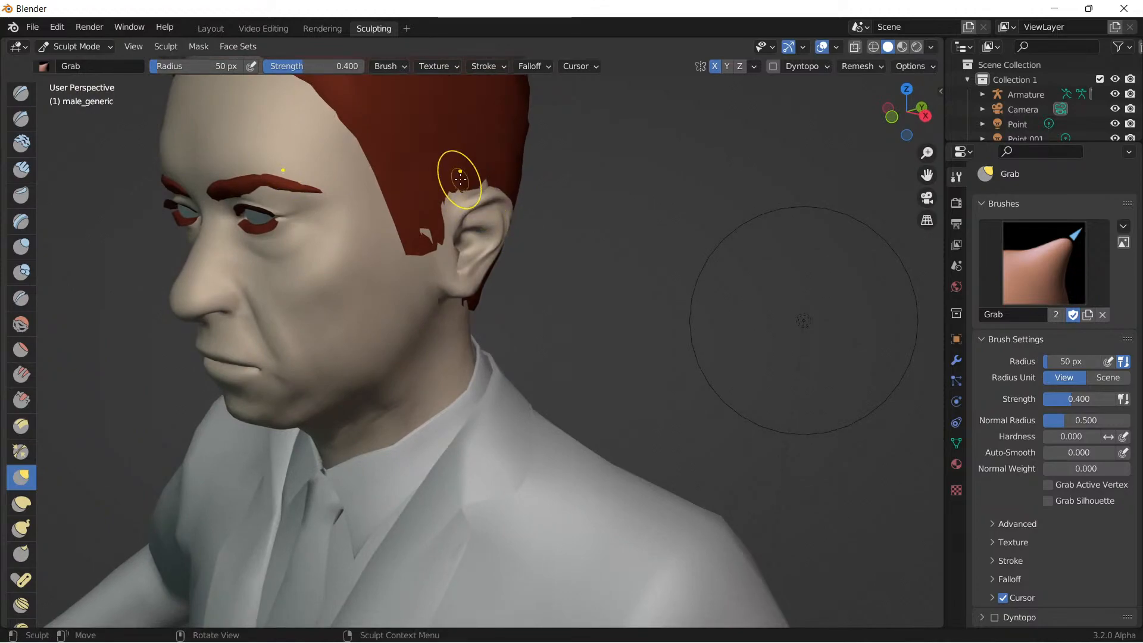
key("ctrl+z")
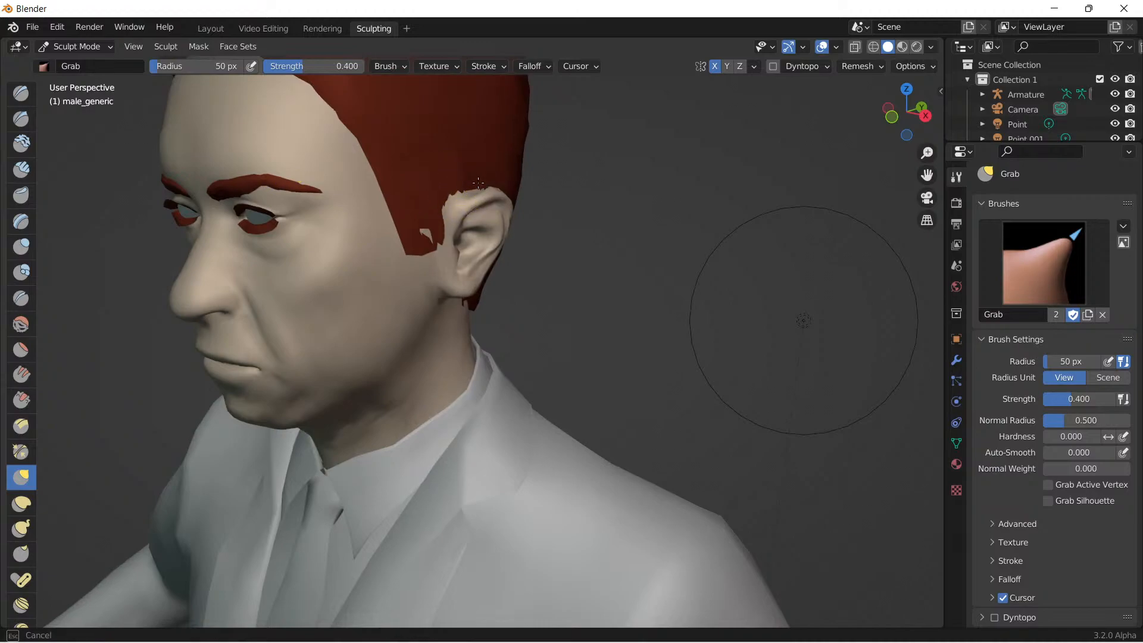
key("ctrl+z")
key("ctrl+z")
key("ctrl+z")
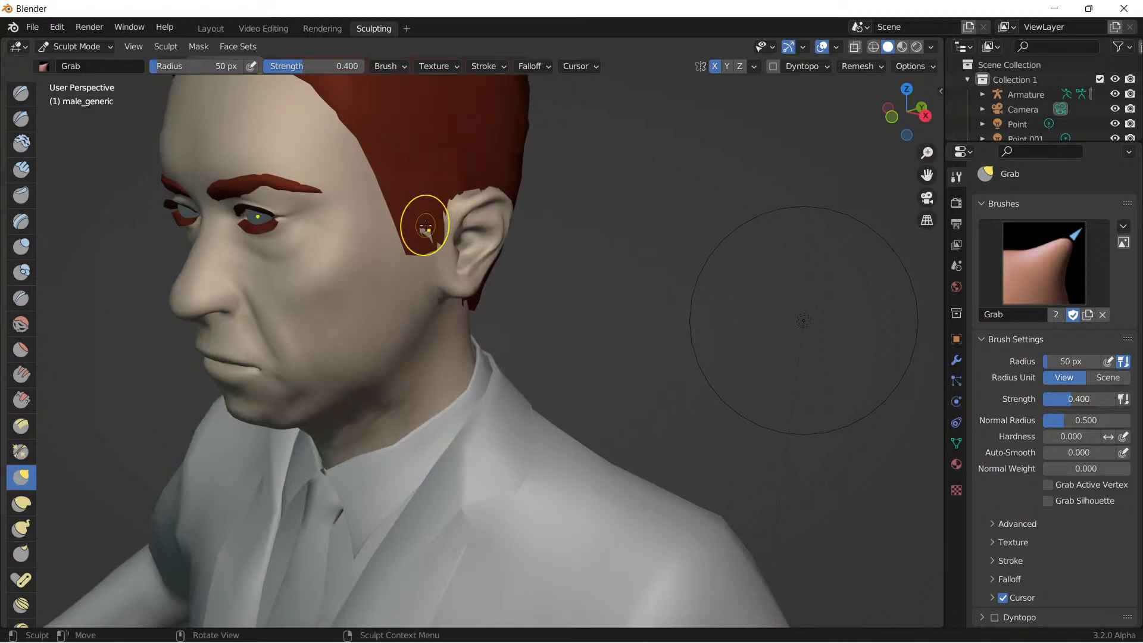
key("ctrl+z")
key("ctrl+z")
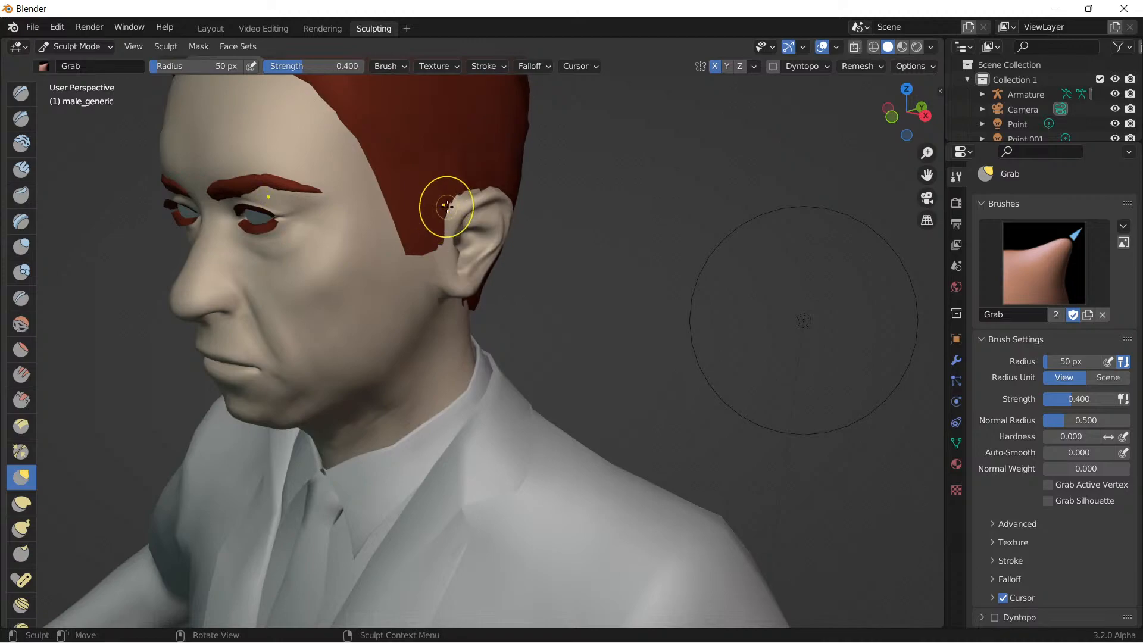
key("ctrl+z")
key("ctrl+z")
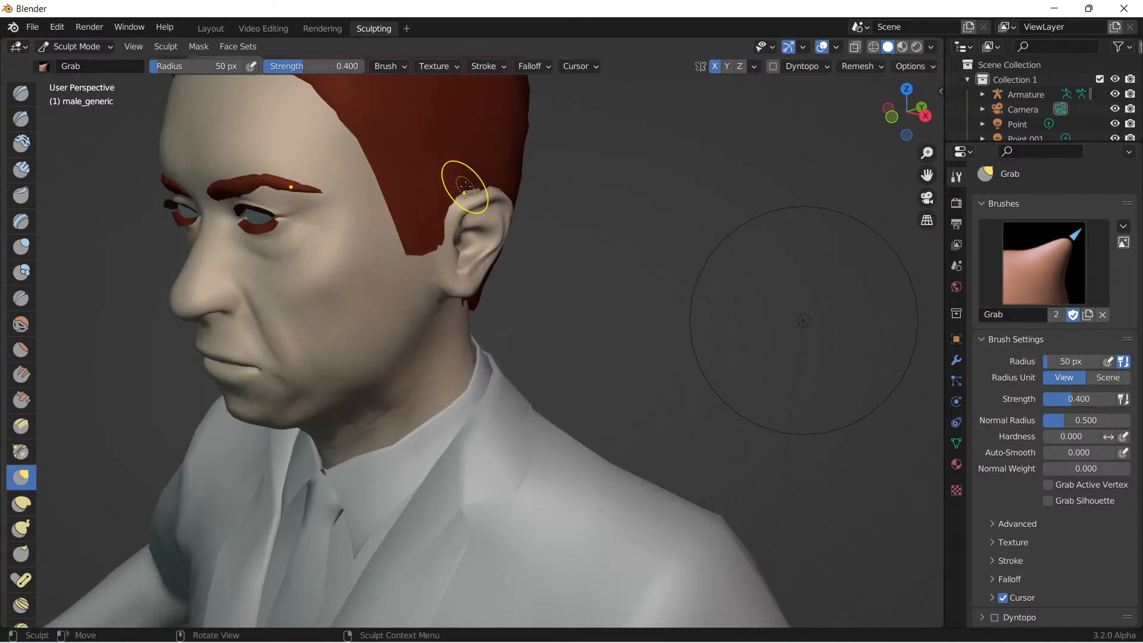
Step: Reshape the upper ears with the Grab brush so they stand out from the head, and check the face in the Layout workspace
mouse_move(459, 184)
middle_mouse_down()
mouse_move(694, 204)
mouse_move(668, 197)
middle_mouse_up()
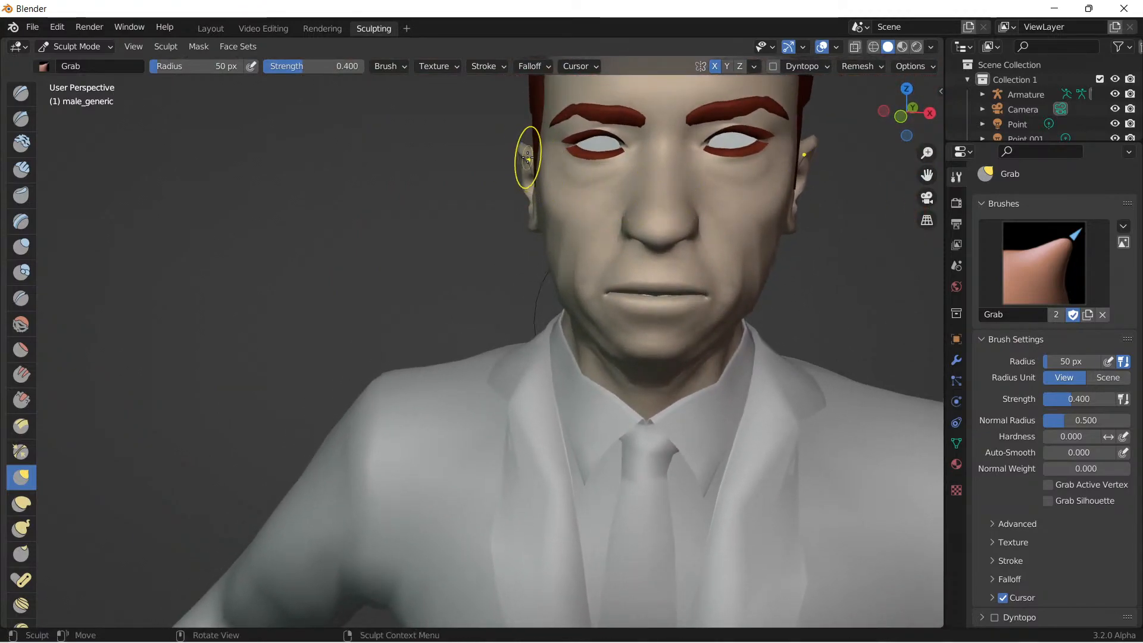
left_click_drag(520, 148, 521, 140)
middle_click_drag(532, 167, 544, 171)
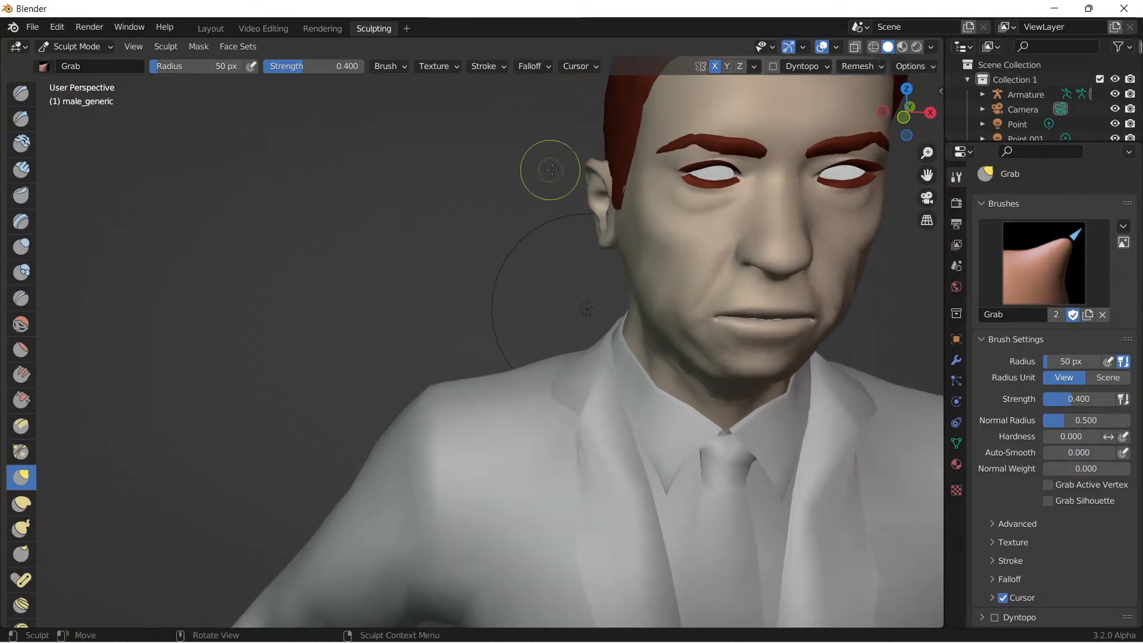
mouse_move(589, 170)
left_mouse_down()
mouse_move(568, 160)
mouse_move(591, 191)
left_mouse_up()
middle_click_drag(591, 191, 663, 194)
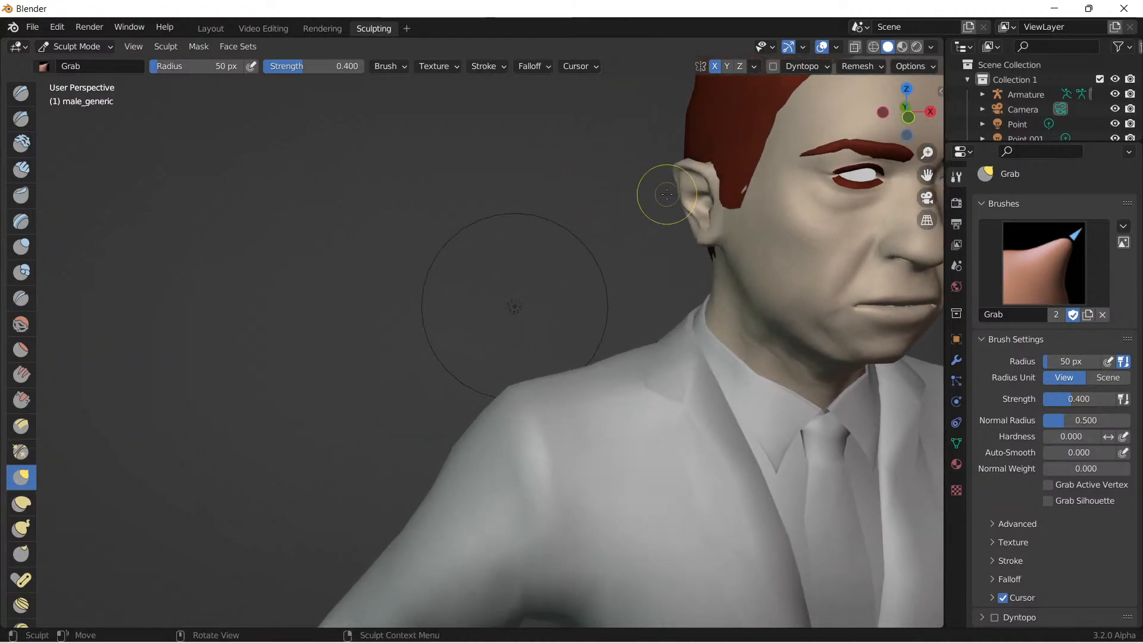
mouse_move(676, 199)
left_mouse_down()
mouse_move(683, 207)
mouse_move(669, 204)
mouse_move(679, 159)
left_mouse_up()
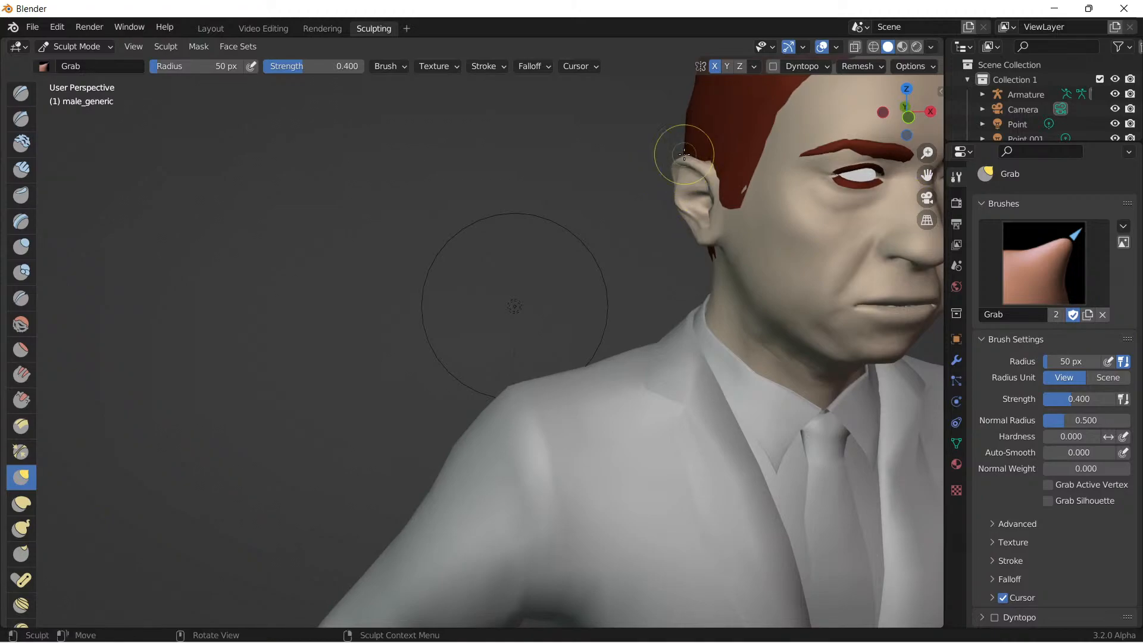
middle_click_drag(655, 203, 580, 226)
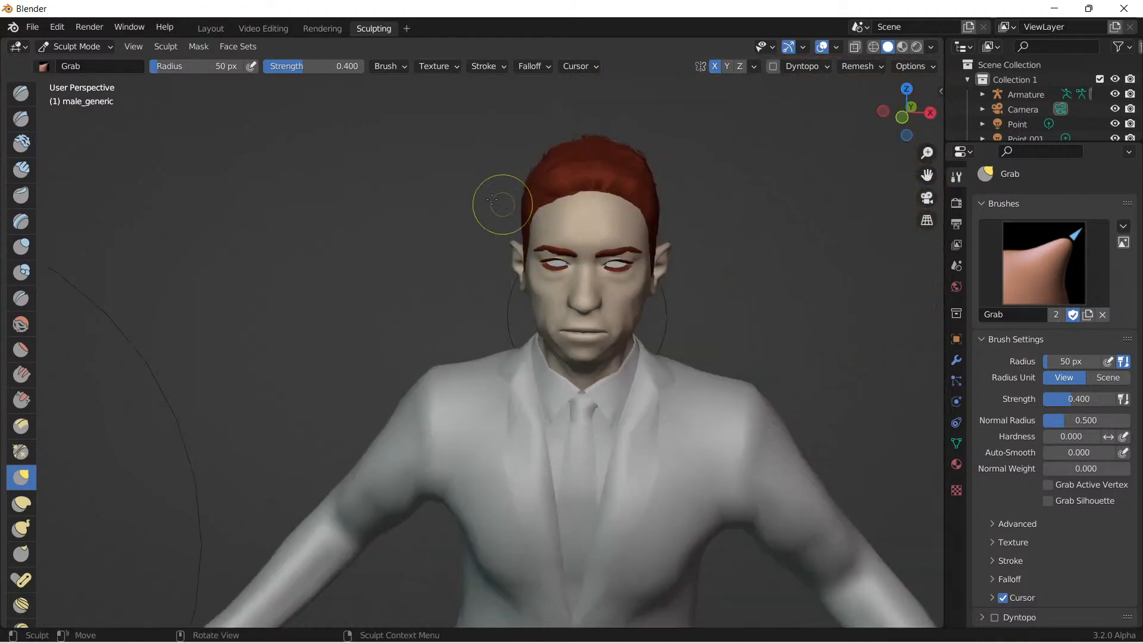
left_click(210, 29)
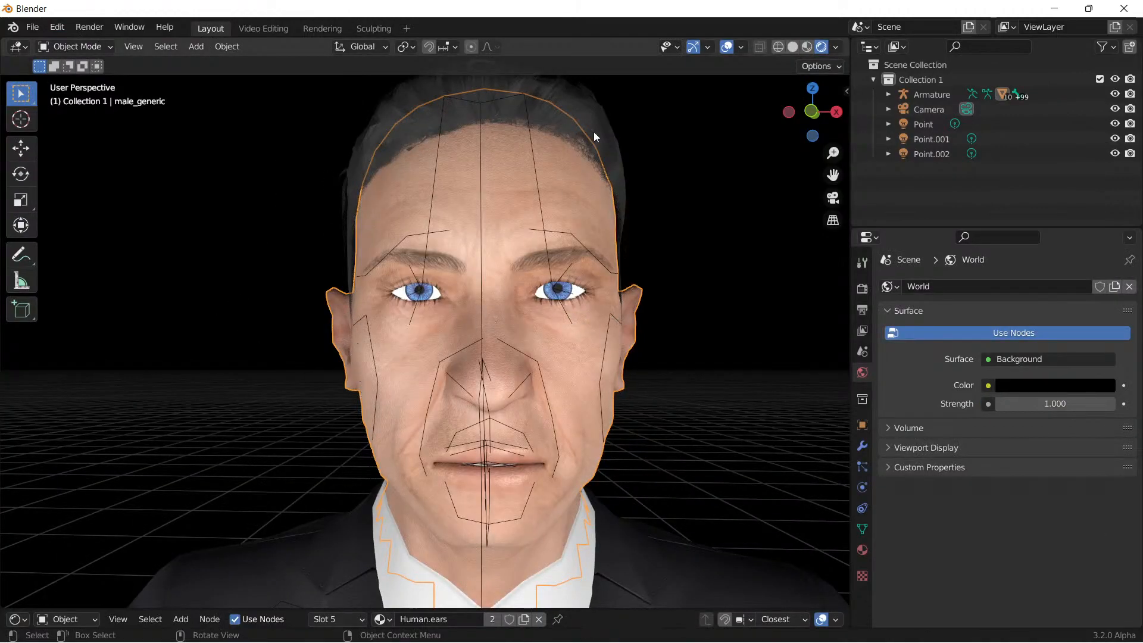
left_click(373, 28)
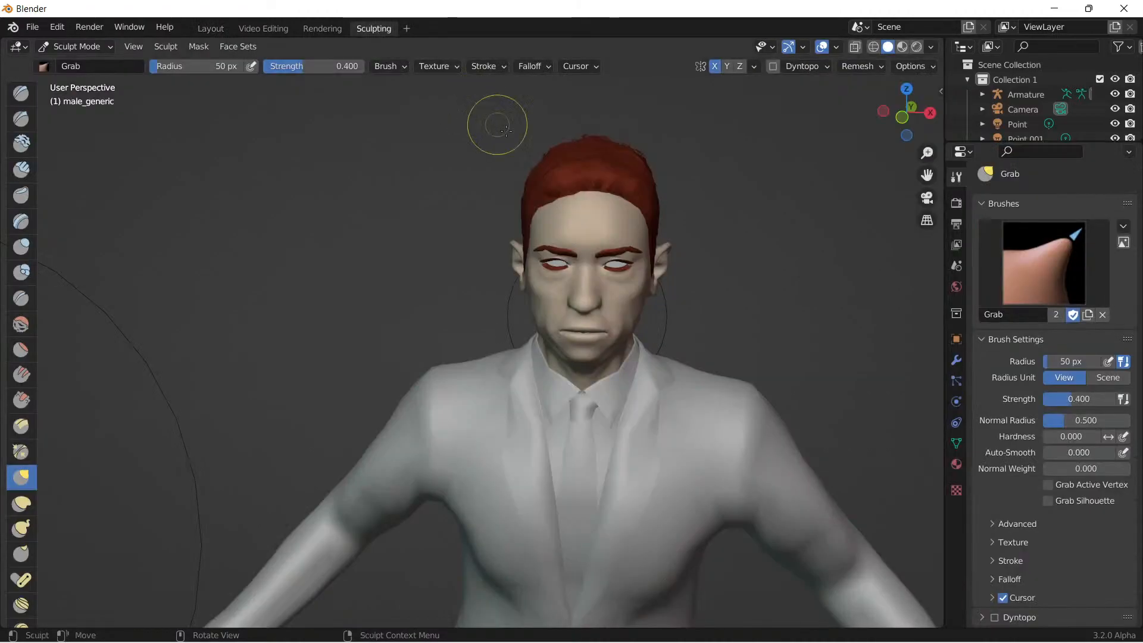
Step: Grab the ear rims from closer side angles to round out their pointed upper edges
scroll(535, 238, "up", 3)
middle_click_drag(541, 191, 599, 189)
left_click_drag(727, 225, 711, 193)
middle_click_drag(694, 199, 811, 198)
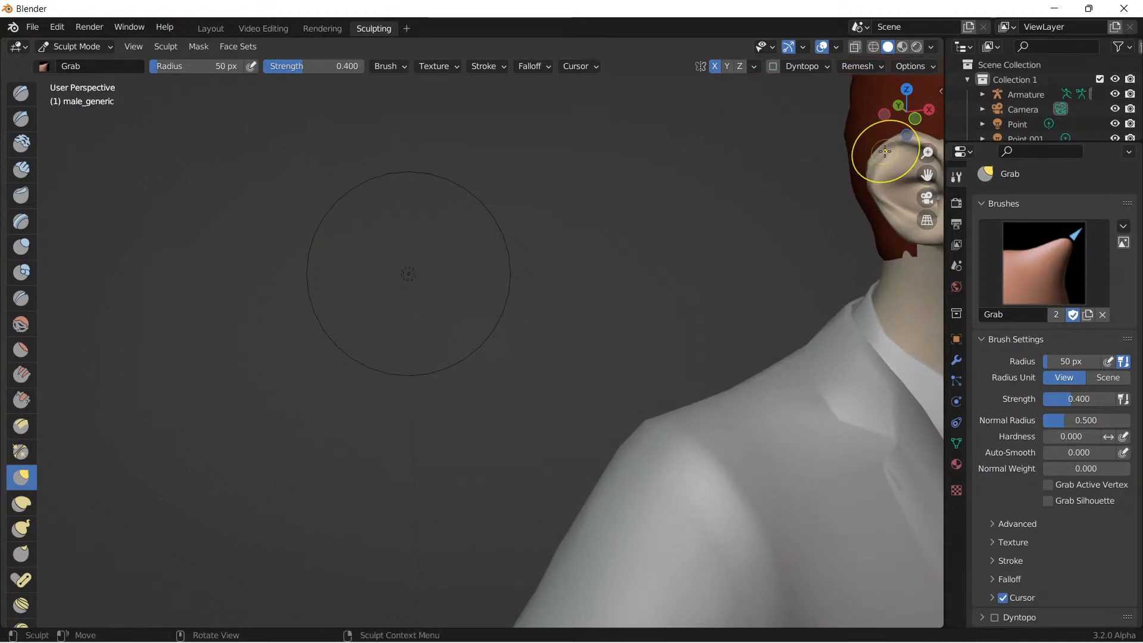
middle_click_drag(863, 149, 711, 202)
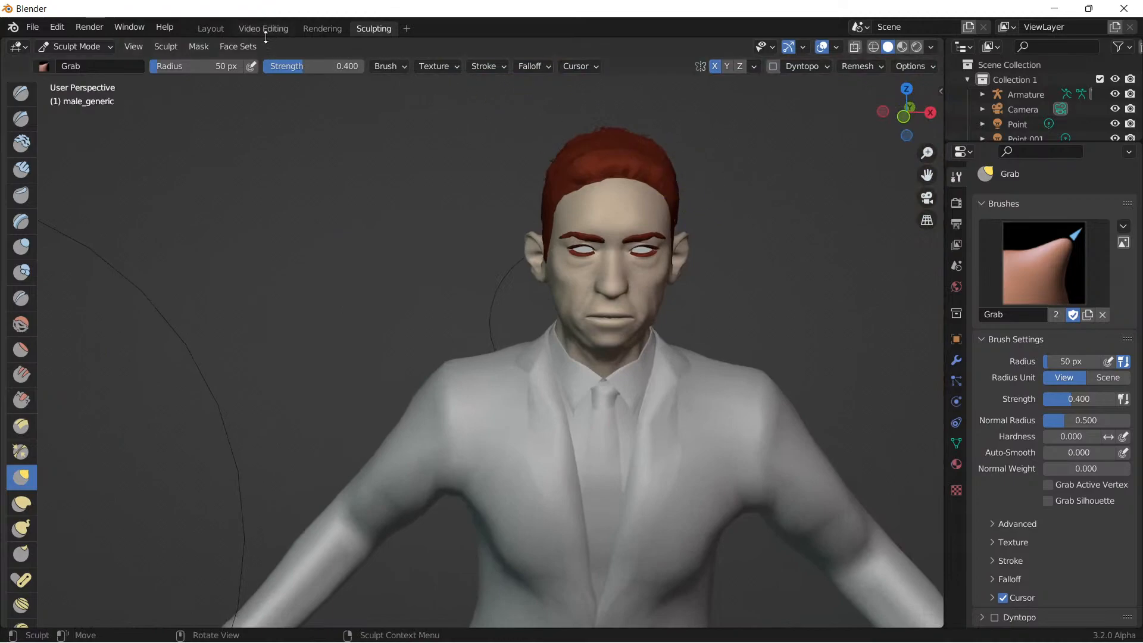
Step: Return to the Layout workspace, deselect the body mesh and hide the viewport overlays
left_click(210, 28)
left_click(277, 181)
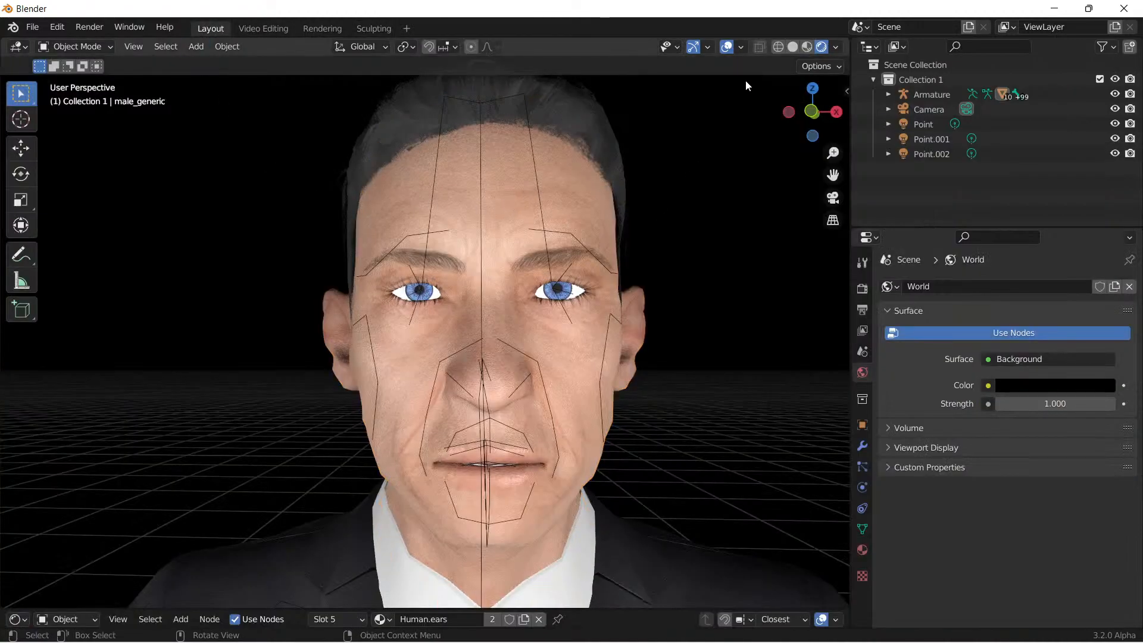
left_click(726, 49)
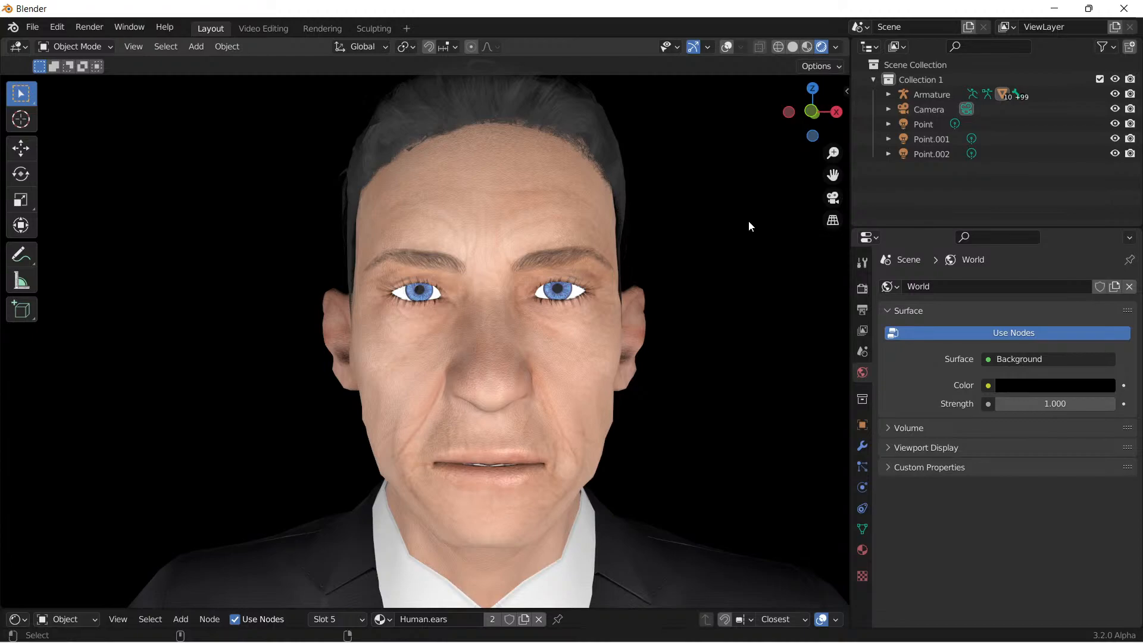
Step: Show the 3D viewport fullscreen and frame the character's head and shoulders centrally
key("ctrl+alt+space")
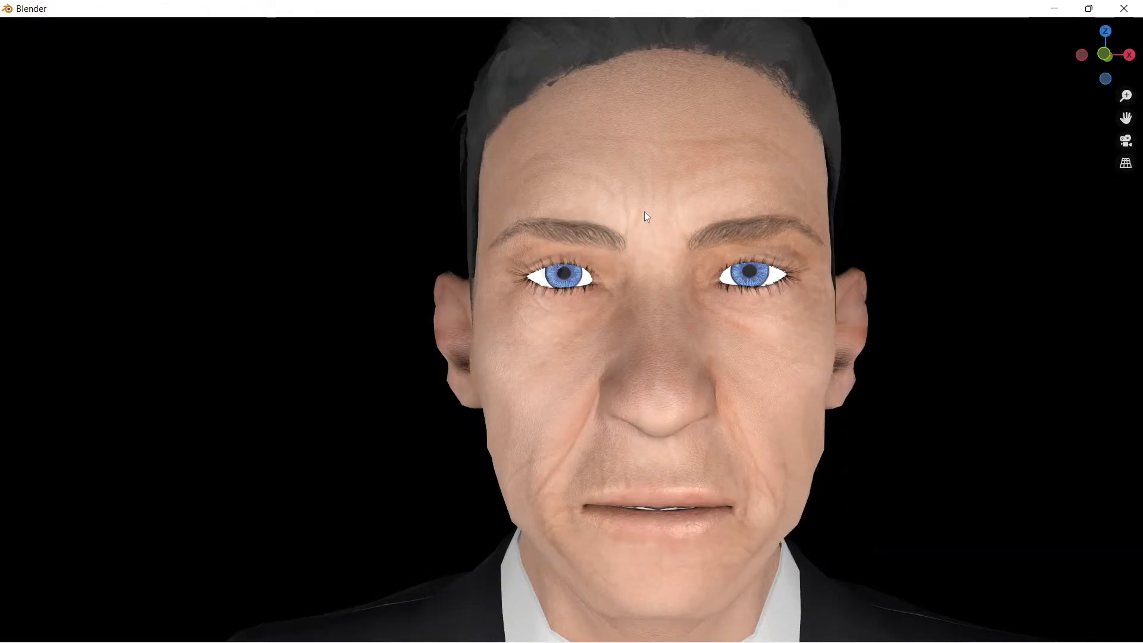
scroll(644, 212, "down", 2)
middle_click_drag(648, 223, 593, 230, "shift")
scroll(598, 237, "down", 2)
scroll(597, 238, "down", 2)
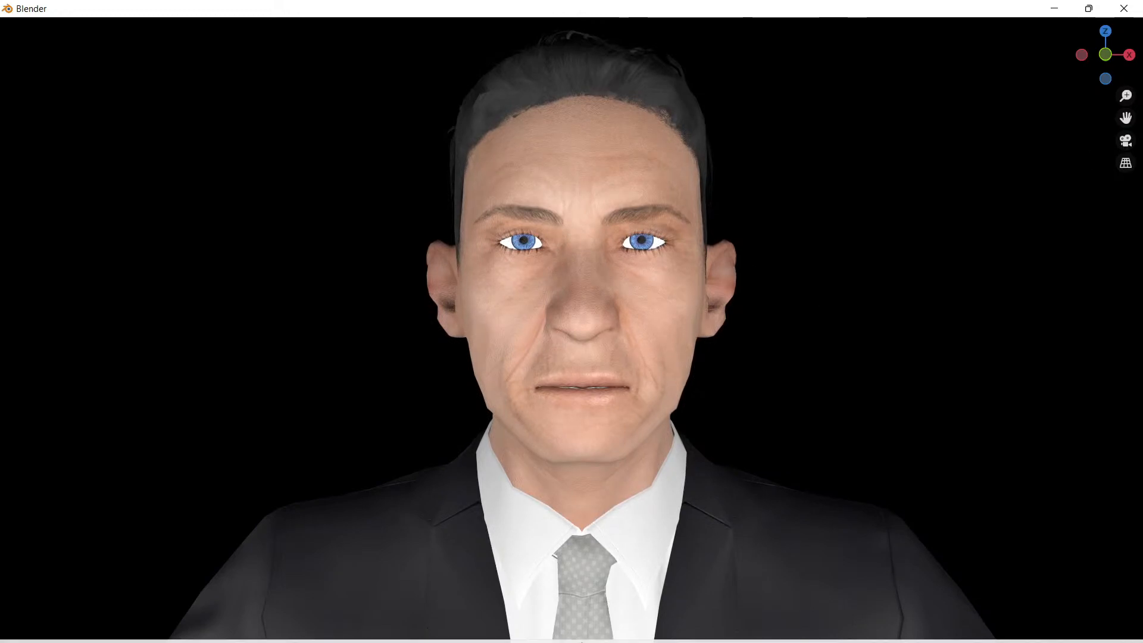
Step: Switch to the Will picture in Paint, paste the captured viewport image over it and shift the image up past its title bar
mouse_move(592, 640)
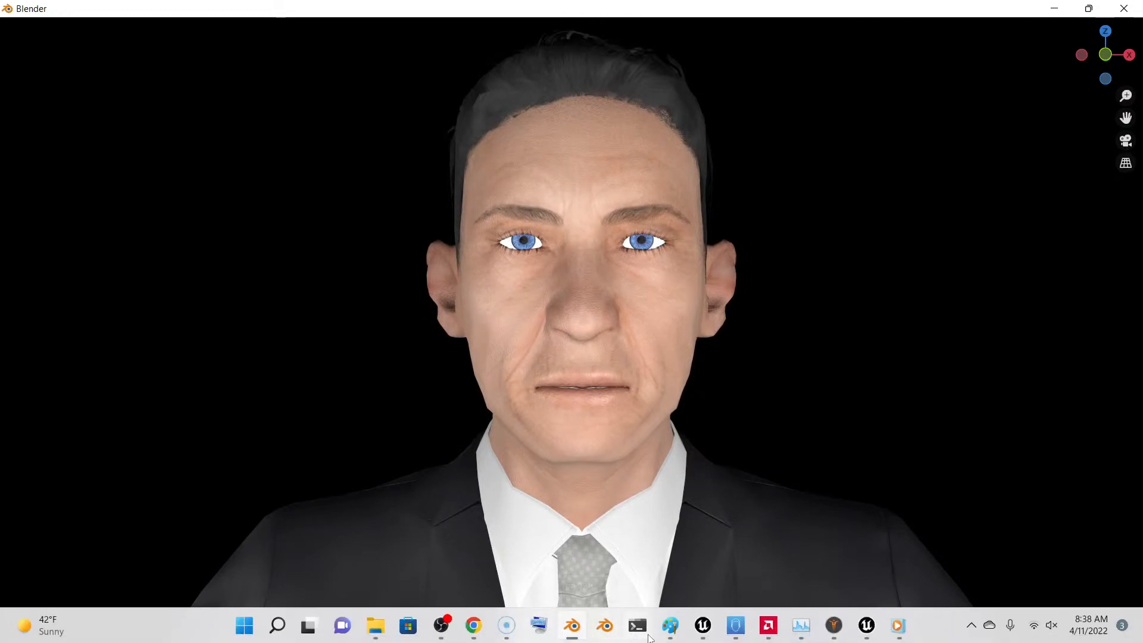
mouse_move(670, 630)
mouse_move(608, 590)
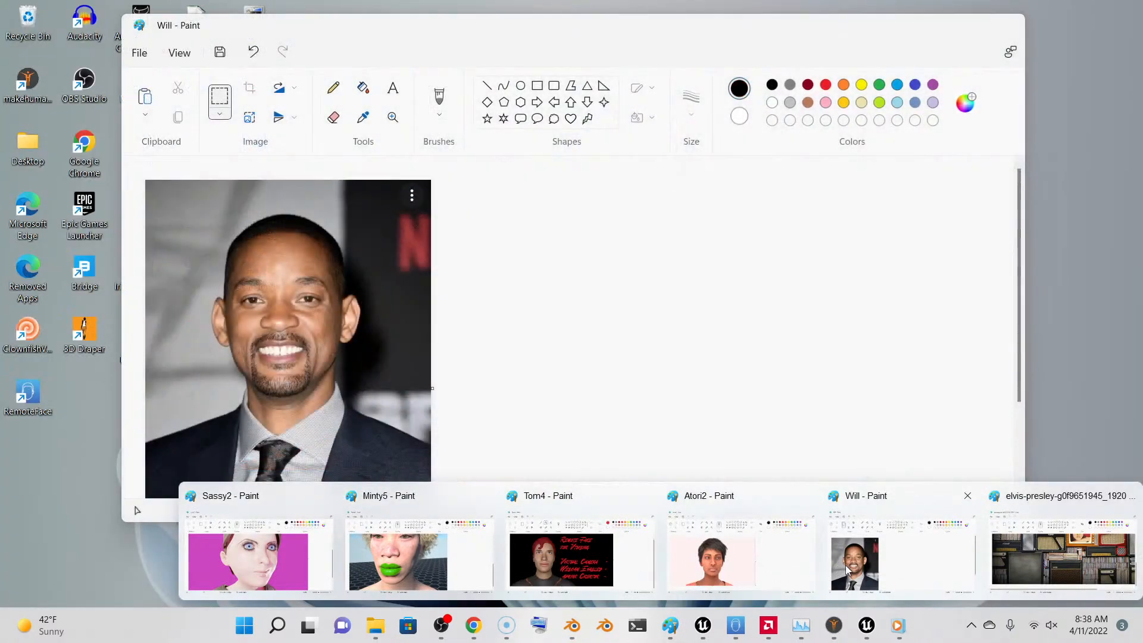
mouse_move(820, 578)
left_click(858, 580)
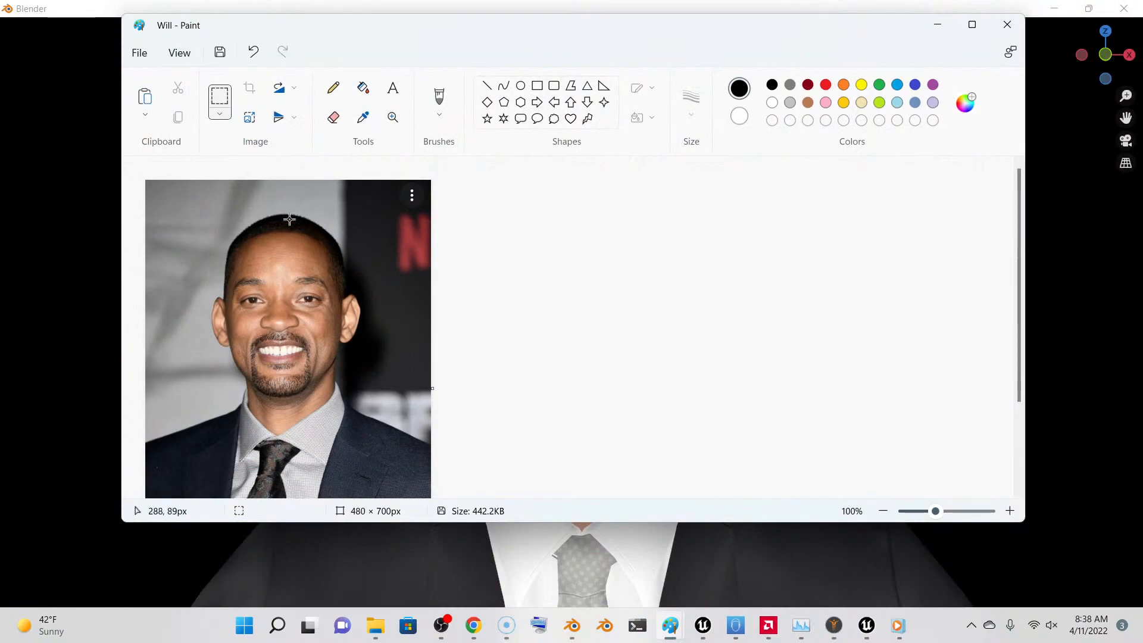
left_click(145, 96)
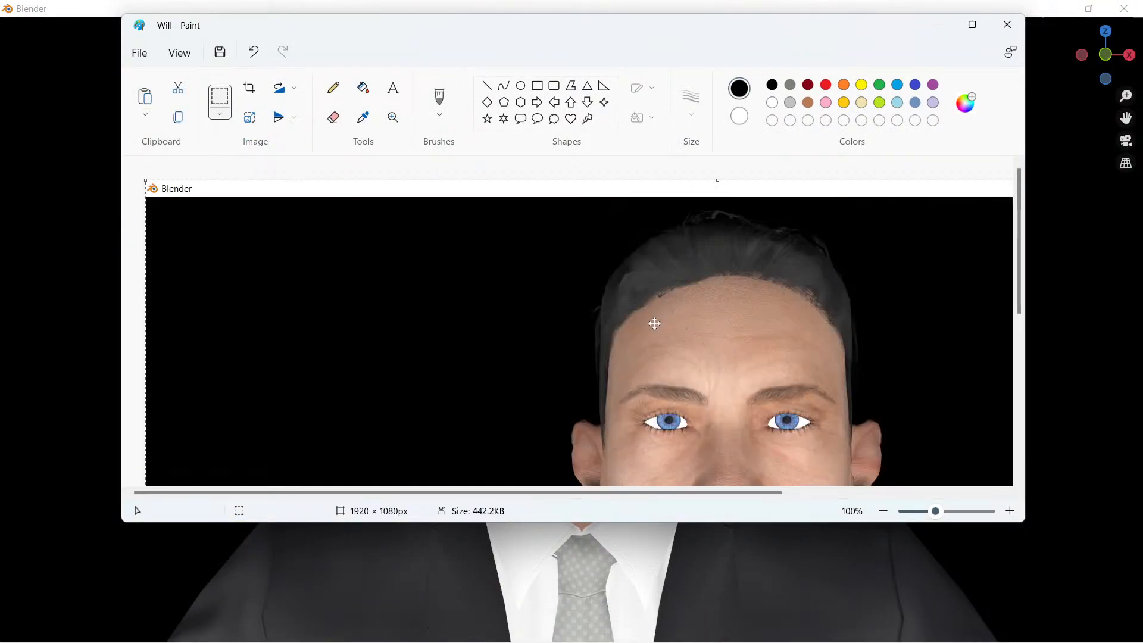
left_click_drag(682, 328, 625, 326)
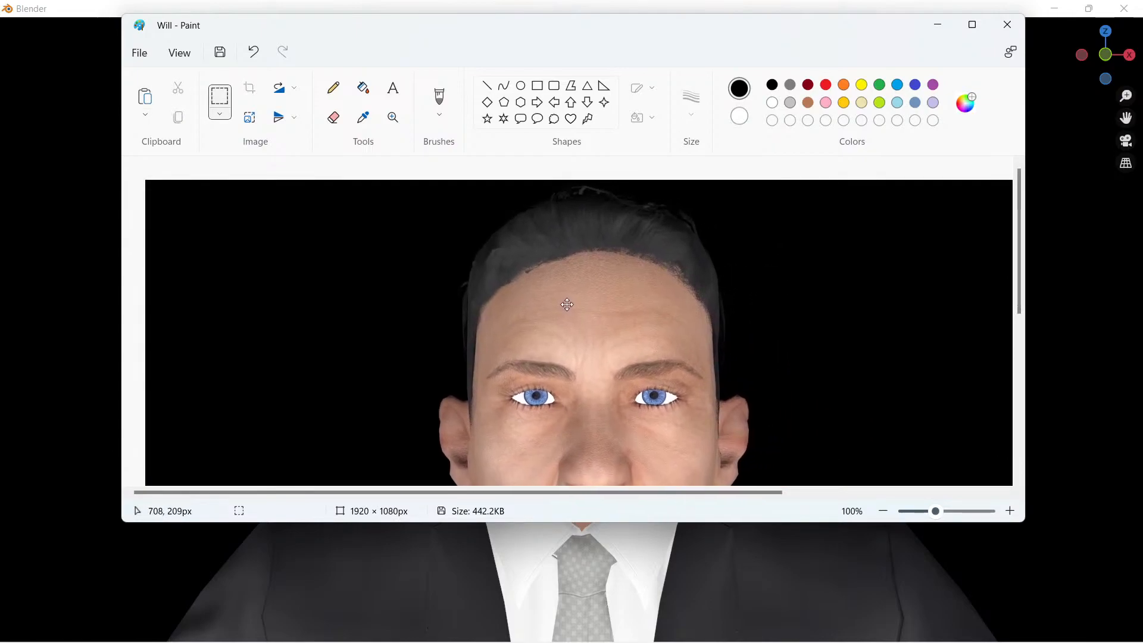
Step: Trim the blank strip below the portrait by shortening the canvas to a height of 1037 px
scroll(626, 327, "down", 3)
scroll(626, 327, "down", 3)
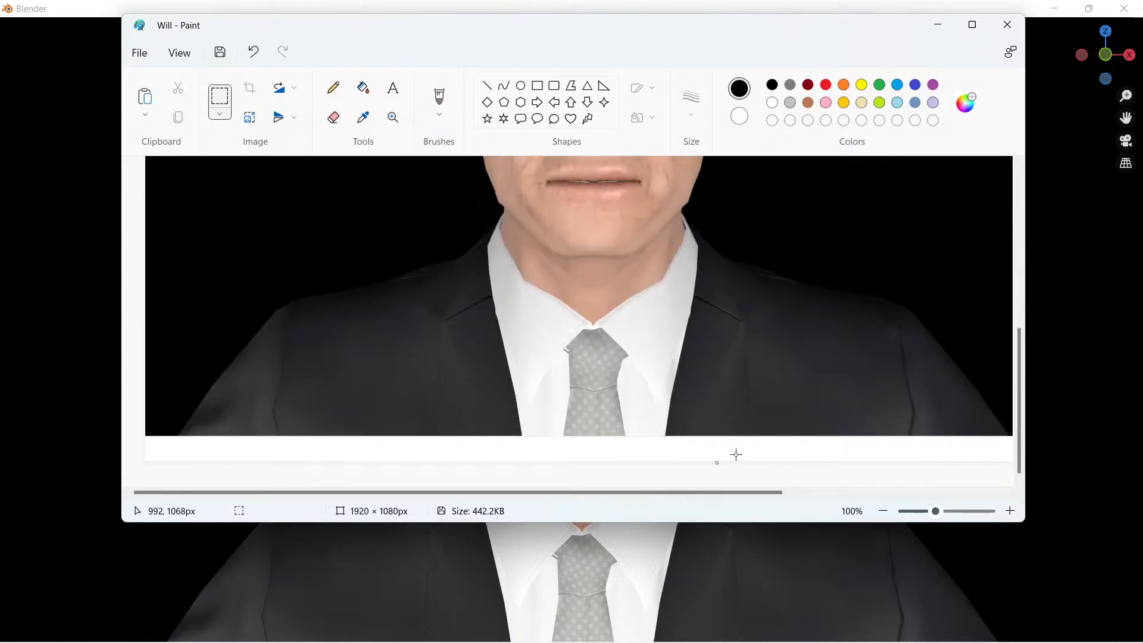
left_click_drag(720, 465, 718, 439)
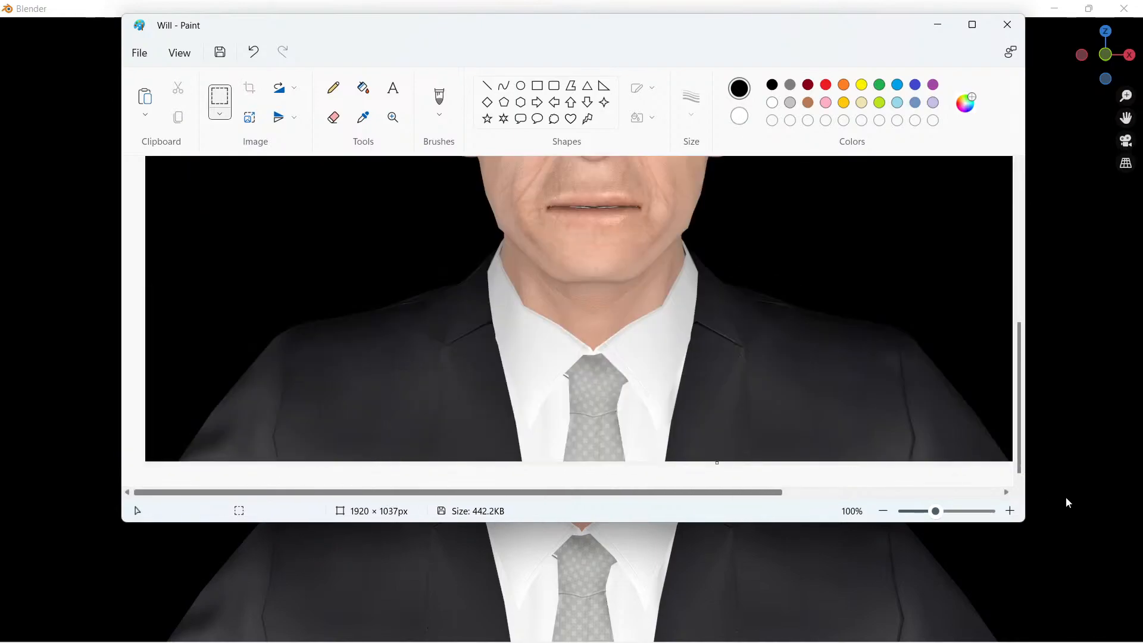
Step: Narrow the canvas to about 1508 px wide, cutting off the blank area and viewport controls beside the portrait
left_click_drag(780, 494, 998, 495)
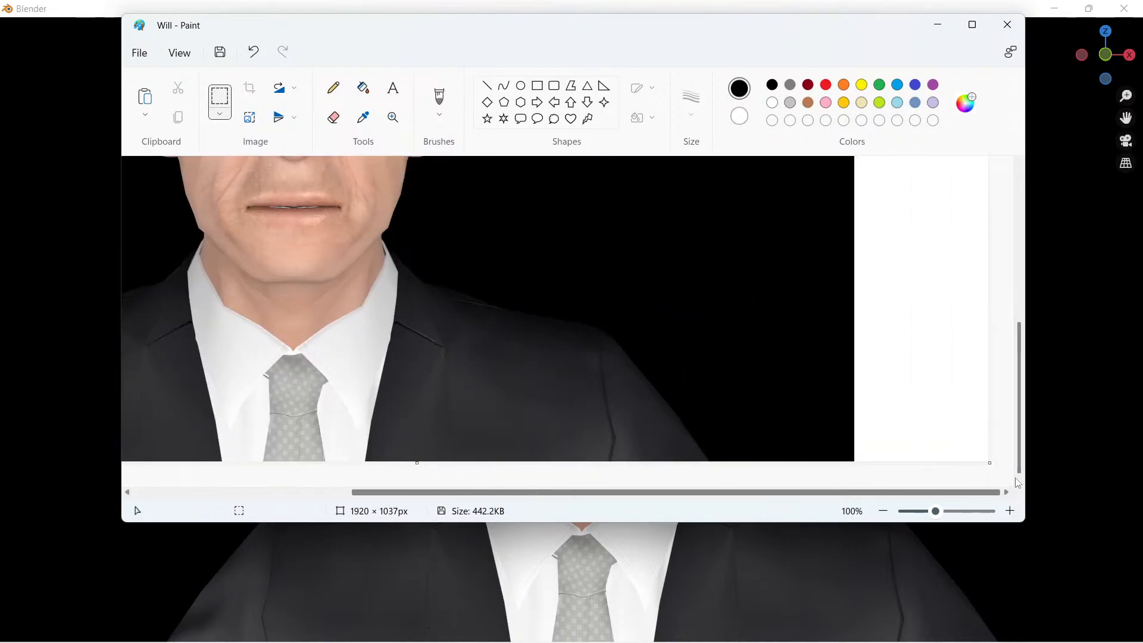
scroll(975, 244, "up", 5)
scroll(977, 268, "down", 3)
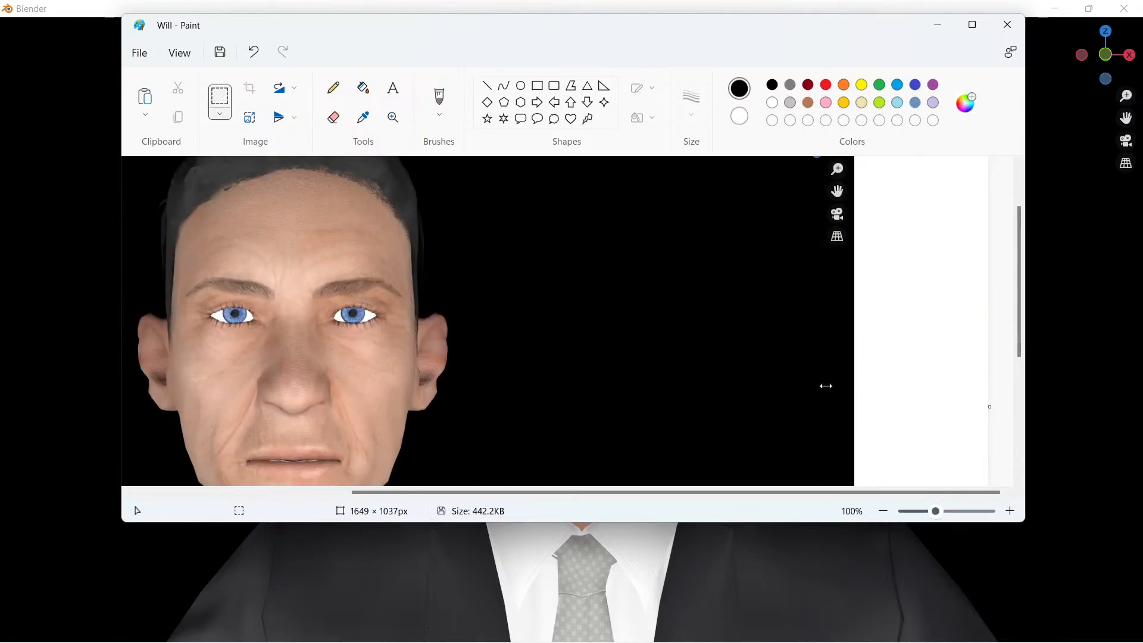
left_click_drag(815, 386, 807, 387)
scroll(850, 407, "up", 5)
scroll(849, 406, "down", 5)
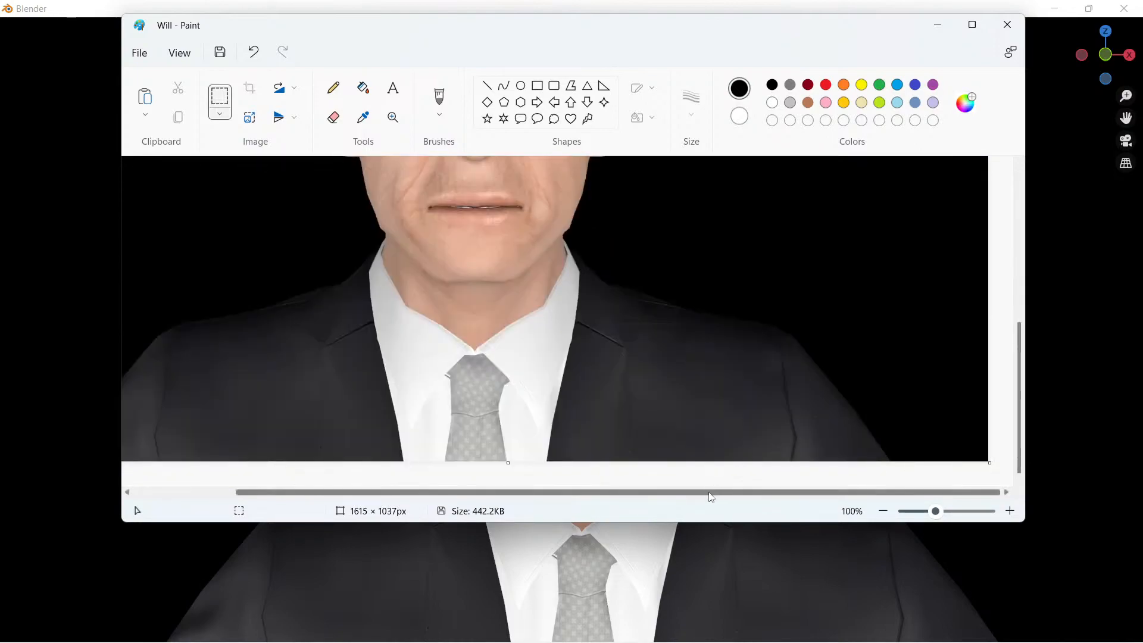
scroll(713, 492, "left", 3)
scroll(675, 349, "up", 5)
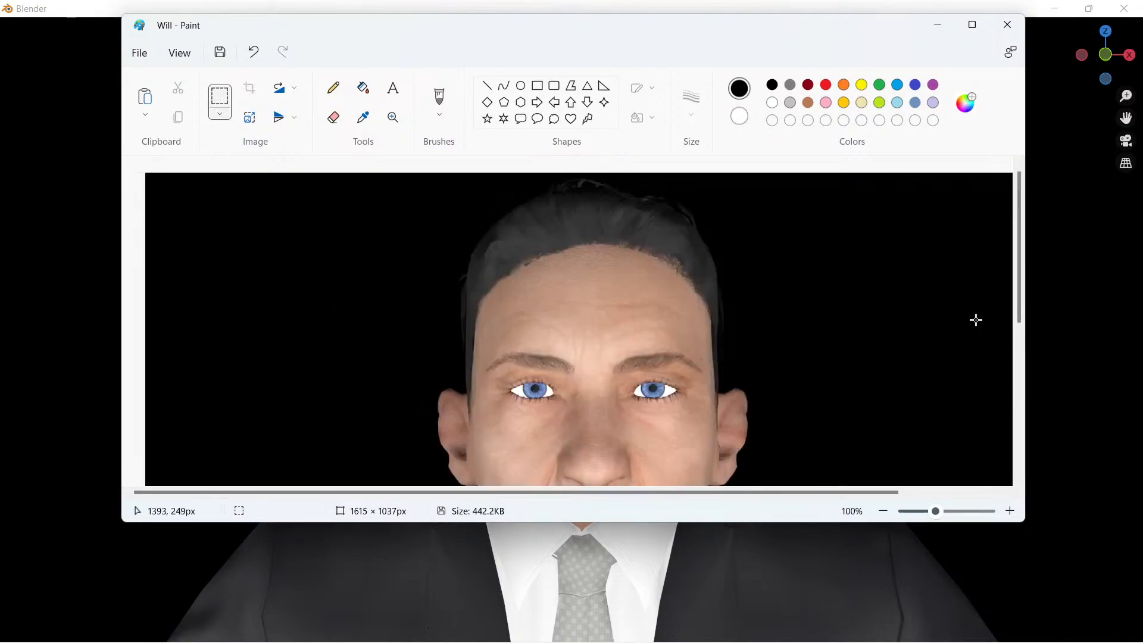
left_click(884, 511)
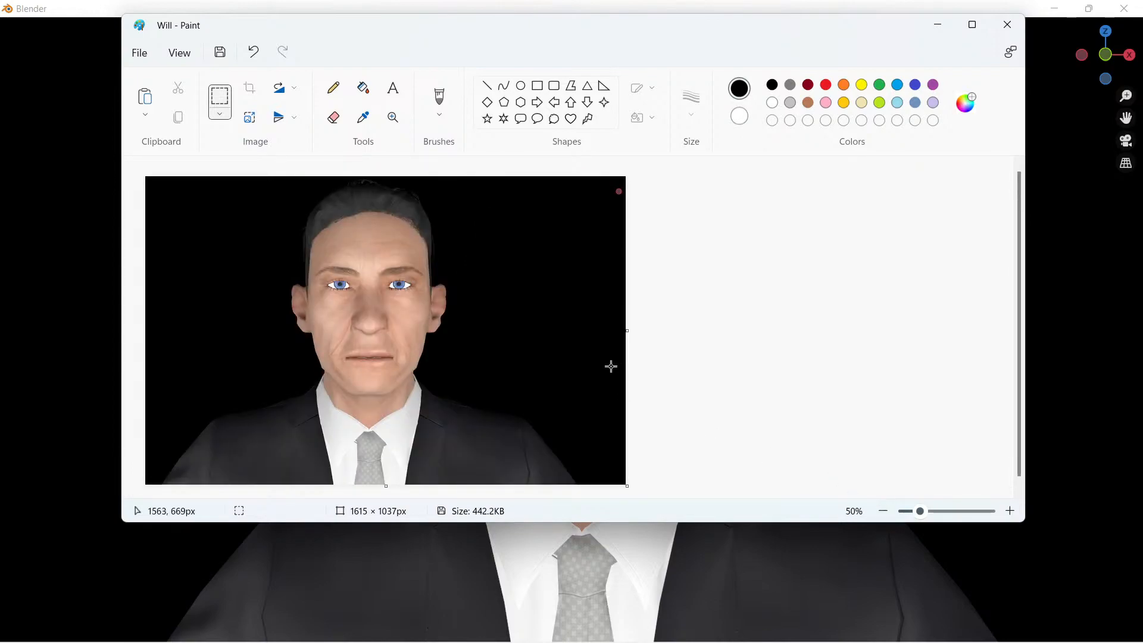
left_click_drag(626, 329, 594, 334)
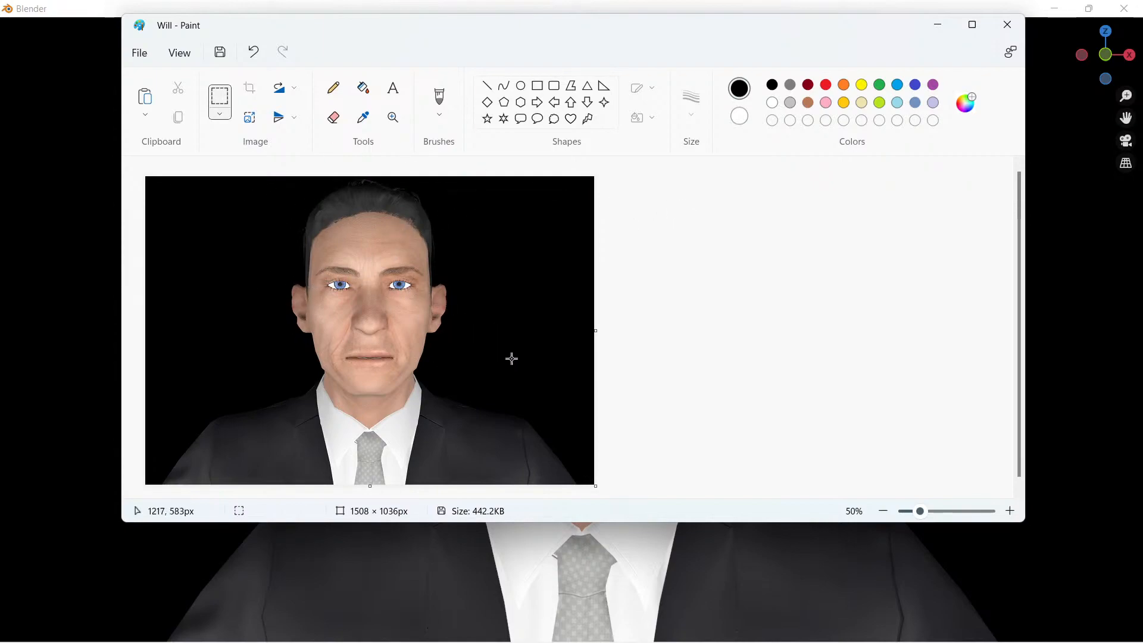
Step: Extend the canvas downward to a height of 1240 px, adding blank space below the portrait
left_click_drag(371, 486, 370, 523)
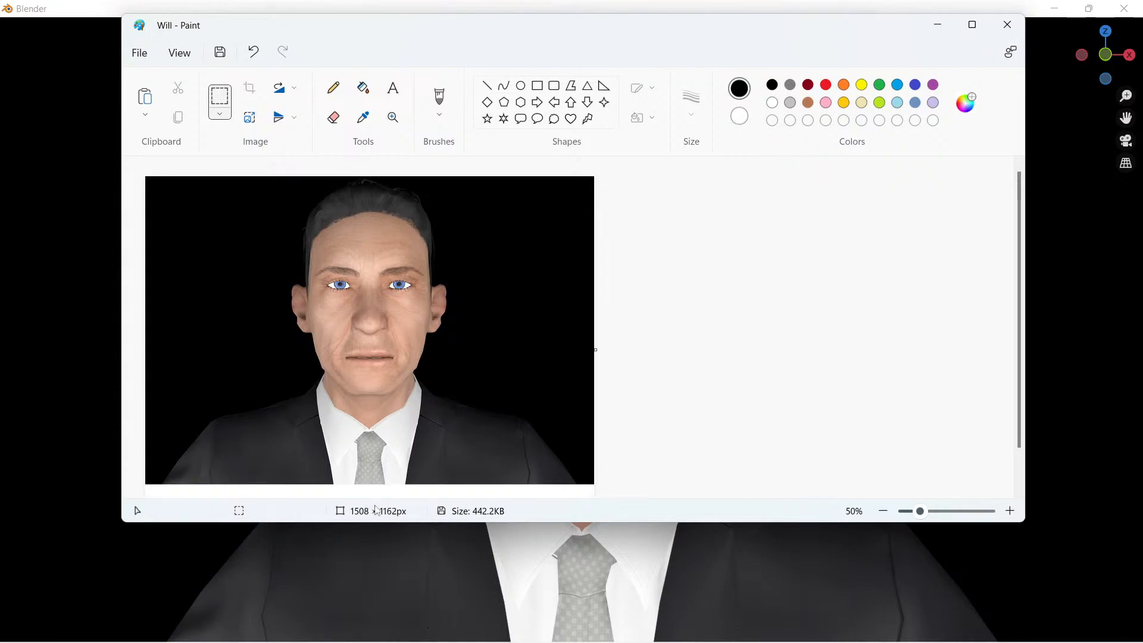
scroll(530, 390, "up", 1)
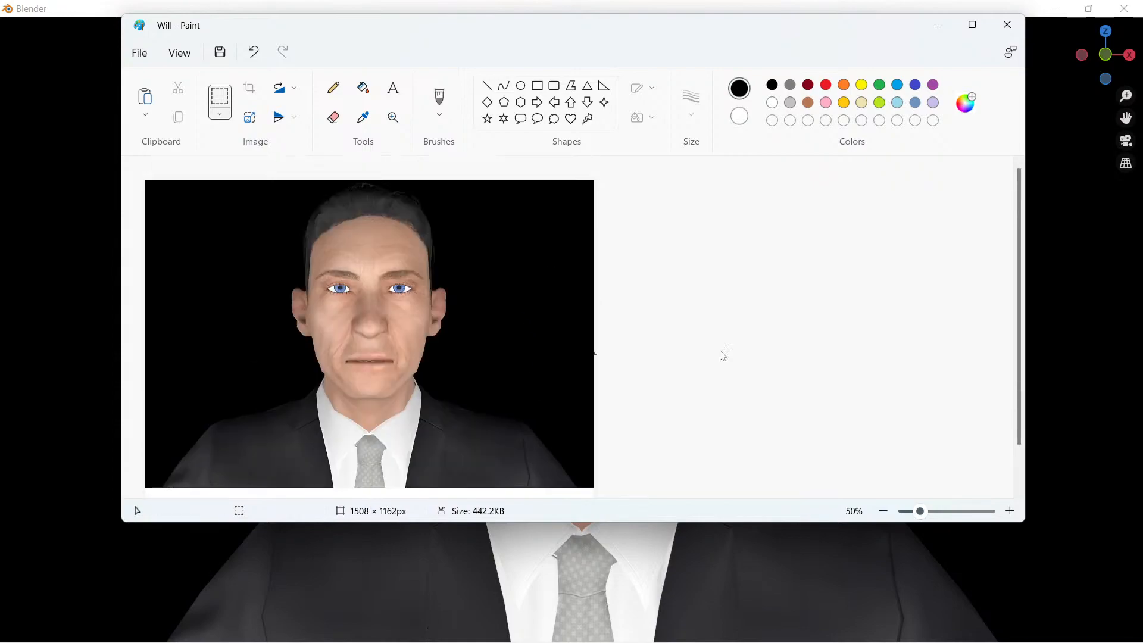
left_click(883, 510)
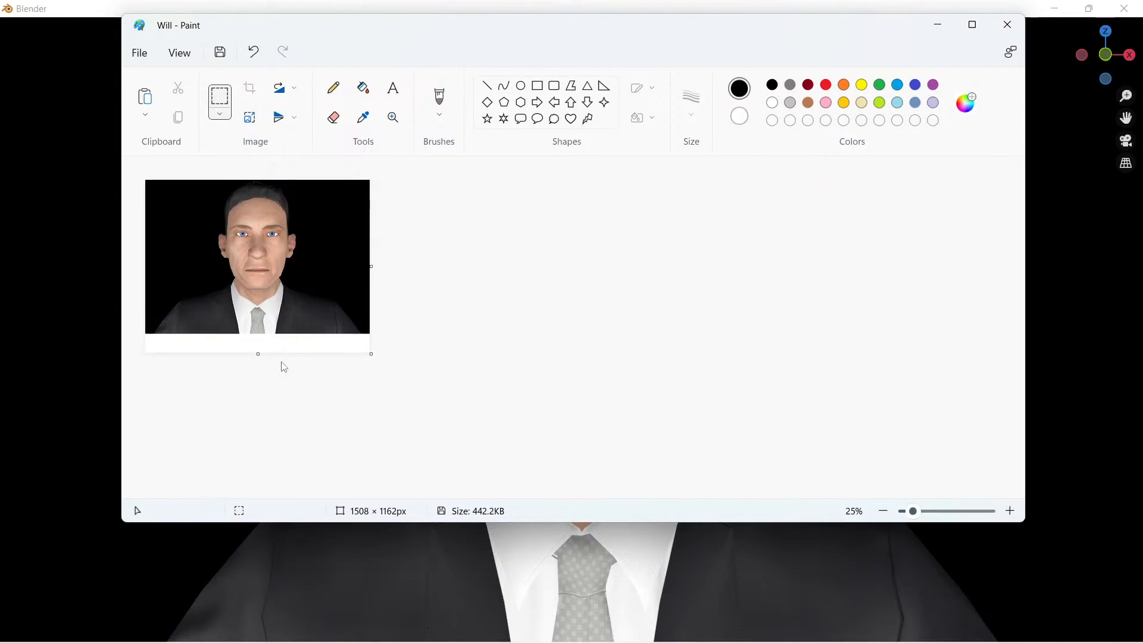
left_click_drag(261, 359, 258, 365)
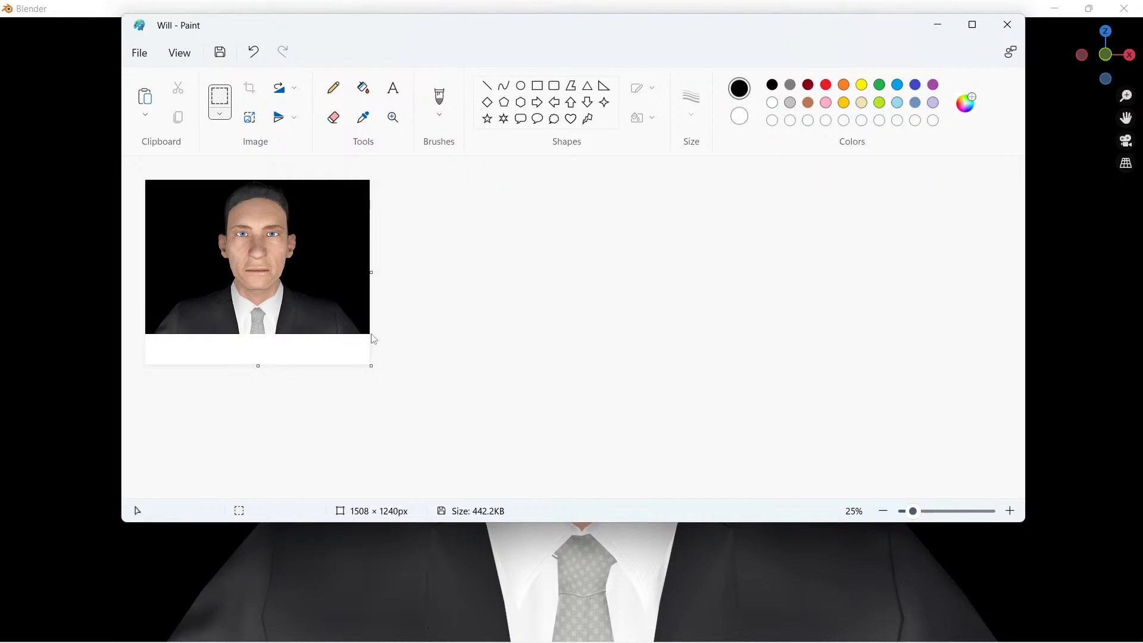
Step: Select the portrait image and shift it down, leaving blank strips both above and below it
left_click_drag(369, 332, 369, 332)
mouse_move(266, 206)
left_mouse_down()
mouse_move(266, 234)
mouse_move(266, 220)
left_mouse_up()
left_click(399, 221)
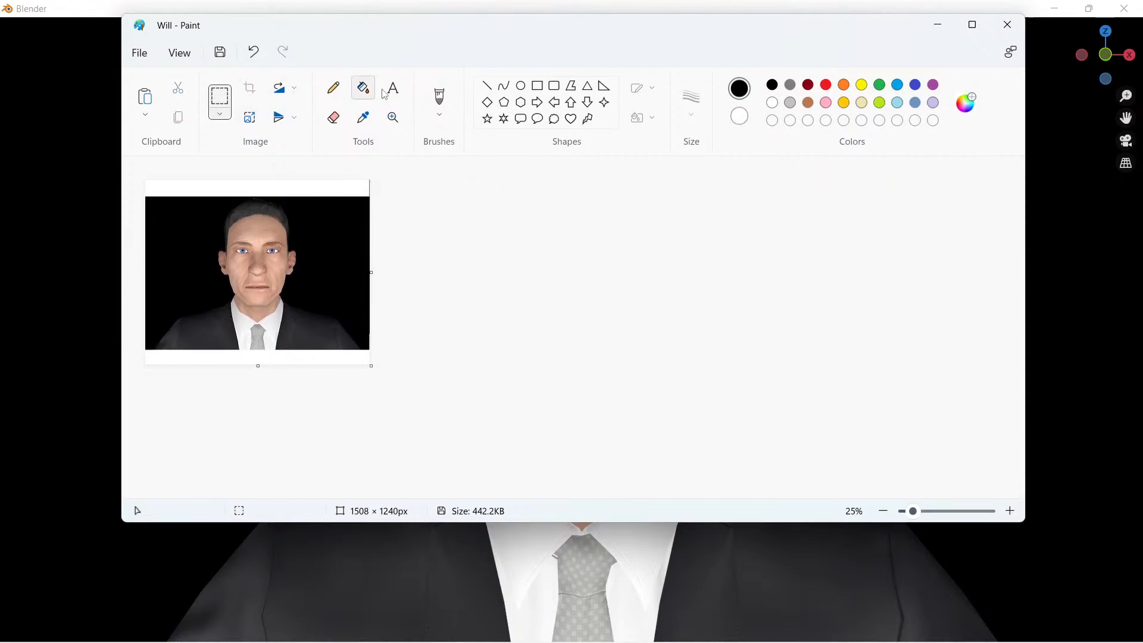
Step: Fill the blank strips above and below the portrait with black
left_click(364, 87)
left_click(315, 188)
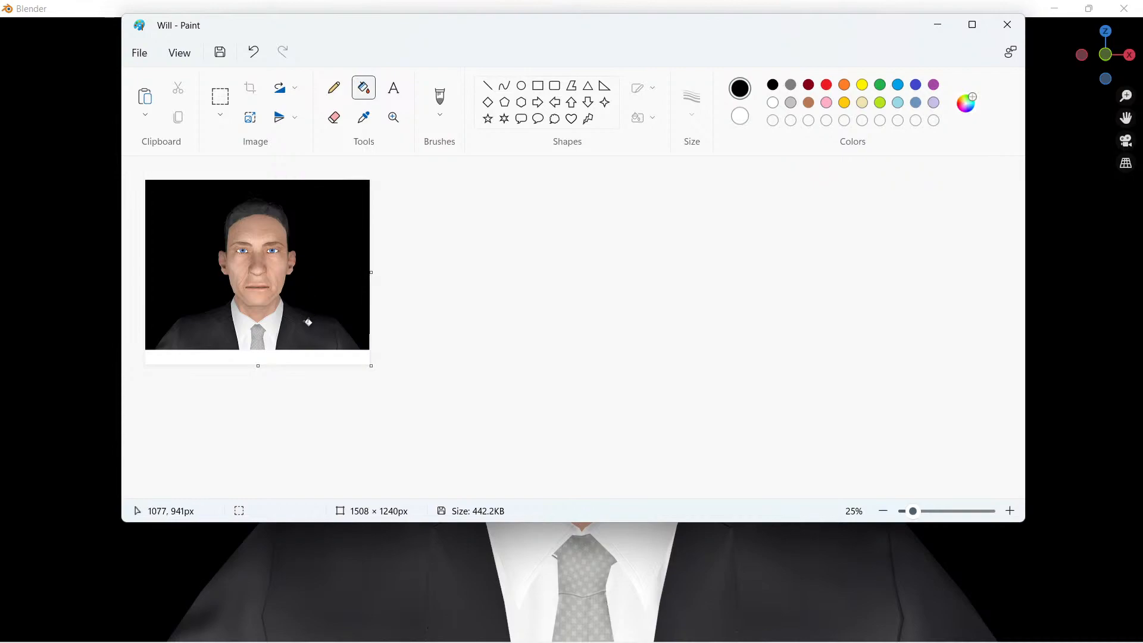
left_click(301, 355)
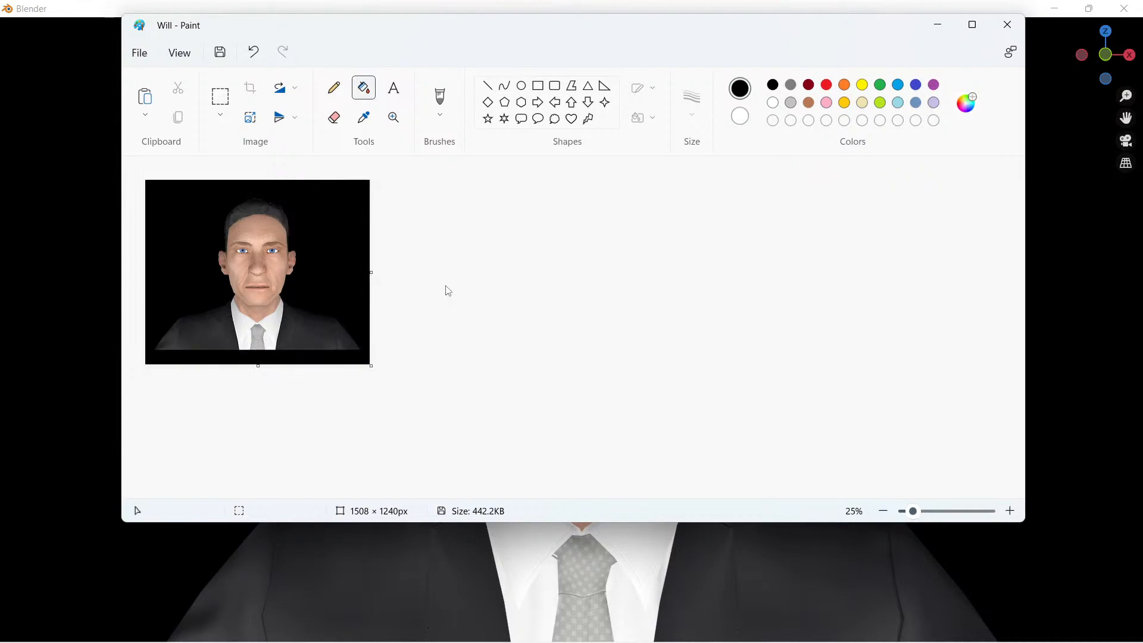
Step: Save the portrait as a PNG picture named Pres in the Renders folder
left_click(140, 53)
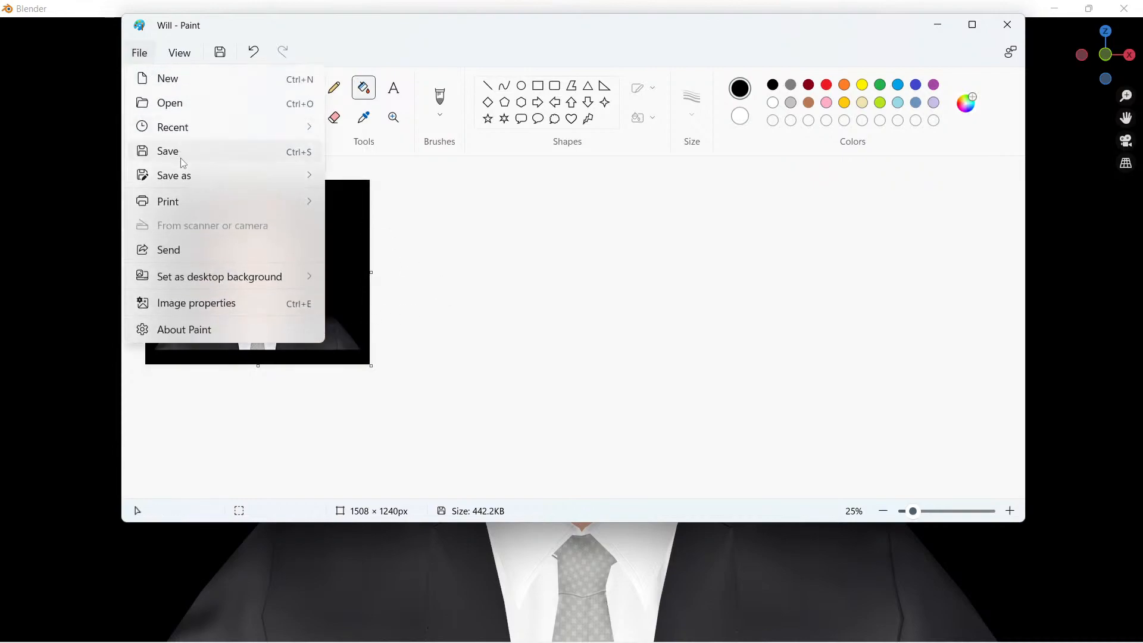
mouse_move(184, 178)
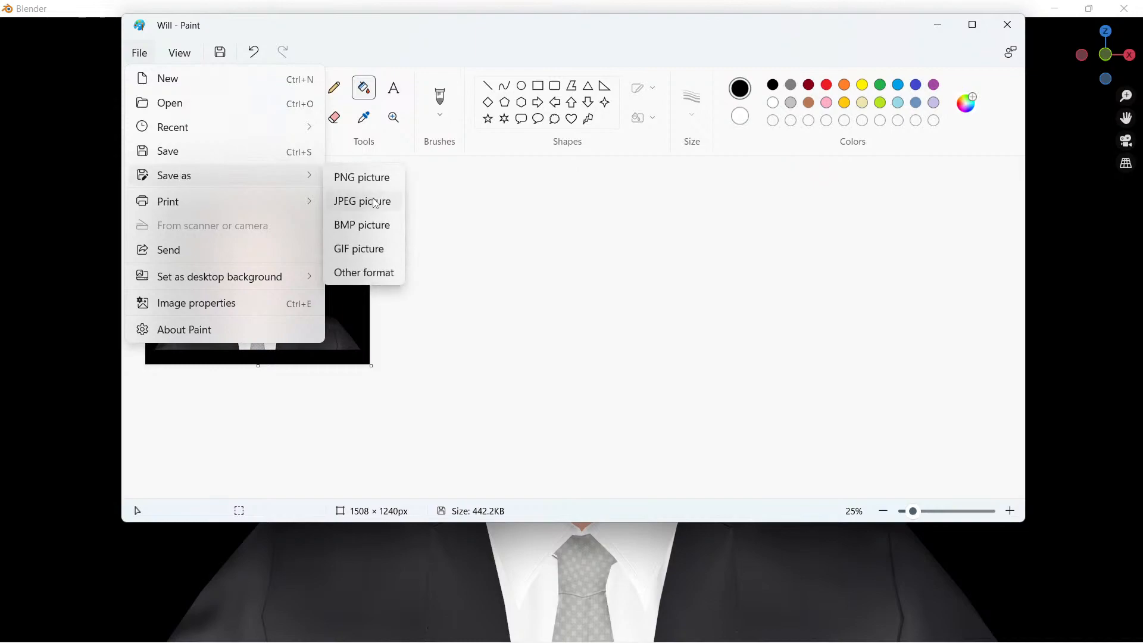
left_click(360, 176)
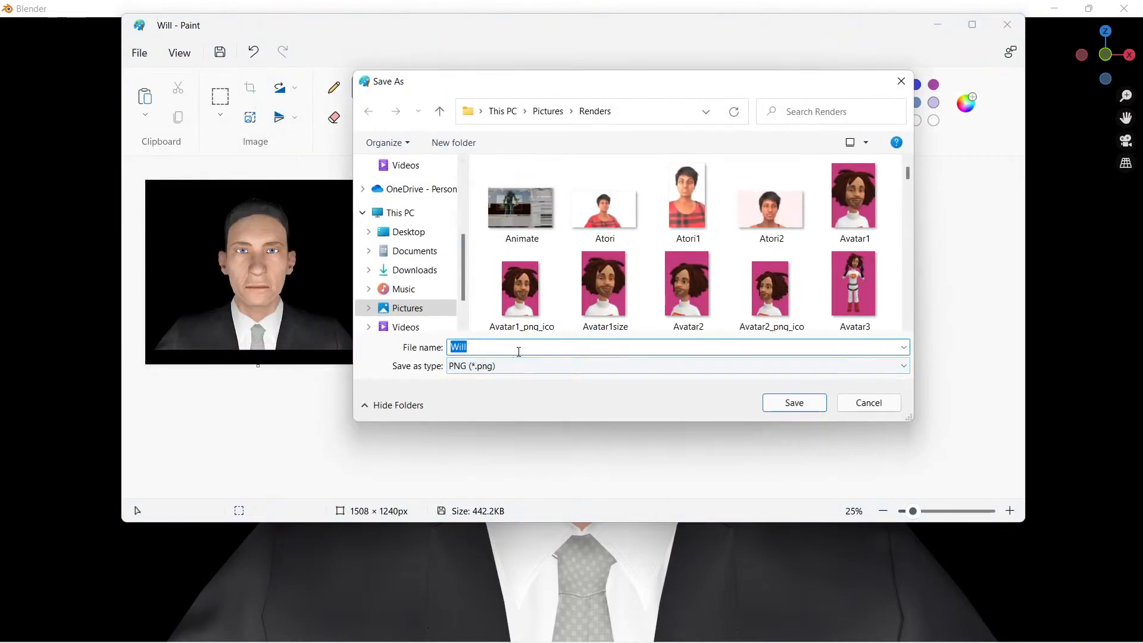
type("Pres")
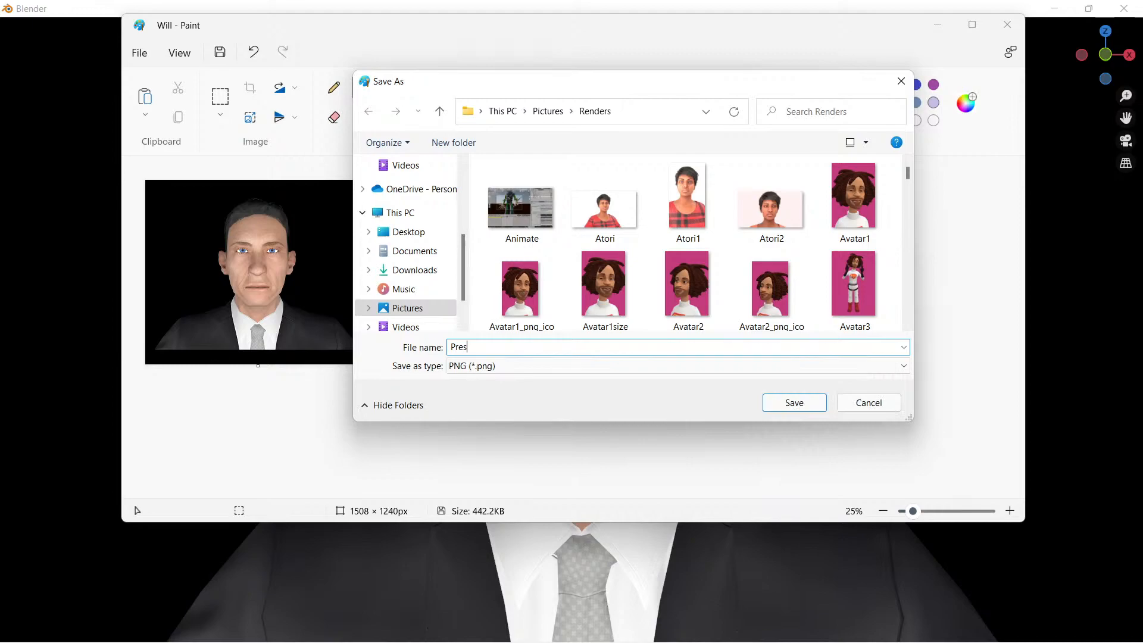
left_click(804, 396)
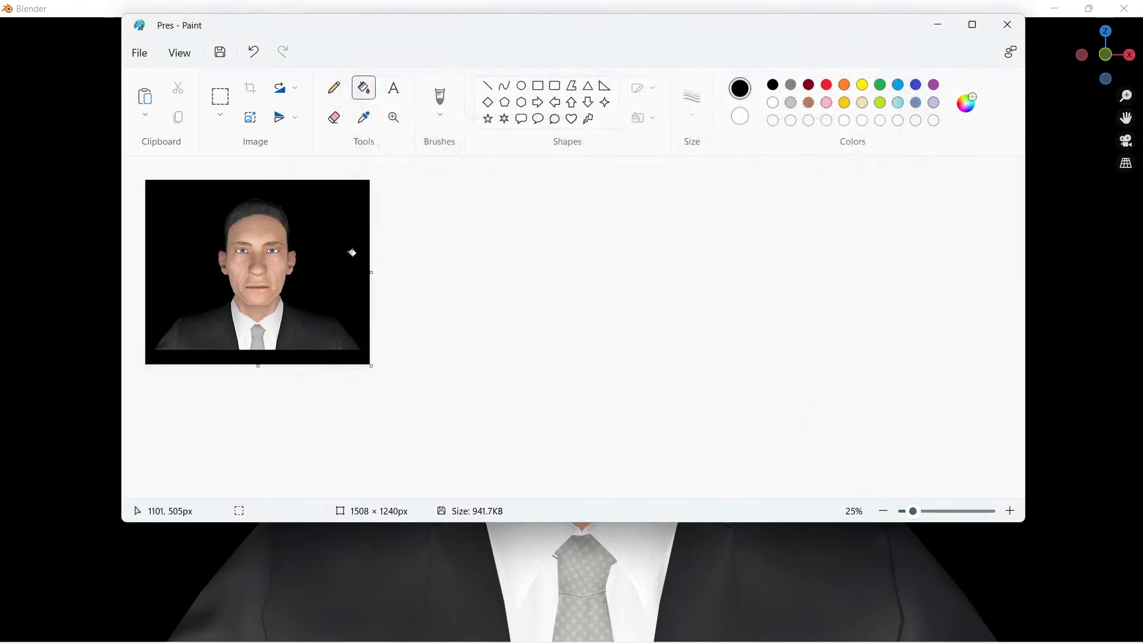
Step: Minimize Paint, switch to RemoteFace and create a new avatar from the Pres image loaded from disk
left_click(939, 25)
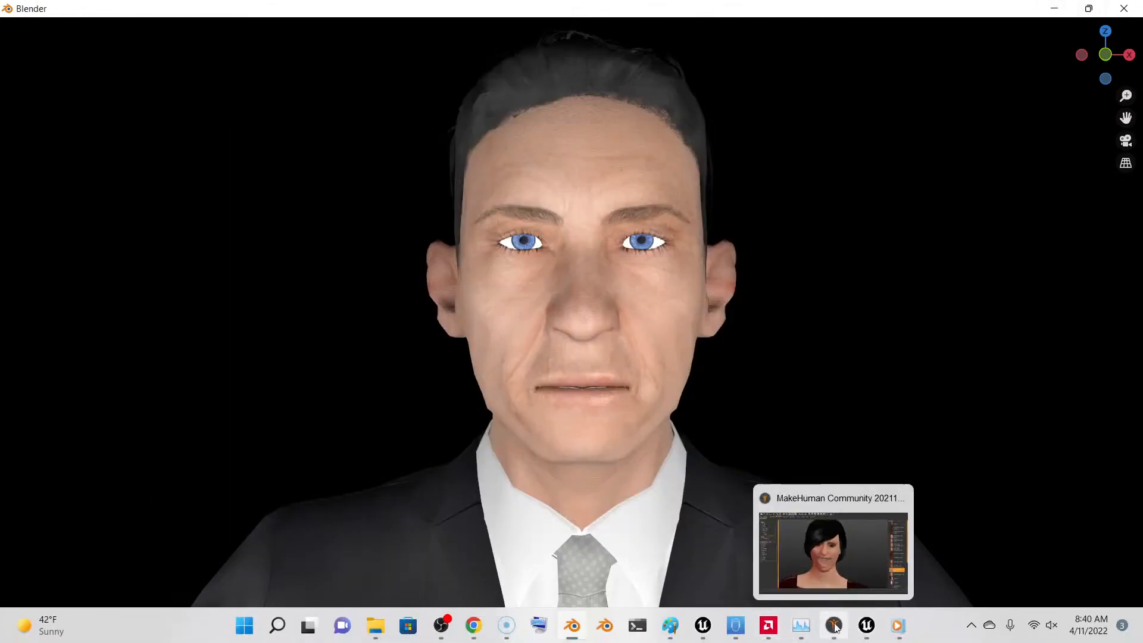
left_click(743, 633)
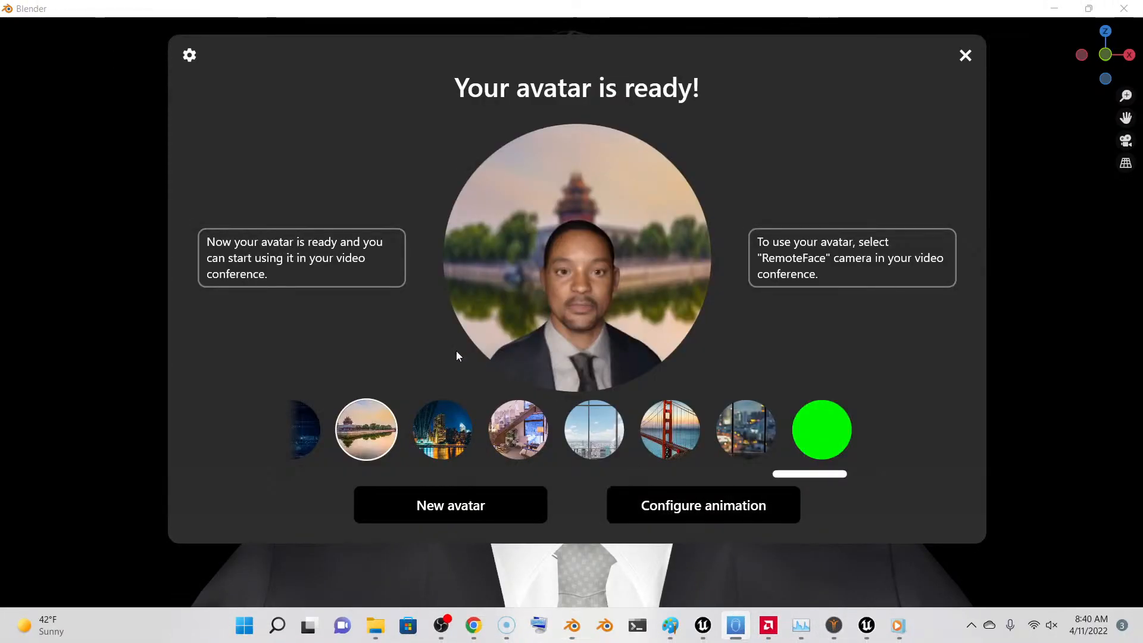
left_click(472, 510)
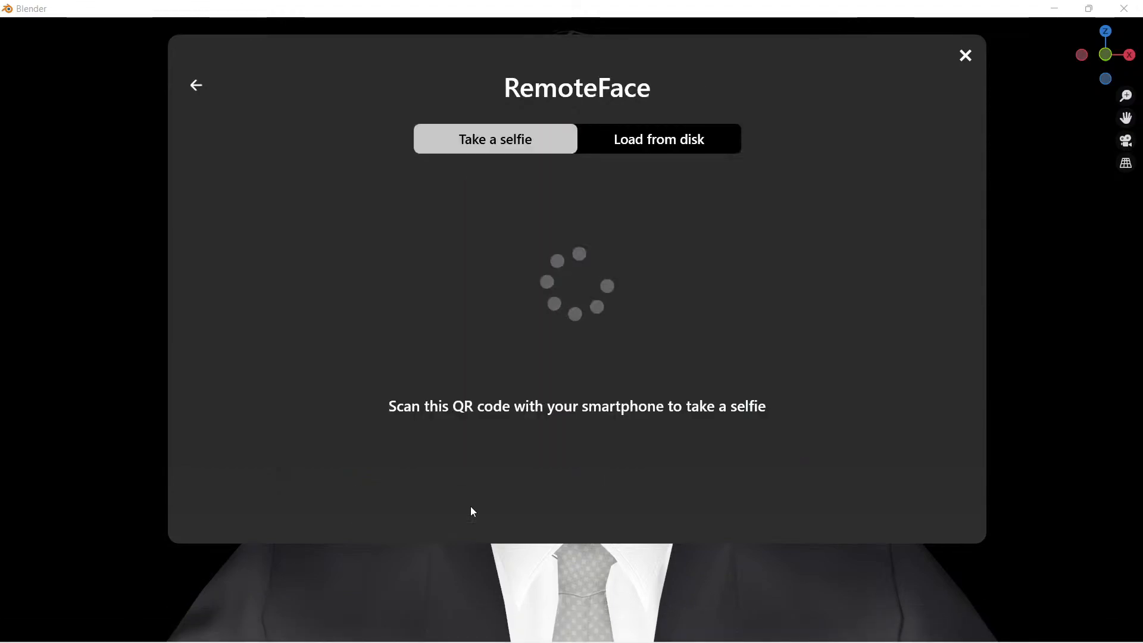
left_click(667, 142)
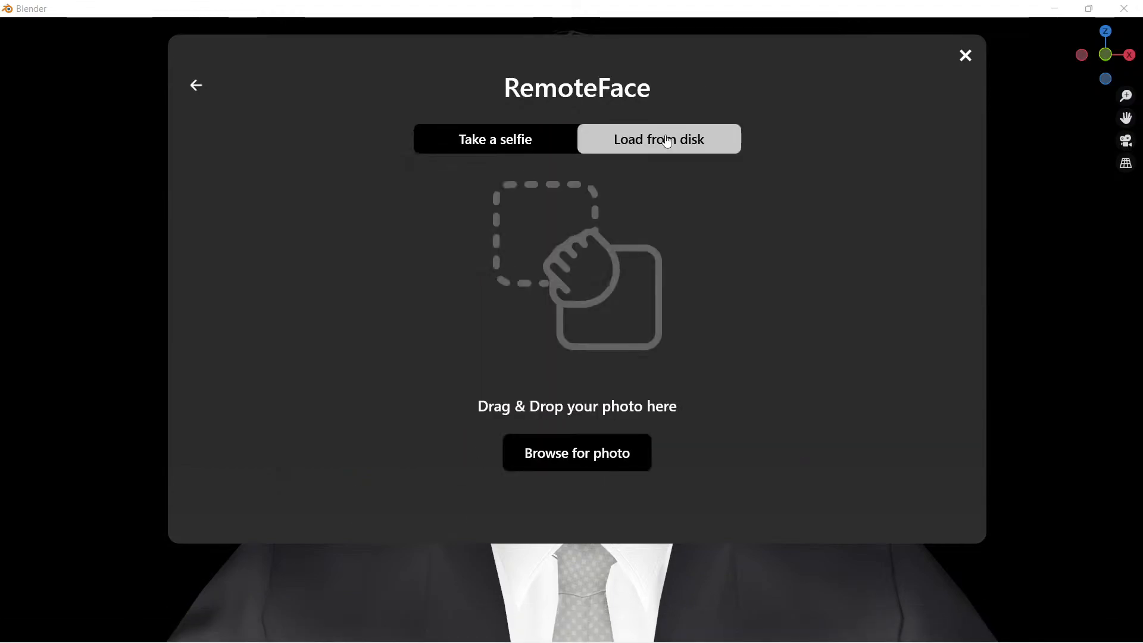
left_click(577, 455)
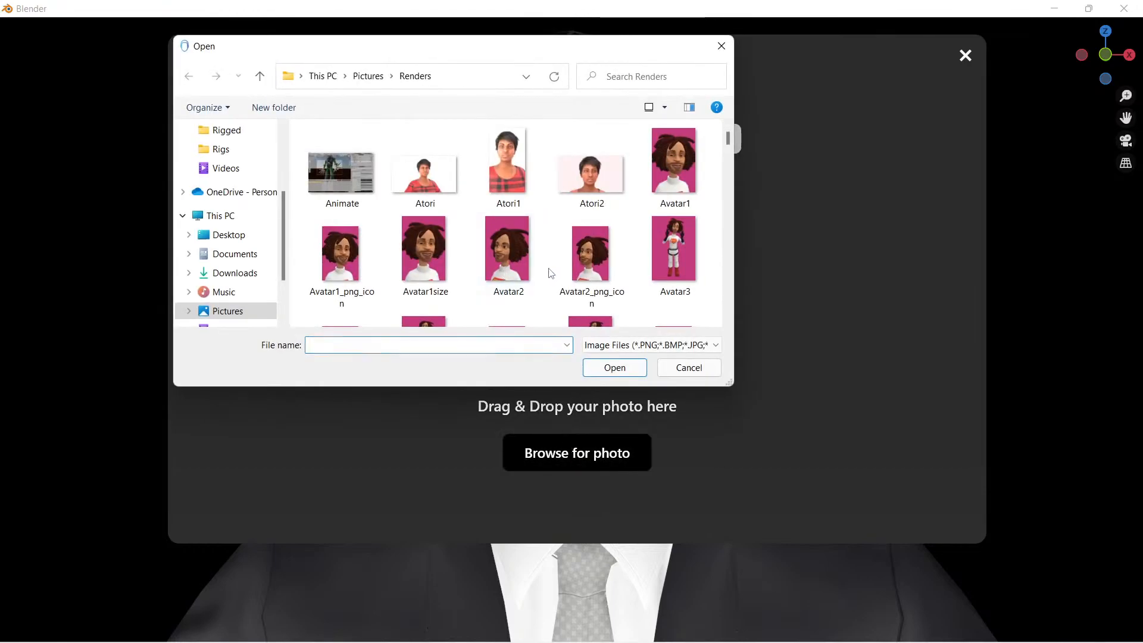
key("p")
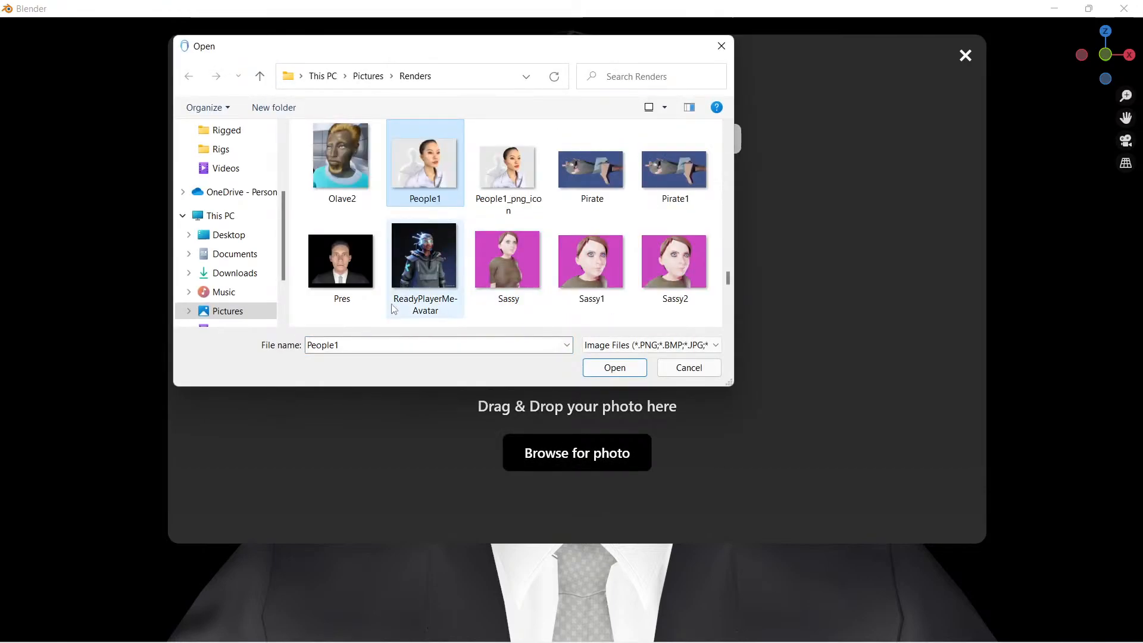
left_click(357, 265)
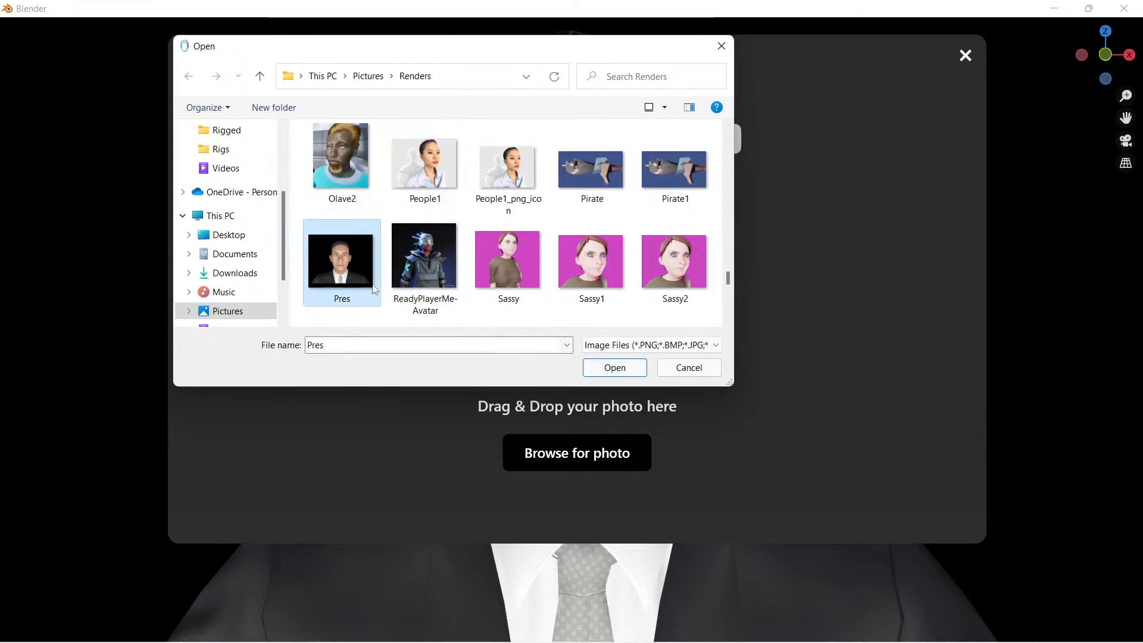
left_click(615, 368)
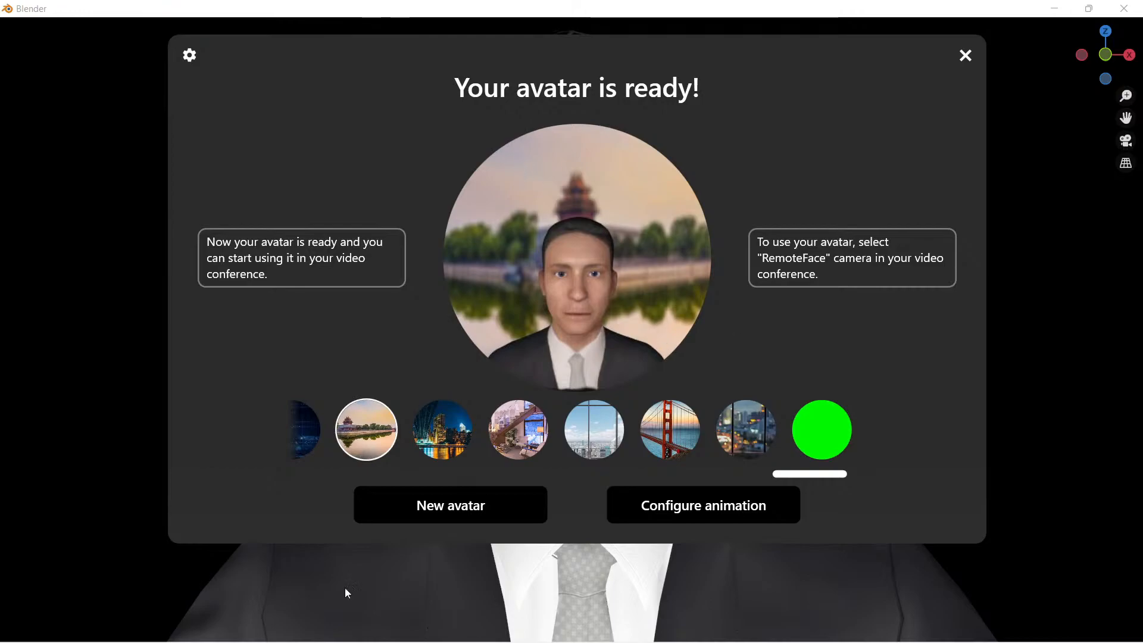
Step: Switch to the OBS window that contains the live chat
mouse_move(421, 641)
mouse_move(441, 625)
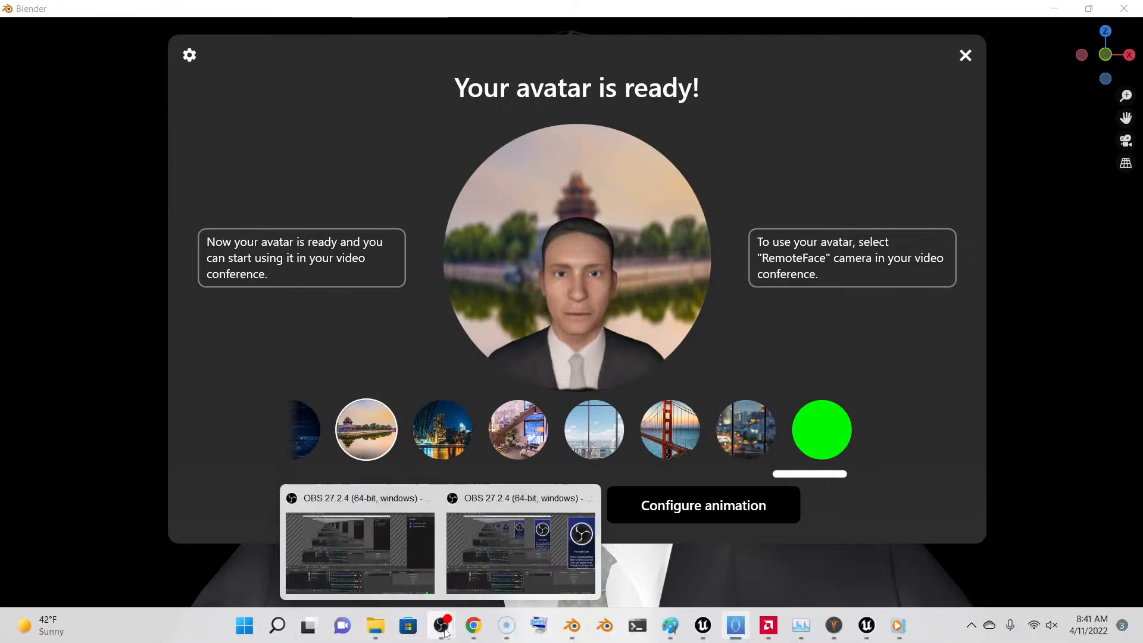
left_click(396, 570)
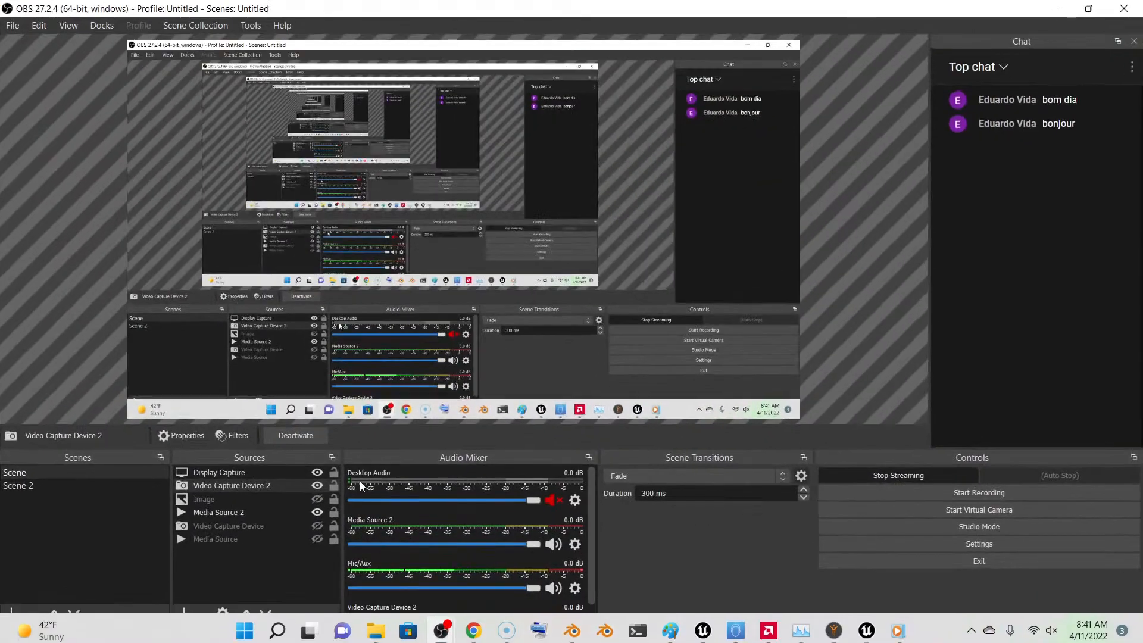
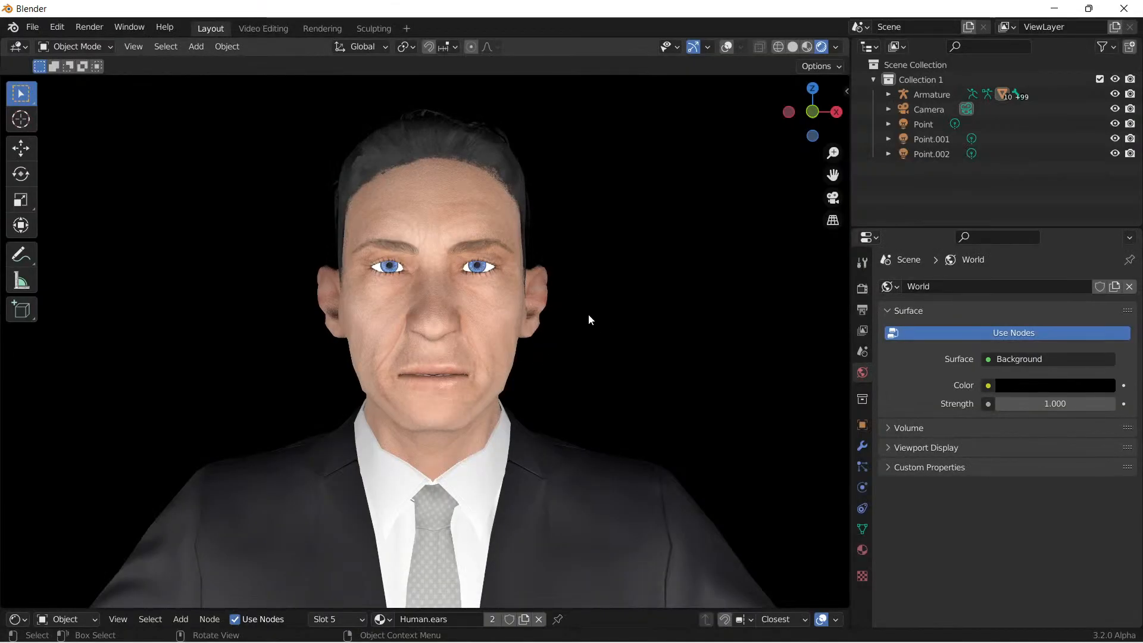
Step: Turn the viewport overlays back on in Blender and view the face rig's bones up close from the side
scroll(601, 316, "down", 2)
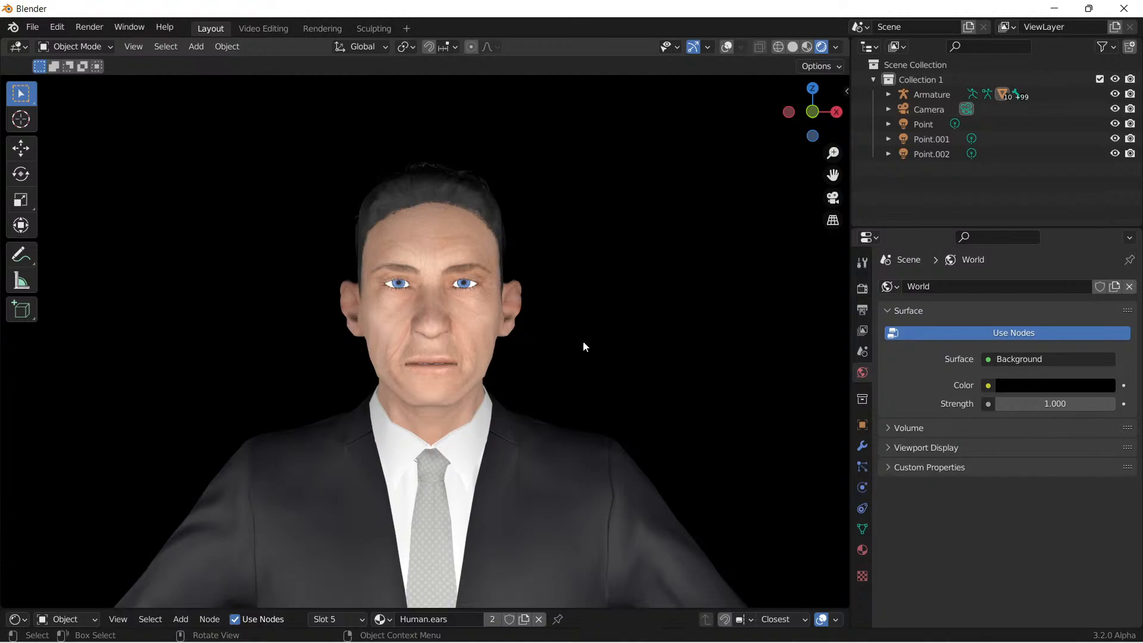
scroll(583, 347, "up", 2)
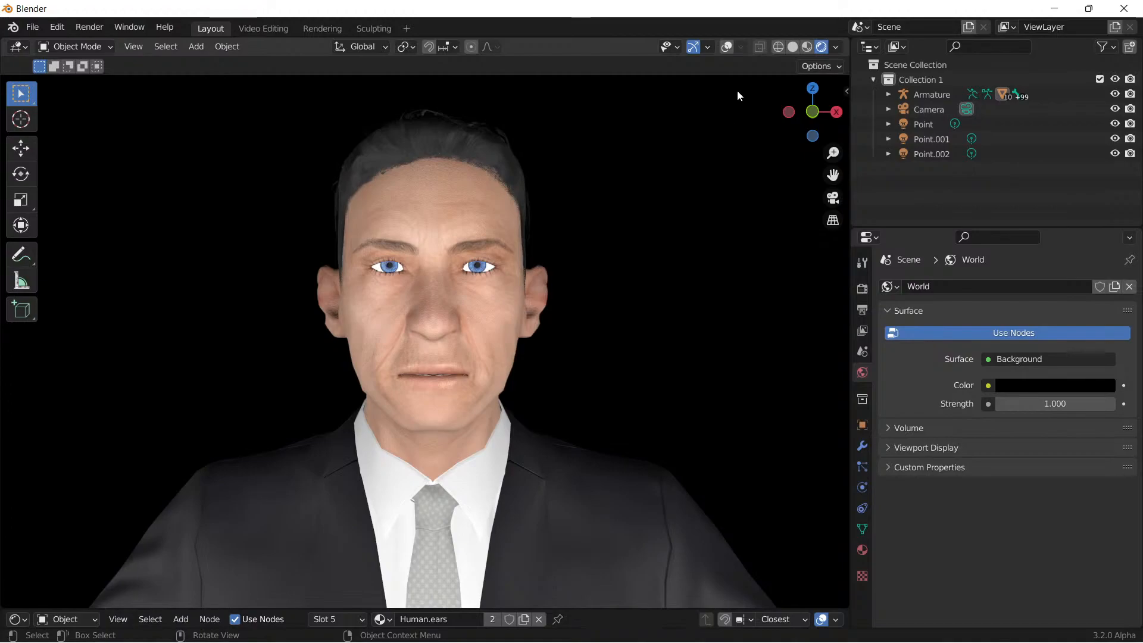
left_click(728, 48)
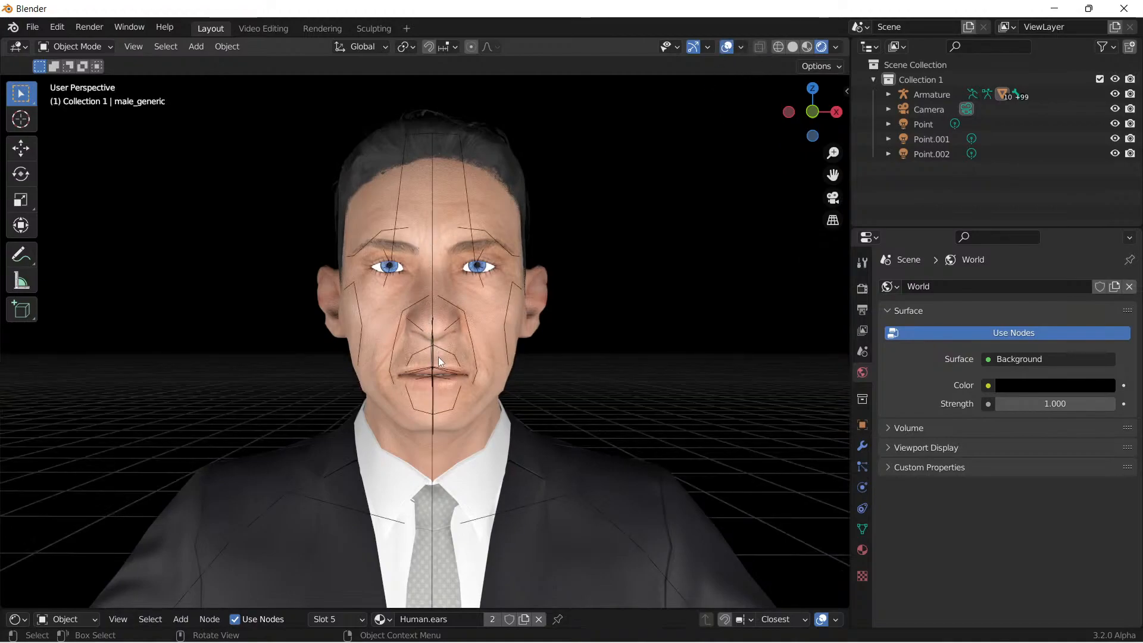
scroll(452, 367, "up", 3)
middle_click_drag(451, 367, 477, 360)
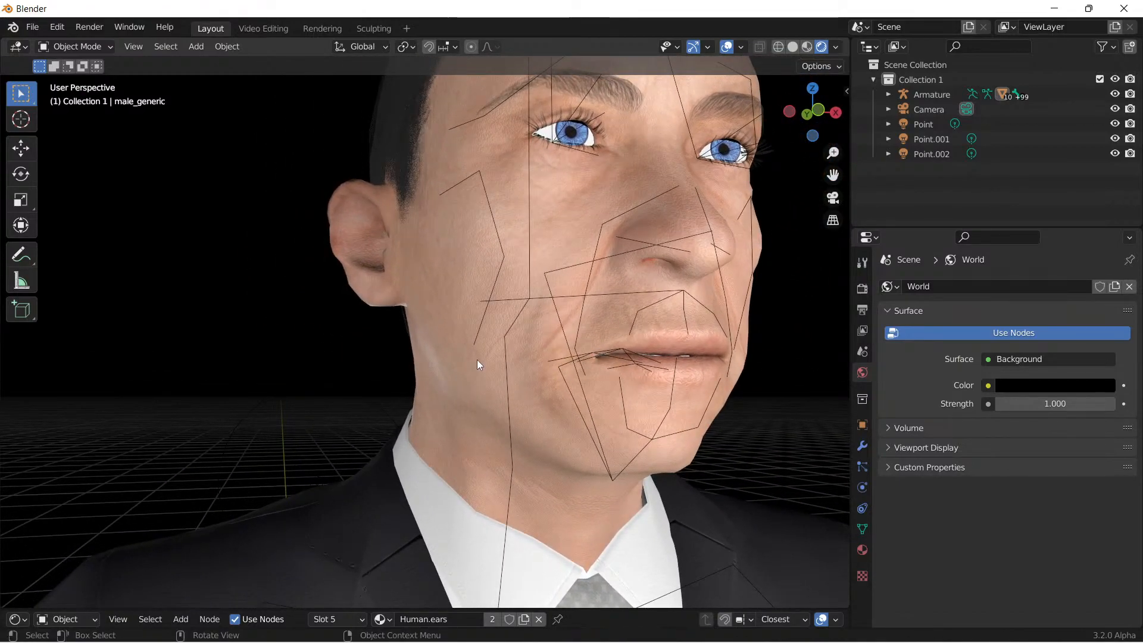
Step: Put the character's armature in Pose Mode and rotate the tongue00 bone slightly about the X axis
left_click(580, 418)
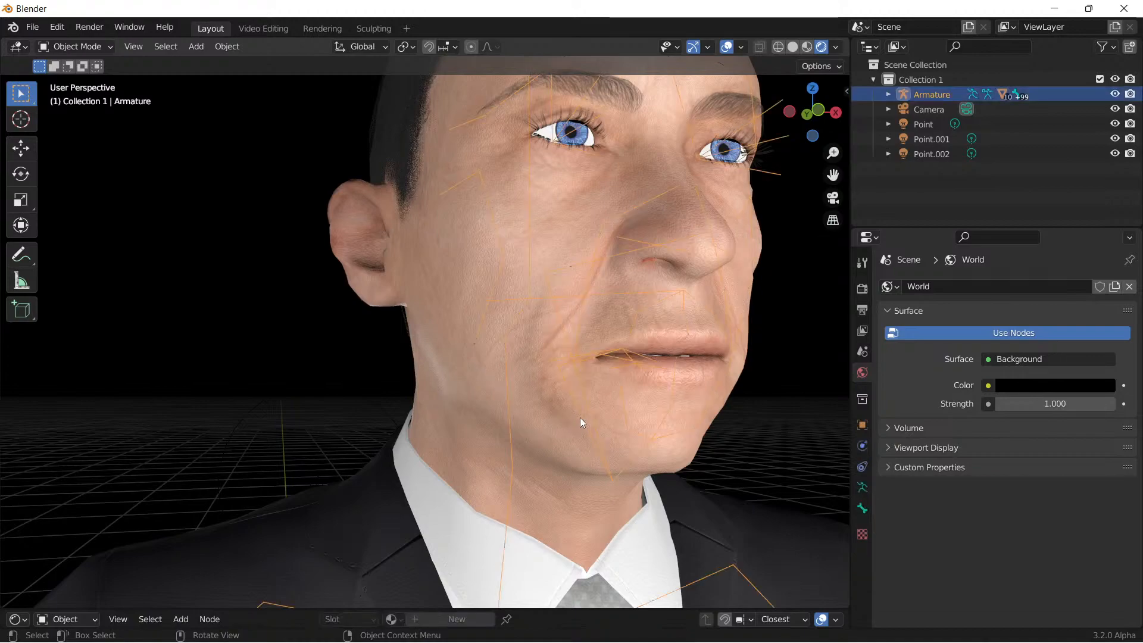
left_click(87, 45)
left_click(80, 95)
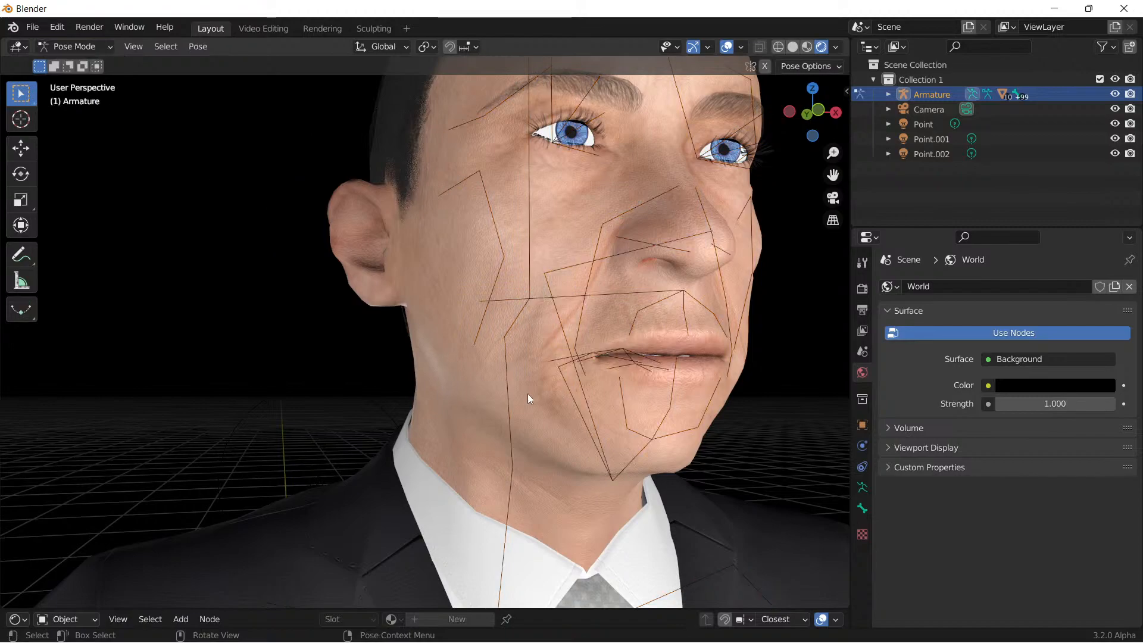
left_click(583, 424)
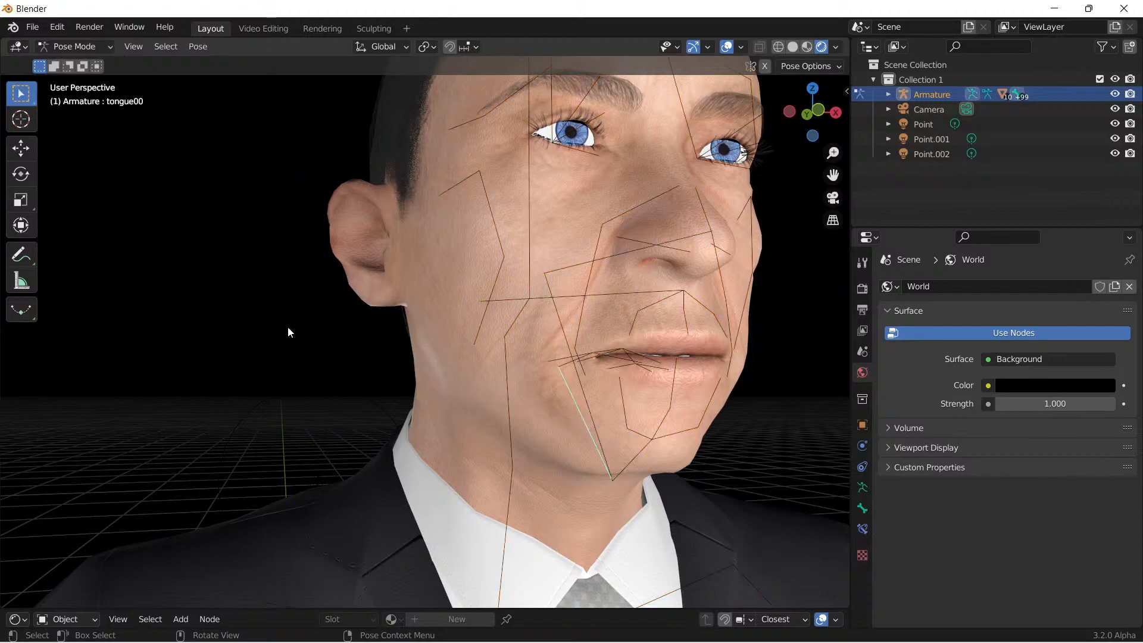
left_click(21, 174)
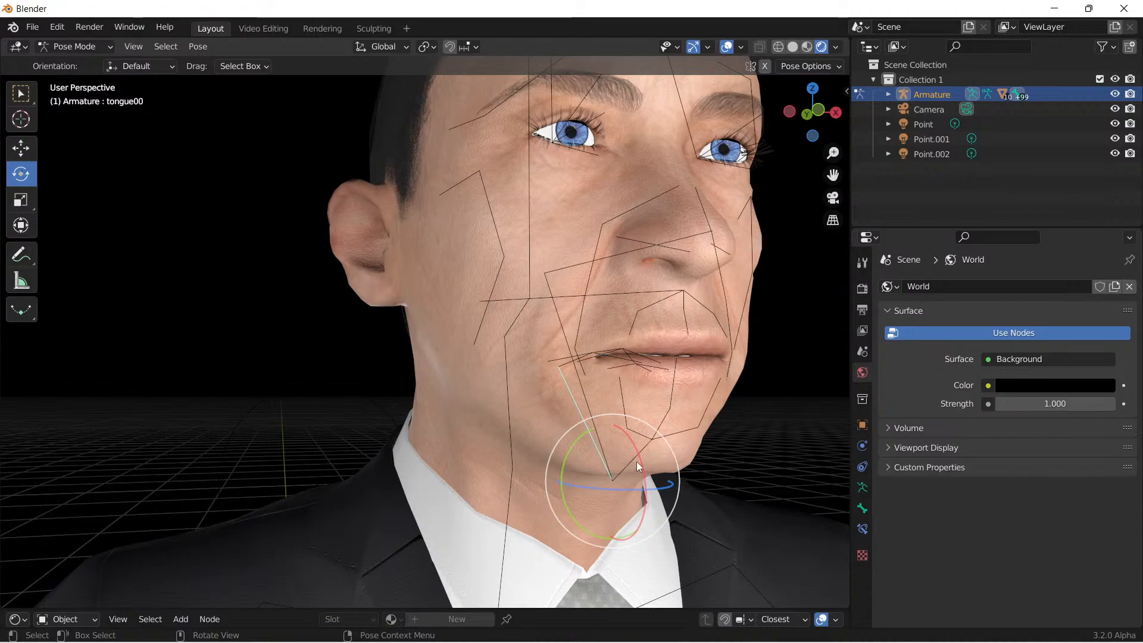
mouse_move(638, 453)
left_mouse_down()
mouse_move(643, 474)
mouse_move(636, 450)
left_mouse_up()
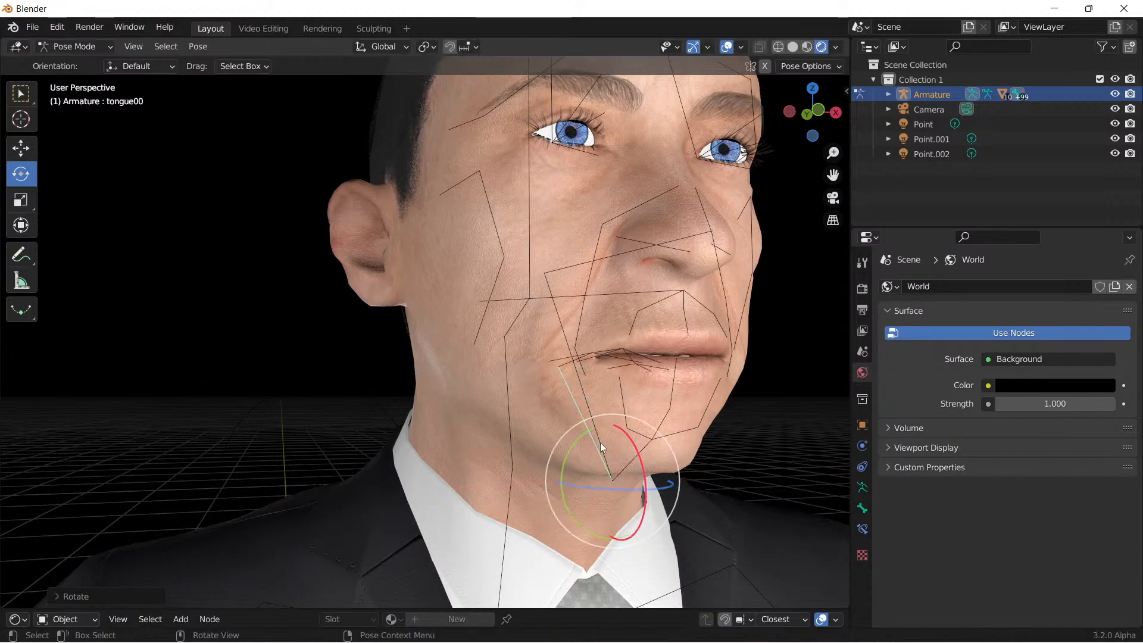
Step: Select the jaw bone of the face rig and rotate it slightly about the X axis
left_click(590, 397)
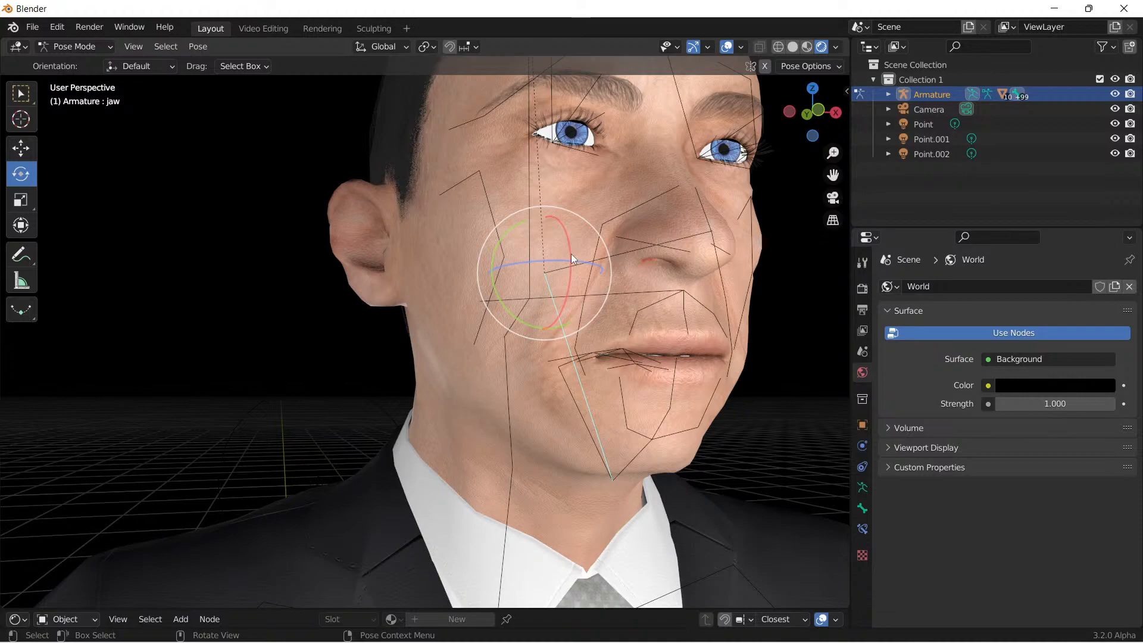
left_click(644, 292)
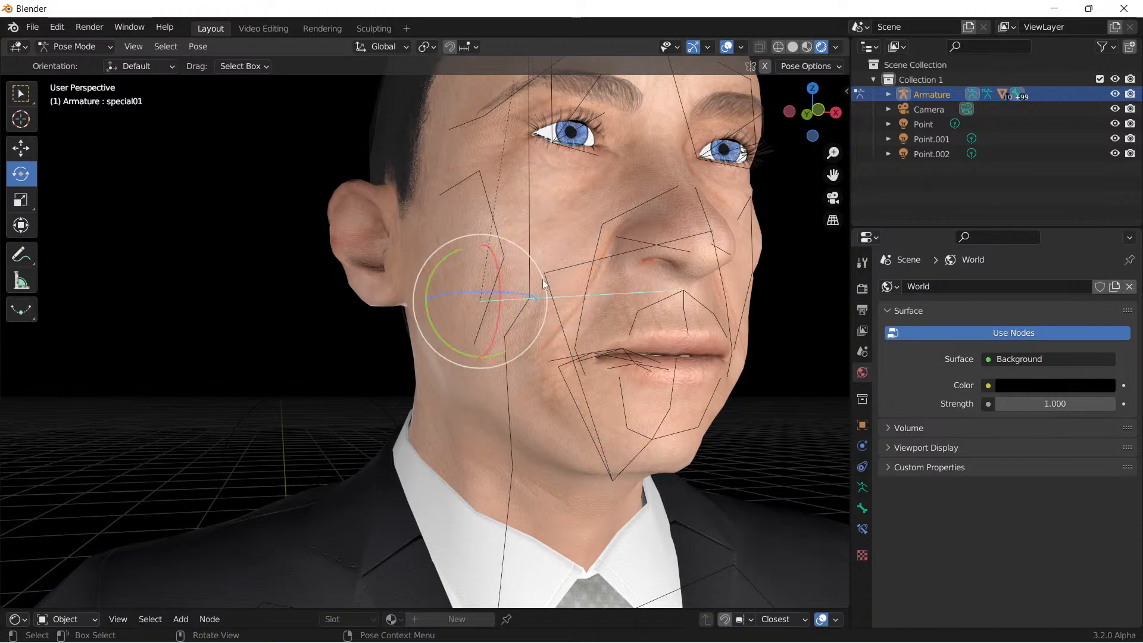
left_click(583, 390)
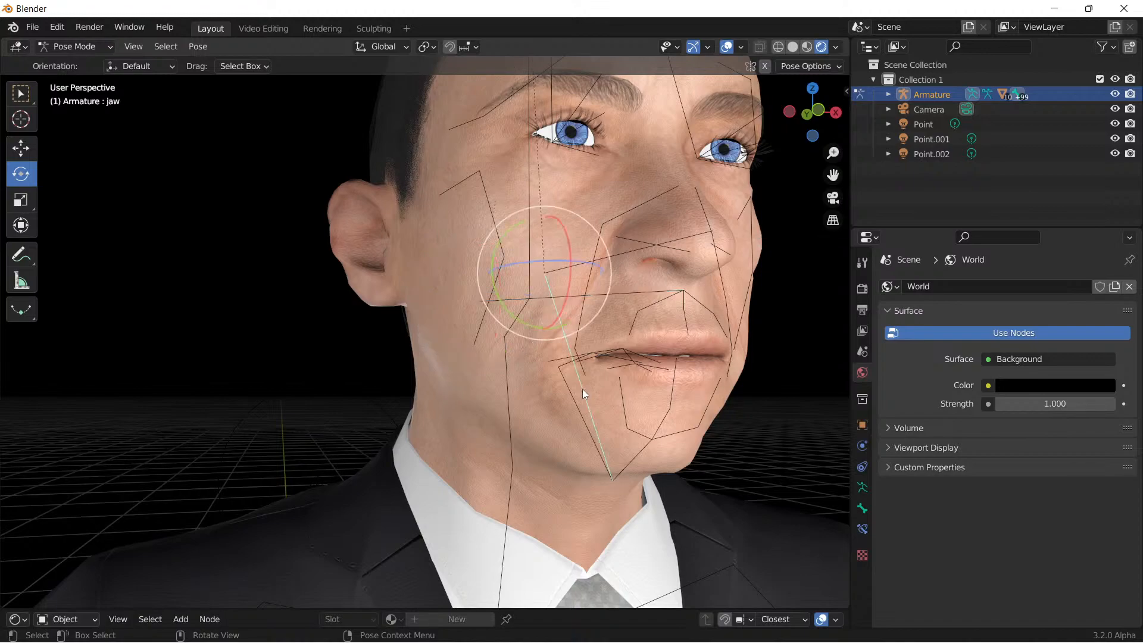
left_click_drag(568, 238, 568, 234)
Step: Select the levator04.R bone beside the character's right mouth corner from the front
middle_click_drag(568, 234, 619, 358)
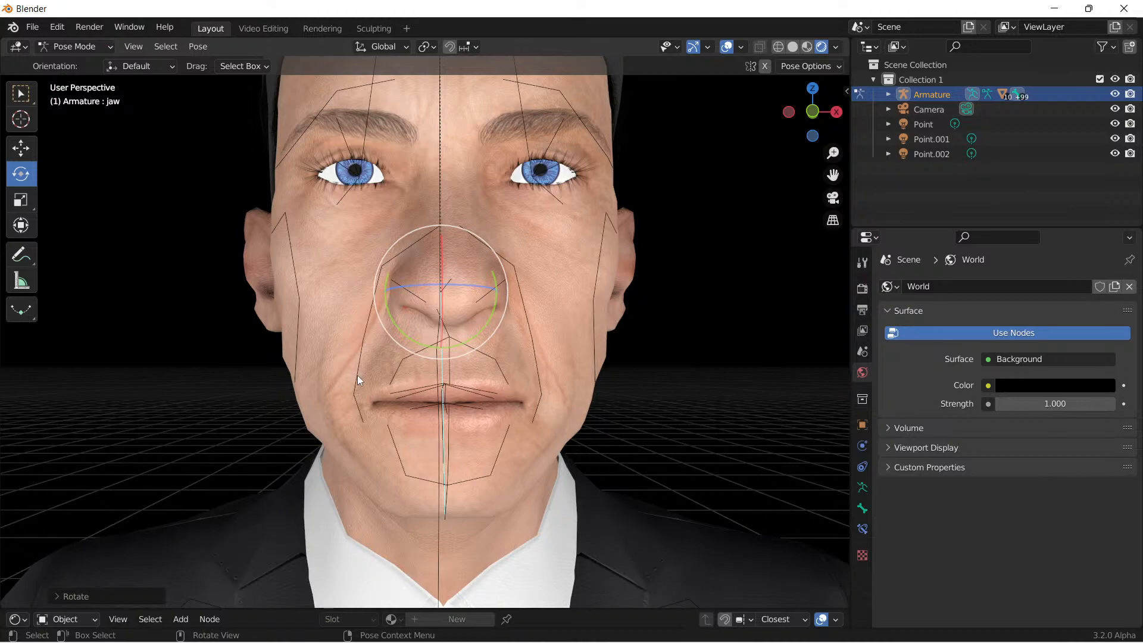
left_click(358, 396)
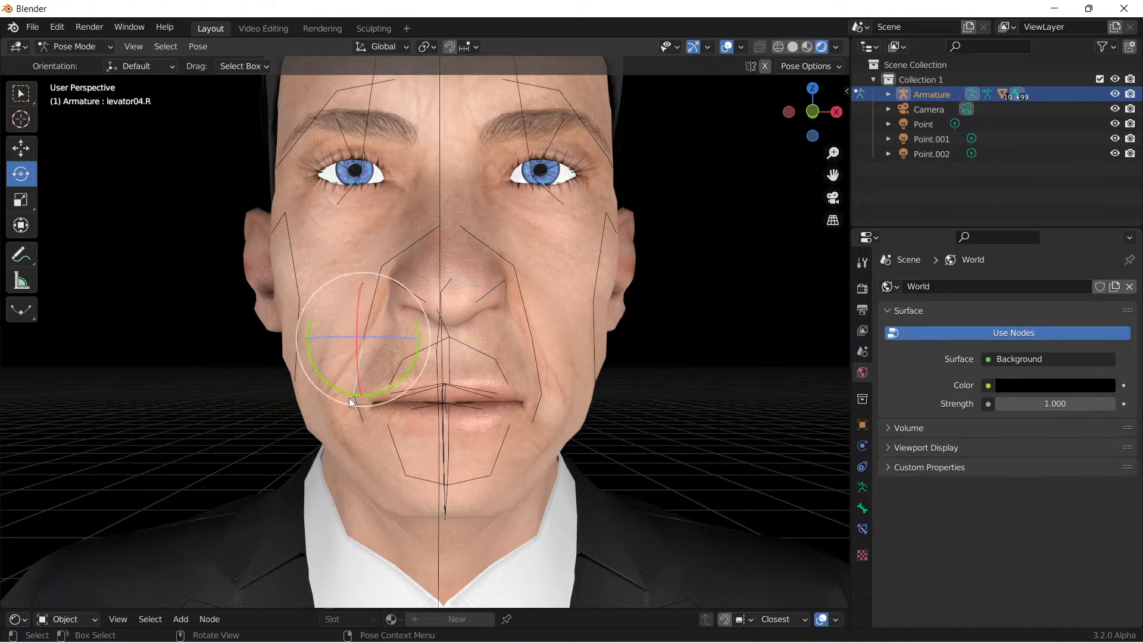
Step: Try rotating the levator04.R bone about the Y axis and about the X axis, undoing the rotations
left_click_drag(349, 398, 320, 306)
left_click_drag(309, 357, 316, 332)
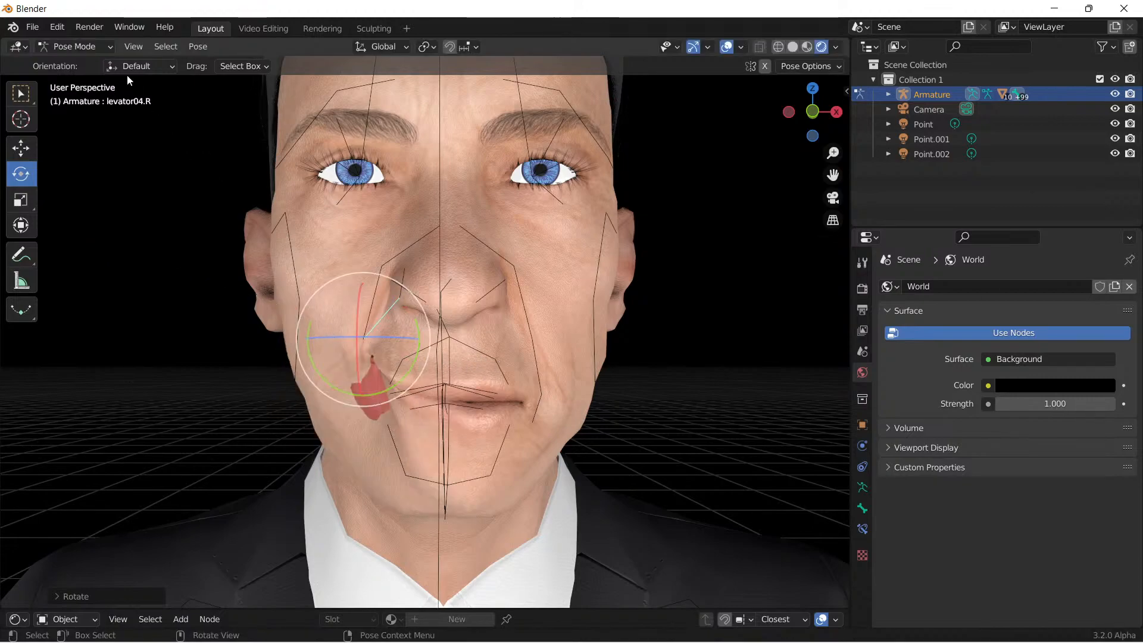
left_click(59, 28)
left_click(63, 45)
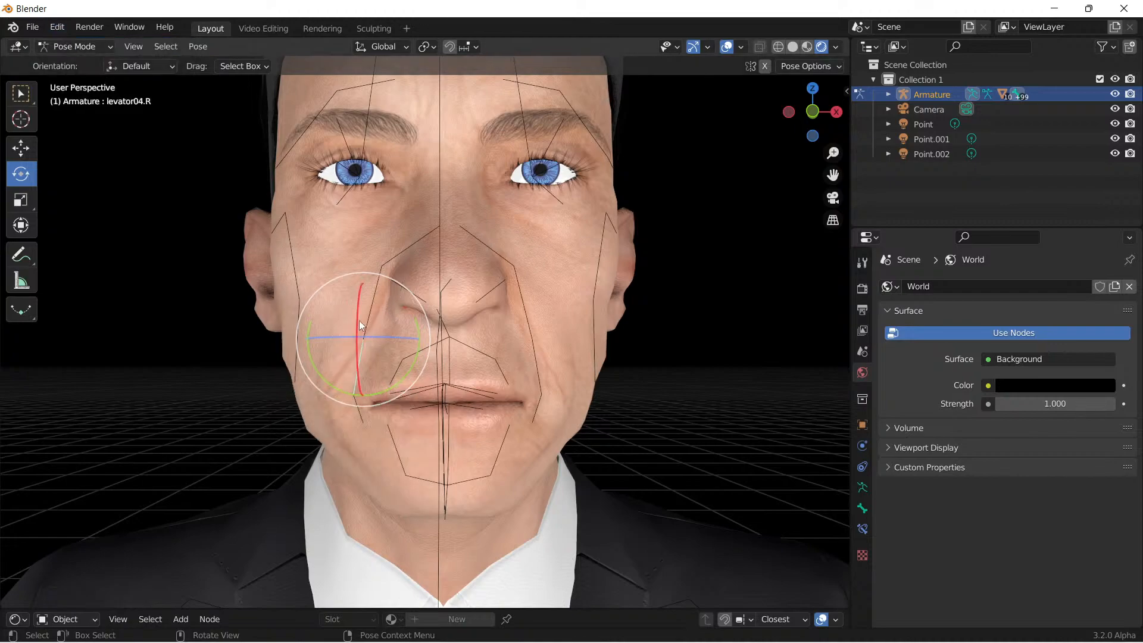
left_click_drag(356, 320, 355, 287)
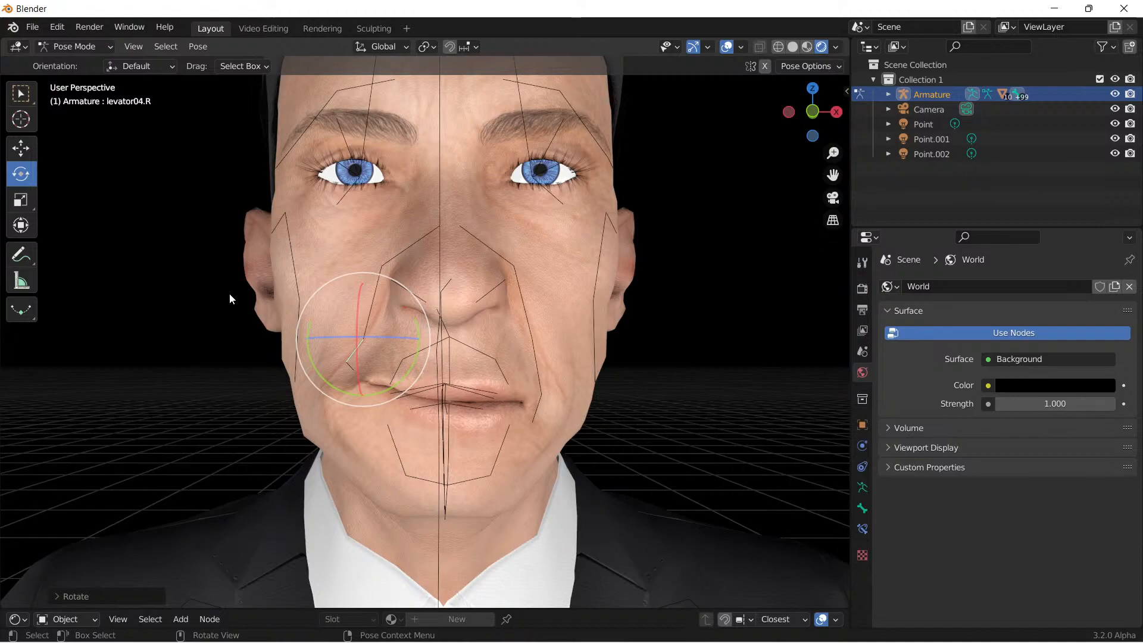
left_click(57, 28)
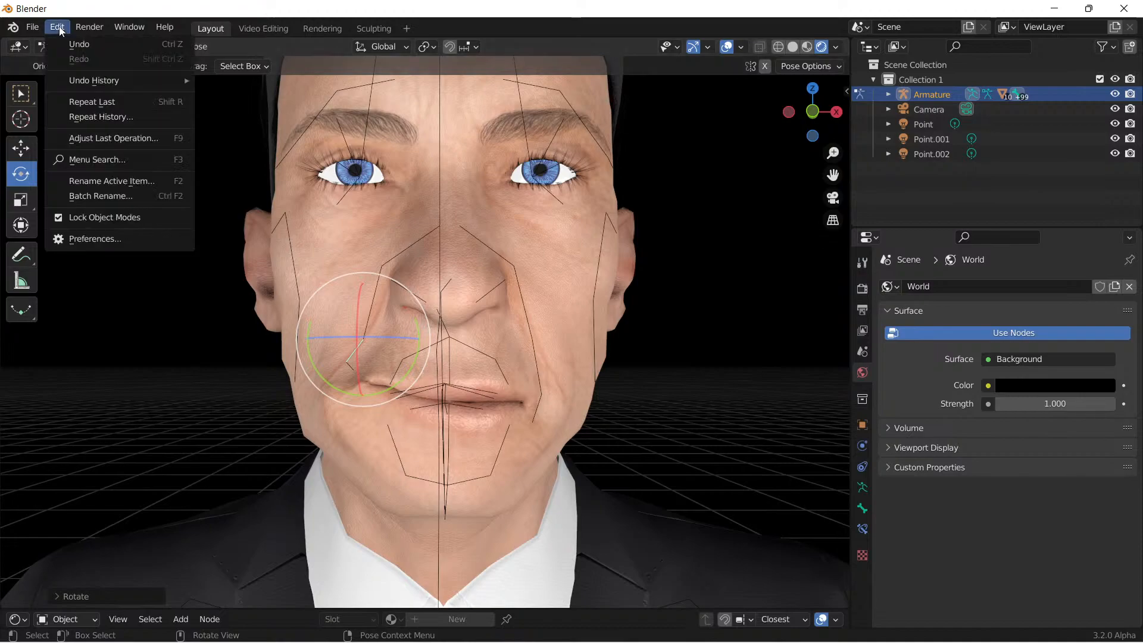
left_click(92, 44)
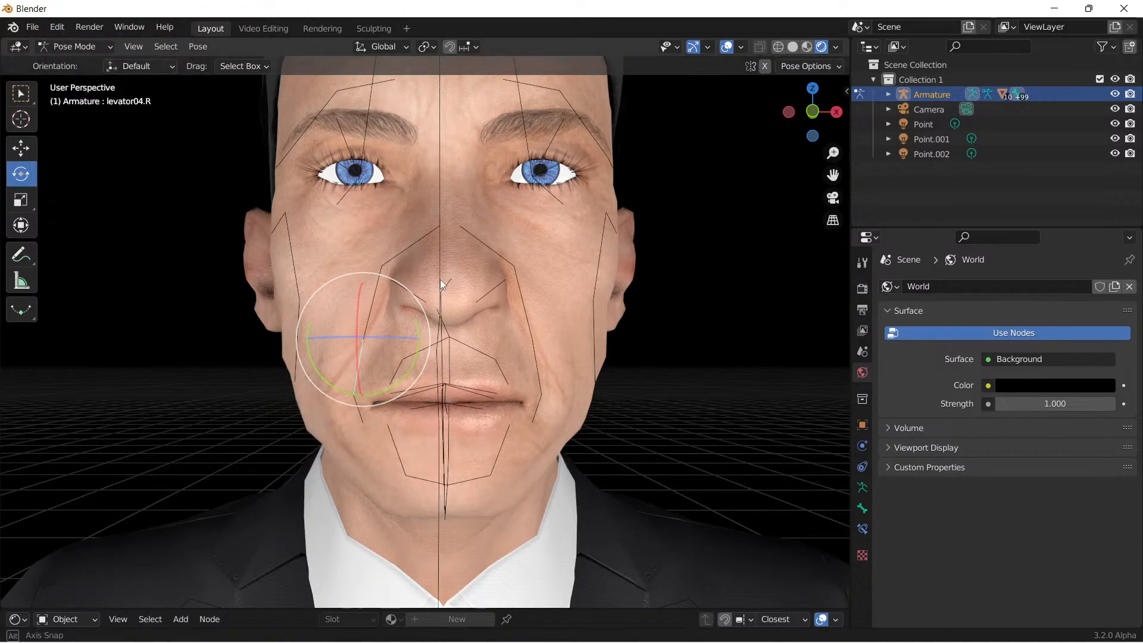
Step: Rotate the levator04.R bone slightly about the X axis to adjust the character's right mouth corner
middle_click_drag(441, 280, 130, 363)
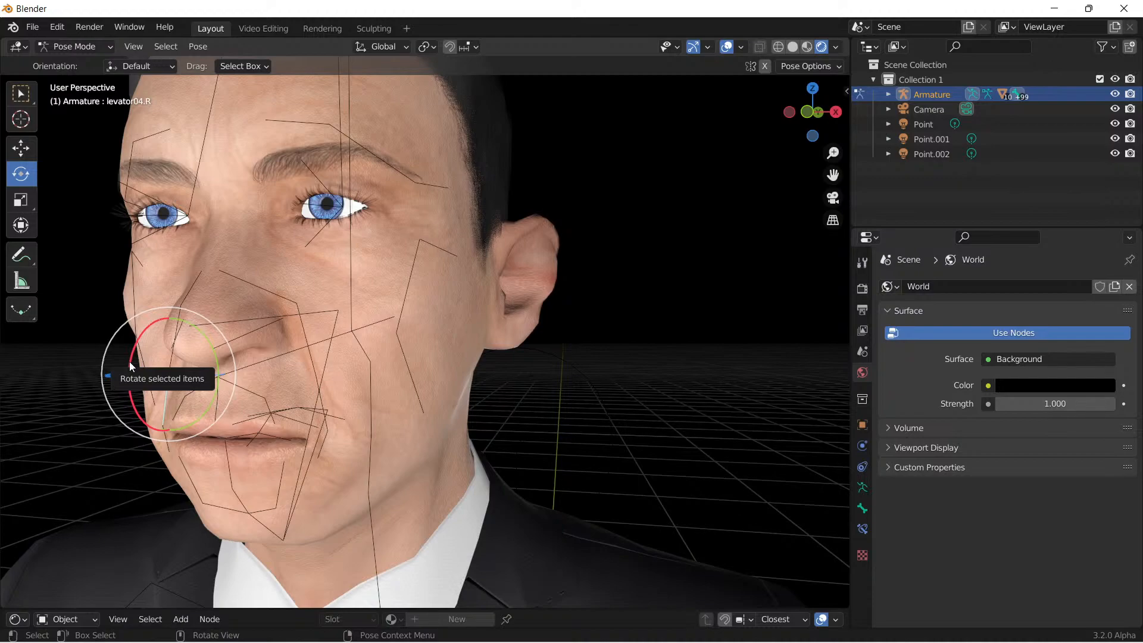
left_click_drag(129, 362, 160, 310)
middle_click_drag(201, 324, 232, 317)
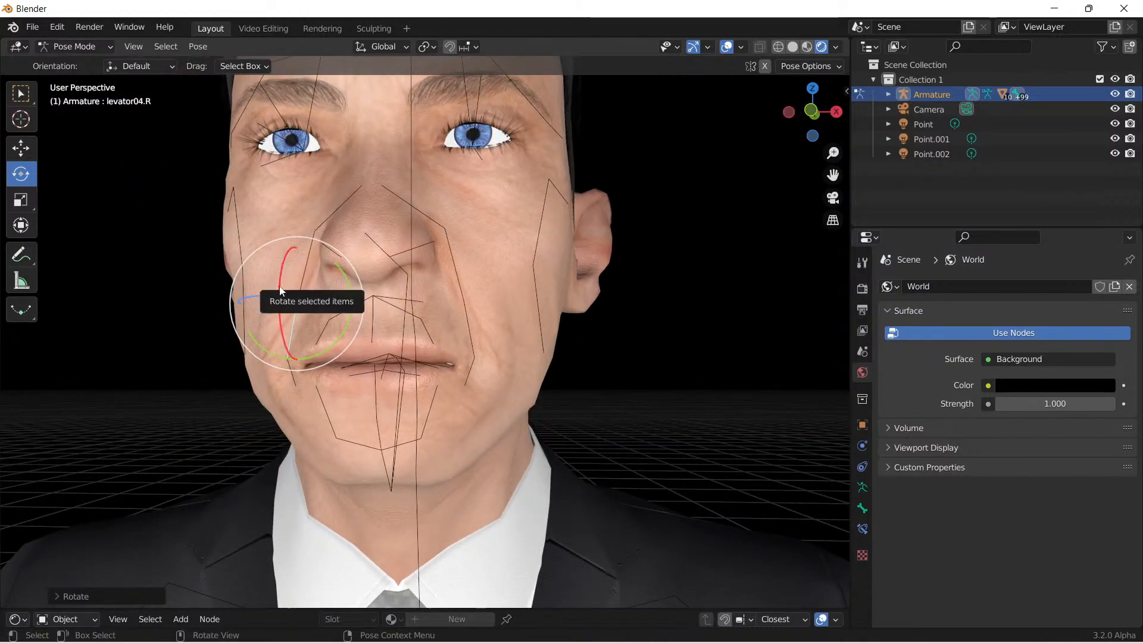
left_click_drag(280, 291, 277, 261)
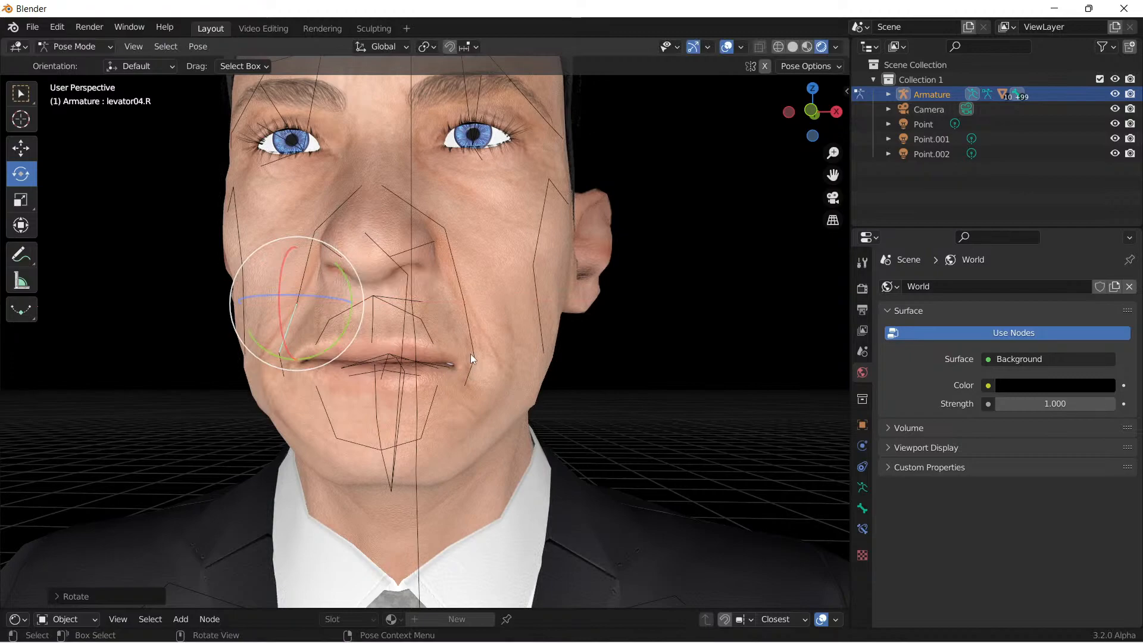
Step: Select the levator04.L bone and rotate it slightly about the X axis to adjust the character's left mouth corner
left_click(471, 321)
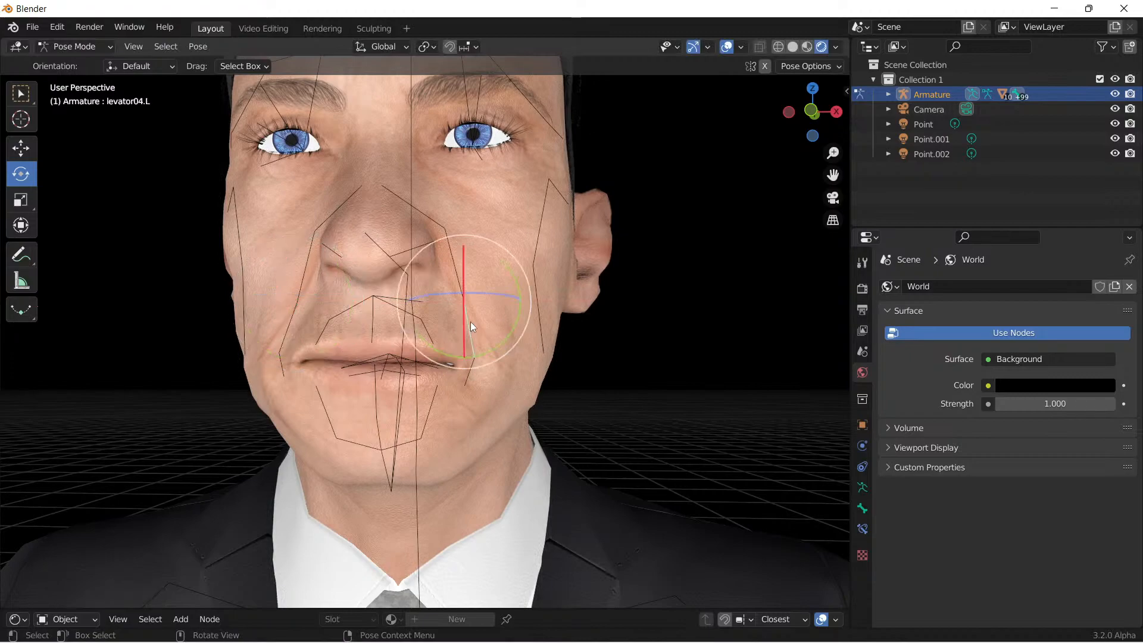
middle_click_drag(484, 278, 526, 295)
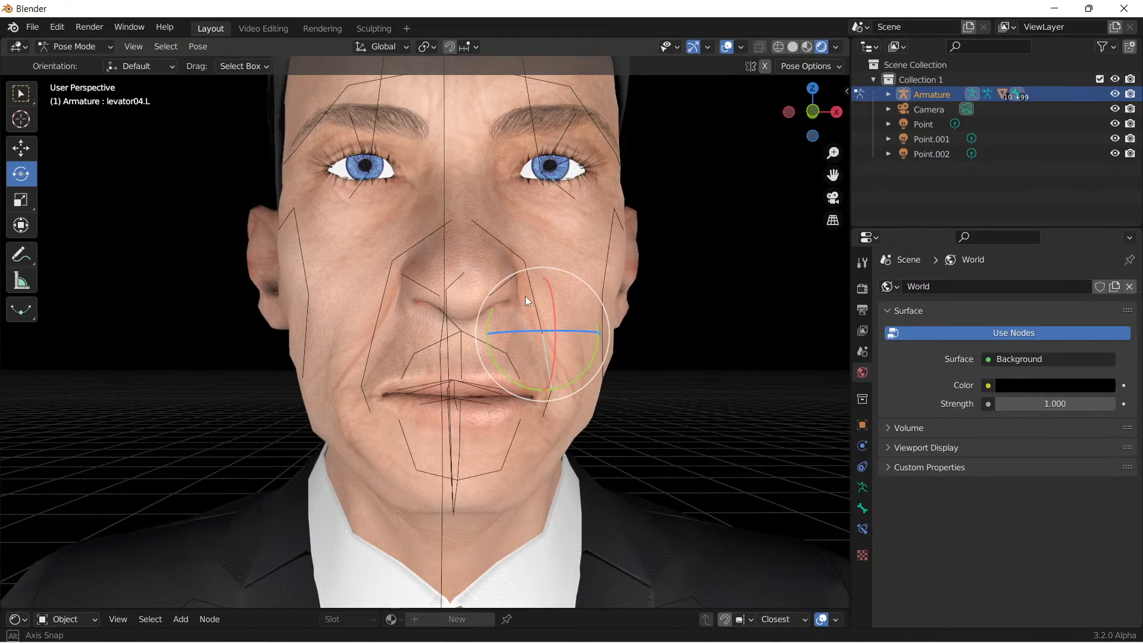
middle_click_drag(429, 260, 495, 309)
scroll(471, 319, "up", 3)
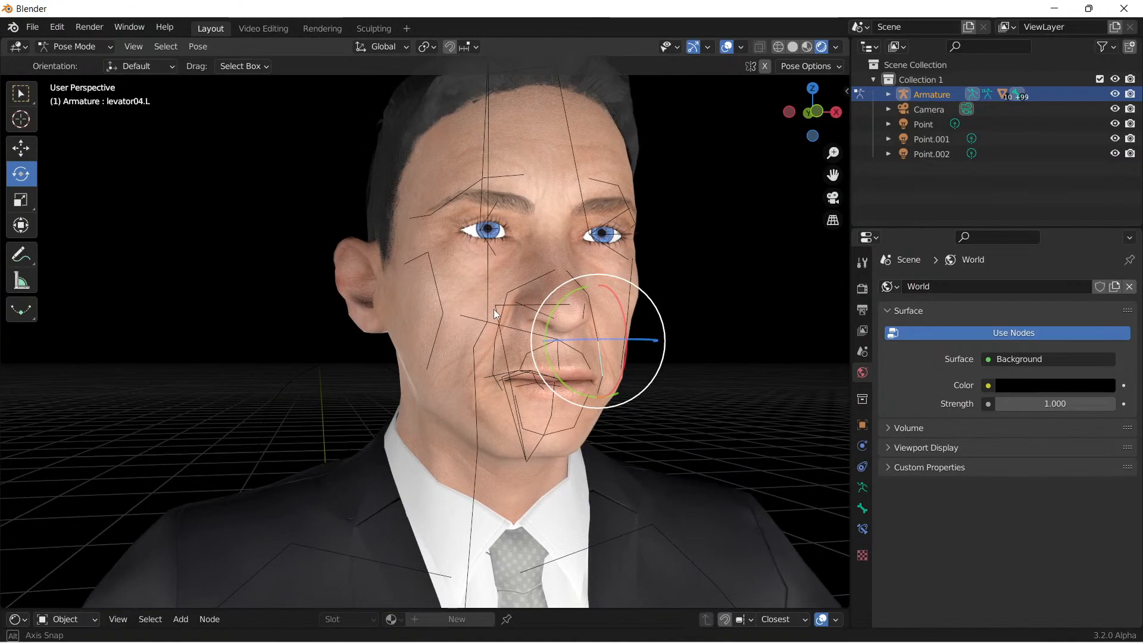
middle_click_drag(494, 309, 494, 309)
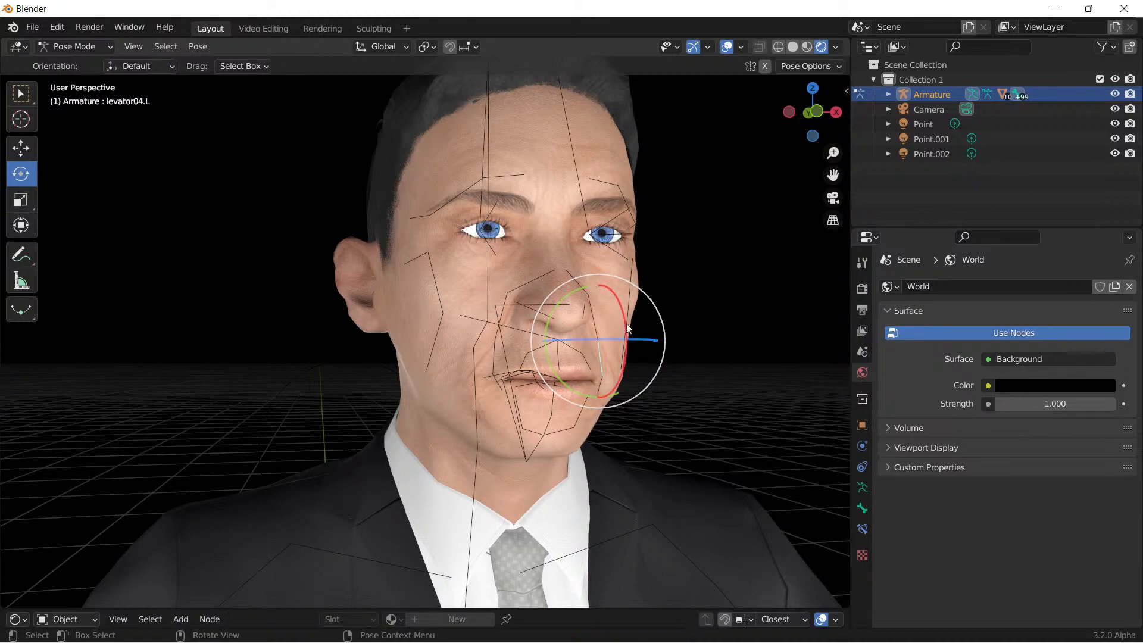
middle_click_drag(641, 352, 681, 333)
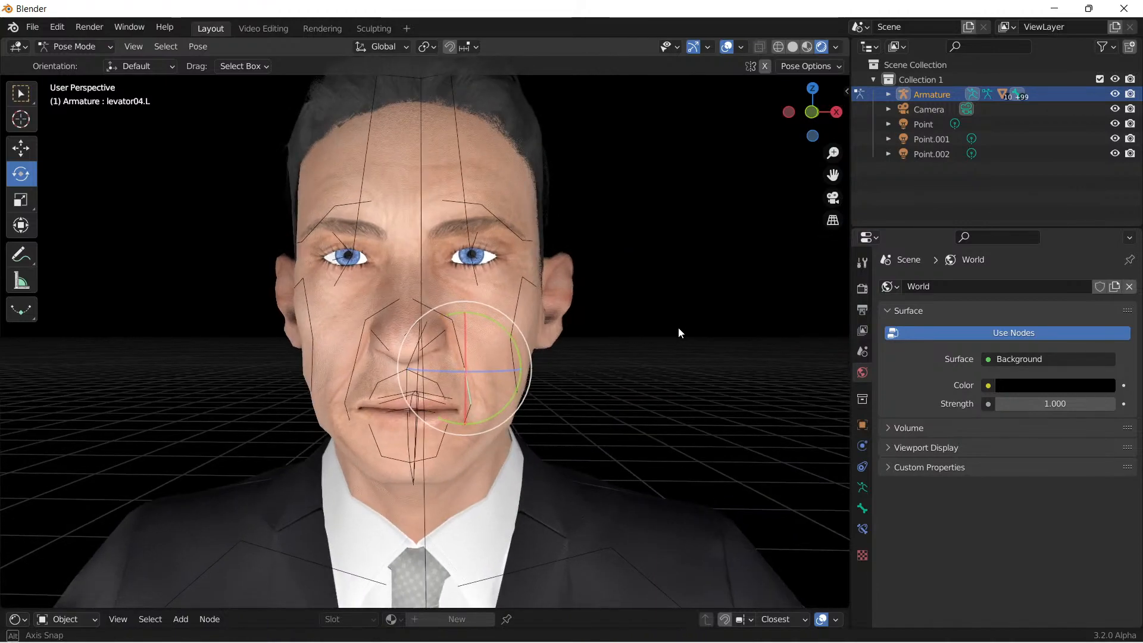
middle_click_drag(681, 332, 515, 332)
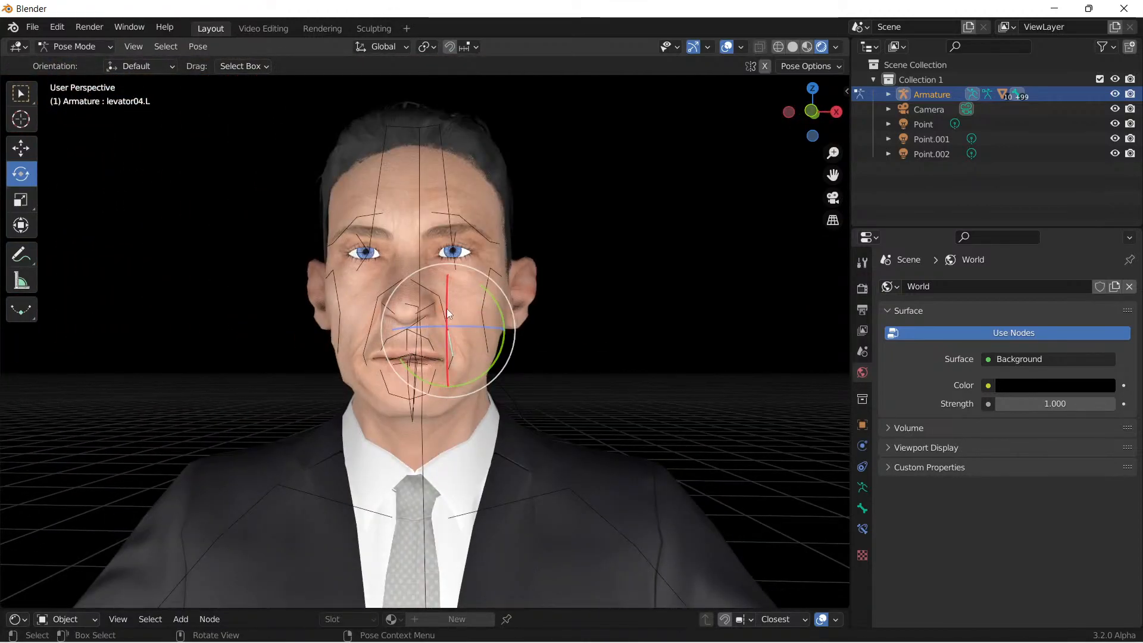
left_click_drag(446, 306, 453, 290)
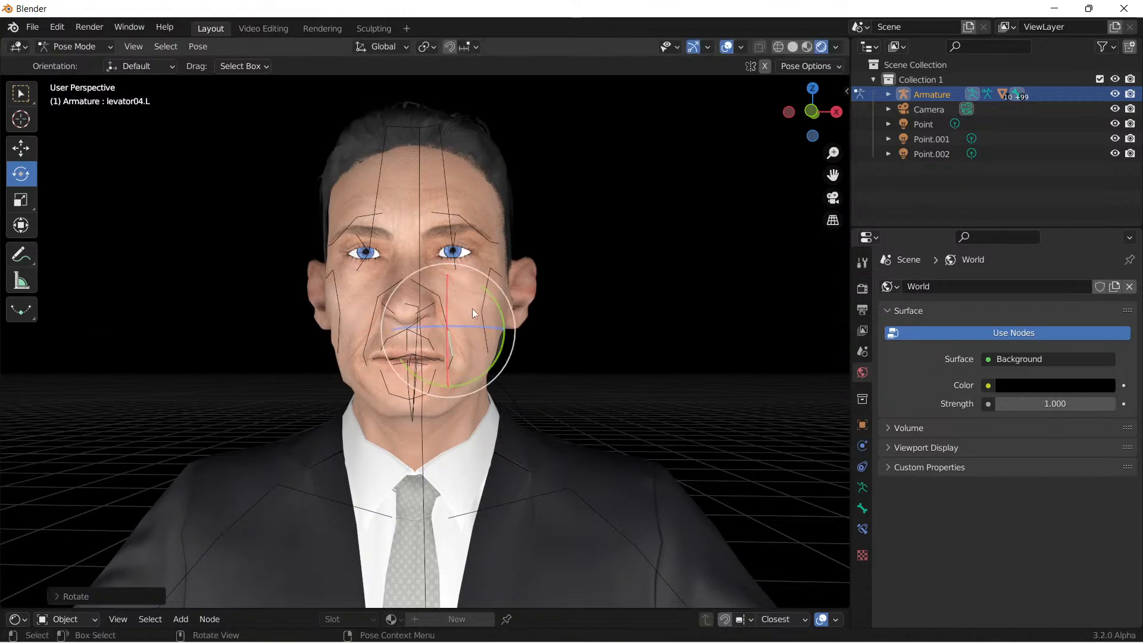
scroll(502, 341, "up", 4)
mouse_move(501, 340)
middle_mouse_down()
mouse_move(524, 341)
mouse_move(512, 341)
middle_mouse_up()
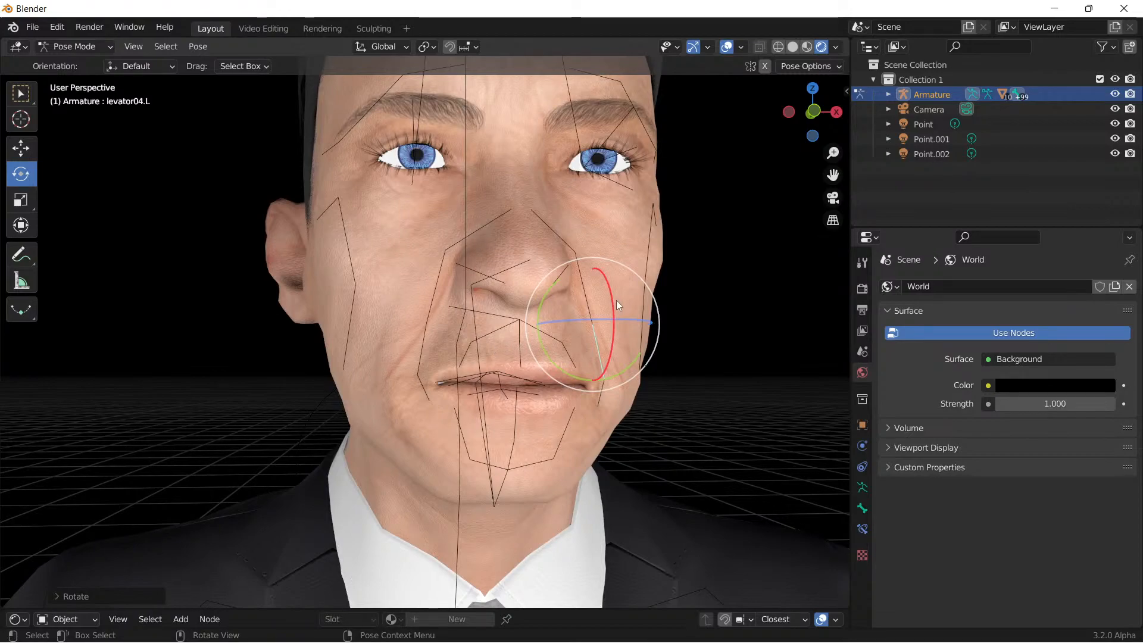
scroll(529, 323, "down", 4)
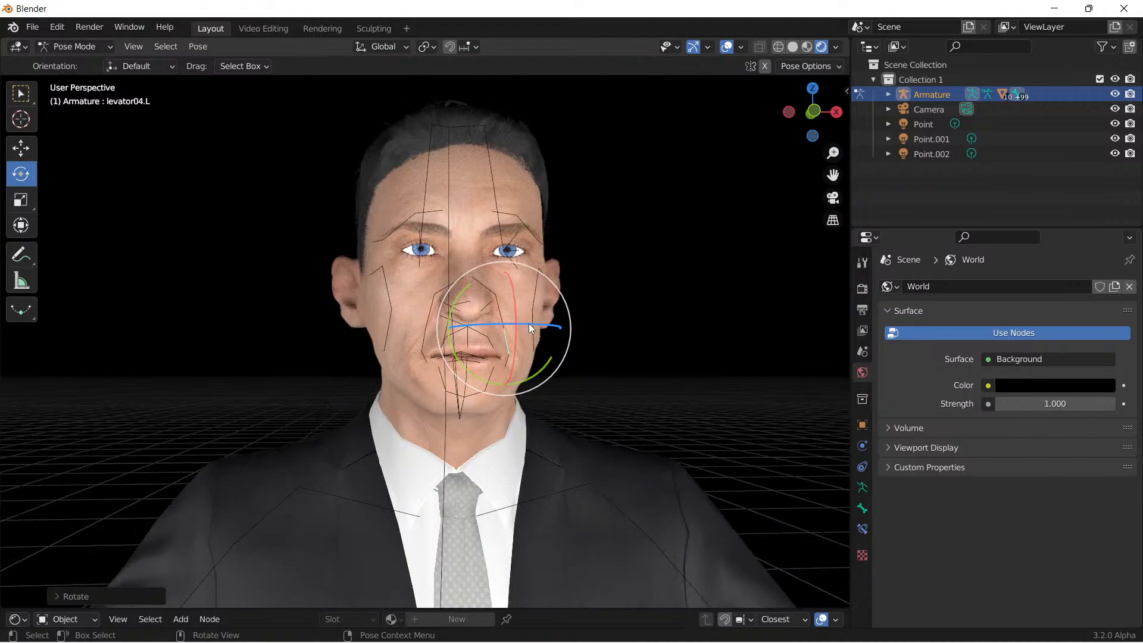
scroll(528, 323, "up", 4)
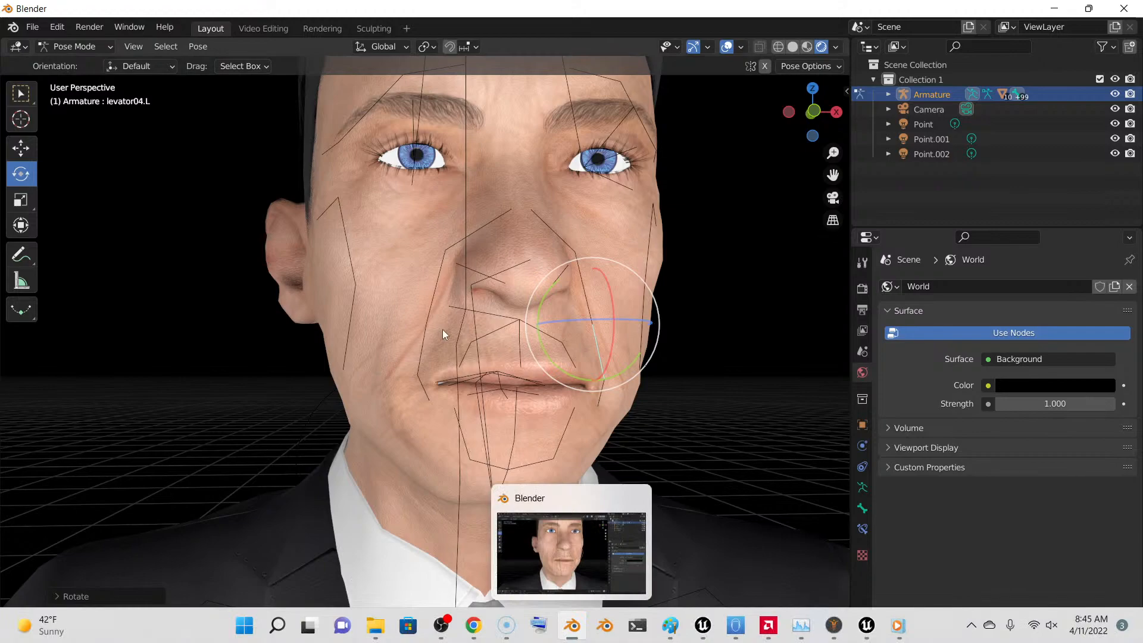
mouse_move(484, 630)
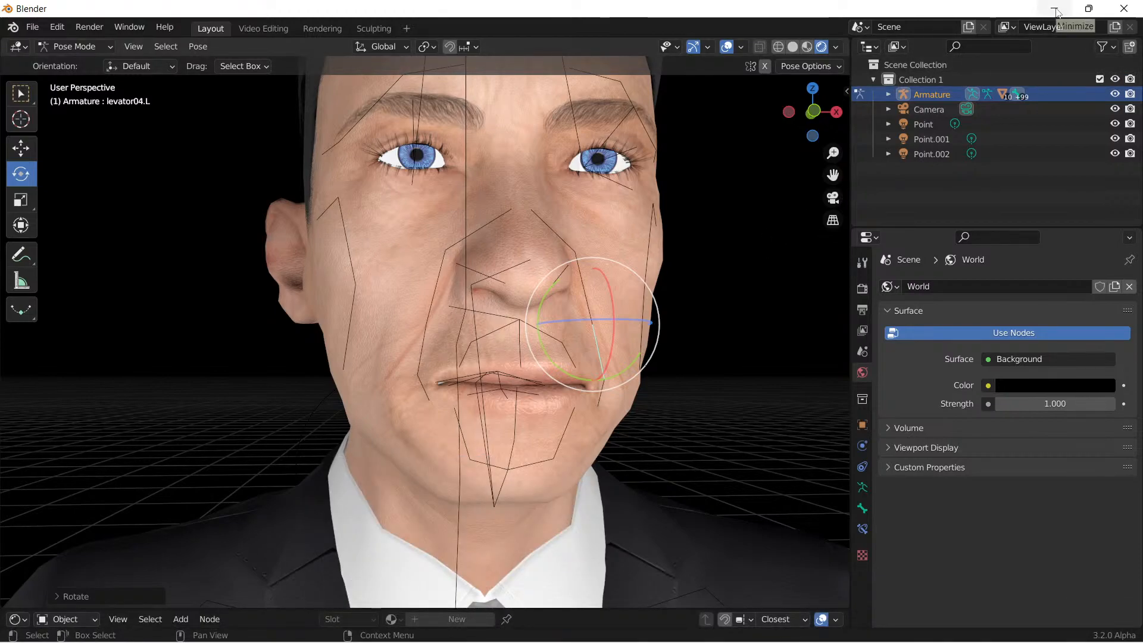
Step: Start saving the scene as a new Blender file and go to the Max folder inside MakeHuman
left_click(32, 27)
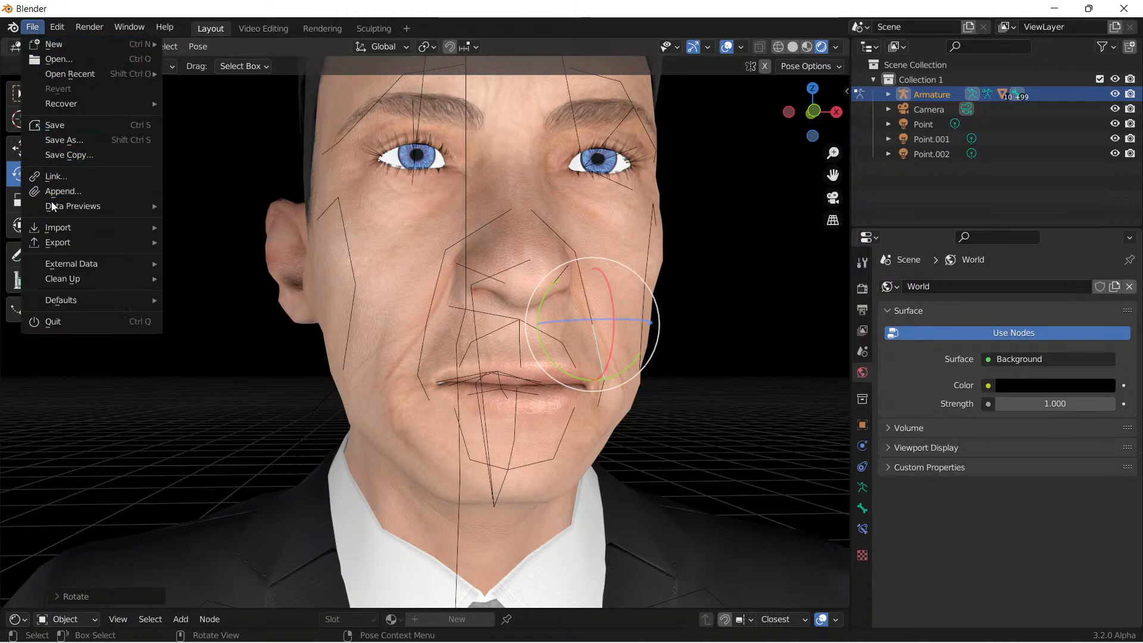
left_click(69, 138)
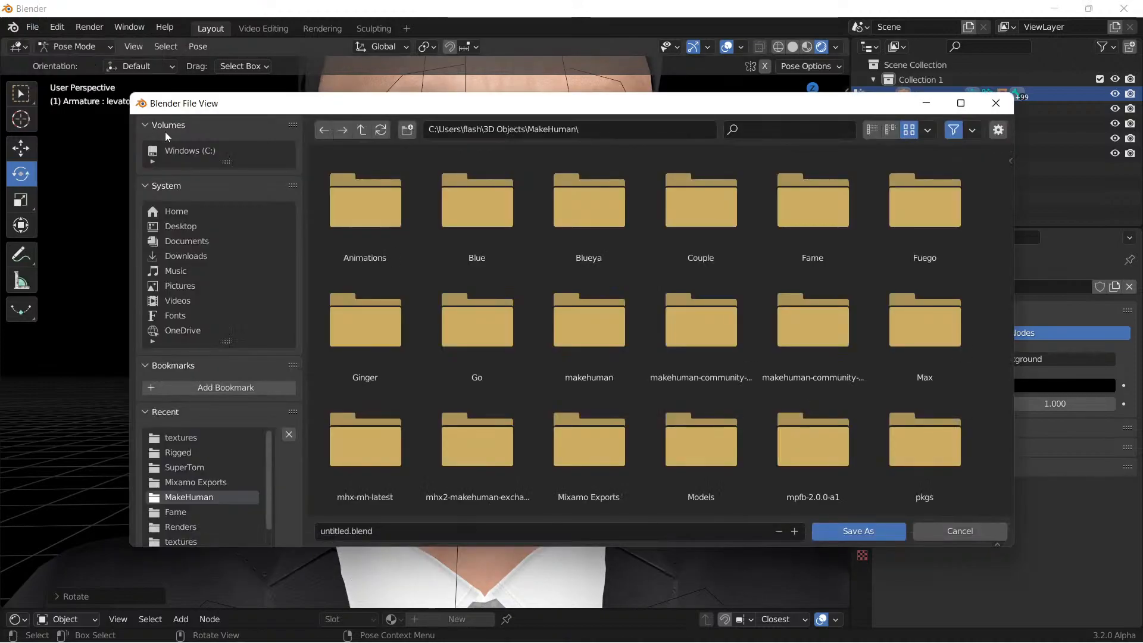
left_click(346, 530)
left_click(346, 530)
double_click(346, 530)
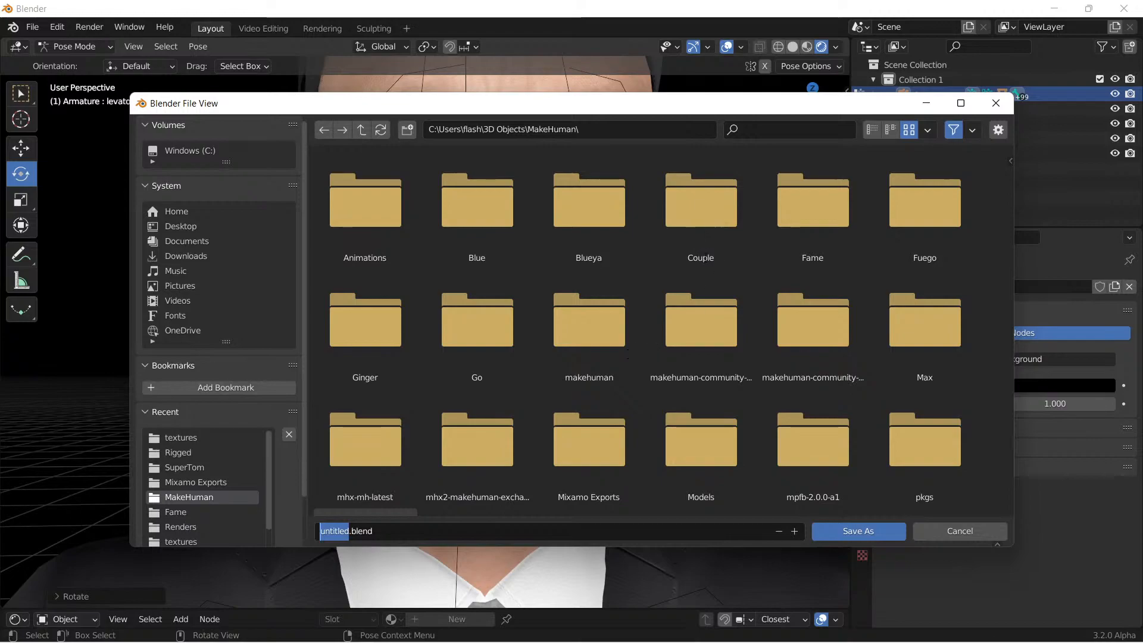
left_click(739, 257)
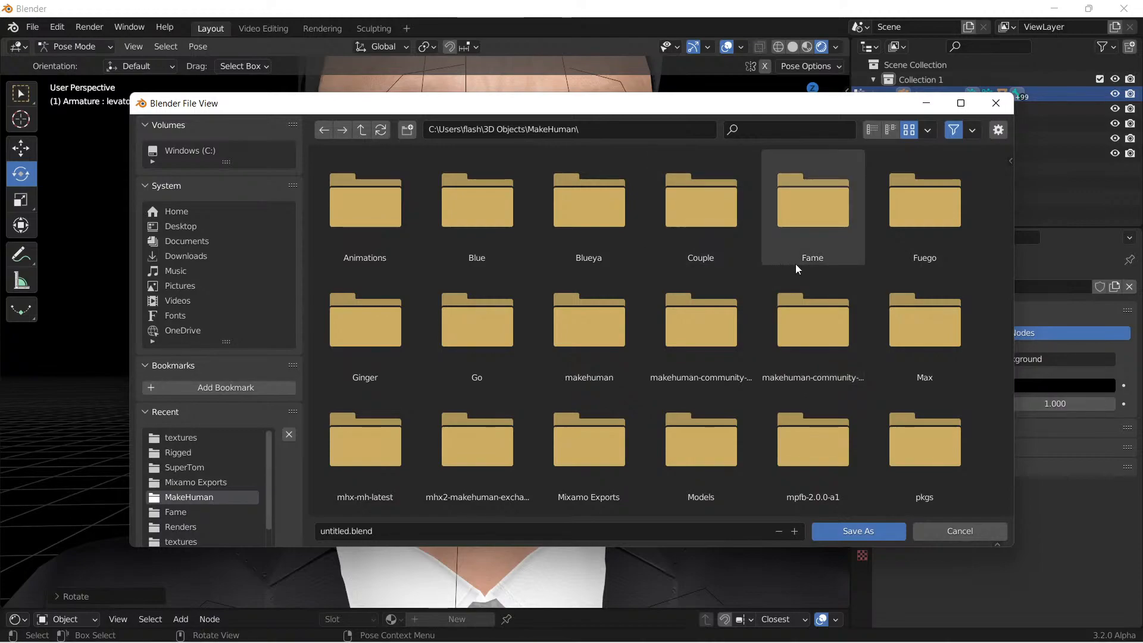
double_click(911, 325)
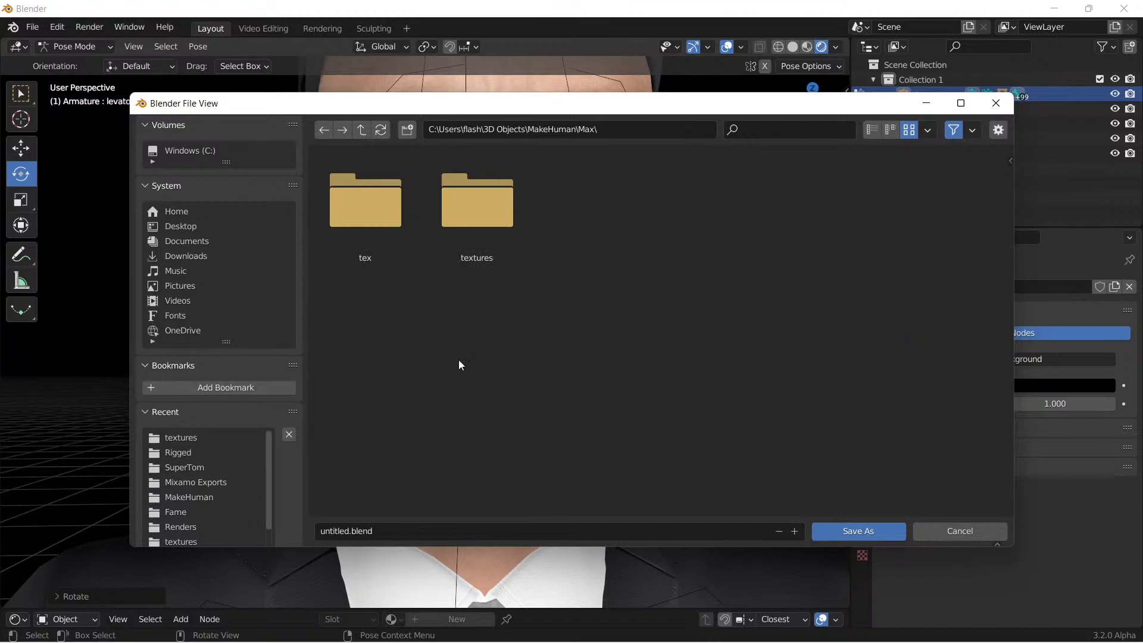
Step: Name the file Pres.blend and save the scene in the Max folder
left_click(349, 530)
left_click(348, 531)
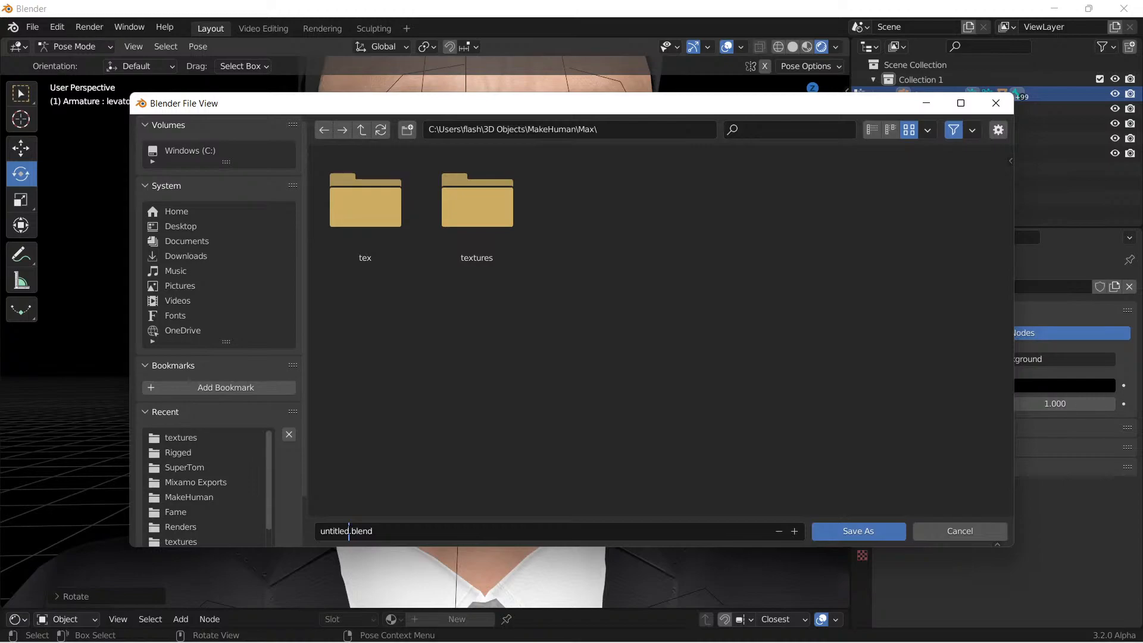
left_click(358, 532)
left_click_drag(349, 531, 311, 528)
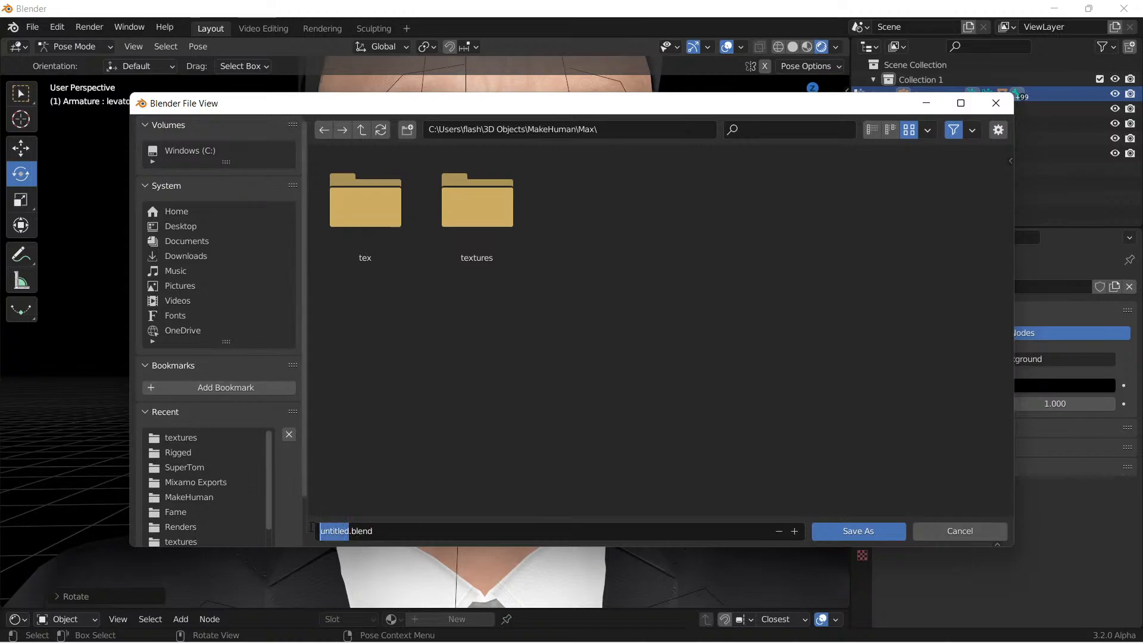
type("Pres")
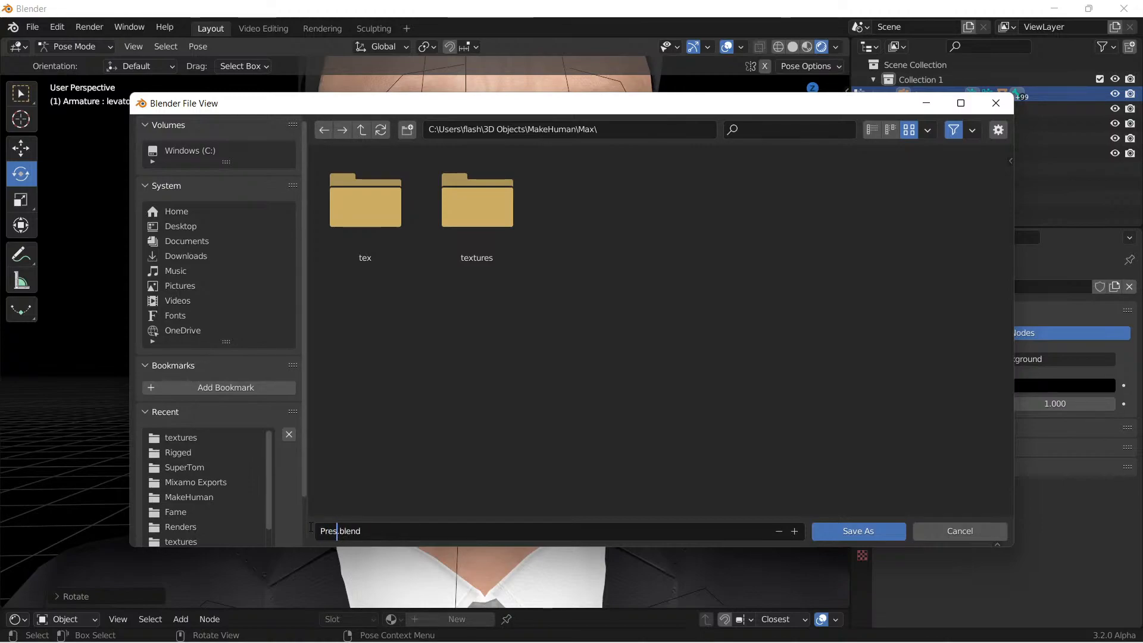
left_click(844, 531)
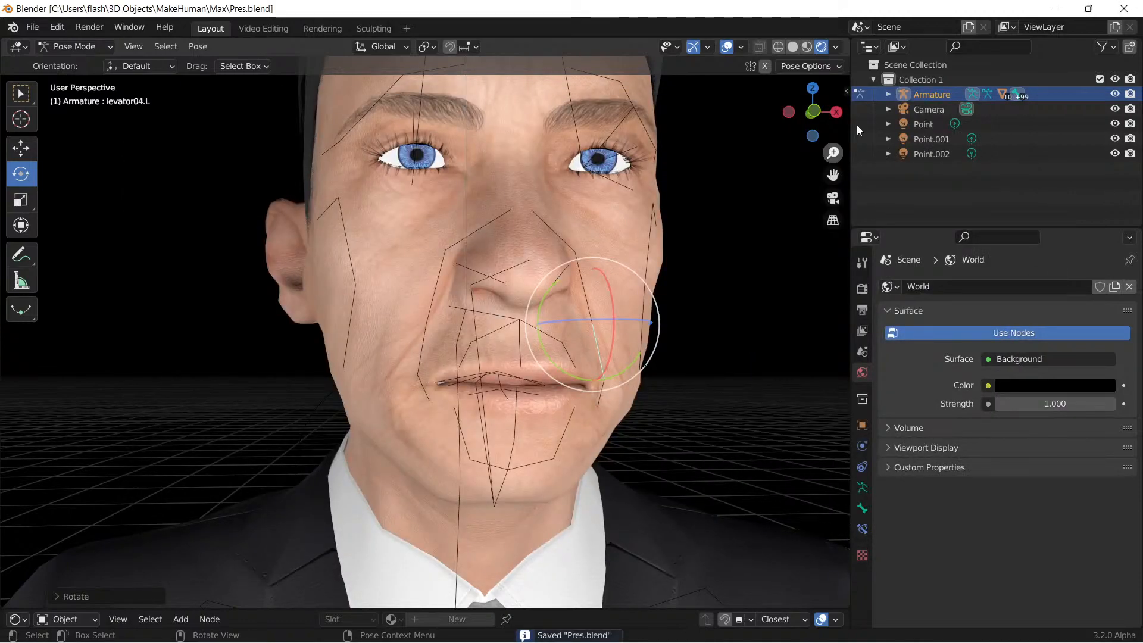
Step: Minimize the Blender and browser windows and switch to MakeHuman Community
left_click(1115, 13)
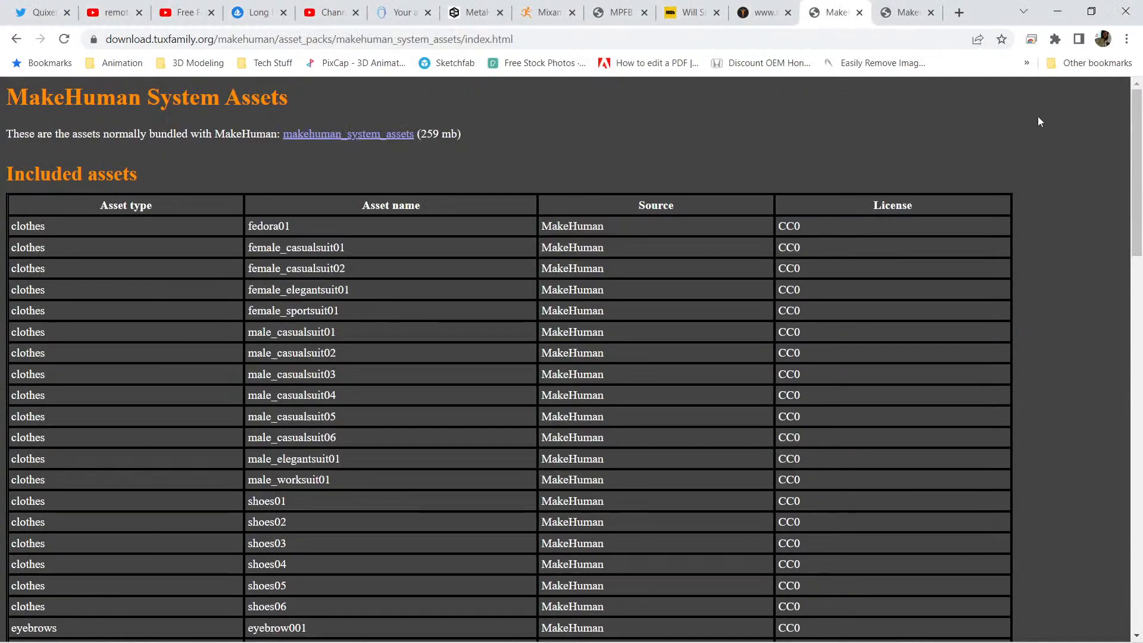
left_click(965, 55)
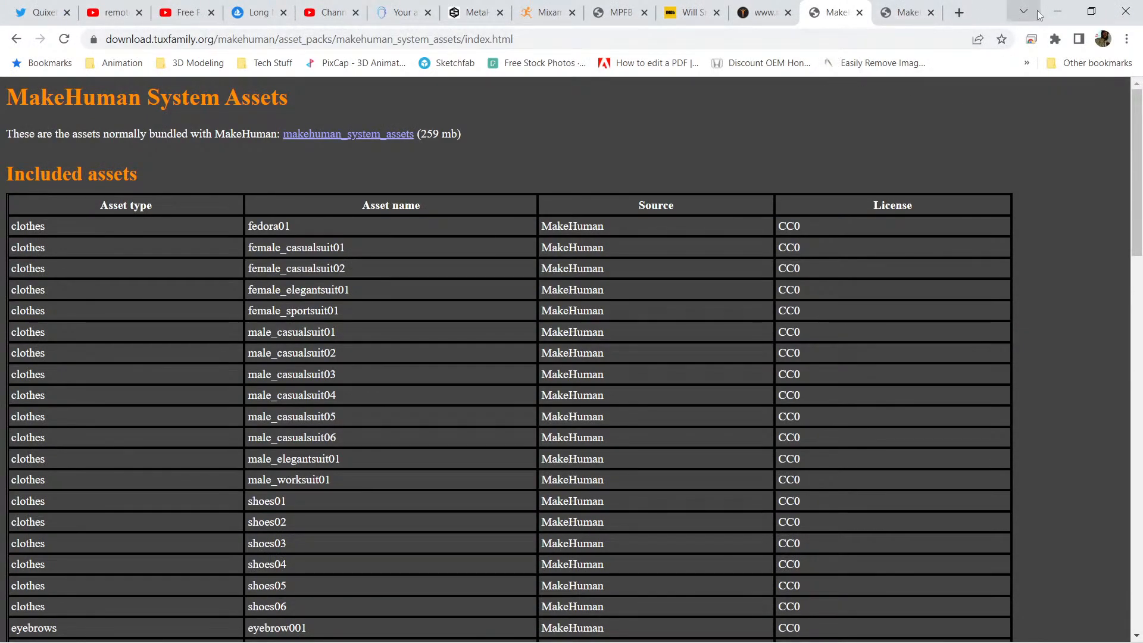
left_click(1058, 12)
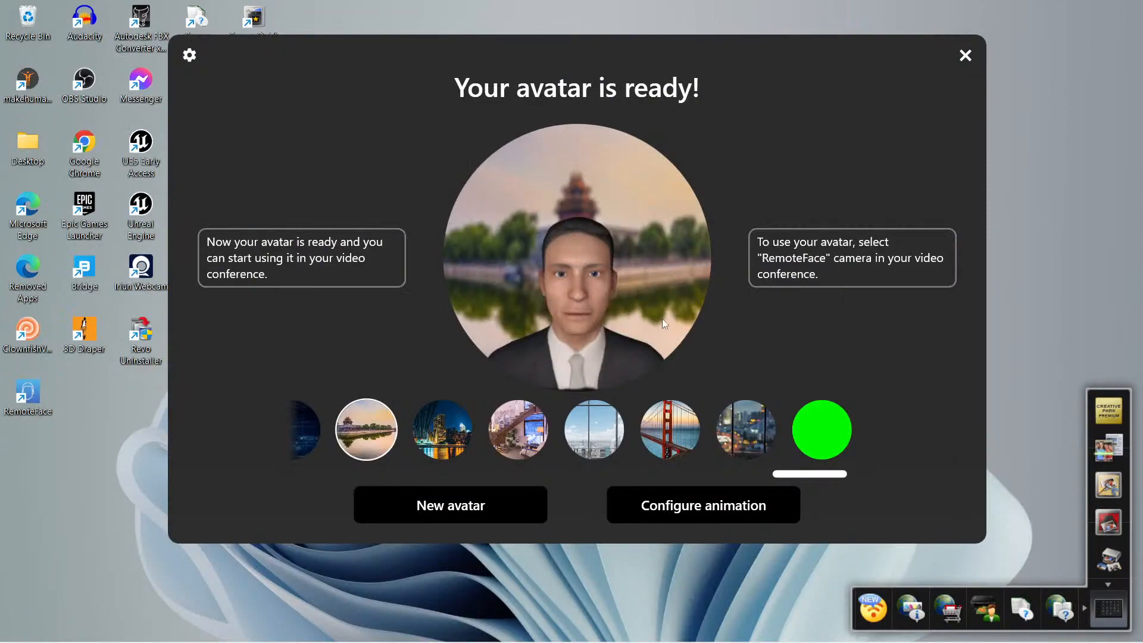
mouse_move(671, 633)
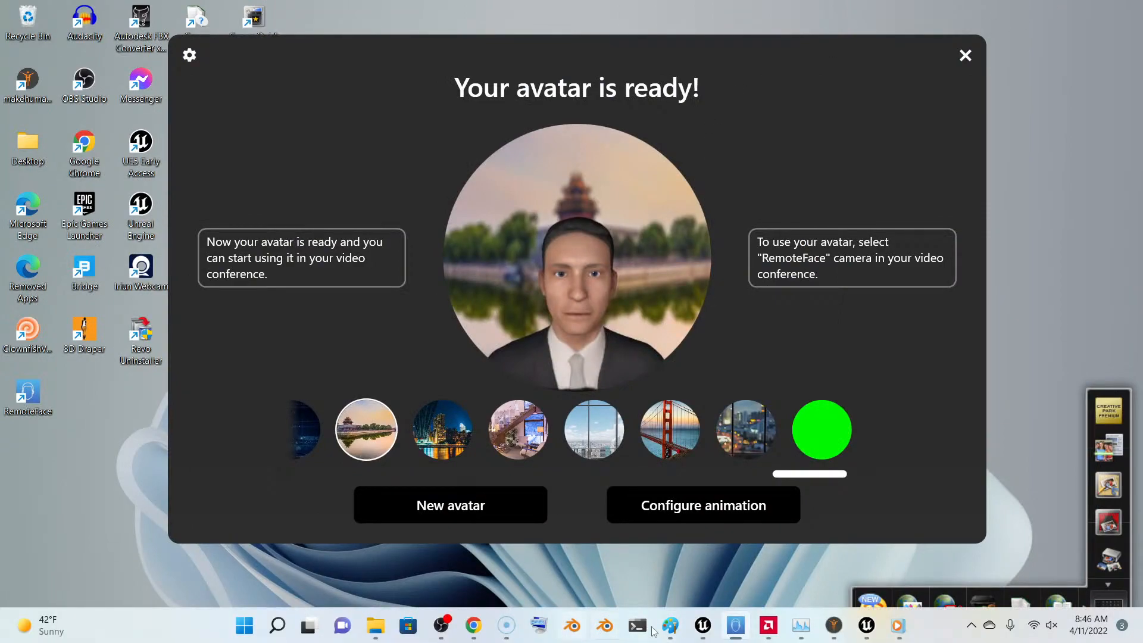
mouse_move(841, 633)
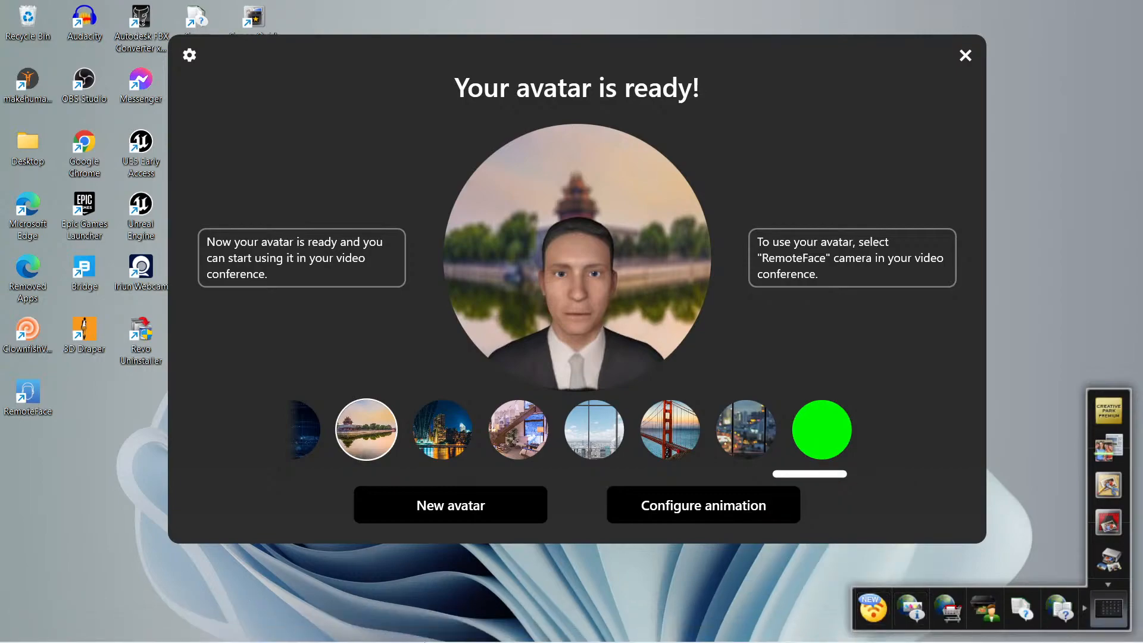
mouse_move(762, 642)
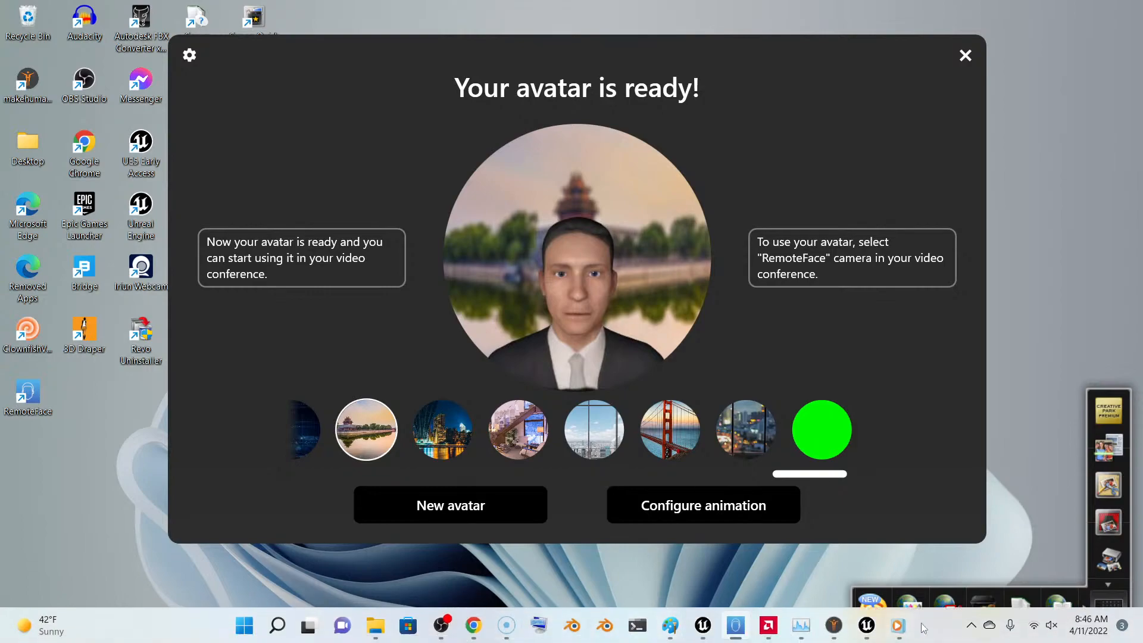
mouse_move(620, 640)
left_click(834, 625)
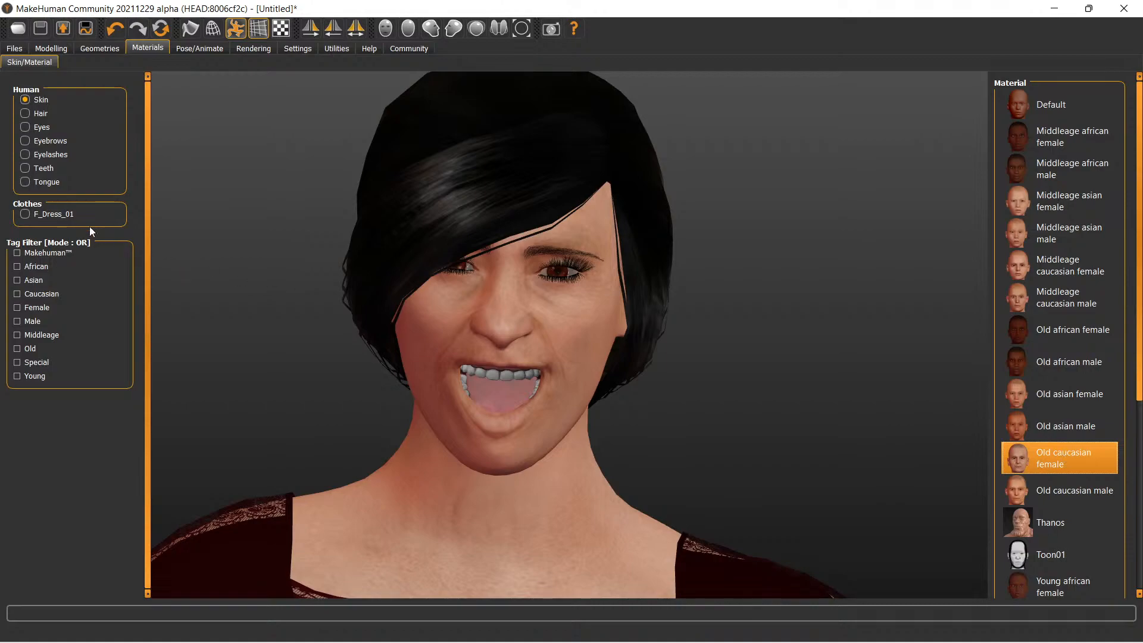
Step: Look through MakeHuman's Pose/Animate, Rendering, Materials, Geometries and Modelling sections
left_click(213, 49)
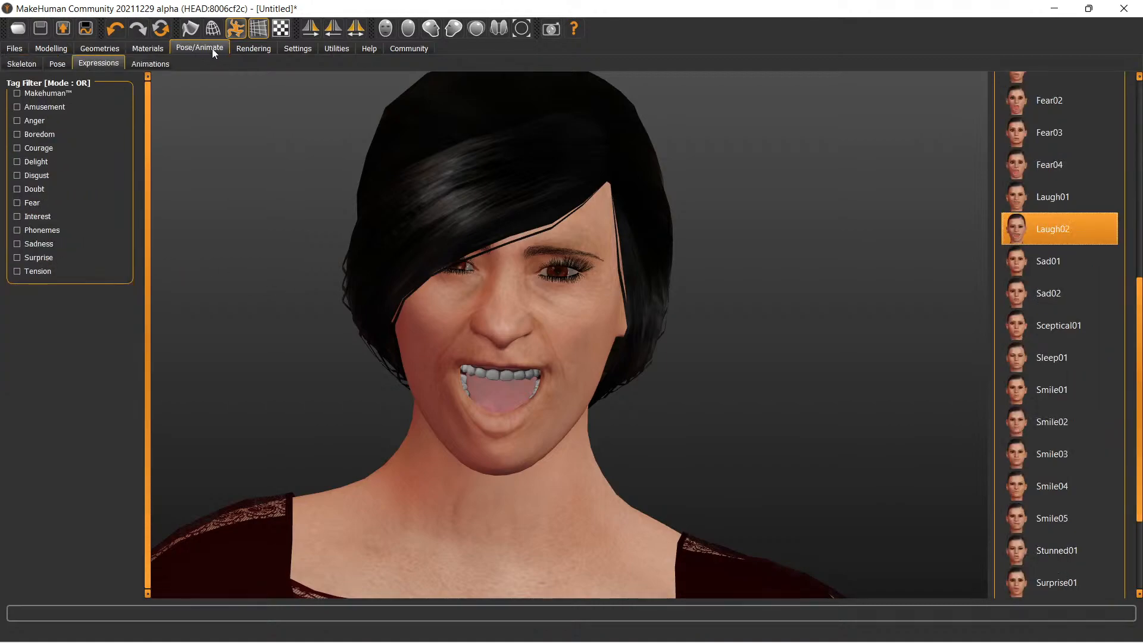
left_click(253, 48)
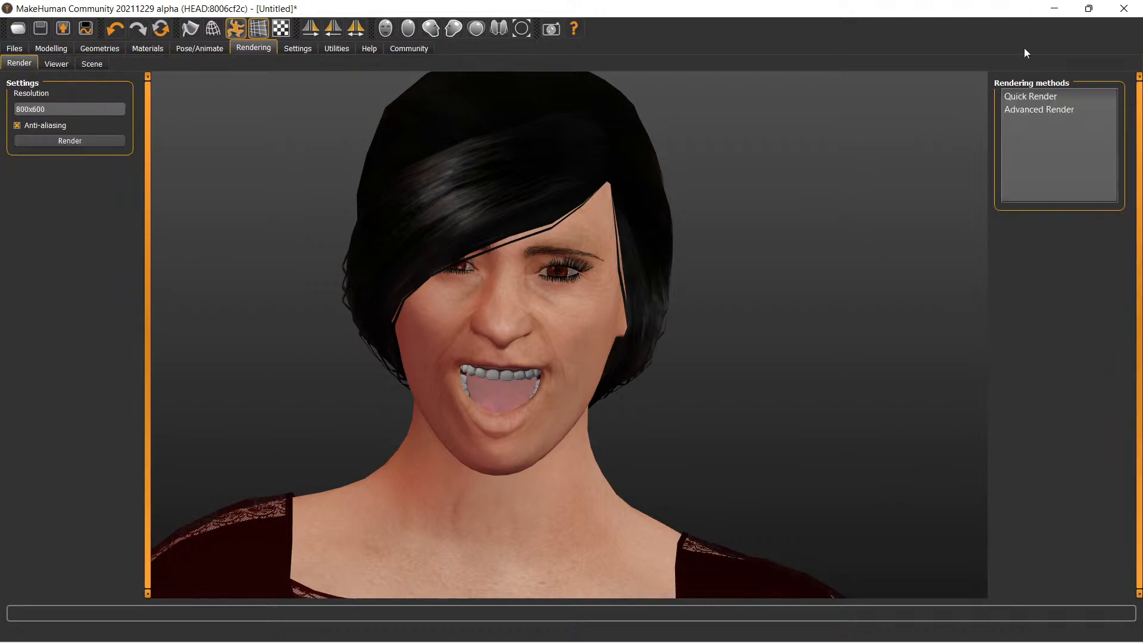
left_click(206, 50)
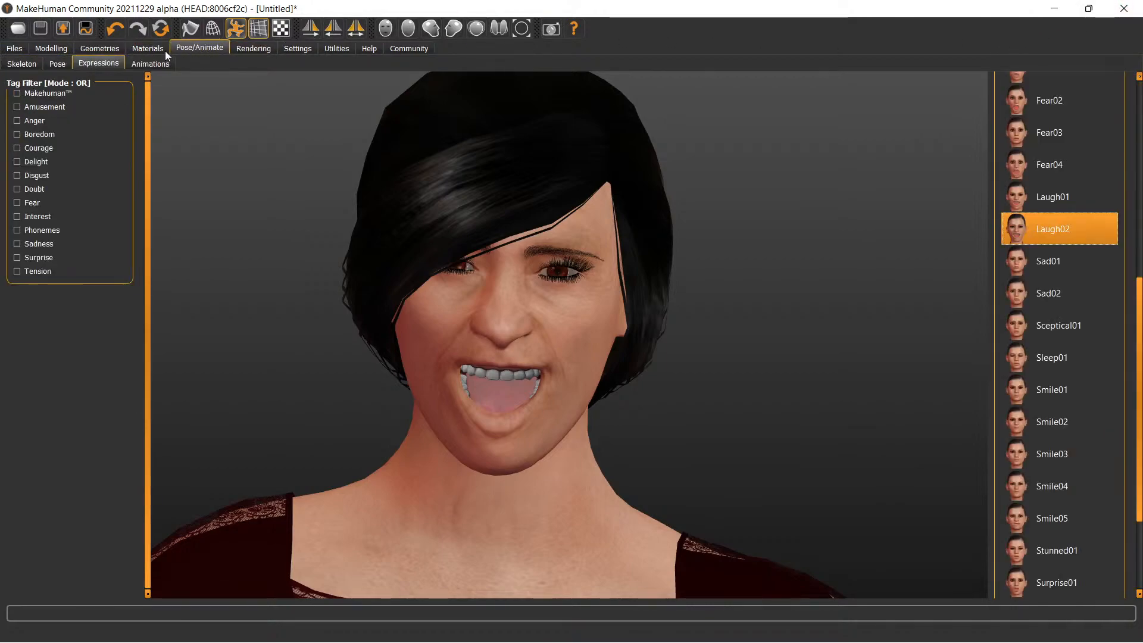
left_click(148, 48)
left_click(103, 50)
left_click(62, 47)
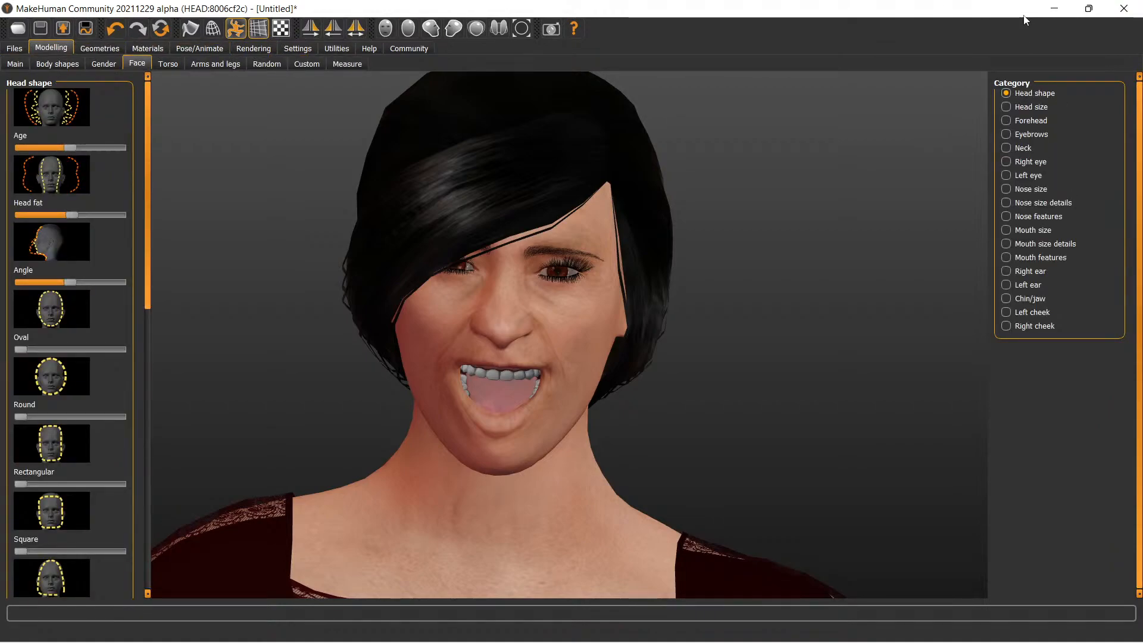
Step: Exit MakeHuman without saving the character's changes
left_click(1124, 8)
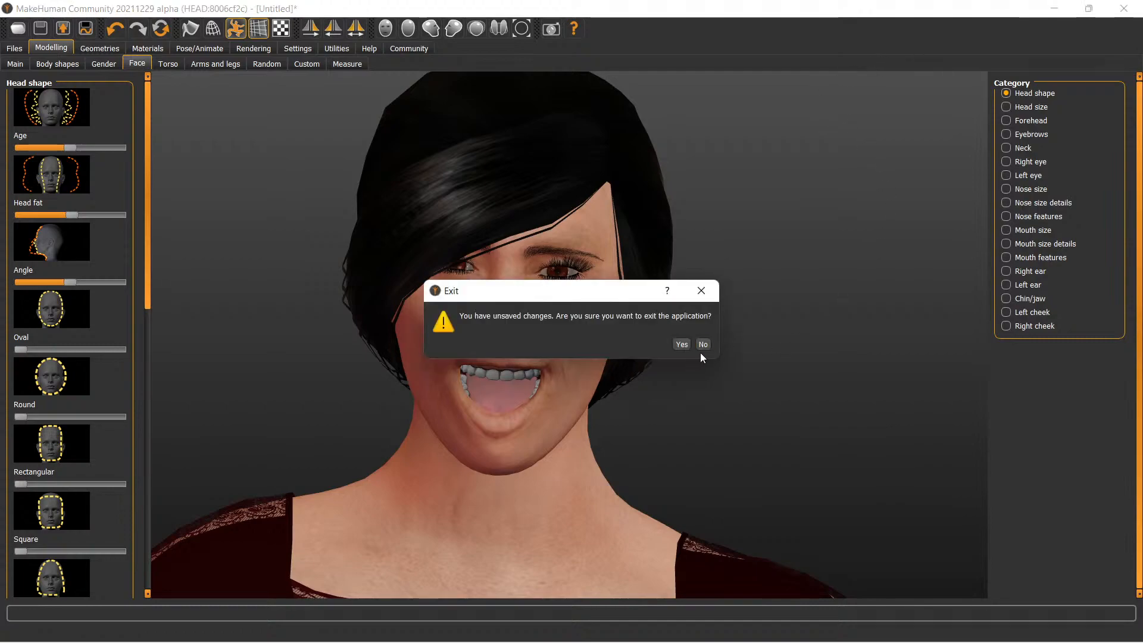
left_click(701, 345)
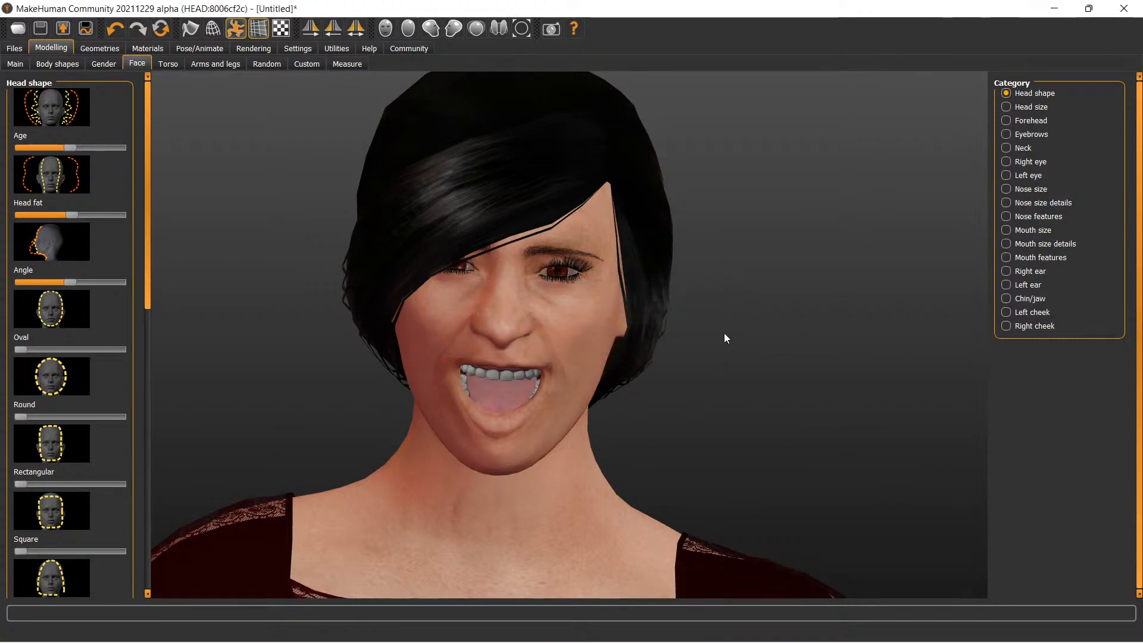
left_click(1123, 8)
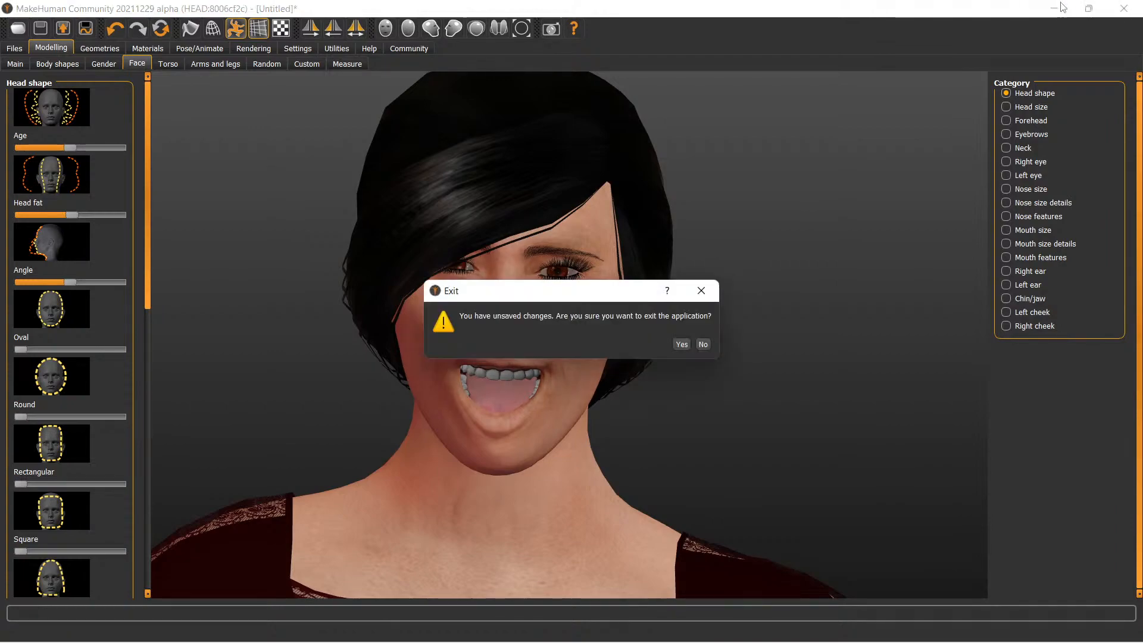
left_click(681, 345)
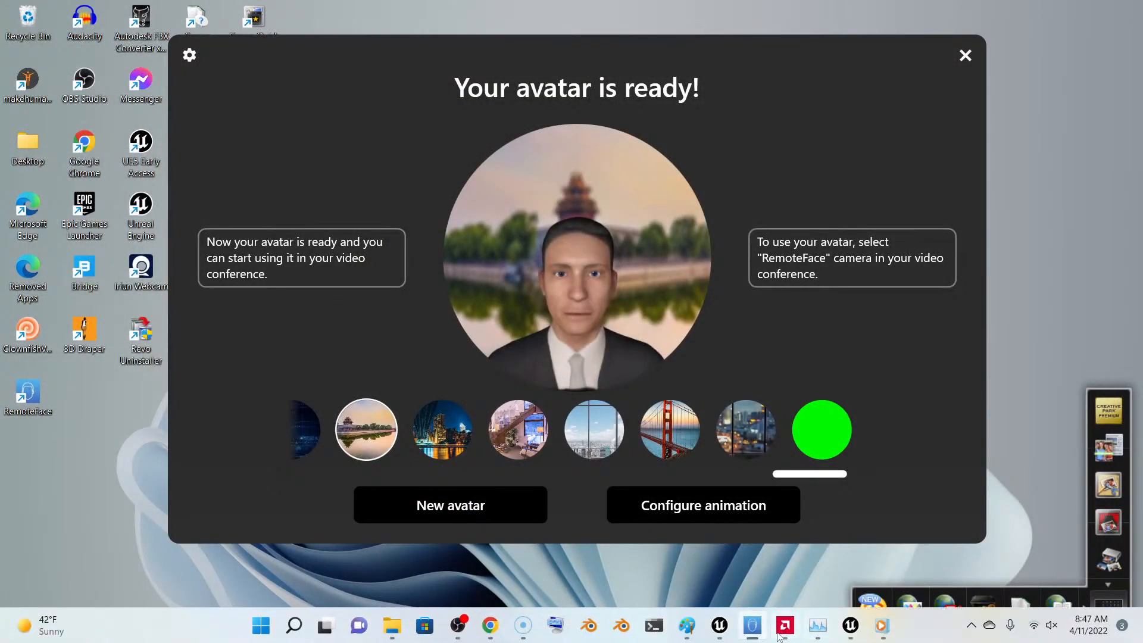
Step: View the HG_Jill face rig in Blender 3.0.0 and the MetaHumanSample level in Unreal Editor
mouse_move(780, 635)
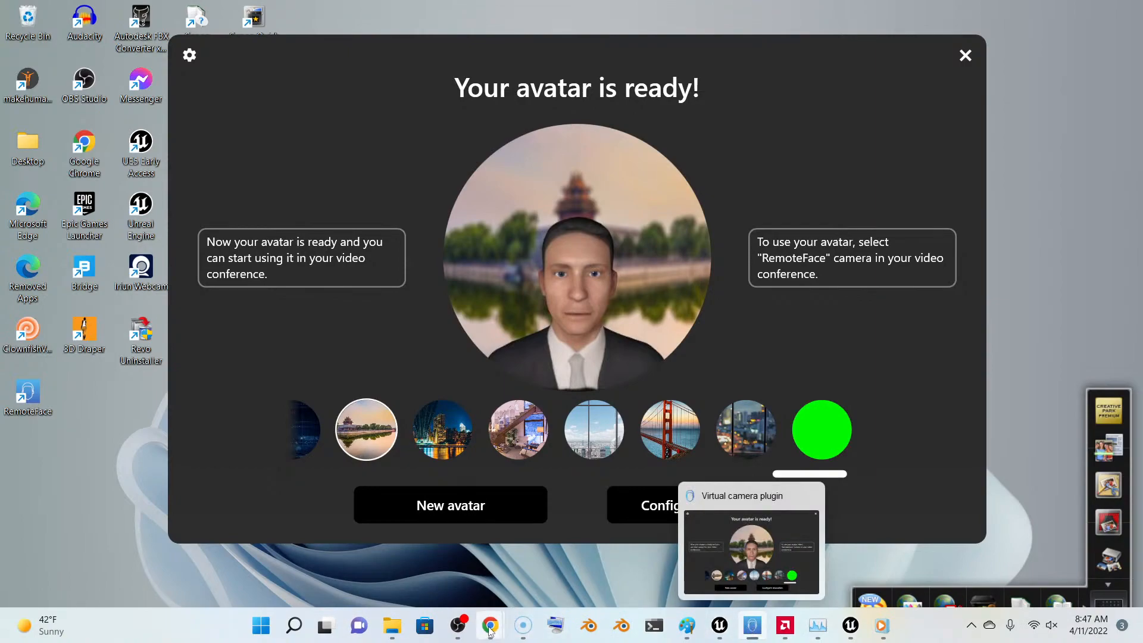
left_click(621, 627)
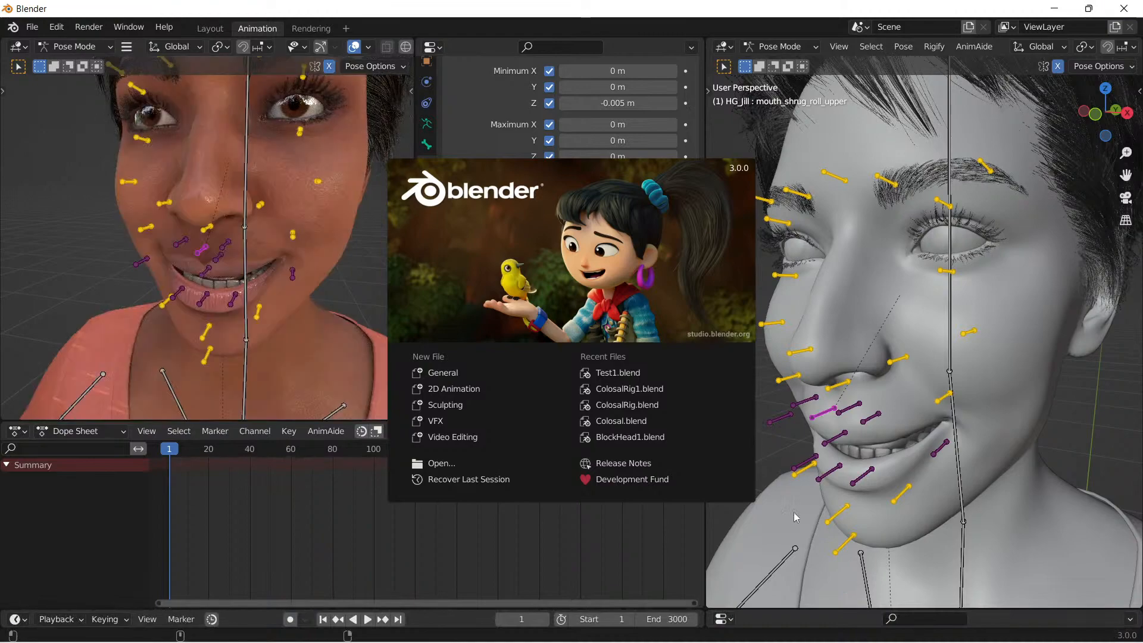
left_click(851, 625)
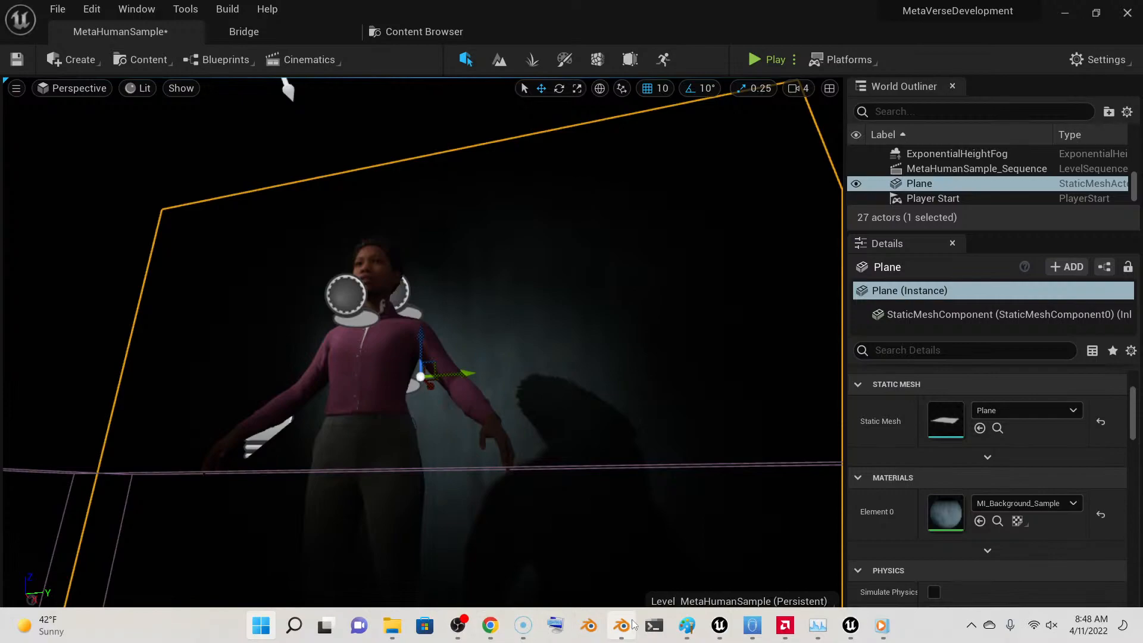
Step: Switch back to the Blender window with the HG_Jill face rig and quit that Blender session
mouse_move(624, 630)
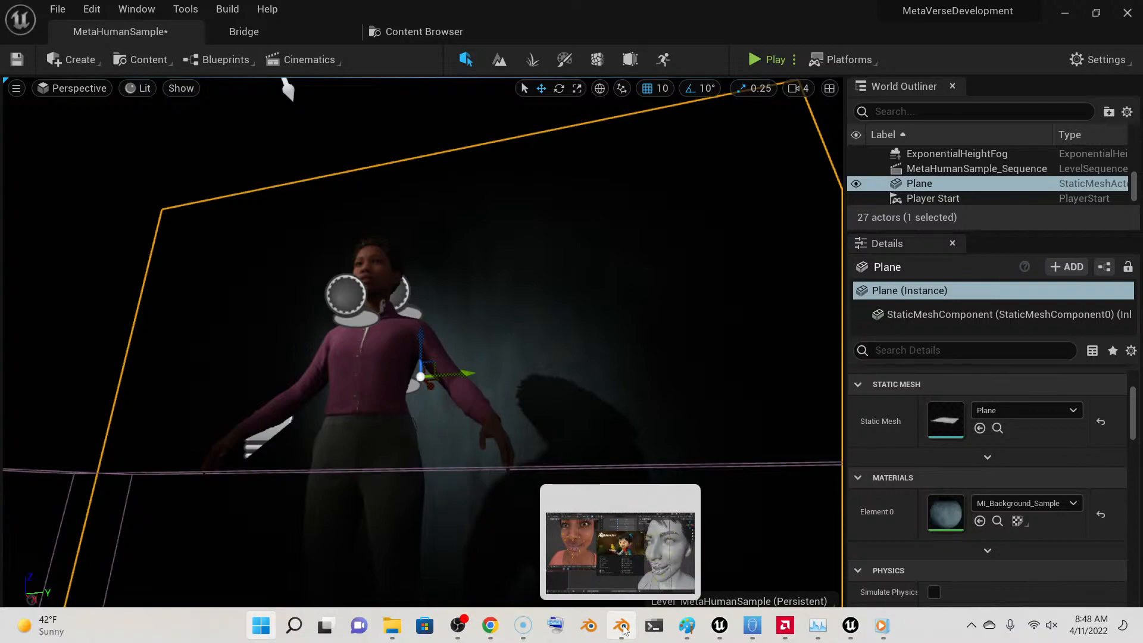
left_click(667, 523)
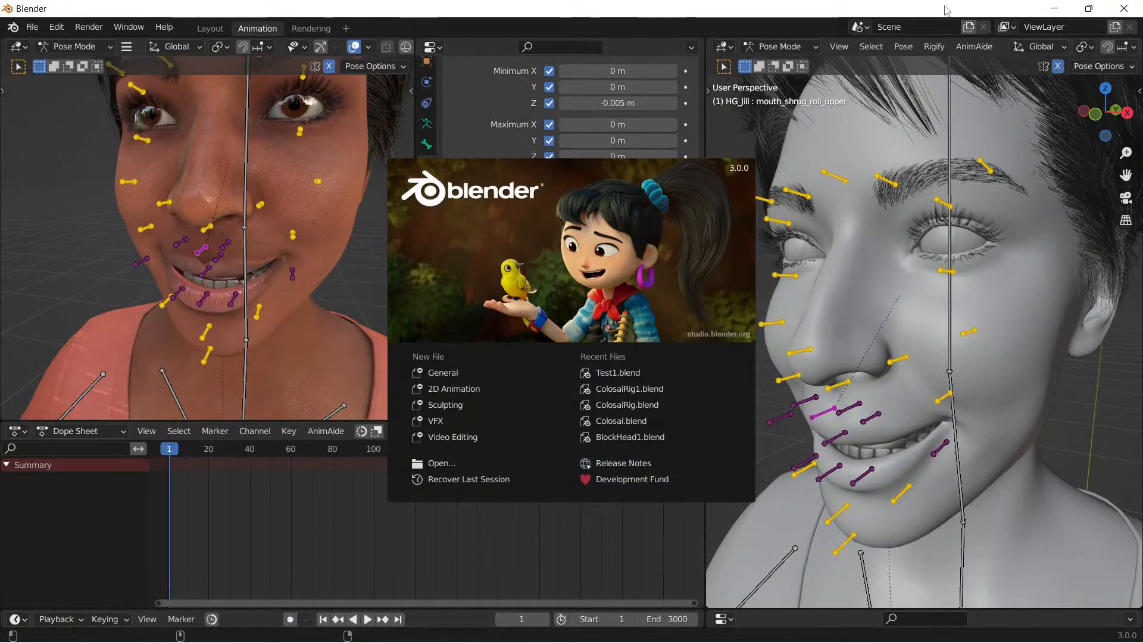
left_click(1123, 9)
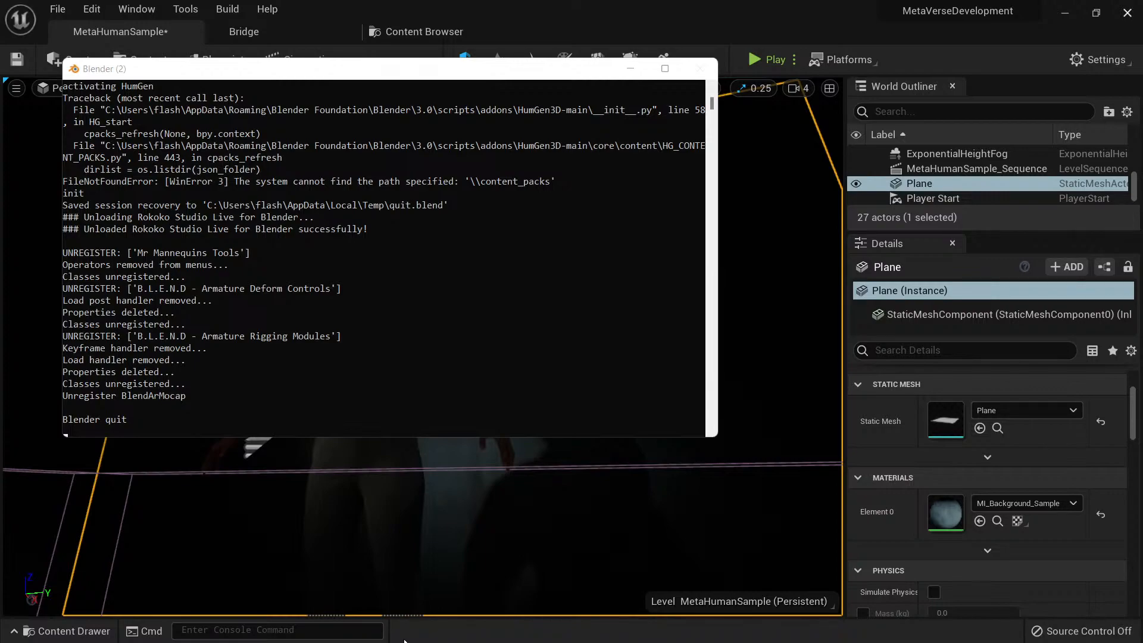
Step: Switch to the Man project in Unreal Editor and examine the yellow and red mannequins from farther away
key("super")
mouse_move(392, 625)
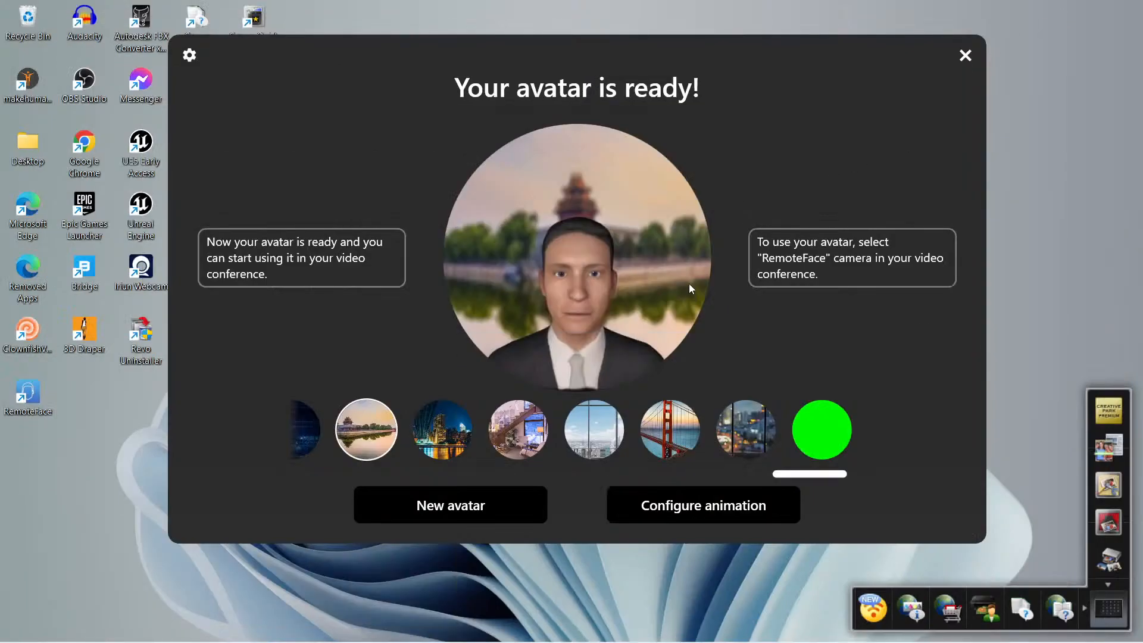
mouse_move(622, 642)
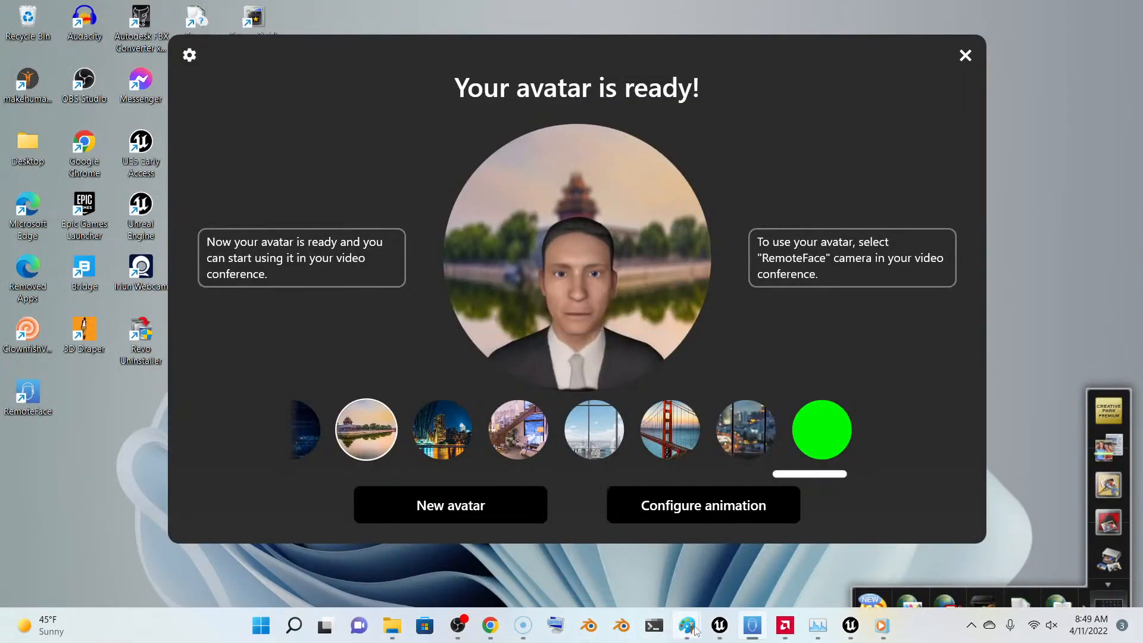
mouse_move(696, 630)
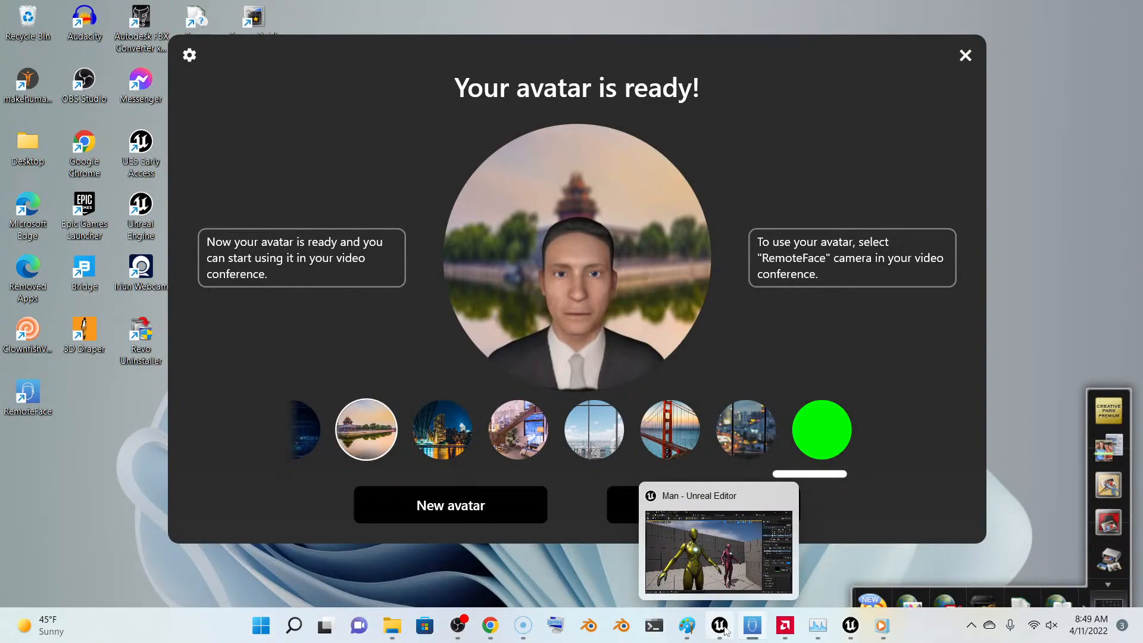
left_click(718, 624)
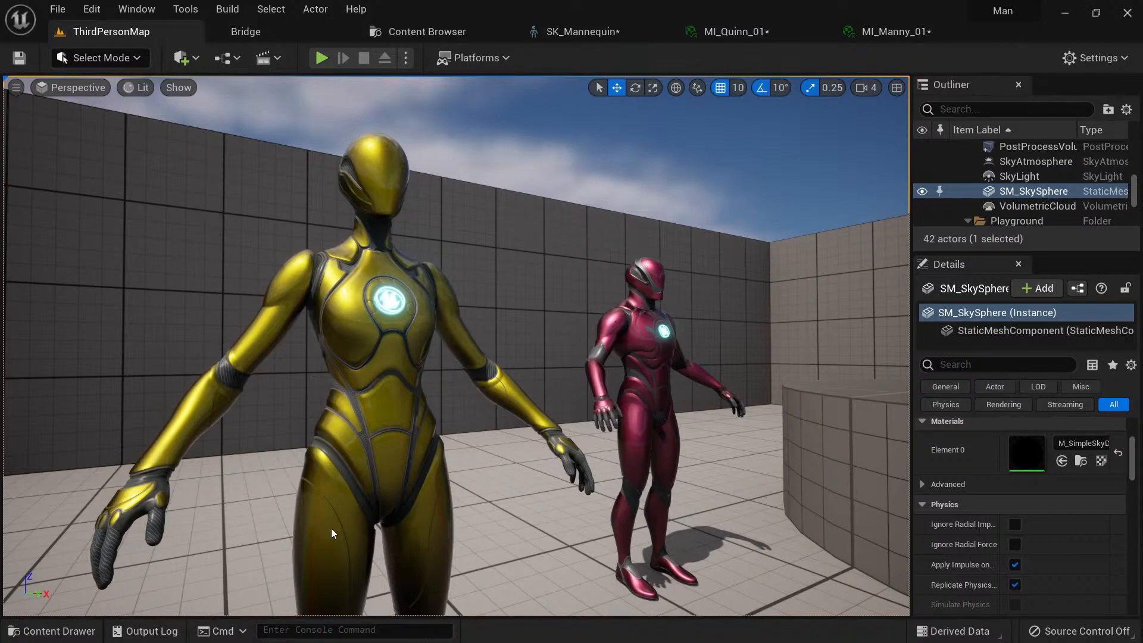
scroll(331, 535, "down", 5)
scroll(443, 378, "down", 10)
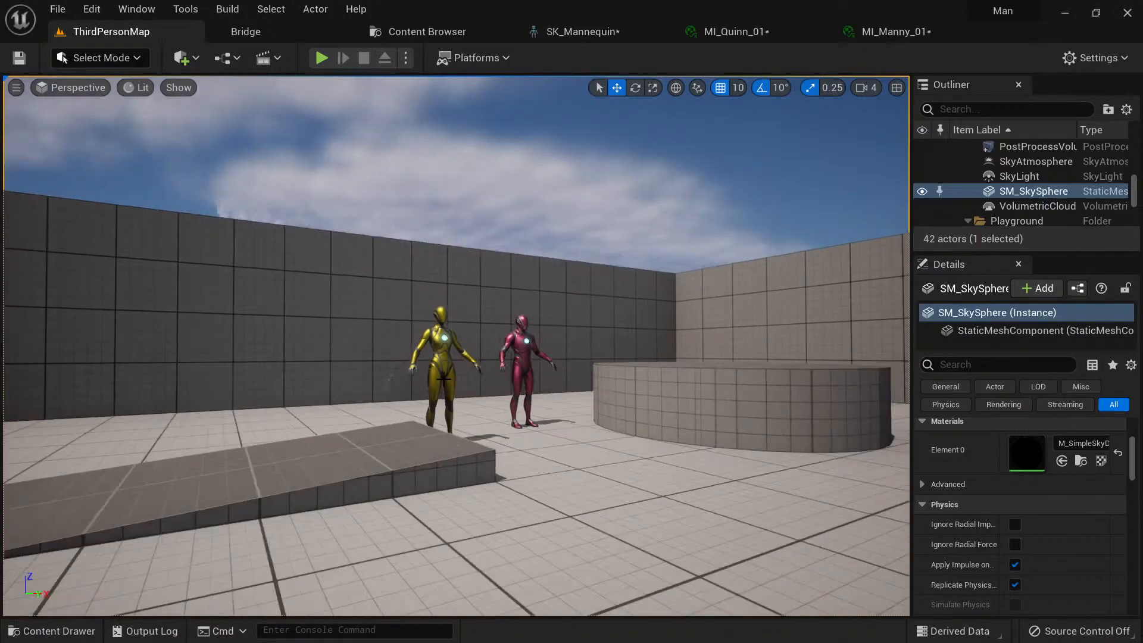
Step: Examine the yellow and red mannequins in the Man project up close, and minimize that editor window
scroll(443, 378, "up", 10)
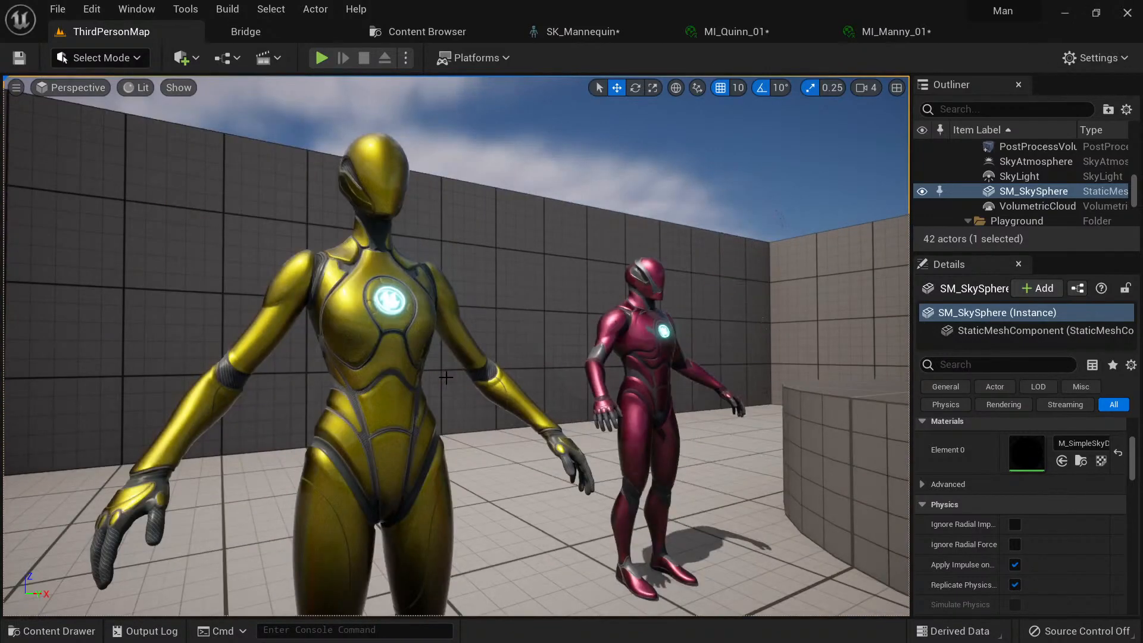
mouse_move(446, 378)
right_mouse_down()
mouse_move(500, 377)
mouse_move(476, 381)
mouse_move(476, 309)
mouse_move(357, 322)
mouse_move(423, 390)
mouse_move(464, 334)
mouse_move(437, 355)
mouse_move(451, 364)
right_mouse_up()
key("d")
key("a")
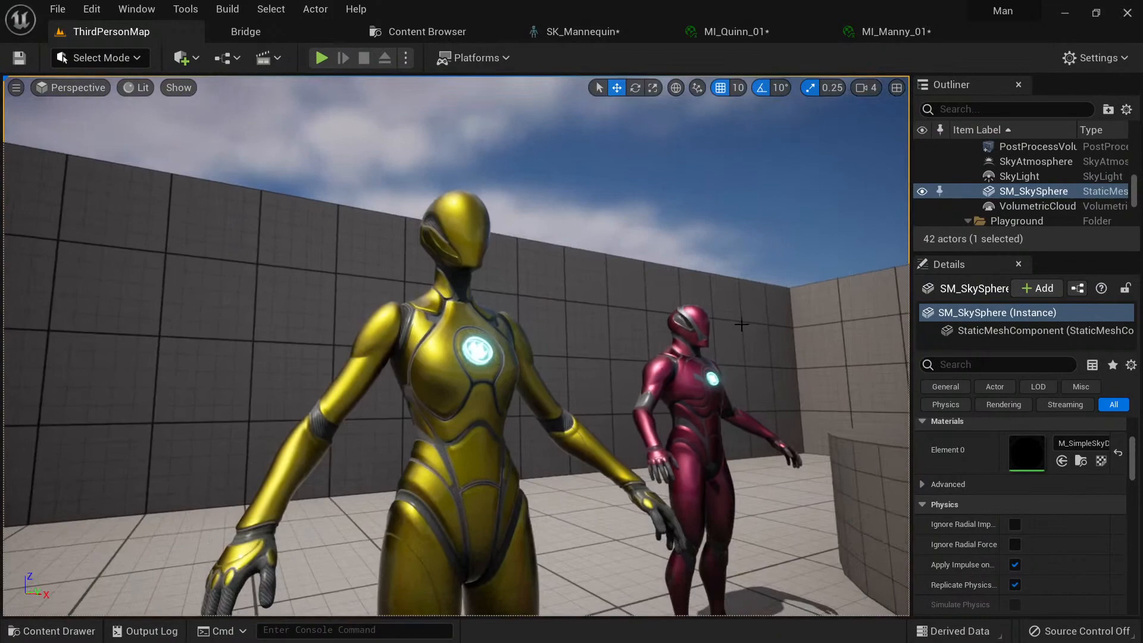
left_click(1066, 15)
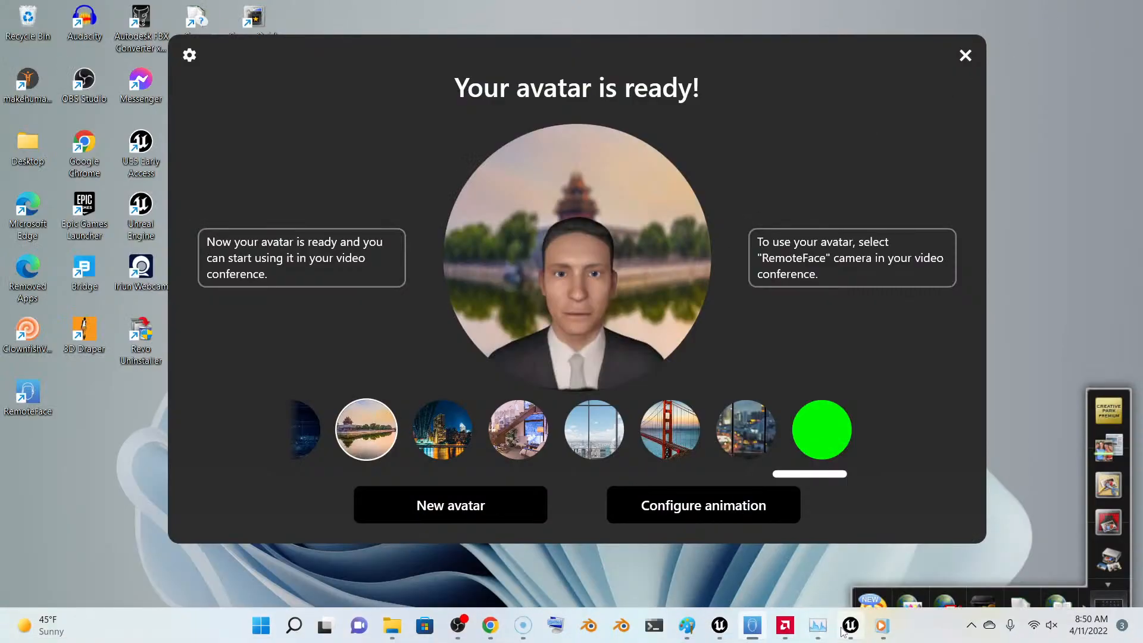
Step: Switch to the MetaVerseDevelopment project and examine the MetaHuman characters in the MetaHumanSample level from several angles
left_click(853, 628)
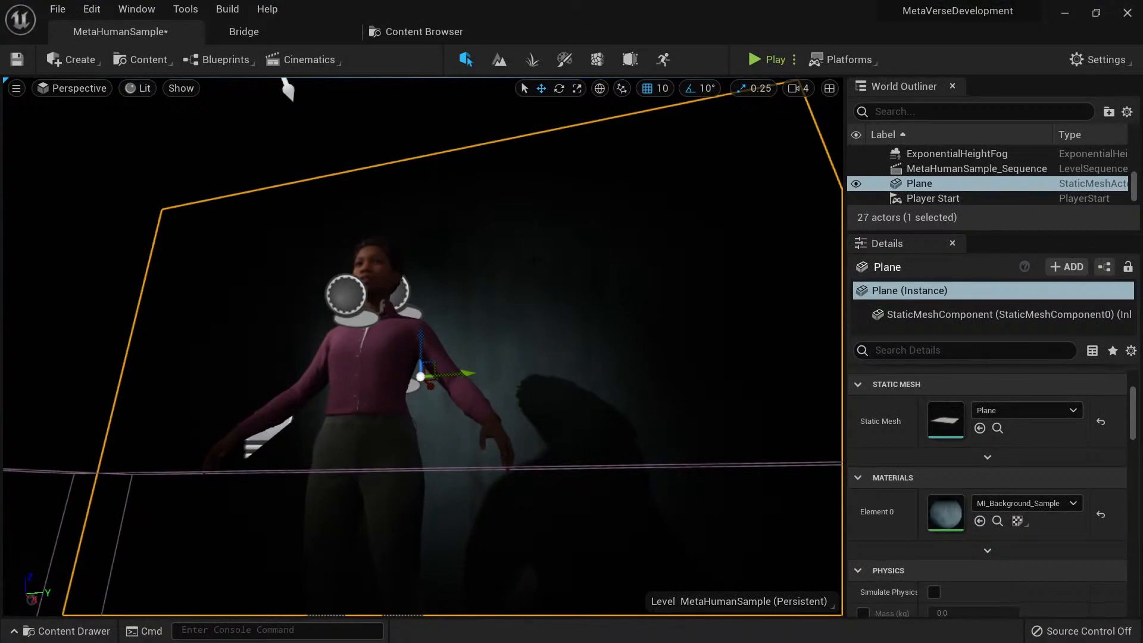
scroll(422, 342, "down", 5)
scroll(422, 342, "up", 12)
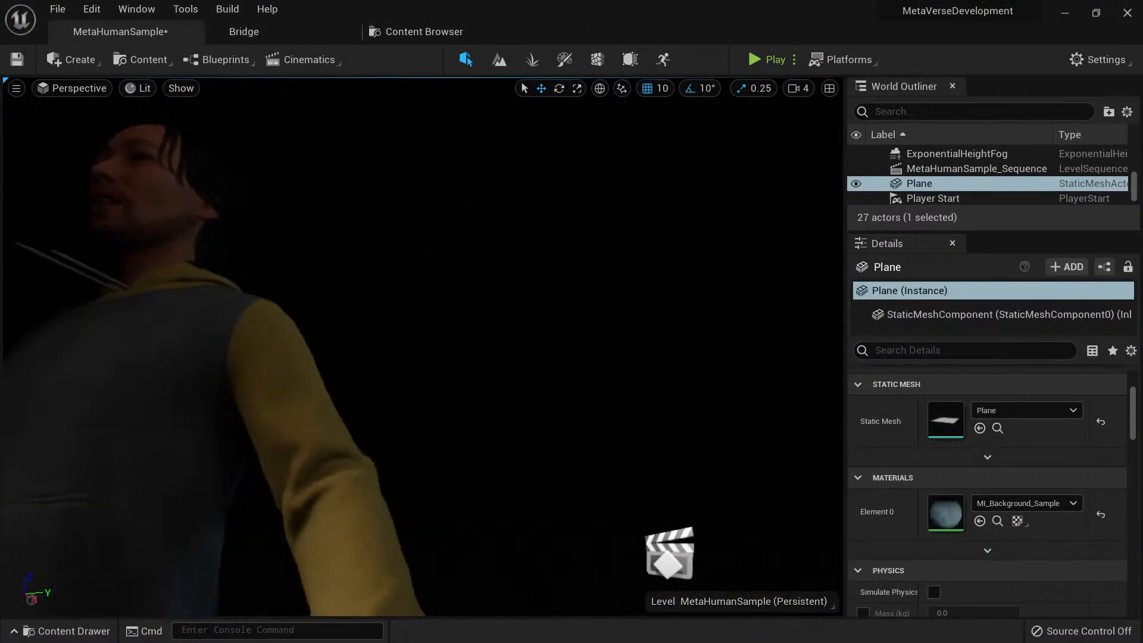
scroll(422, 342, "up", 5)
scroll(478, 290, "down", 10)
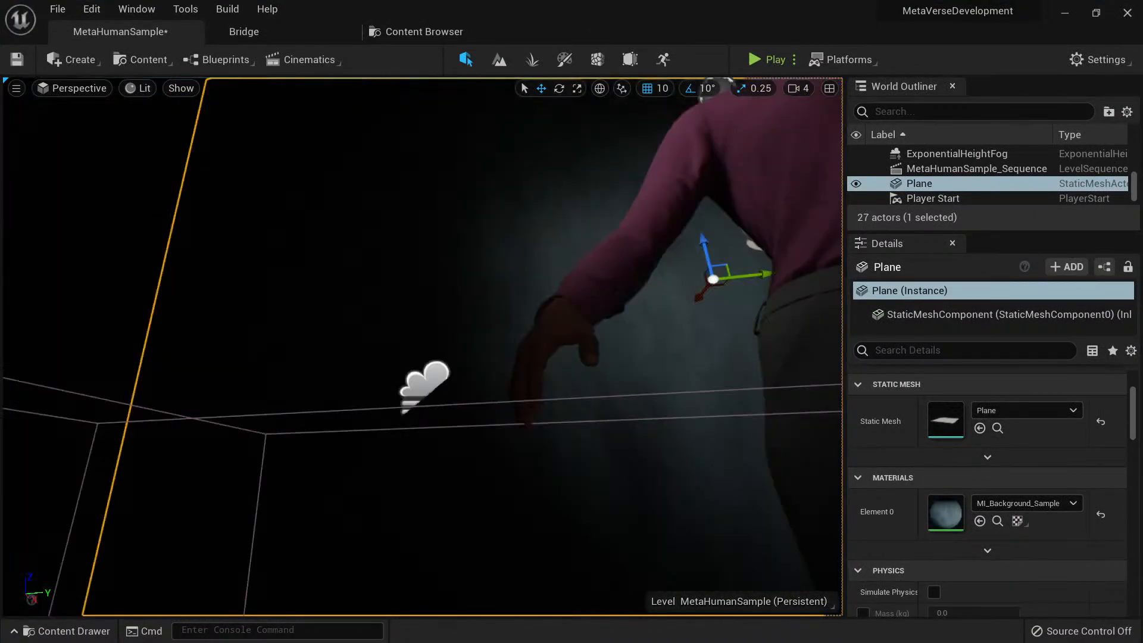
right_click_drag(478, 290, 545, 391)
key("w")
scroll(545, 392, "up", 5)
scroll(434, 430, "down", 3)
scroll(433, 430, "down", 8)
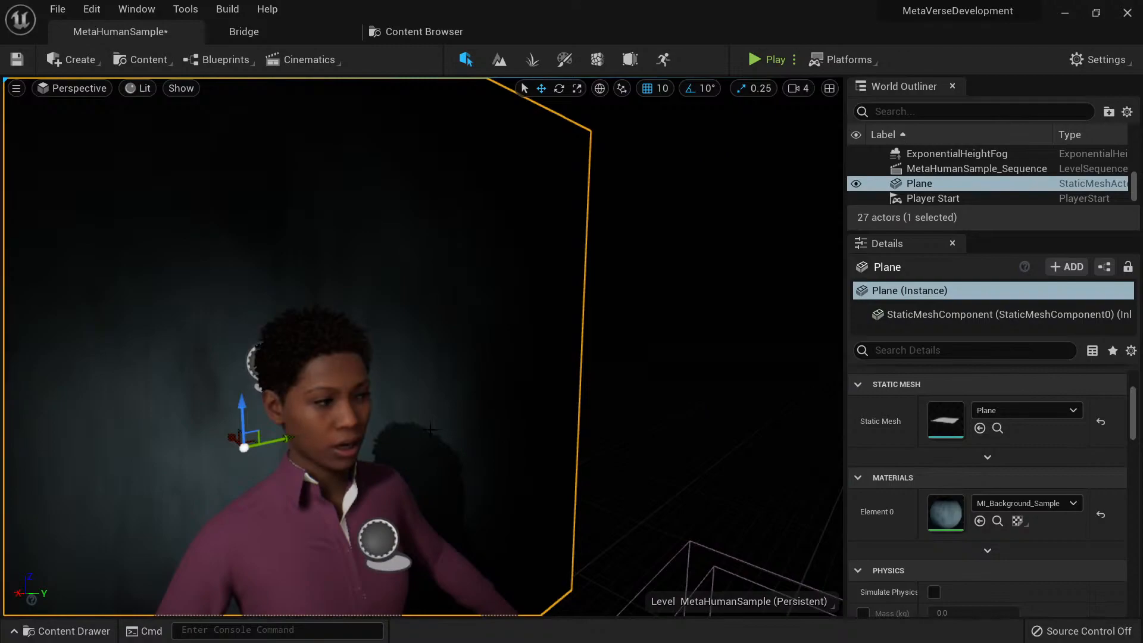
right_click_drag(434, 430, 395, 443)
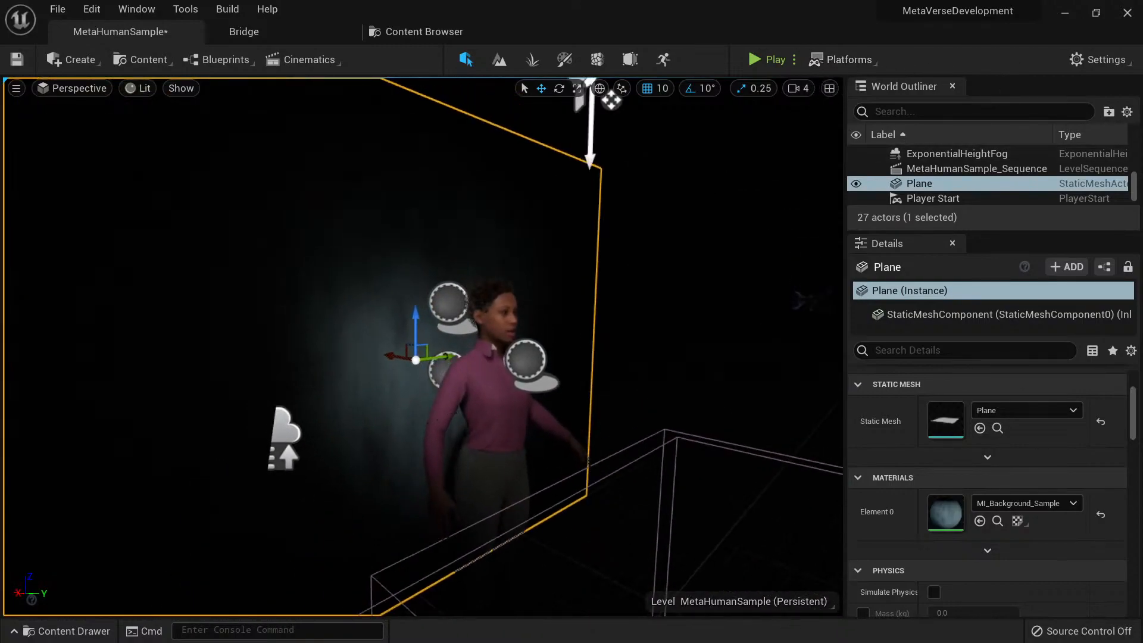
Step: Close the MetaVerseDevelopment project without saving the MetaHumanSample level, and close the media player
left_click(1127, 12)
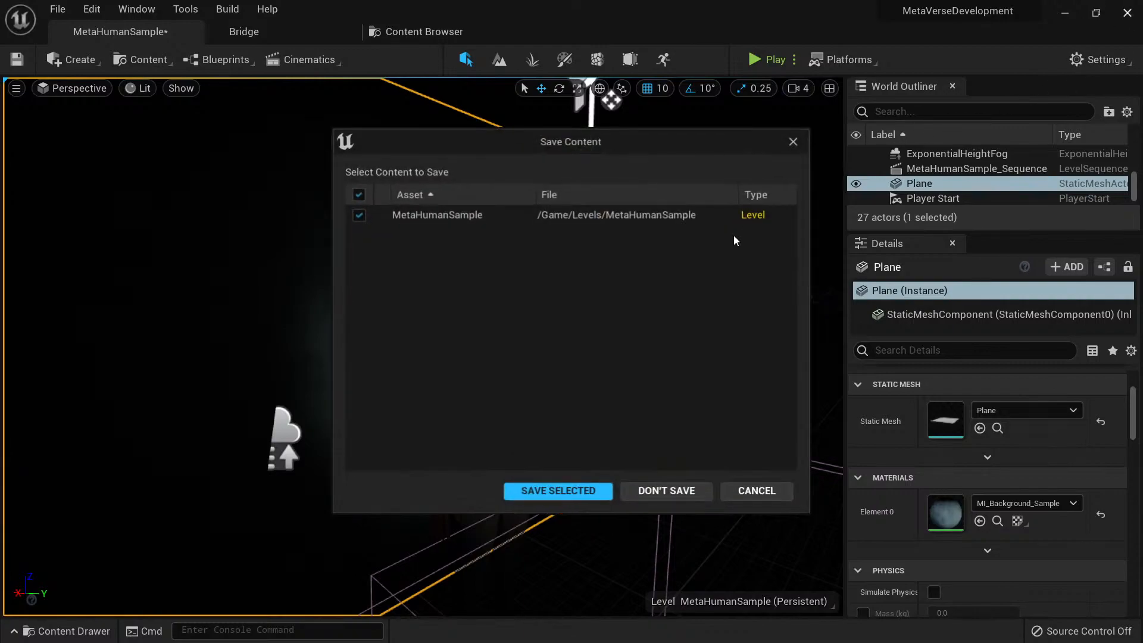
left_click(667, 492)
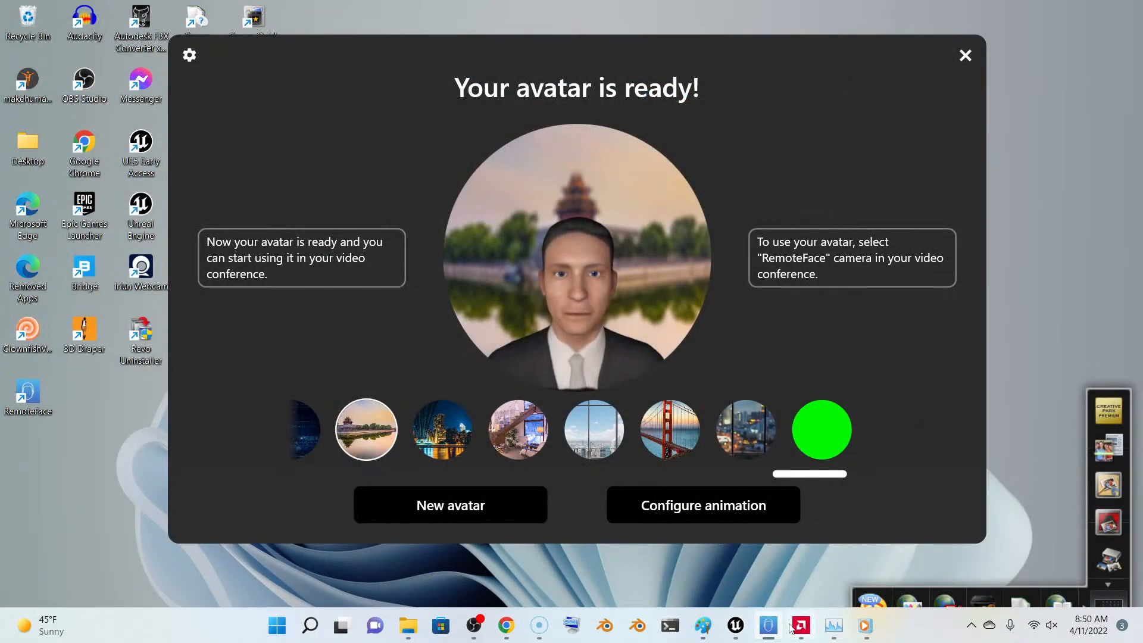
left_click(864, 569)
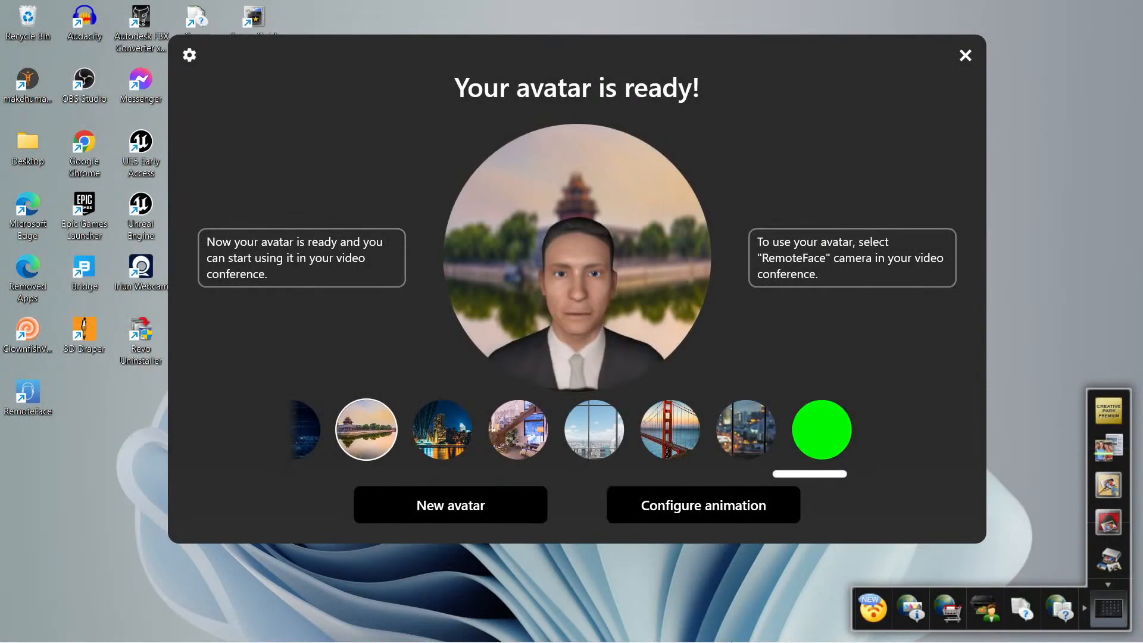
Step: Close the second, non-streaming OBS window, check the streaming OBS session, and minimize it
mouse_move(827, 630)
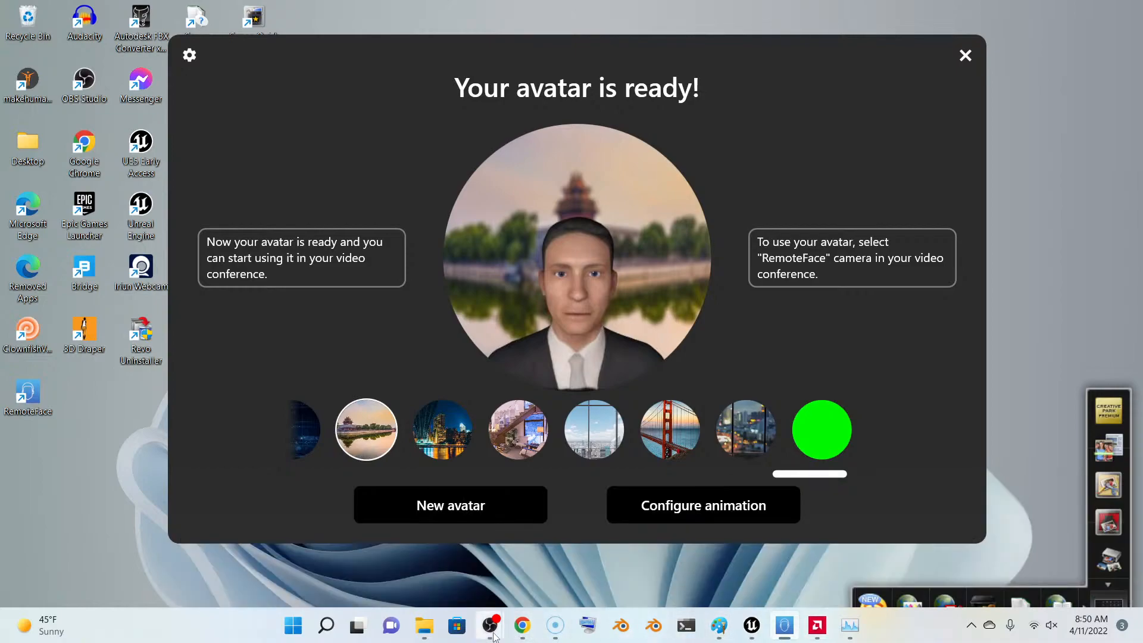
mouse_move(493, 635)
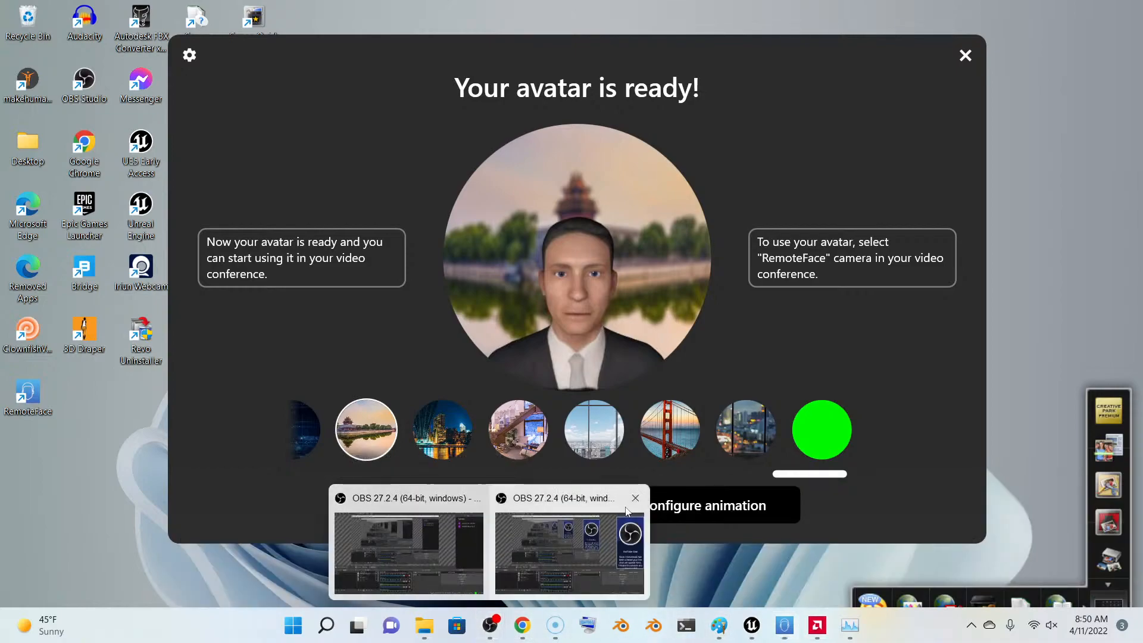
mouse_move(627, 511)
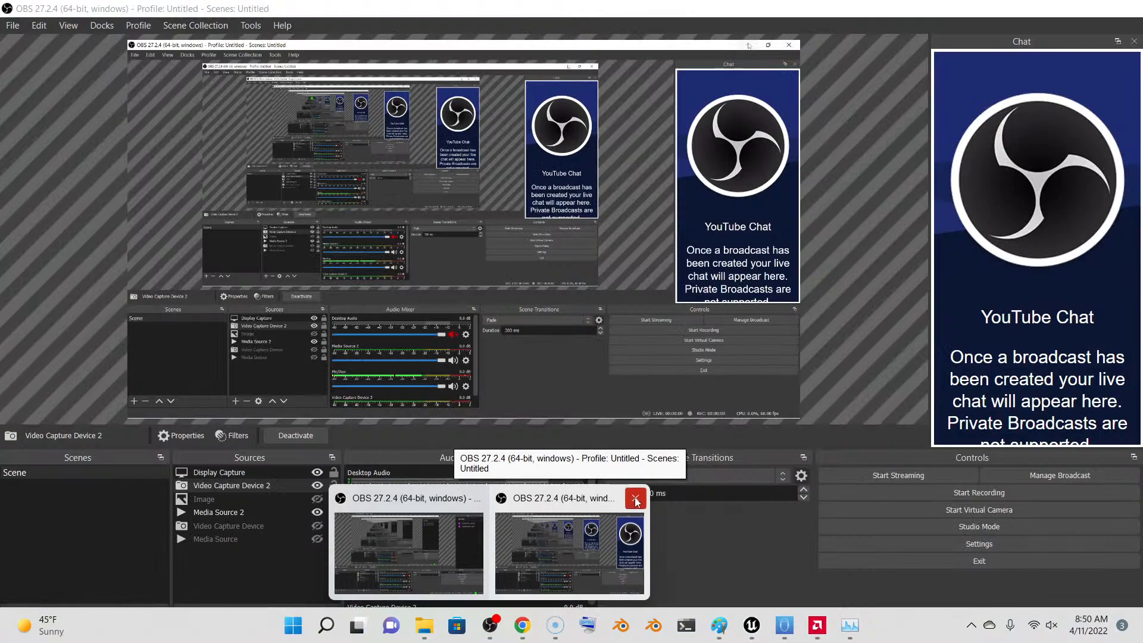
left_click(636, 500)
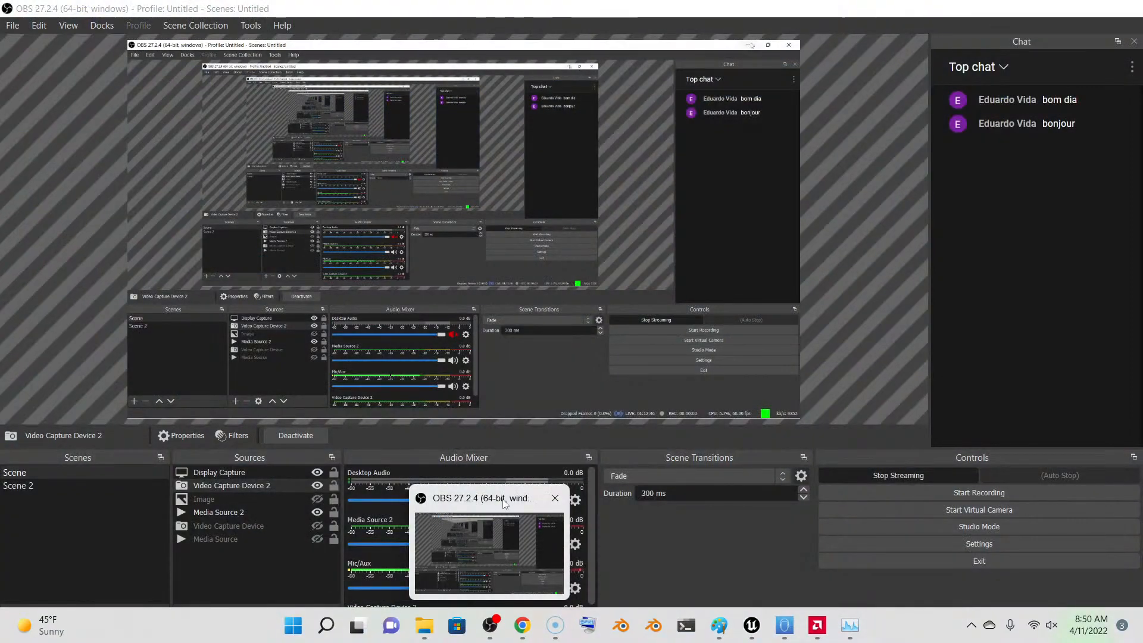
left_click(507, 503)
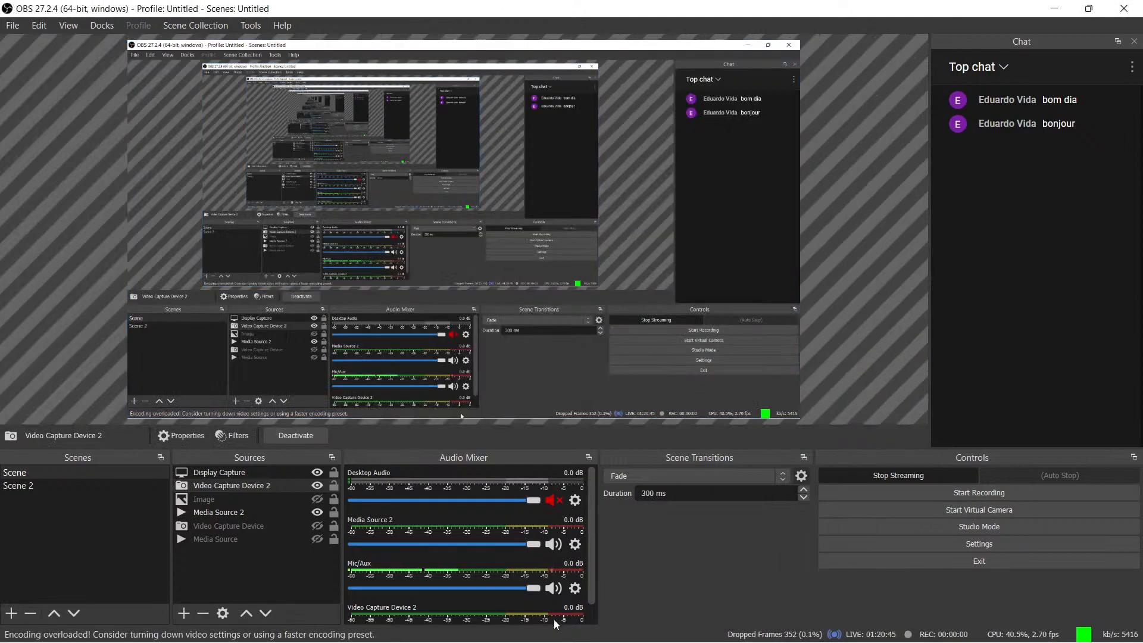
left_click(1055, 9)
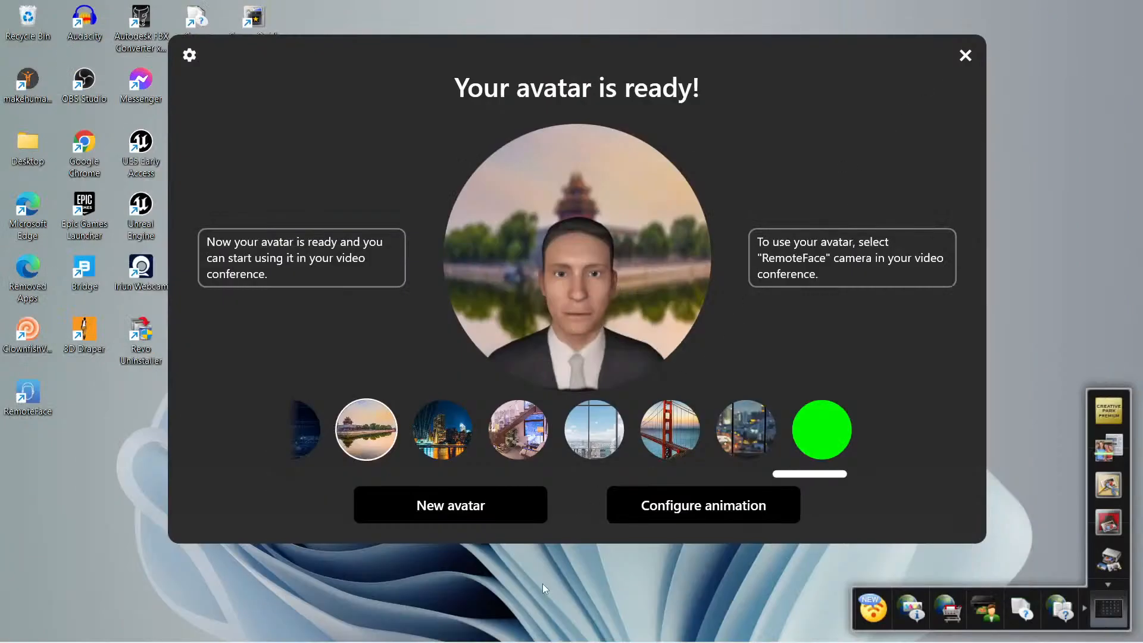
Step: Switch back to the Man project in Unreal Editor, save all its changes and close it
mouse_move(658, 637)
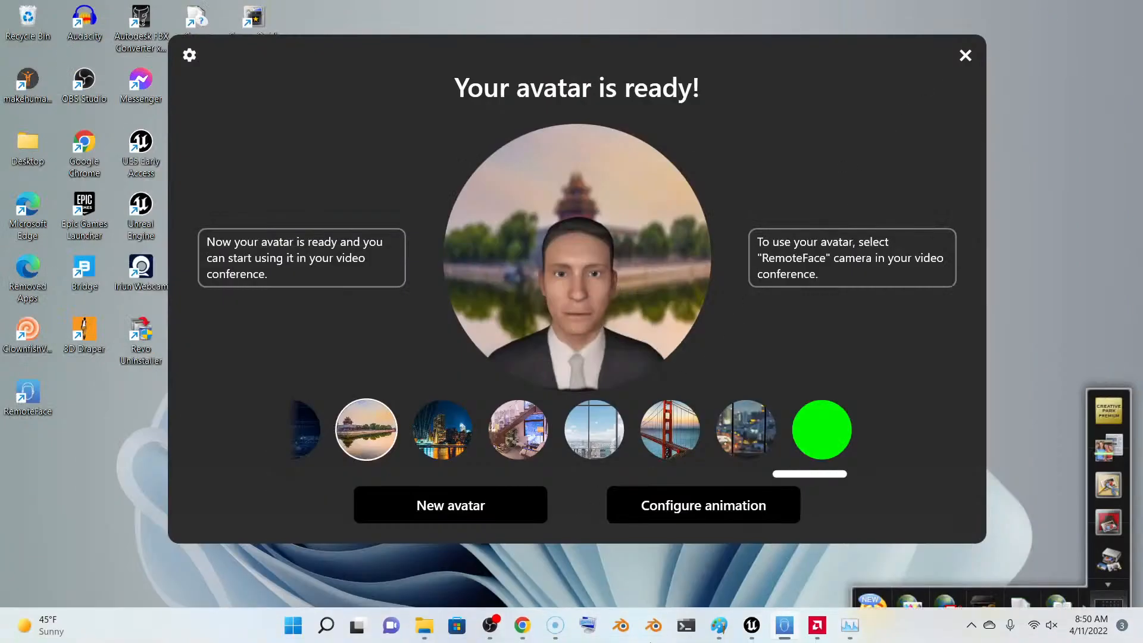
left_click(752, 626)
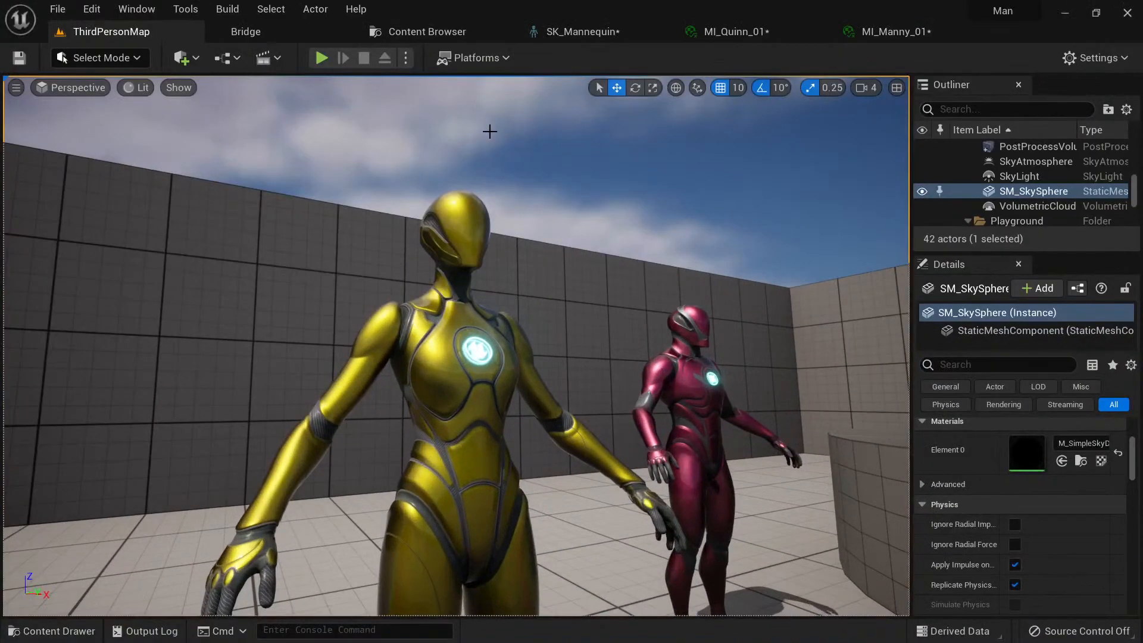
left_click(57, 9)
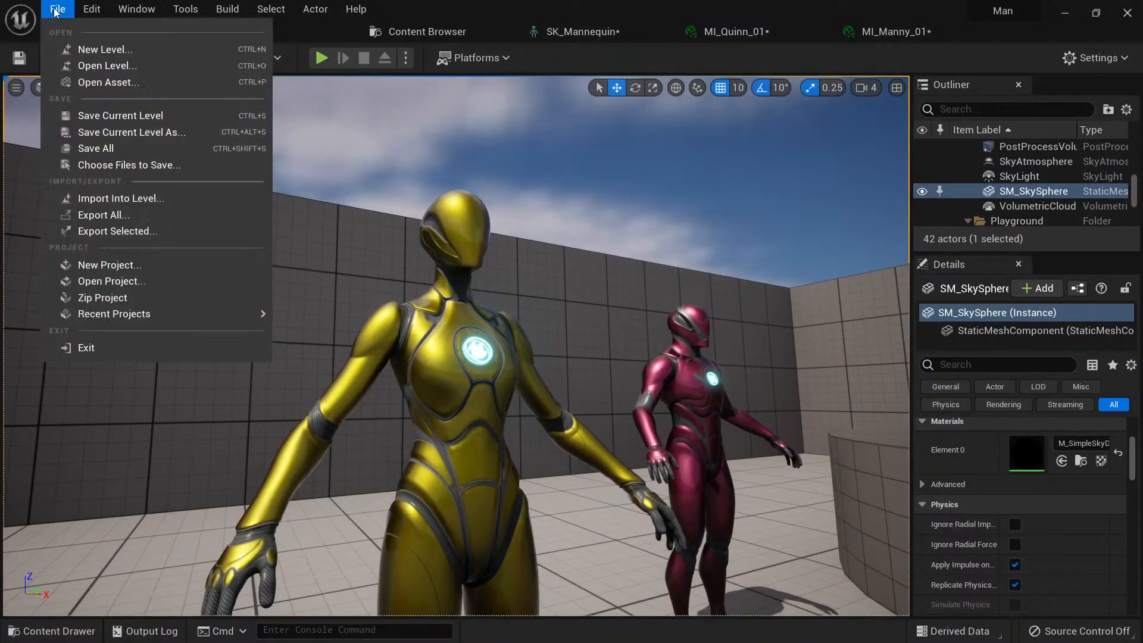
left_click(109, 148)
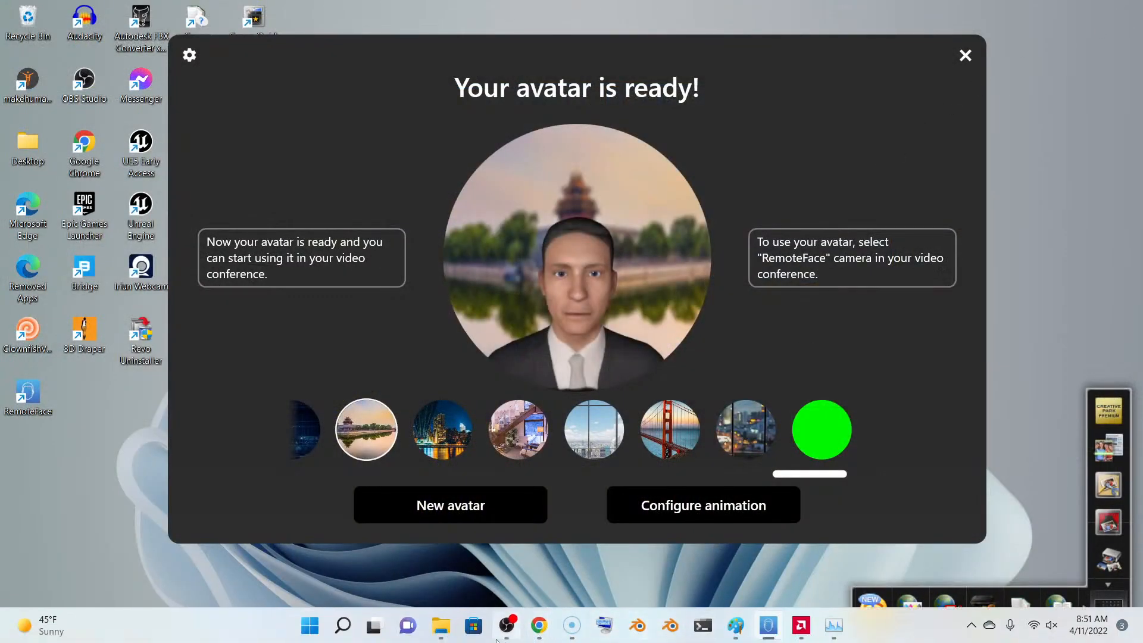
Step: Bring up the Epic Games Launcher window and close it
mouse_move(441, 631)
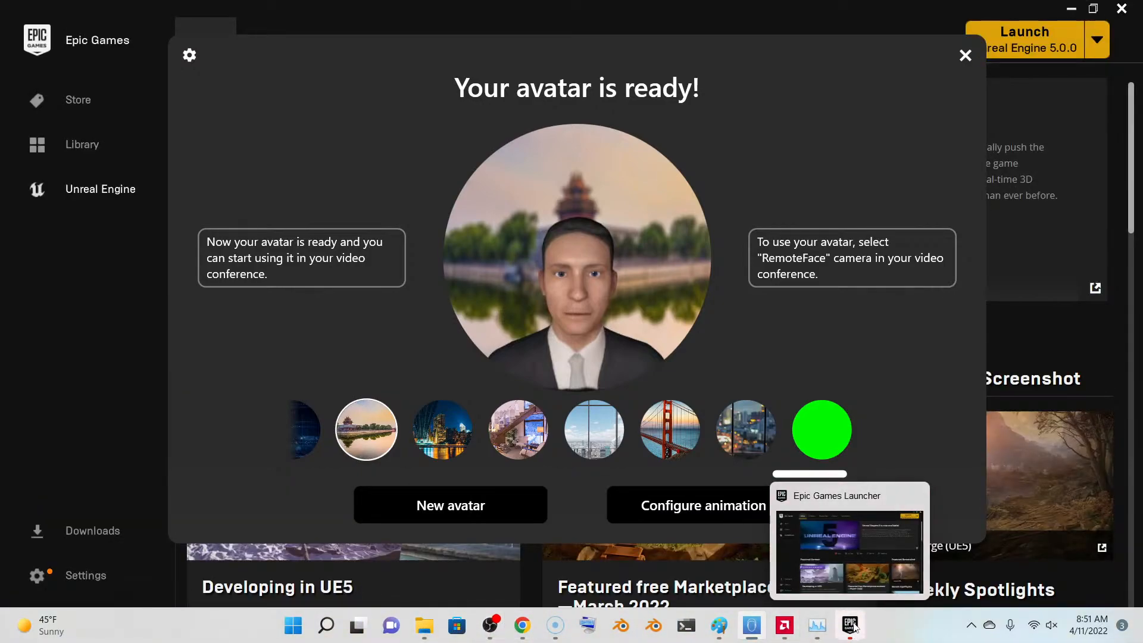
left_click(1094, 11)
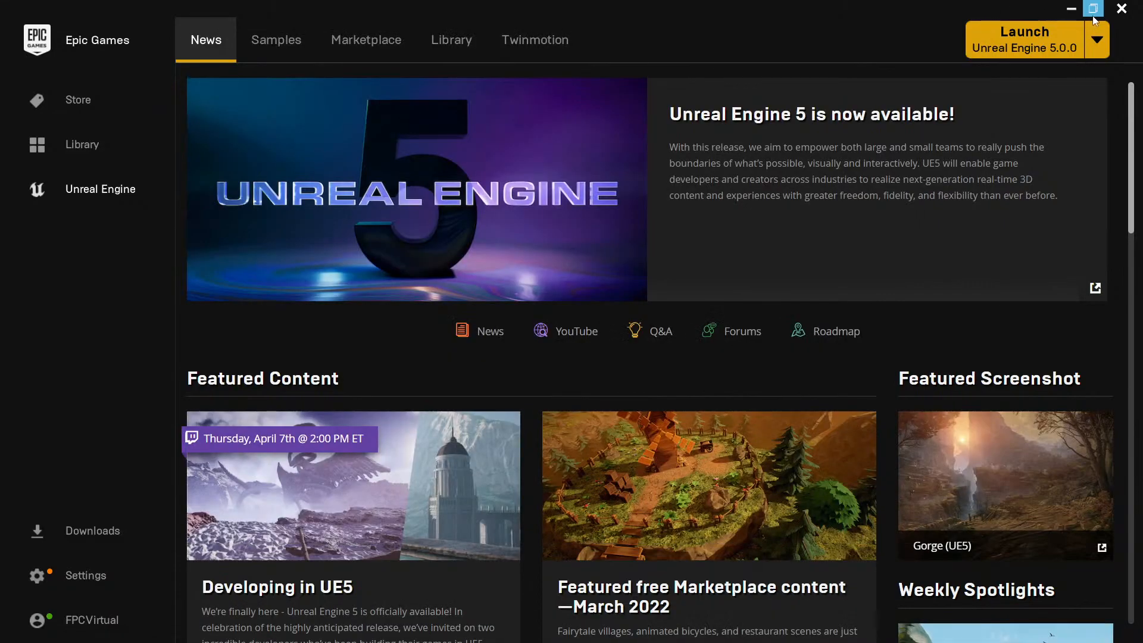
left_click(1125, 14)
mouse_move(702, 625)
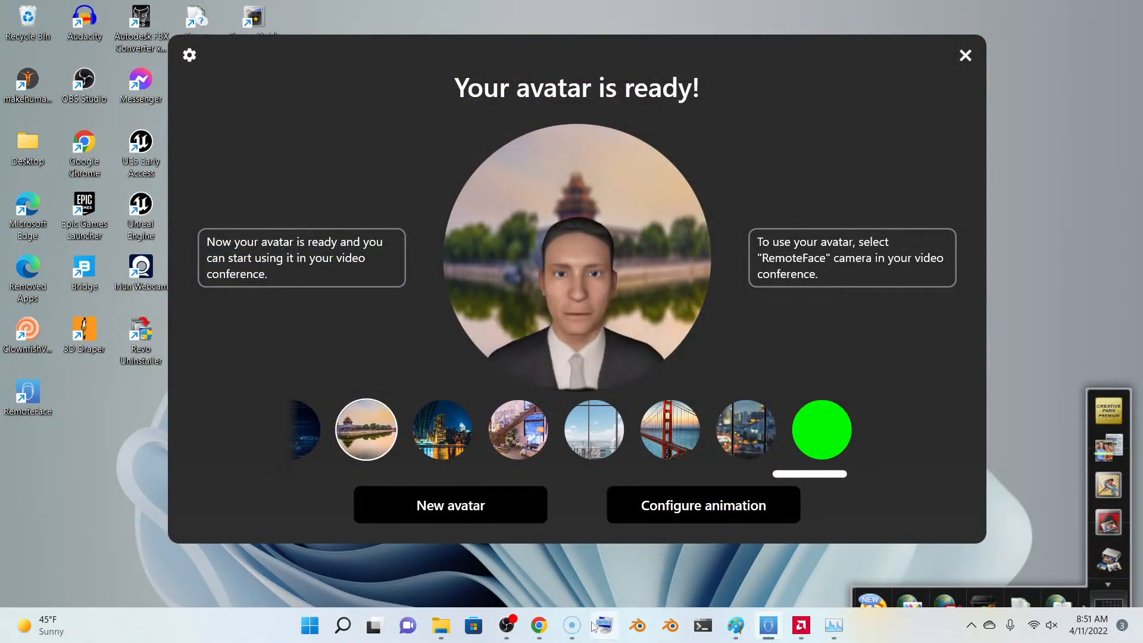
Step: Start Blender 3.2.0 Alpha and open the recent file Pres.blend
left_click(638, 627)
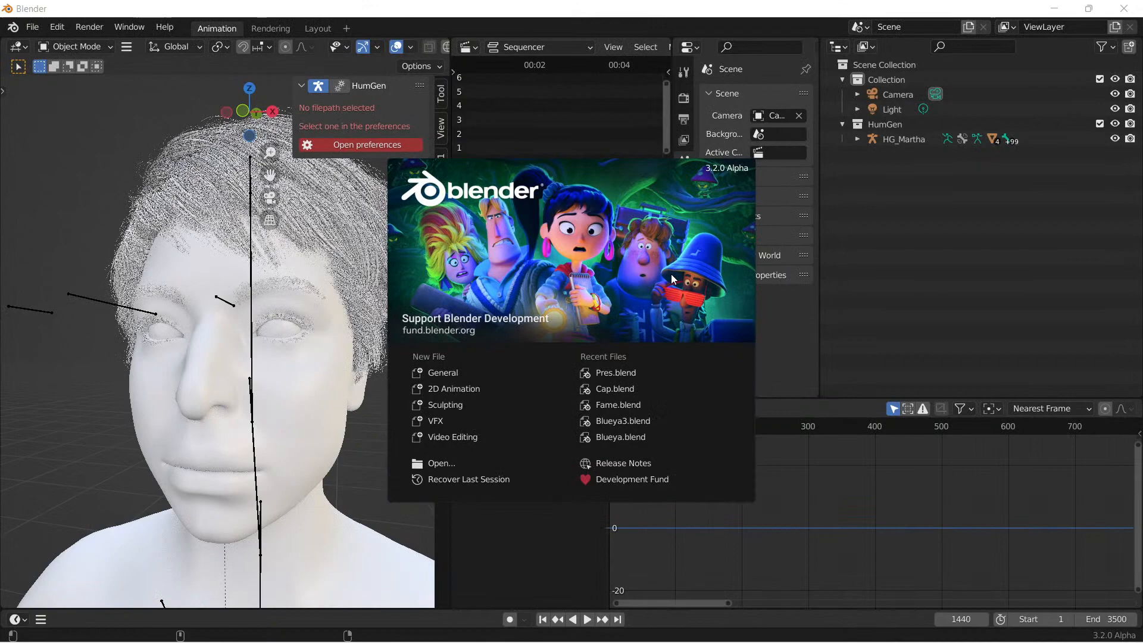
left_click(612, 373)
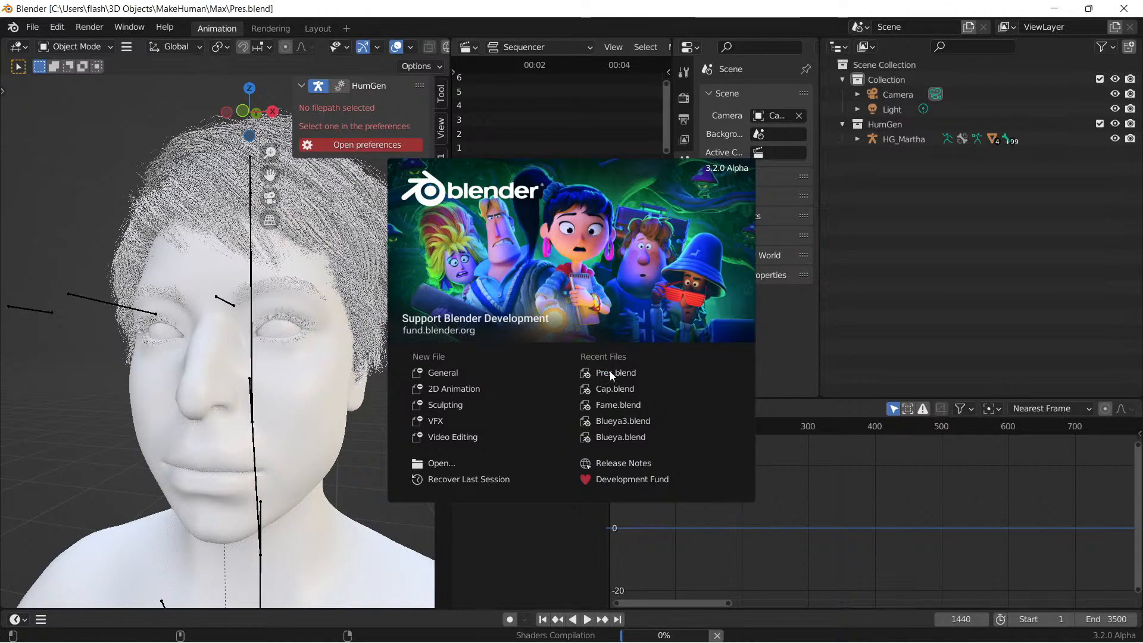
scroll(692, 345, "down", 5)
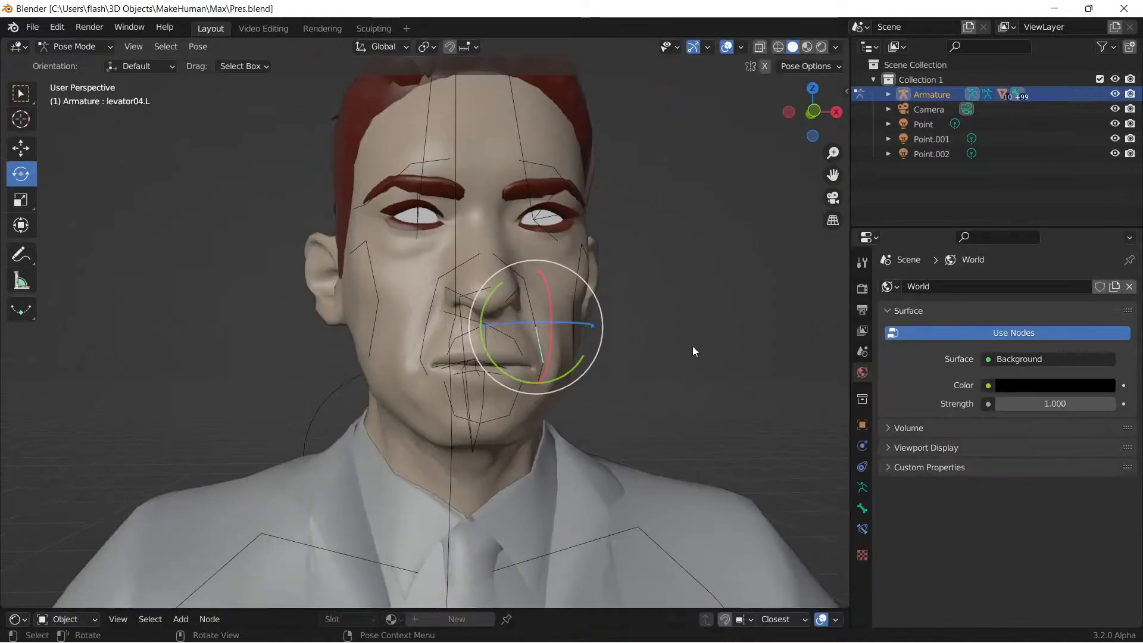
Step: Rotate the levator04.L cheek bone of the suited character's armature in Pose Mode
mouse_move(676, 347)
middle_mouse_down()
mouse_move(662, 348)
mouse_move(720, 356)
mouse_move(613, 356)
mouse_move(541, 392)
mouse_move(581, 309)
mouse_move(690, 327)
mouse_move(720, 358)
mouse_move(662, 350)
middle_mouse_up()
scroll(662, 350, "up", 2)
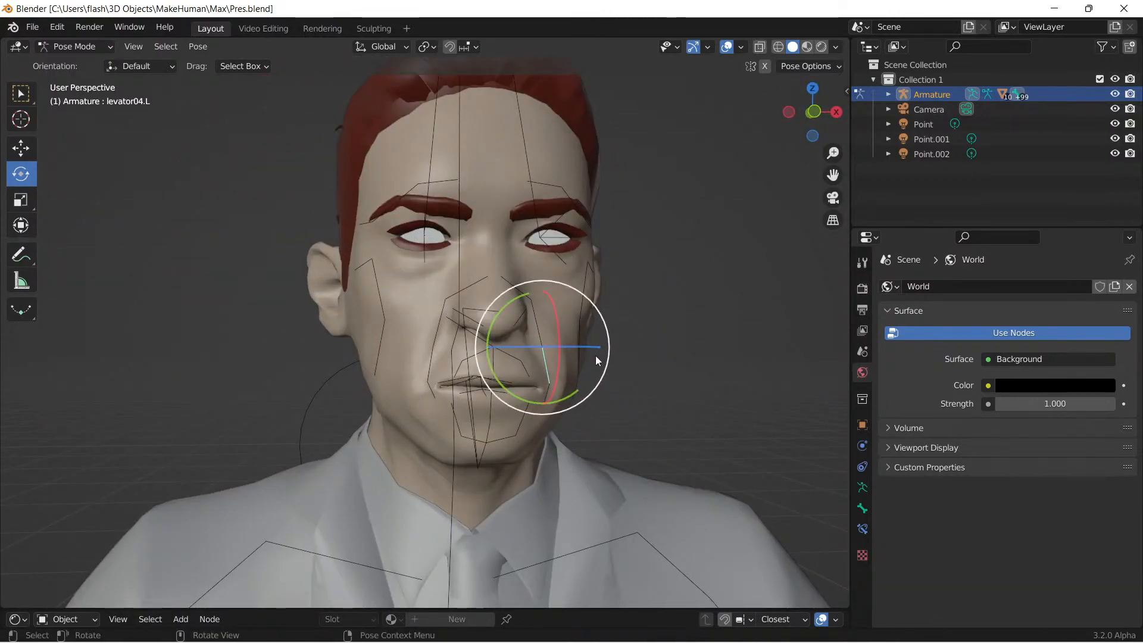
left_click_drag(558, 329, 565, 299)
middle_click_drag(592, 365, 667, 359)
mouse_move(674, 349)
left_mouse_down()
mouse_move(666, 334)
mouse_move(667, 369)
left_mouse_up()
Step: Rotate the upper-lip bones oris03.L and oris03.R to raise both corners of the character's upper lip
scroll(625, 411, "up", 3)
scroll(606, 410, "up", 5)
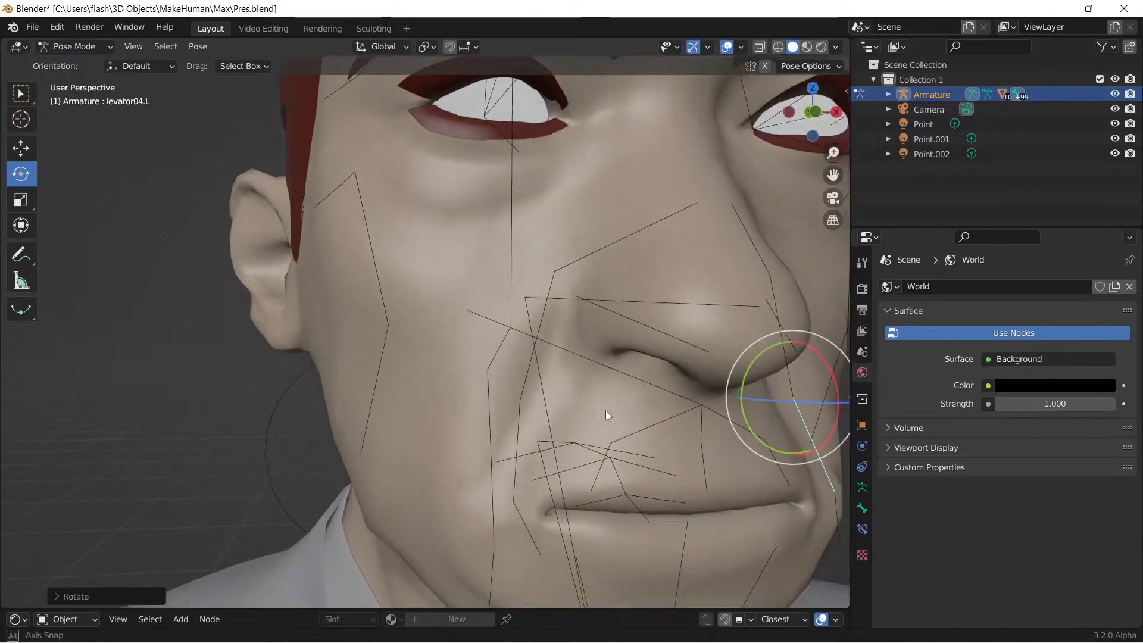
middle_click_drag(602, 383, 609, 373)
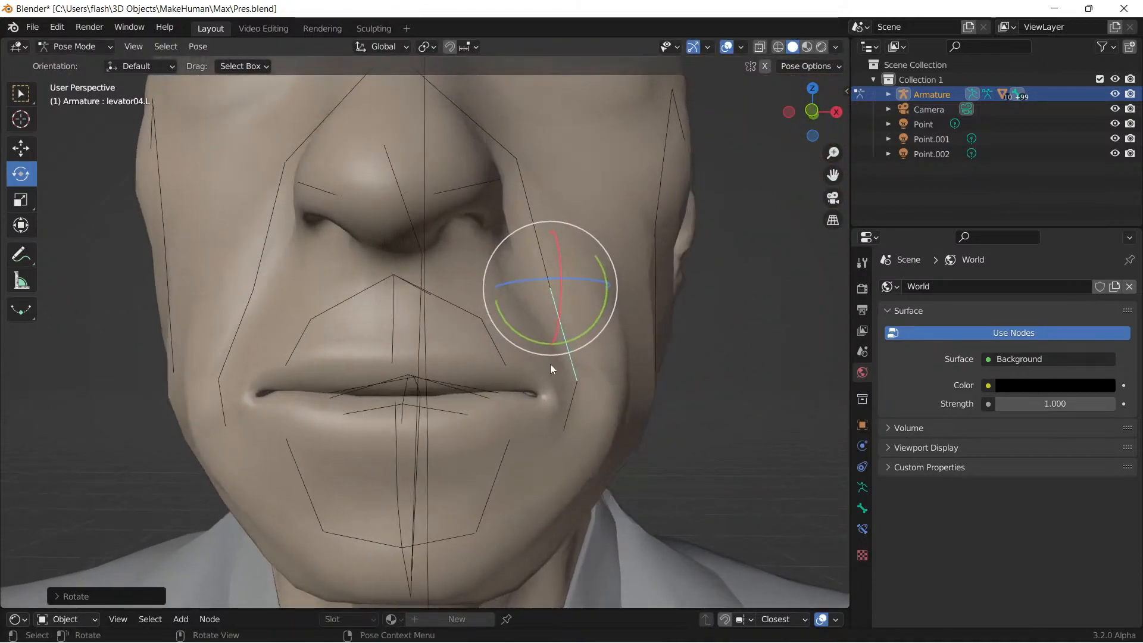
left_click(499, 355)
left_click_drag(534, 299, 537, 271)
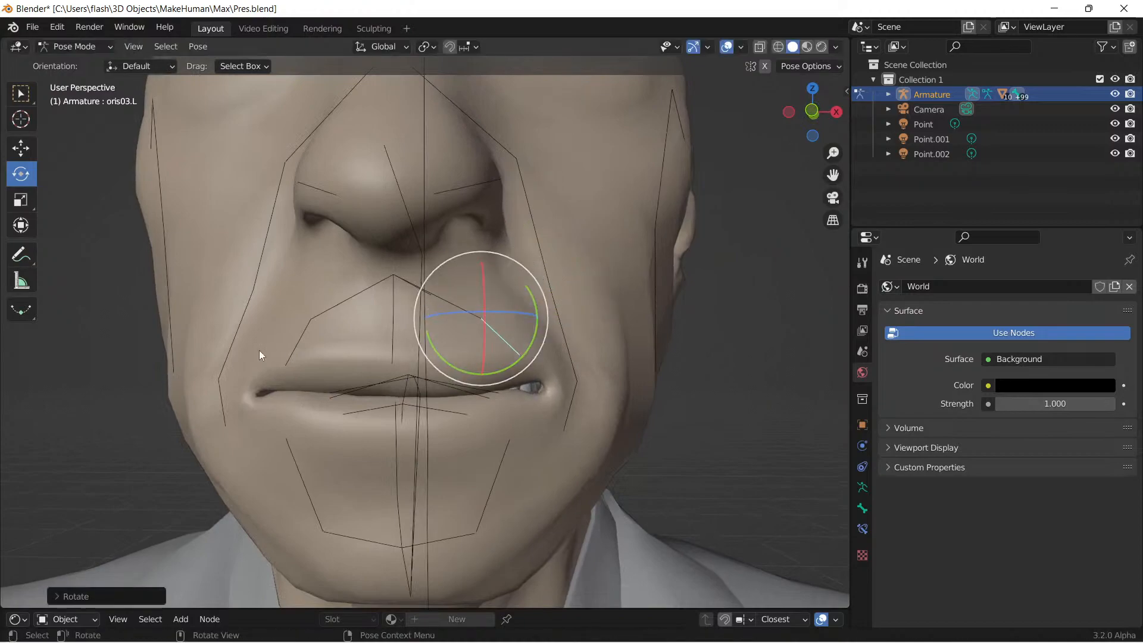
left_click(295, 346)
left_click_drag(245, 297, 250, 263)
Step: Select the lower-lip bone oris01 and rotate it slightly about the X axis
scroll(410, 436, "down", 3)
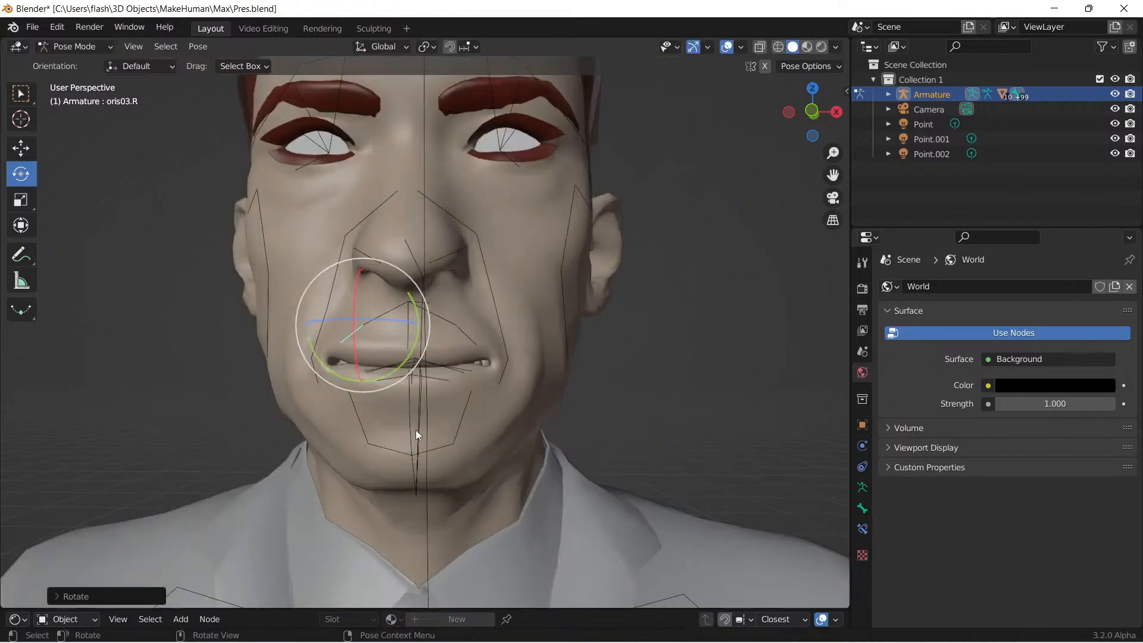
middle_click_drag(415, 430, 431, 435)
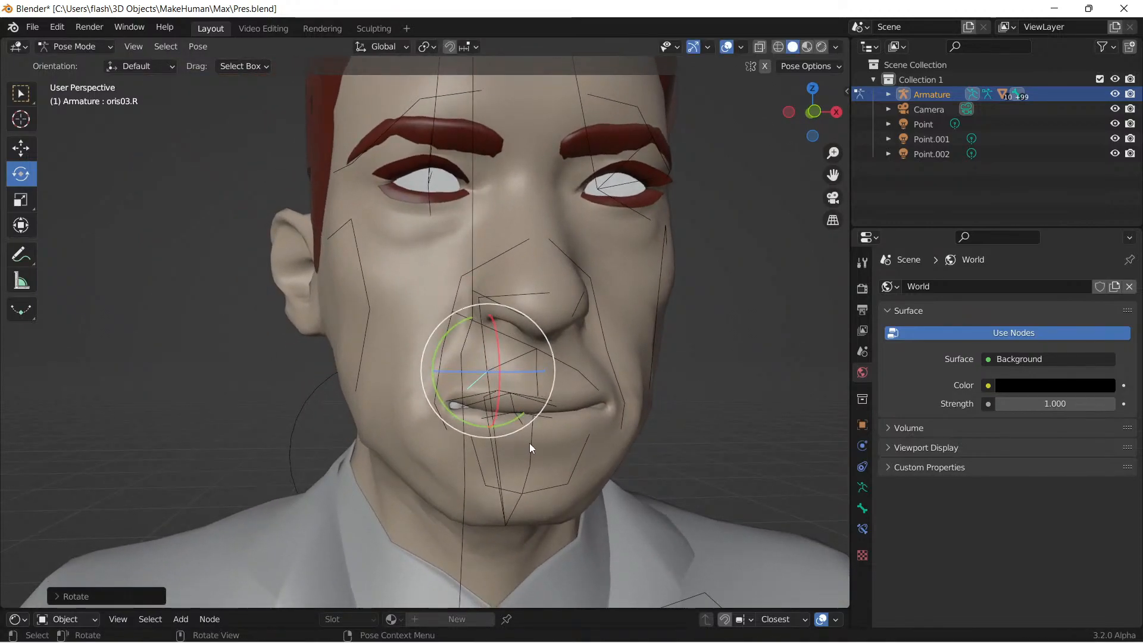
left_click(532, 442)
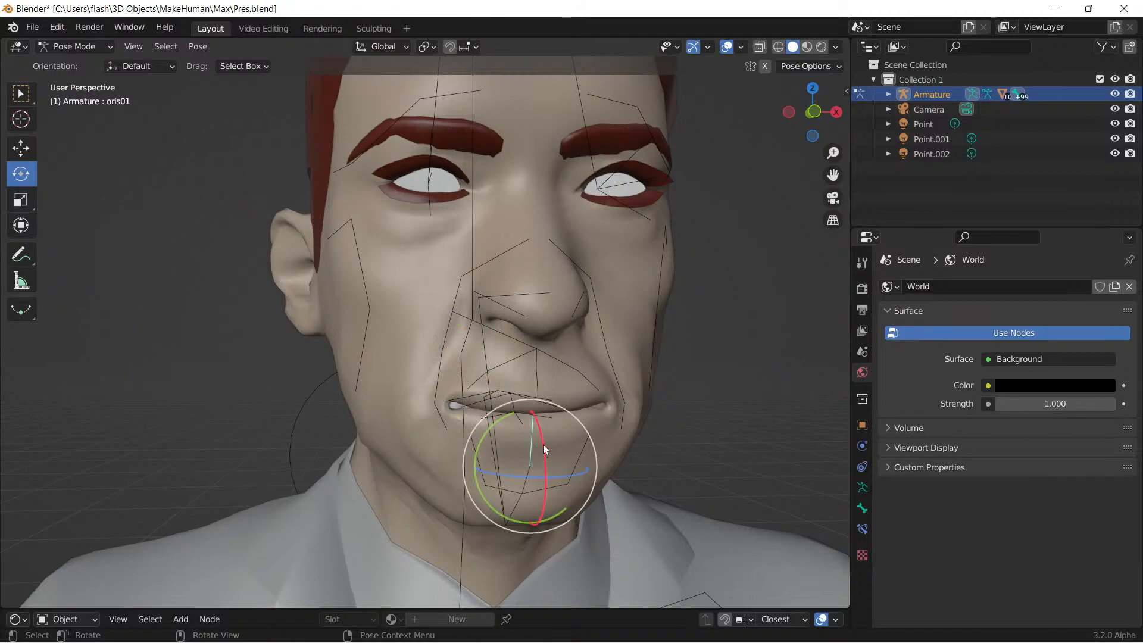
left_click_drag(543, 445, 543, 456)
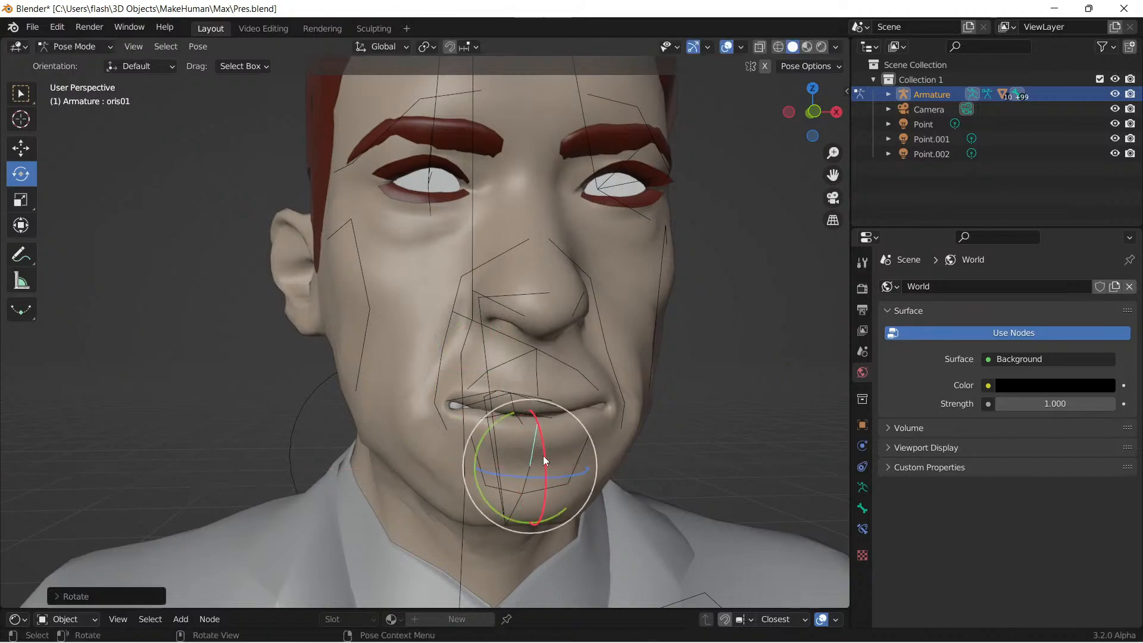
Step: Rotate the cheek bones levator04.R and levator03.R to lift that side of the character's mouth
left_click(436, 387)
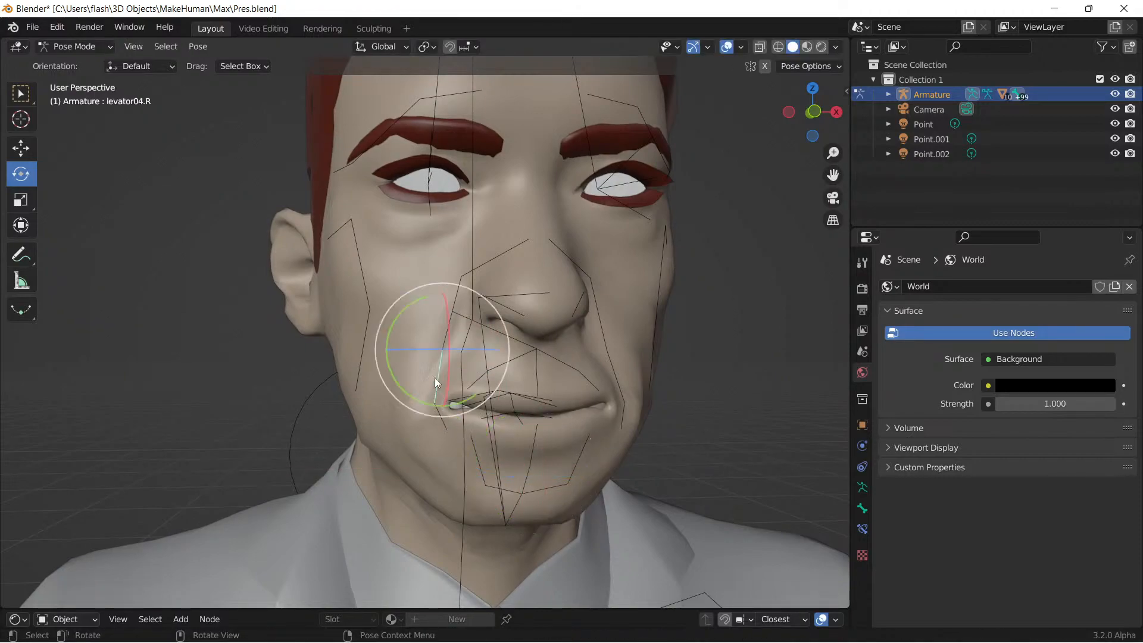
left_click_drag(402, 305, 446, 320)
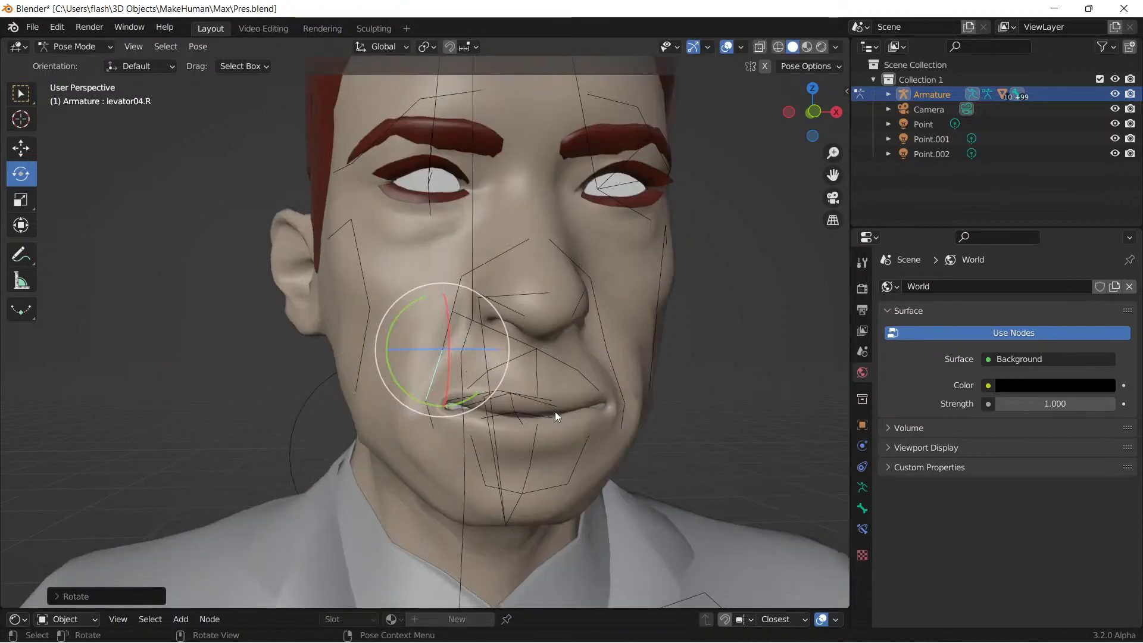
middle_click_drag(555, 412, 528, 367, "shift")
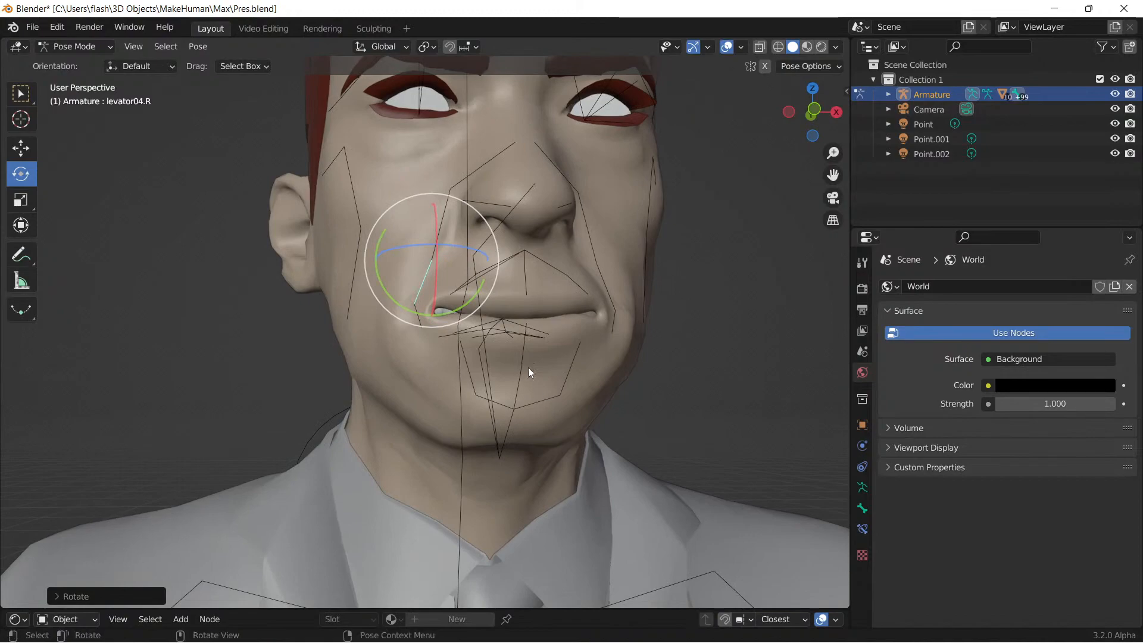
left_click(442, 213)
left_click_drag(402, 160, 455, 185)
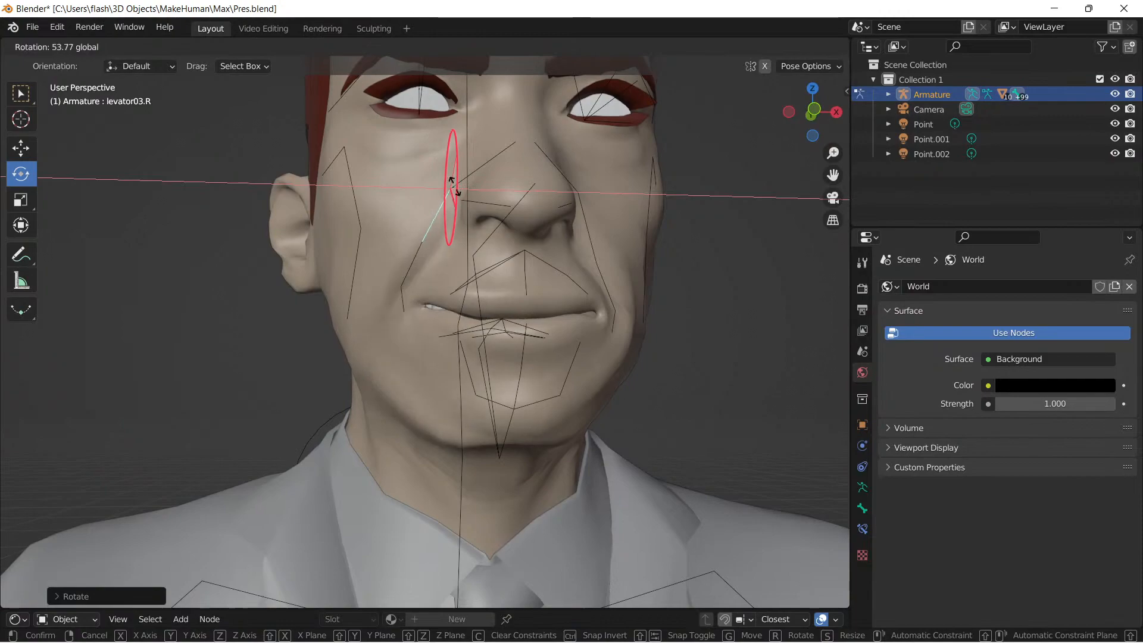
Step: Rotate the cheek bone levator03.L about the X axis to lift the opposite side of the mouth
left_click(584, 217)
left_click_drag(595, 188, 598, 195)
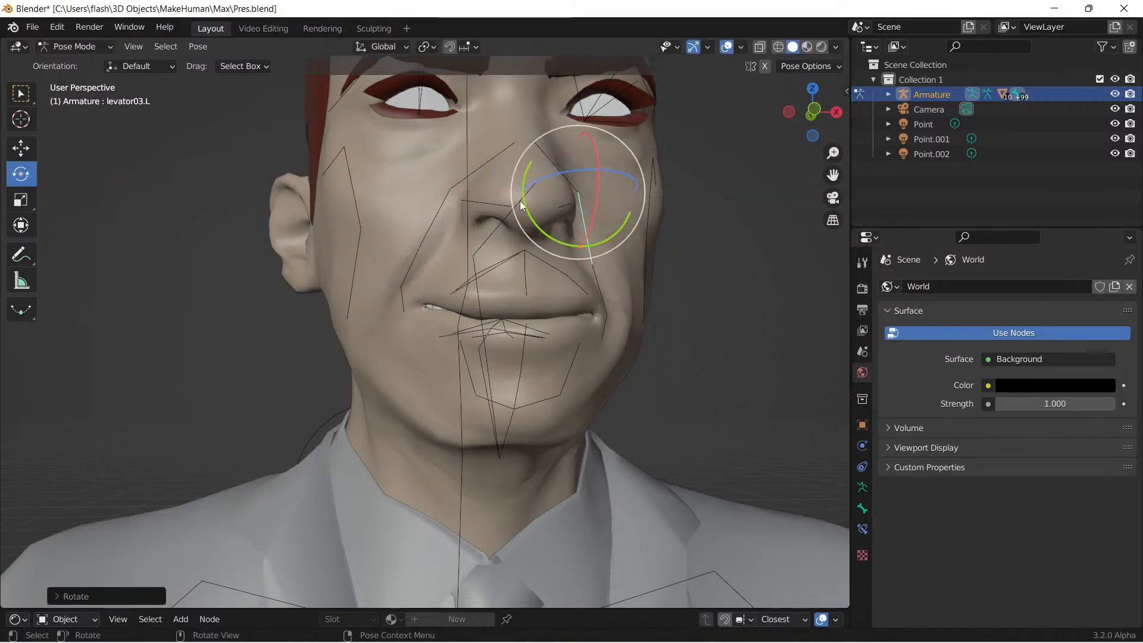
middle_click_drag(586, 213, 492, 227)
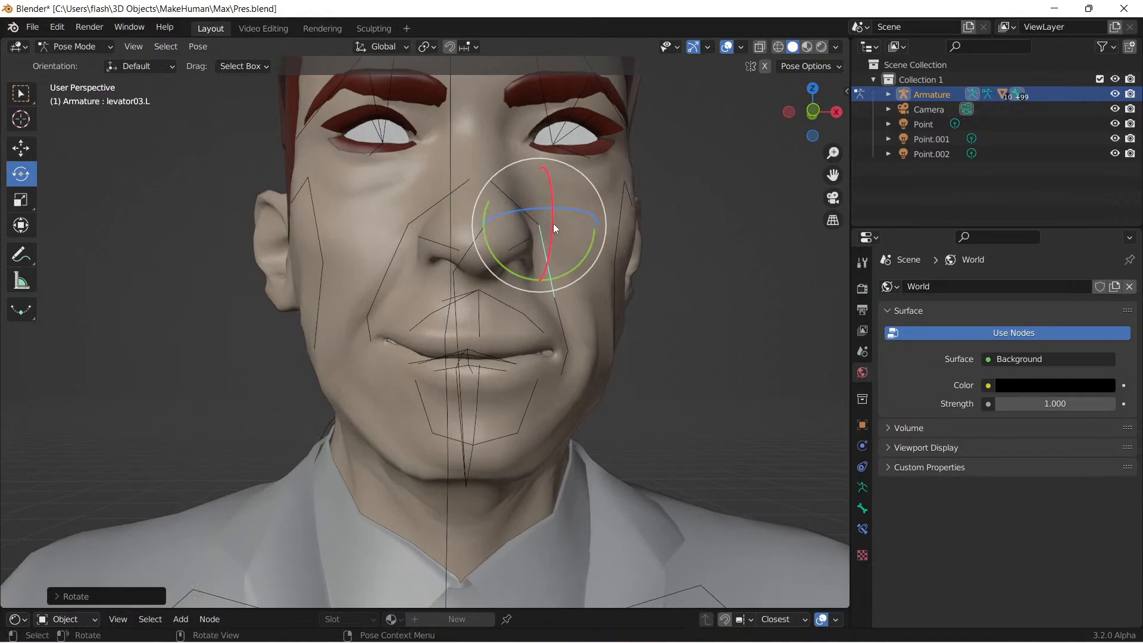
left_click_drag(552, 224, 599, 171)
middle_click_drag(597, 250, 459, 348)
Step: Rotate the lower-lip bone oris01 about the X axis and turn the lip bone oris07.R outward
left_click(446, 359)
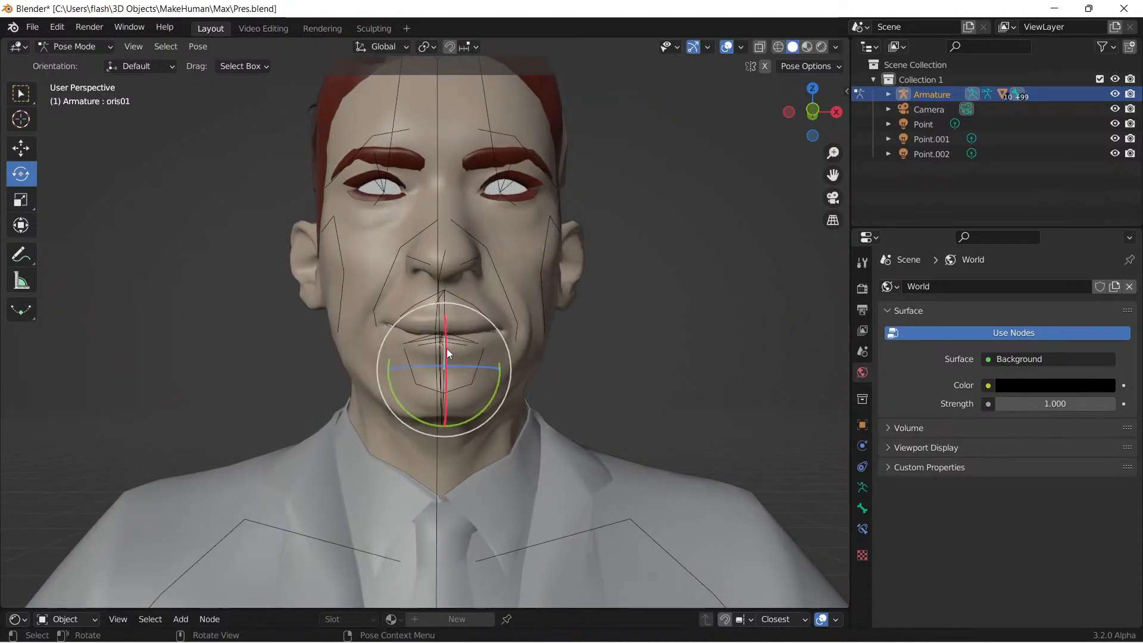
left_click_drag(447, 348, 484, 343)
left_click(484, 355)
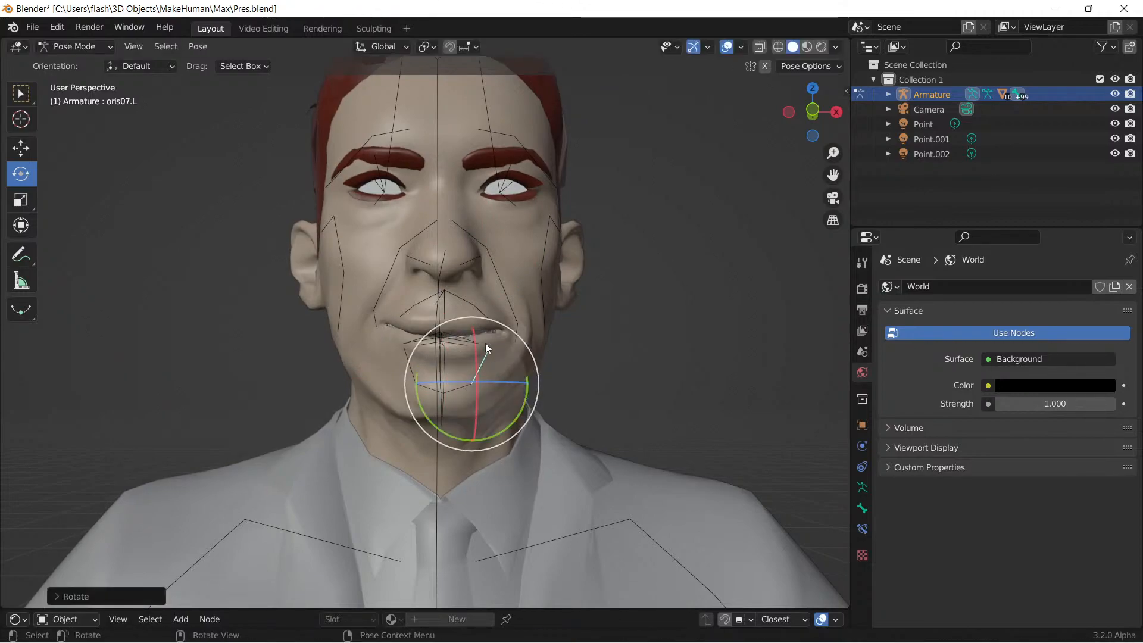
left_click(404, 340)
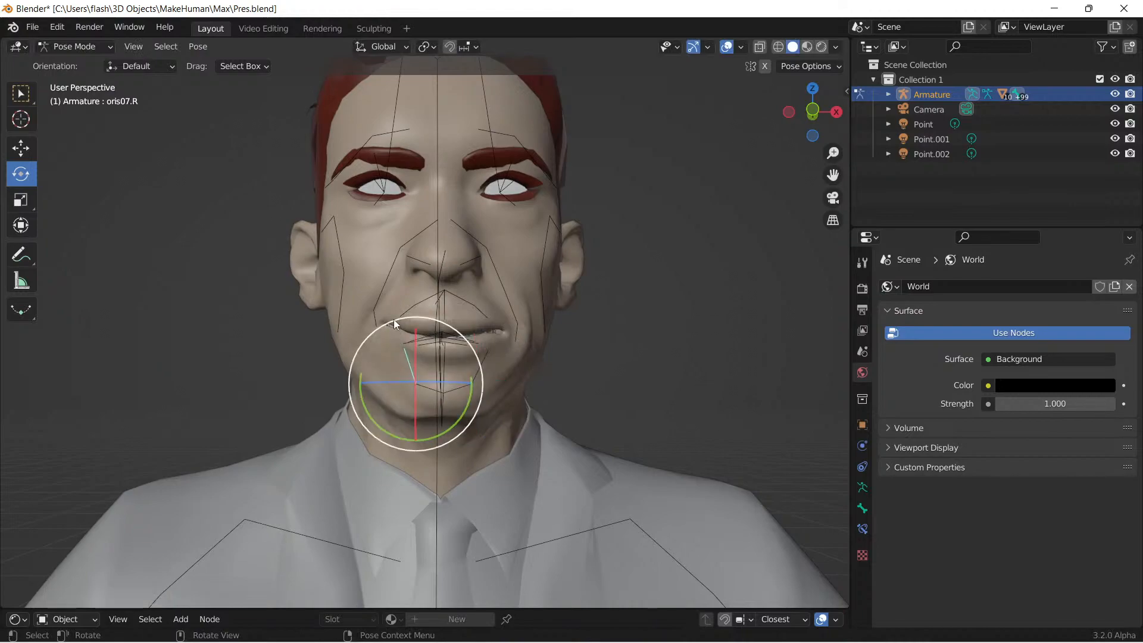
mouse_move(394, 319)
left_mouse_down()
mouse_move(364, 331)
mouse_move(375, 324)
left_mouse_up()
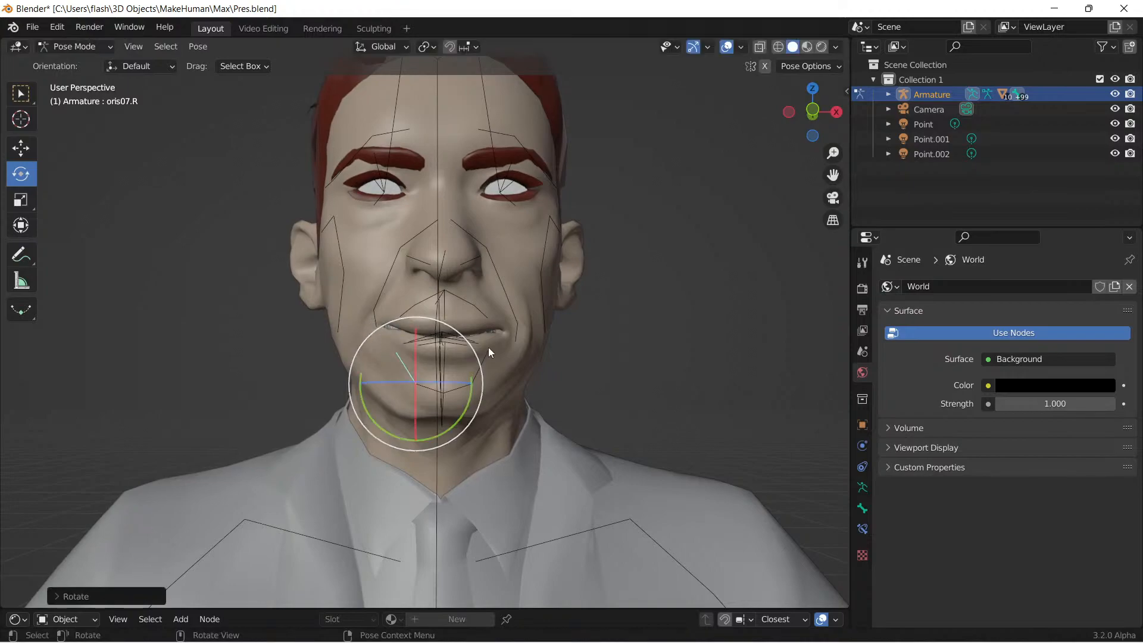
Step: Rotate the cheek bones levator05.R and levator04.R slightly to adjust that corner of the mouth
scroll(504, 352, "up", 5)
scroll(513, 352, "up", 1)
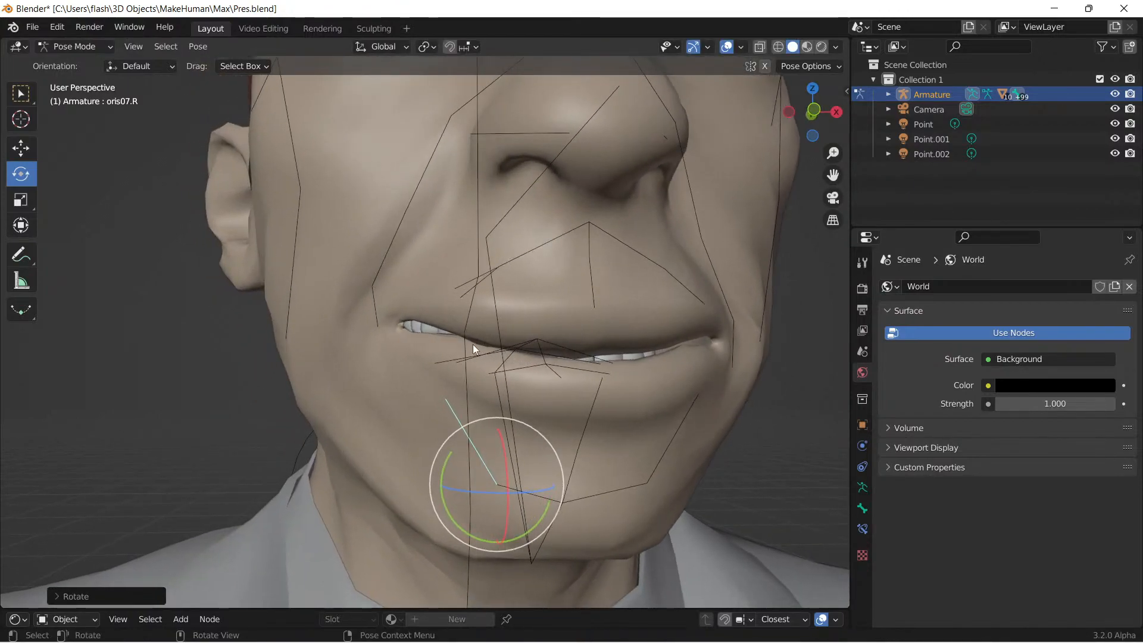
left_click(370, 304)
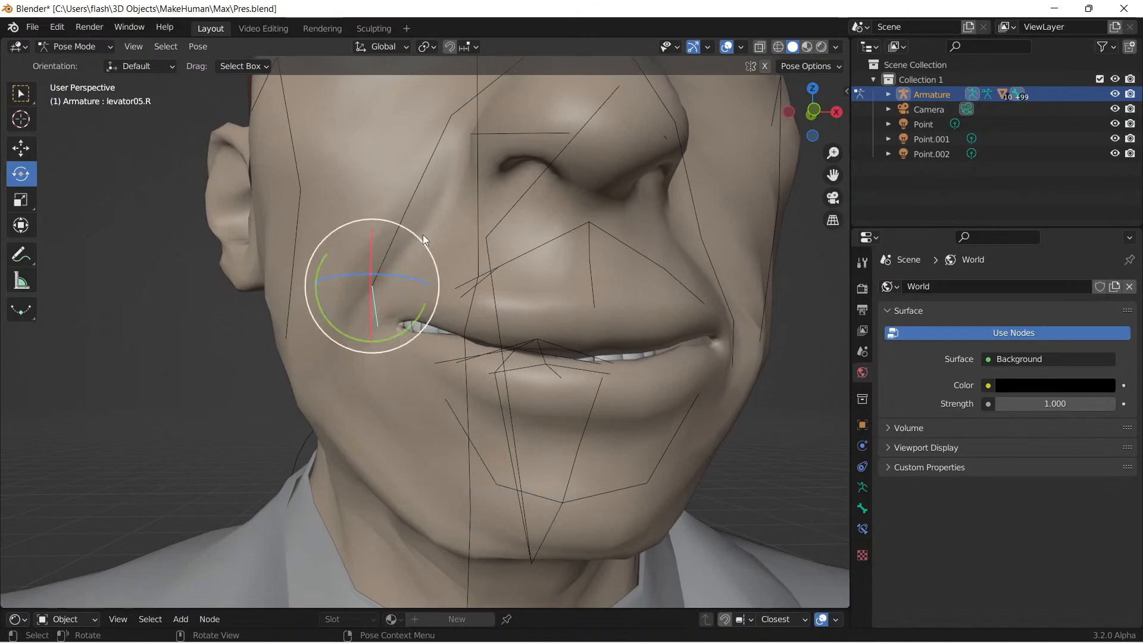
mouse_move(421, 235)
left_mouse_down()
mouse_move(401, 261)
mouse_move(410, 243)
left_mouse_up()
left_click(382, 258)
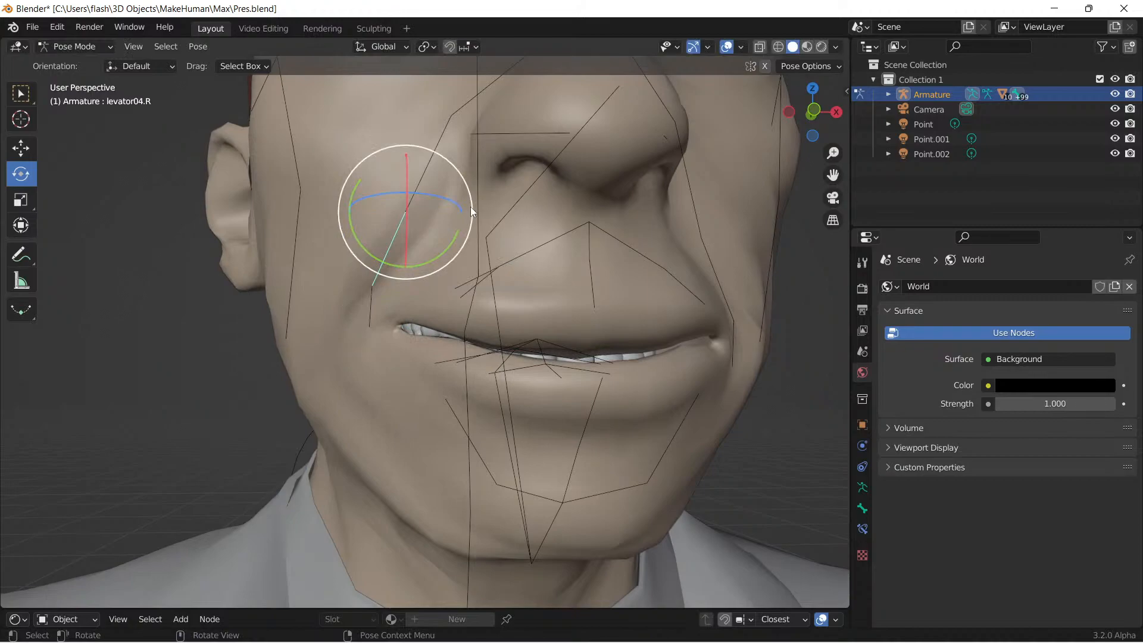
mouse_move(473, 212)
left_mouse_down()
mouse_move(472, 192)
mouse_move(470, 201)
left_mouse_up()
scroll(453, 313, "down", 3)
middle_click_drag(463, 320, 480, 348)
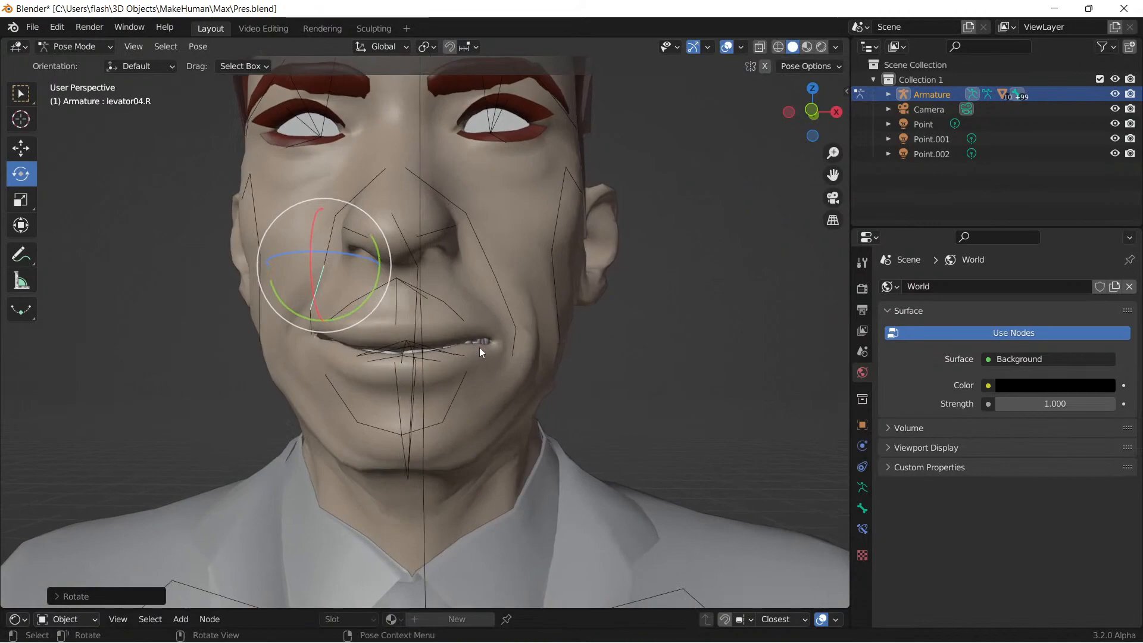
Step: Rotate the cheek bones levator04.L and levator05.L to adjust the matching corner of the mouth
left_click(511, 318)
left_click_drag(546, 237, 520, 331)
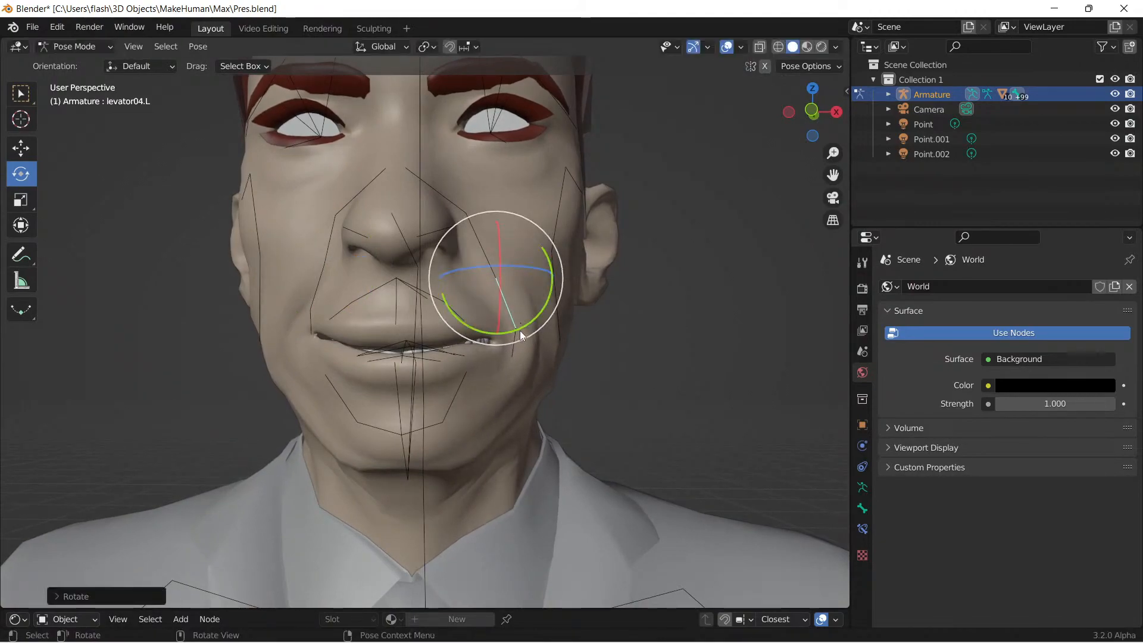
left_click(512, 336)
left_click_drag(572, 292, 526, 295)
scroll(454, 331, "down", 3)
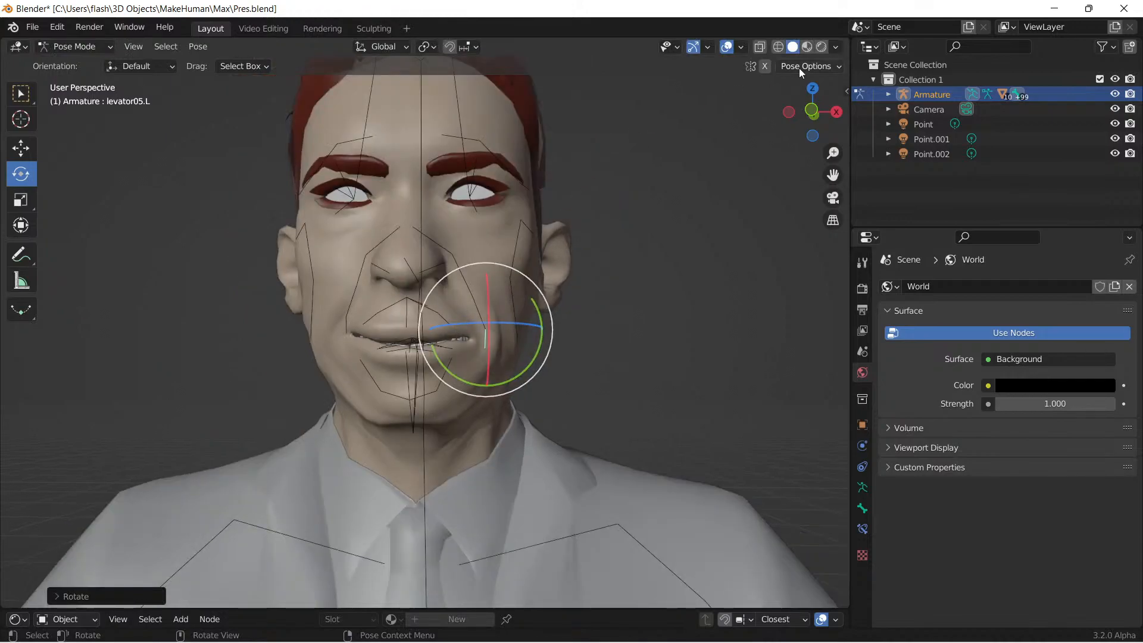
Step: Switch the viewport to rendered shading and rotate the jaw bone about the X axis to close the character's mouth
left_click(821, 47)
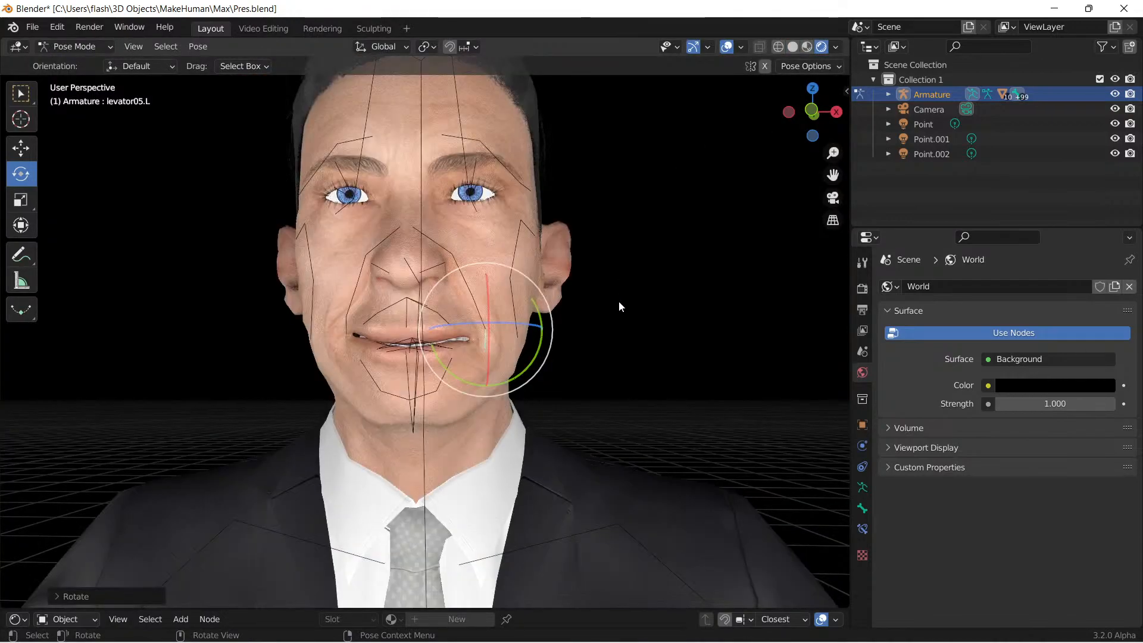
middle_click_drag(616, 325, 628, 338)
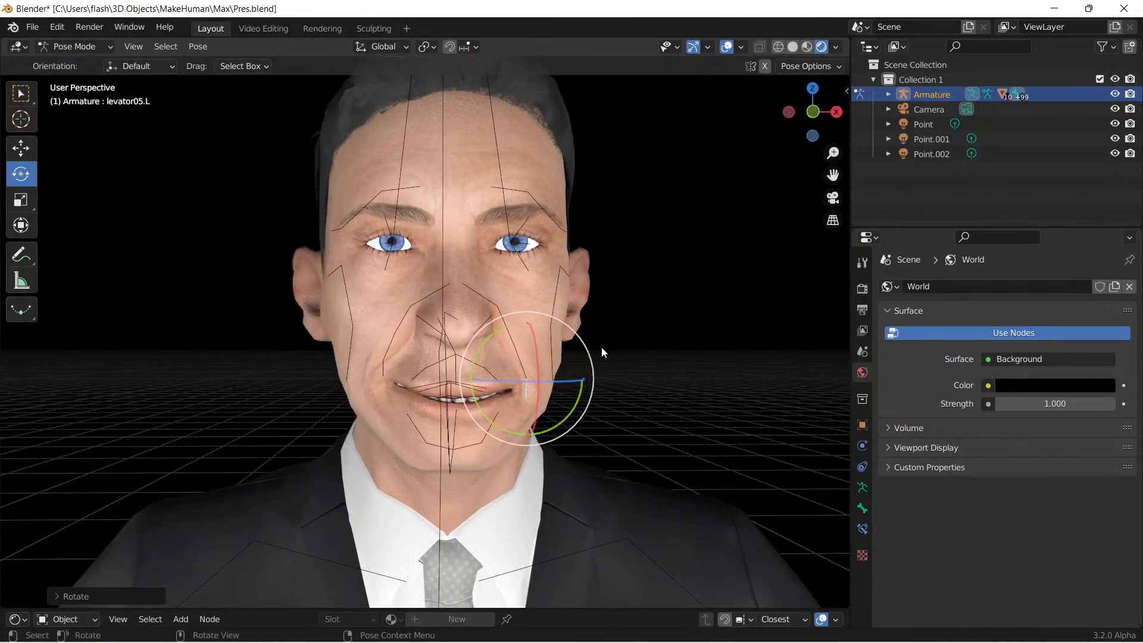
left_click(449, 456)
left_click_drag(451, 456, 479, 452)
middle_click_drag(480, 451, 514, 443)
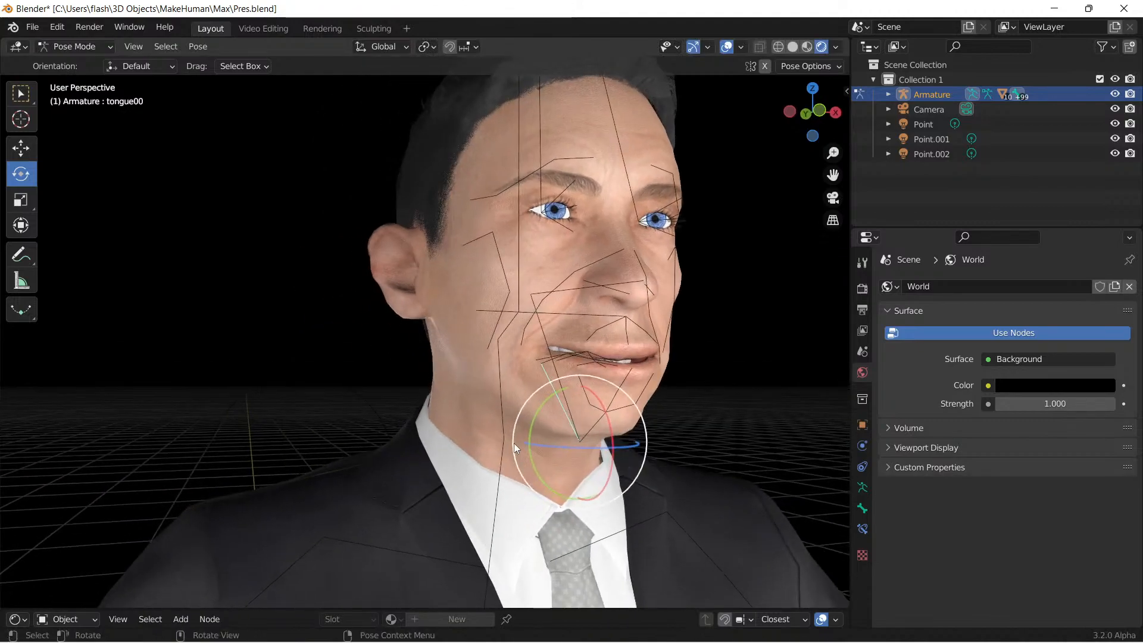
left_click(573, 399)
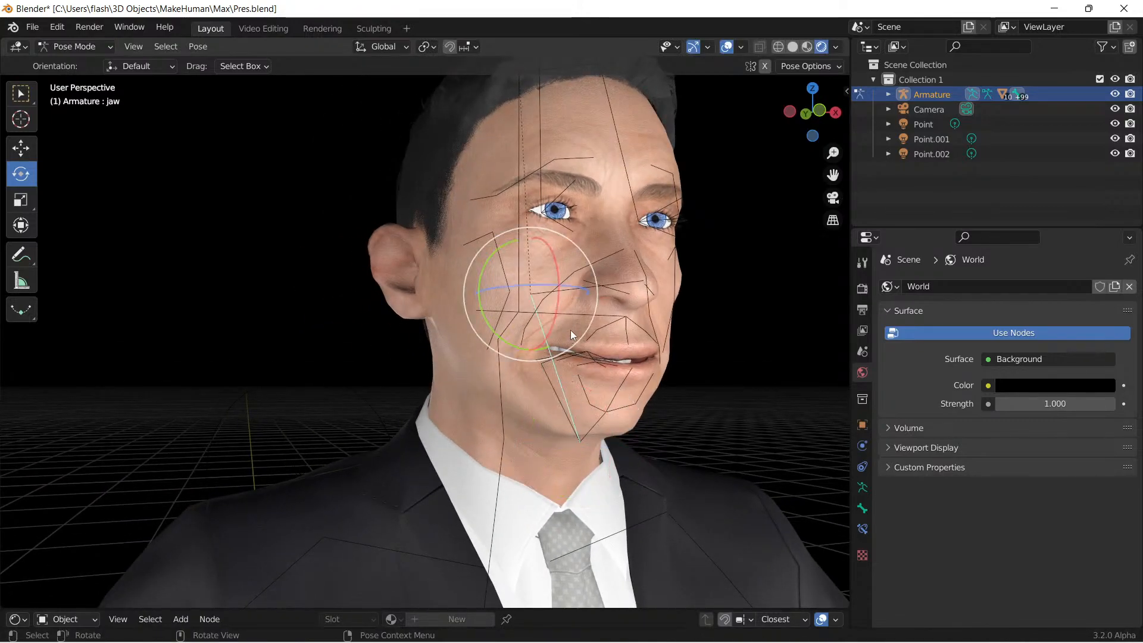
left_click_drag(559, 274, 565, 268)
middle_click_drag(652, 324, 620, 334)
left_click(633, 345)
scroll(646, 372, "up", 2)
middle_click_drag(657, 399, 674, 378)
scroll(661, 393, "down", 3)
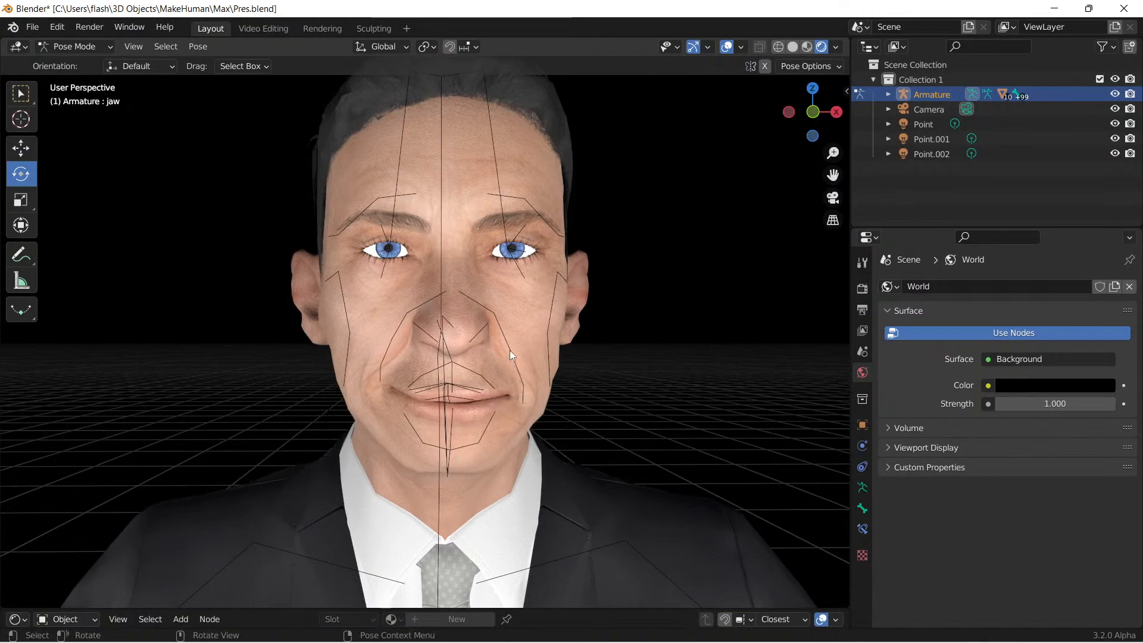
Step: Rotate the cheek bones levator03.L and levator03.R slightly to refine both sides of the smile
middle_click_drag(510, 351, 499, 351)
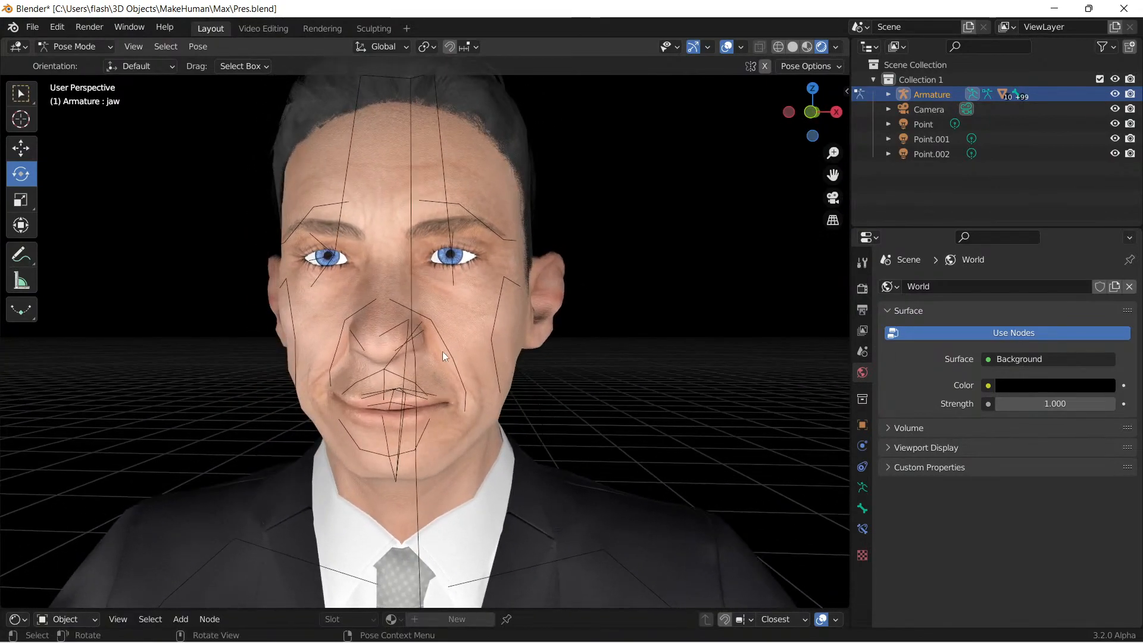
left_click(443, 348)
left_click_drag(424, 303, 428, 317)
middle_click_drag(501, 359, 515, 363)
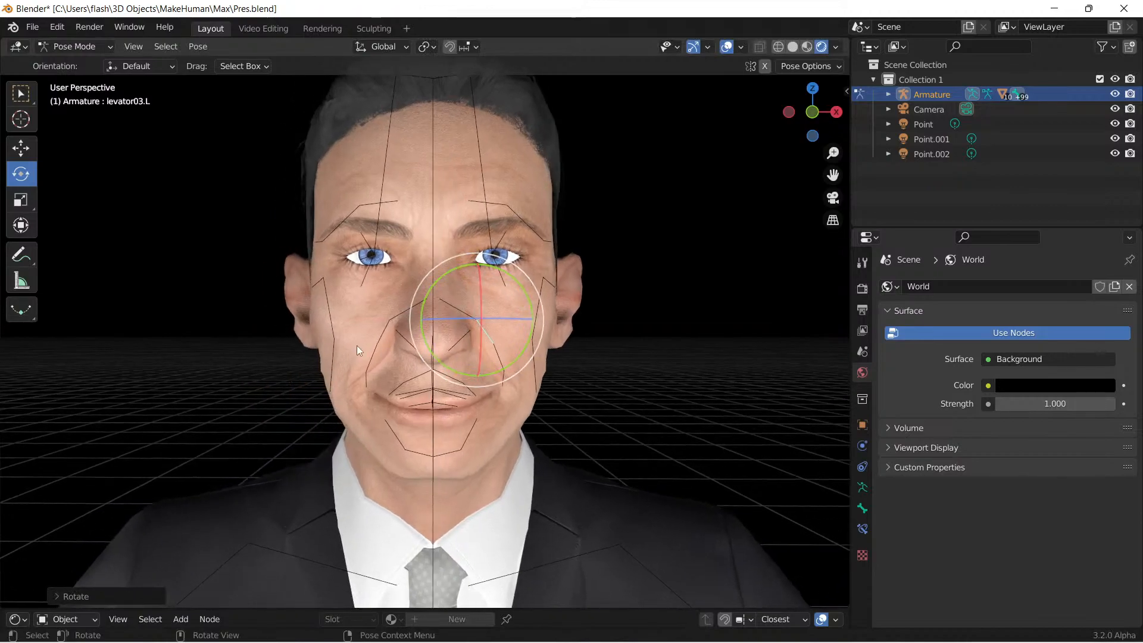
left_click(385, 341)
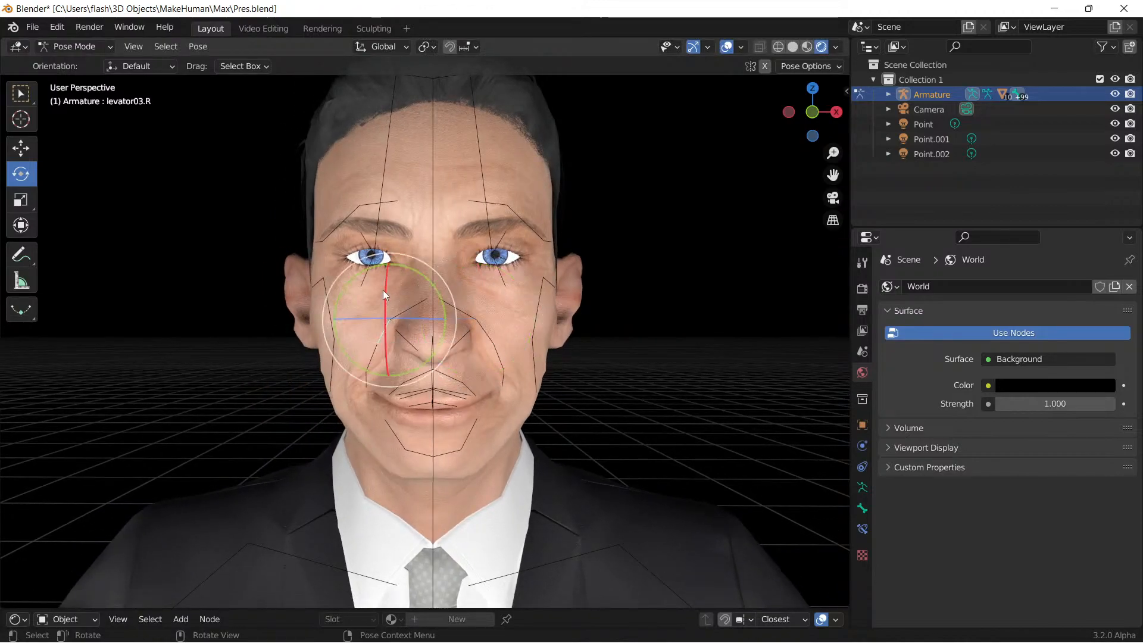
left_click_drag(383, 291, 388, 313)
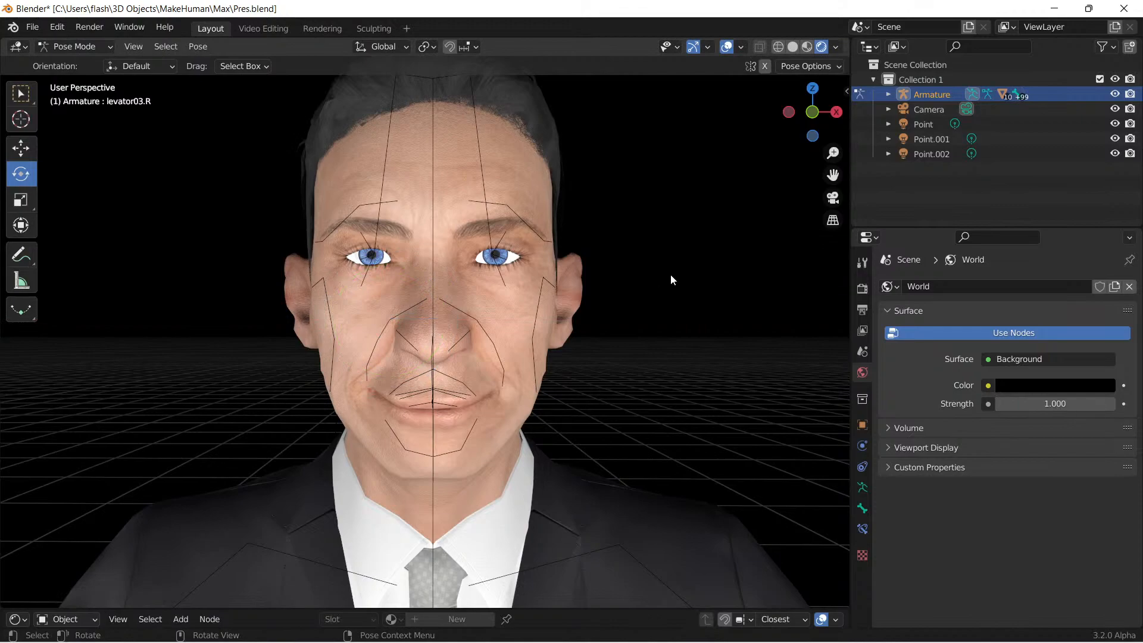
Step: Frame the face from the front, hide the overlays and gizmos, and show the 3D viewport full screen
middle_click_drag(695, 262, 705, 287, "shift")
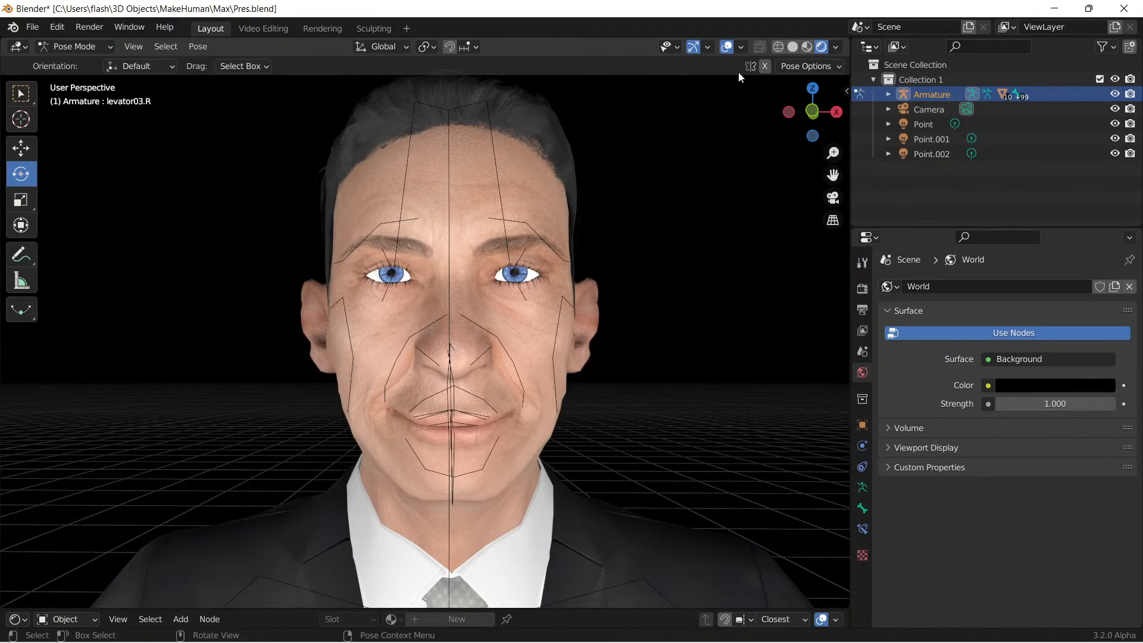
left_click(727, 47)
left_click(693, 46)
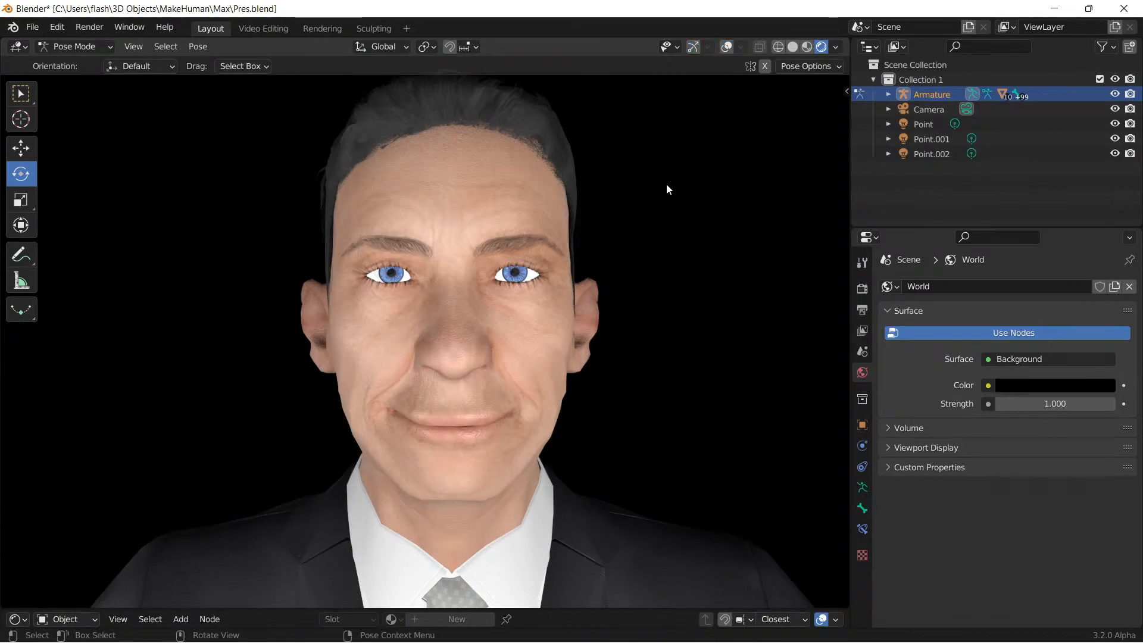
key("space")
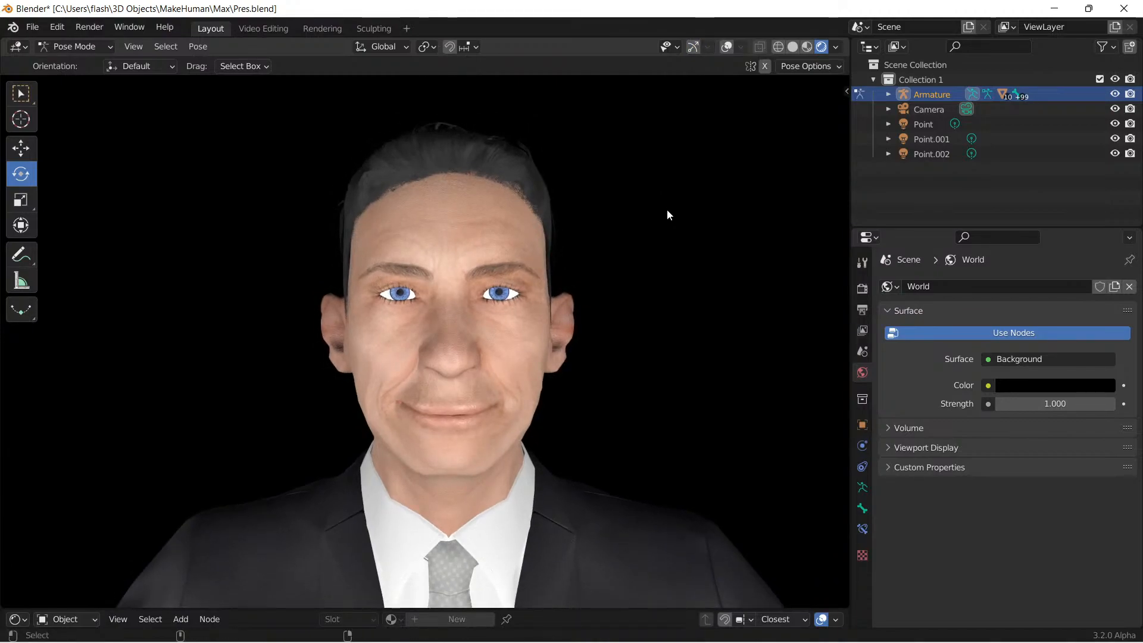
key("ctrl+alt+space")
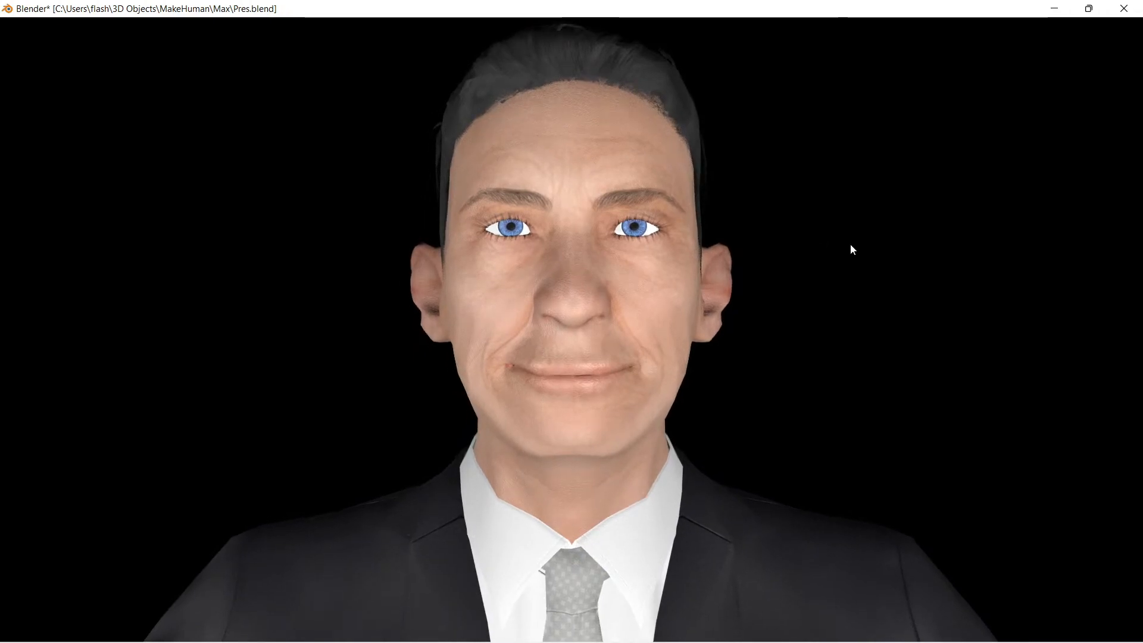
Step: Minimize Blender, switch to the Pres image in Paint, and paste the captured full-screen portrait into it
left_click(1055, 9)
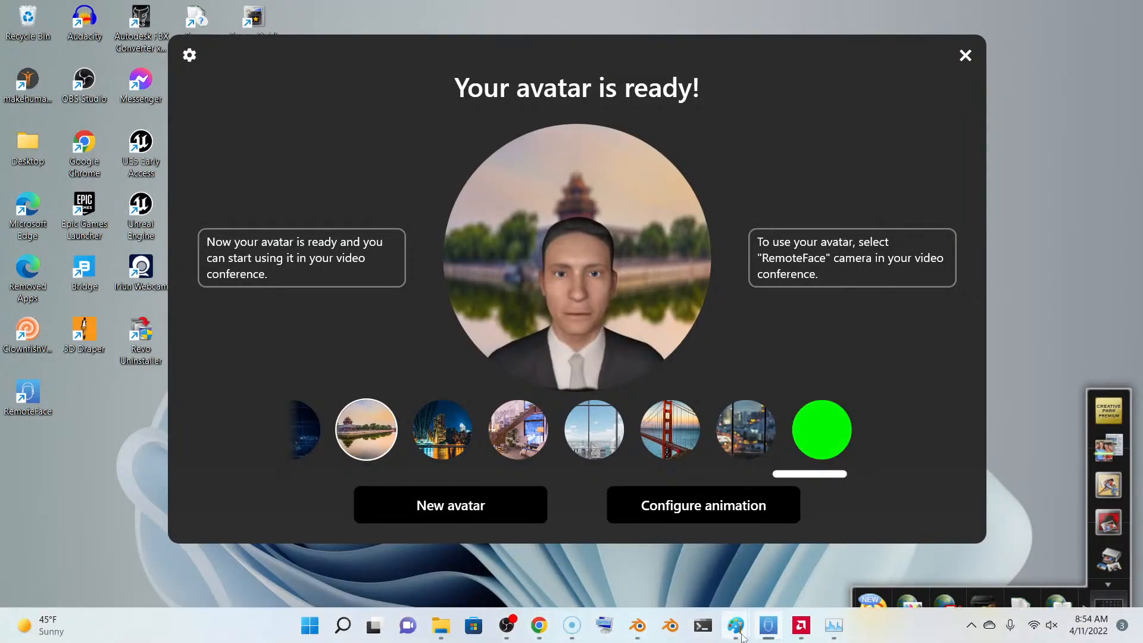
mouse_move(736, 625)
left_click(845, 557)
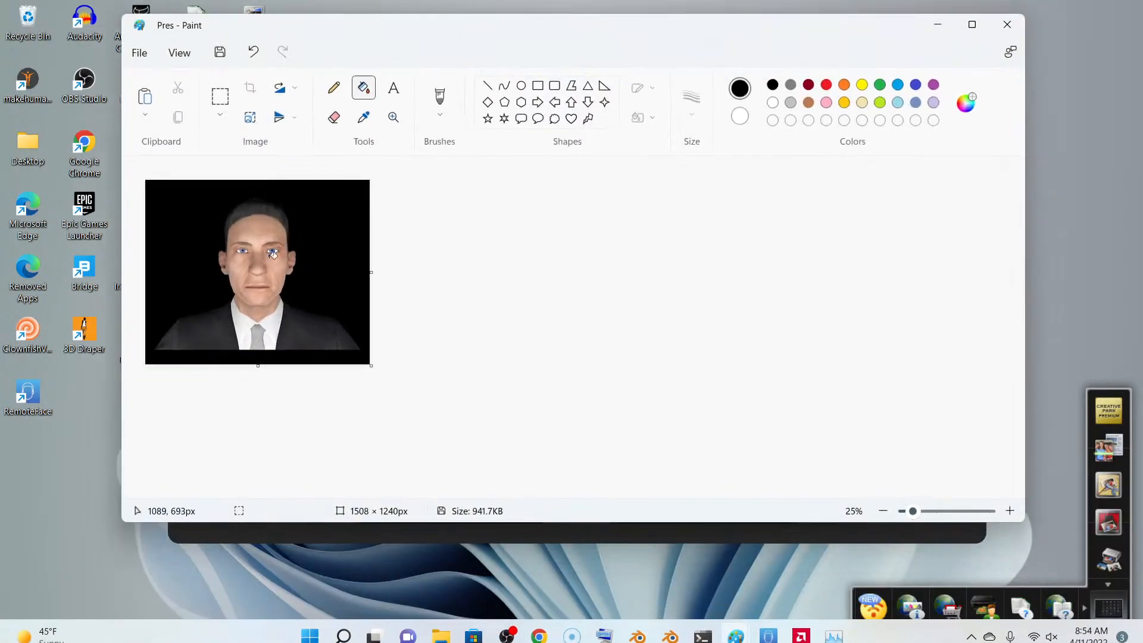
left_click(146, 99)
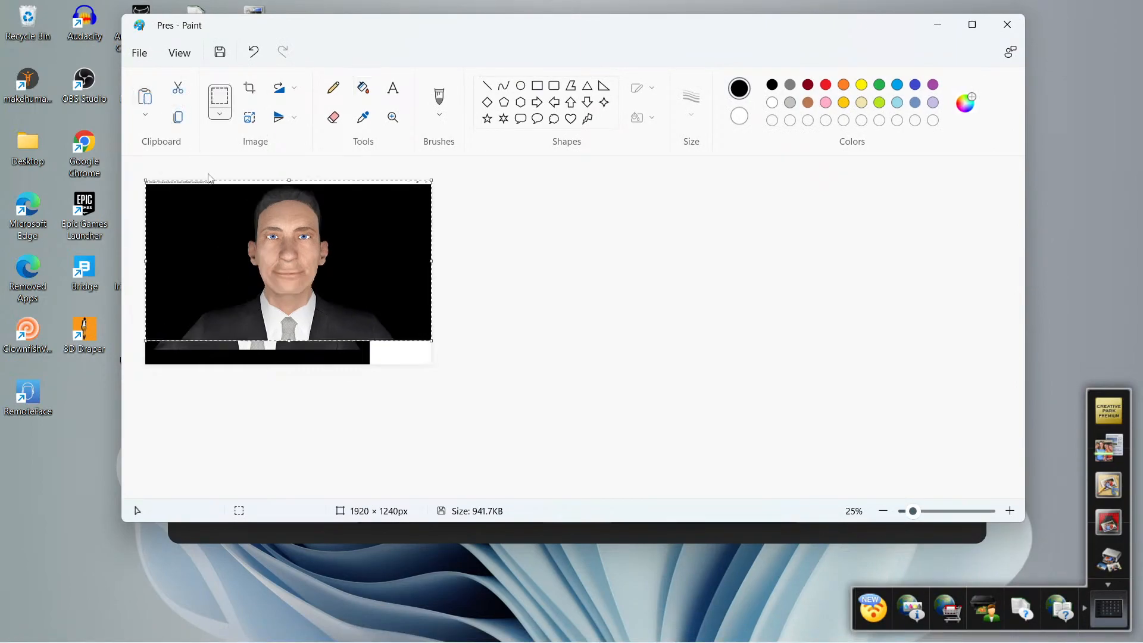
Step: Move the pasted smiling portrait over the original one and narrow the canvas to about 1504 × 1240 px
left_click_drag(375, 297, 342, 308)
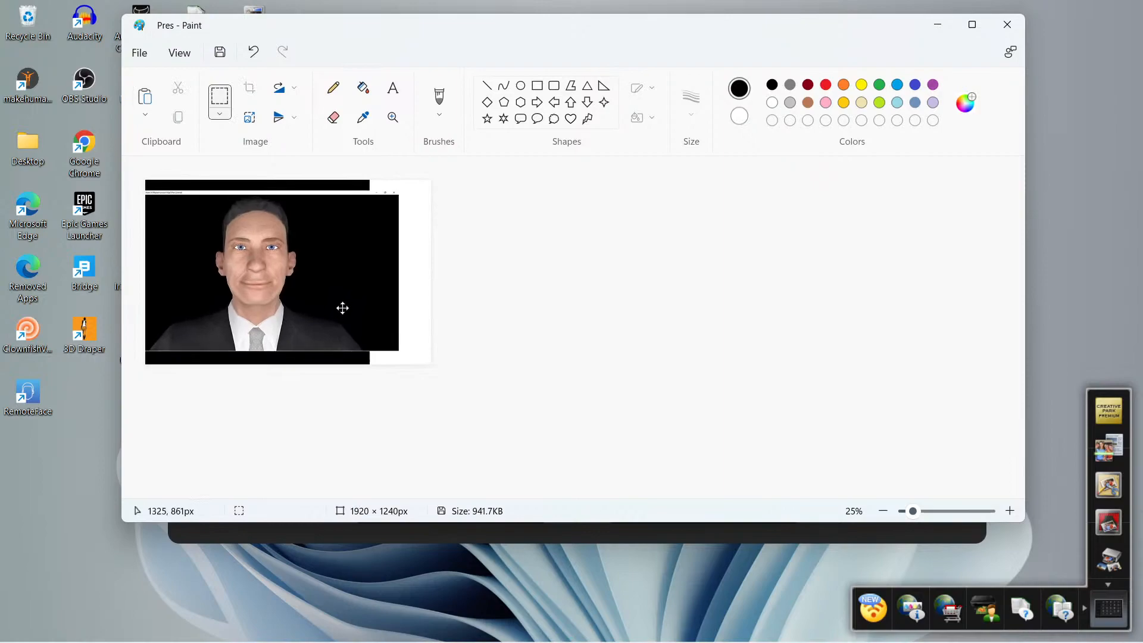
left_click(445, 312)
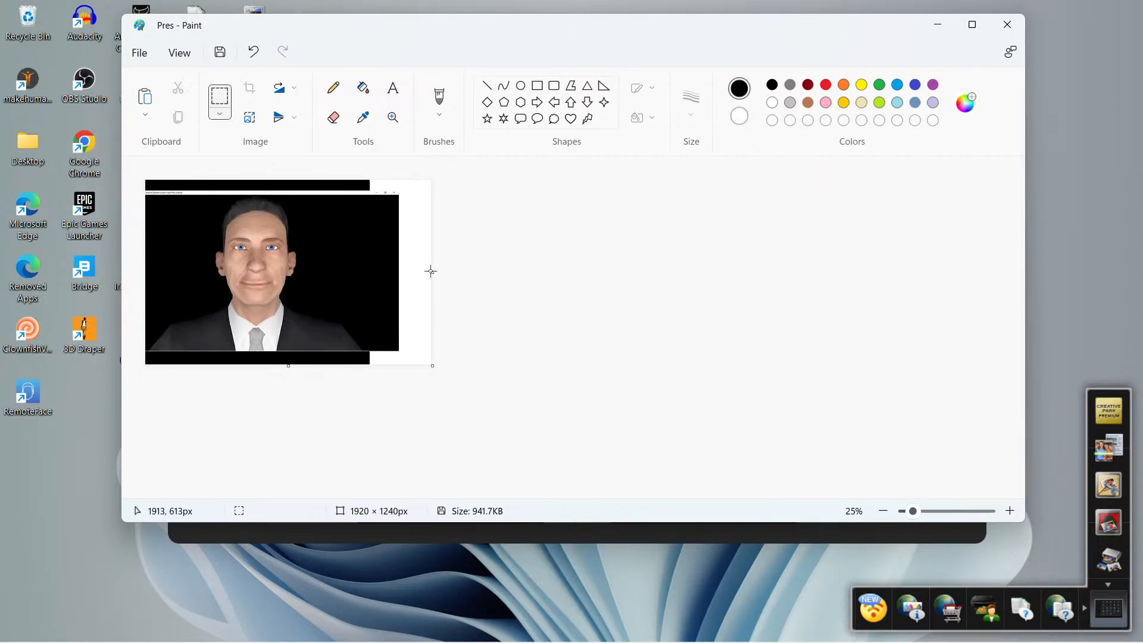
left_click_drag(434, 273, 370, 276)
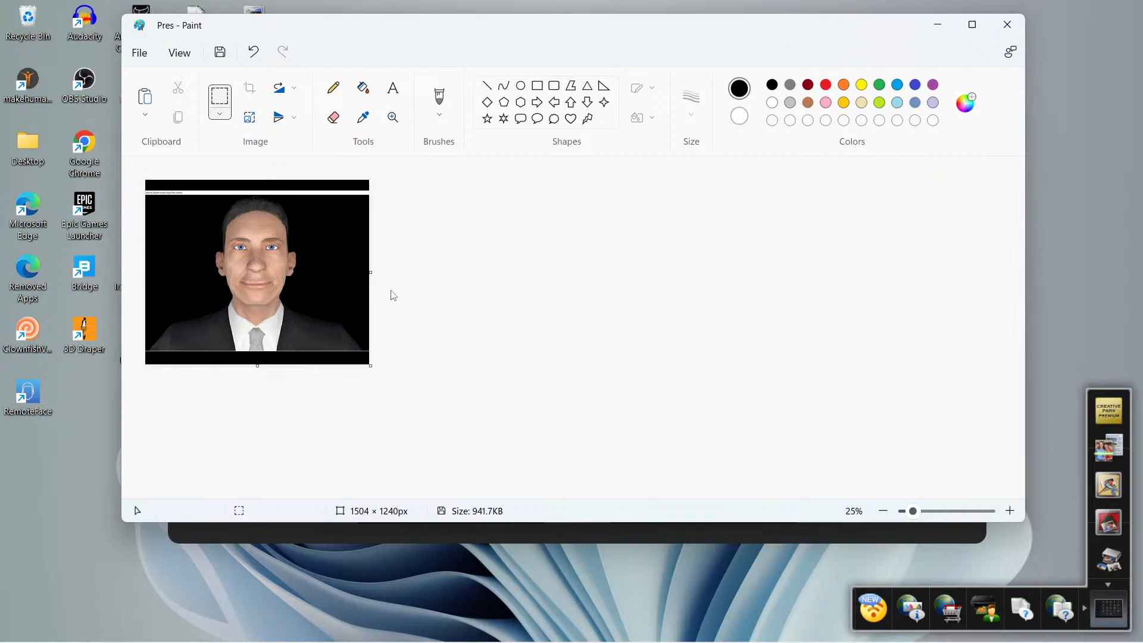
Step: Fill the white strip above the portrait with black, and clear the small caption text near the image's upper-left corner to black
left_click(366, 94)
left_click(340, 192)
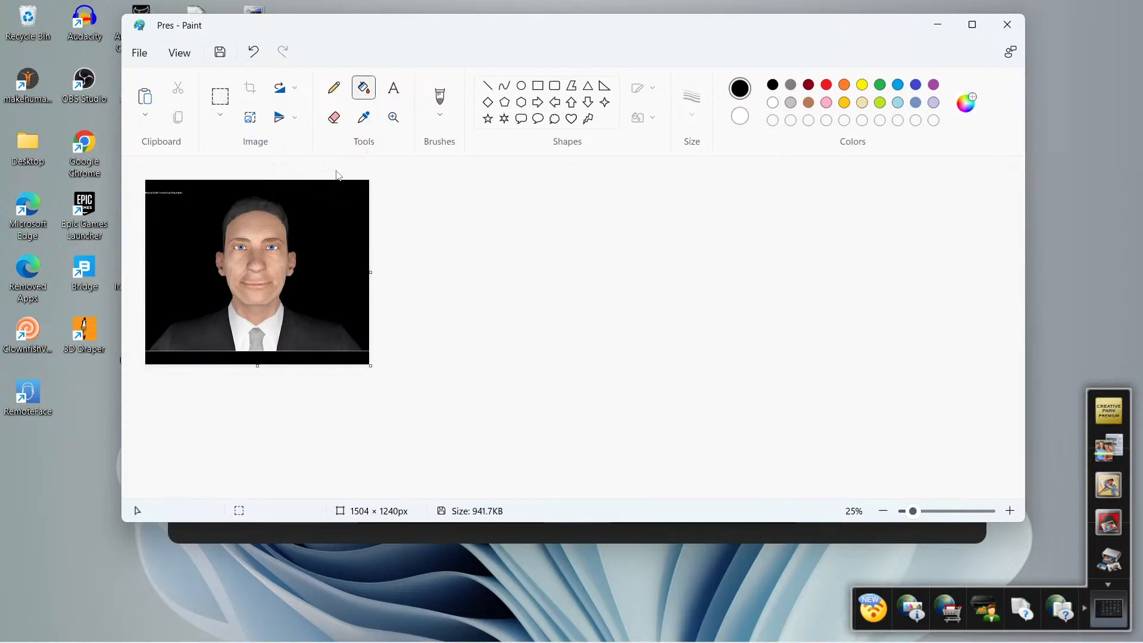
left_click(224, 96)
left_click_drag(211, 199, 84, 156)
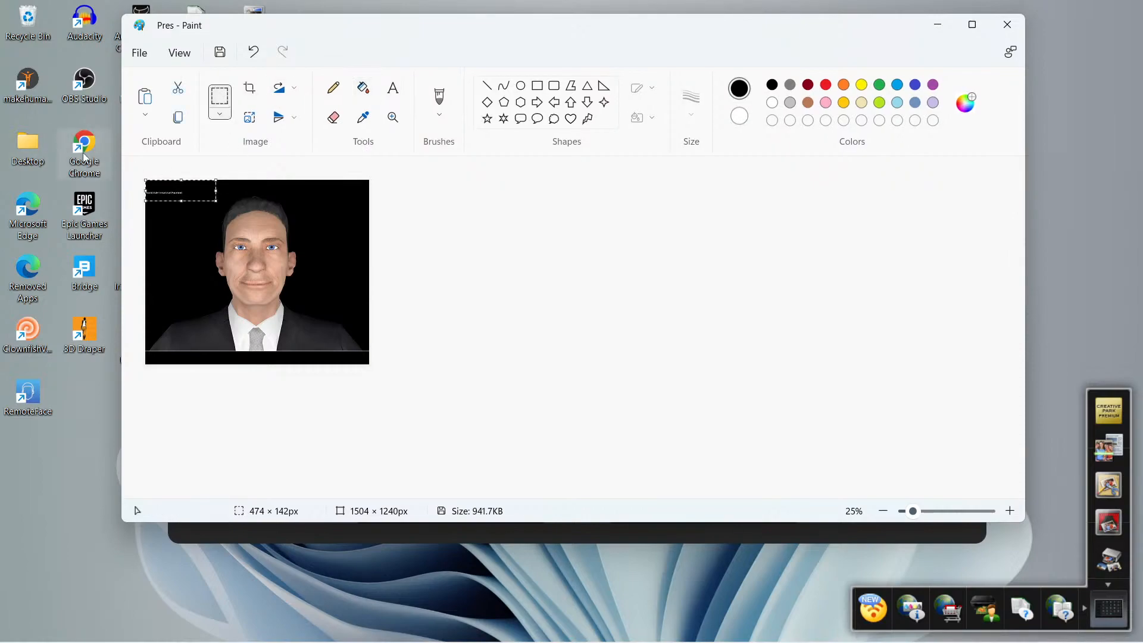
key("Delete")
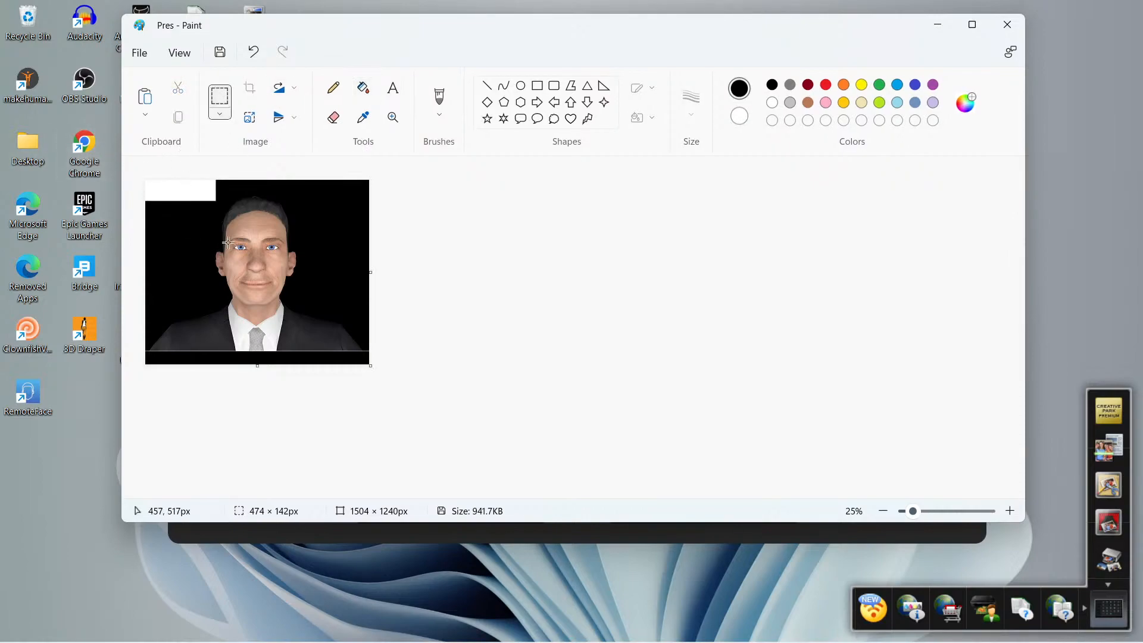
left_click(360, 87)
left_click(199, 185)
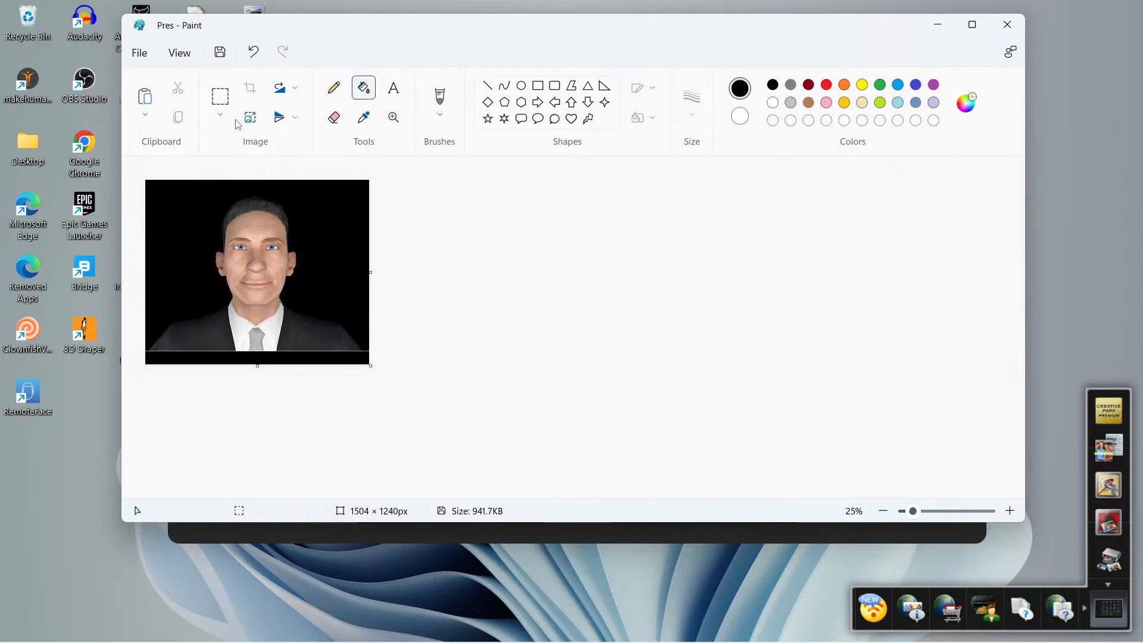
Step: Try to remove the thin line below the suit by clearing a 1502 × 89 px strip along the image's lower edge and filling it black
left_click(220, 98)
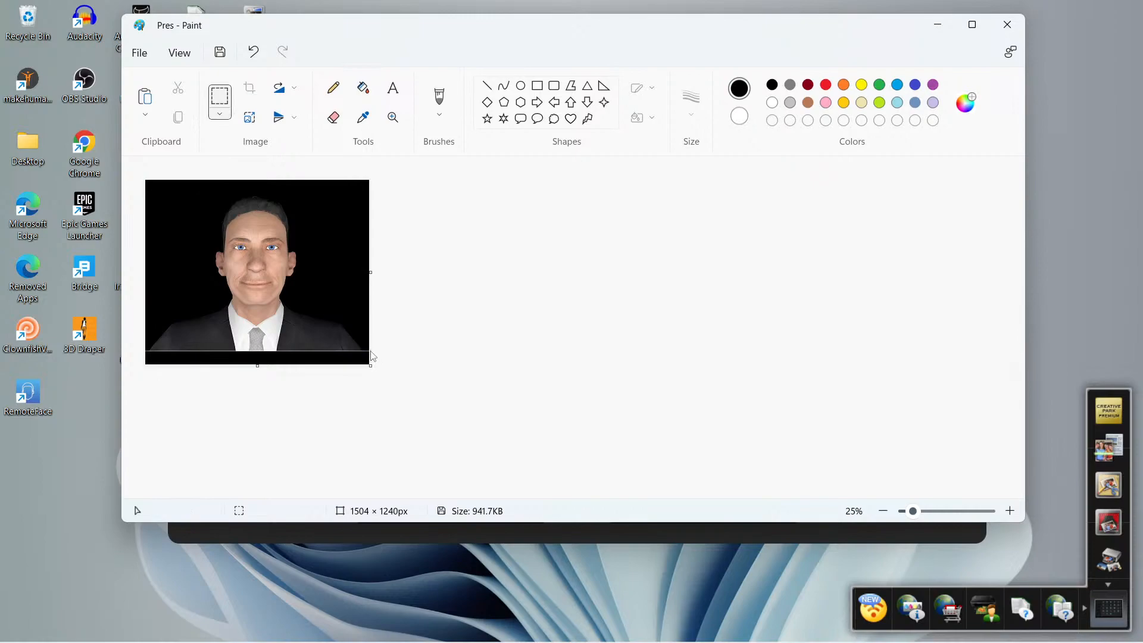
left_click(1011, 510)
scroll(417, 303, "down", 1)
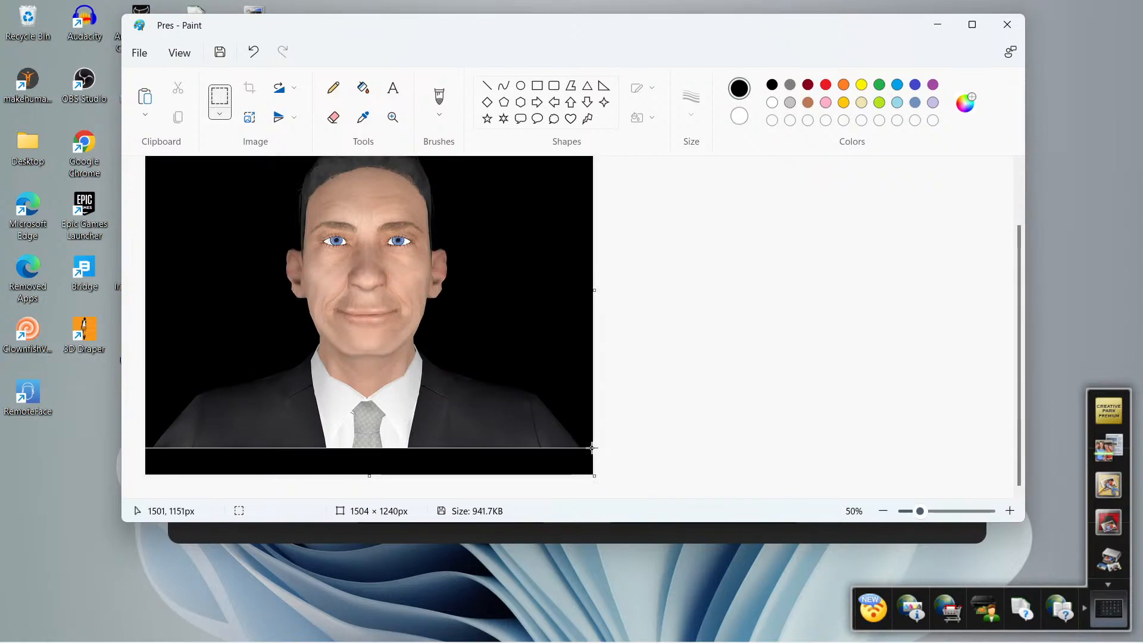
left_click_drag(421, 464, 1, 532)
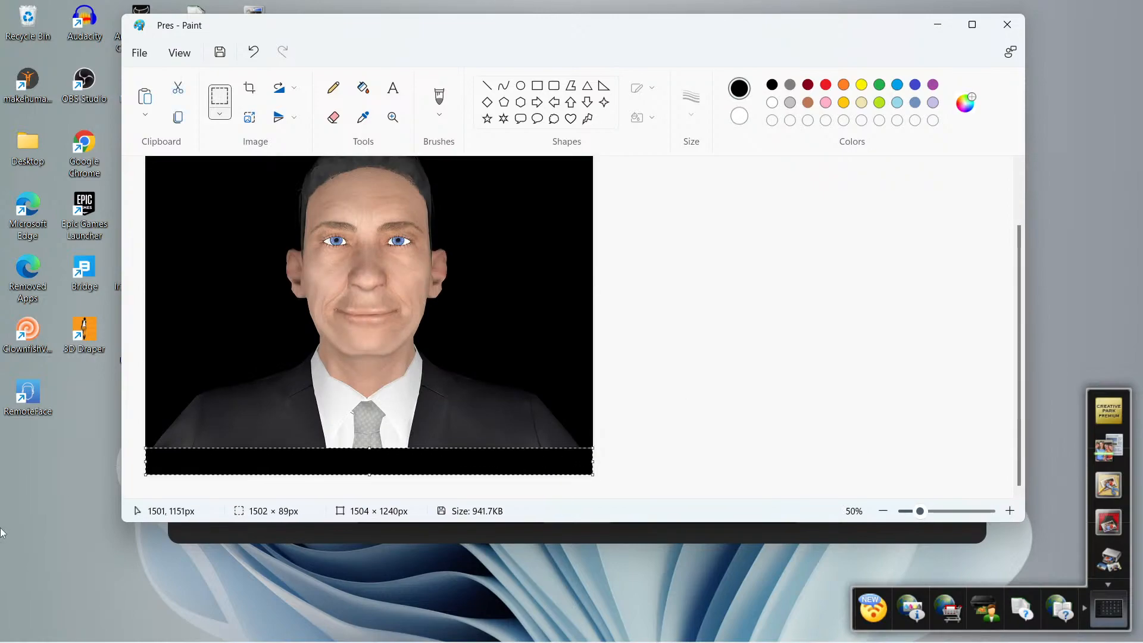
key("Delete")
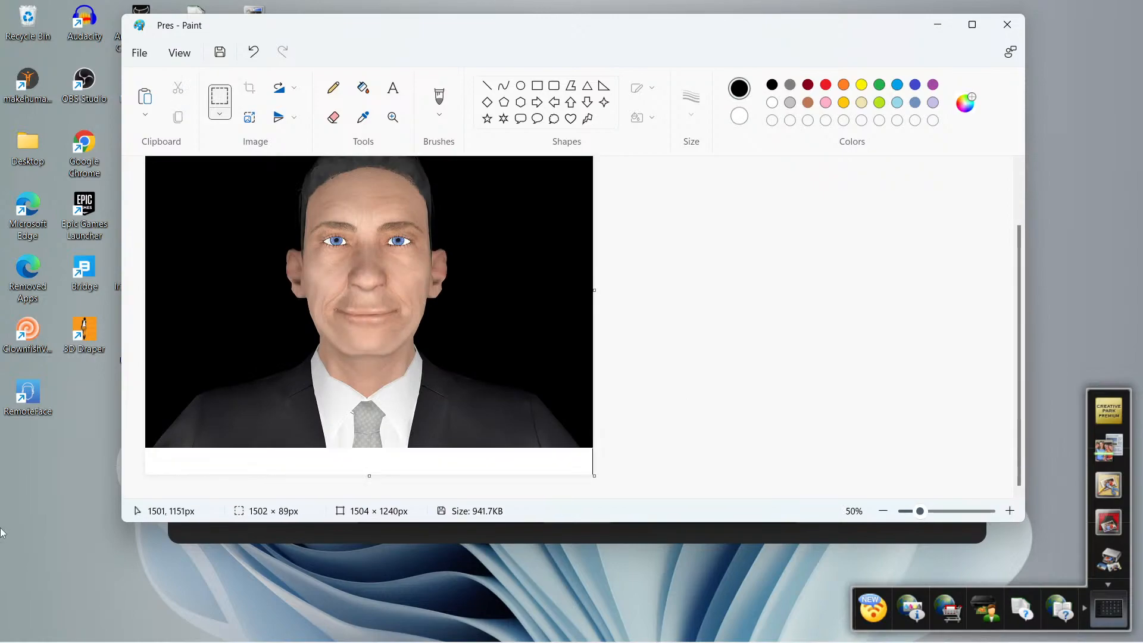
left_click(364, 87)
left_click(389, 460)
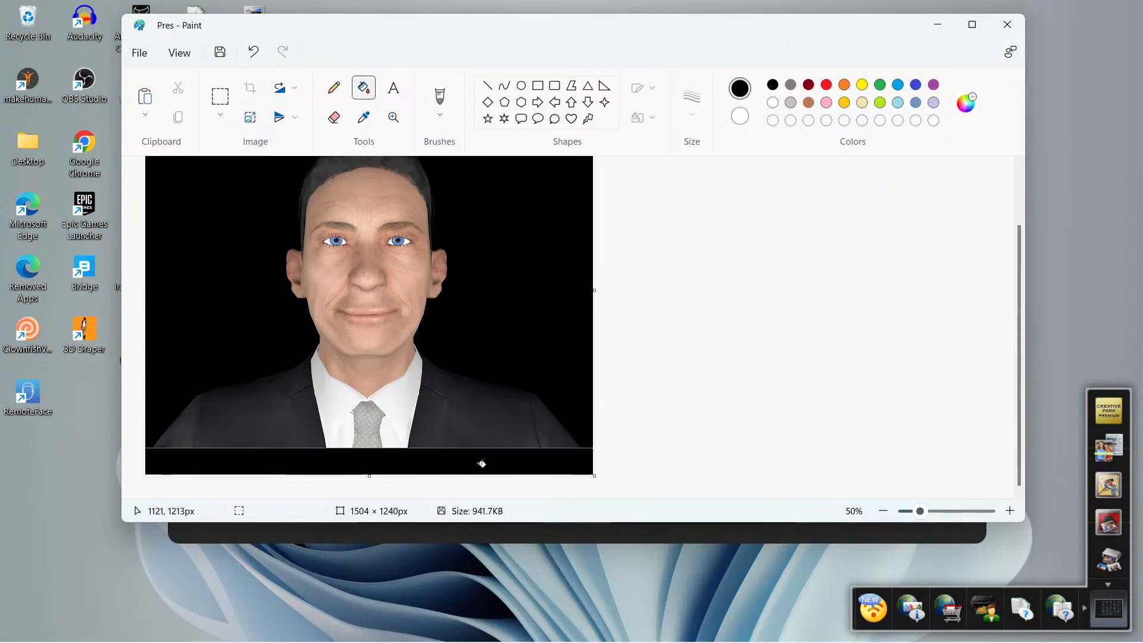
Step: Clear a 1502 × 91 px strip along the image's lower edge, including the thin line, fill it with black, and save the image
left_click(219, 96)
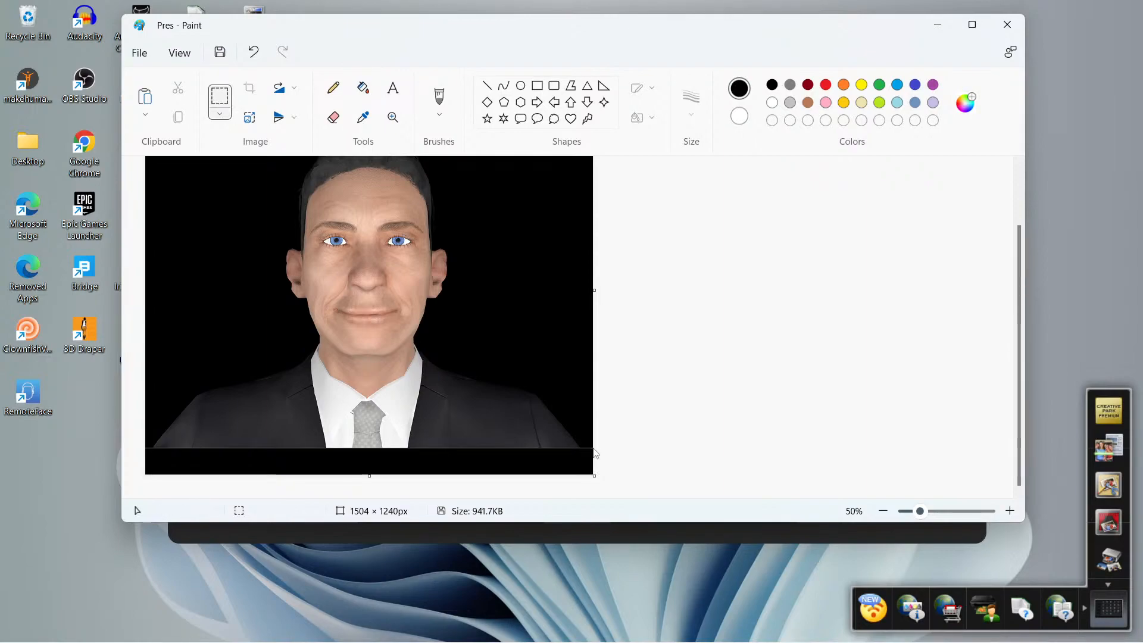
left_click_drag(333, 518, 1, 576)
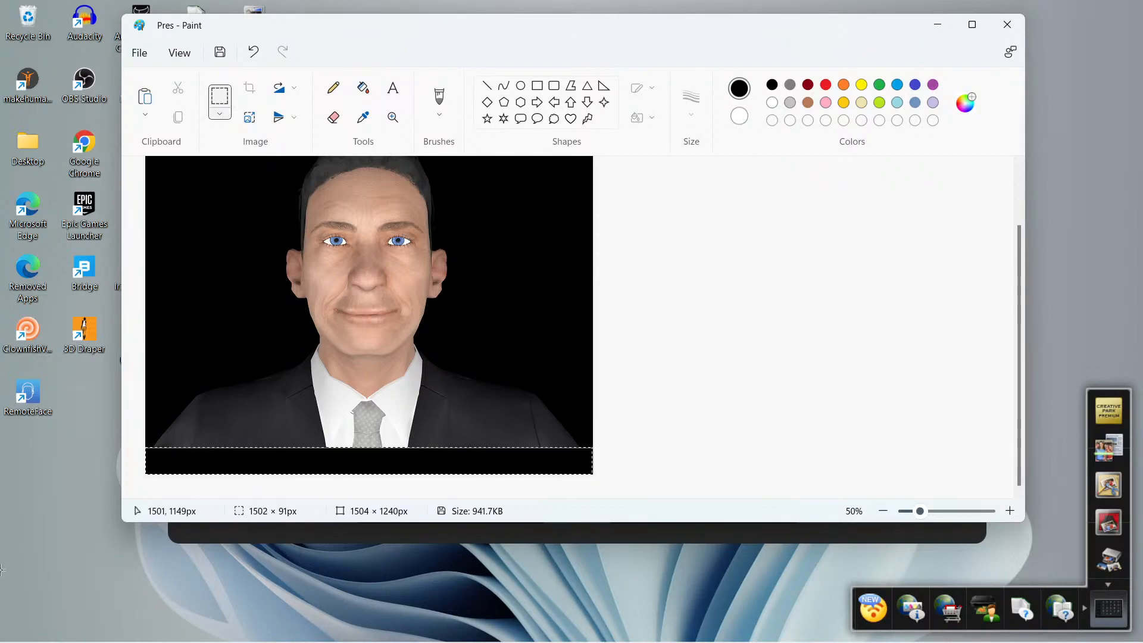
key("Delete")
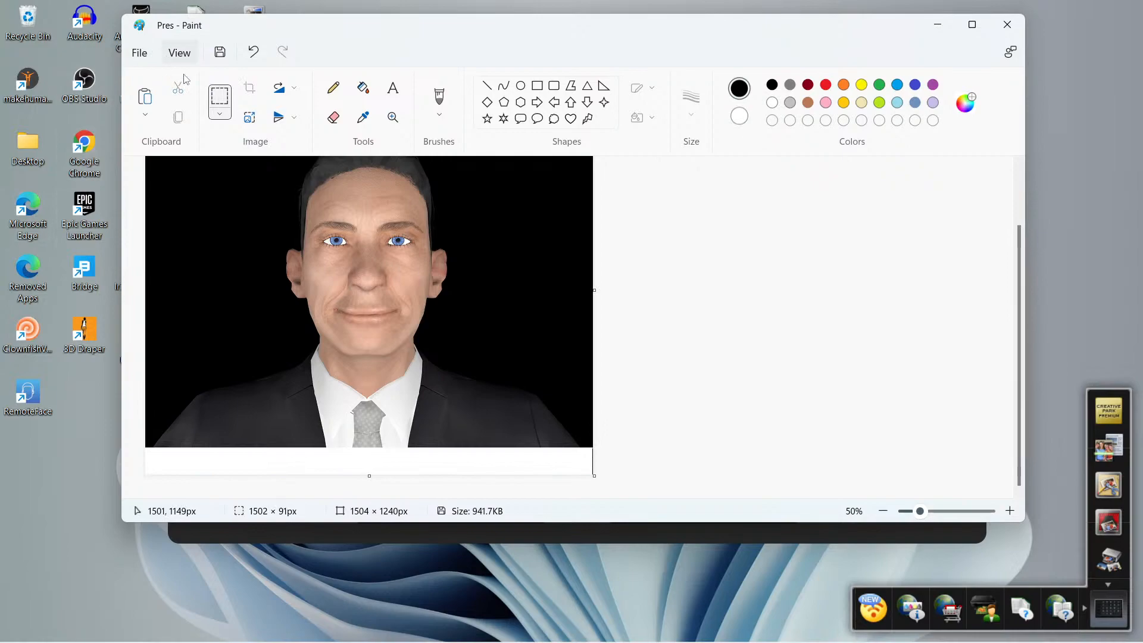
left_click(363, 88)
left_click(445, 458)
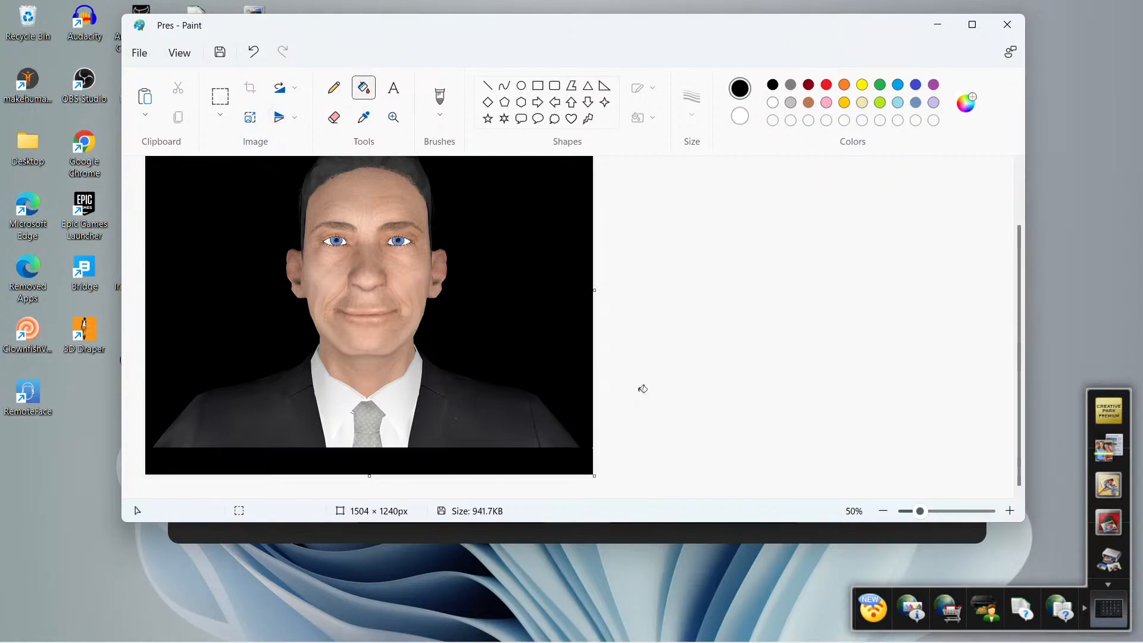
left_click(141, 53)
left_click(168, 152)
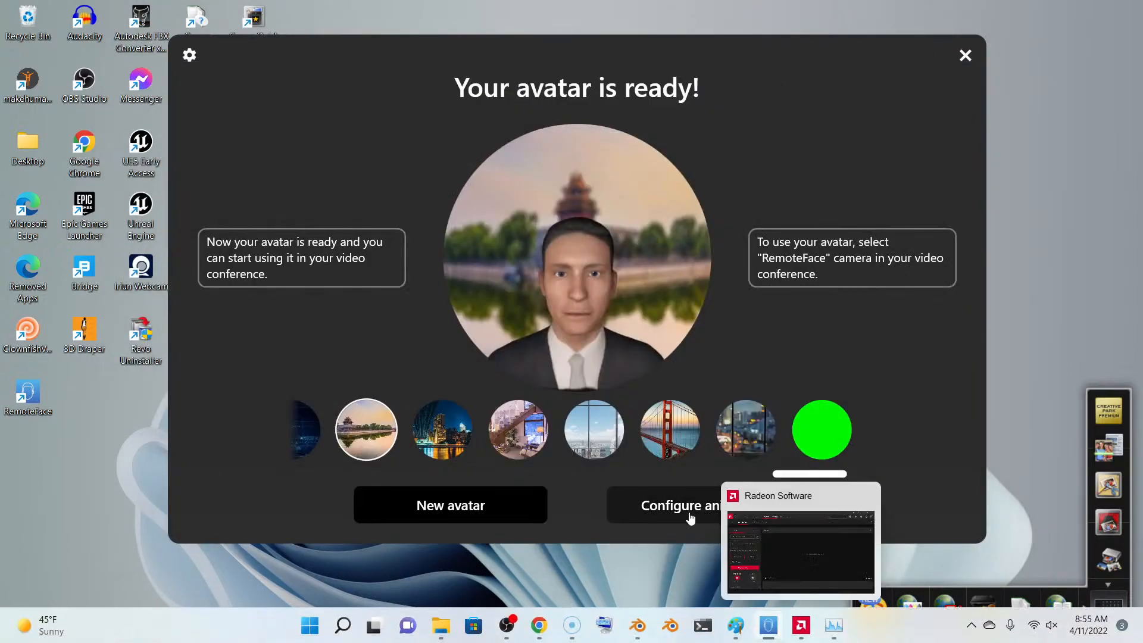
Step: In RemoteFace, create a new avatar from the Pres image in the Renders folder on disk
left_click(472, 500)
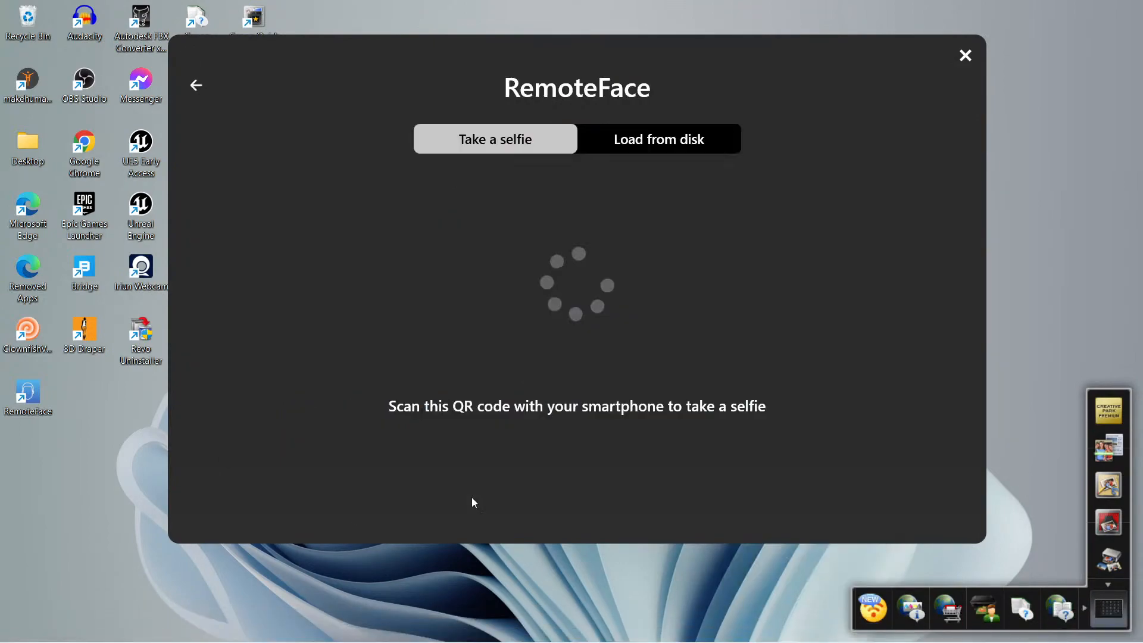
left_click(676, 143)
left_click(587, 455)
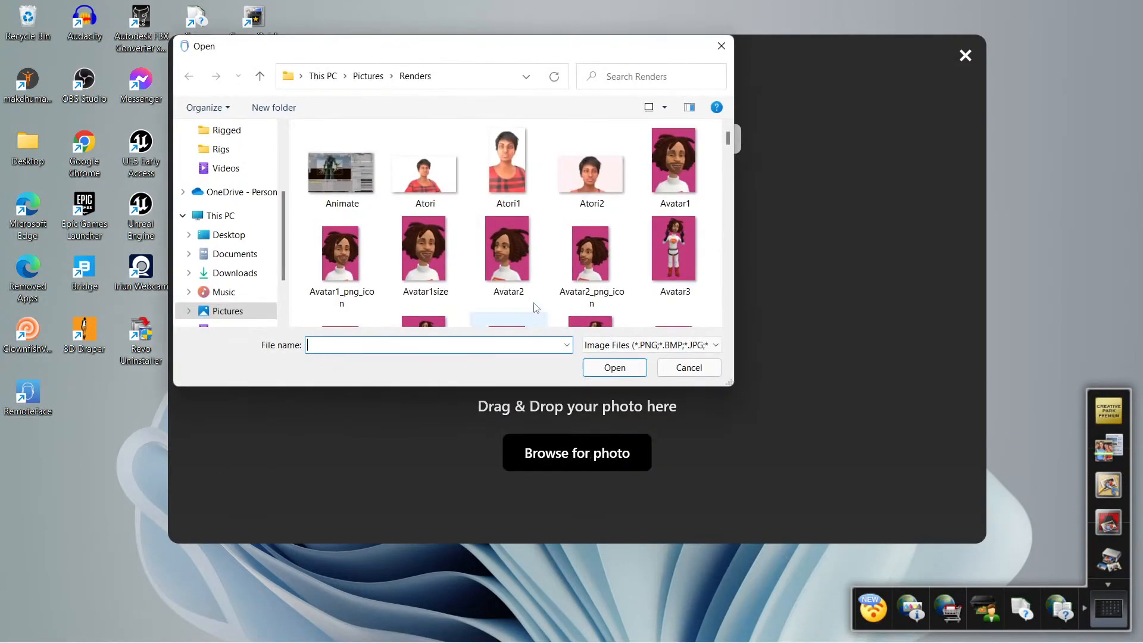
scroll(560, 213, "down", 5)
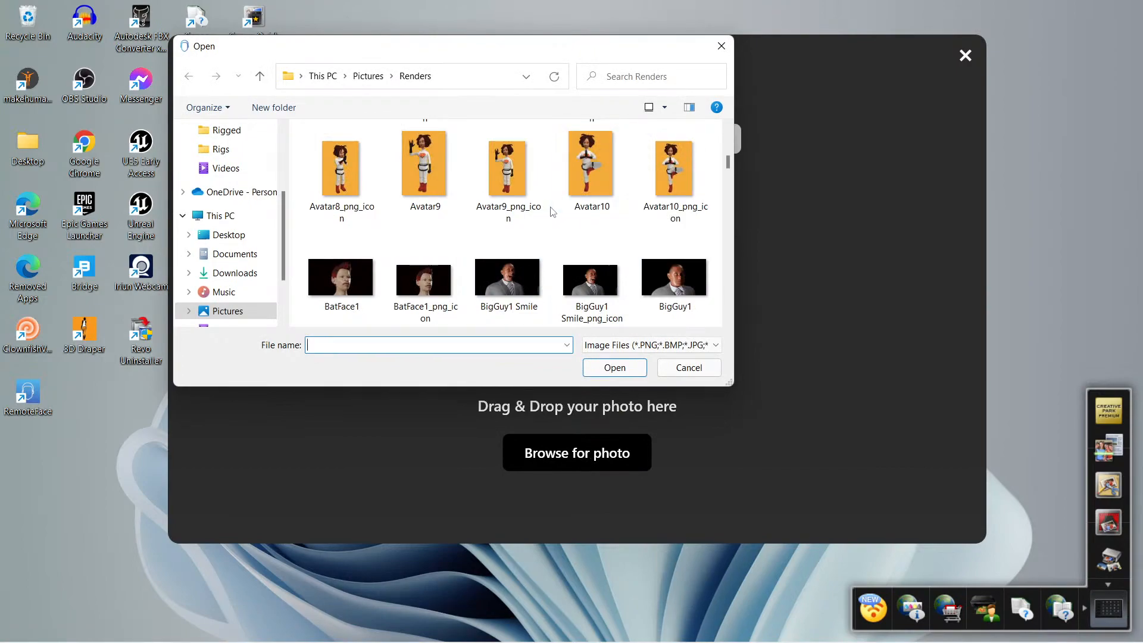
scroll(553, 212, "down", 10)
left_click(424, 170)
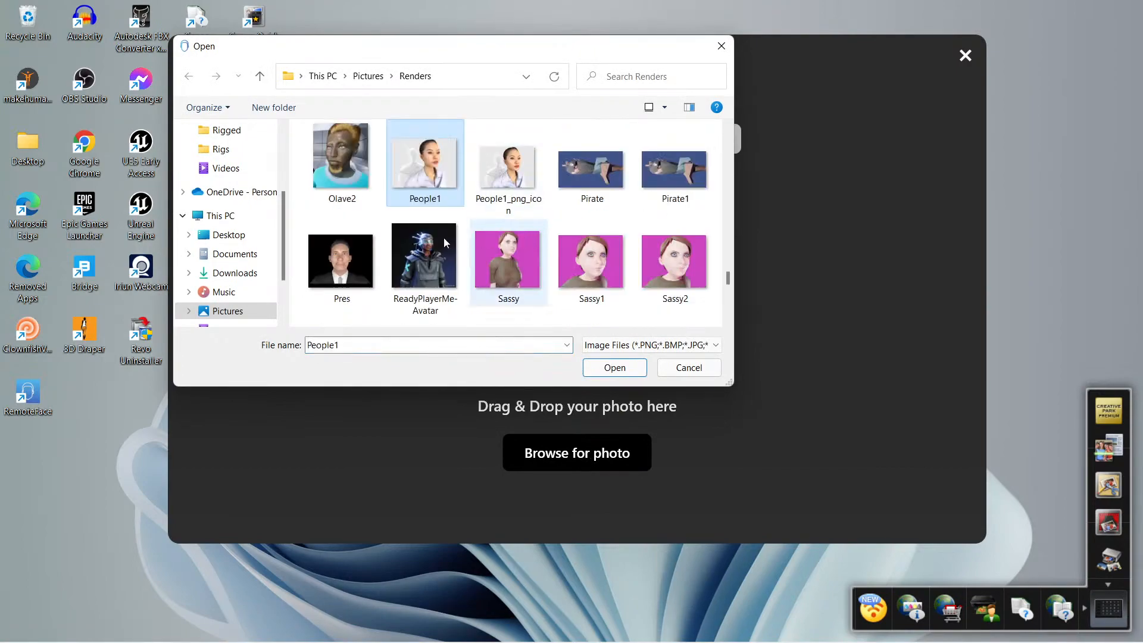
left_click(352, 272)
left_click(614, 367)
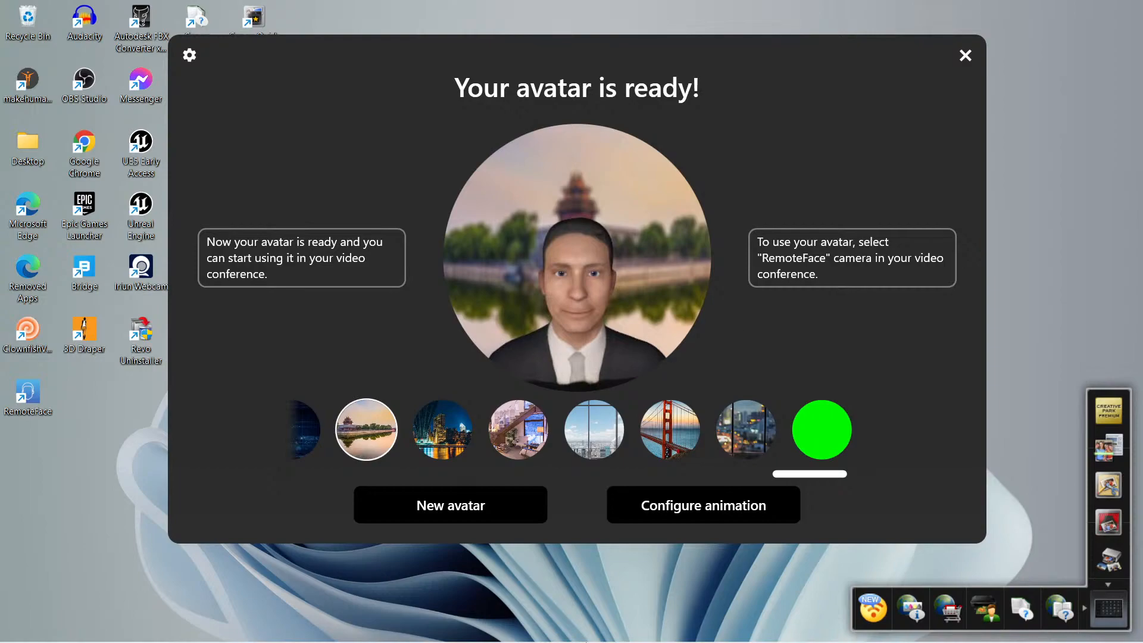
Step: Switch to OBS Studio and apply the Video Capture Device properties with Microphone (Blue Snowball) as the custom audio device
mouse_move(599, 624)
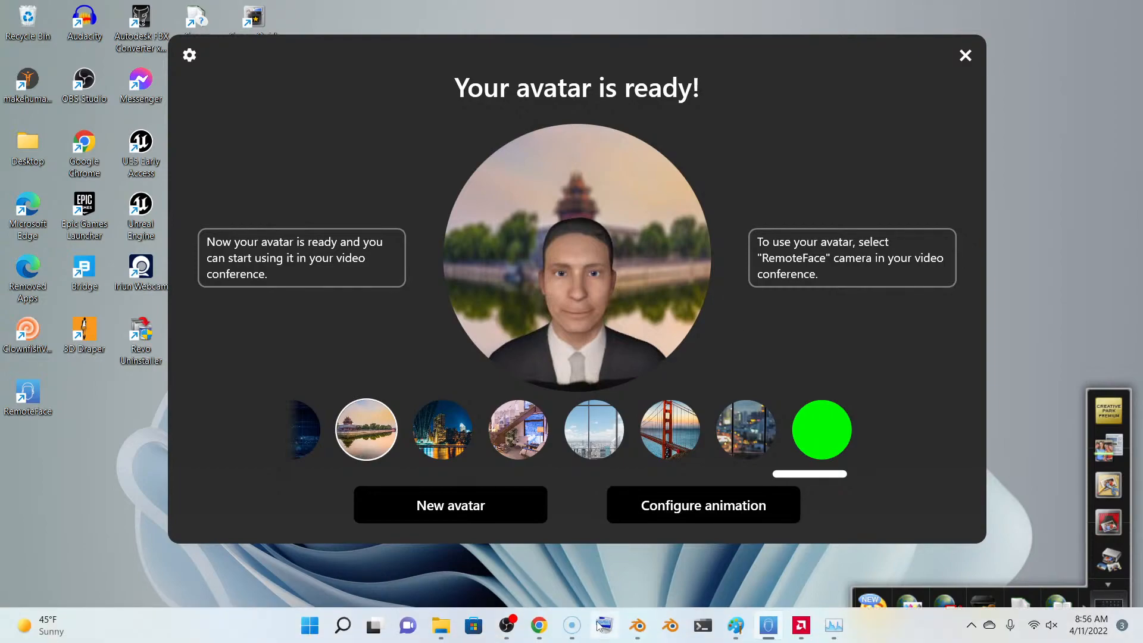
left_click(507, 624)
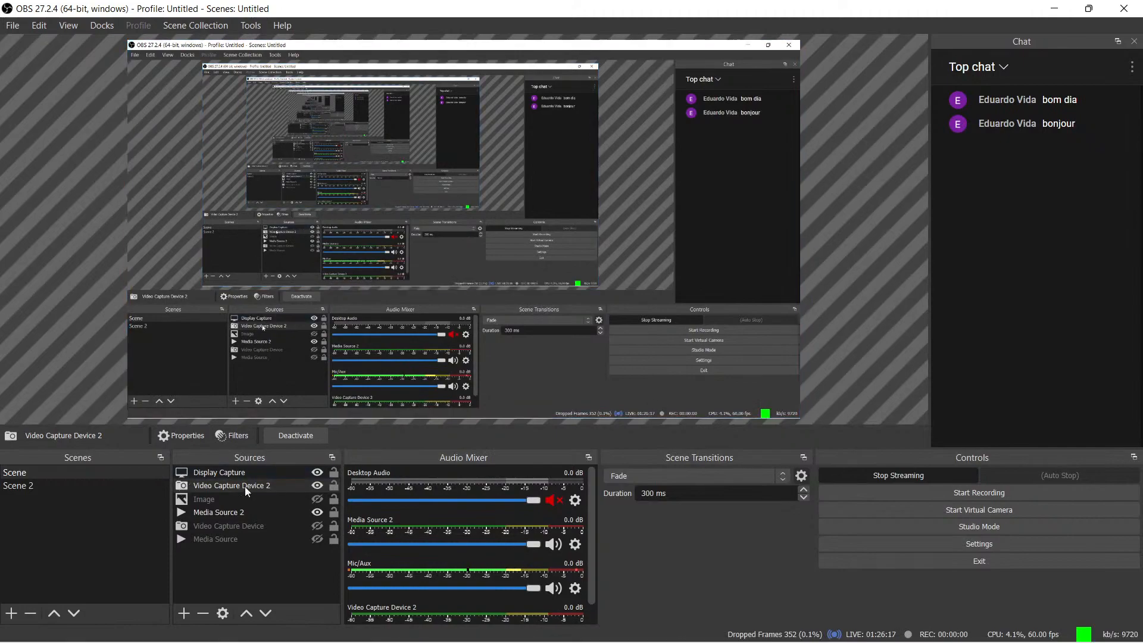
left_click(298, 472)
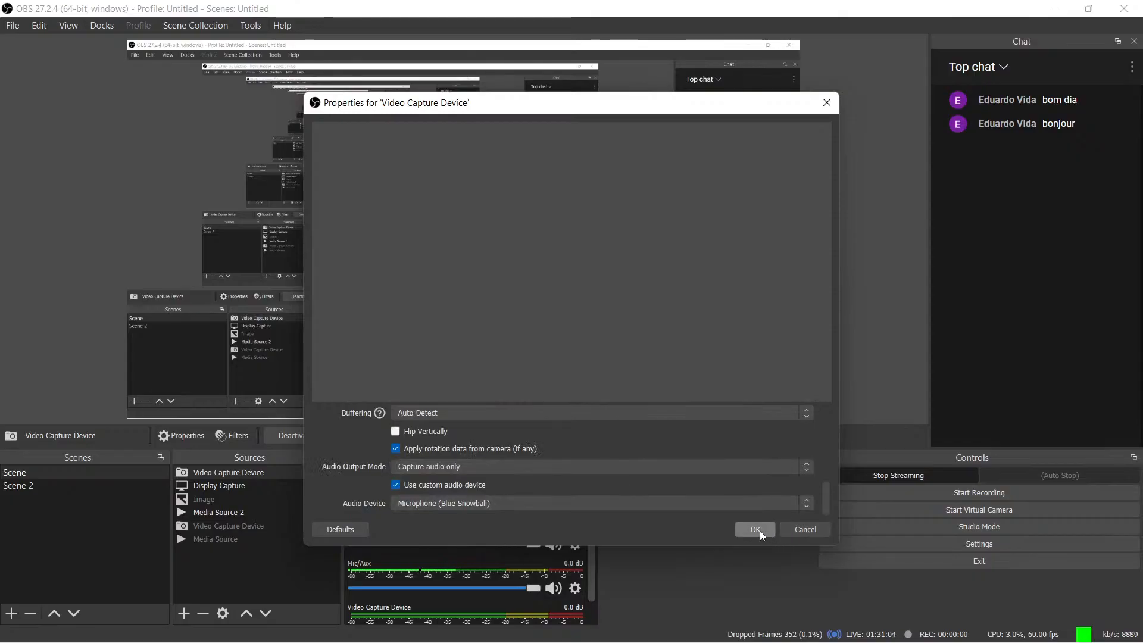
left_click(756, 529)
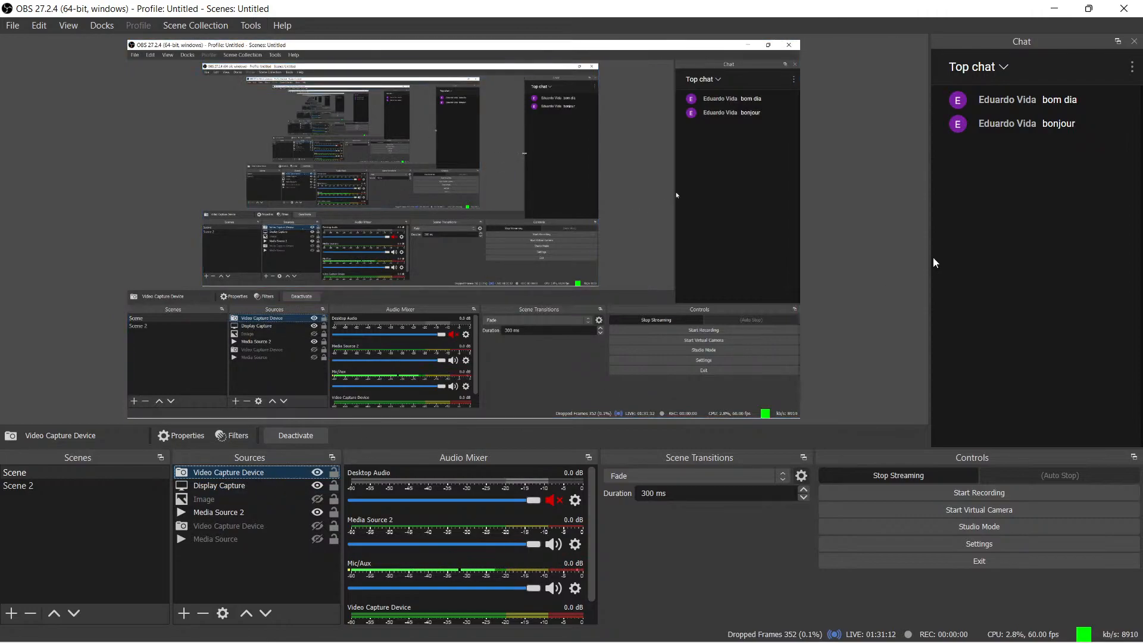
Step: Switch to Chrome and show the remoteface.ai home page
mouse_move(596, 639)
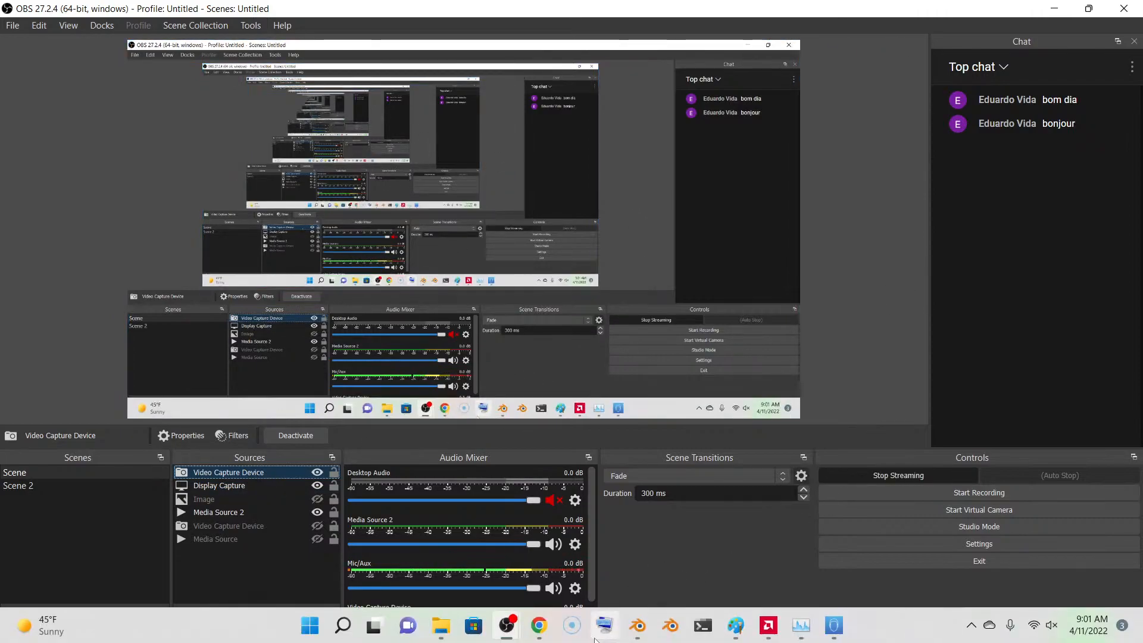
mouse_move(540, 627)
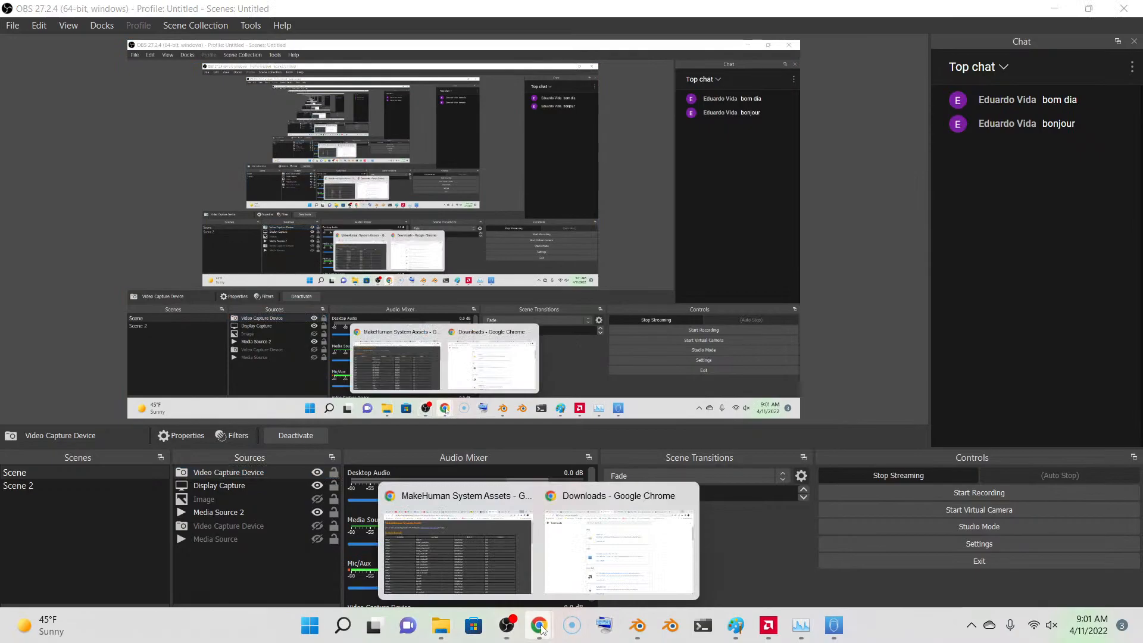
left_click(473, 499)
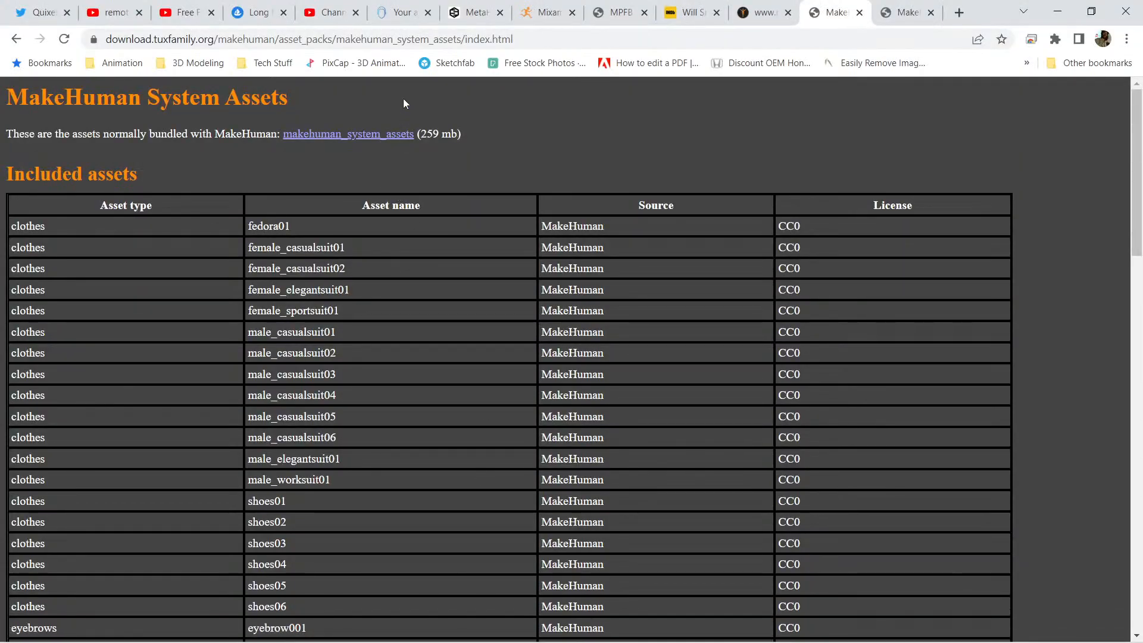
left_click(401, 15)
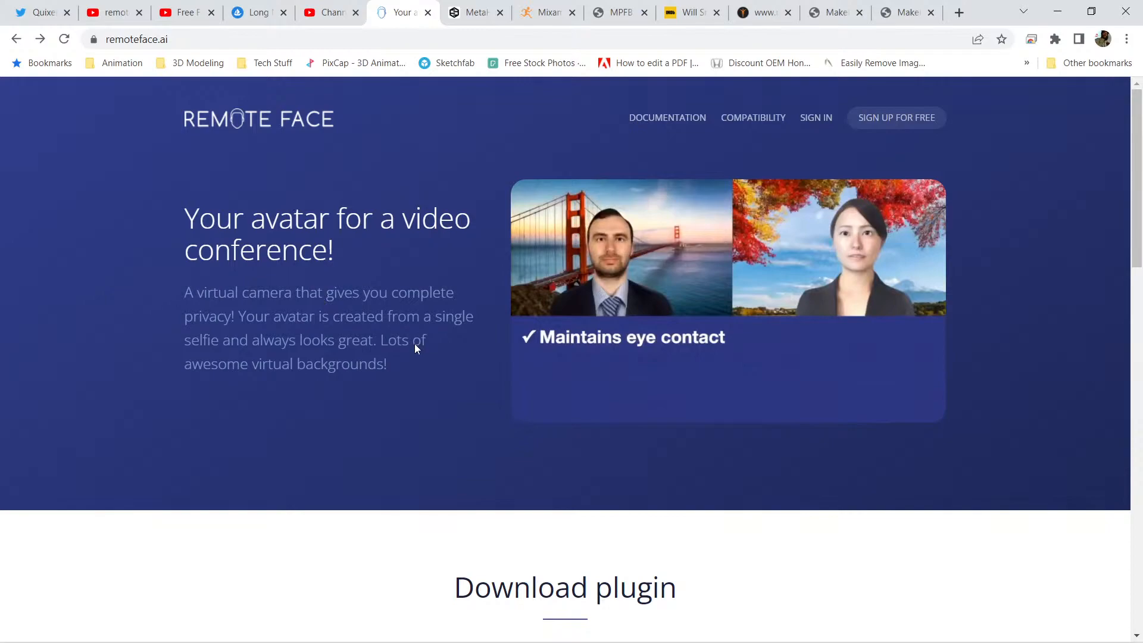
Step: In YouTube Studio, list the channel's live streams and open the details of the stream that is live now
left_click(322, 14)
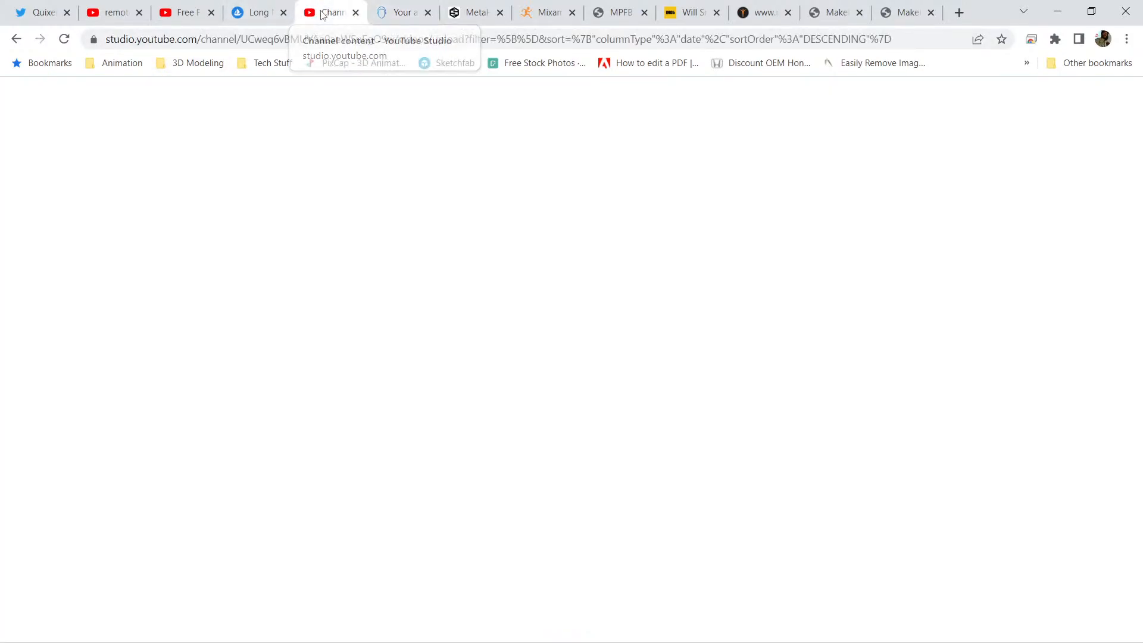
scroll(518, 328, "up", 8)
scroll(518, 328, "up", 7)
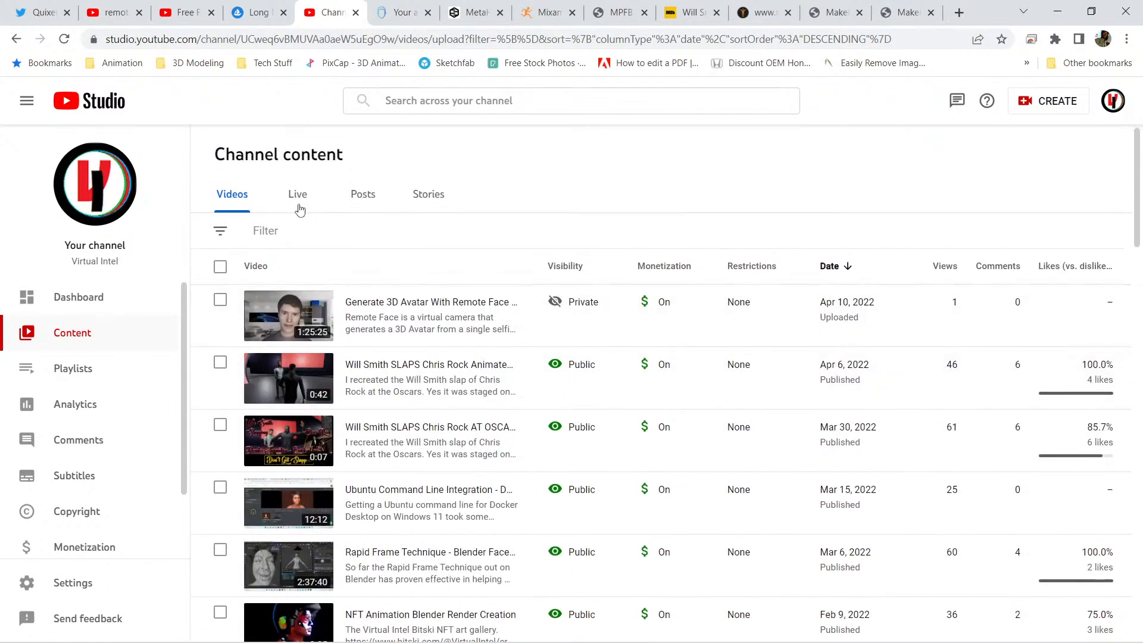
left_click(299, 198)
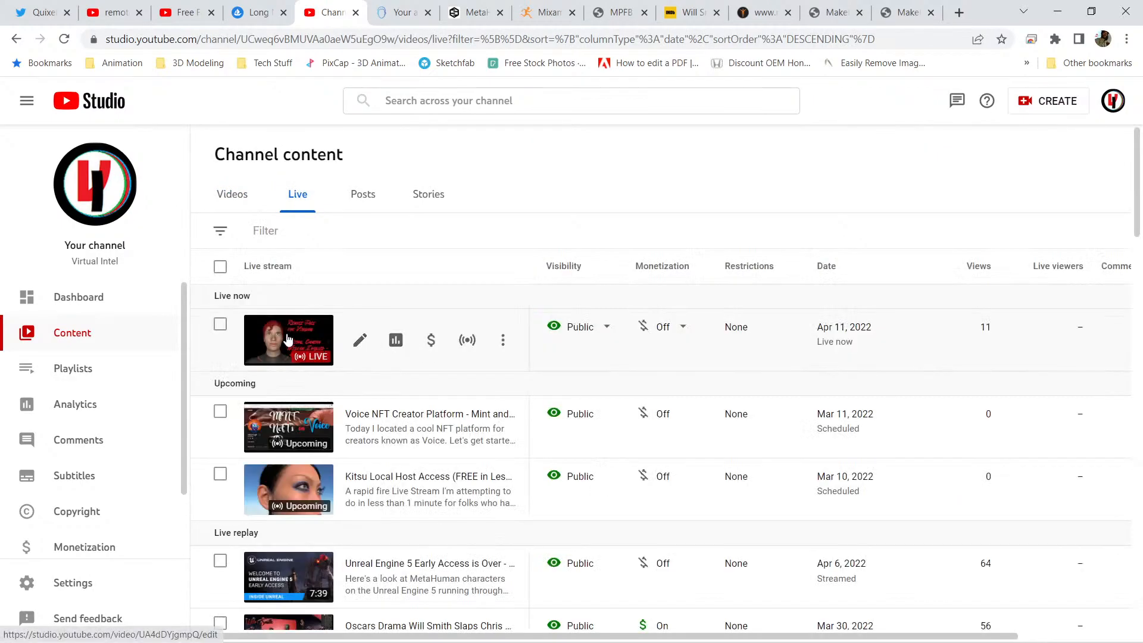
left_click(291, 339)
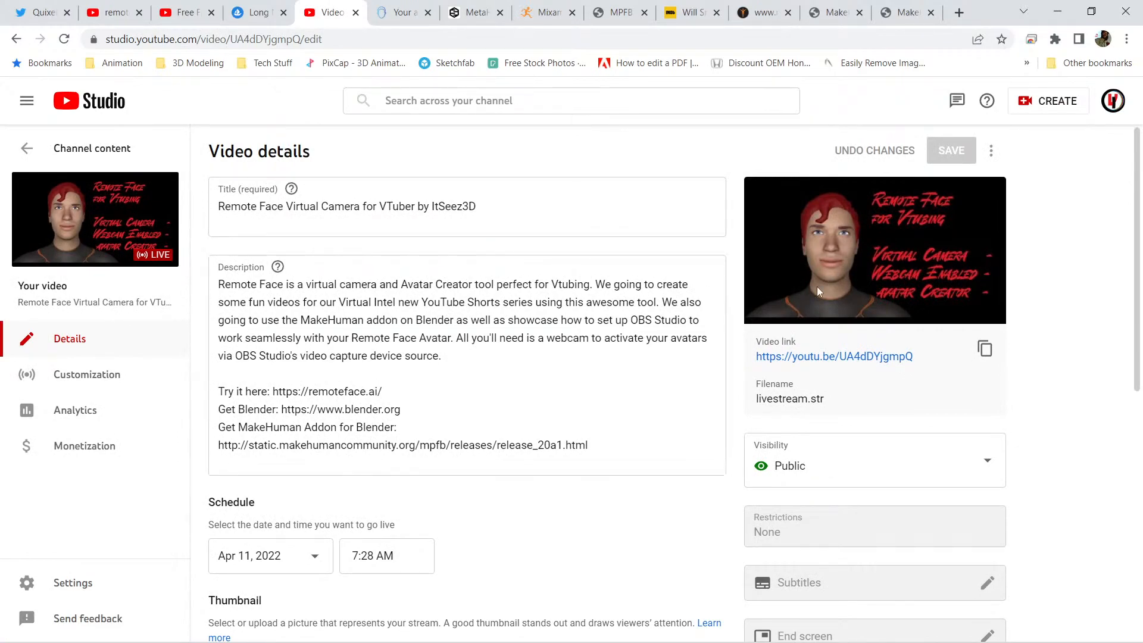
Step: Review the stream's description and links on its public watch page, and open the video for editing
left_click(850, 358)
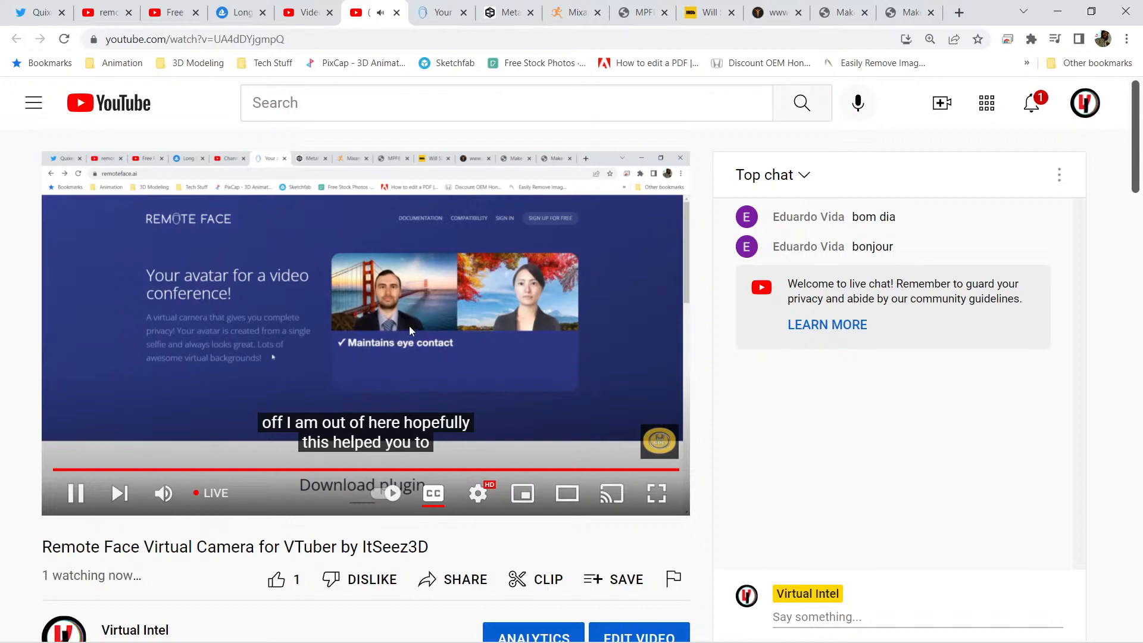
scroll(328, 372, "down", 5)
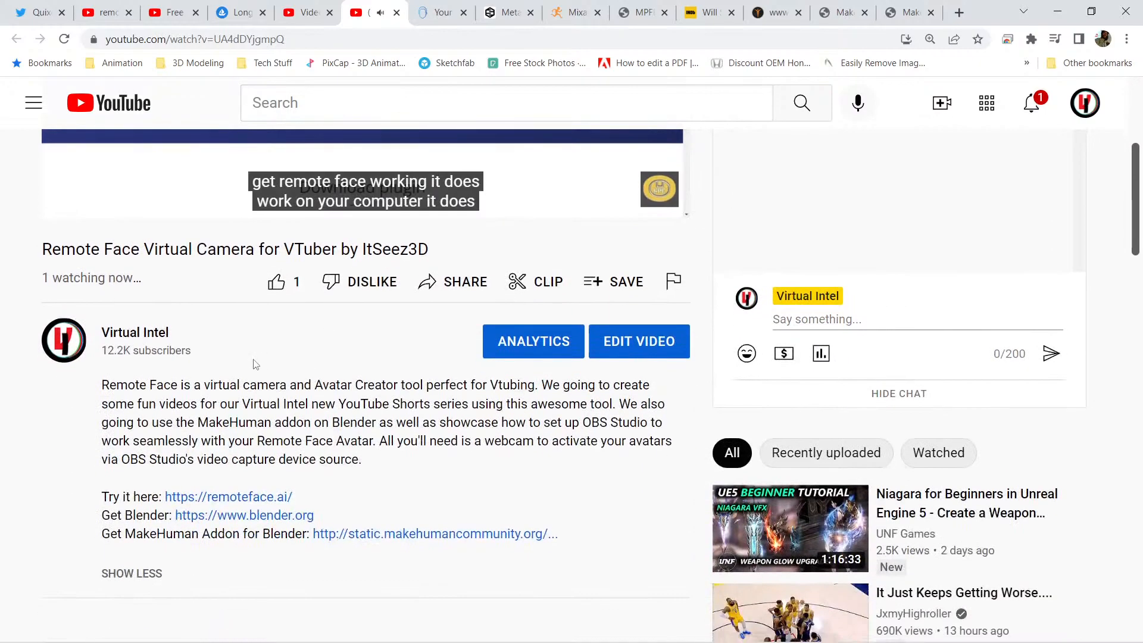
scroll(280, 364, "down", 3)
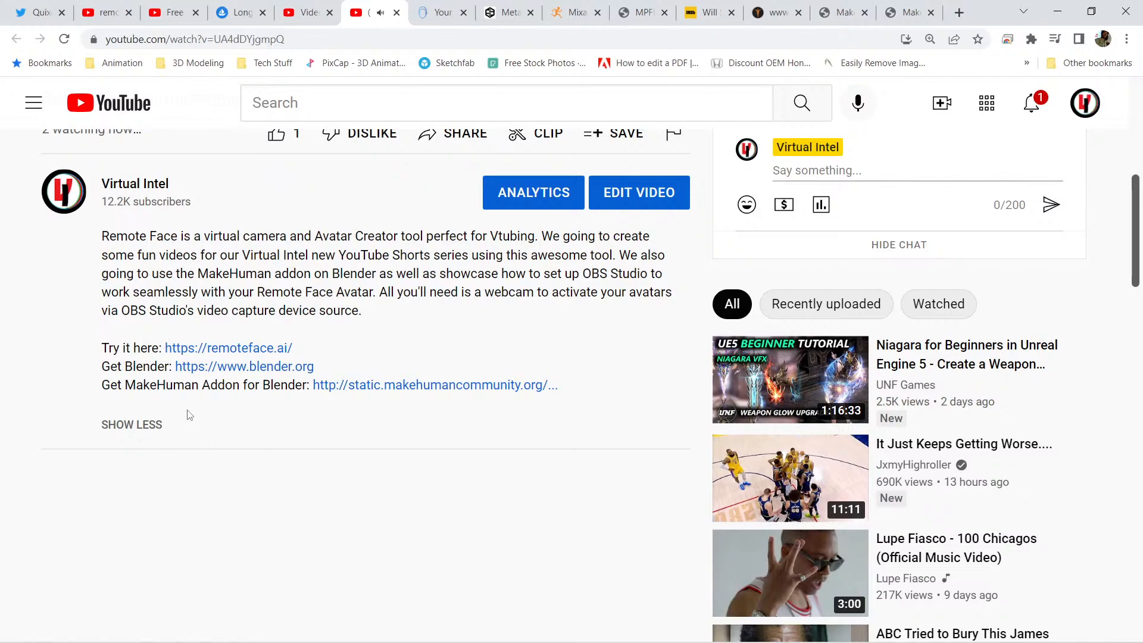
left_click(653, 206)
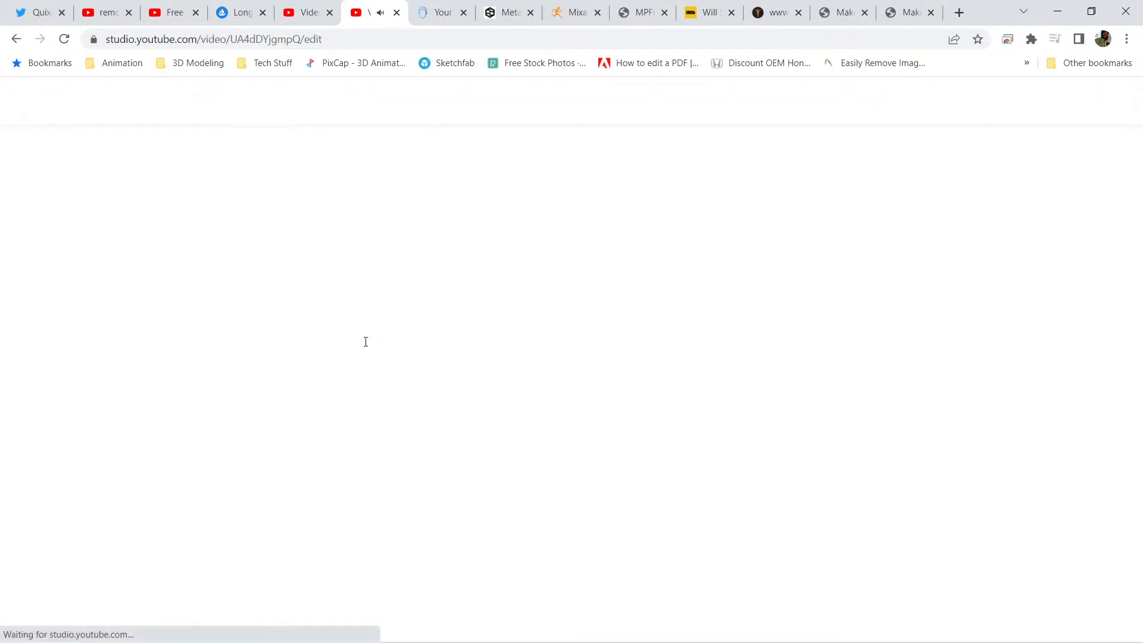
Step: Start a new line at the end of the stream's description and copy the web address of the MakeHuman System Assets page
left_click(638, 455)
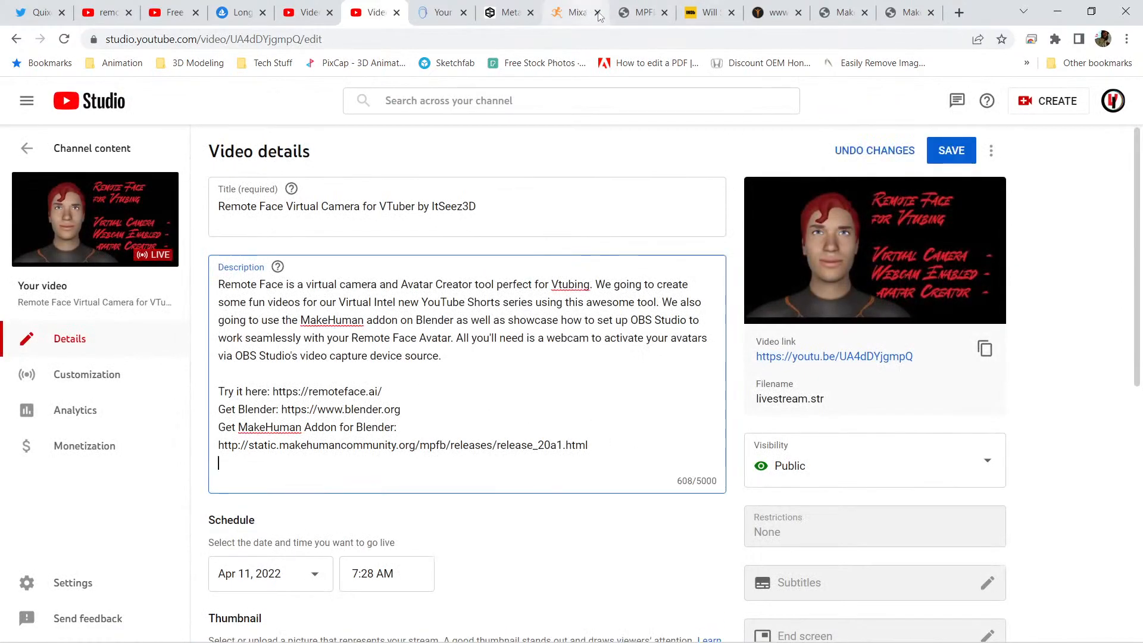
left_click(643, 14)
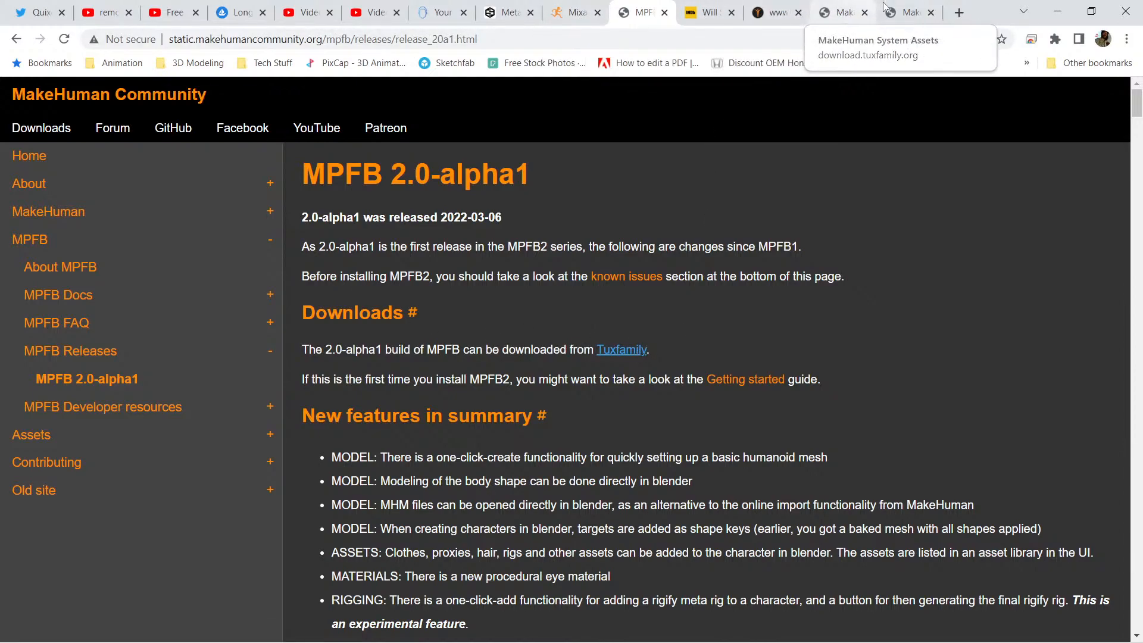
left_click(904, 14)
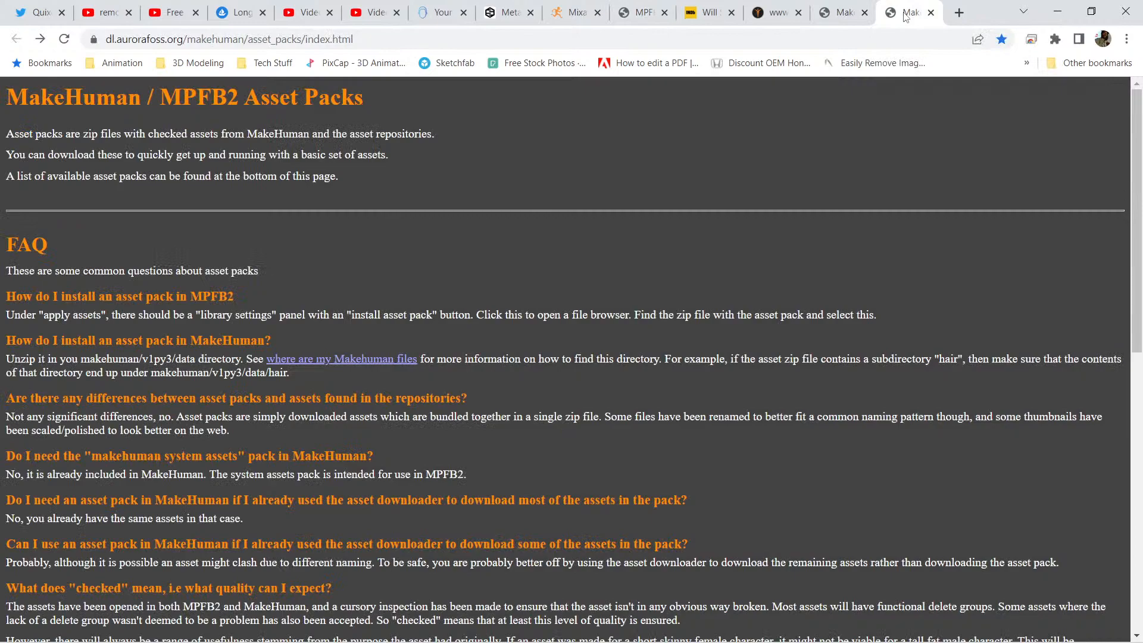
left_click(838, 17)
left_click(280, 40)
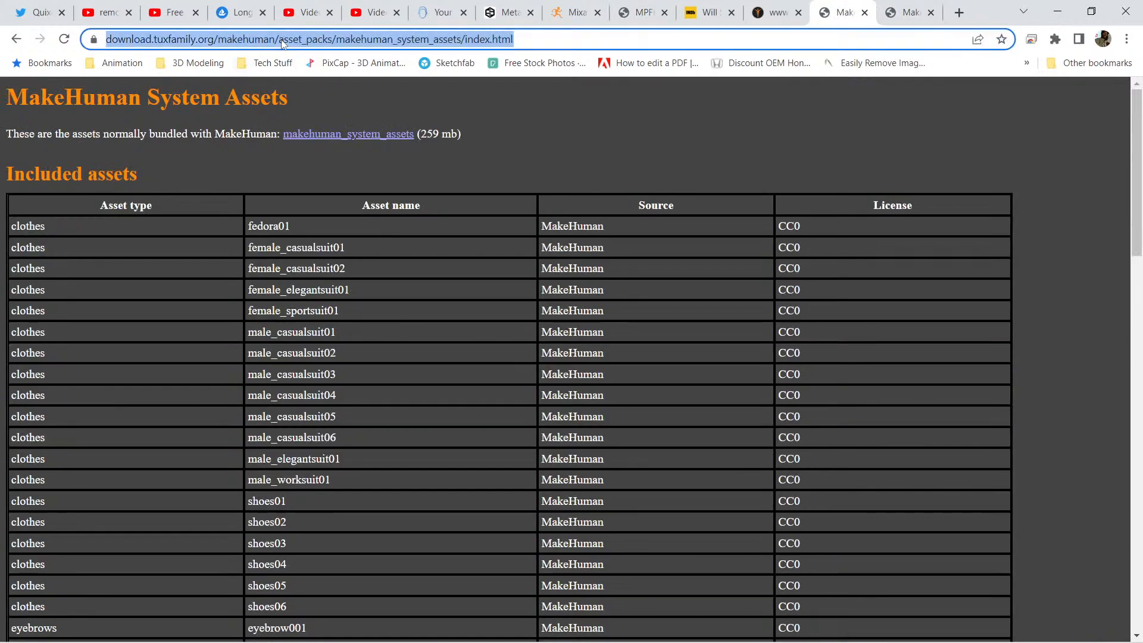
right_click(280, 39)
left_click(320, 144)
Step: Return to the stream's video details and add the label "Asset Pack:" below the MakeHuman addon link in the description
left_click(370, 12)
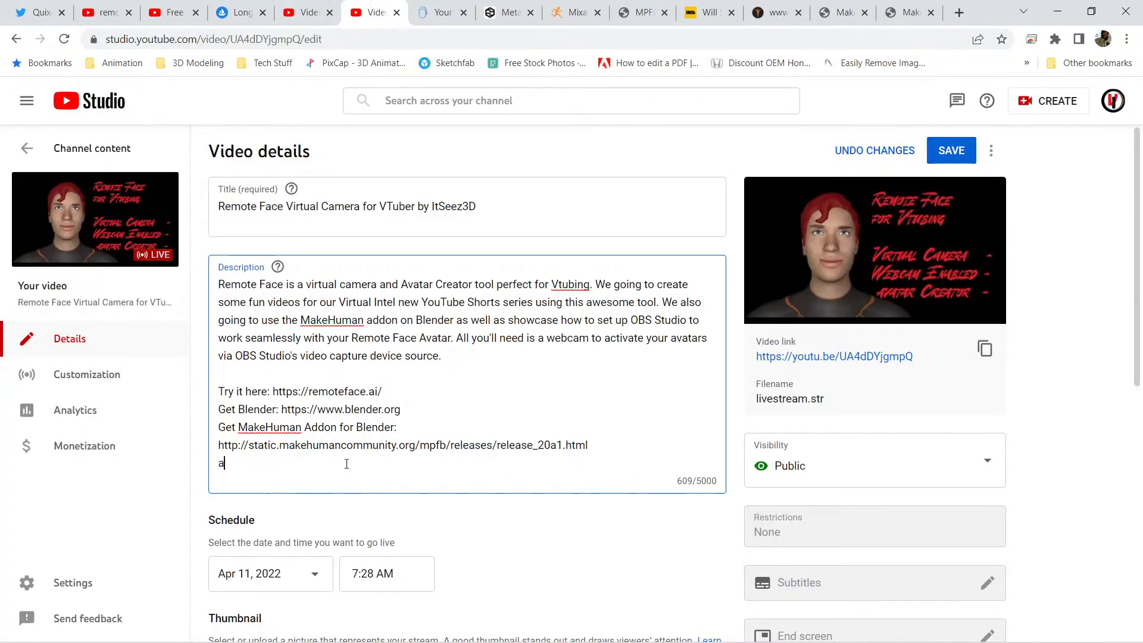
type("SSETS")
key("BackSpace")
key("BackSpace")
key("BackSpace")
key("BackSpace")
key("BackSpace")
key("BackSpace")
type("Assets")
left_click_drag(255, 464, 249, 464)
type("Pack:")
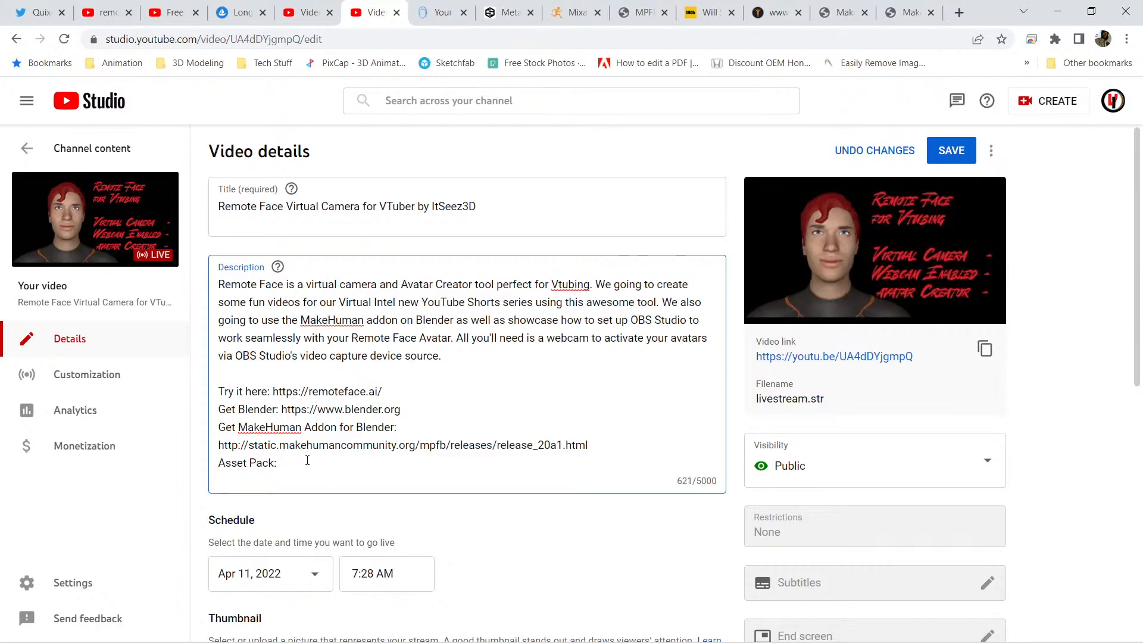
Step: Paste the copied MakeHuman System Assets address after the "Asset Pack:" label and save the video details
right_click(307, 460)
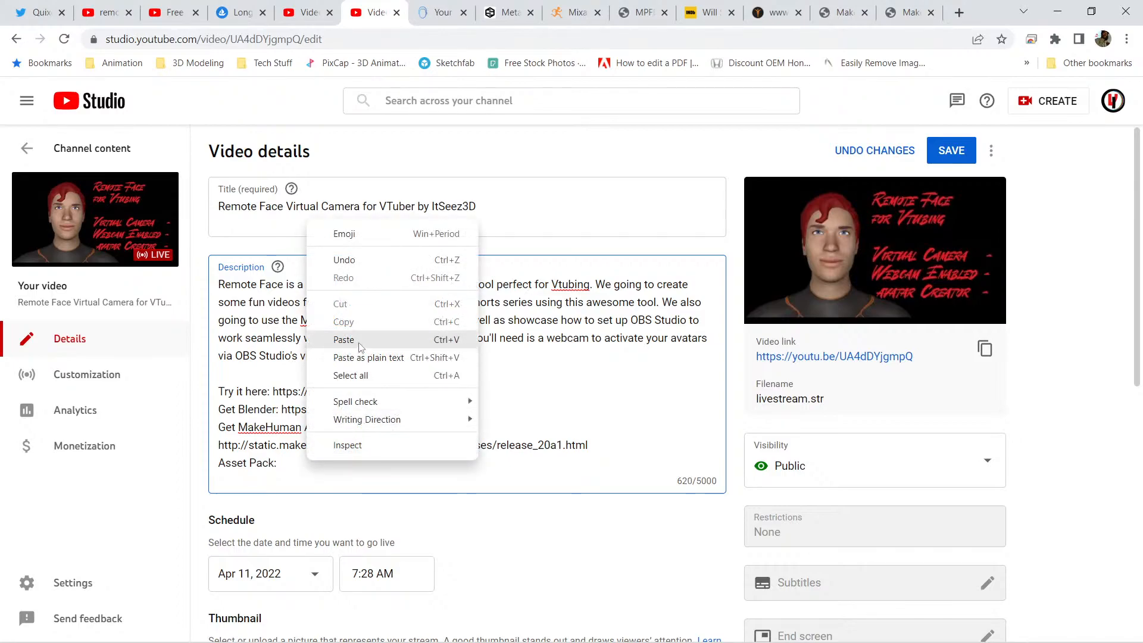
left_click(404, 365)
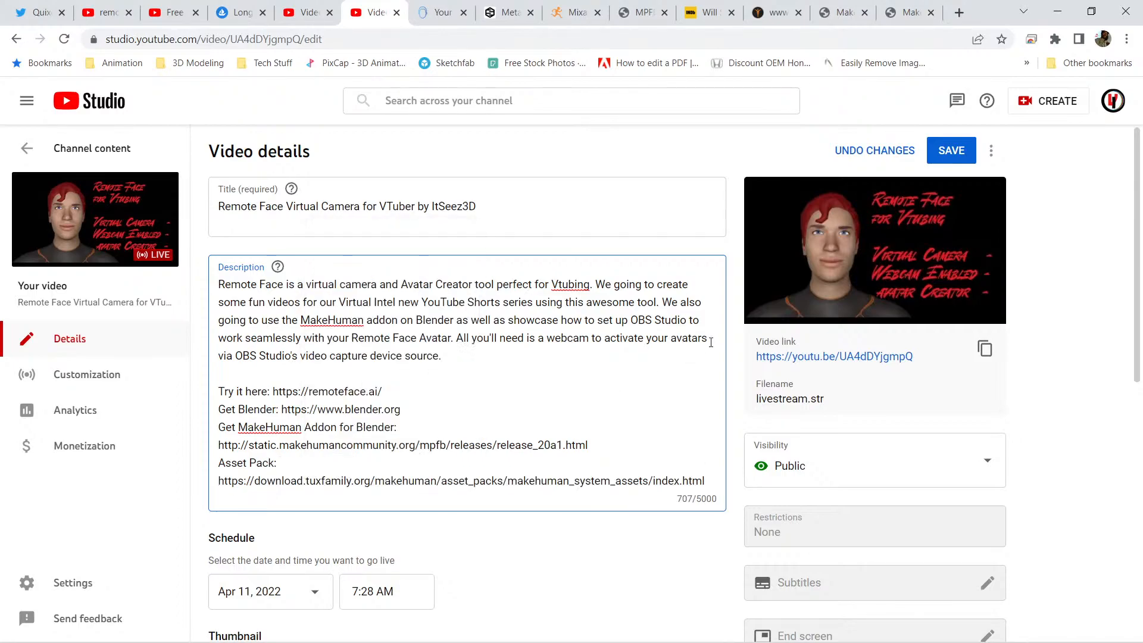
left_click(947, 156)
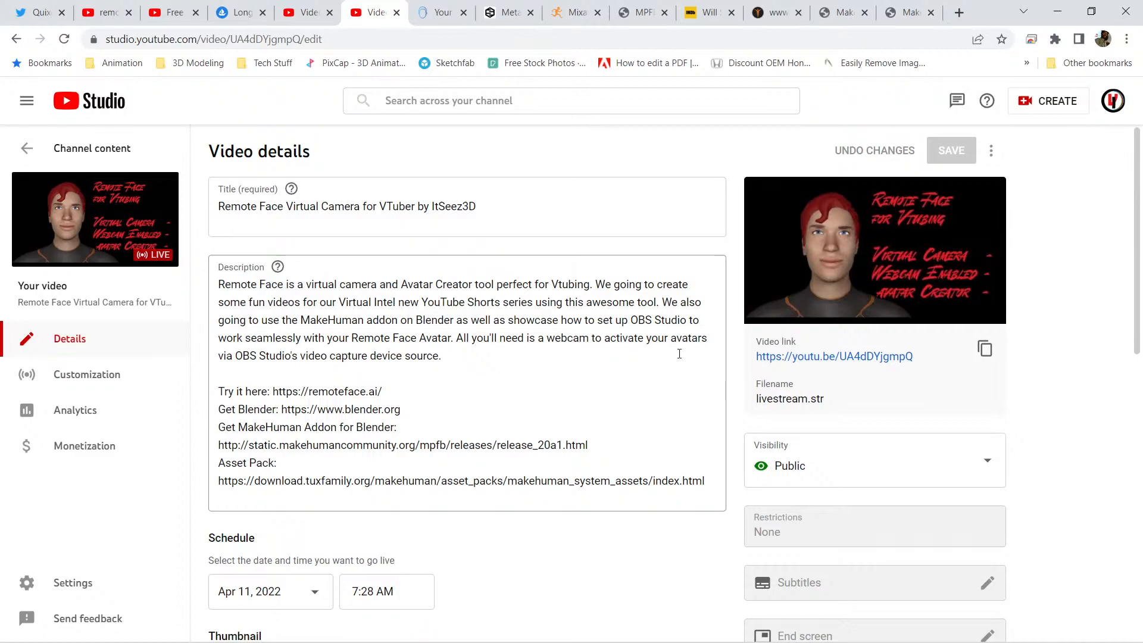
Step: Look over the remaining video details, including audience and age restriction, and switch to OBS Studio
scroll(740, 384, "down", 10)
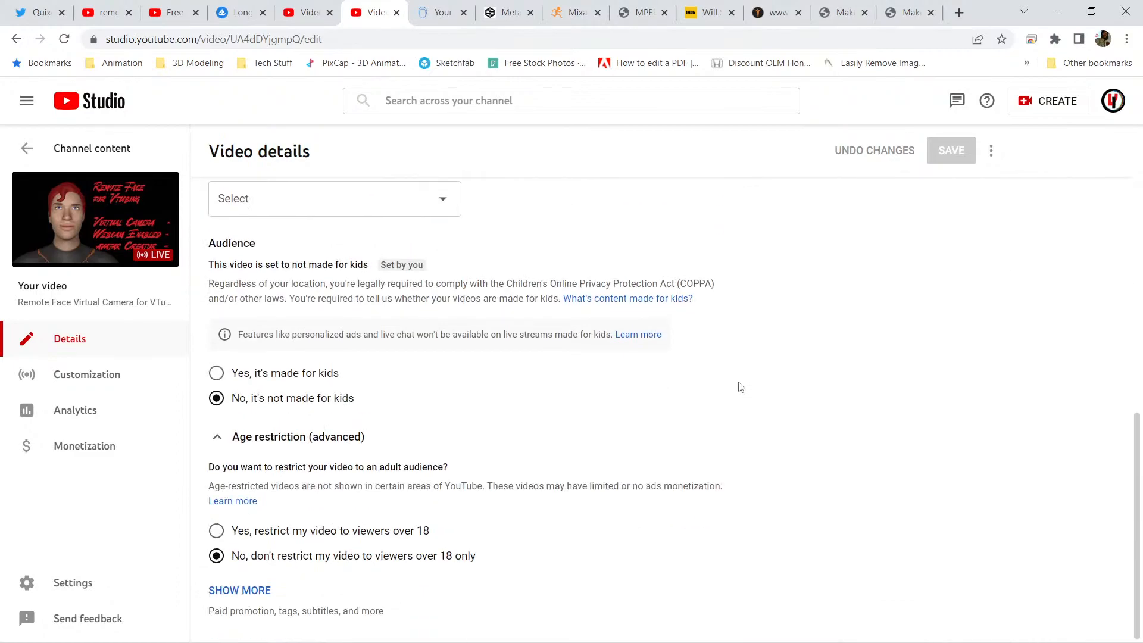
scroll(741, 387, "up", 10)
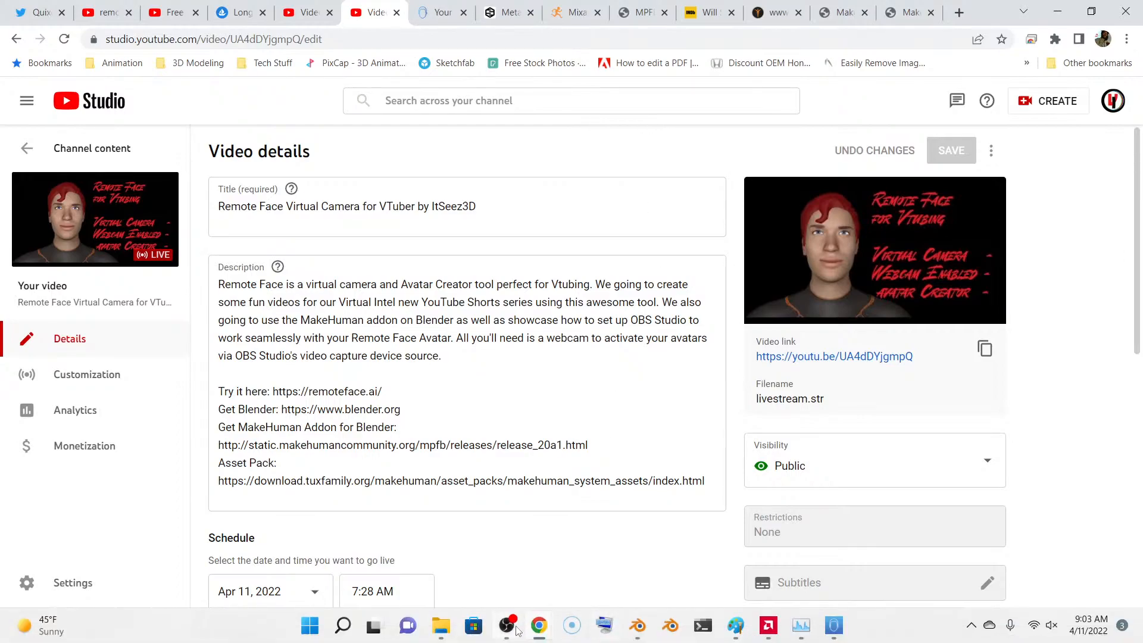
mouse_move(512, 633)
left_click(480, 575)
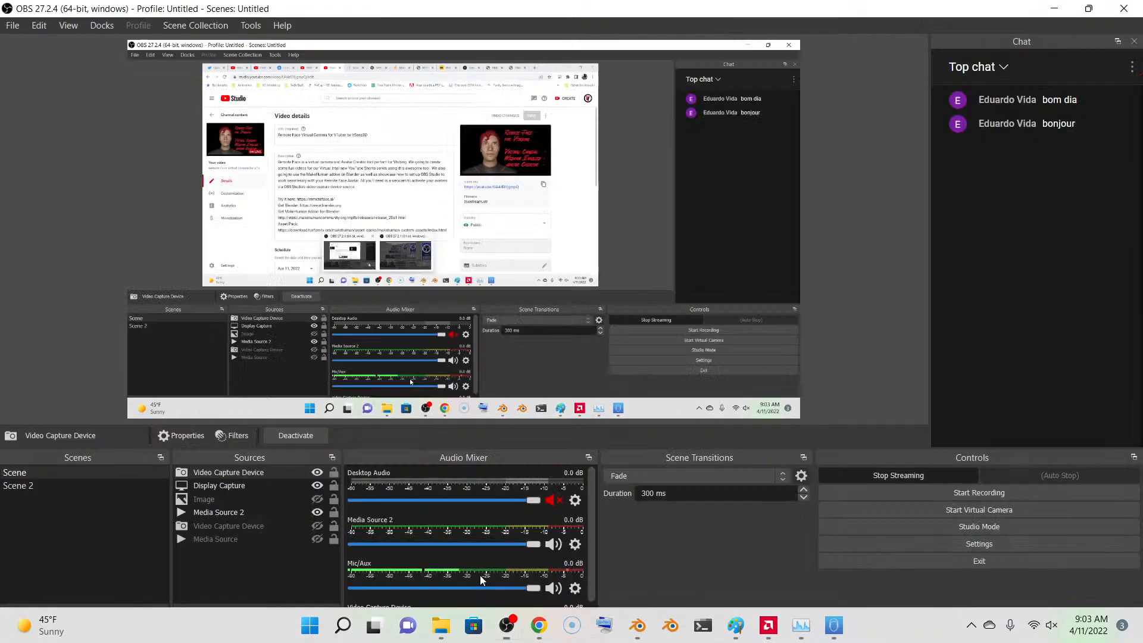